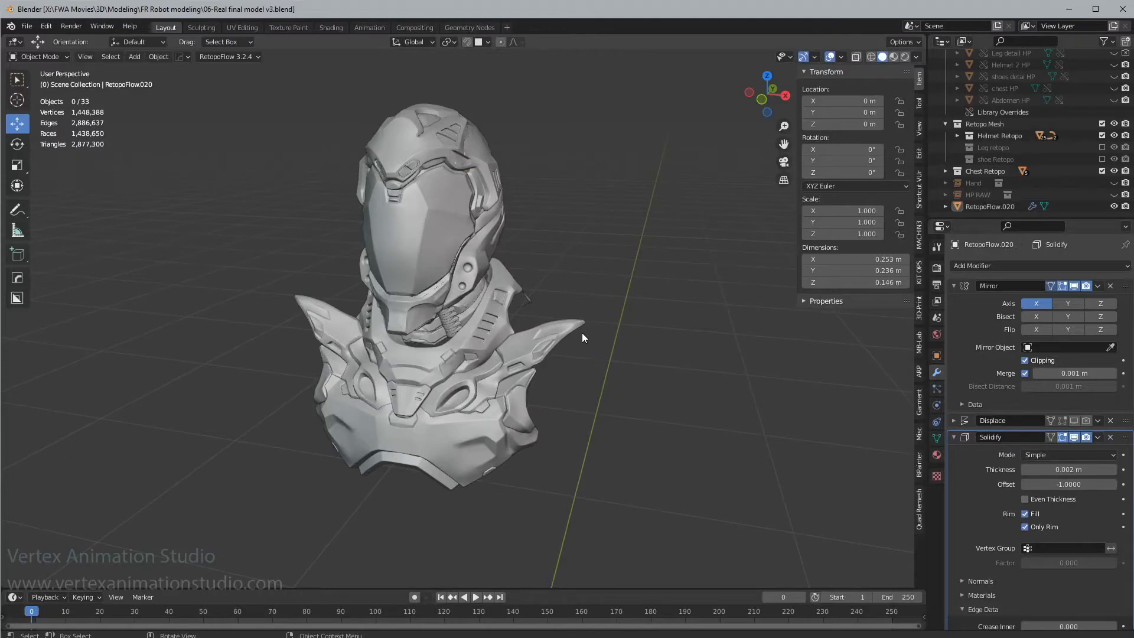
# - Select the collar retopo mesh and make the chest HP high-poly mesh visible
pyautogui.moveTo(615, 335); pyautogui.dragTo(480, 275, button='middle')
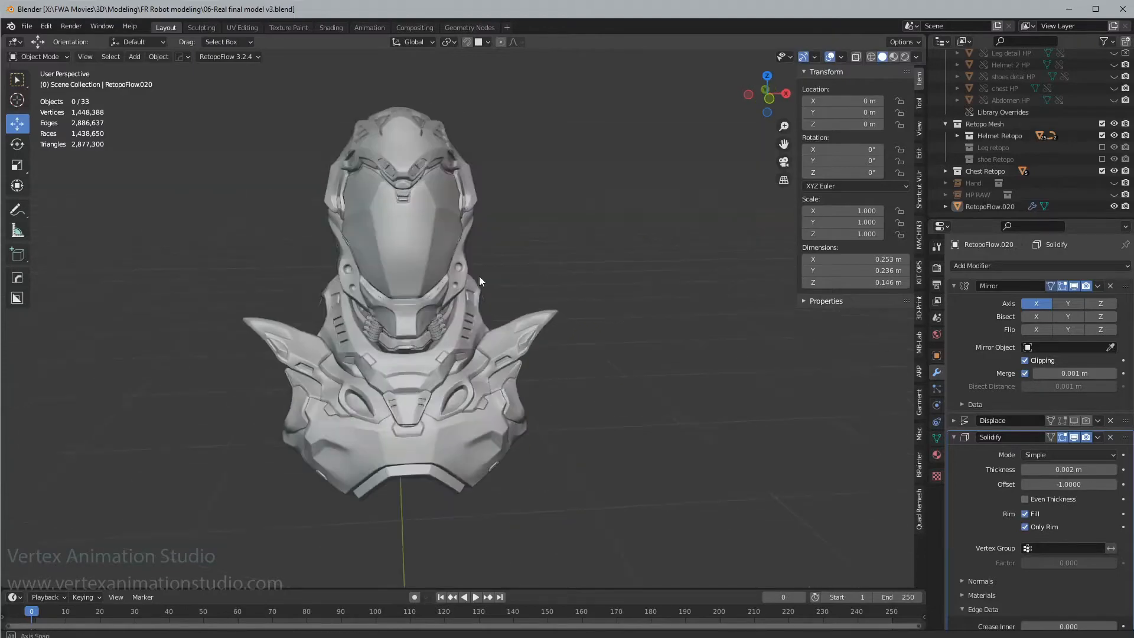
pyautogui.click(405, 389)
pyautogui.moveTo(505, 364); pyautogui.dragTo(619, 368, button='middle')
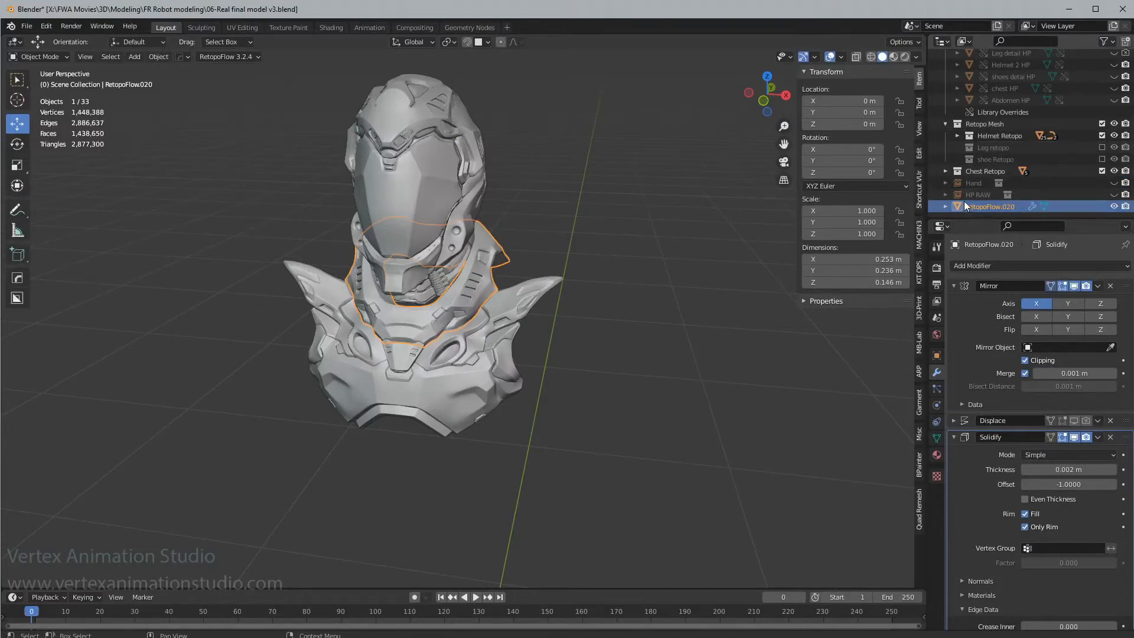
pyautogui.scroll(3, 1060, 94)
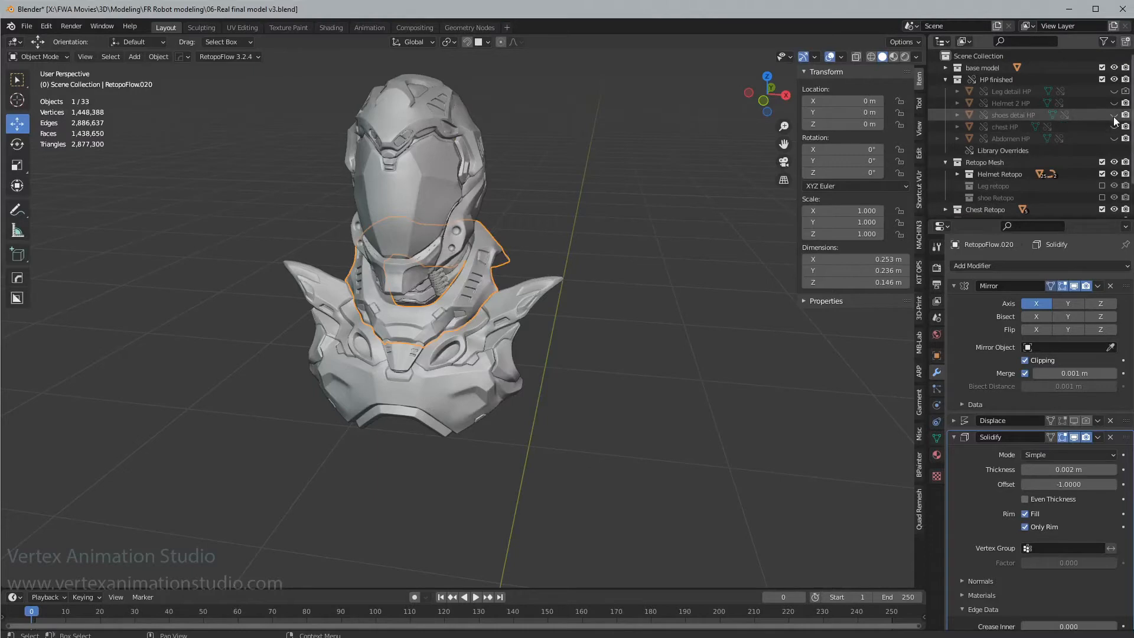
pyautogui.click(1114, 126)
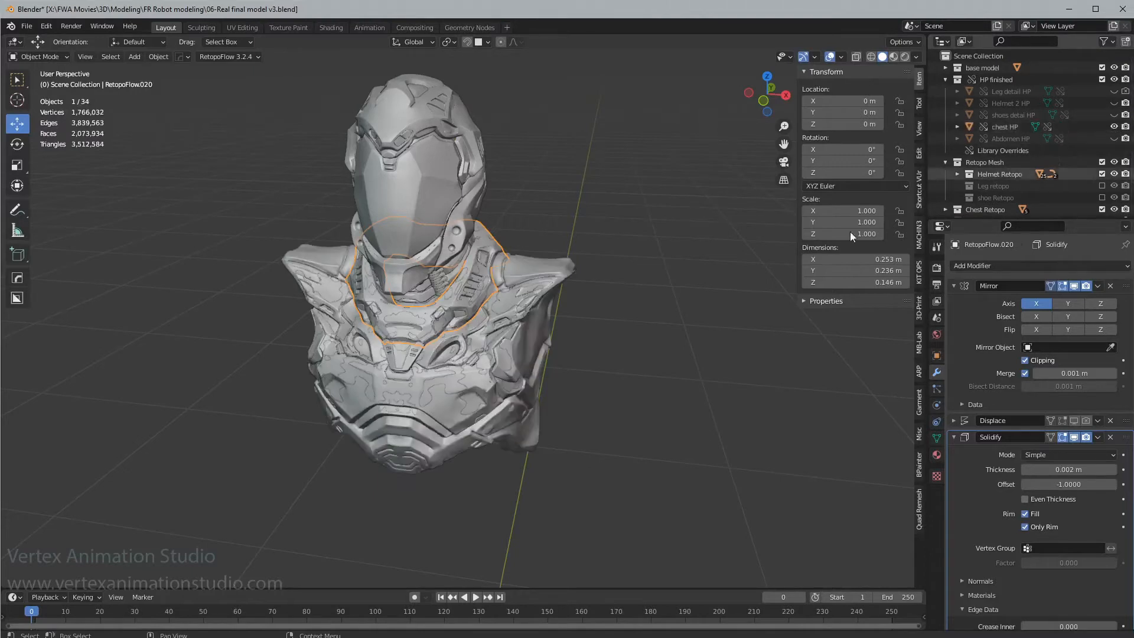
# - Hide the Helmet Retopo collection and put the visible collar mesh RetopoFlow.020 inside the Chest Retopo collection
pyautogui.scroll(-3, 1052, 154)
pyautogui.click(1114, 135)
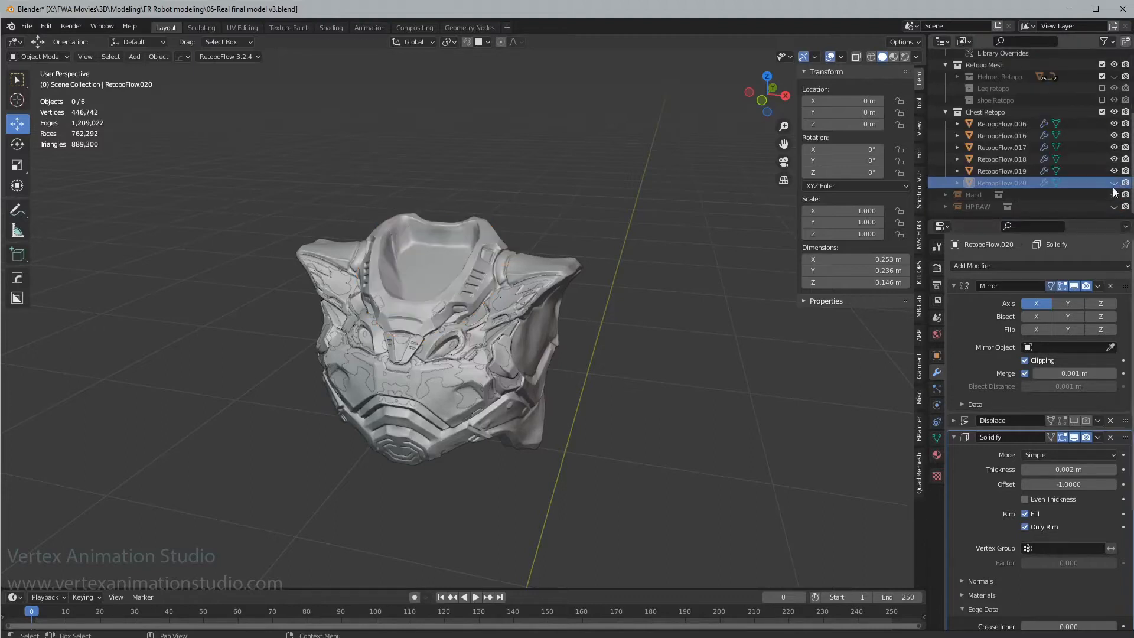
pyautogui.click(1114, 184)
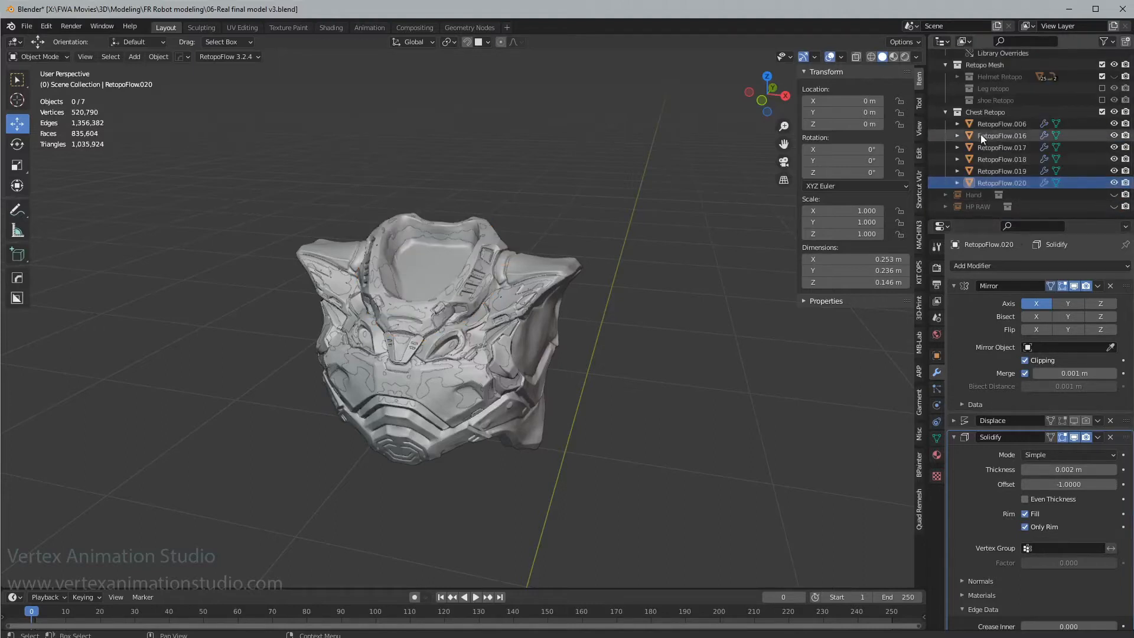
pyautogui.click(946, 112)
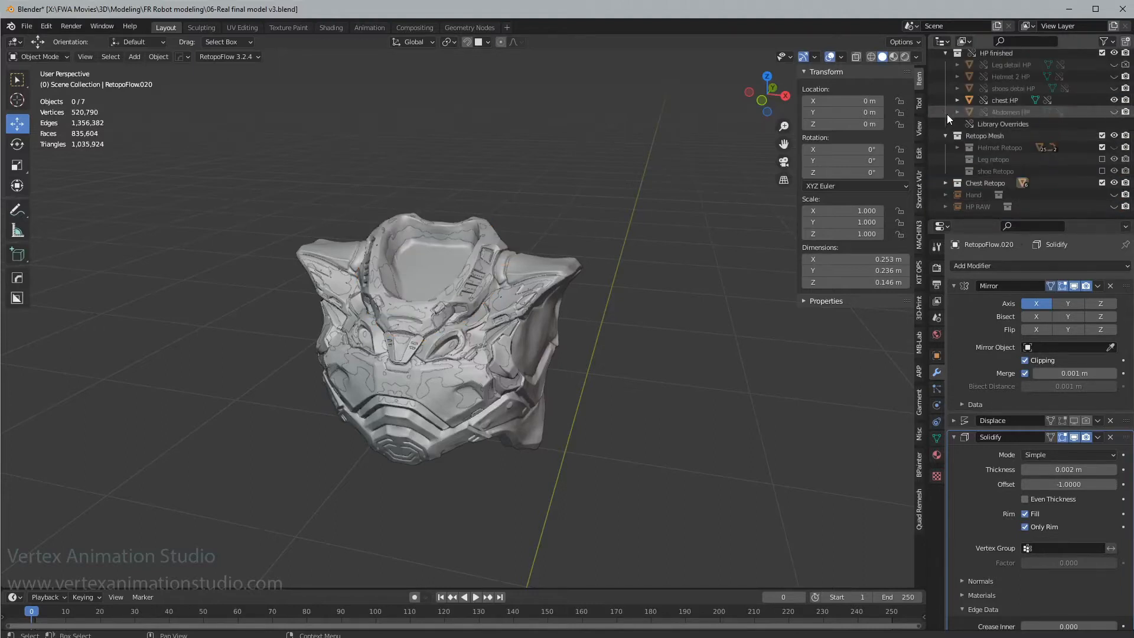
# - Hide the Chest Retopo collection and select the chest HP mesh
pyautogui.click(988, 183)
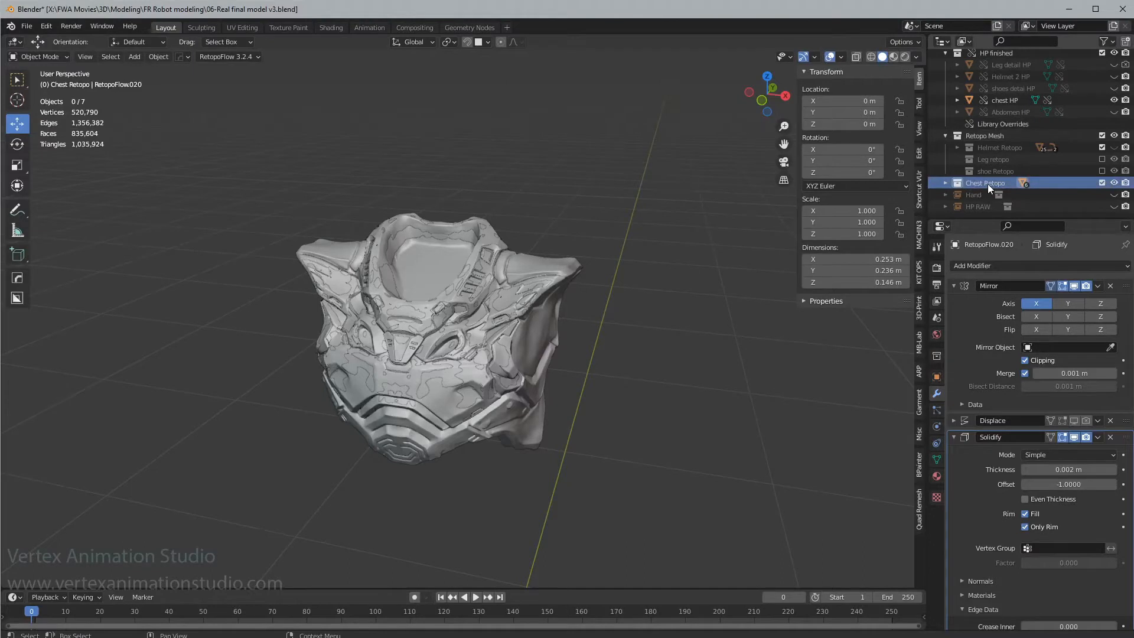
pyautogui.click(1114, 183)
pyautogui.moveTo(539, 382); pyautogui.dragTo(549, 384, button='middle')
pyautogui.scroll(2, 1054, 131)
pyautogui.click(1025, 92)
pyautogui.click(480, 326)
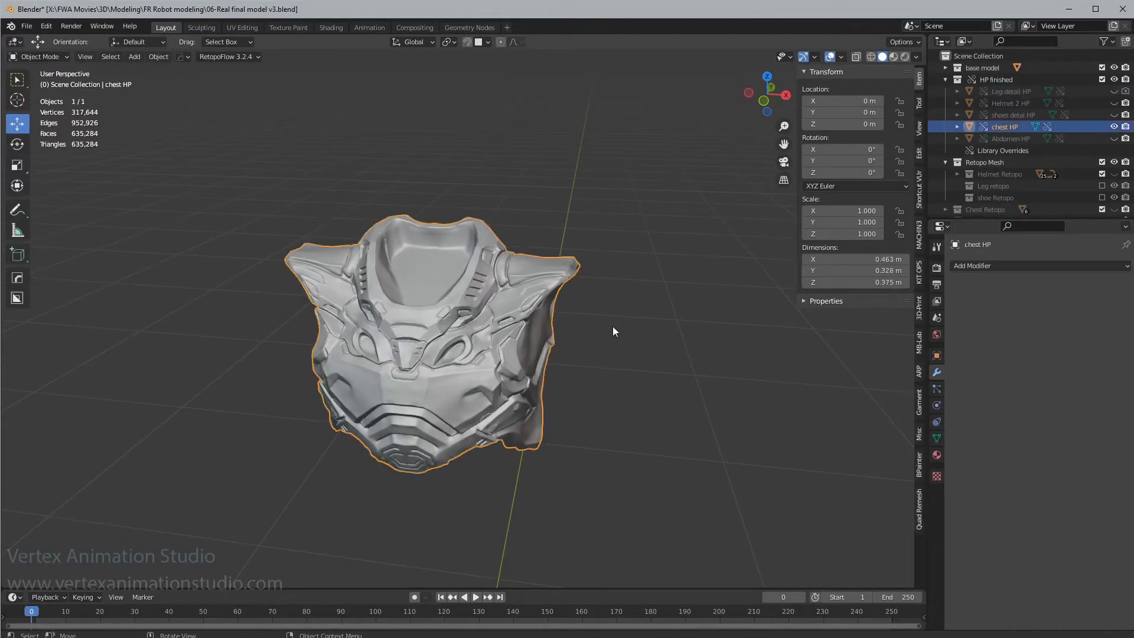
# - Examine the polygon density of the chest HP mesh with its wireframe displayed
pyautogui.moveTo(612, 326); pyautogui.dragTo(642, 326, button='middle')
pyautogui.scroll(3, 643, 326)
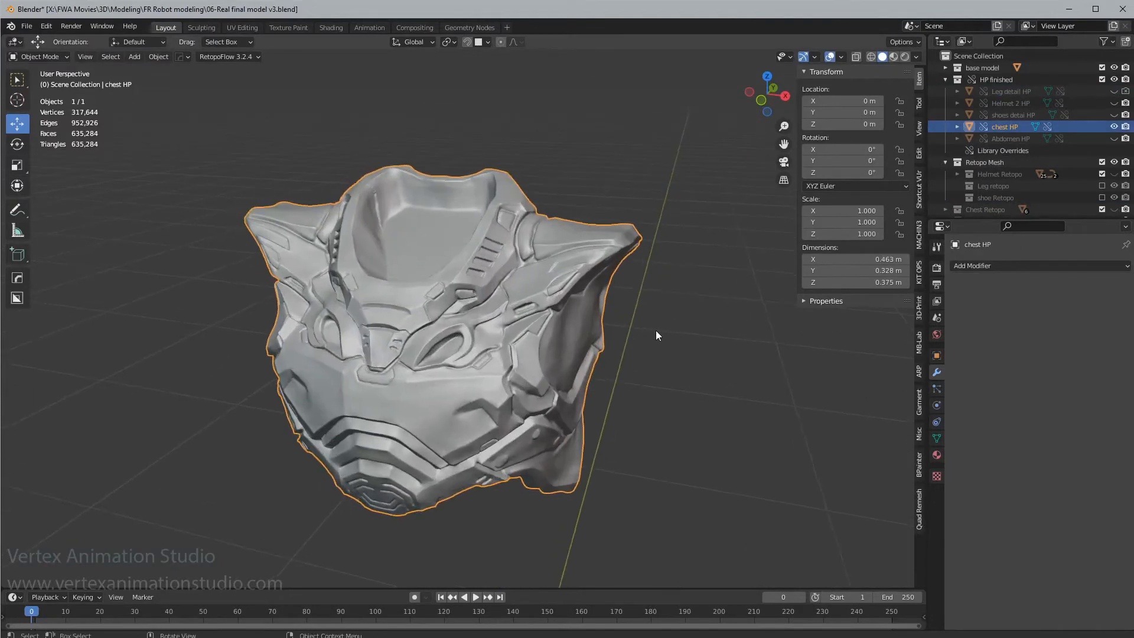
pyautogui.scroll(-1, 657, 332)
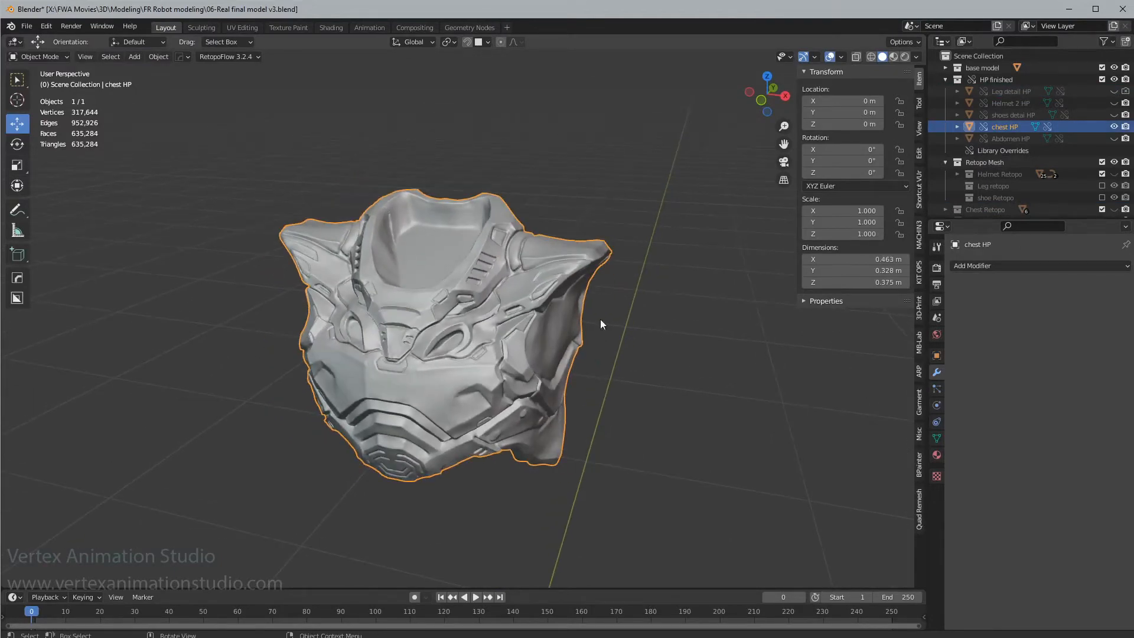
pyautogui.moveTo(699, 317); pyautogui.dragTo(585, 289, button='middle')
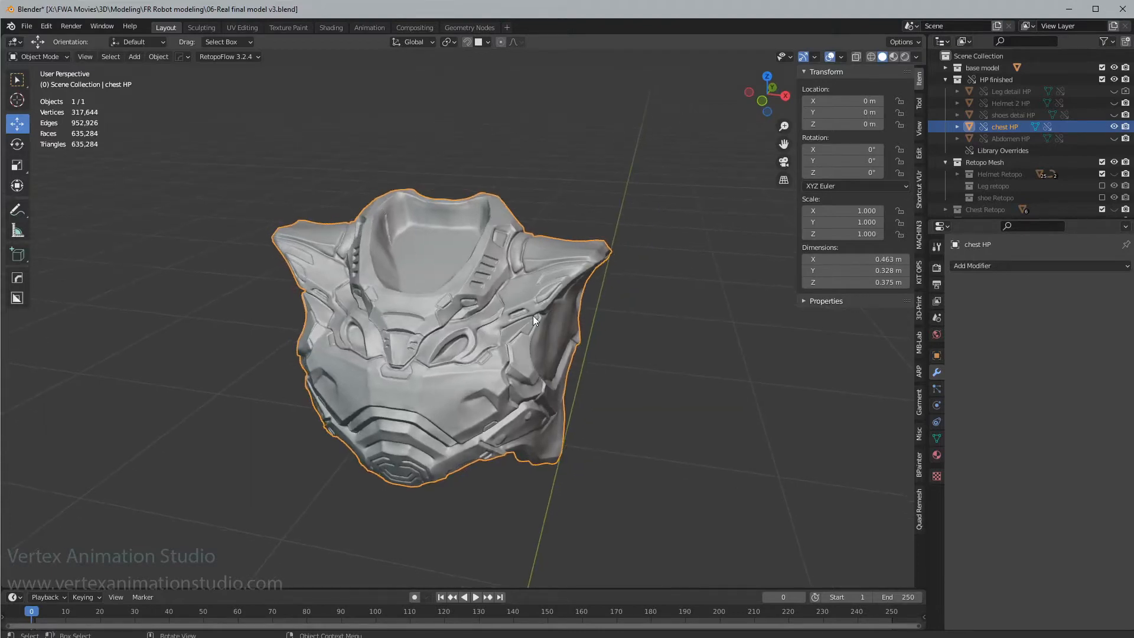
pyautogui.scroll(1, 533, 317)
pyautogui.scroll(-1, 533, 317)
pyautogui.press('q')
pyautogui.click(480, 385)
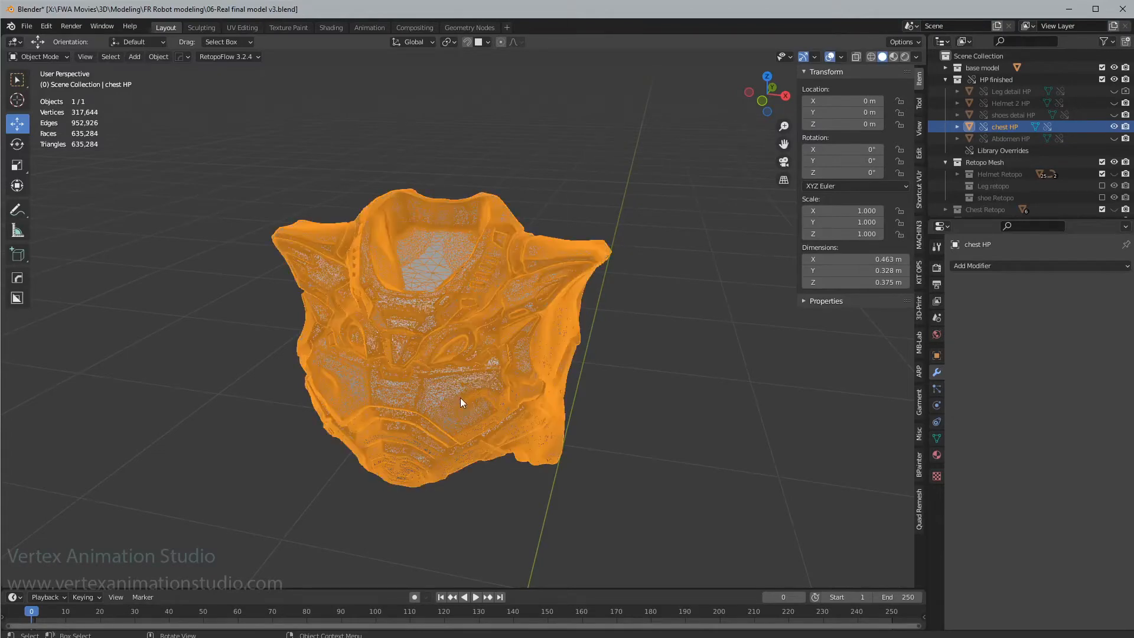
pyautogui.scroll(5, 472, 397)
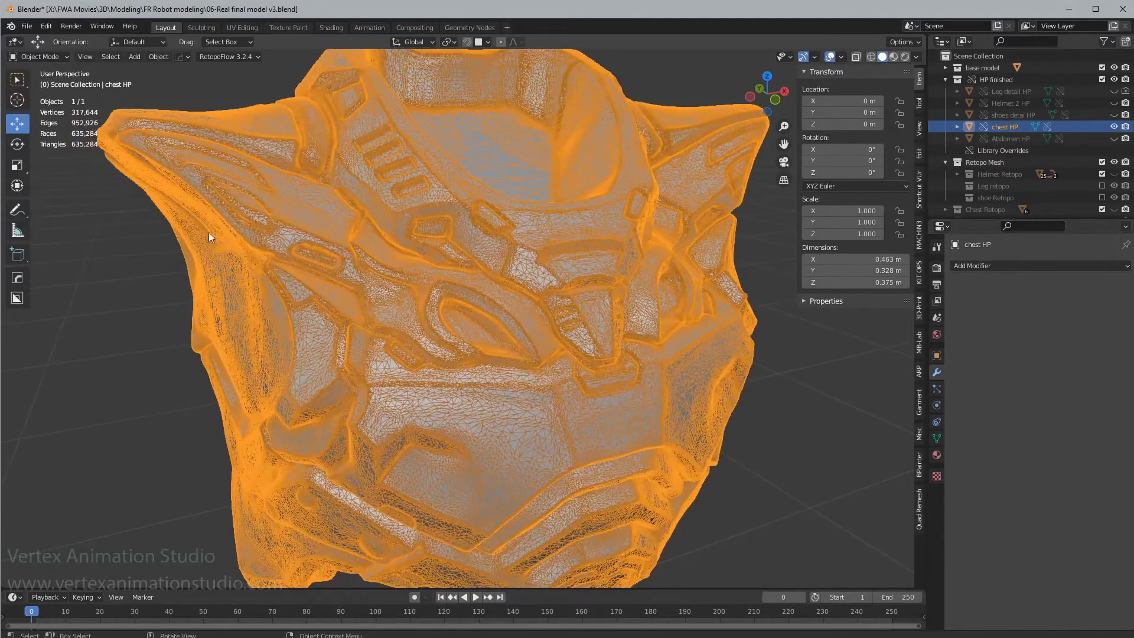
pyautogui.moveTo(208, 232); pyautogui.dragTo(618, 343, button='middle')
pyautogui.press('Tab')
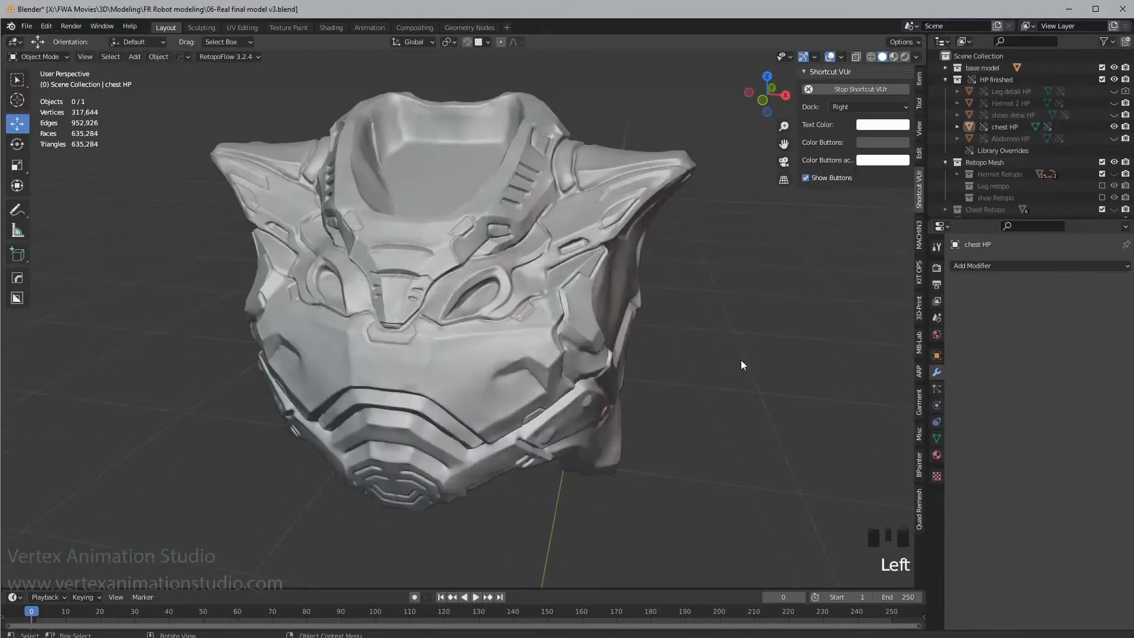
# - Hide the viewport sidebar and select the chest HP mesh
pyautogui.press('n')
pyautogui.click(431, 284)
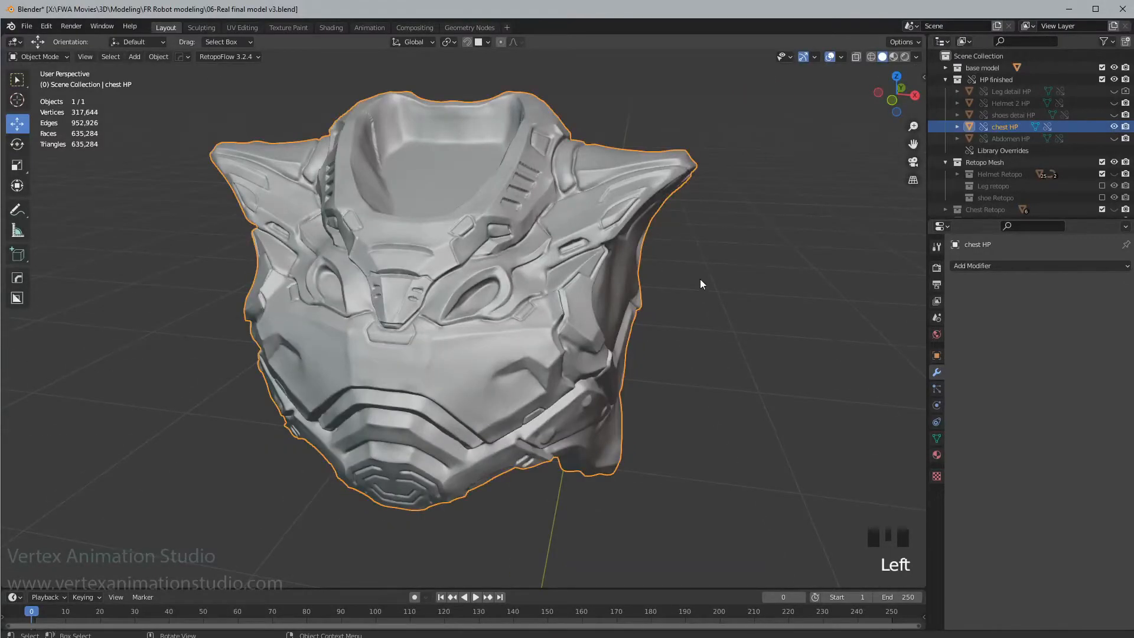
pyautogui.keyDown('shift'); pyautogui.moveTo(701, 284); pyautogui.dragTo(743, 309, button='middle'); pyautogui.keyUp('shift')
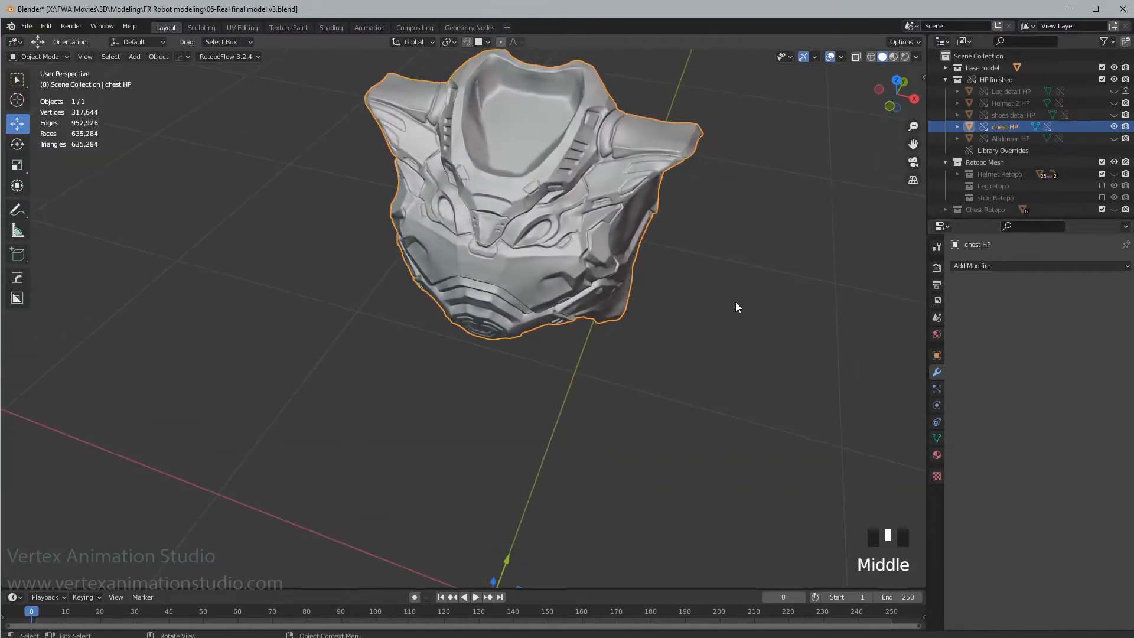
pyautogui.click(497, 230)
# - Review the RetopoFlow options for creating a new target from the selected chest HP mesh
pyautogui.click(251, 57)
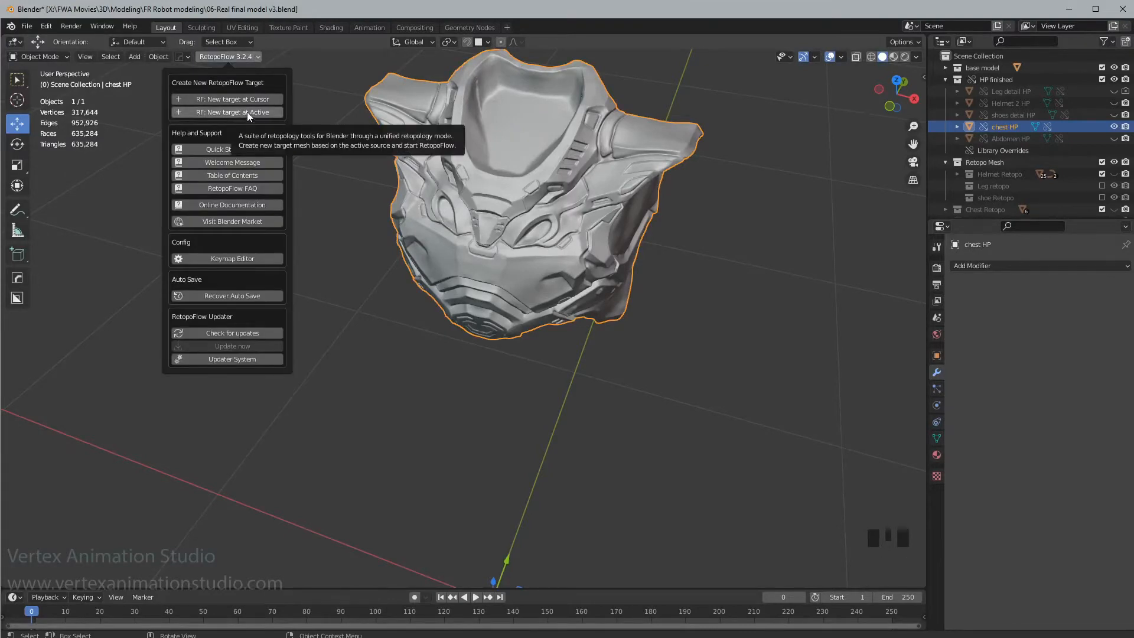
pyautogui.click(583, 252)
pyautogui.scroll(-2, 582, 253)
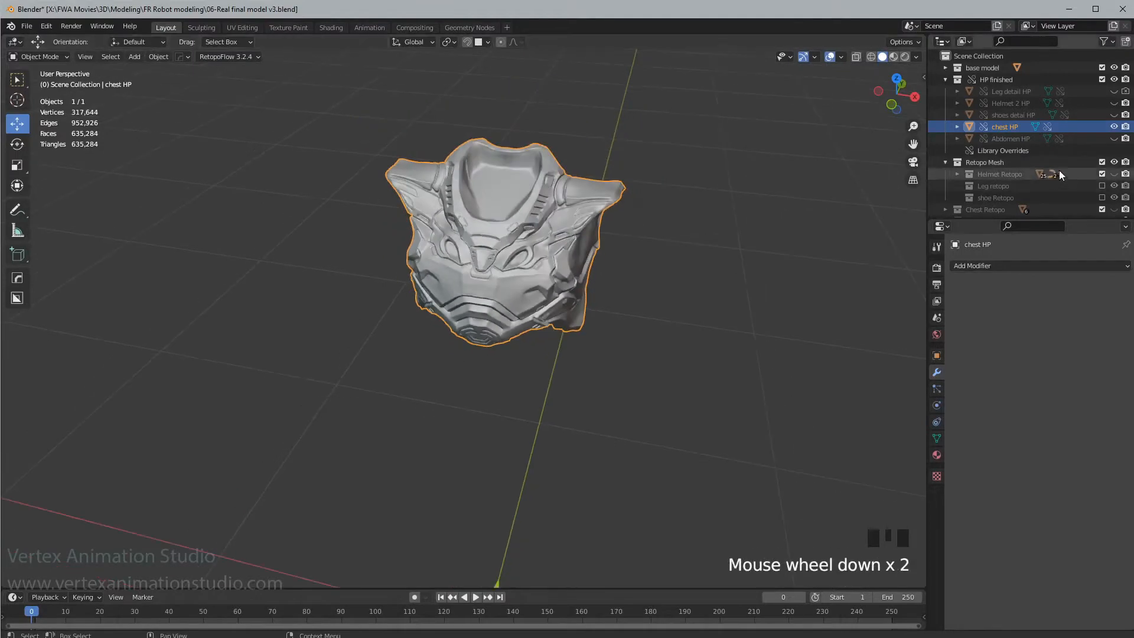
# - Hide the chest HP mesh, check the RetopoFlow target options without a source, and show the mesh again
pyautogui.click(1114, 127)
pyautogui.click(473, 361)
pyautogui.moveTo(474, 360); pyautogui.dragTo(355, 237, button='middle')
pyautogui.click(251, 57)
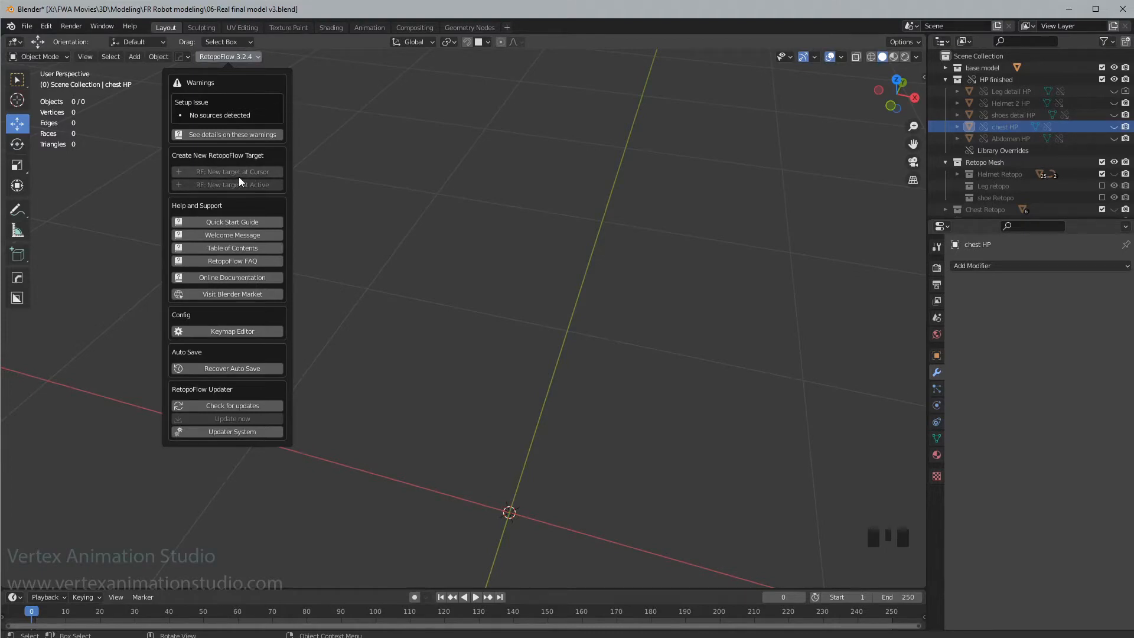
pyautogui.keyDown('shift'); pyautogui.moveTo(501, 534); pyautogui.dragTo(517, 496, button='middle'); pyautogui.keyUp('shift')
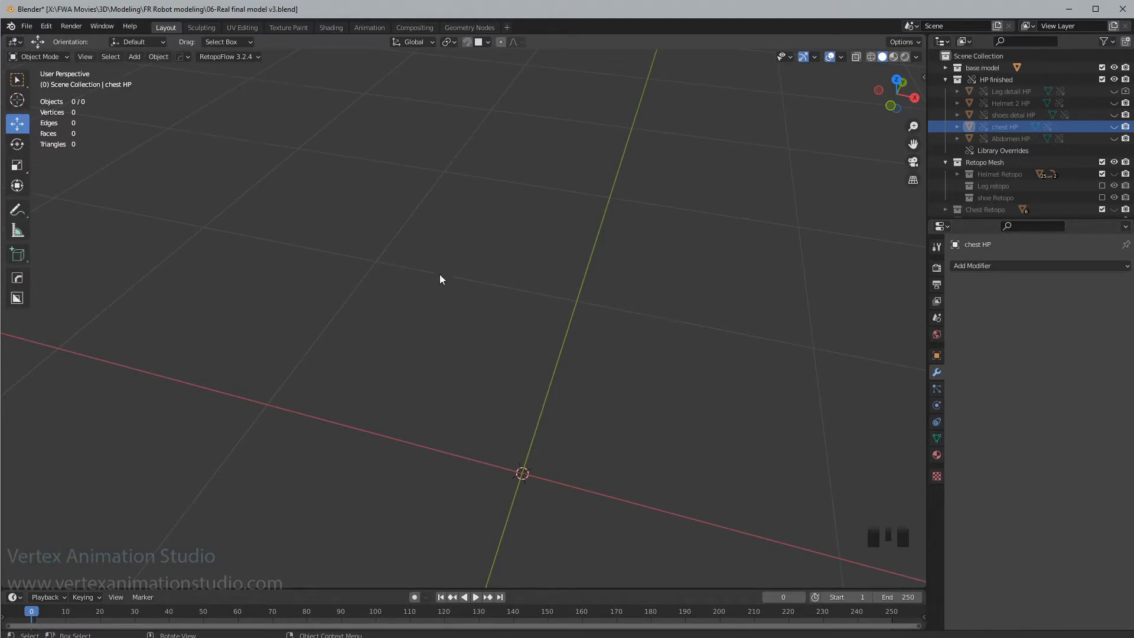
pyautogui.click(228, 56)
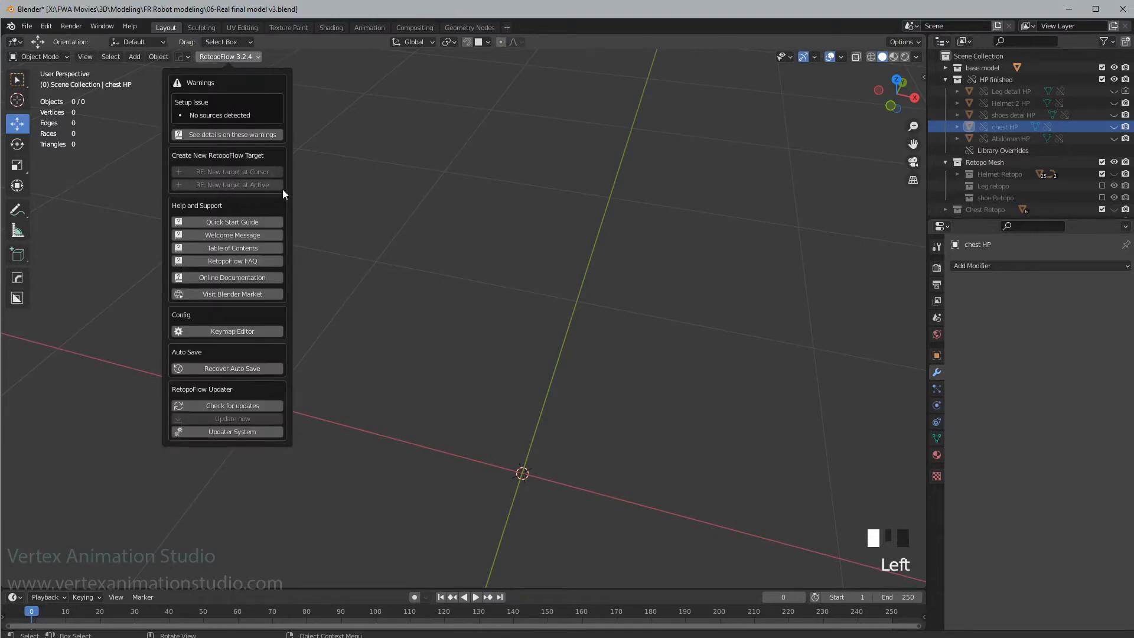
pyautogui.click(1114, 126)
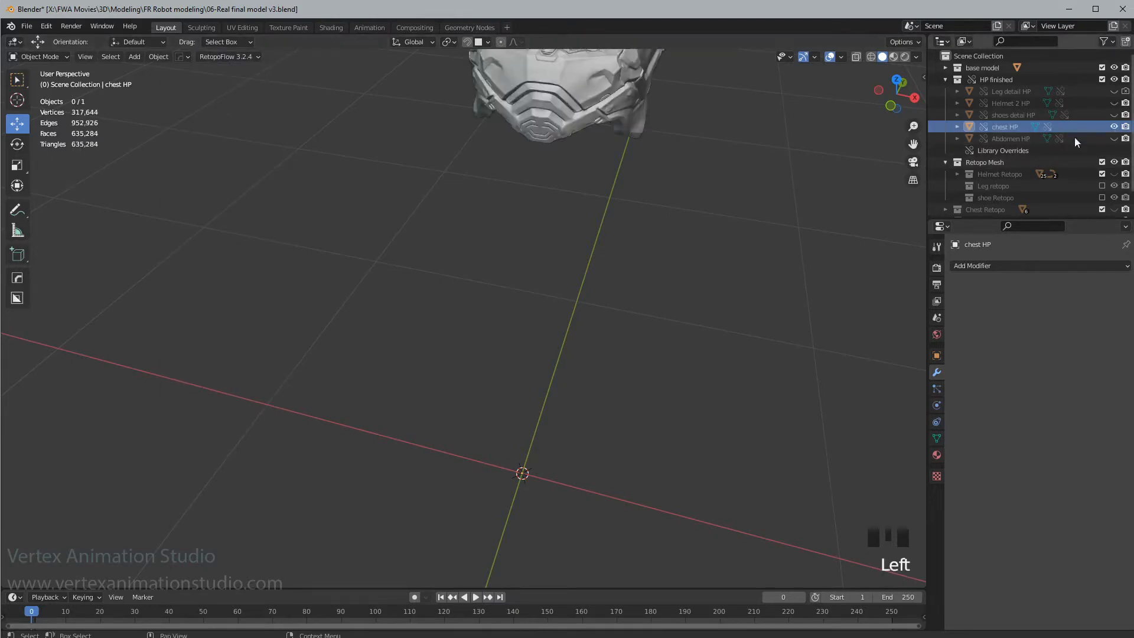
# - Check the RetopoFlow target options with the chest HP mesh visible, and reselect the mesh
pyautogui.moveTo(658, 218); pyautogui.dragTo(669, 315, button='middle')
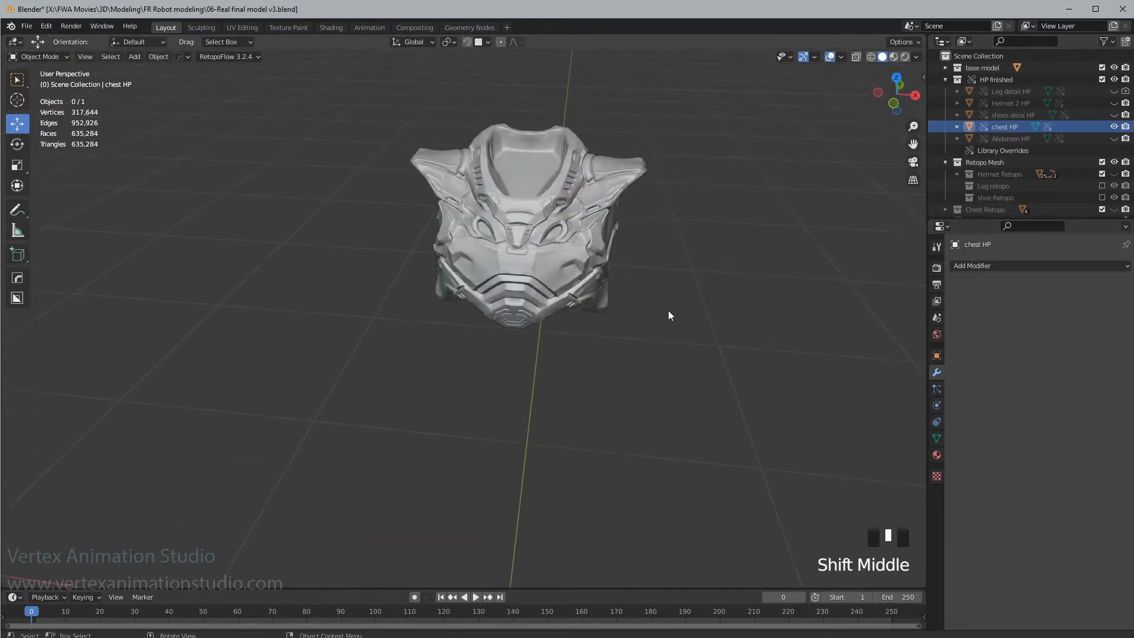
pyautogui.scroll(2, 668, 310)
pyautogui.keyDown('shift'); pyautogui.moveTo(633, 235); pyautogui.dragTo(725, 257, button='middle'); pyautogui.keyUp('shift')
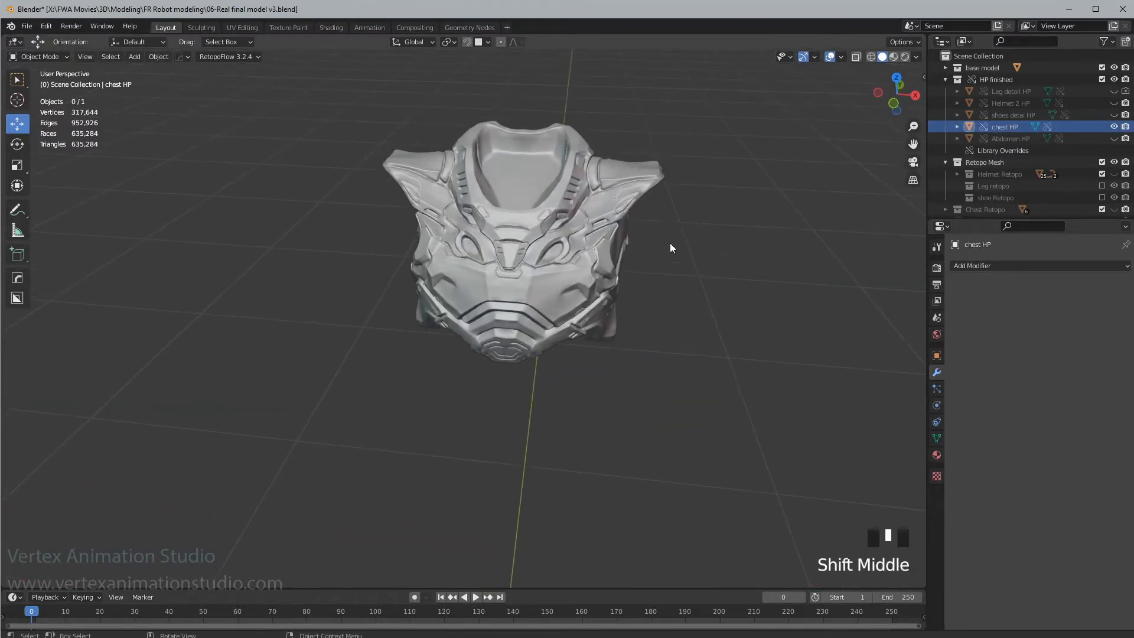
pyautogui.click(255, 57)
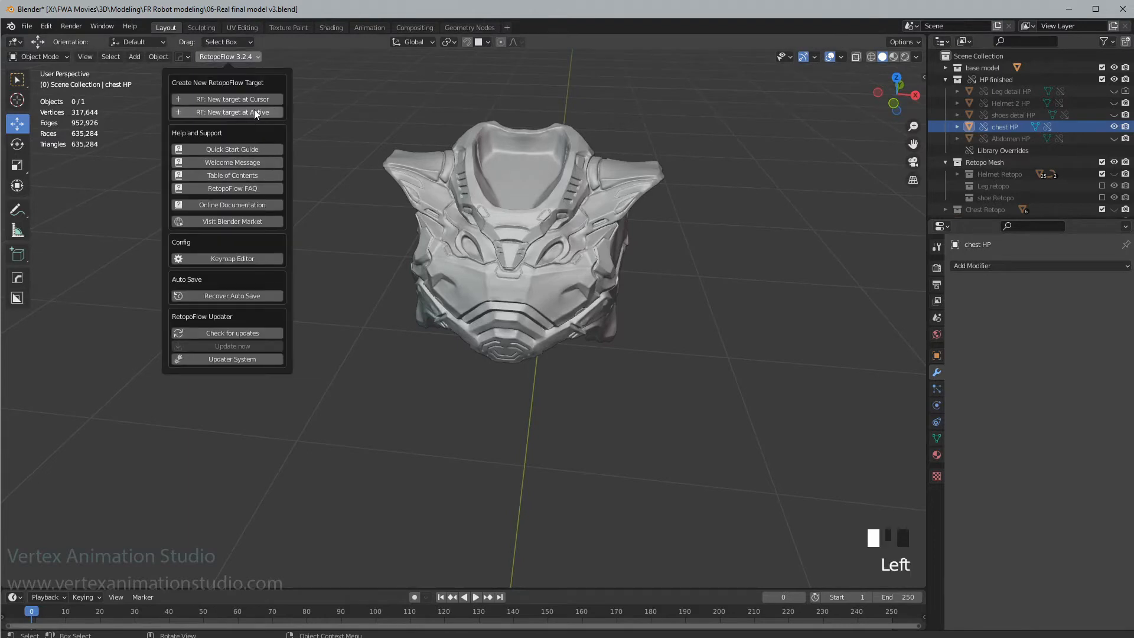
pyautogui.click(624, 273)
# - Inspect the chest HP mesh from several sides, briefly showing the Chest Retopo collection over it for comparison
pyautogui.moveTo(624, 273); pyautogui.dragTo(634, 301, button='middle')
pyautogui.scroll(-2, 614, 303)
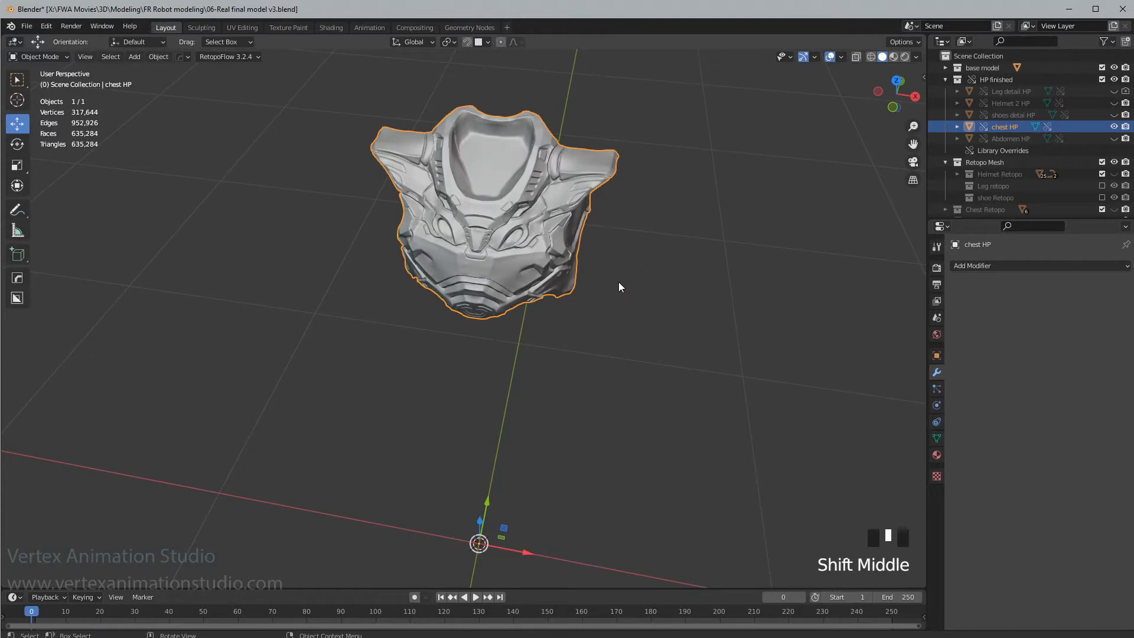
pyautogui.scroll(2, 620, 272)
pyautogui.keyDown('shift'); pyautogui.moveTo(625, 268); pyautogui.dragTo(588, 345, button='middle'); pyautogui.keyUp('shift')
pyautogui.scroll(2, 534, 356)
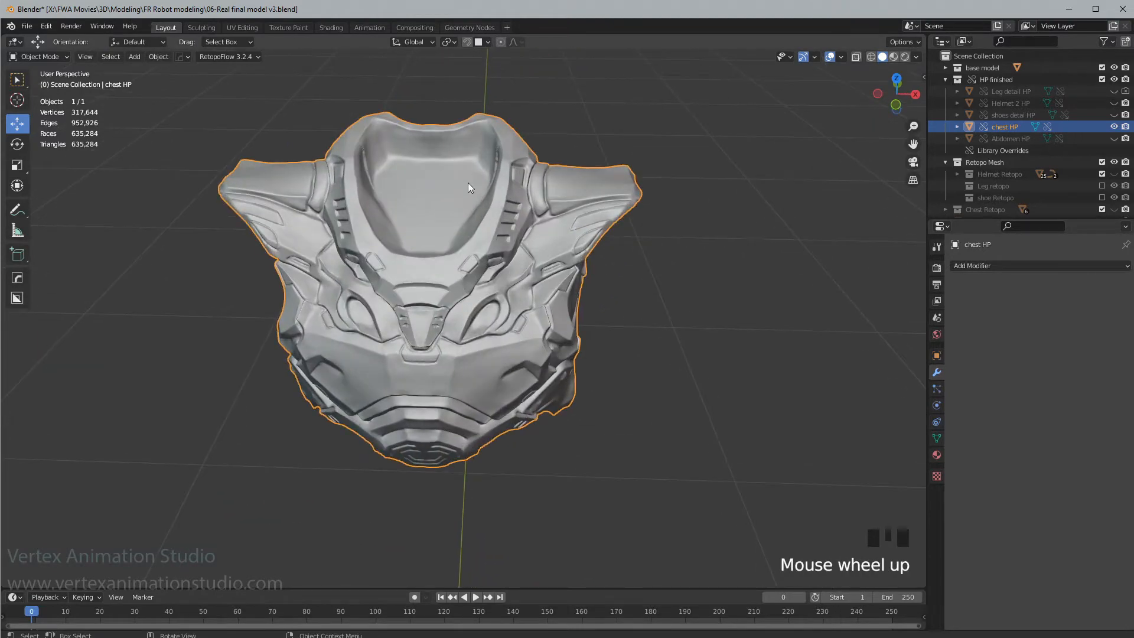
pyautogui.moveTo(689, 326); pyautogui.dragTo(572, 385, button='middle')
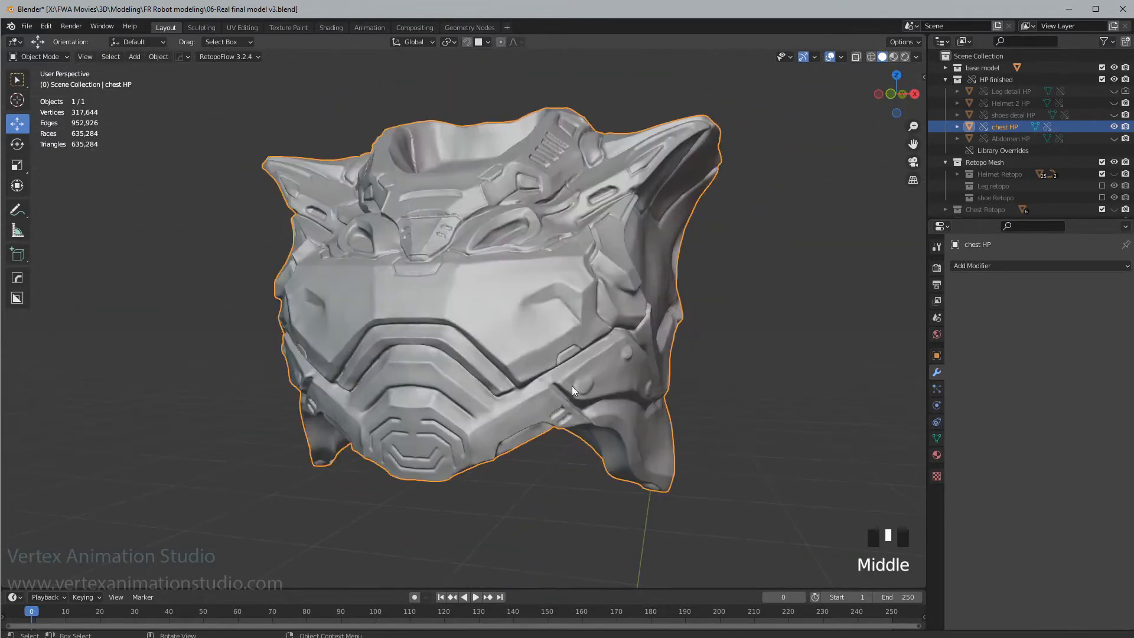
pyautogui.moveTo(611, 341); pyautogui.dragTo(533, 381, button='middle')
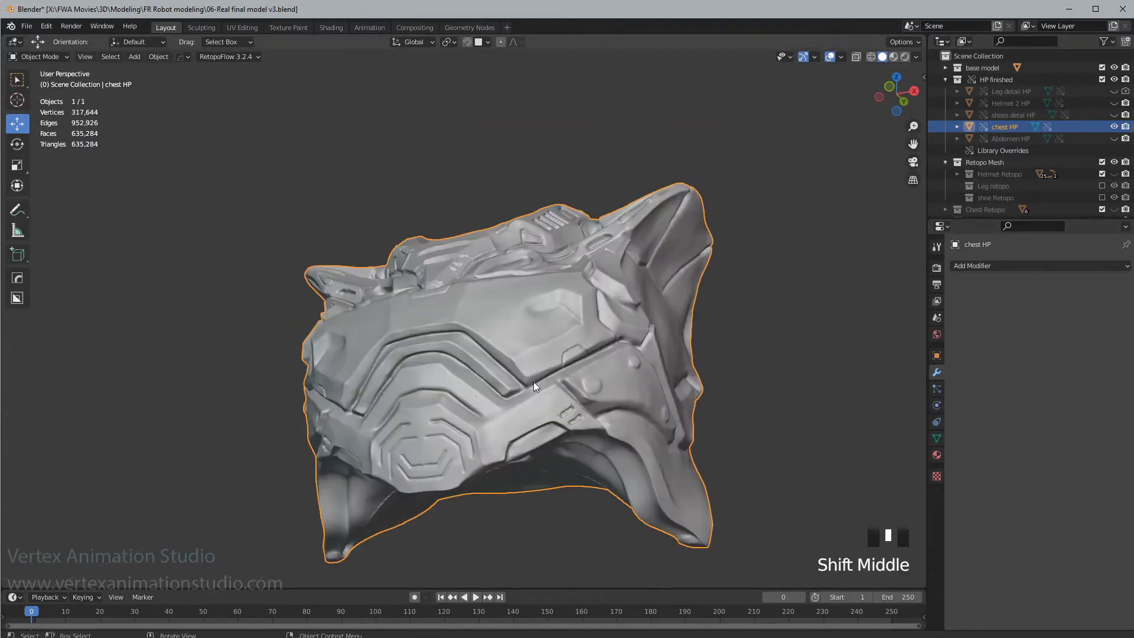
pyautogui.click(1115, 184)
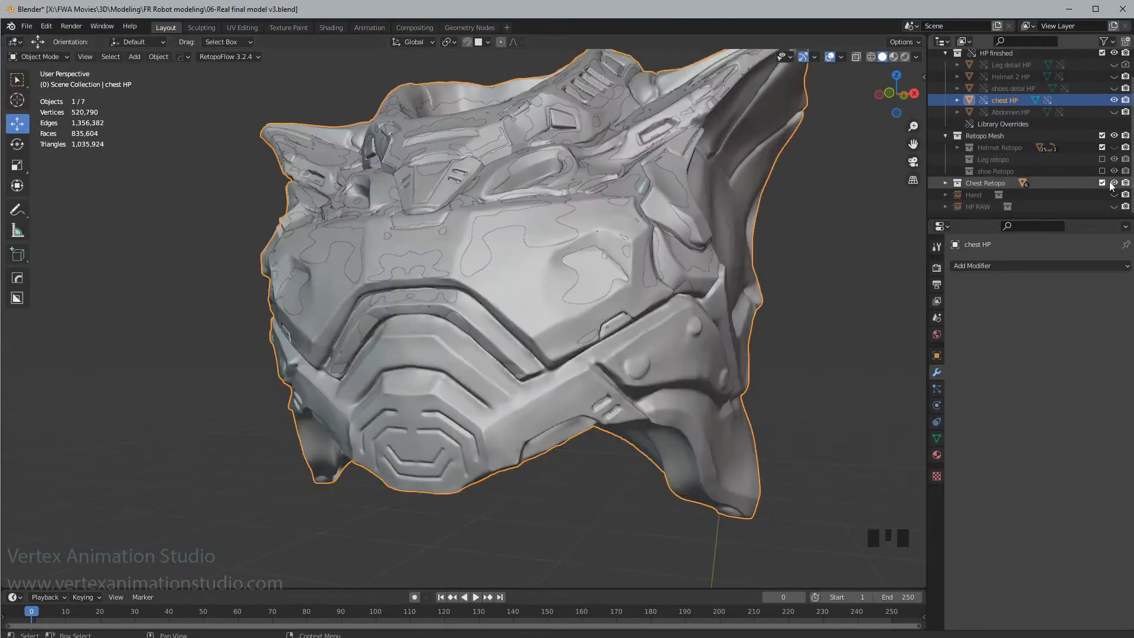
pyautogui.click(1114, 185)
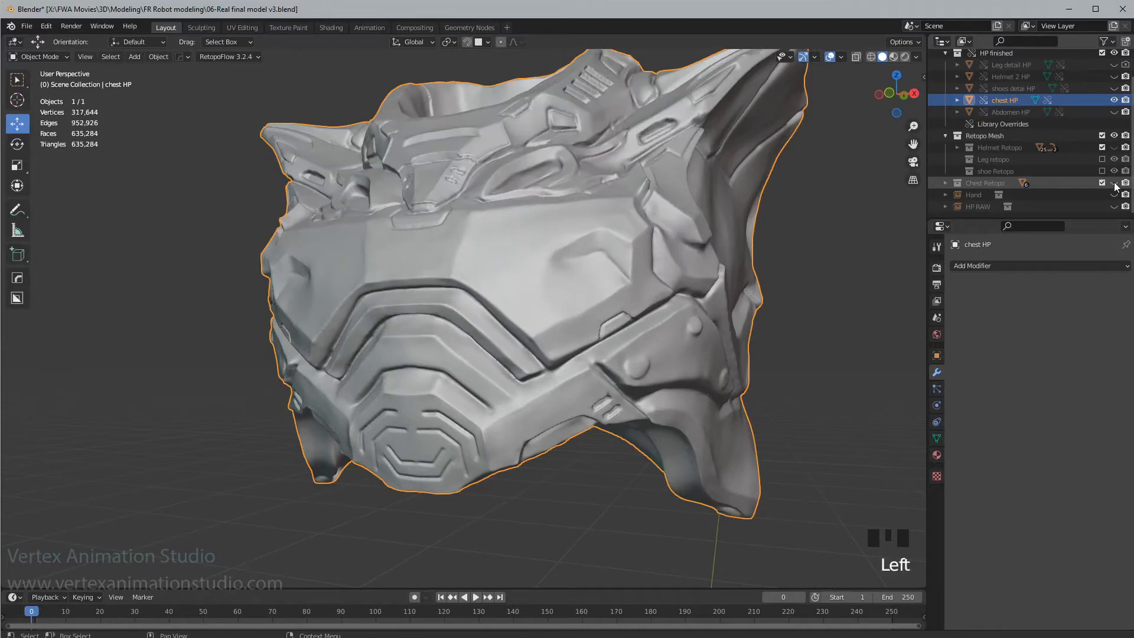
pyautogui.moveTo(565, 300); pyautogui.dragTo(656, 351, button='middle')
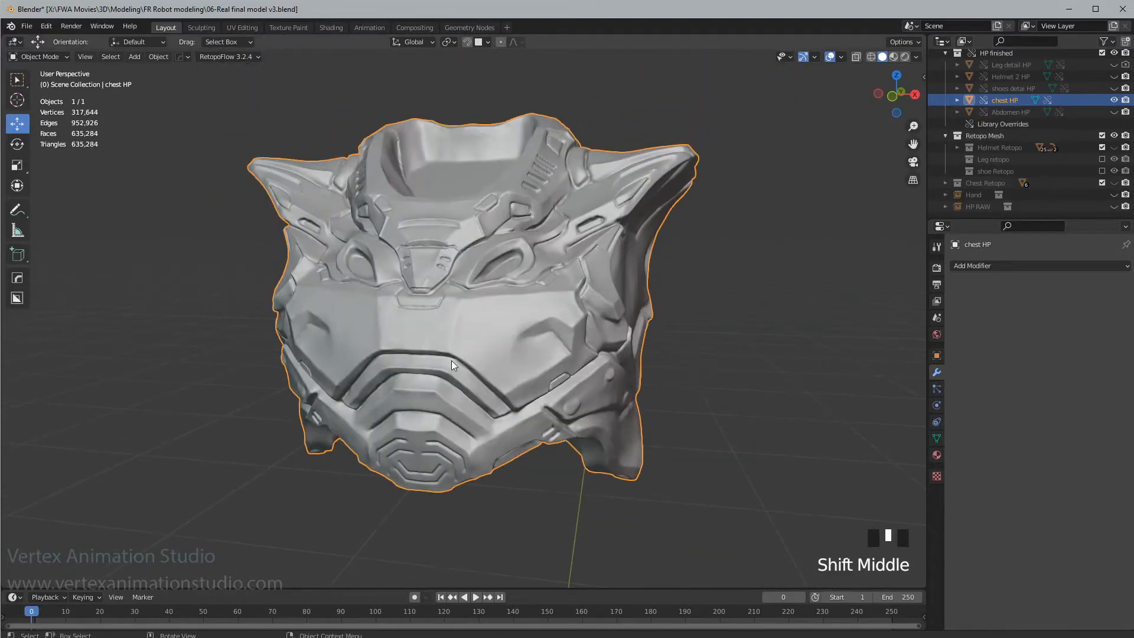
pyautogui.moveTo(667, 284); pyautogui.dragTo(636, 414, button='middle')
pyautogui.moveTo(524, 285); pyautogui.dragTo(544, 297, button='middle')
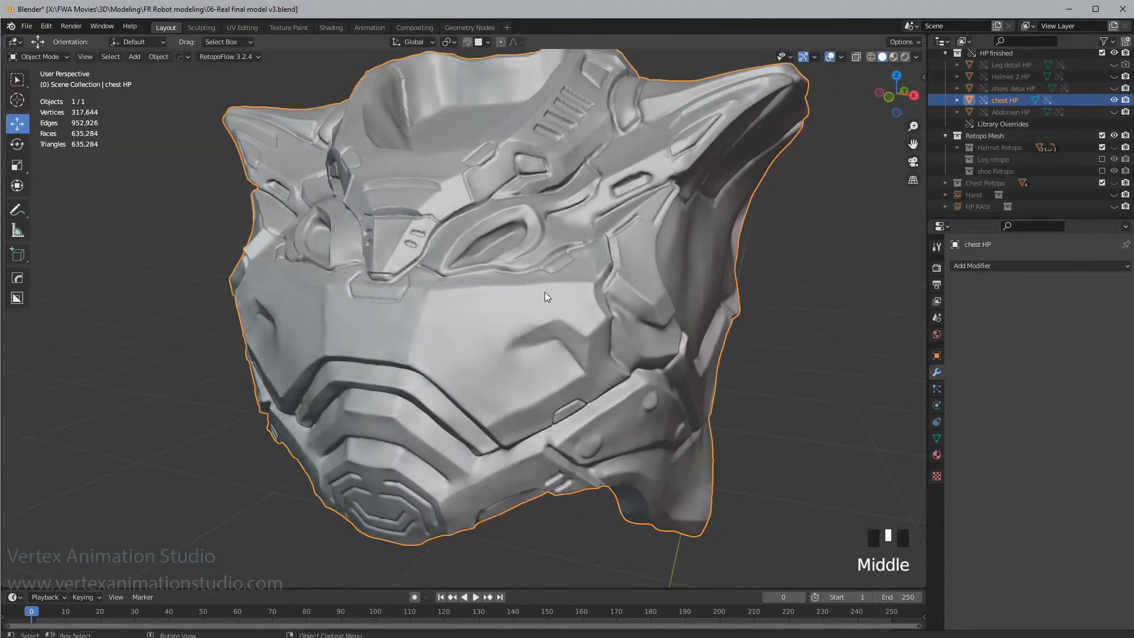
# - Create a new RetopoFlow target at the active chest HP mesh
pyautogui.click(742, 292)
pyautogui.click(291, 220)
pyautogui.click(252, 57)
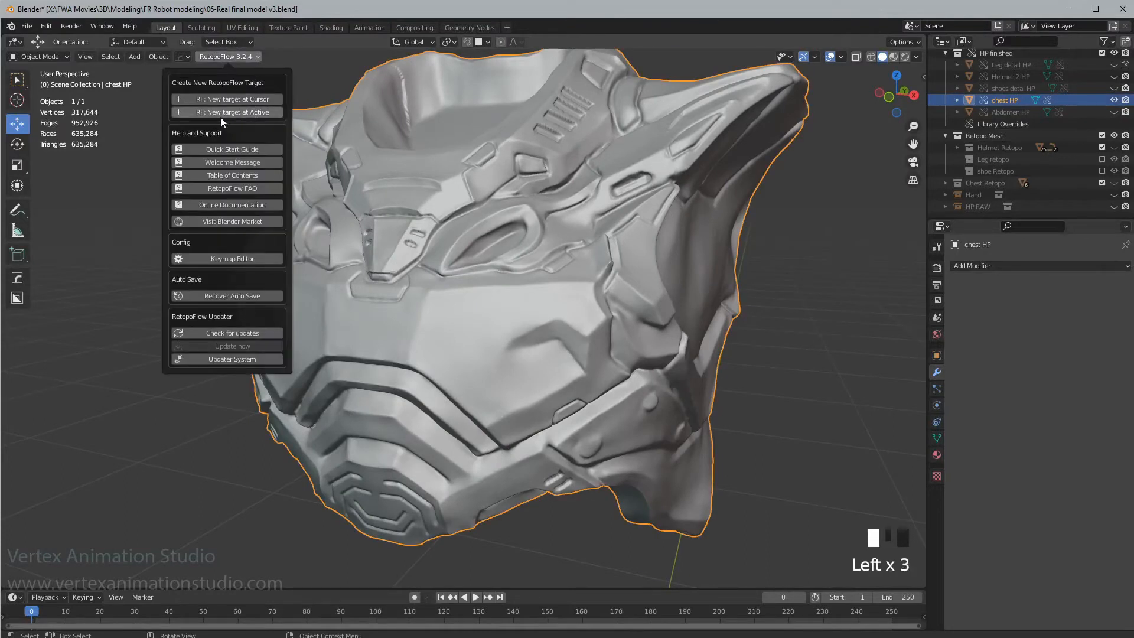
pyautogui.click(250, 113)
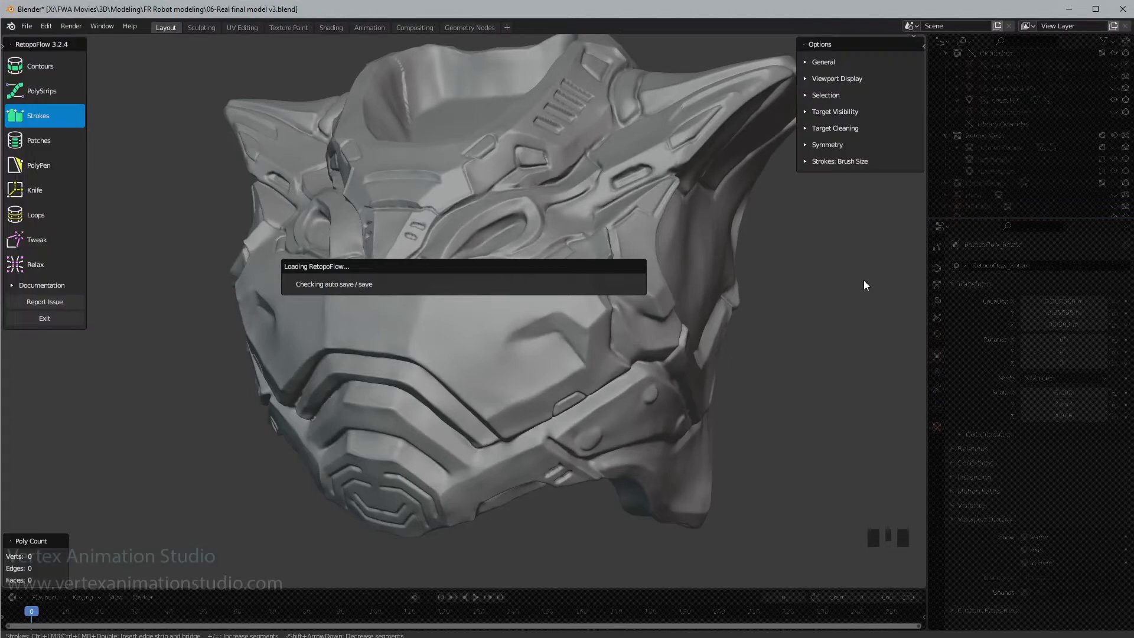
# - Examine the chest mesh's front plates, collar and shoulder flares from several angles and distances
pyautogui.moveTo(364, 260); pyautogui.dragTo(551, 325, button='middle')
pyautogui.scroll(-2, 414, 254)
pyautogui.scroll(2, 476, 274)
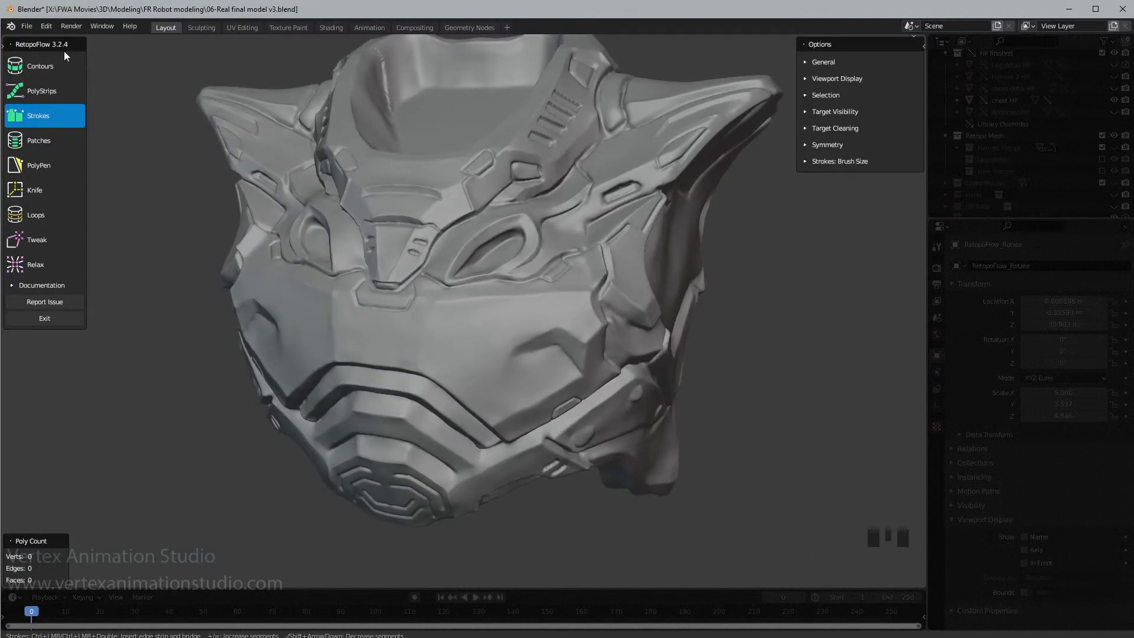
pyautogui.moveTo(212, 167); pyautogui.dragTo(471, 349, button='middle')
pyautogui.moveTo(473, 309); pyautogui.dragTo(477, 299, button='middle')
pyautogui.scroll(2, 476, 295)
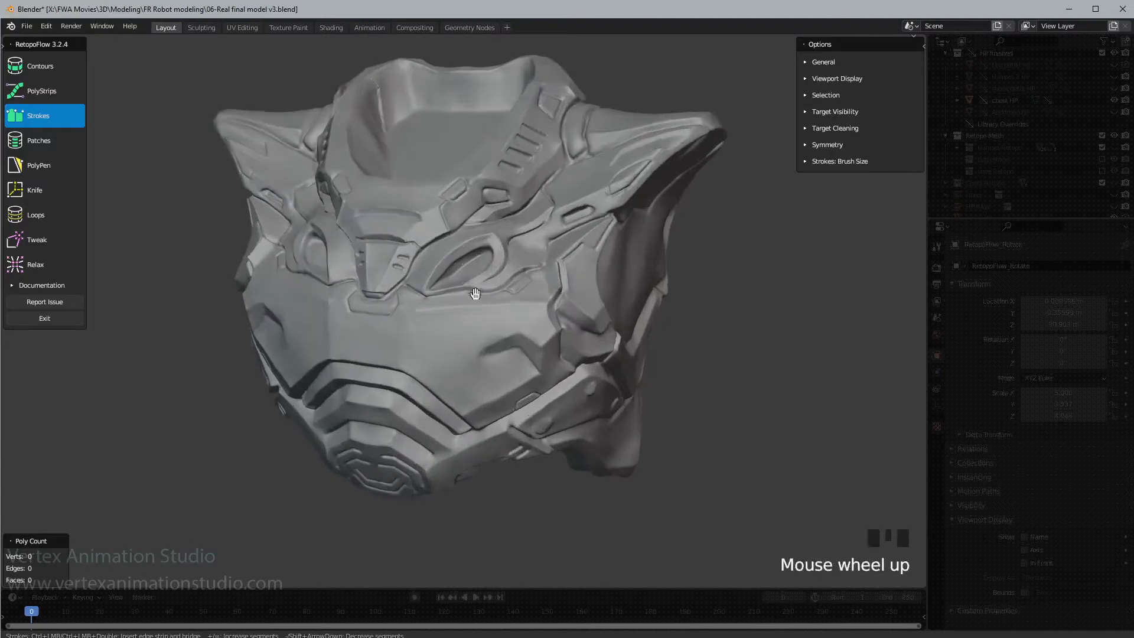
pyautogui.scroll(-1, 508, 288)
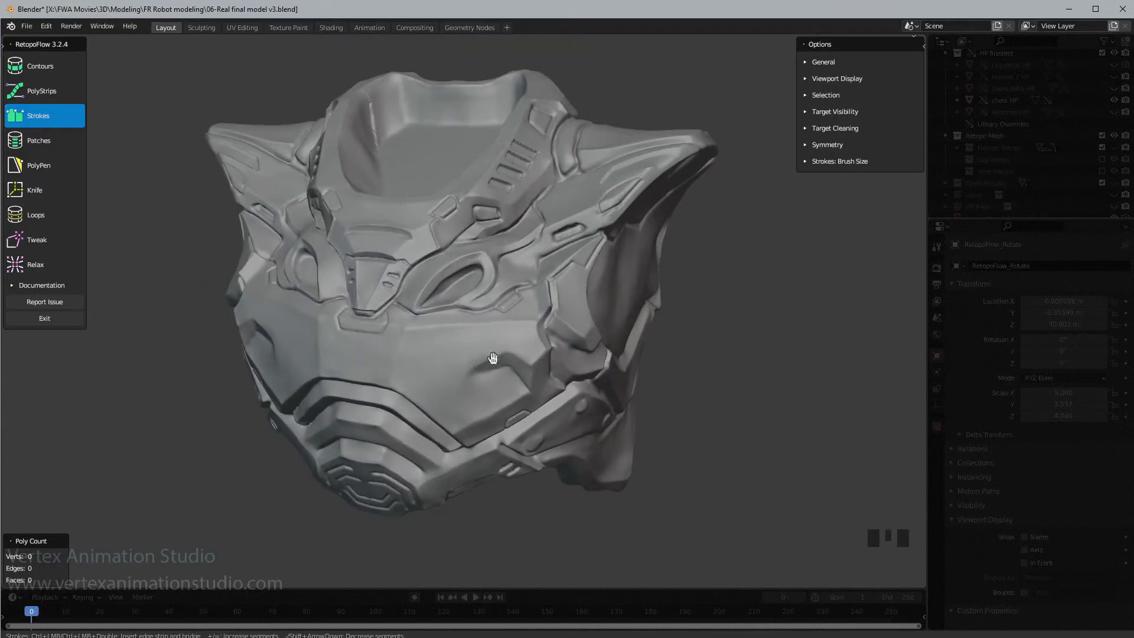
pyautogui.moveTo(493, 358); pyautogui.dragTo(493, 362, button='middle')
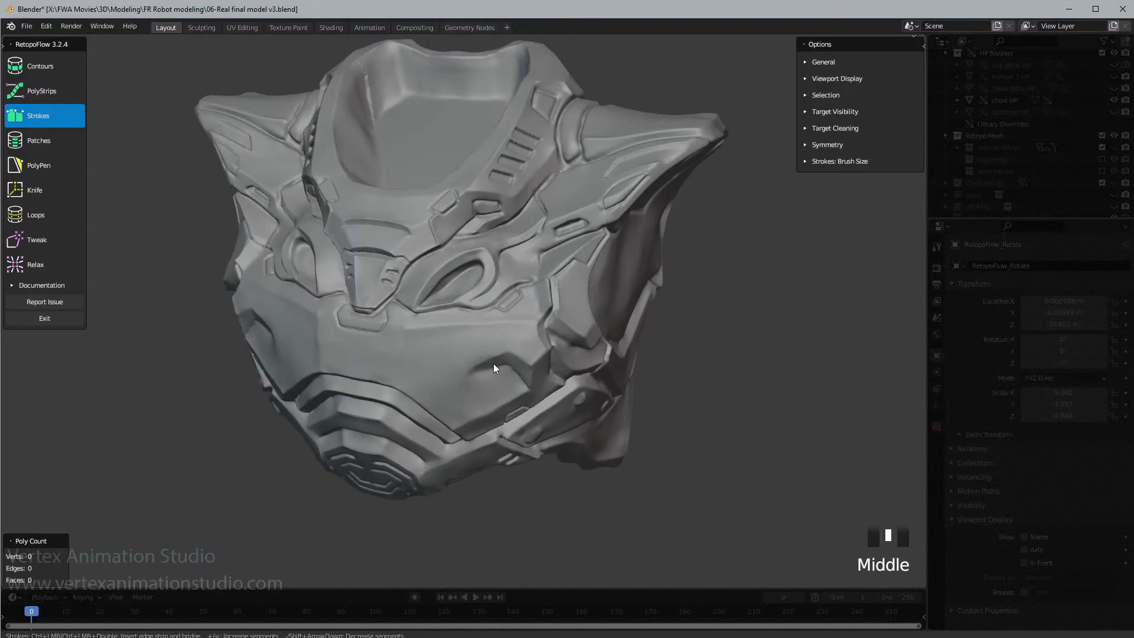
pyautogui.scroll(1, 494, 363)
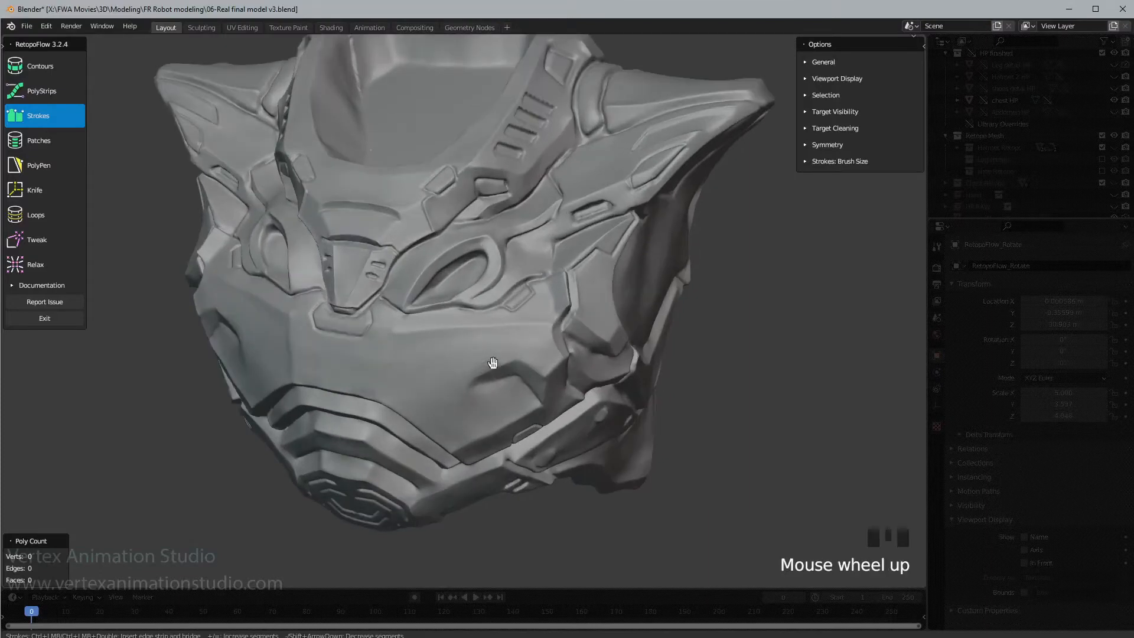
pyautogui.moveTo(494, 363)
pyautogui.mouseDown(button='middle')
pyautogui.moveTo(495, 352)
pyautogui.moveTo(499, 366)
pyautogui.mouseUp(button='middle')
pyautogui.scroll(-1, 495, 352)
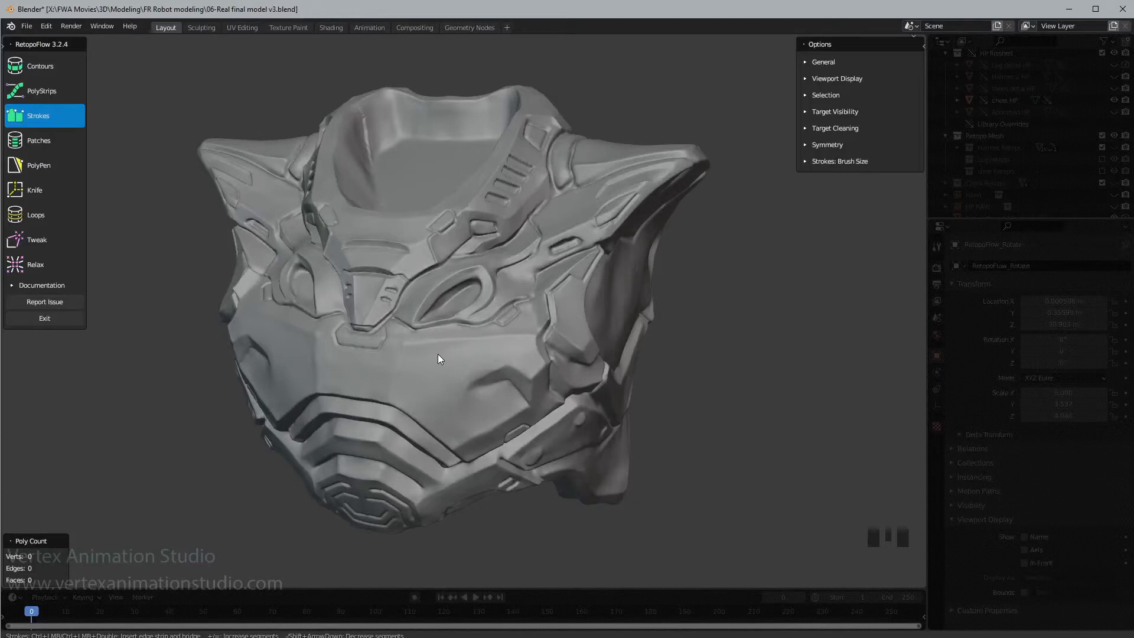
pyautogui.moveTo(456, 341); pyautogui.dragTo(504, 346, button='middle')
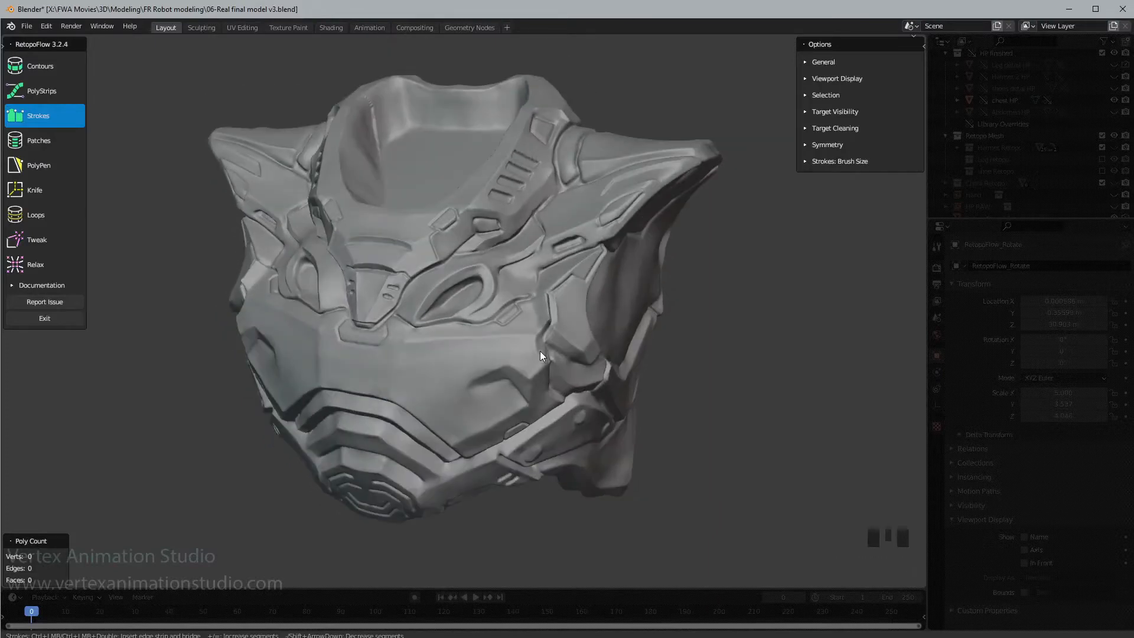
pyautogui.scroll(1, 537, 356)
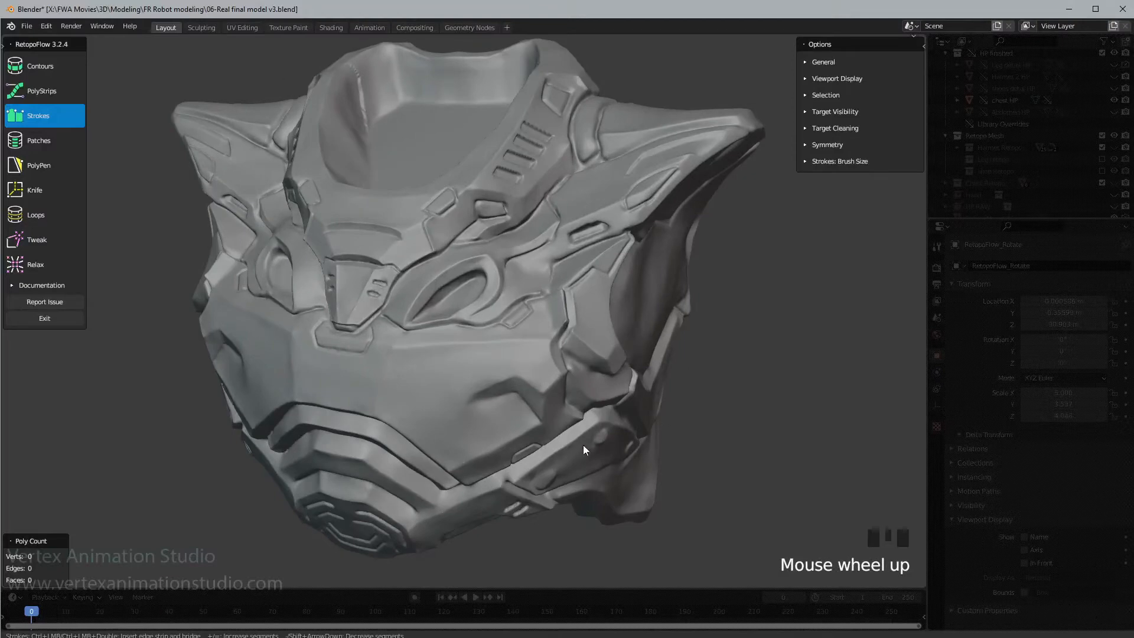
pyautogui.scroll(-1, 534, 366)
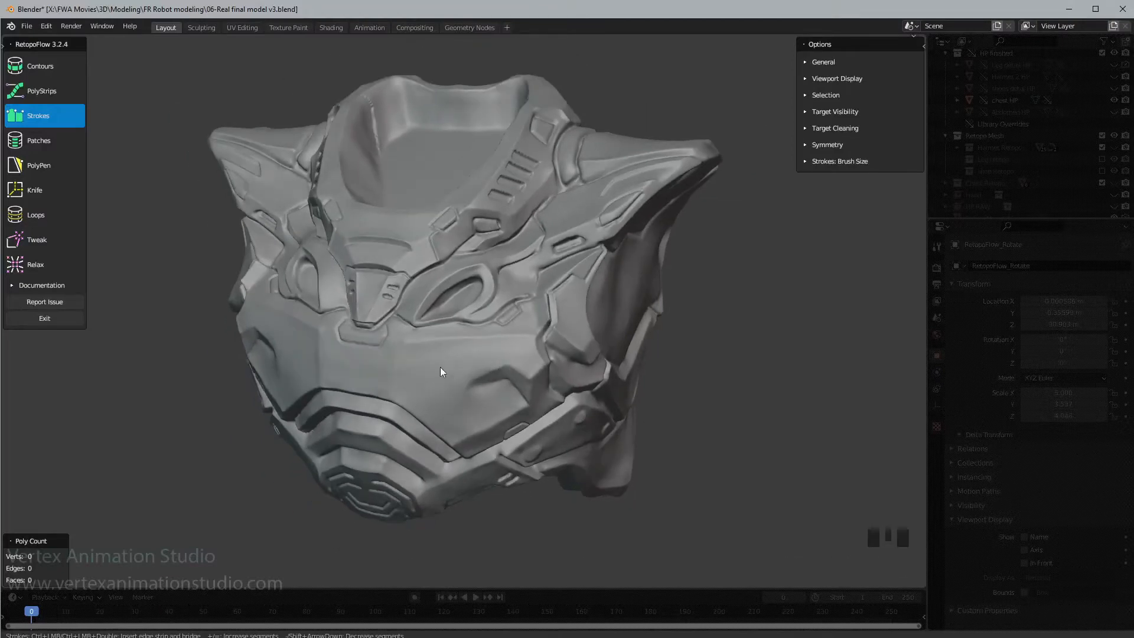
pyautogui.scroll(1, 438, 366)
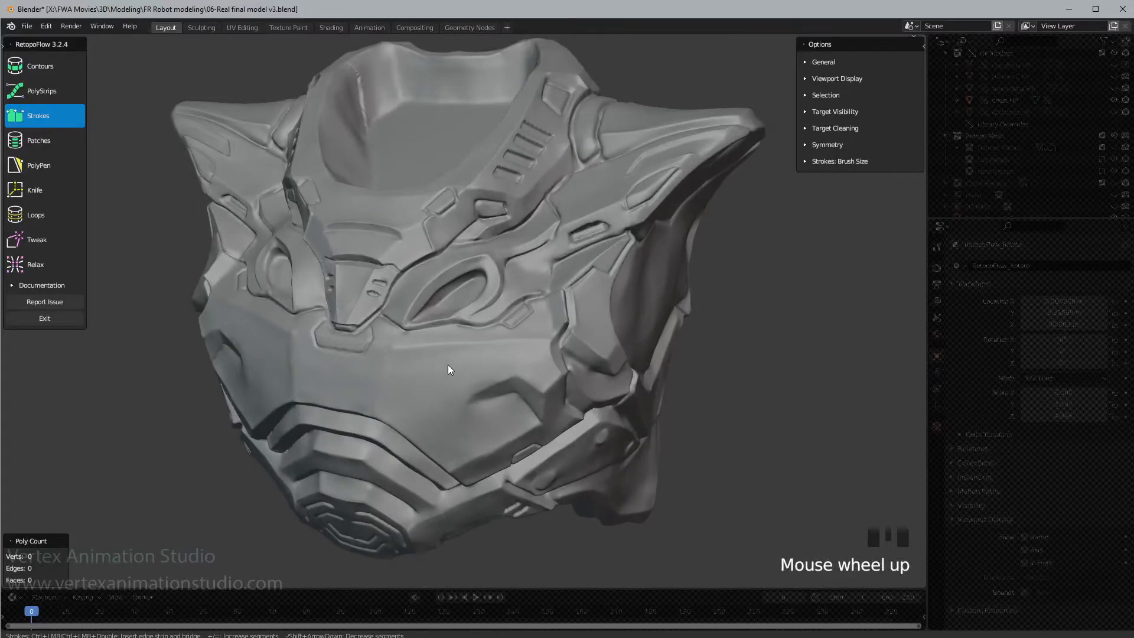
pyautogui.keyDown('shift'); pyautogui.moveTo(448, 366); pyautogui.dragTo(478, 389, button='middle'); pyautogui.keyUp('shift')
pyautogui.scroll(-2, 423, 323)
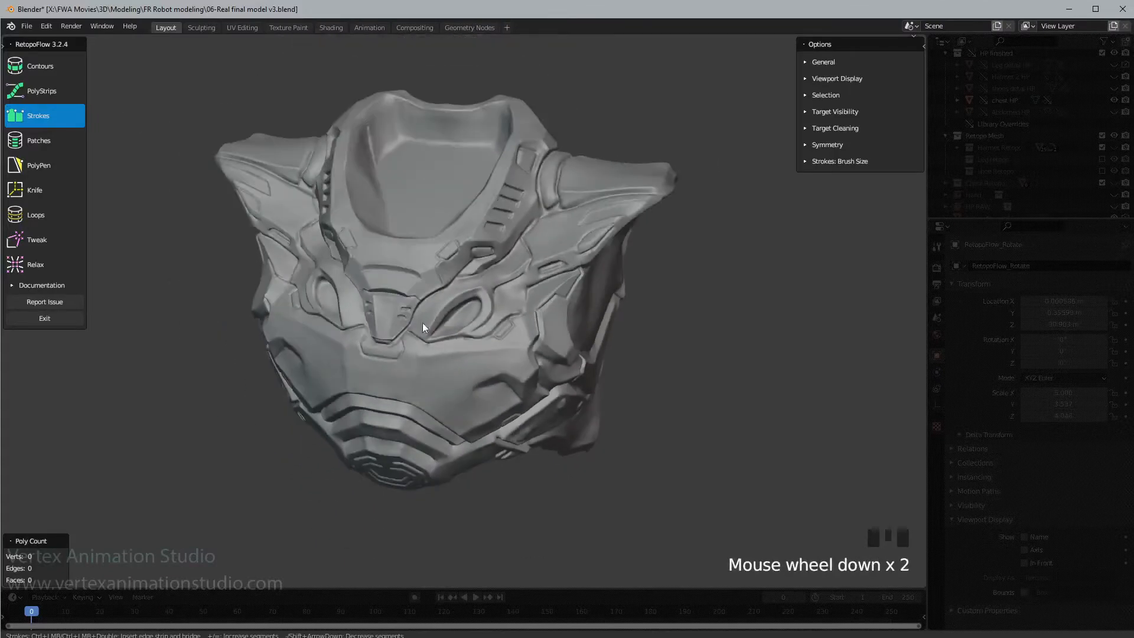
pyautogui.scroll(1, 487, 298)
# - Turn on X-axis symmetry for the retopology target
pyautogui.moveTo(491, 290); pyautogui.dragTo(426, 431, button='middle')
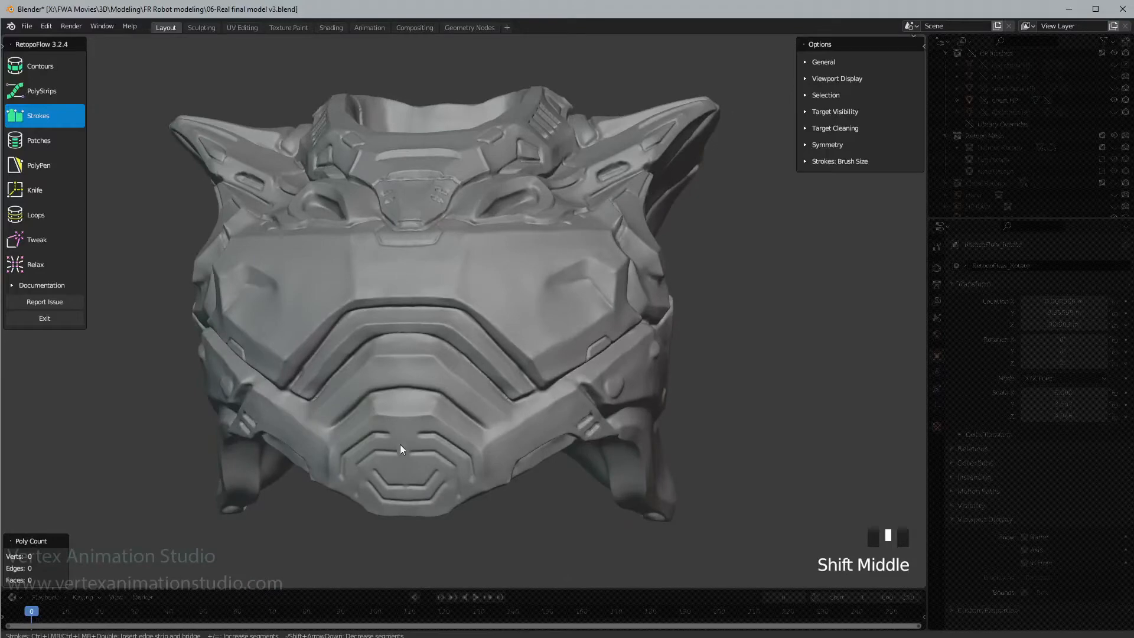
pyautogui.click(807, 144)
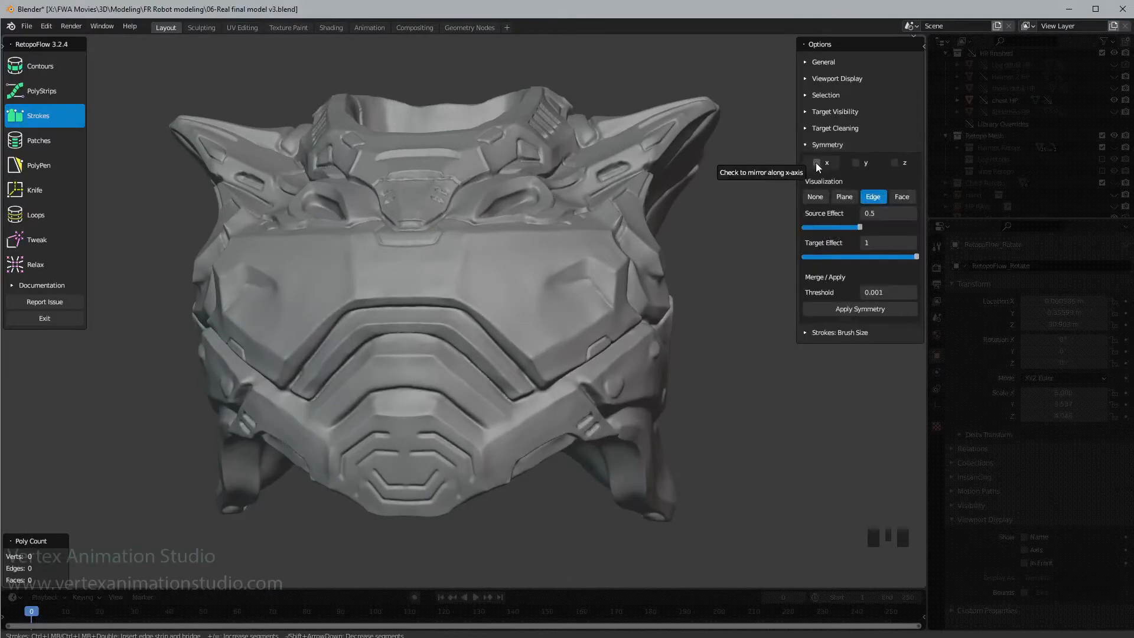
pyautogui.click(817, 162)
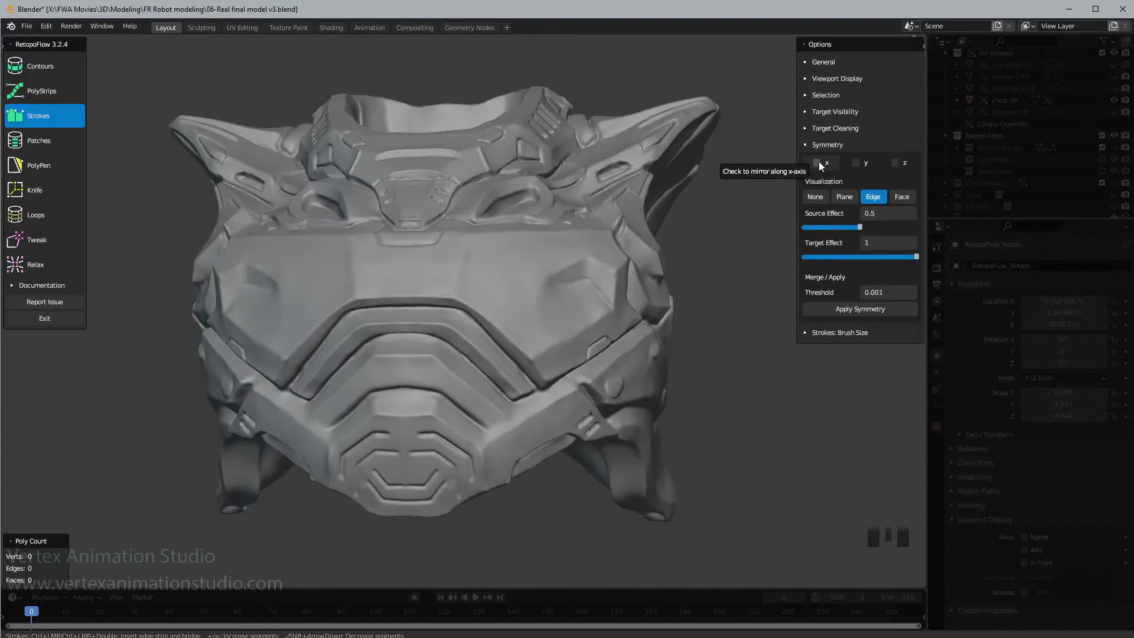
# - Examine the symmetry line running down the center of the chest and the layered bands around it
pyautogui.moveTo(507, 316); pyautogui.dragTo(533, 289, button='middle')
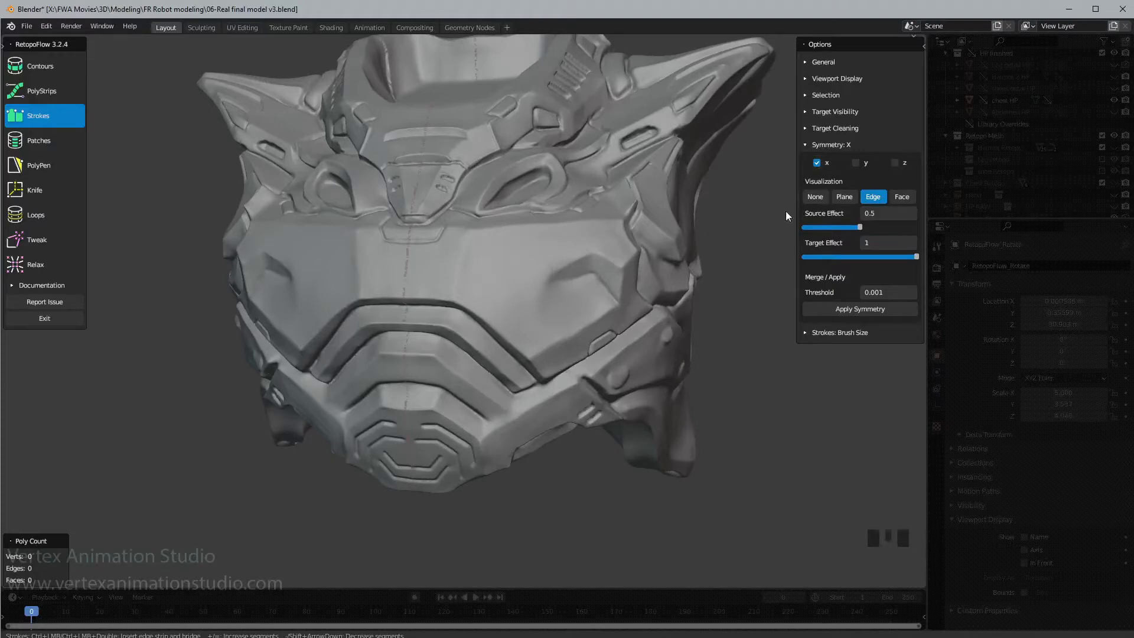
pyautogui.moveTo(482, 254); pyautogui.dragTo(430, 331, button='middle')
pyautogui.moveTo(432, 168); pyautogui.dragTo(459, 252, button='middle')
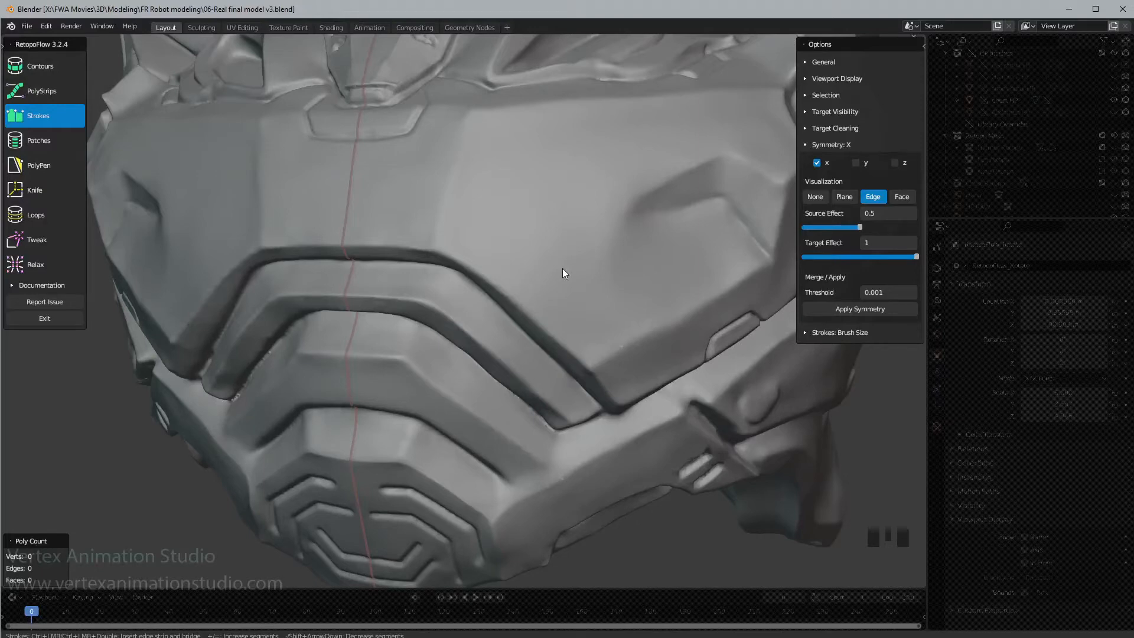
pyautogui.scroll(-2, 563, 269)
pyautogui.scroll(-2, 562, 267)
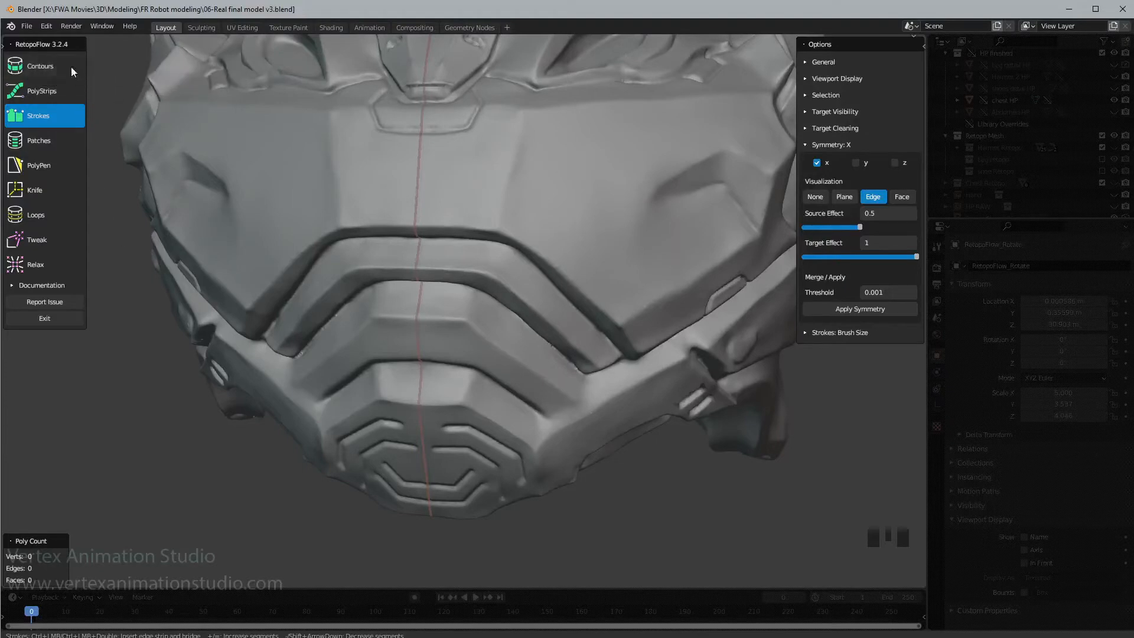
pyautogui.moveTo(524, 177)
pyautogui.mouseDown(button='middle')
pyautogui.moveTo(537, 154)
pyautogui.moveTo(463, 211)
pyautogui.moveTo(529, 223)
pyautogui.mouseUp(button='middle')
pyautogui.scroll(-2, 527, 205)
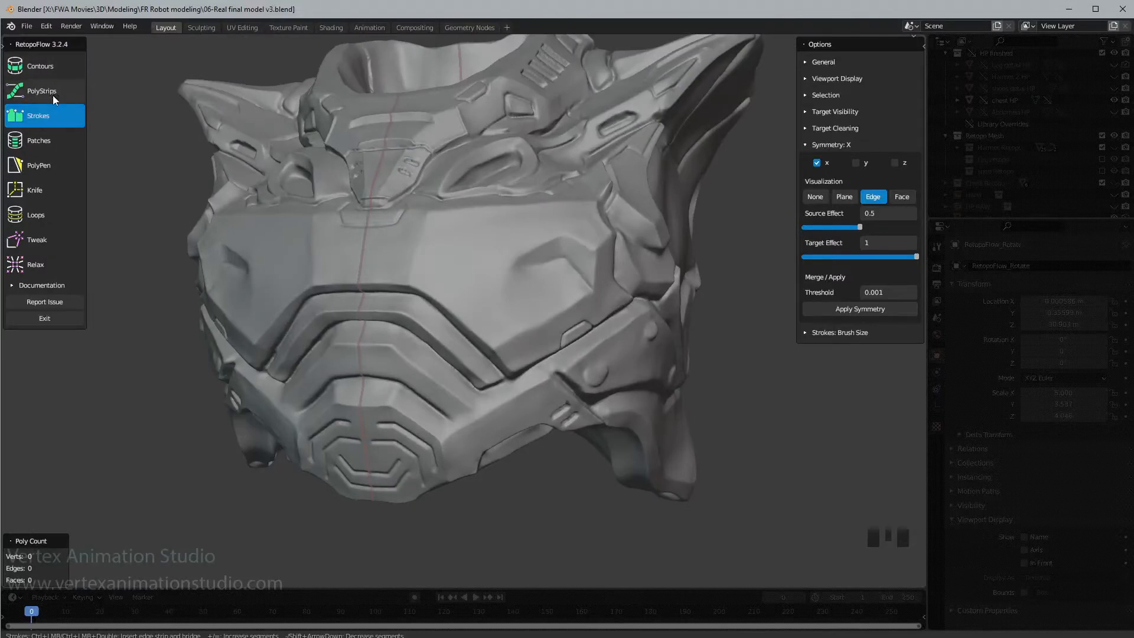
pyautogui.moveTo(52, 94); pyautogui.dragTo(69, 97, button='middle')
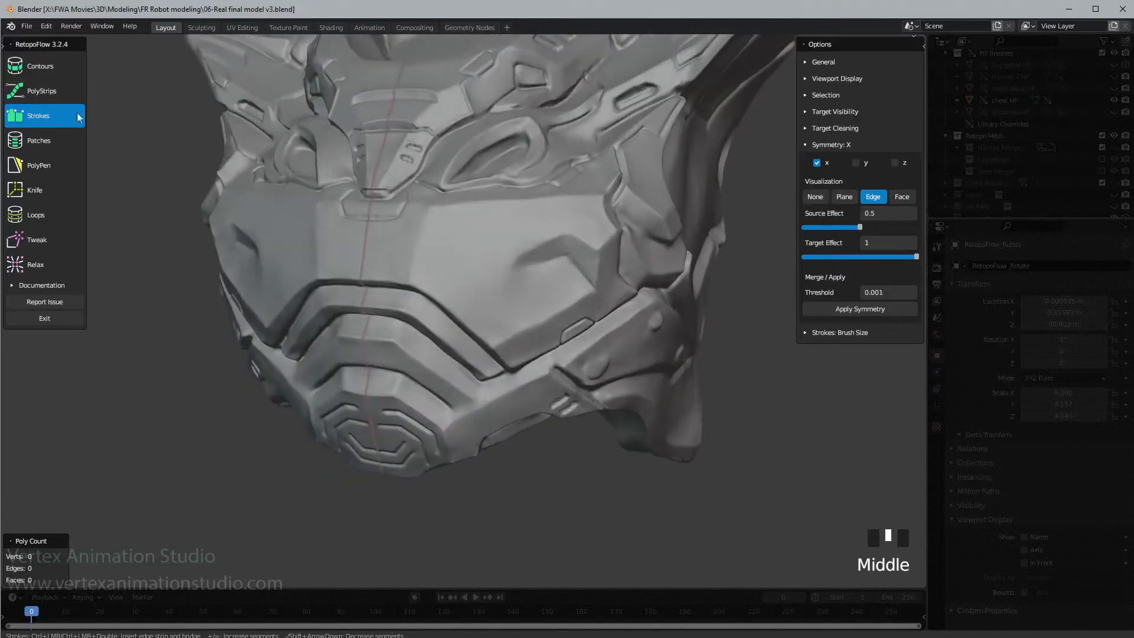
# - Switch to the PolyStrips tool and resize its brush to suit the curved band above the chest's octagonal emblem
pyautogui.click(41, 90)
pyautogui.scroll(2, 190, 163)
pyautogui.keyDown('shift'); pyautogui.moveTo(190, 163); pyautogui.dragTo(362, 266, button='middle'); pyautogui.keyUp('shift')
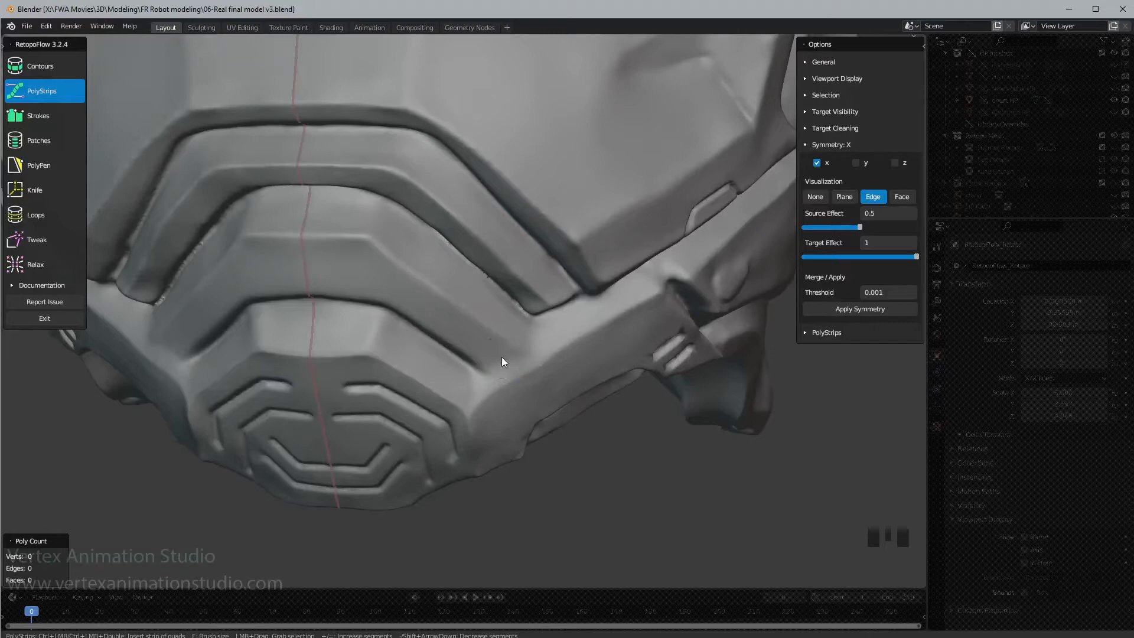
pyautogui.press('f')
pyautogui.click(499, 354)
pyautogui.press('f')
pyautogui.click(499, 352)
pyautogui.moveTo(499, 349); pyautogui.dragTo(540, 338, button='middle')
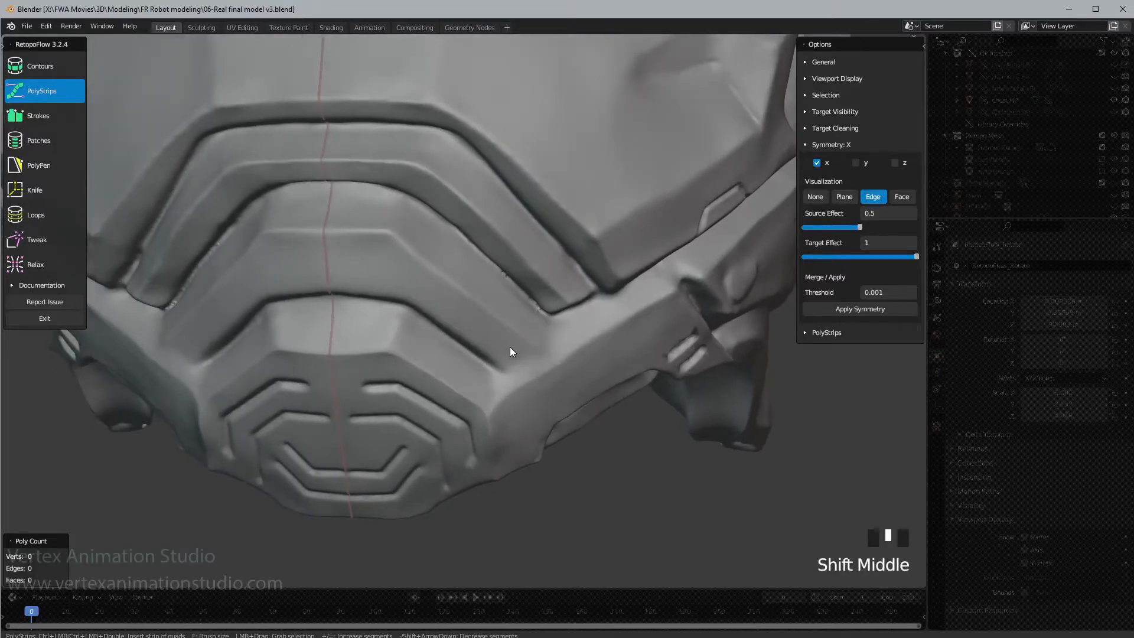
pyautogui.press('f')
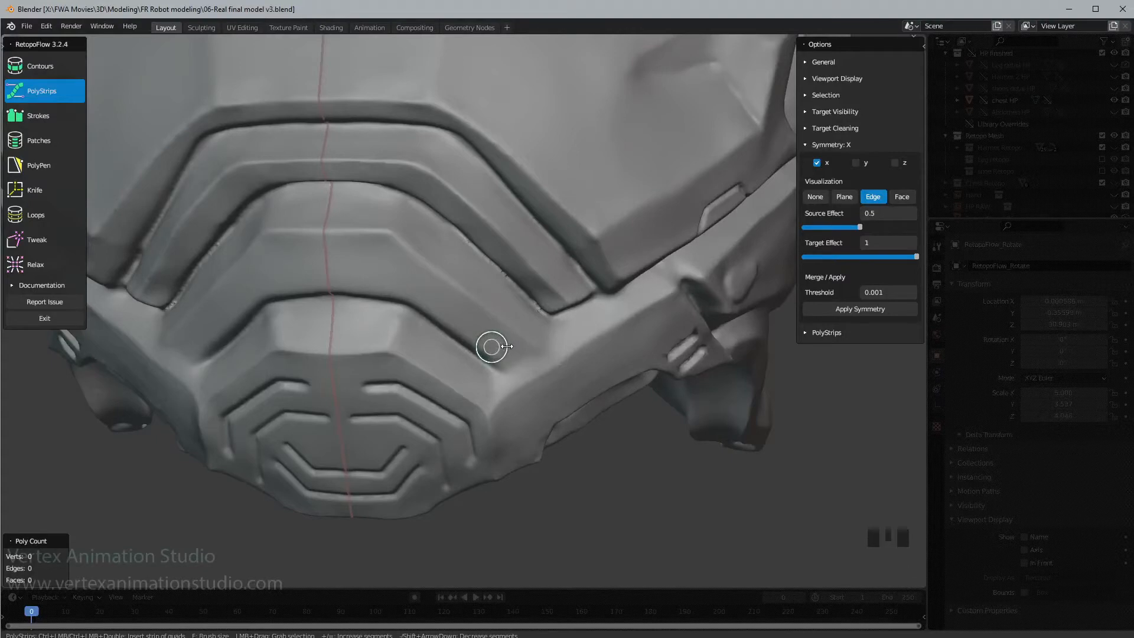
pyautogui.click(515, 348)
# - Draw a polystrip along the curved band above the emblem, from its outer end to the symmetry line, and reduce it to five segments
pyautogui.moveTo(511, 352)
pyautogui.mouseDown()
pyautogui.moveTo(412, 271)
pyautogui.moveTo(333, 264)
pyautogui.mouseUp()
pyautogui.moveTo(434, 257)
pyautogui.mouseDown(button='middle')
pyautogui.moveTo(441, 250)
pyautogui.moveTo(447, 273)
pyautogui.moveTo(472, 267)
pyautogui.moveTo(458, 285)
pyautogui.mouseUp(button='middle')
pyautogui.scroll(-2, 458, 279)
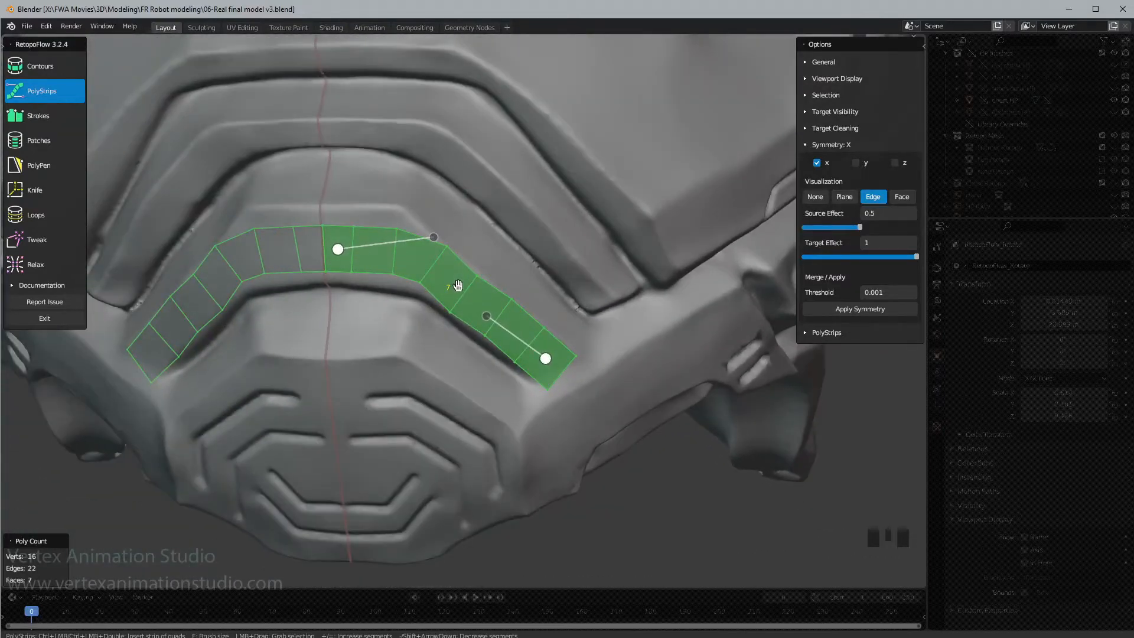
pyautogui.press('-')
pyautogui.press('-')
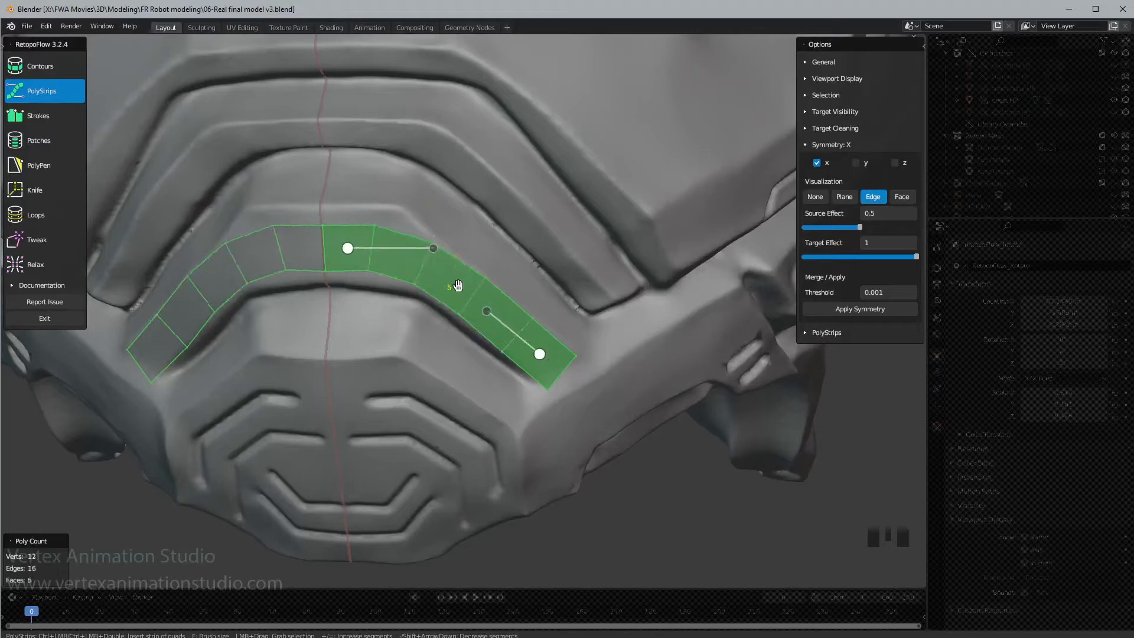
# - Try higher and lower segment counts on the strip, returning it to five segments
pyautogui.press('+')
pyautogui.press('+')
pyautogui.press('-')
pyautogui.press('-')
pyautogui.press('-')
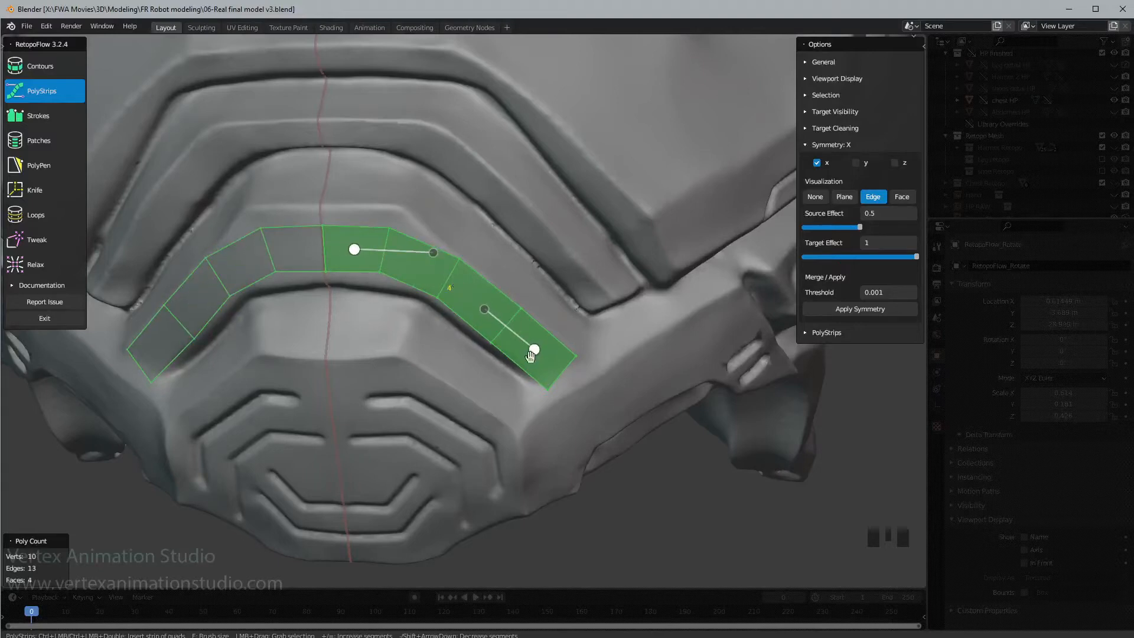
pyautogui.press('+')
pyautogui.press('-')
pyautogui.press('-')
pyautogui.press('+')
pyautogui.press('+')
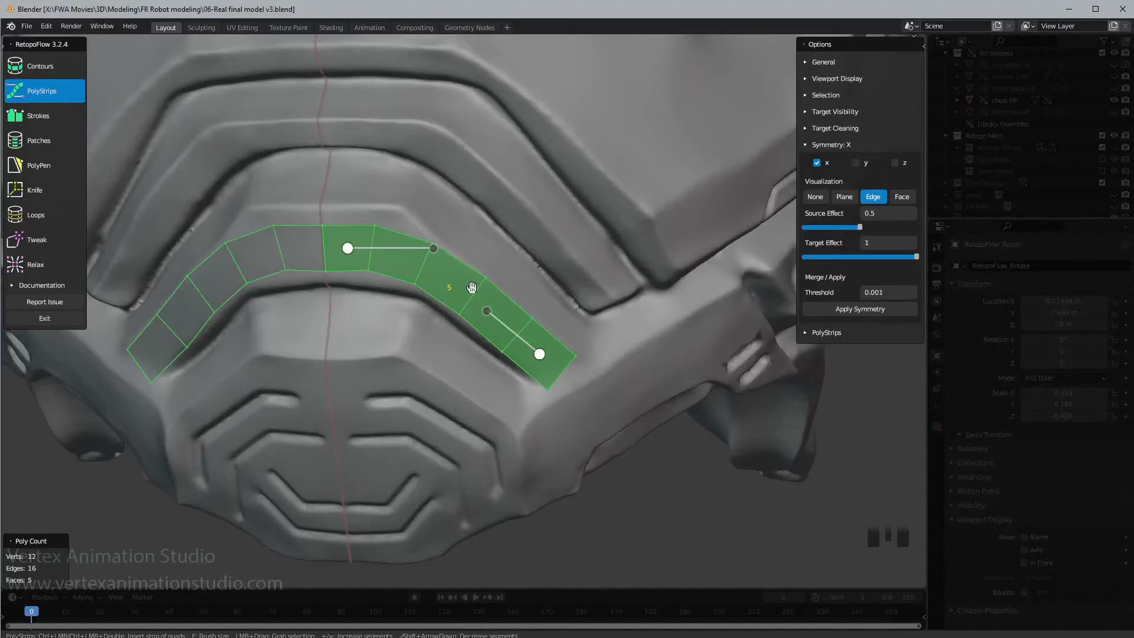
pyautogui.press('=')
pyautogui.press('=')
pyautogui.press('=')
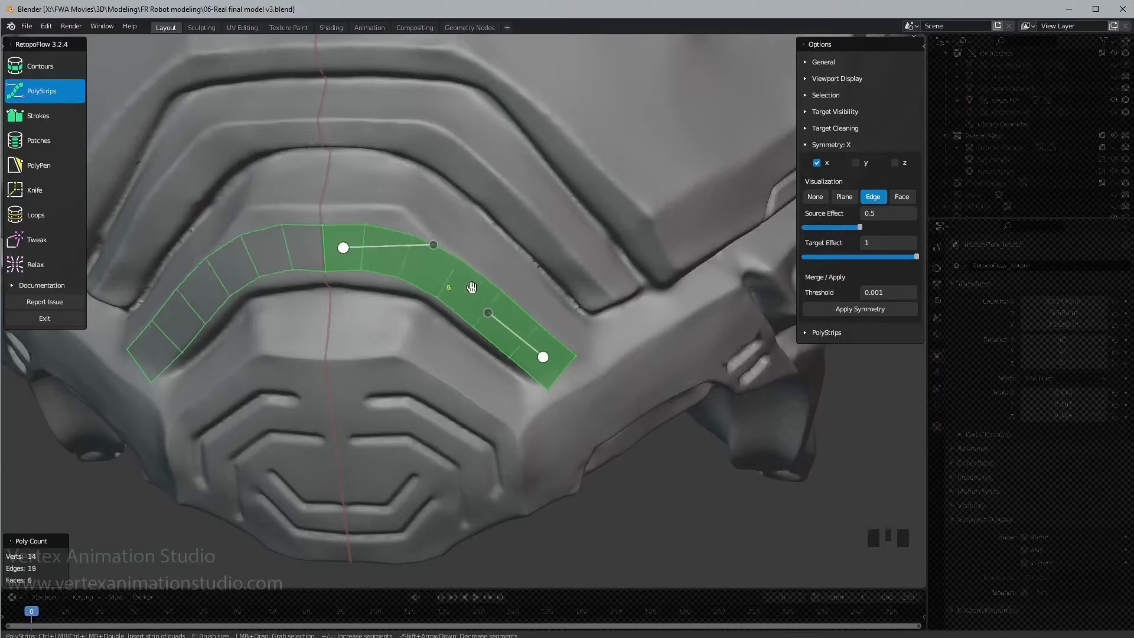
pyautogui.press('-')
pyautogui.press('-')
pyautogui.press('-')
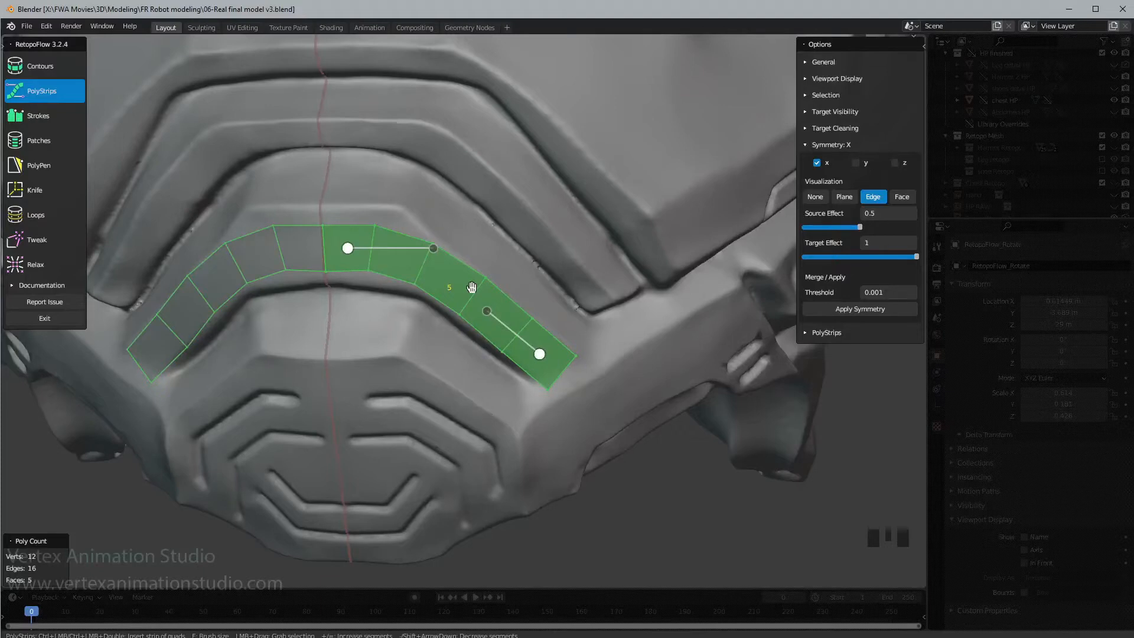
pyautogui.press('=')
pyautogui.press('=')
pyautogui.press('=')
pyautogui.press('-')
pyautogui.press('-')
pyautogui.press('-')
# - Reshape the strip with its curve handles to follow the band above the emblem, and select the face beside the symmetry line
pyautogui.moveTo(348, 253); pyautogui.dragTo(347, 253)
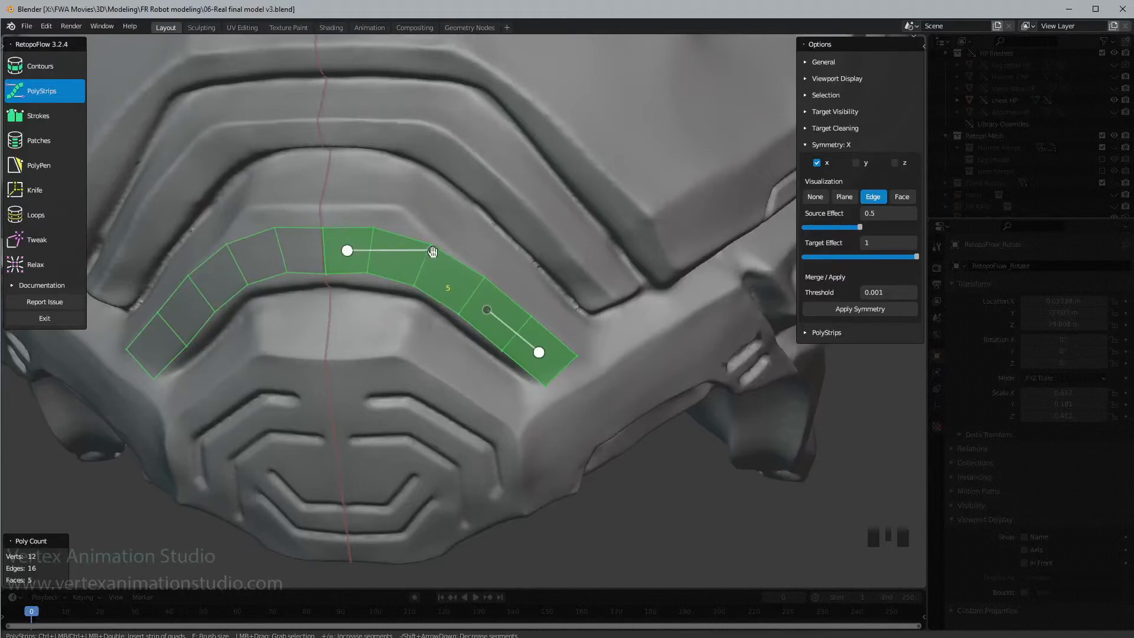
pyautogui.moveTo(431, 250)
pyautogui.mouseDown()
pyautogui.moveTo(435, 264)
pyautogui.moveTo(426, 243)
pyautogui.moveTo(417, 256)
pyautogui.moveTo(466, 258)
pyautogui.moveTo(439, 255)
pyautogui.mouseUp()
pyautogui.moveTo(490, 310); pyautogui.dragTo(475, 302)
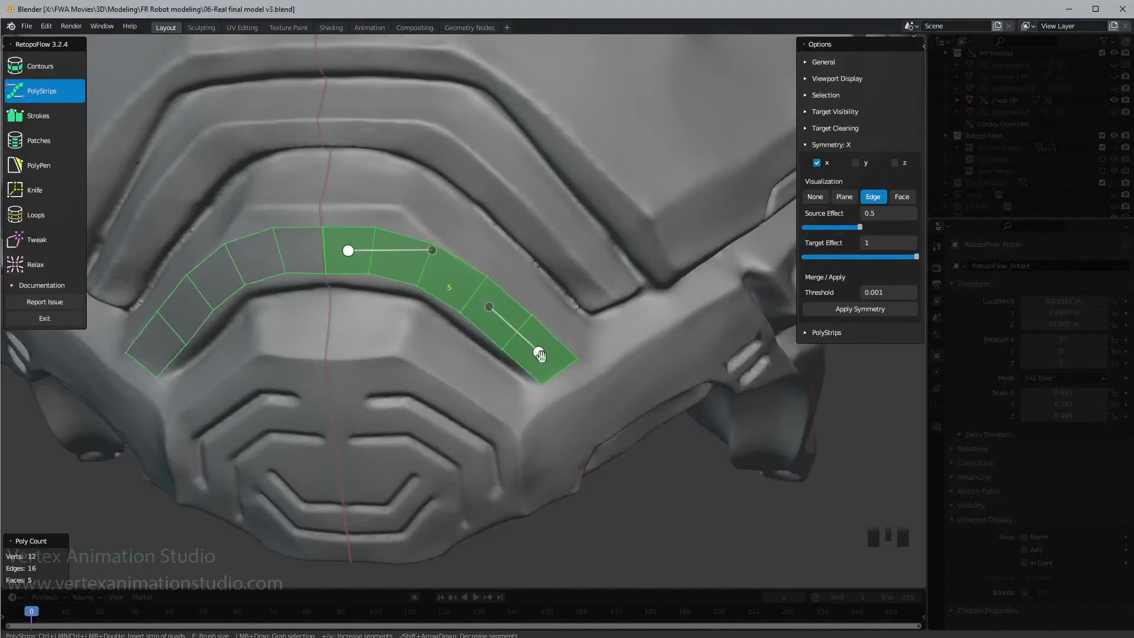
pyautogui.moveTo(538, 352)
pyautogui.mouseDown()
pyautogui.moveTo(522, 347)
pyautogui.moveTo(532, 345)
pyautogui.mouseUp()
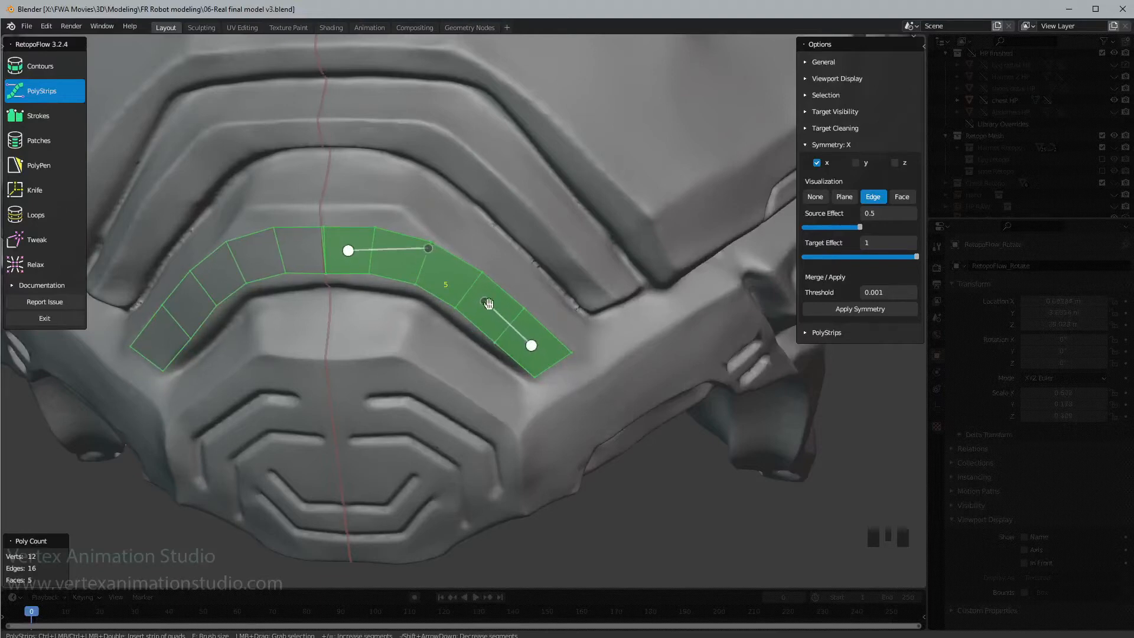
pyautogui.moveTo(485, 305)
pyautogui.mouseDown()
pyautogui.moveTo(493, 325)
pyautogui.moveTo(475, 316)
pyautogui.moveTo(495, 332)
pyautogui.moveTo(471, 319)
pyautogui.mouseUp()
pyautogui.moveTo(350, 252); pyautogui.dragTo(345, 251)
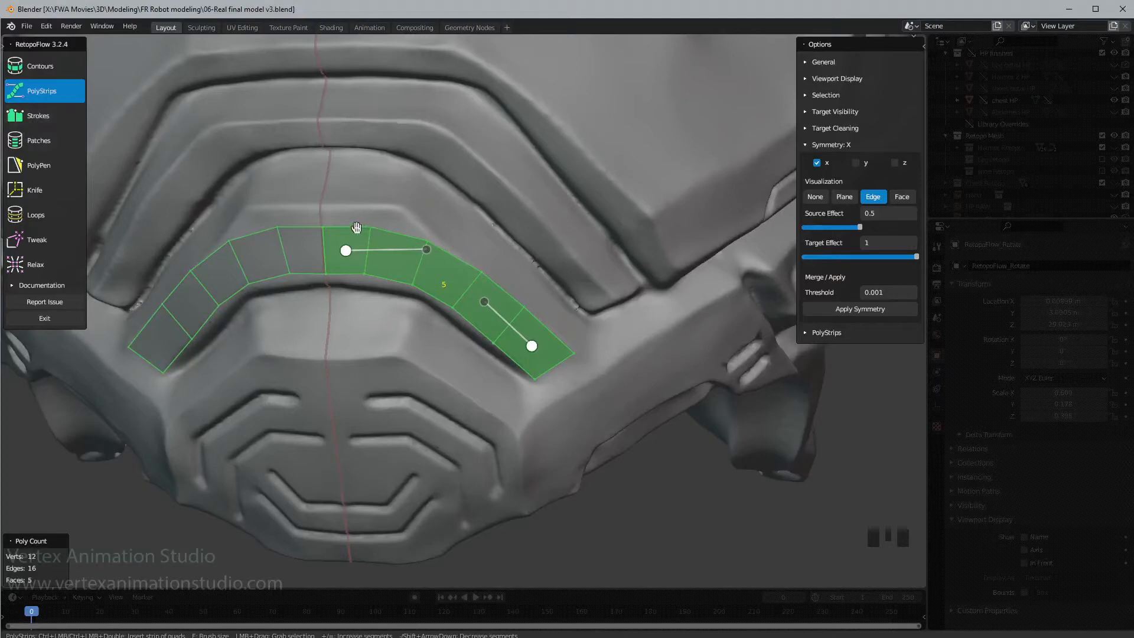
pyautogui.click(357, 256)
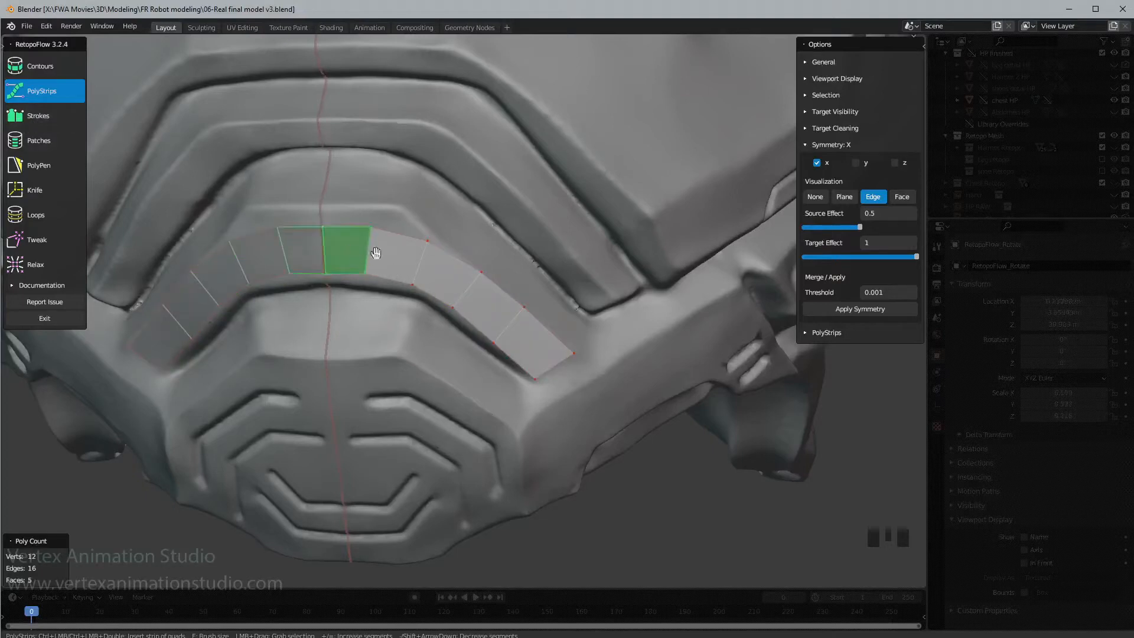
# - Select the second face from the symmetry line and nudge it slightly to line up with the strip
pyautogui.click(396, 260)
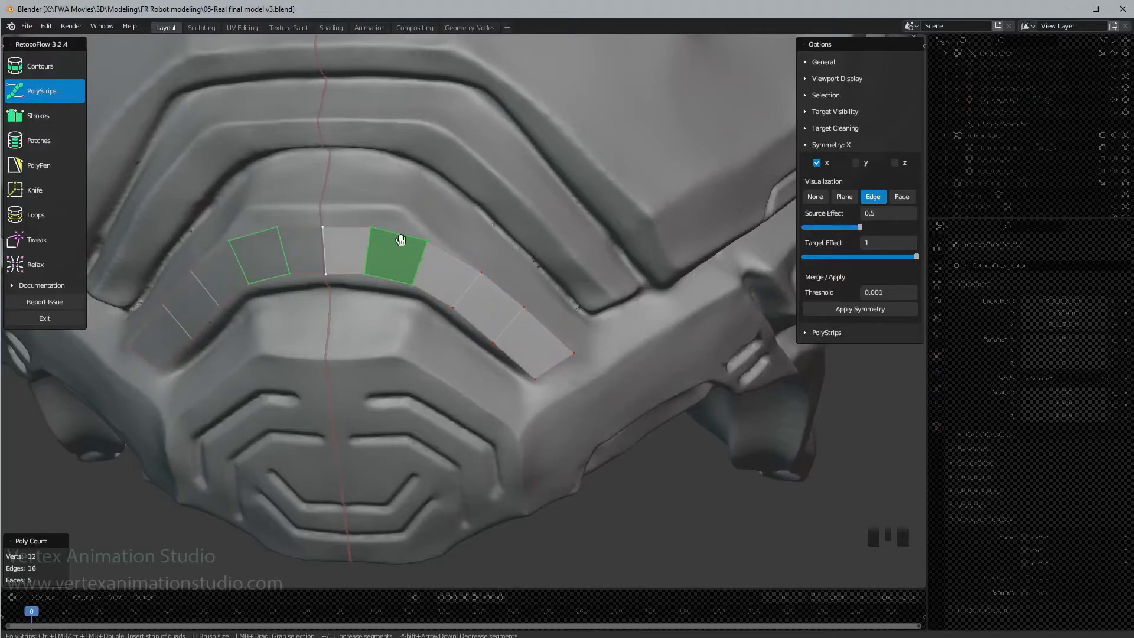
pyautogui.moveTo(390, 260); pyautogui.dragTo(402, 252)
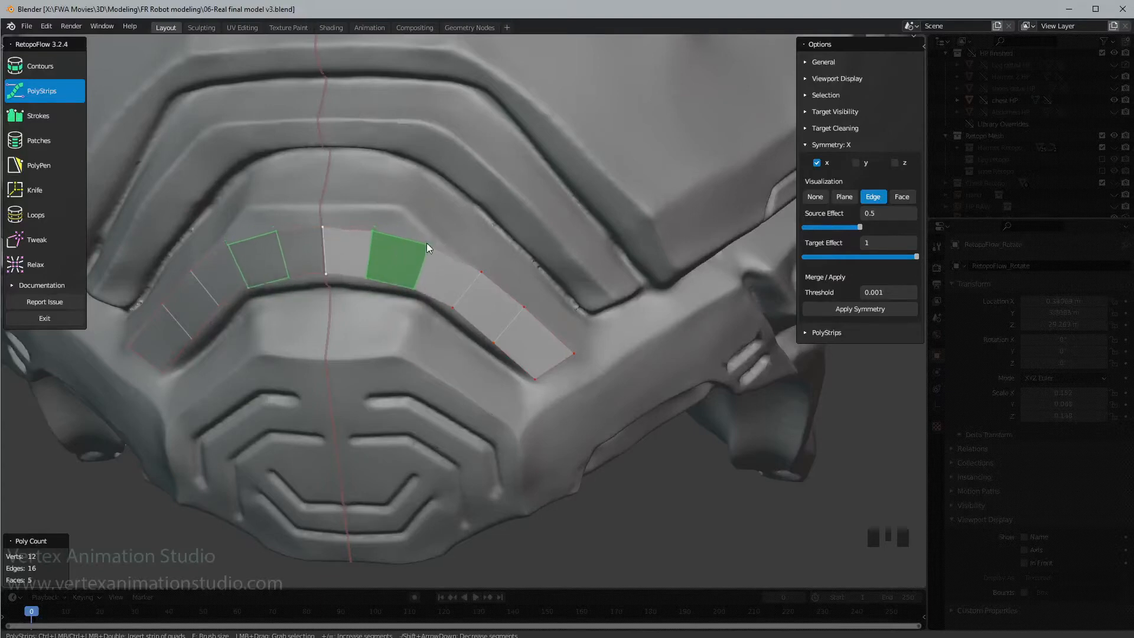
pyautogui.click(429, 249)
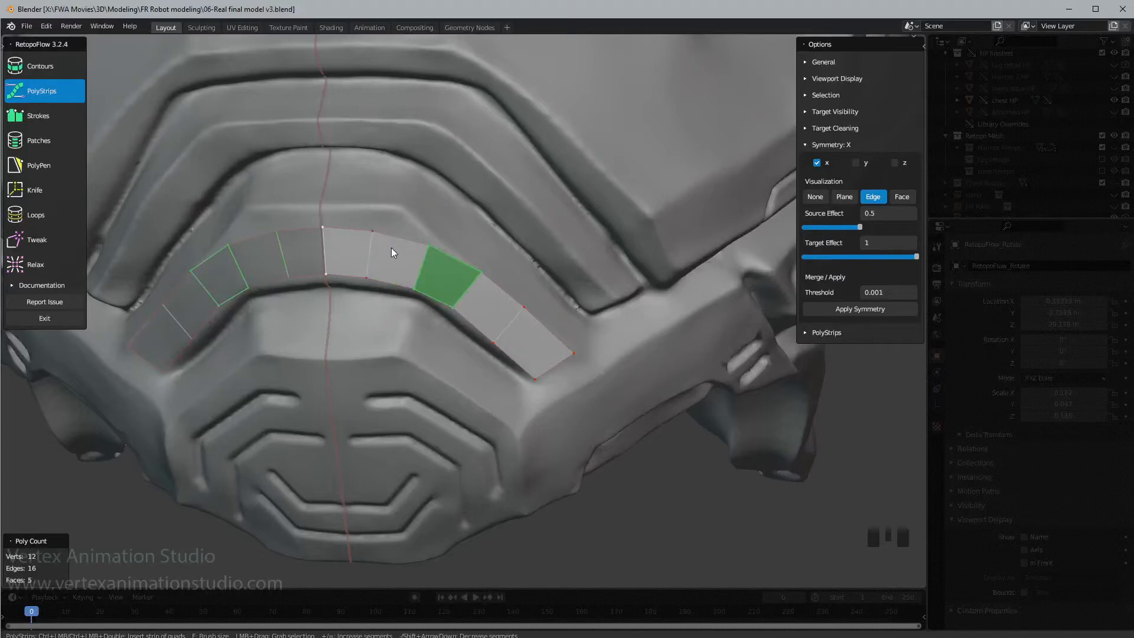
pyautogui.click(391, 248)
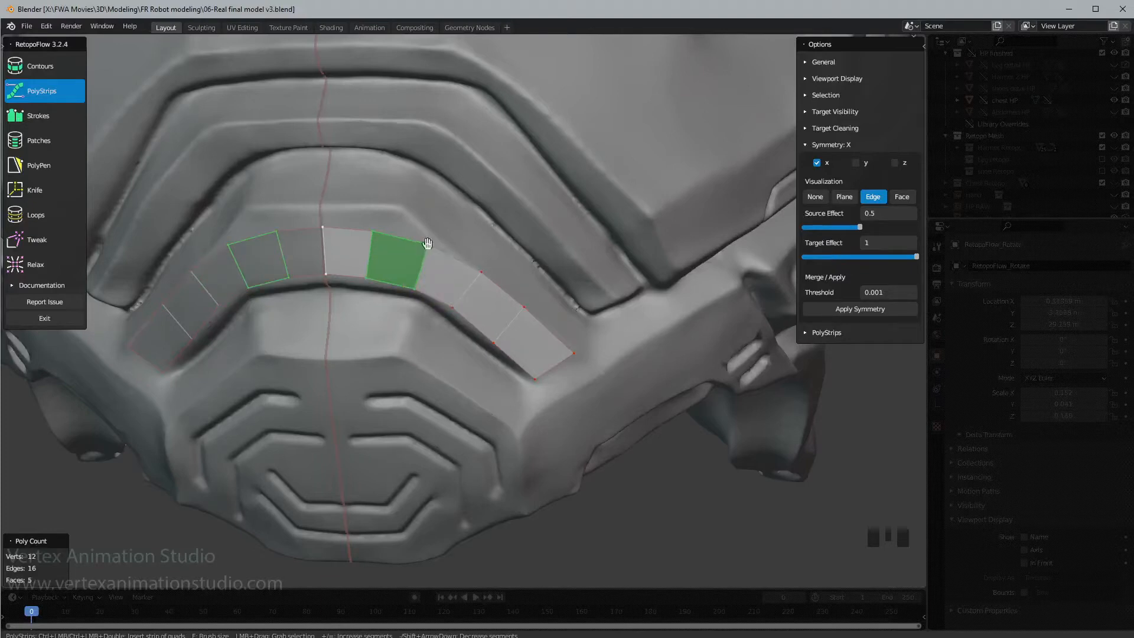
pyautogui.click(373, 235)
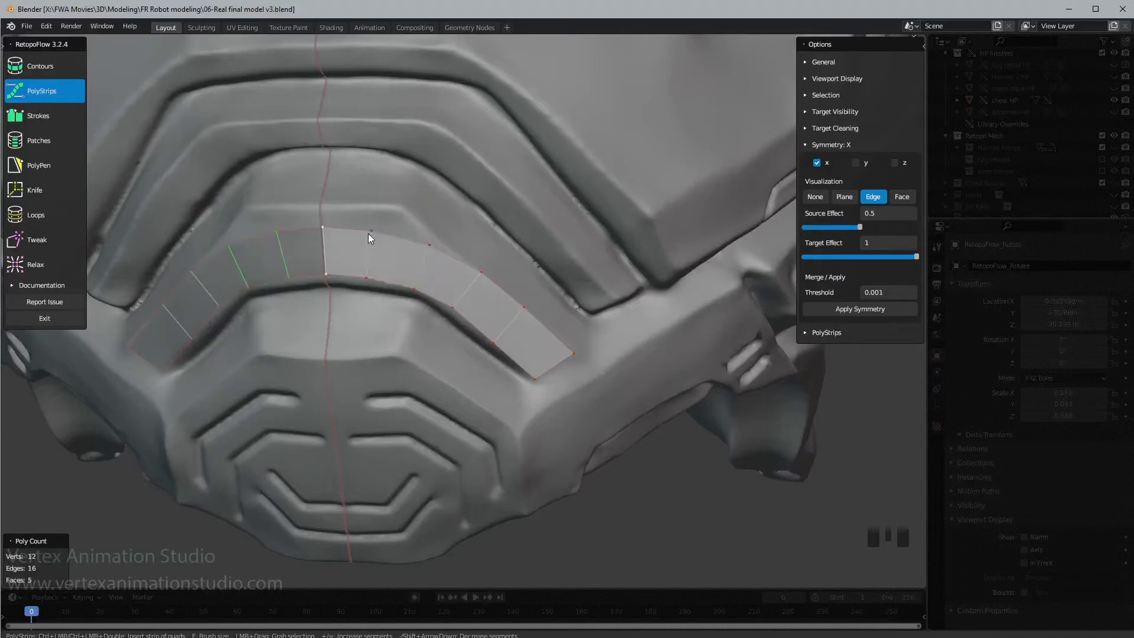
pyautogui.click(373, 235)
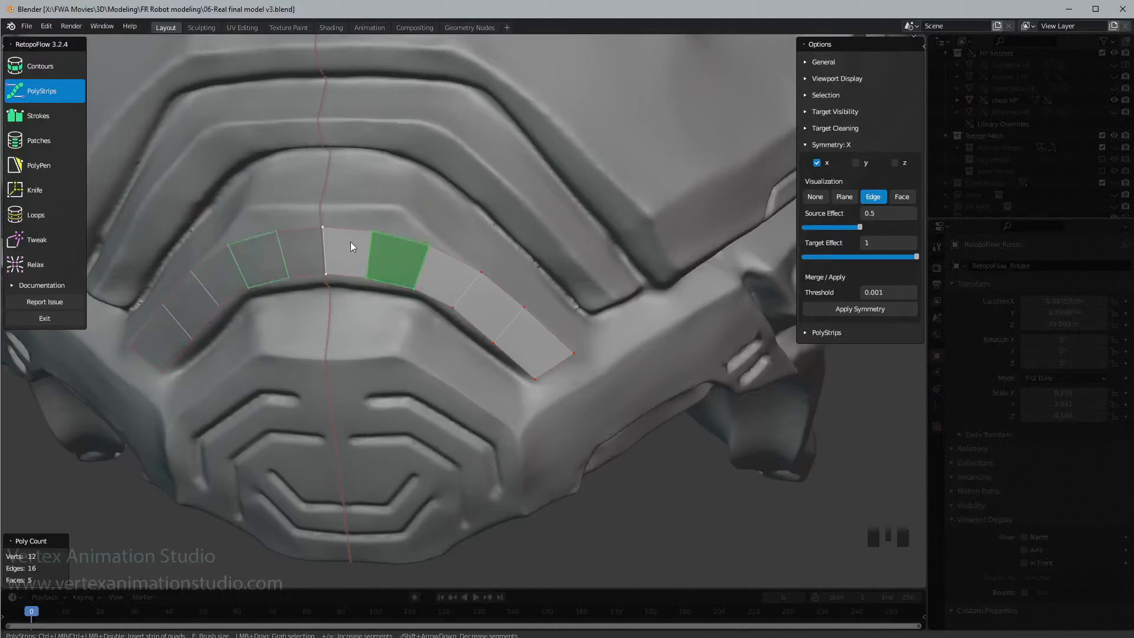
# - Reposition the face beside the symmetry line slightly higher, toward the upper ridge of the band
pyautogui.click(349, 240)
pyautogui.moveTo(348, 246); pyautogui.dragTo(346, 225)
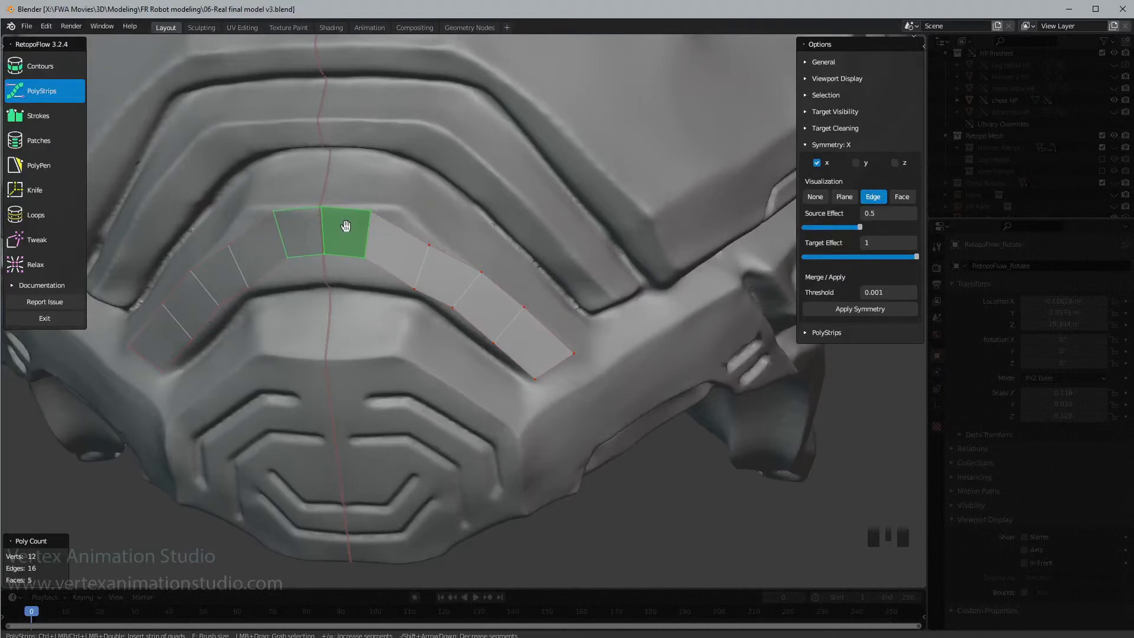
pyautogui.moveTo(347, 226); pyautogui.dragTo(346, 228)
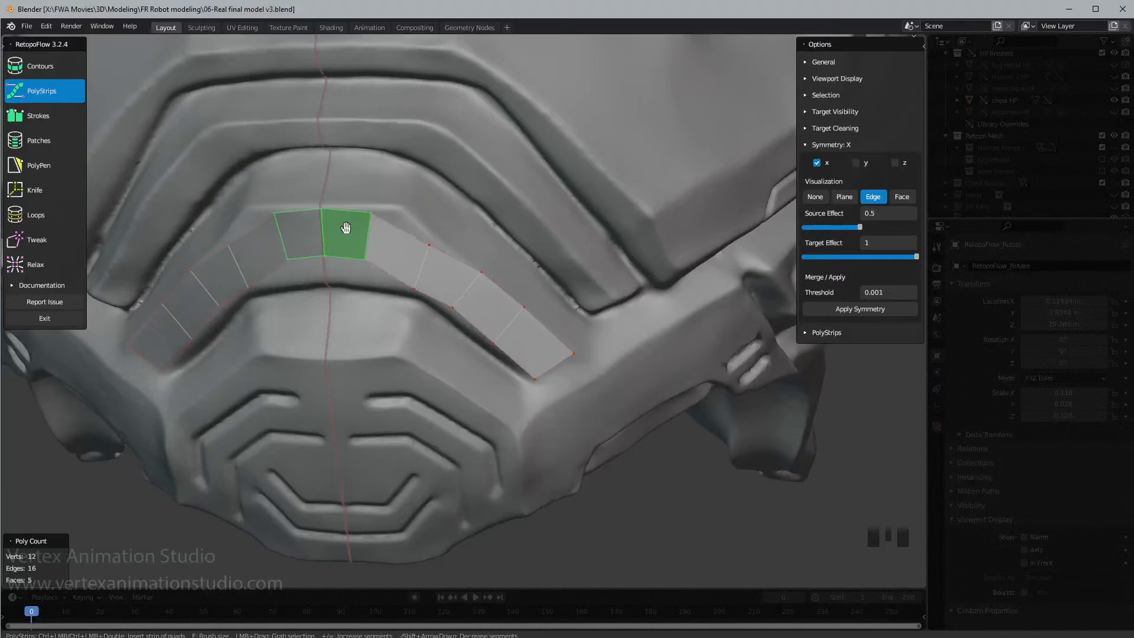
pyautogui.click(429, 247)
pyautogui.click(428, 246)
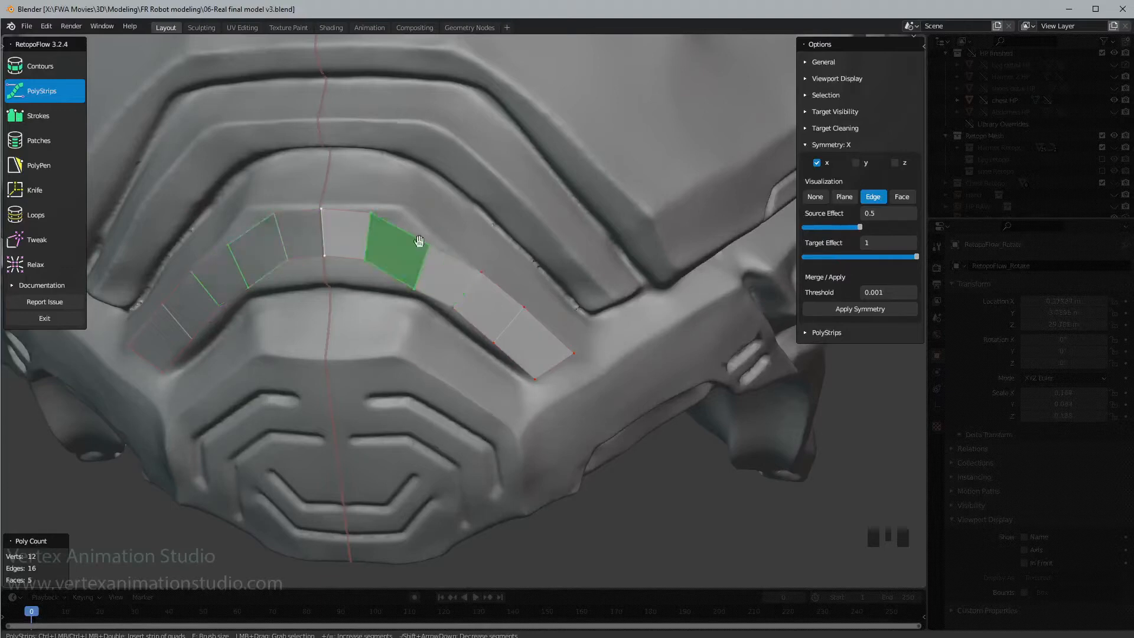
pyautogui.click(428, 245)
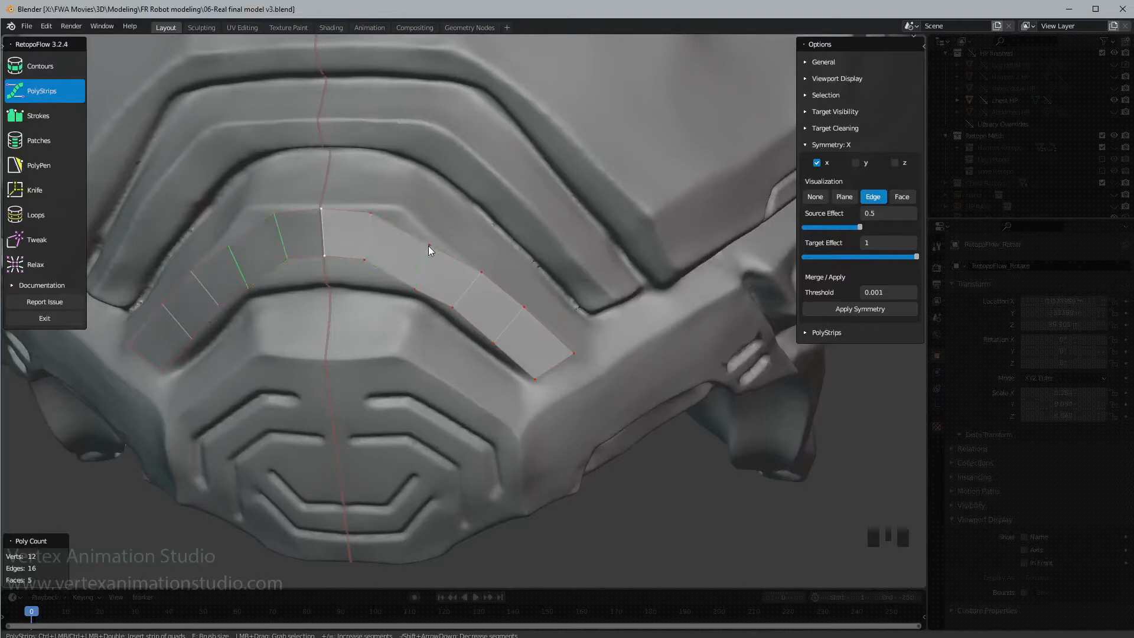
pyautogui.click(399, 231)
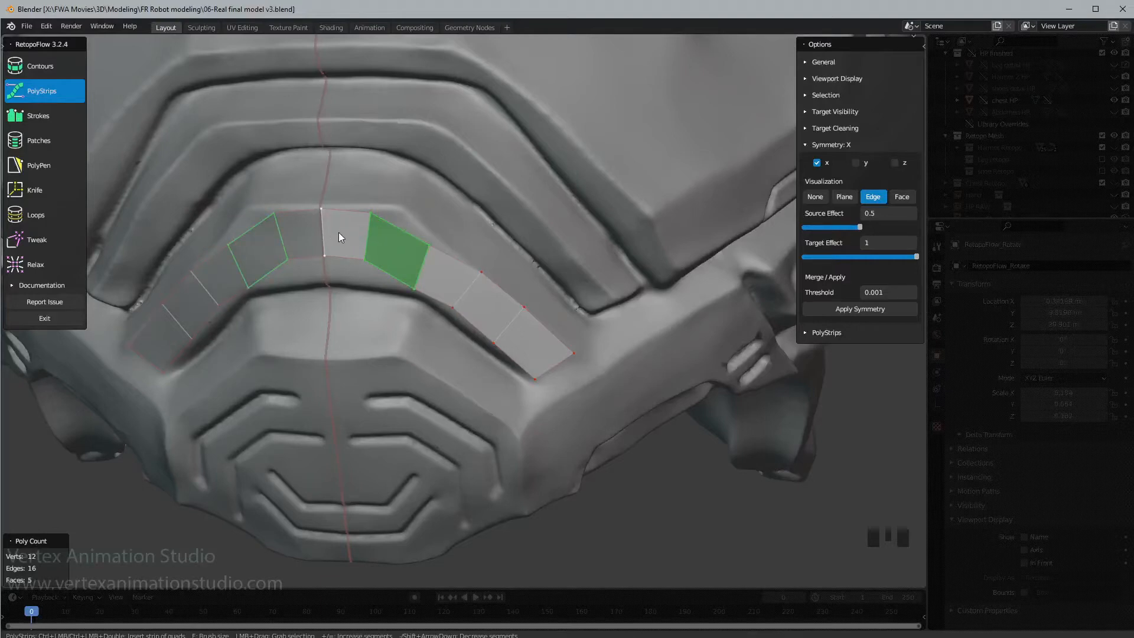
pyautogui.click(350, 227)
pyautogui.moveTo(345, 228); pyautogui.dragTo(343, 236)
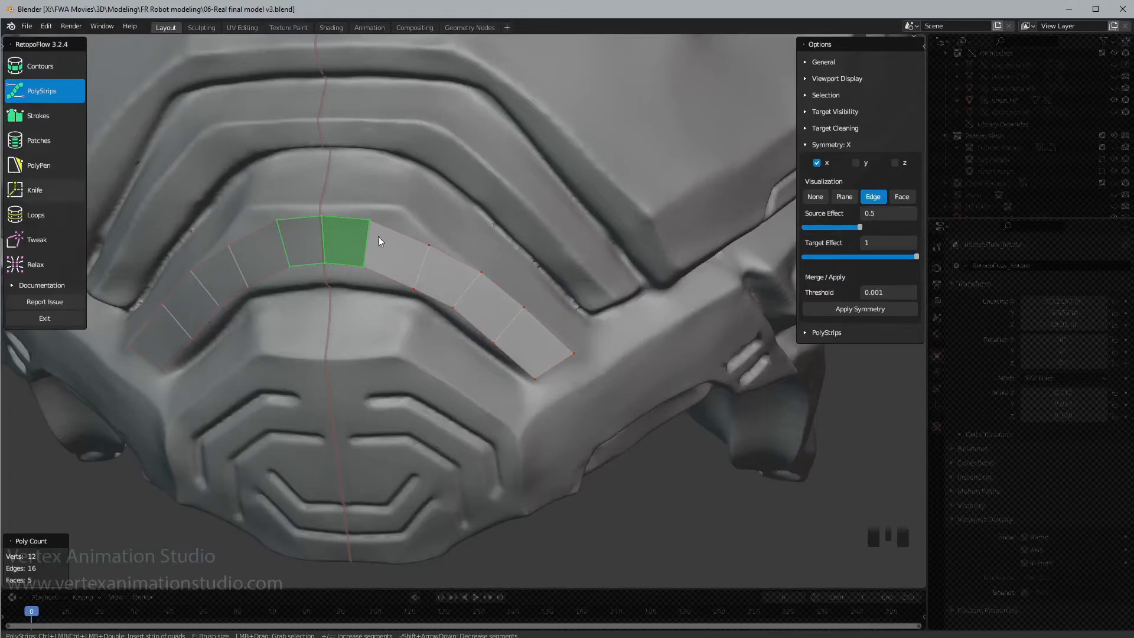
# - Switch to the PolyPen tool and try picking vertices, edges and the face of the second quad from the symmetry line
pyautogui.click(26, 170)
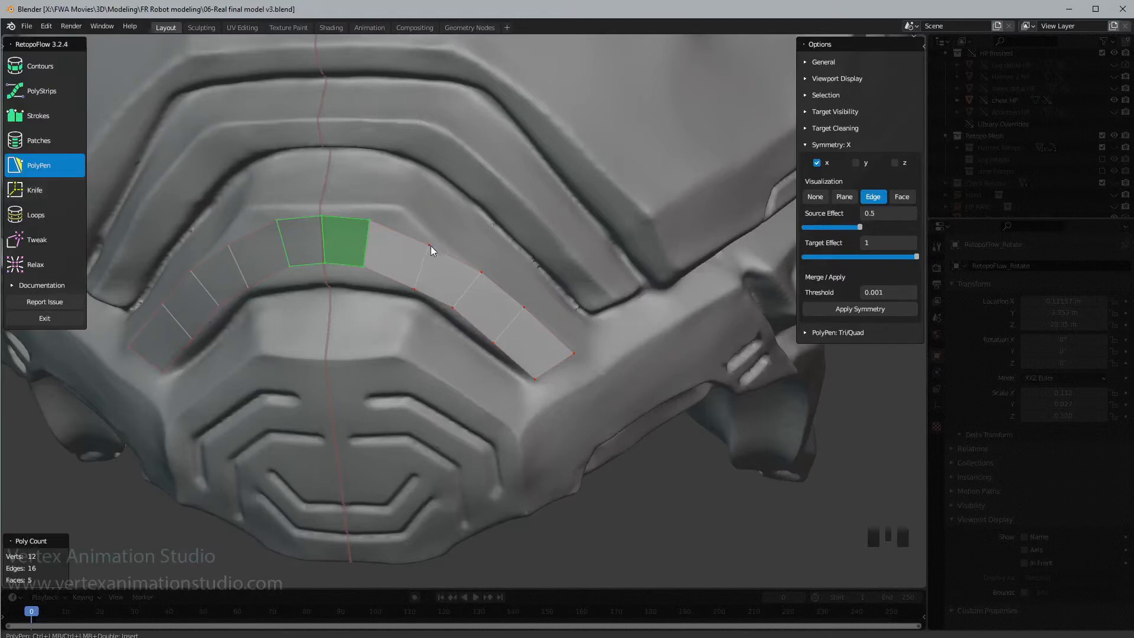
pyautogui.moveTo(431, 246); pyautogui.dragTo(442, 242)
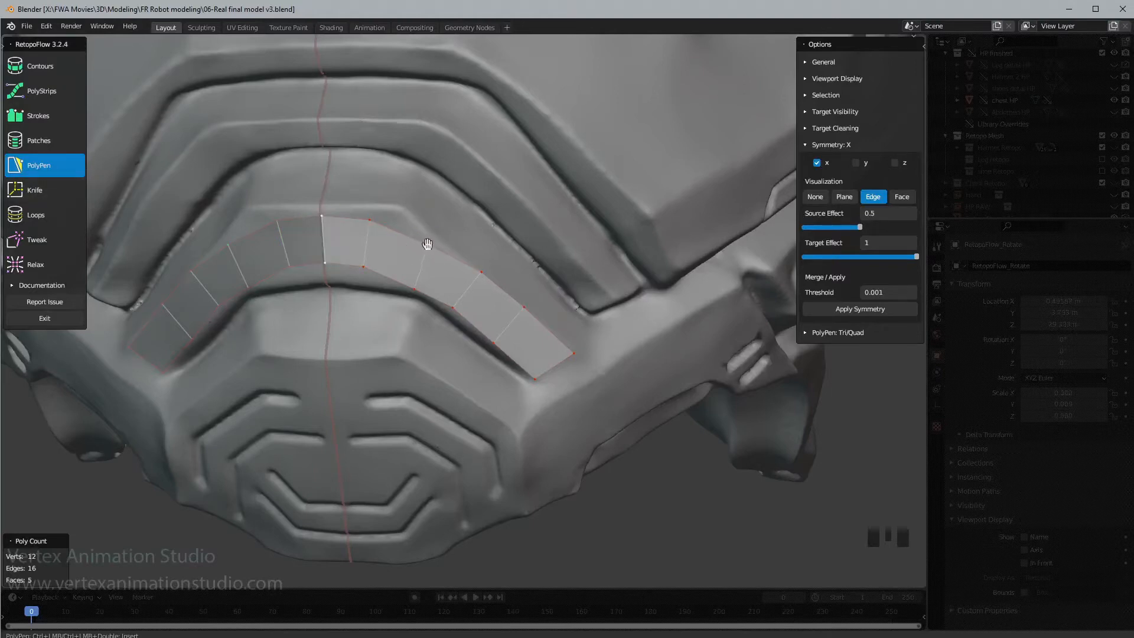
pyautogui.click(402, 236)
pyautogui.click(395, 256)
pyautogui.click(398, 256)
pyautogui.click(430, 245)
pyautogui.scroll(1, 442, 233)
pyautogui.keyDown('shift'); pyautogui.moveTo(441, 247); pyautogui.dragTo(442, 248, button='middle'); pyautogui.keyUp('shift')
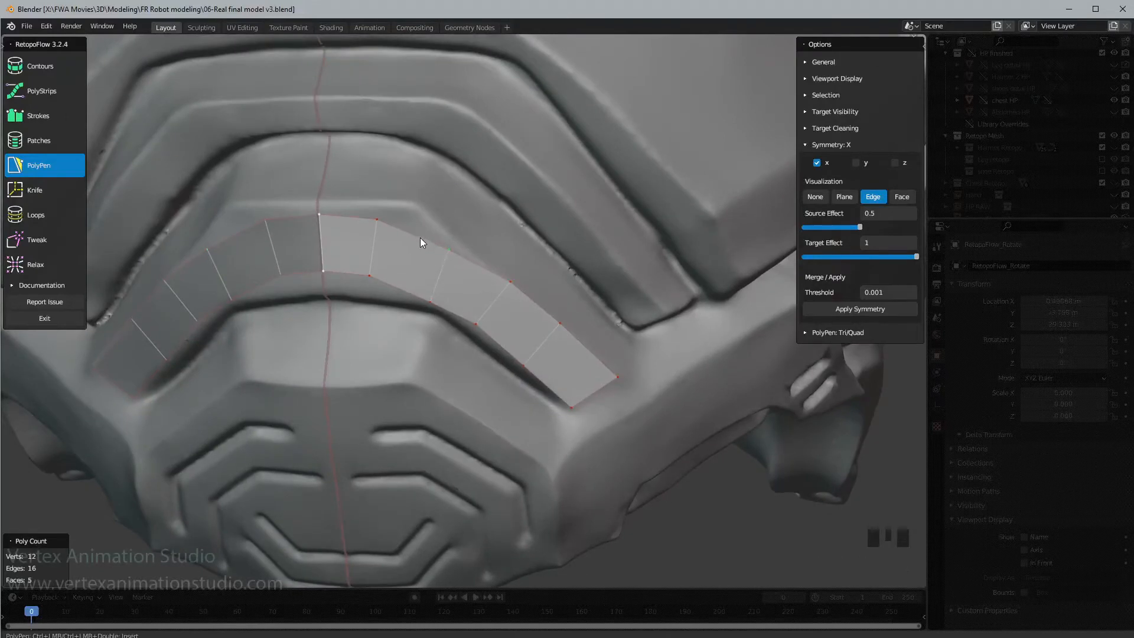
pyautogui.click(410, 264)
pyautogui.click(449, 249)
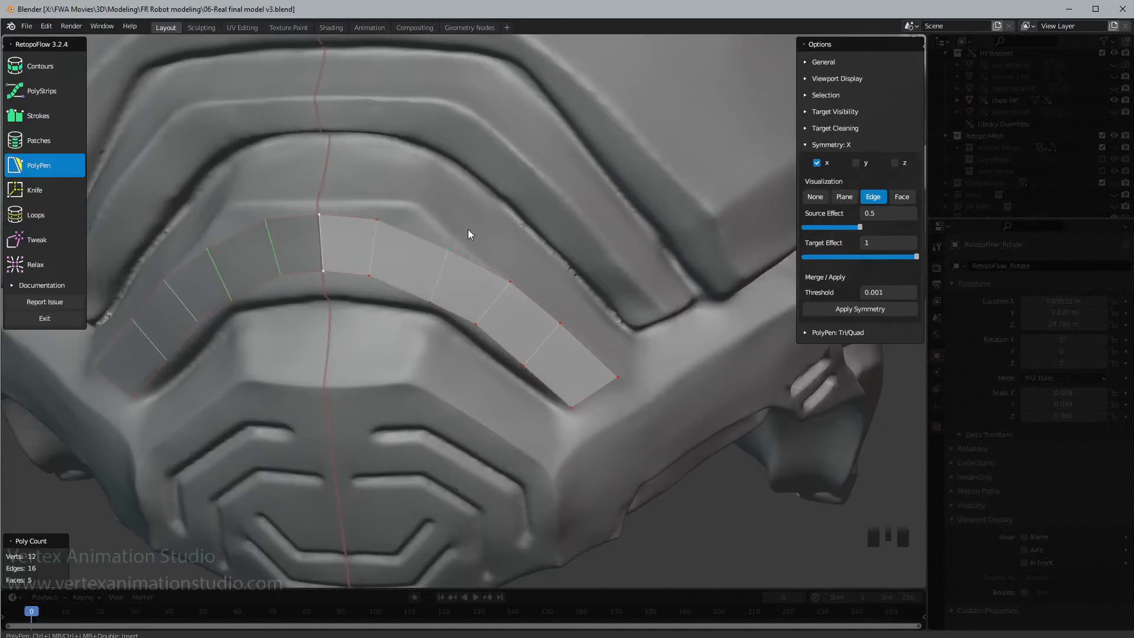
pyautogui.click(411, 257)
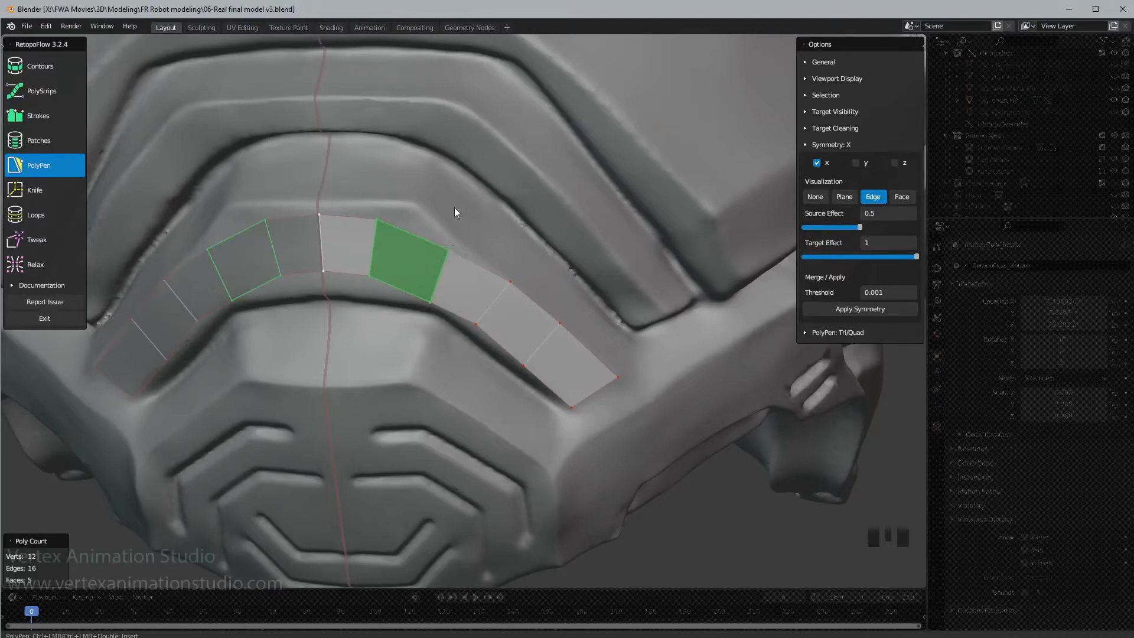
pyautogui.click(377, 223)
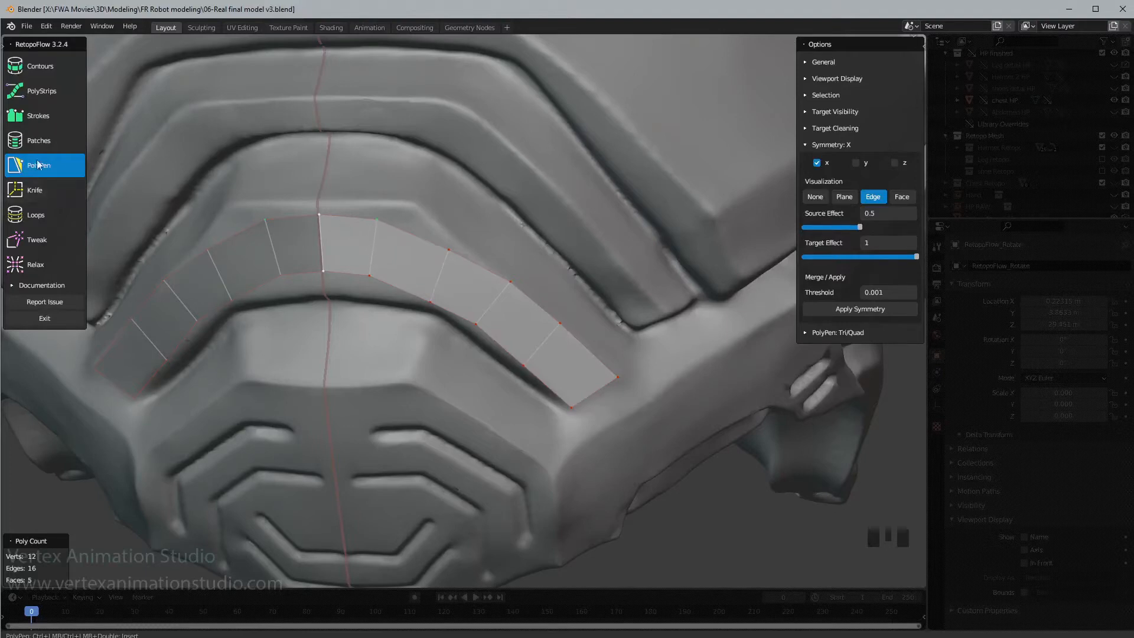
# - Move the vertices of the two quads nearest the symmetry line onto the band's upper ridge and down to its lower crease
pyautogui.moveTo(378, 219); pyautogui.dragTo(321, 203)
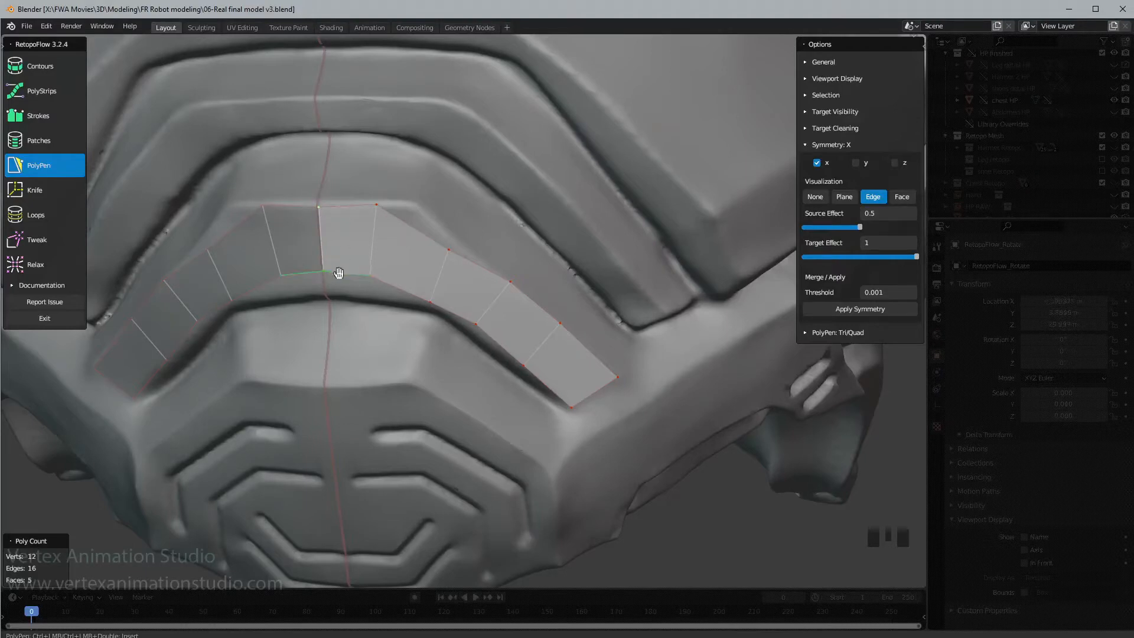
pyautogui.moveTo(336, 271); pyautogui.dragTo(374, 293)
pyautogui.moveTo(448, 251); pyautogui.dragTo(417, 207)
pyautogui.moveTo(430, 307); pyautogui.dragTo(409, 293)
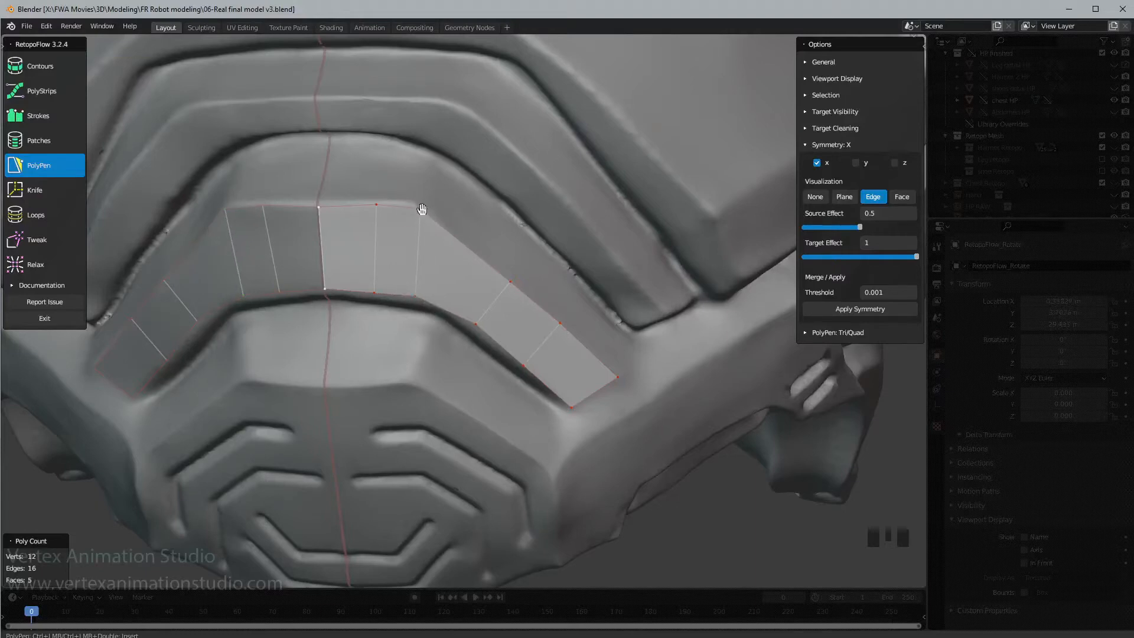
# - Slide the vertices of the two inner quads outward along the band, widening the quad beside the symmetry line
pyautogui.moveTo(423, 208); pyautogui.dragTo(452, 243)
pyautogui.moveTo(380, 206); pyautogui.dragTo(413, 214)
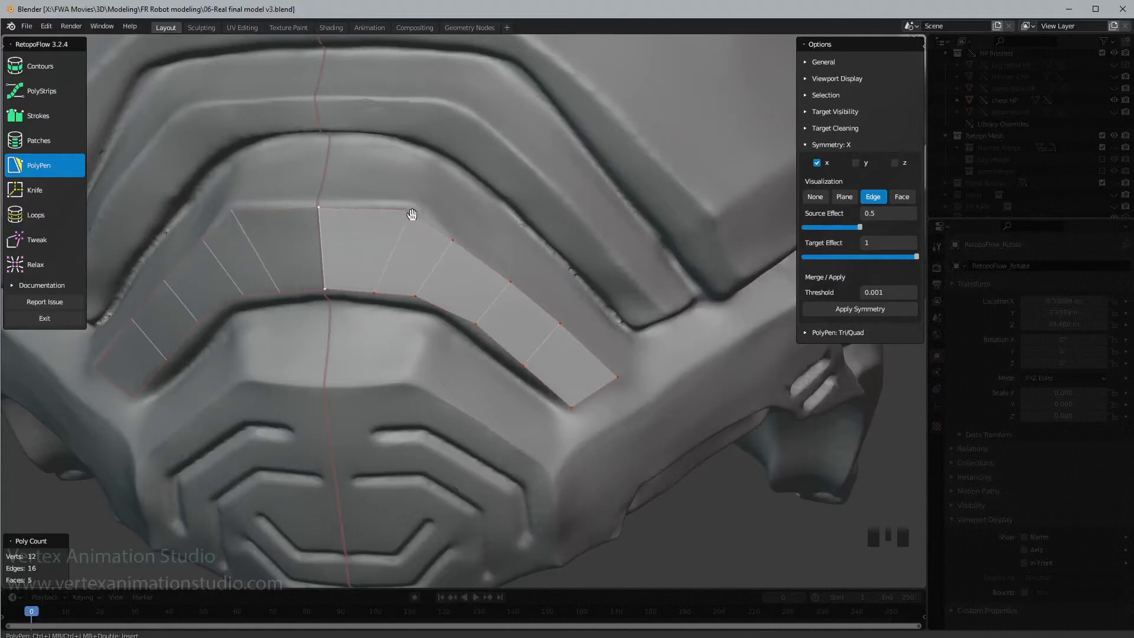
pyautogui.moveTo(376, 293); pyautogui.dragTo(395, 296)
# - Switch to the Tweak tool, enlarge its brush, and adjust the upper and lower vertices of the two inner quads
pyautogui.click(32, 243)
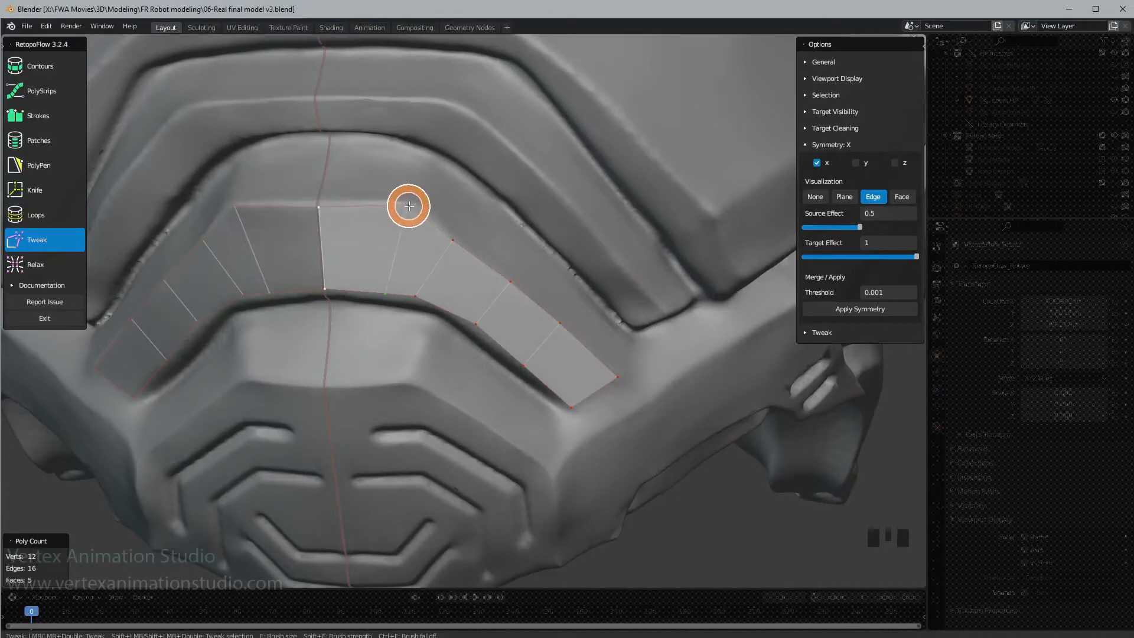
pyautogui.moveTo(418, 210); pyautogui.dragTo(406, 204)
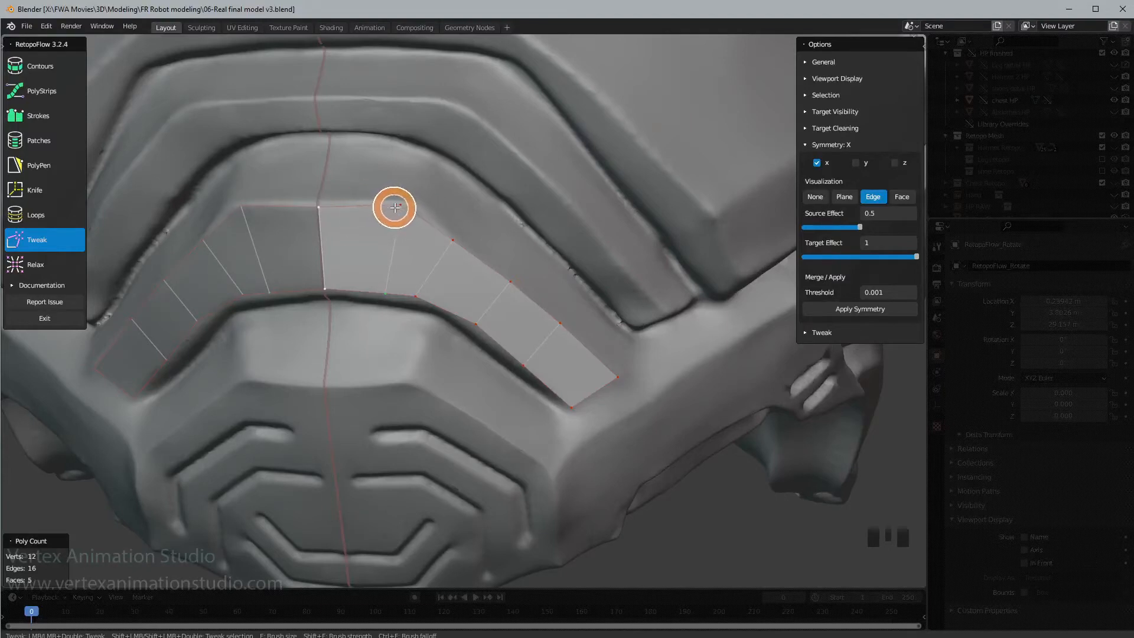
pyautogui.press('f')
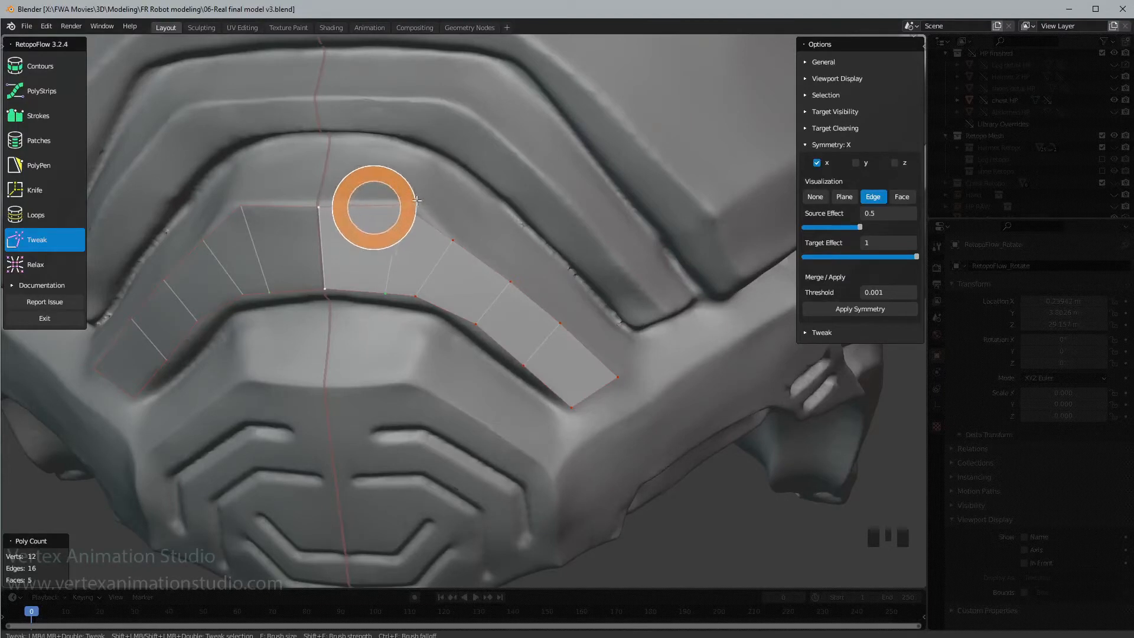
pyautogui.click(419, 200)
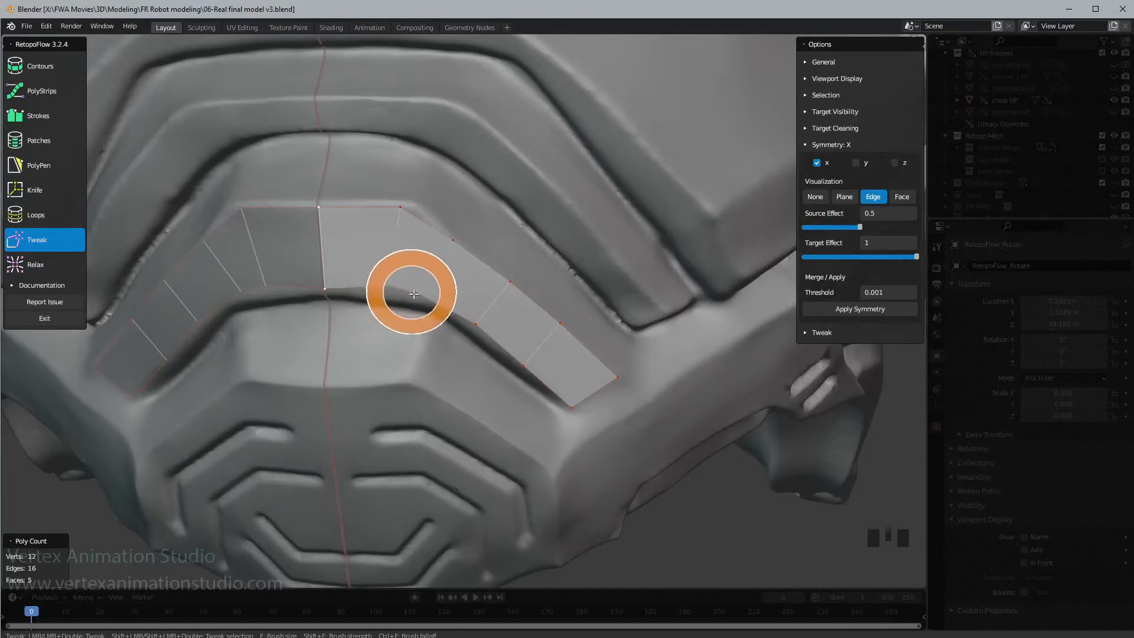
pyautogui.moveTo(412, 289); pyautogui.dragTo(421, 298)
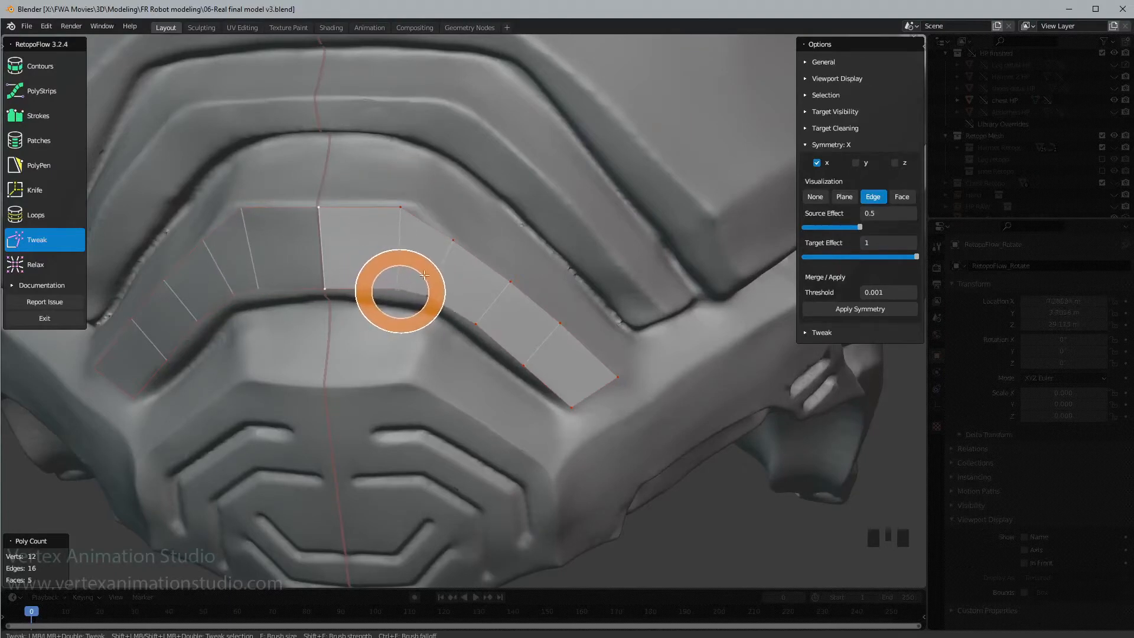
# - Expand the Tweak brush options, enter a brush strength of 1, and nudge the lower vertices of the second quad
pyautogui.click(806, 334)
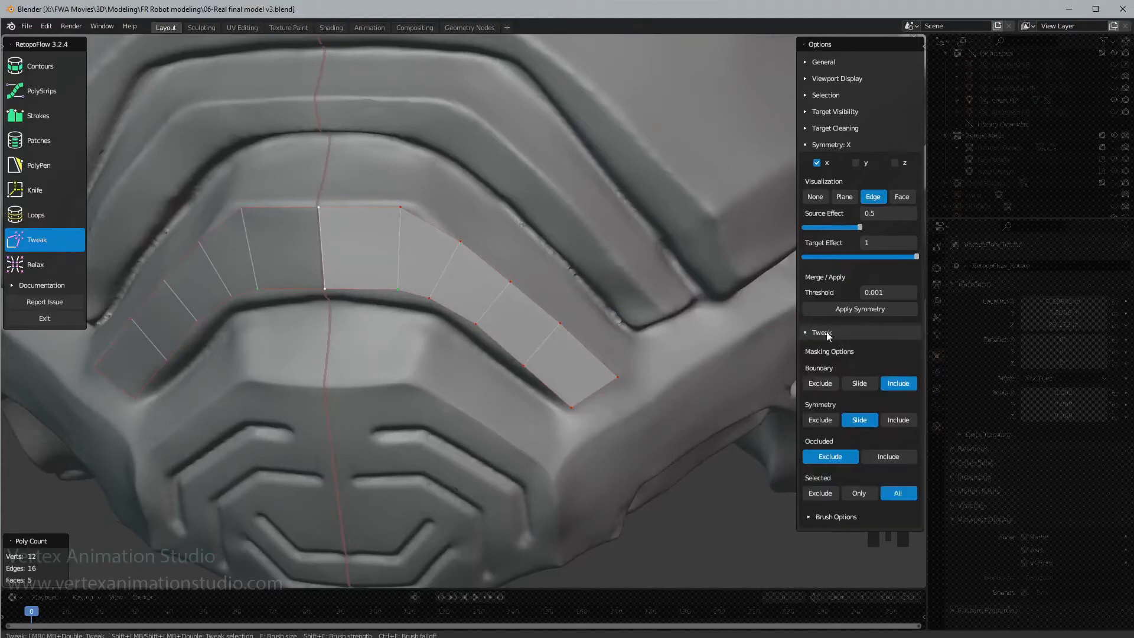
pyautogui.click(808, 516)
pyautogui.scroll(-2, 814, 512)
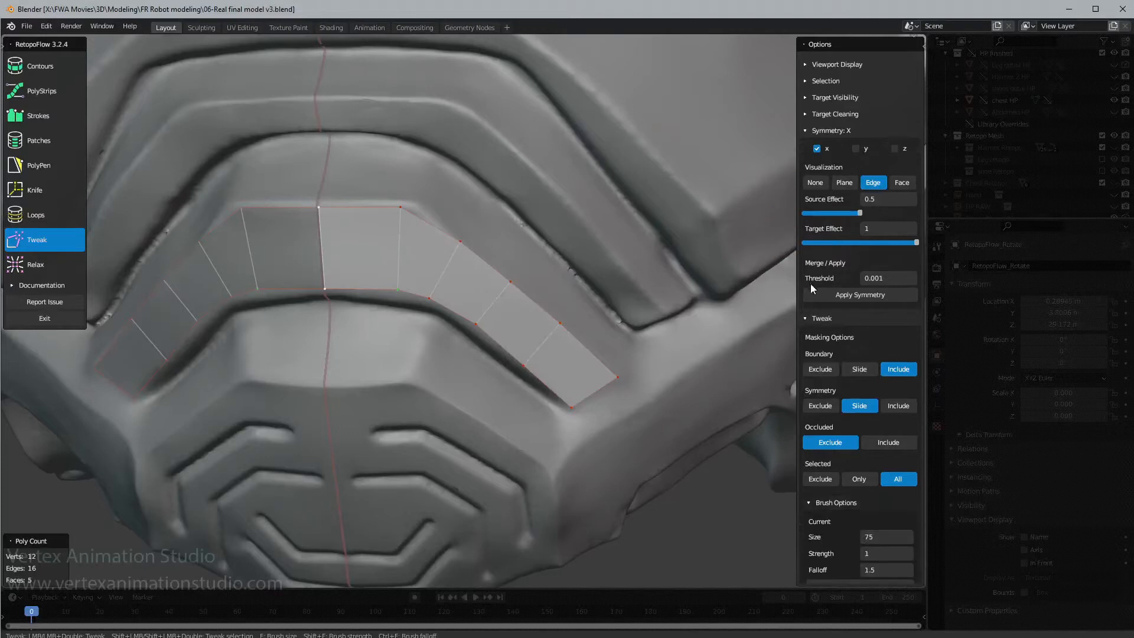
pyautogui.scroll(-4, 898, 404)
pyautogui.scroll(3, 833, 108)
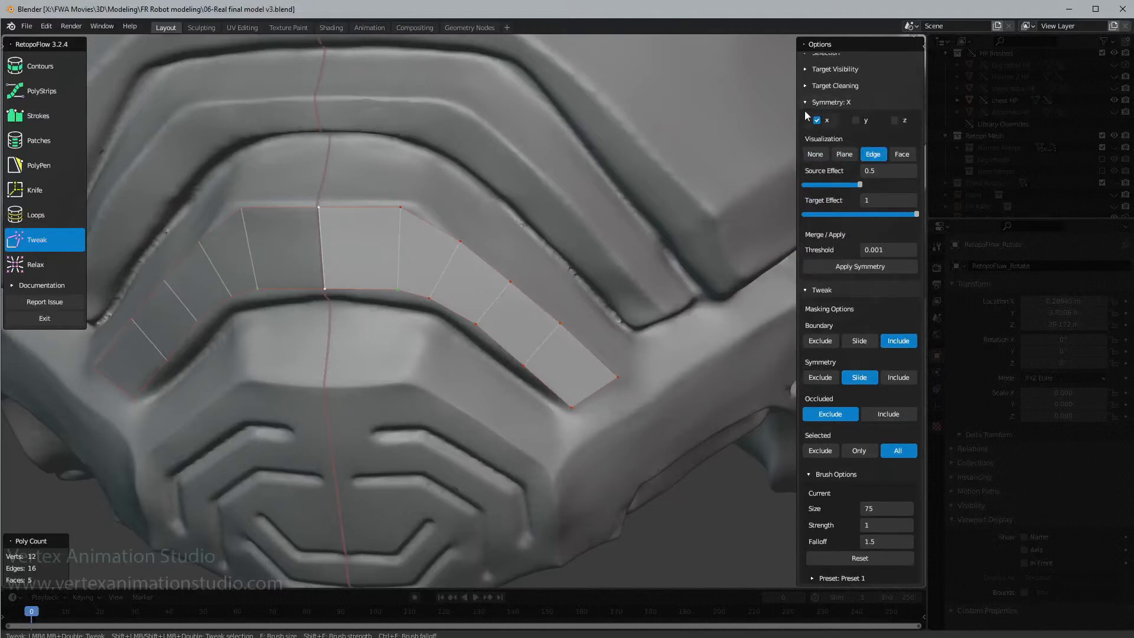
pyautogui.click(806, 101)
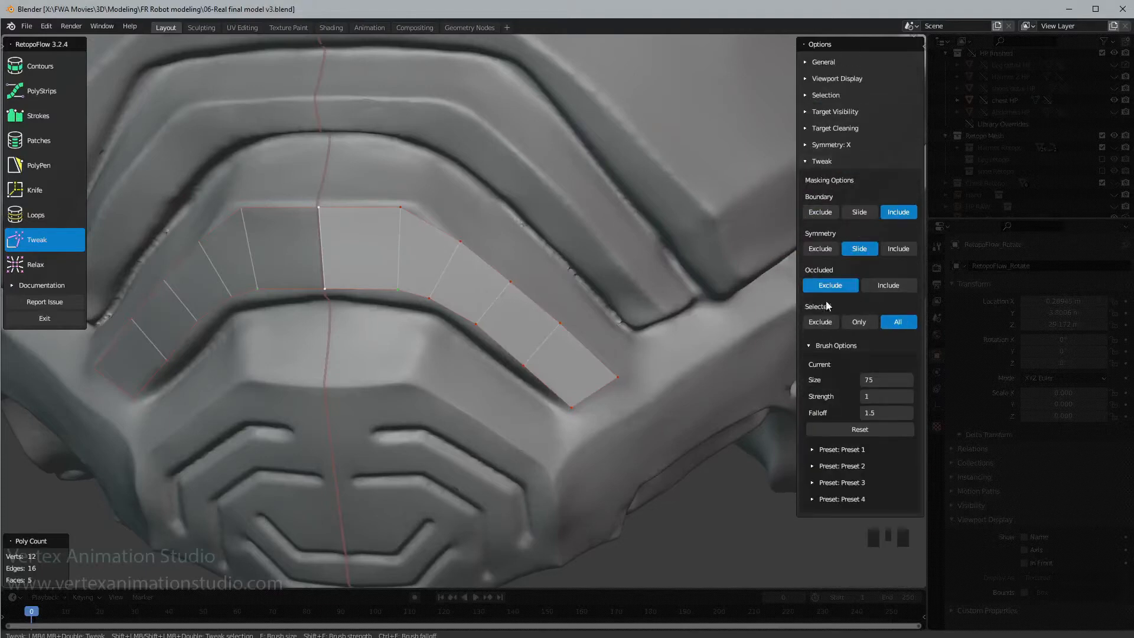
pyautogui.click(867, 397)
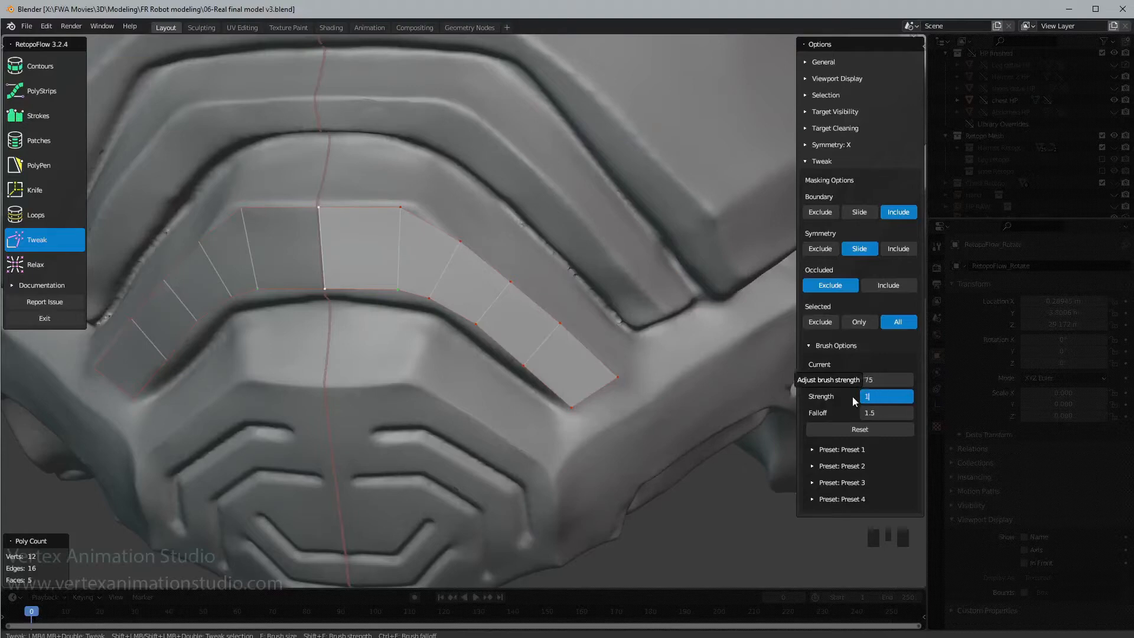
pyautogui.press('Return')
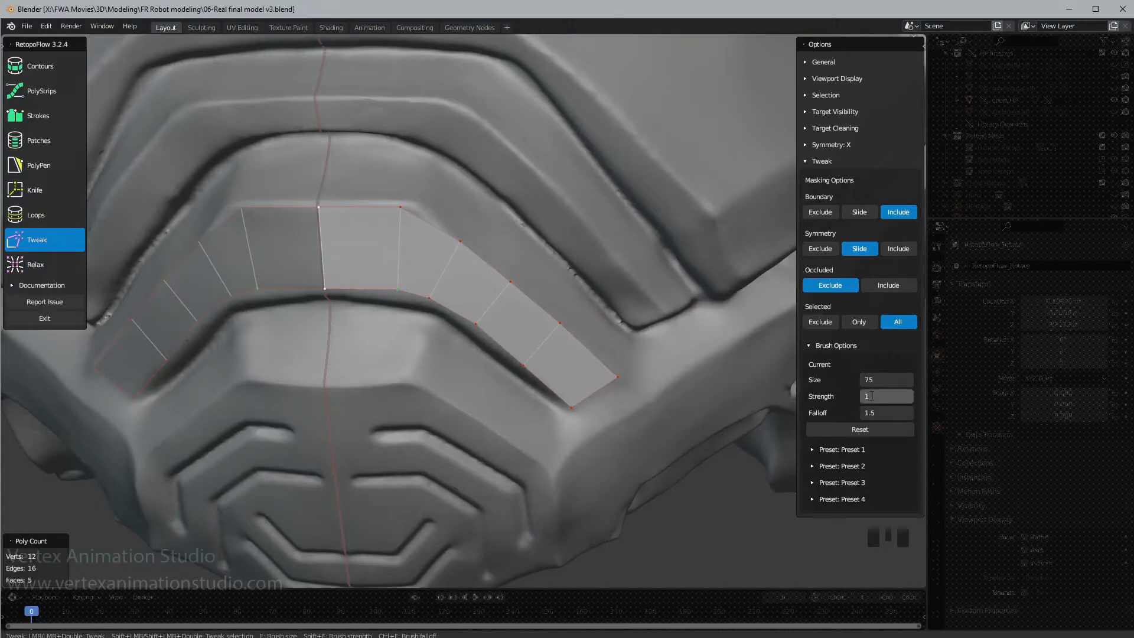
pyautogui.moveTo(400, 287)
pyautogui.mouseDown()
pyautogui.moveTo(389, 298)
pyautogui.moveTo(386, 287)
pyautogui.moveTo(434, 293)
pyautogui.mouseUp()
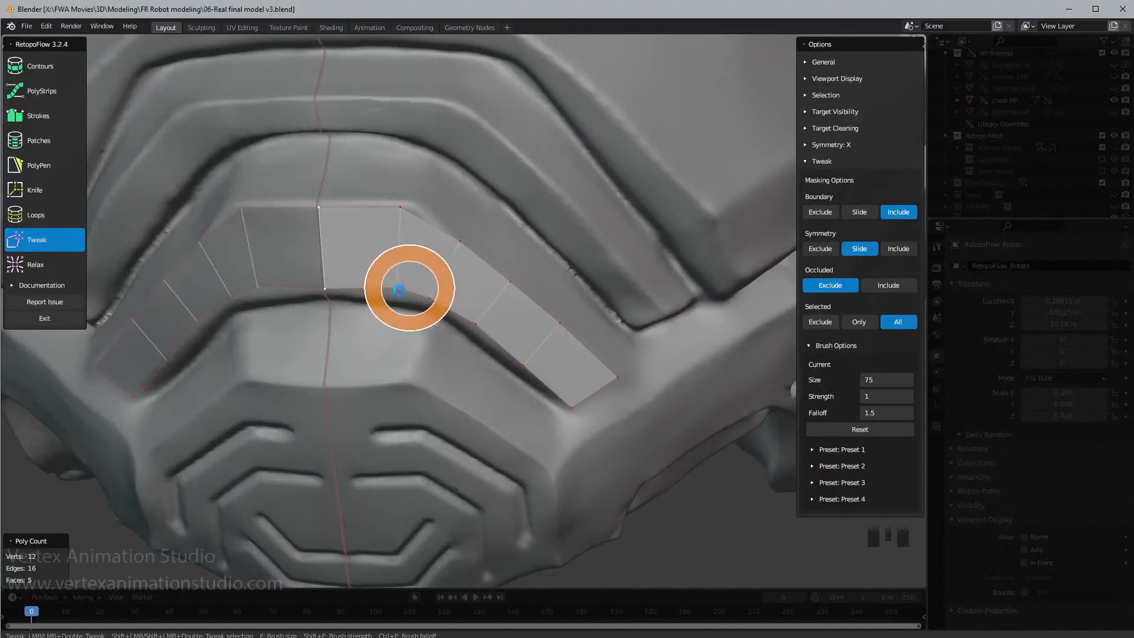
# - Switch to the Strokes tool and use its quick Tweak brush to shift the second and third quads' vertices along the band
pyautogui.click(38, 166)
pyautogui.click(41, 91)
pyautogui.click(39, 116)
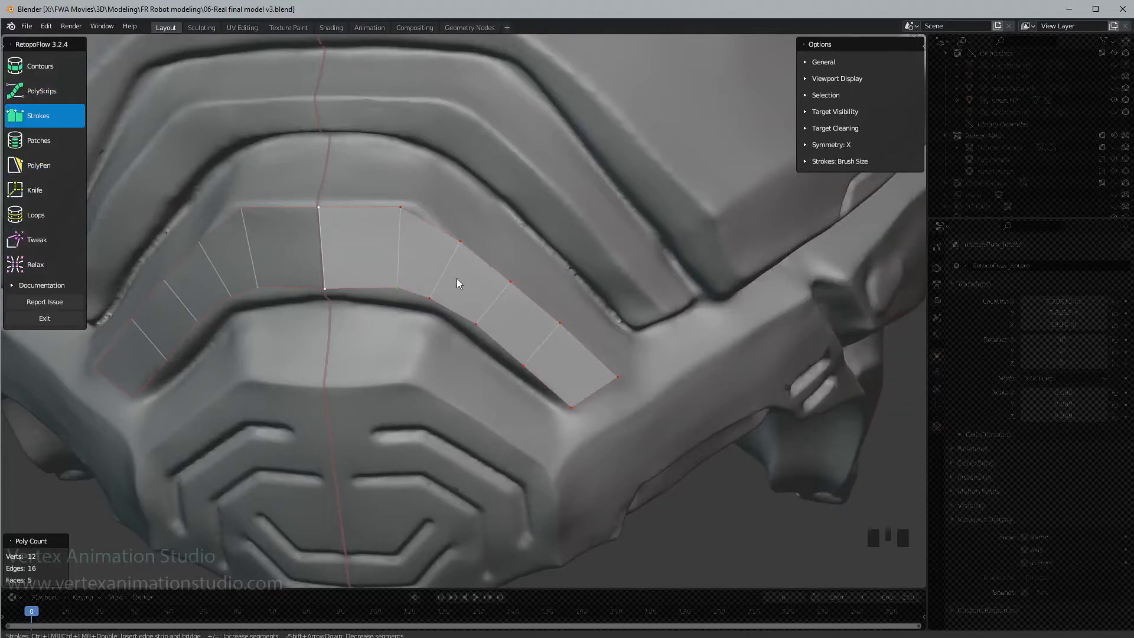
pyautogui.press('c')
pyautogui.press('c')
pyautogui.press('c')
pyautogui.moveTo(366, 276); pyautogui.dragTo(431, 309)
pyautogui.moveTo(457, 243)
pyautogui.mouseDown()
pyautogui.moveTo(502, 291)
pyautogui.moveTo(468, 322)
pyautogui.moveTo(476, 329)
pyautogui.moveTo(500, 288)
pyautogui.mouseUp()
pyautogui.press('3')
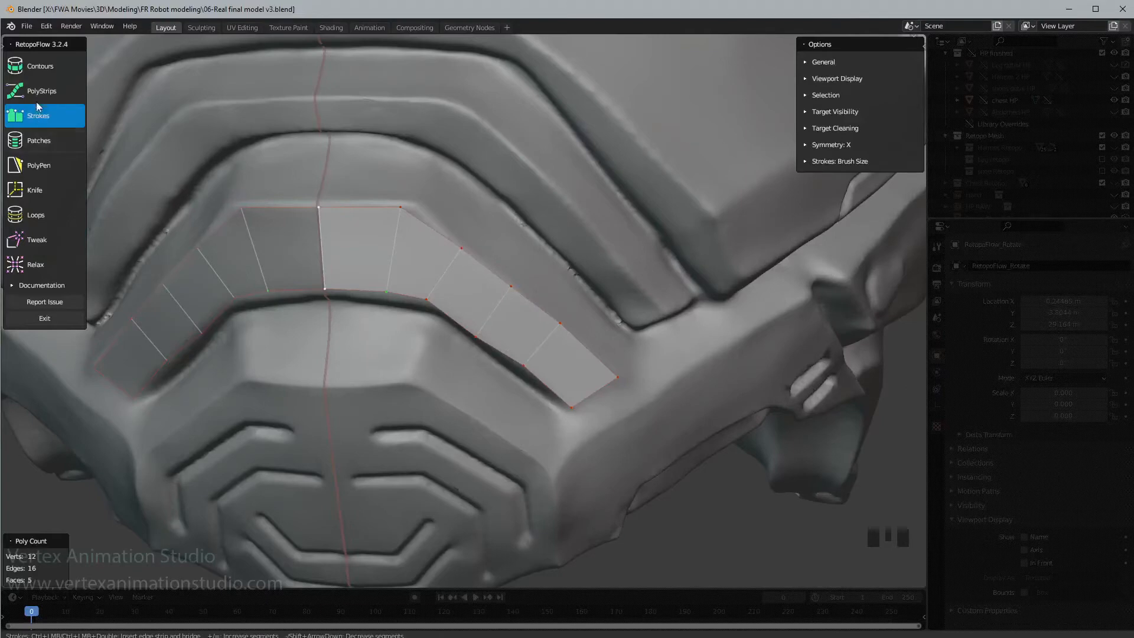
# - Use the Tweak tool to nudge the lower vertices of the three outer quads along the band's lower edge
pyautogui.press('t')
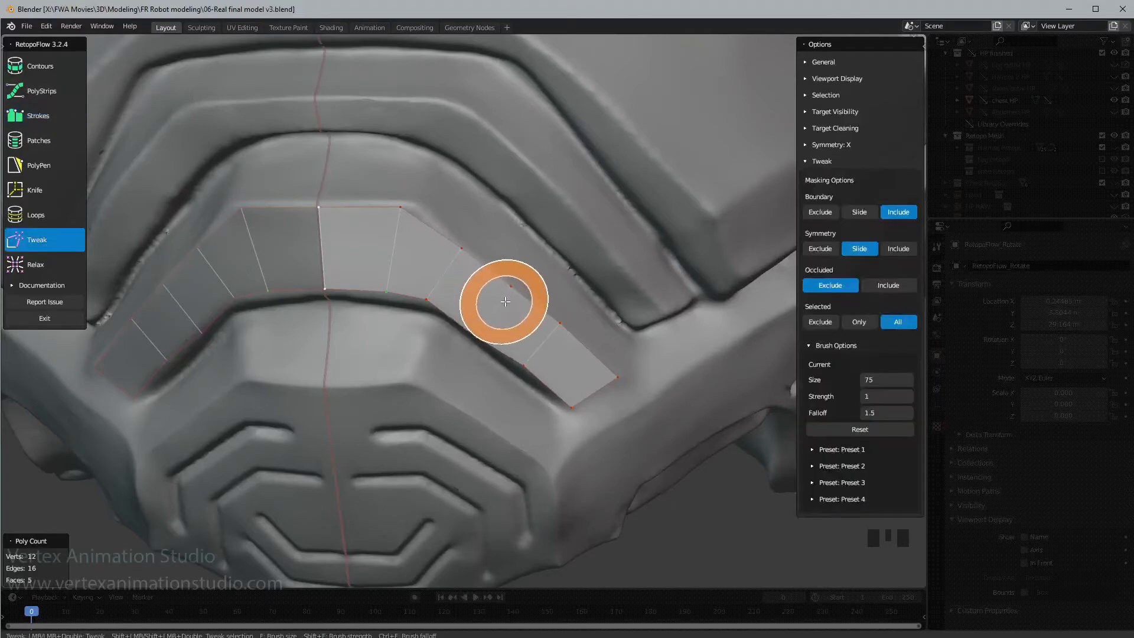
pyautogui.moveTo(480, 337); pyautogui.dragTo(484, 331)
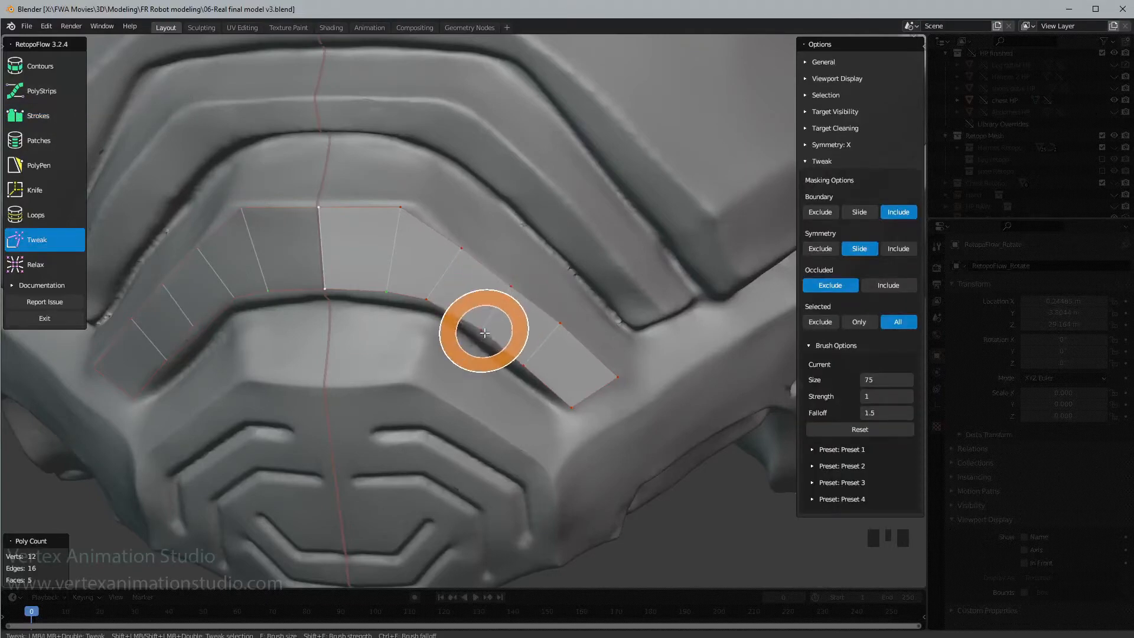
pyautogui.moveTo(542, 367); pyautogui.dragTo(536, 370)
pyautogui.moveTo(574, 411); pyautogui.dragTo(566, 406)
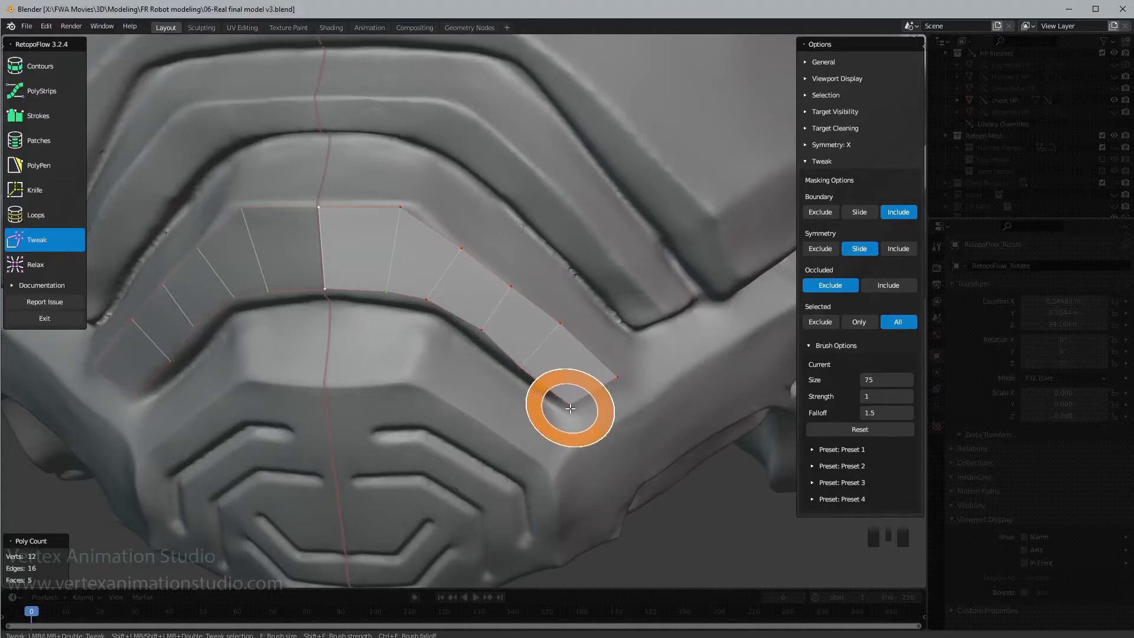
# - Switch to the Relax tool, smooth the quads beside the symmetry line, and enlarge the Relax brush
pyautogui.press('3')
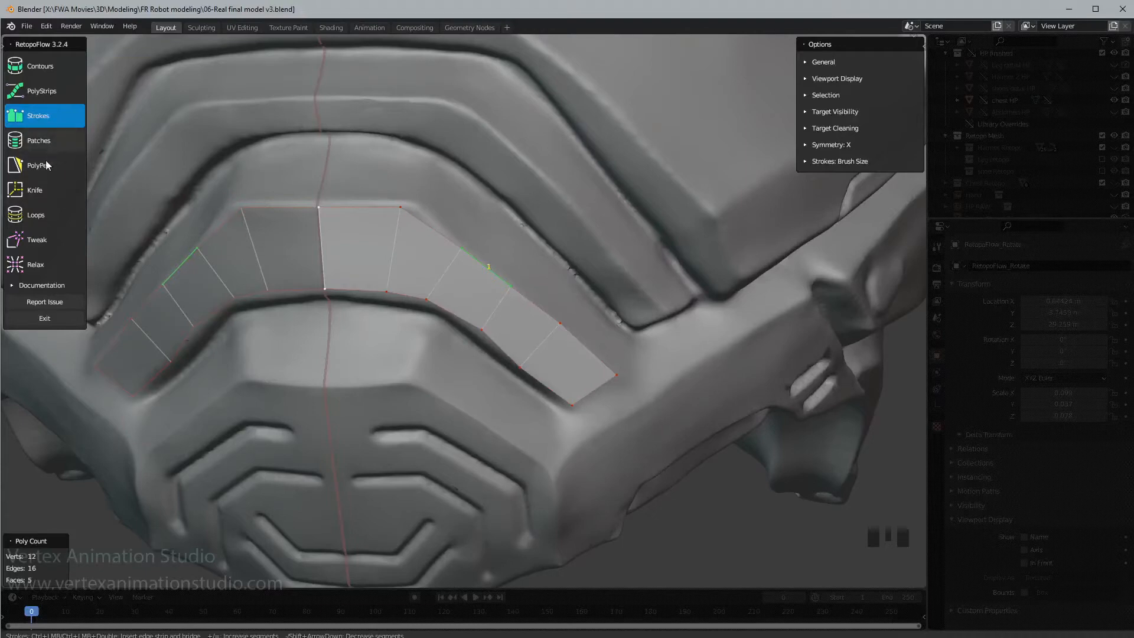
pyautogui.click(35, 269)
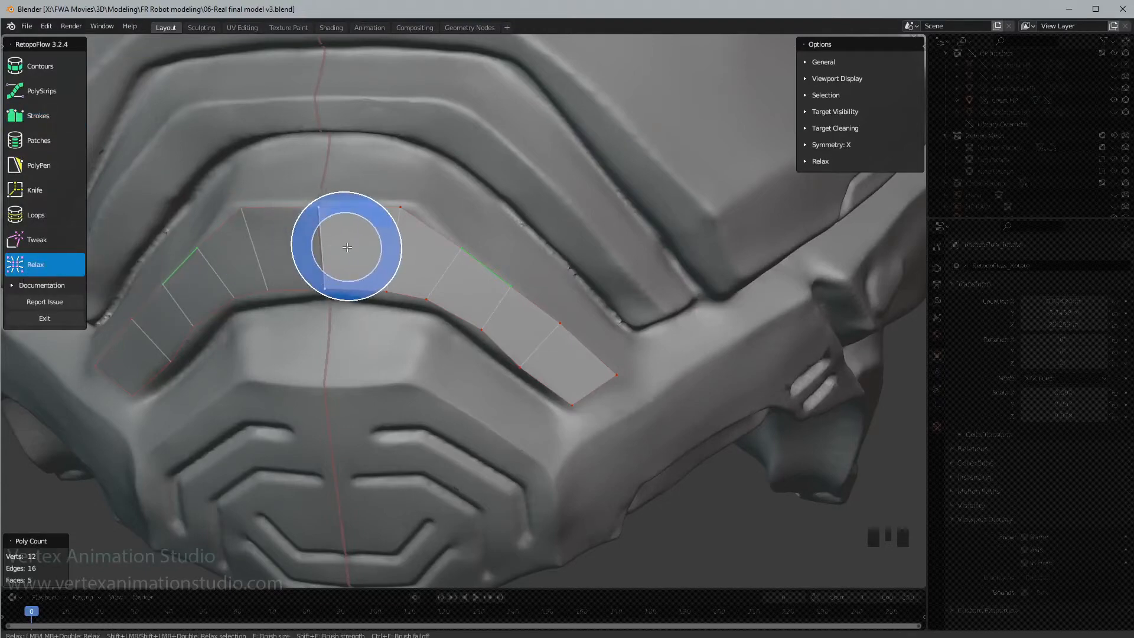
pyautogui.moveTo(384, 251)
pyautogui.mouseDown()
pyautogui.moveTo(537, 314)
pyautogui.moveTo(515, 323)
pyautogui.moveTo(455, 298)
pyautogui.moveTo(453, 318)
pyautogui.moveTo(440, 296)
pyautogui.mouseUp()
pyautogui.press('f')
pyautogui.click(485, 298)
# - Expand the Relax options, check the brush settings, and brush over the strip from its outer end toward the inner quads
pyautogui.click(805, 162)
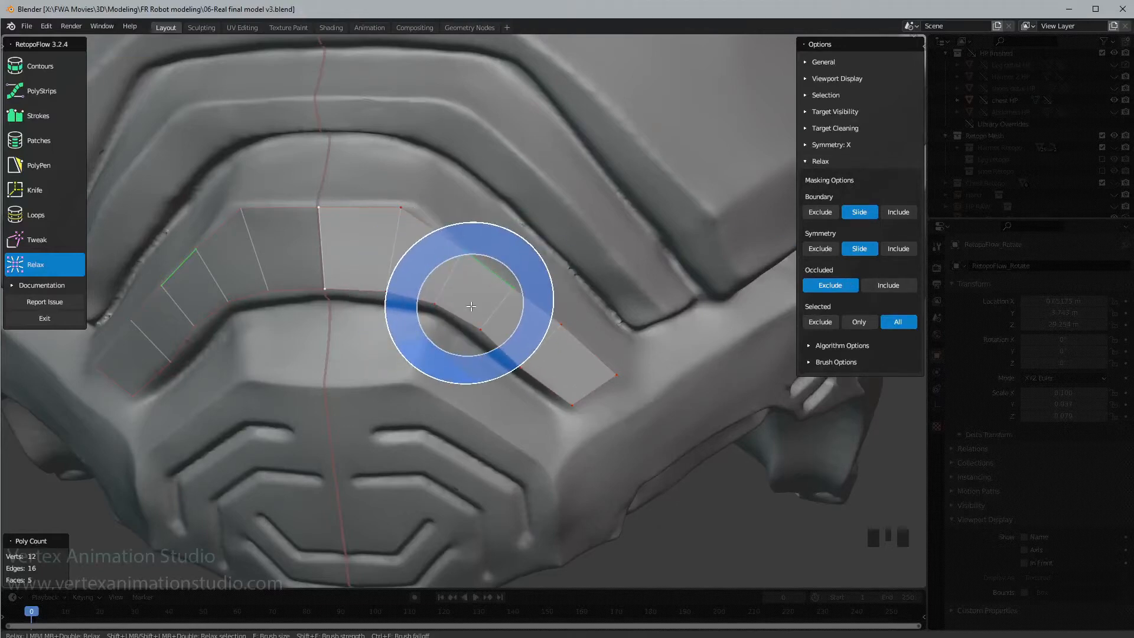
pyautogui.click(809, 362)
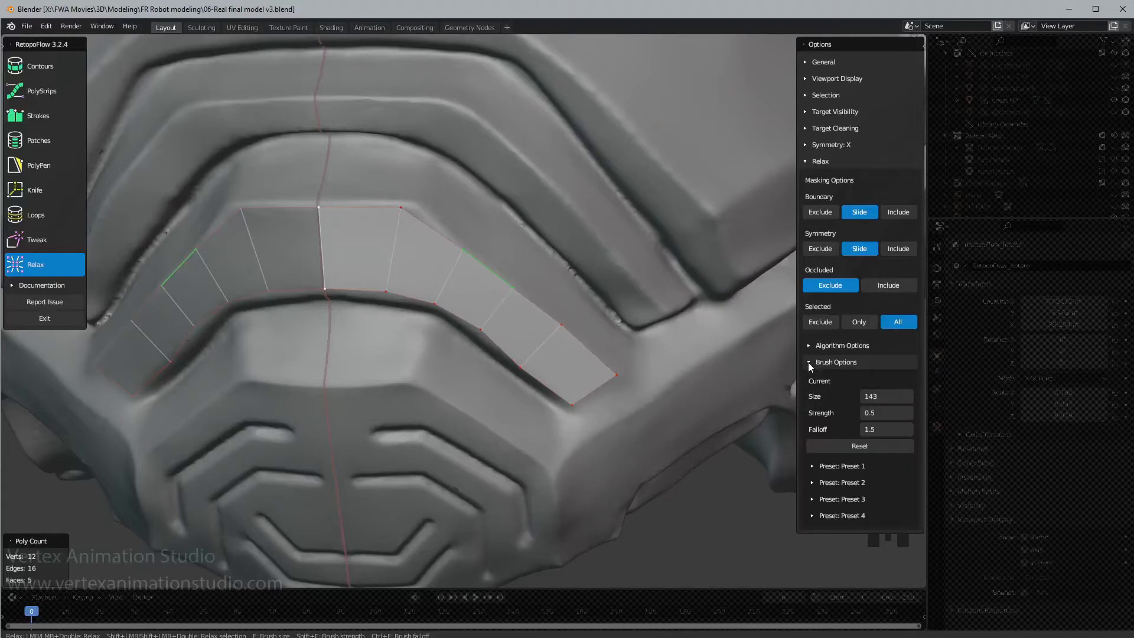
pyautogui.click(809, 362)
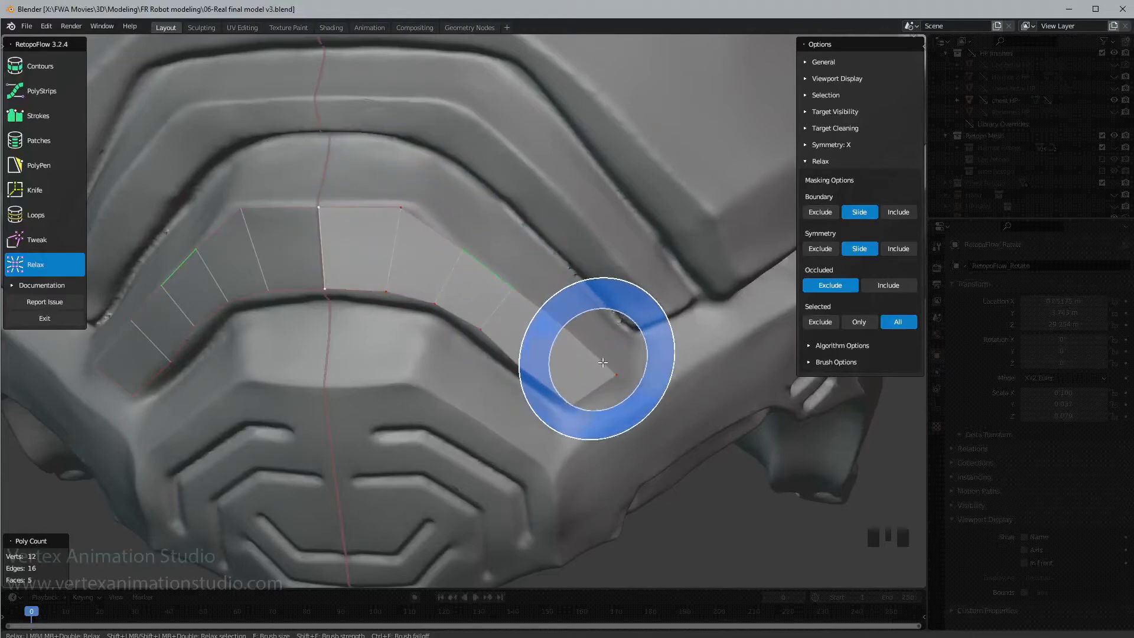
pyautogui.moveTo(520, 289); pyautogui.dragTo(406, 215)
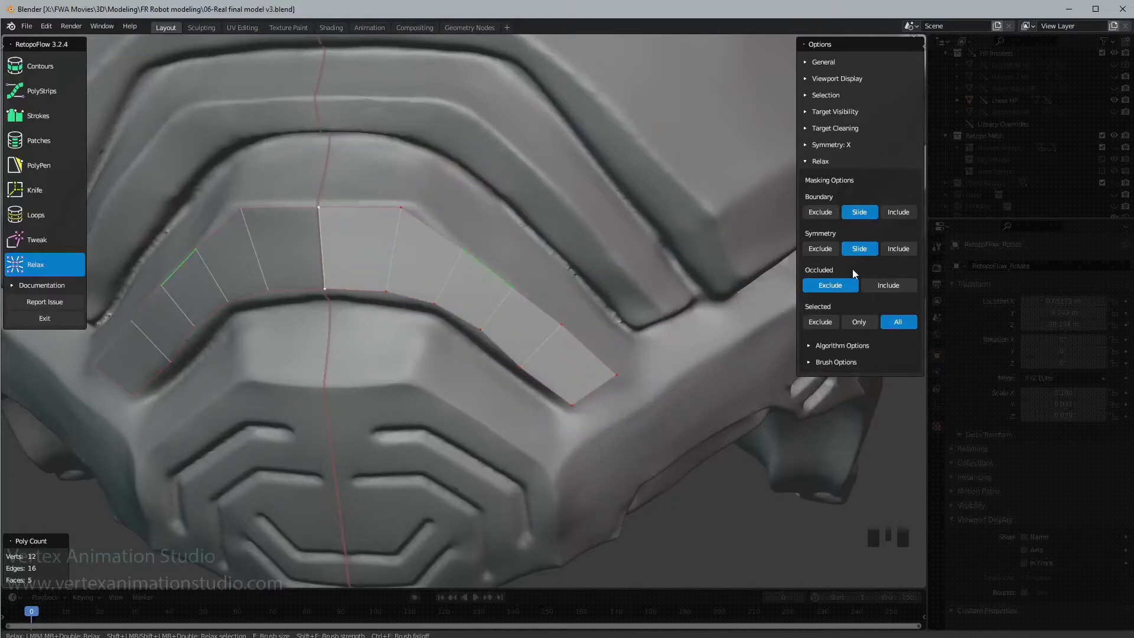
# - Set the Relax tool's Boundary masking to Include and relax the whole strip from the inner to the outer quads
pyautogui.click(898, 211)
pyautogui.moveTo(399, 206)
pyautogui.mouseDown()
pyautogui.moveTo(519, 282)
pyautogui.moveTo(443, 273)
pyautogui.moveTo(499, 335)
pyautogui.moveTo(583, 353)
pyautogui.mouseUp()
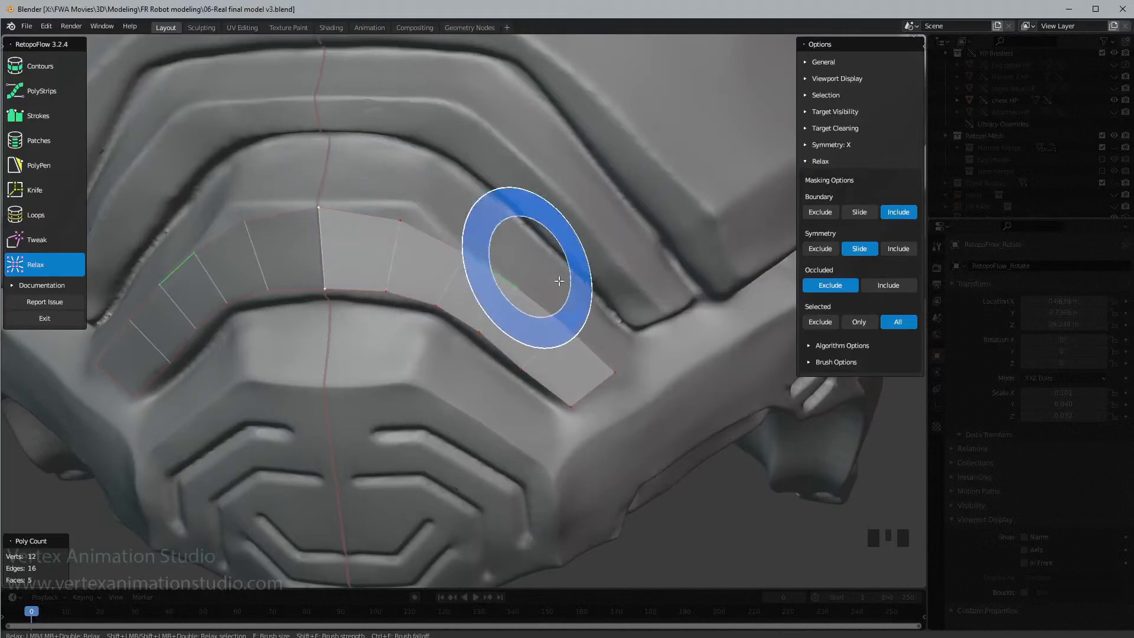
pyautogui.moveTo(375, 239)
pyautogui.mouseDown()
pyautogui.moveTo(382, 262)
pyautogui.moveTo(451, 276)
pyautogui.moveTo(584, 365)
pyautogui.mouseUp()
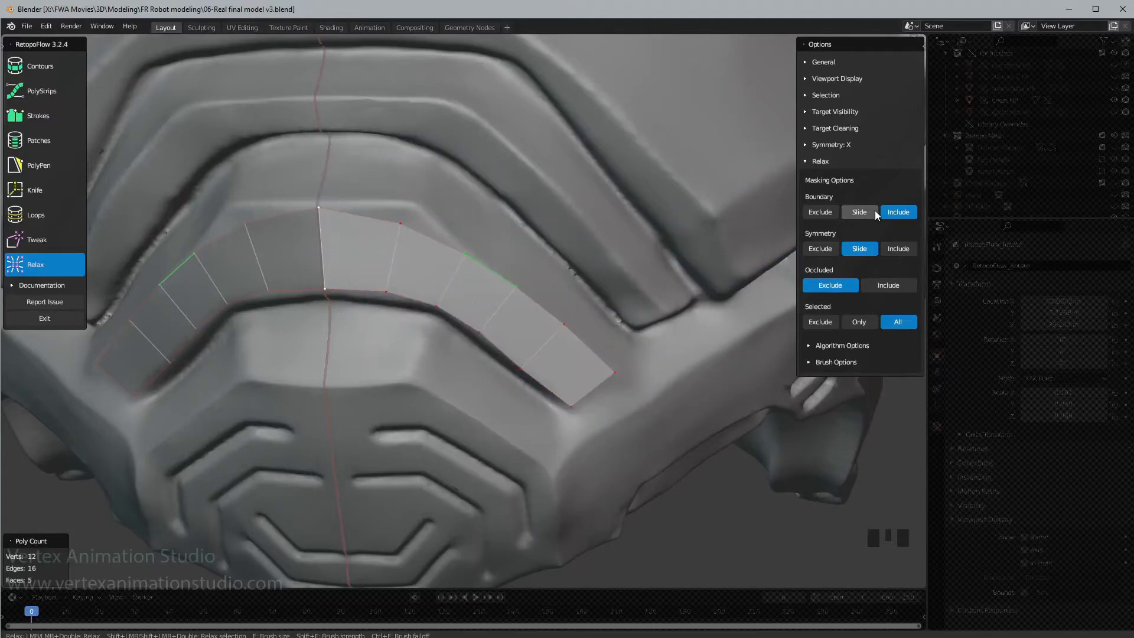
# - Return the Relax Boundary masking to Slide and tweak the first quad's upper outer vertex back onto the band's corner
pyautogui.click(858, 214)
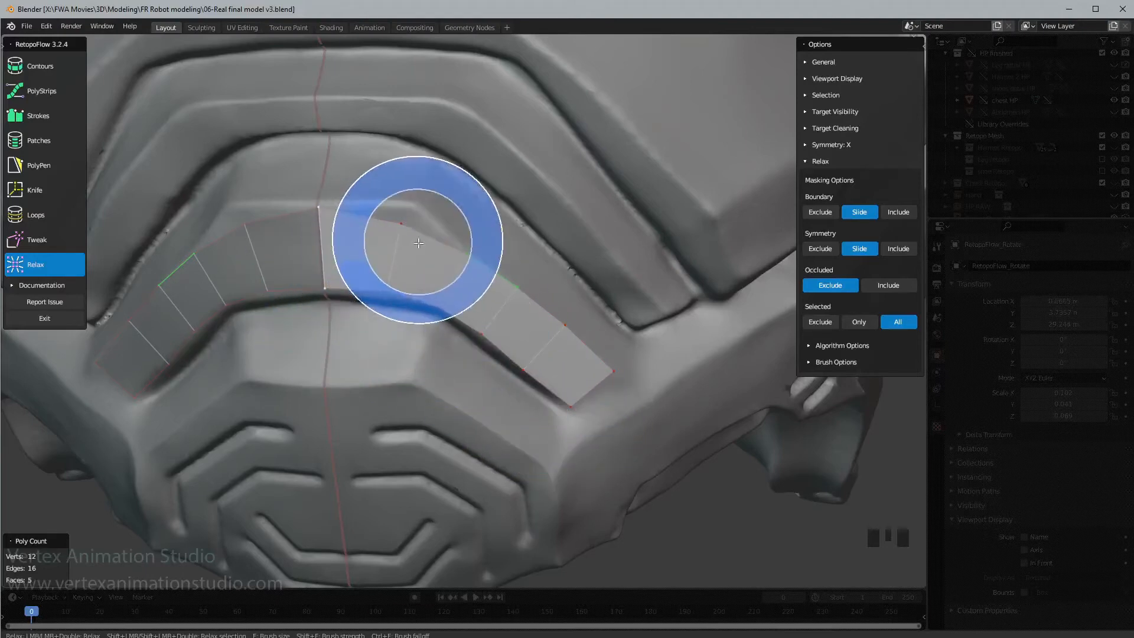
pyautogui.press('8')
pyautogui.moveTo(399, 230); pyautogui.dragTo(416, 213)
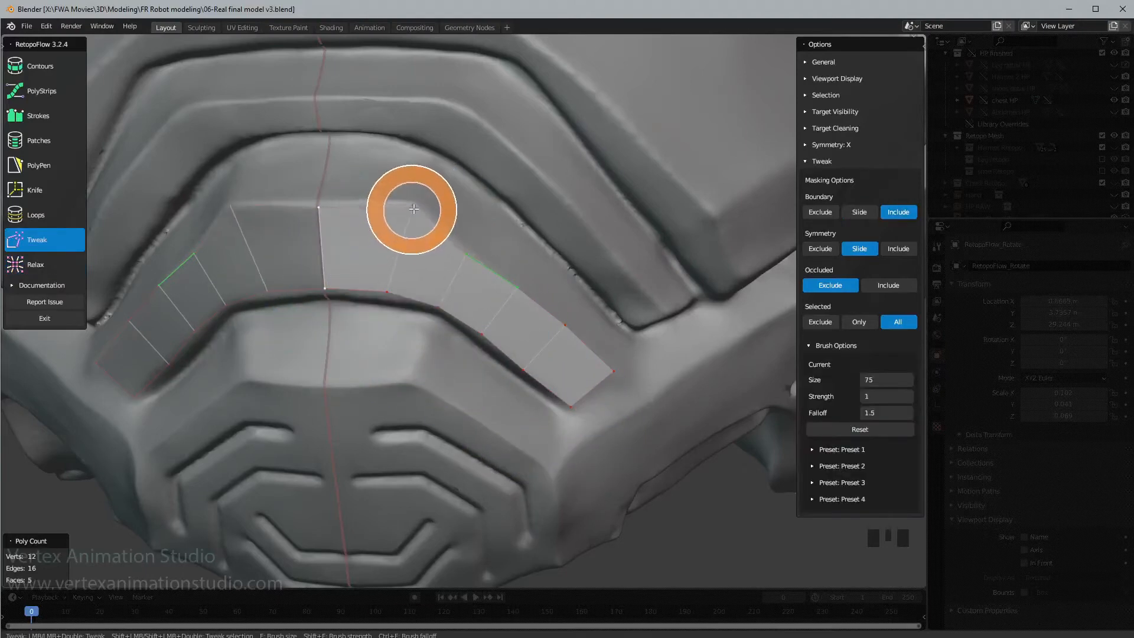
pyautogui.press('9')
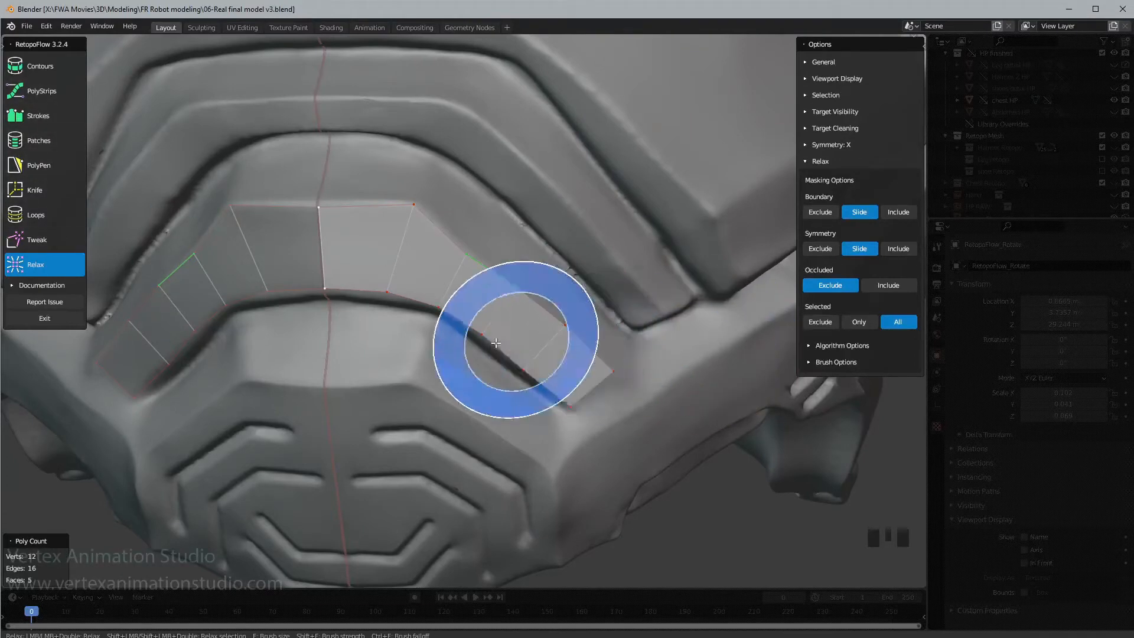
# - Select the whole quad strip and delete its vertices
pyautogui.moveTo(519, 354)
pyautogui.mouseDown(button='middle')
pyautogui.moveTo(575, 357)
pyautogui.moveTo(557, 331)
pyautogui.moveTo(582, 329)
pyautogui.mouseUp(button='middle')
pyautogui.scroll(-2, 575, 357)
pyautogui.moveTo(513, 307)
pyautogui.mouseDown(button='middle')
pyautogui.moveTo(443, 273)
pyautogui.moveTo(552, 289)
pyautogui.moveTo(496, 284)
pyautogui.mouseUp(button='middle')
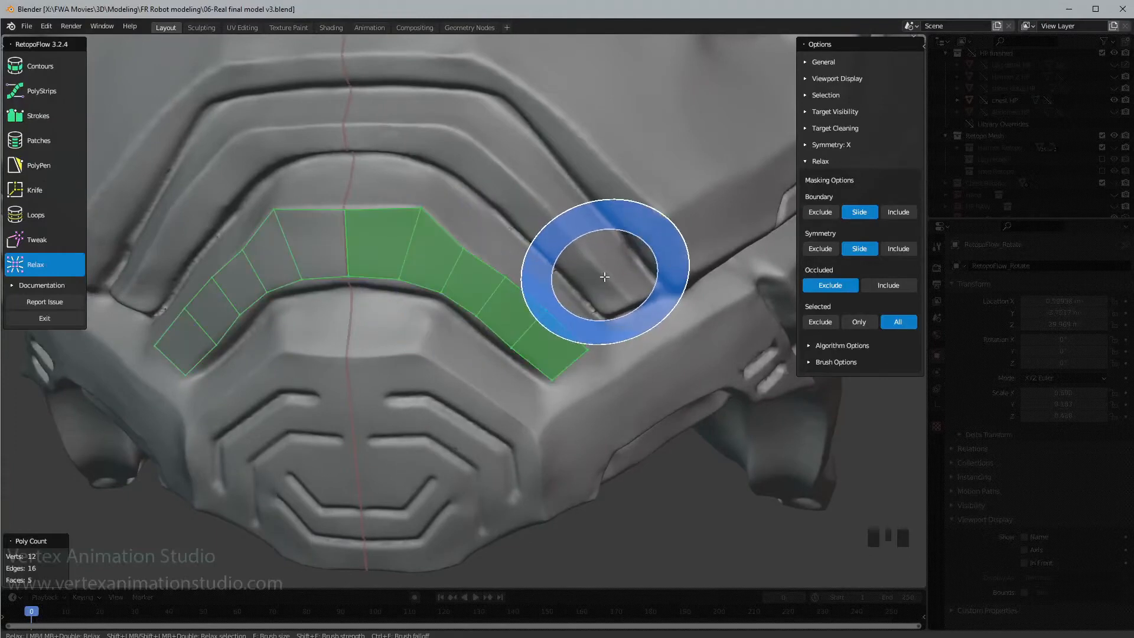
pyautogui.press('x')
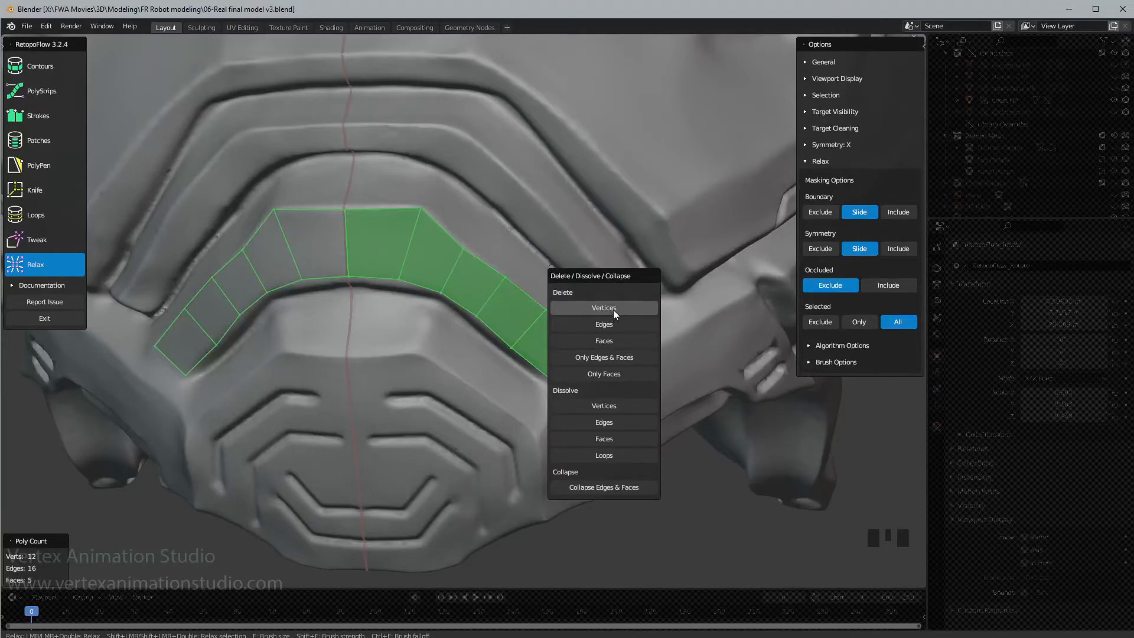
pyautogui.click(613, 308)
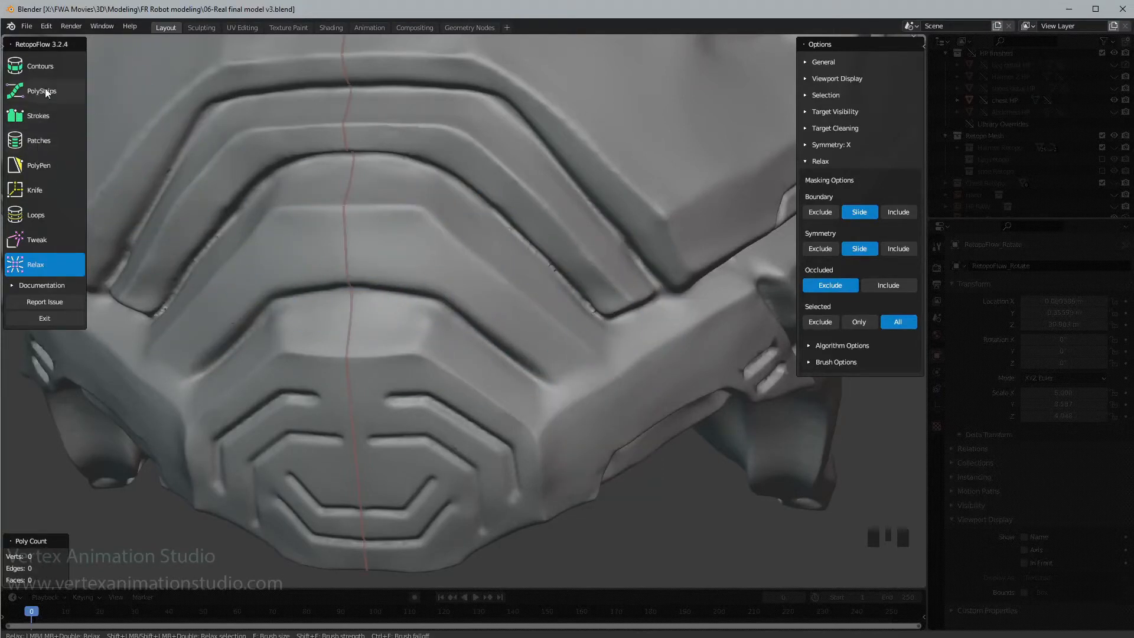
# - With the Strokes tool, resize the brush and draw a four-segment edge strip along the band's upper edge to the symmetry line
pyautogui.click(58, 123)
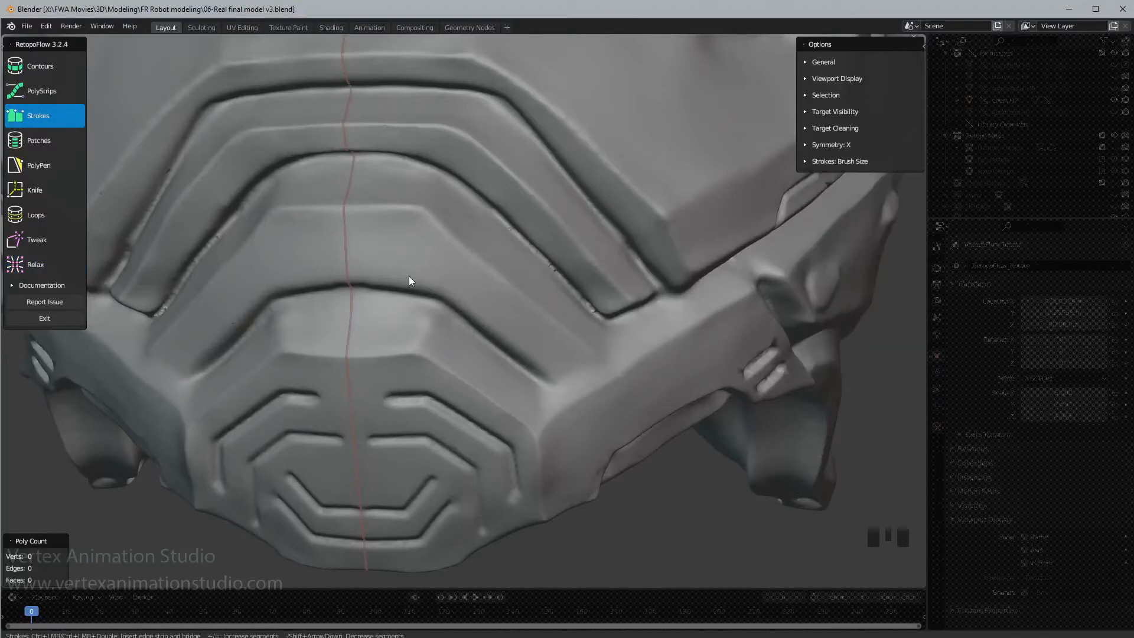
pyautogui.moveTo(410, 279); pyautogui.dragTo(495, 327, button='middle')
pyautogui.scroll(-1, 496, 313)
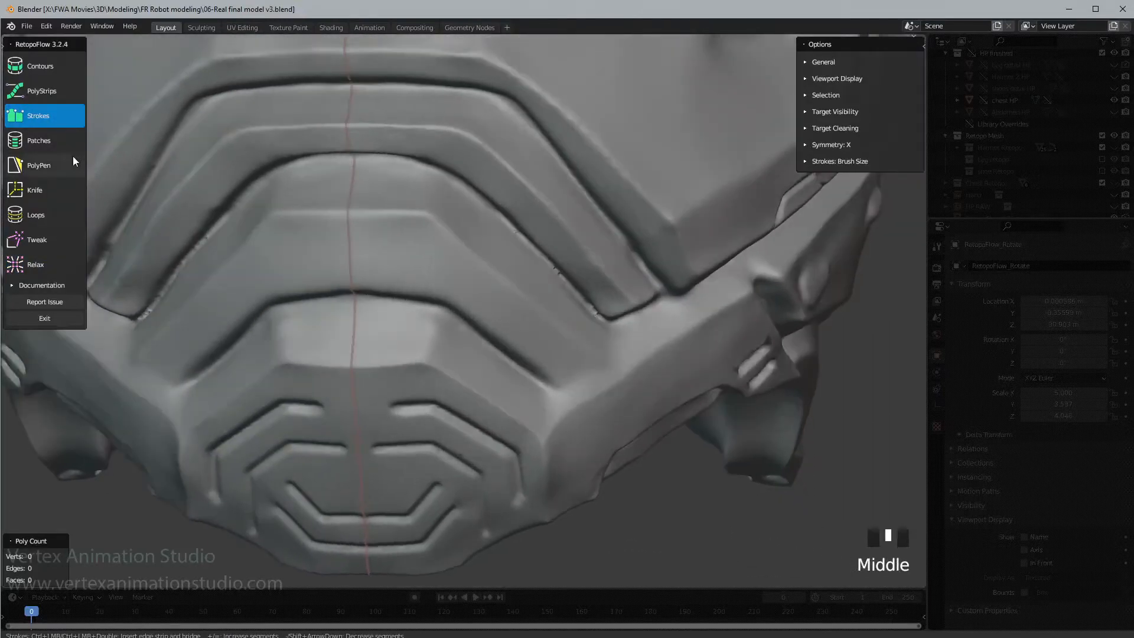
pyautogui.moveTo(597, 326); pyautogui.dragTo(562, 319, button='middle')
pyautogui.scroll(-2, 562, 348)
pyautogui.scroll(1, 562, 348)
pyautogui.moveTo(562, 320)
pyautogui.keyDown('shift'); pyautogui.mouseDown(button='middle')
pyautogui.moveTo(548, 330)
pyautogui.moveTo(579, 349)
pyautogui.moveTo(566, 330)
pyautogui.mouseUp(button='middle'); pyautogui.keyUp('shift')
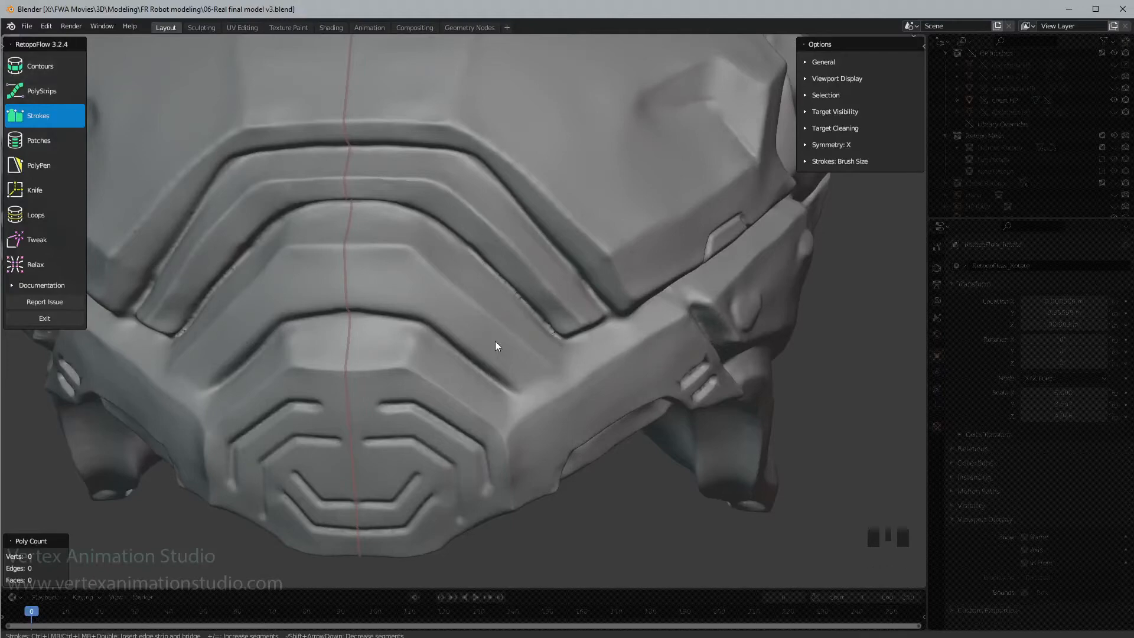
pyautogui.scroll(1, 495, 342)
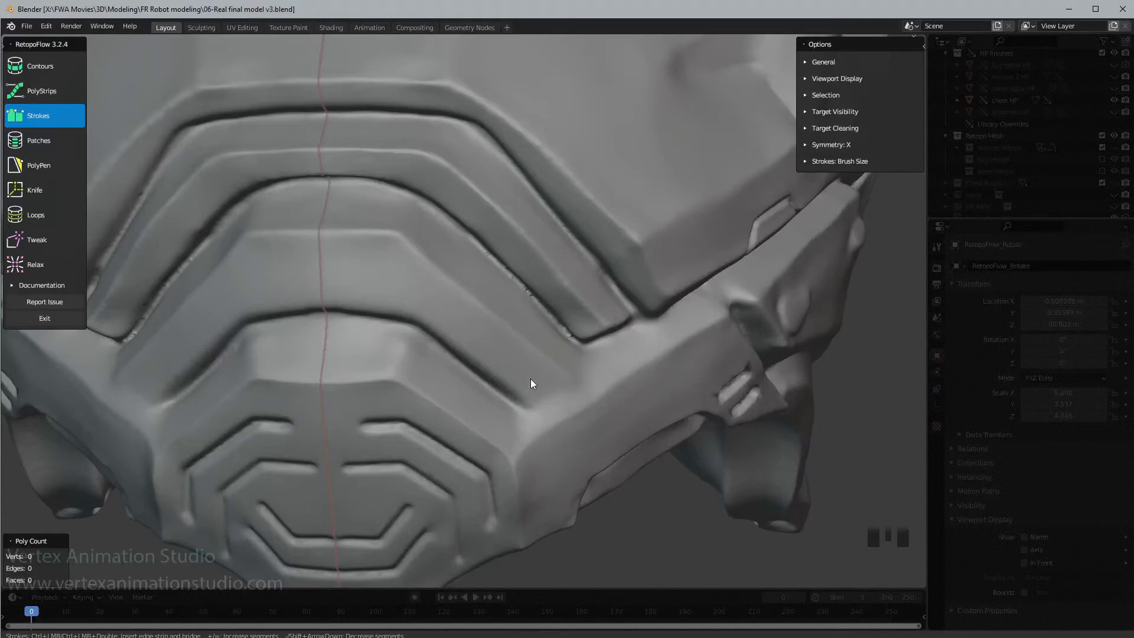
pyautogui.moveTo(533, 382); pyautogui.dragTo(505, 349, button='middle')
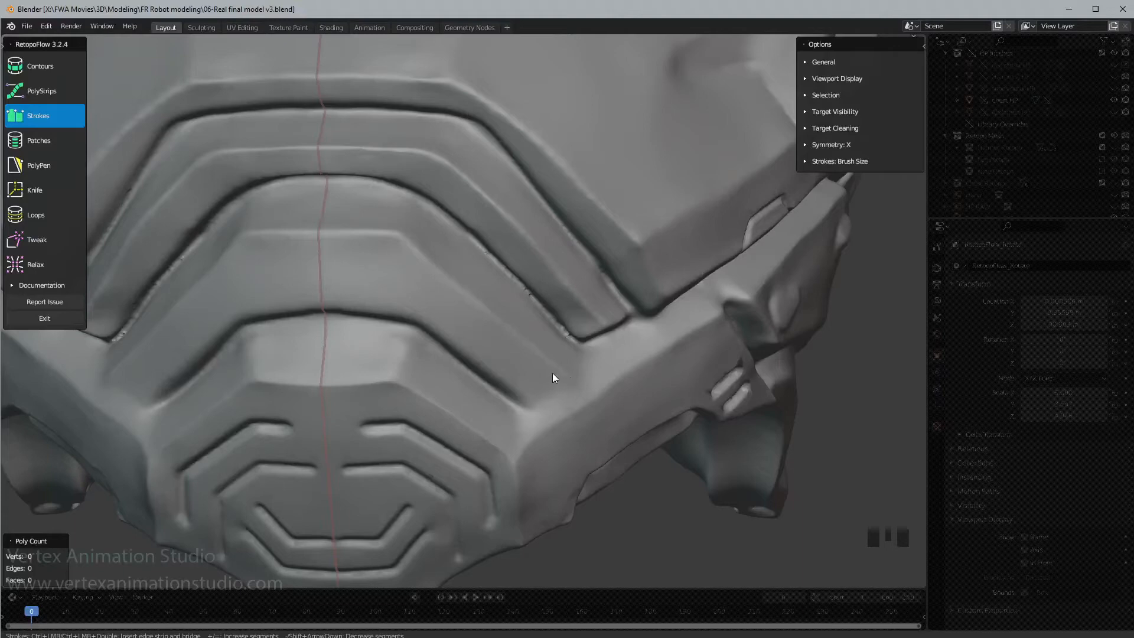
pyautogui.press('f')
pyautogui.click(558, 373)
pyautogui.moveTo(573, 379)
pyautogui.mouseDown()
pyautogui.moveTo(395, 235)
pyautogui.moveTo(319, 232)
pyautogui.mouseUp()
pyautogui.press('-')
pyautogui.press('8')
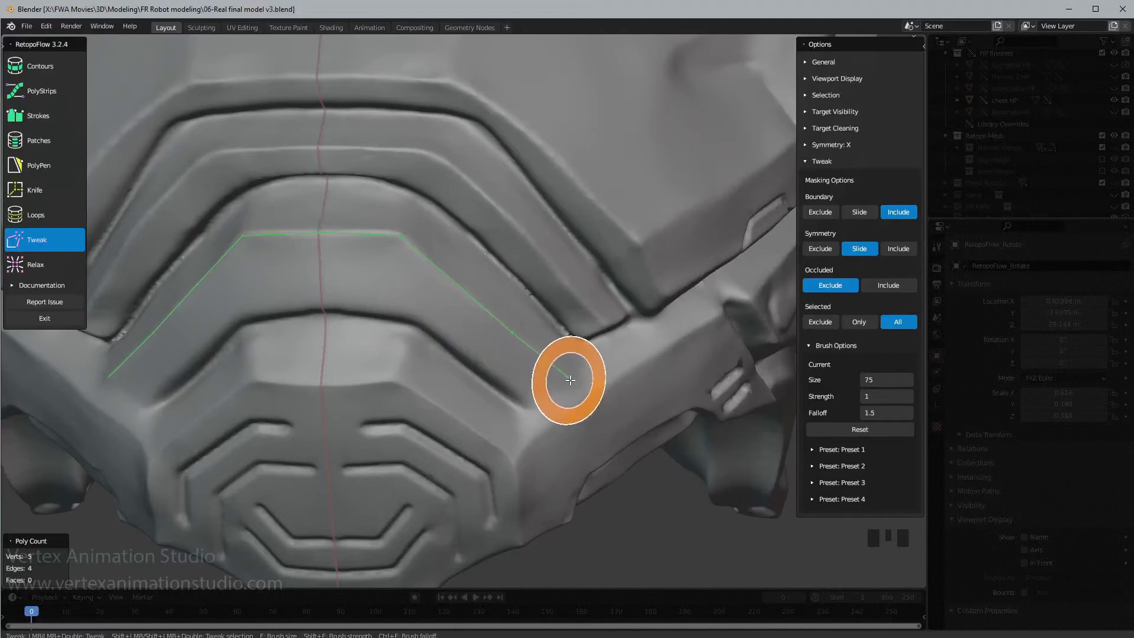
# - Stroke along the band's lower groove from the symmetry line outward, bridging it to the upper strip with a single row of quads
pyautogui.press('3')
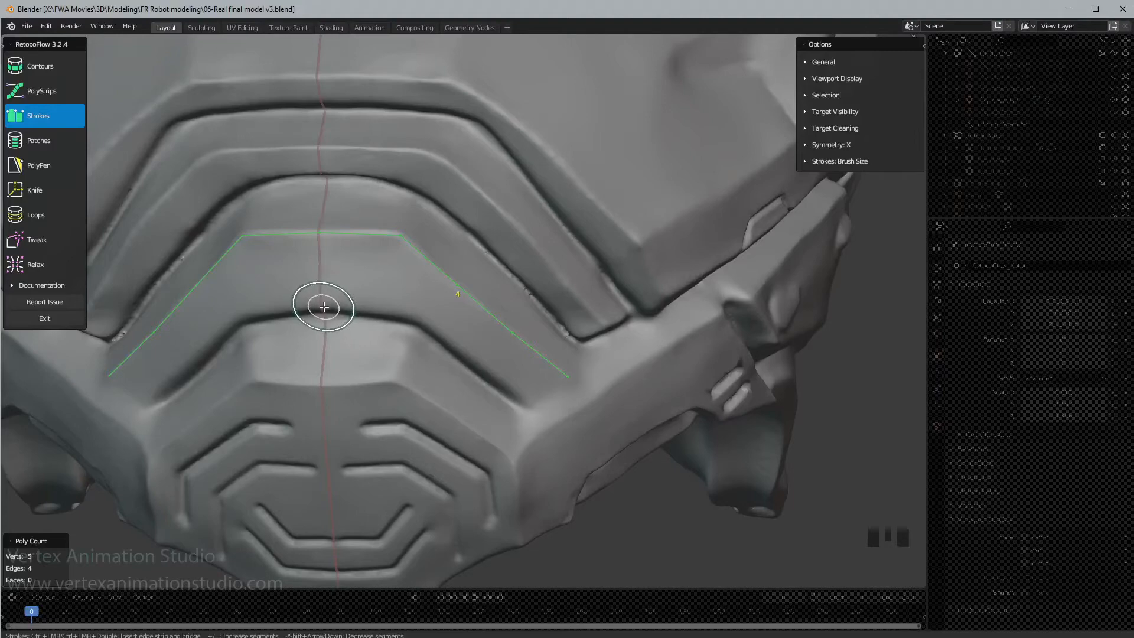
pyautogui.moveTo(324, 307)
pyautogui.mouseDown()
pyautogui.moveTo(416, 320)
pyautogui.moveTo(536, 410)
pyautogui.mouseUp()
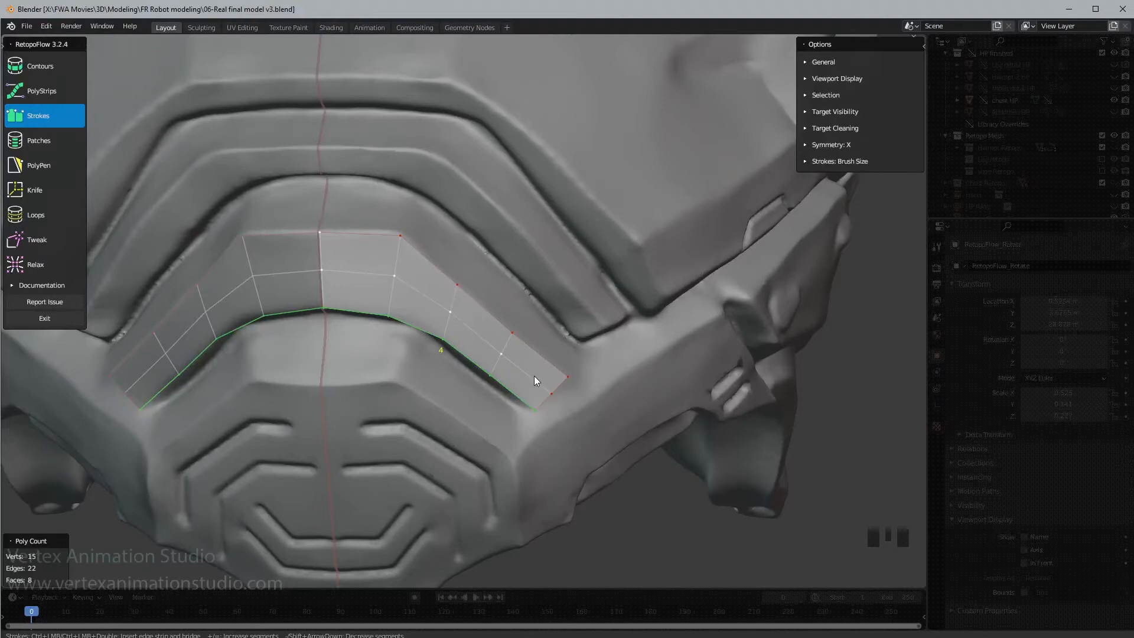
pyautogui.hotkey('ctrl', 'z')
# - Tweak the strip's lower vertices so the inner quad's corner follows the band's bend, and return to the Strokes tool
pyautogui.press('t')
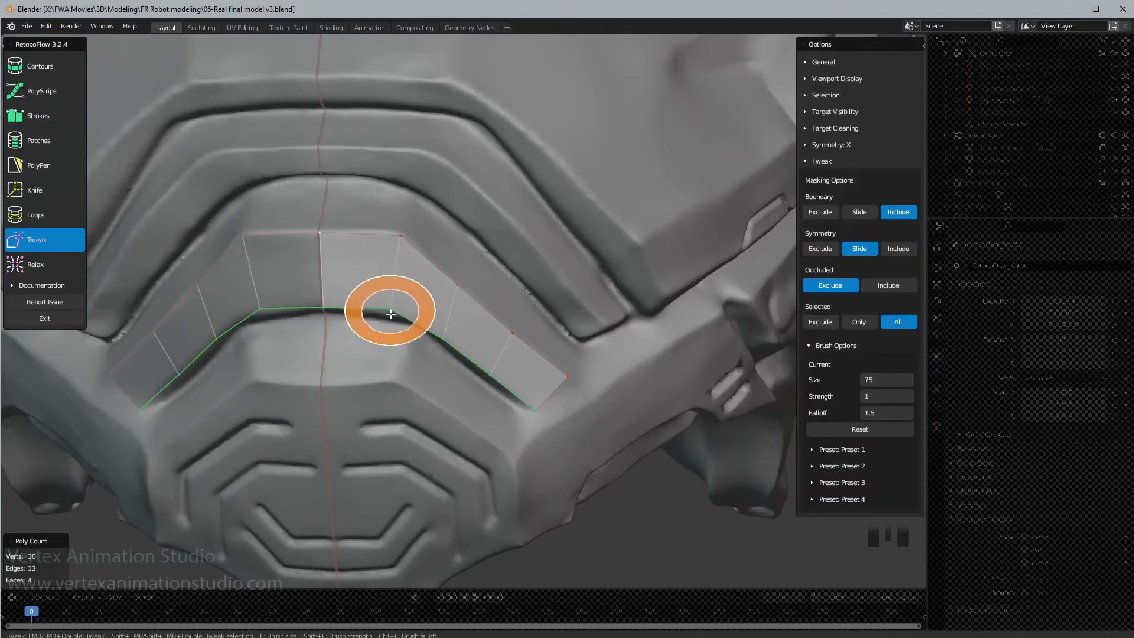
pyautogui.moveTo(395, 312); pyautogui.dragTo(448, 340)
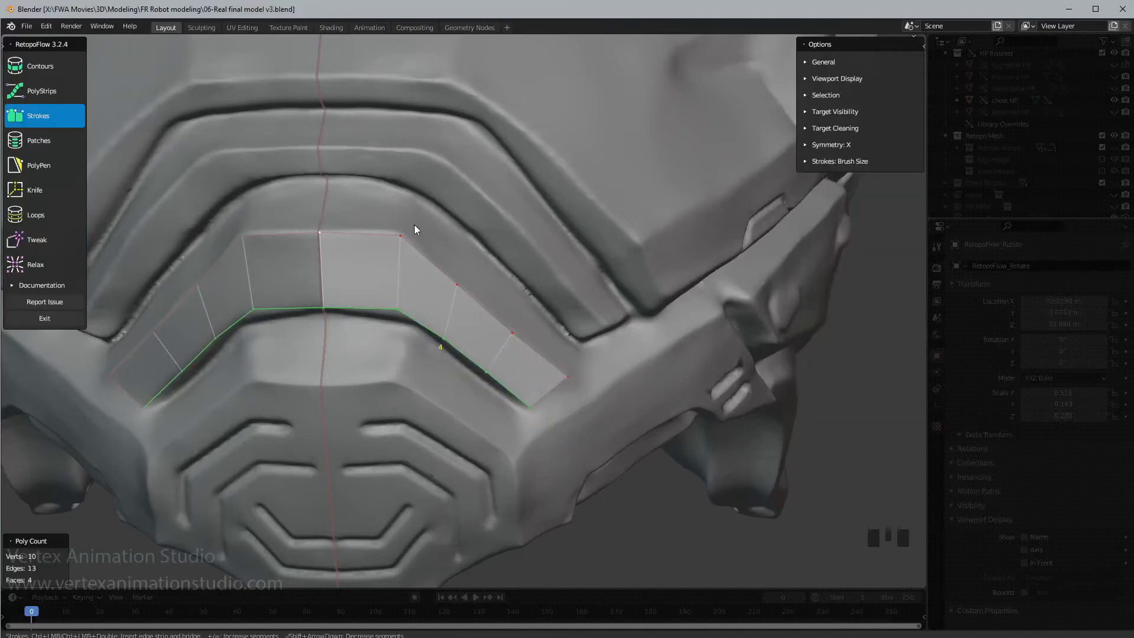
pyautogui.press('3')
pyautogui.moveTo(467, 243); pyautogui.dragTo(505, 310, button='middle')
pyautogui.click(505, 309)
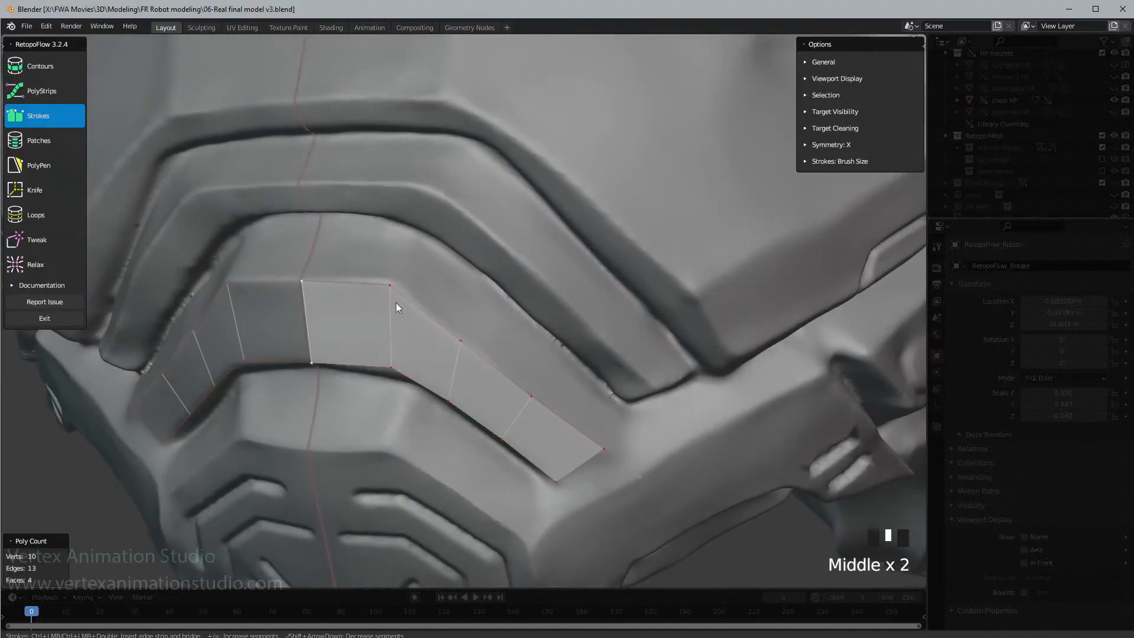
pyautogui.click(605, 450)
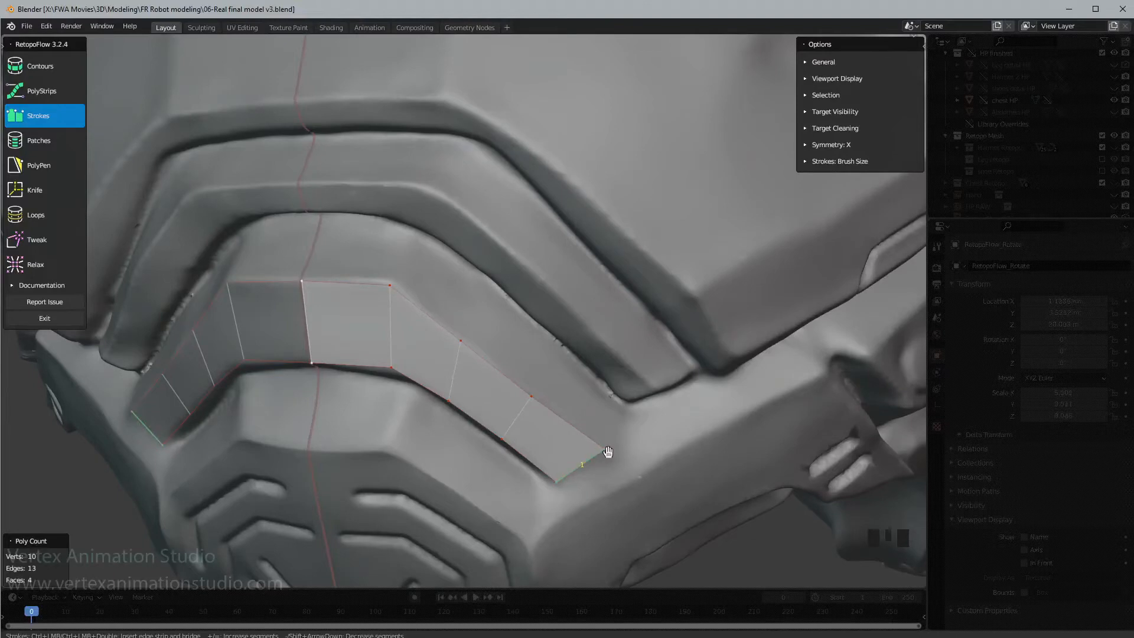
pyautogui.moveTo(626, 463); pyautogui.dragTo(83, 127, button='middle')
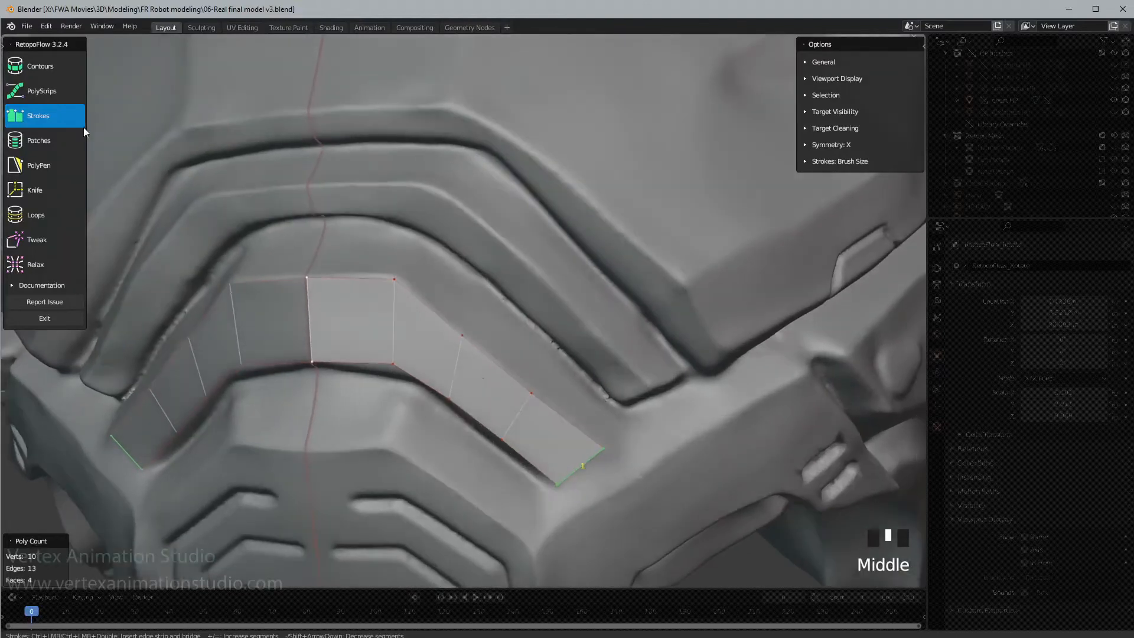
pyautogui.keyDown('shift'); pyautogui.moveTo(481, 294); pyautogui.dragTo(625, 432, button='middle'); pyautogui.keyUp('shift')
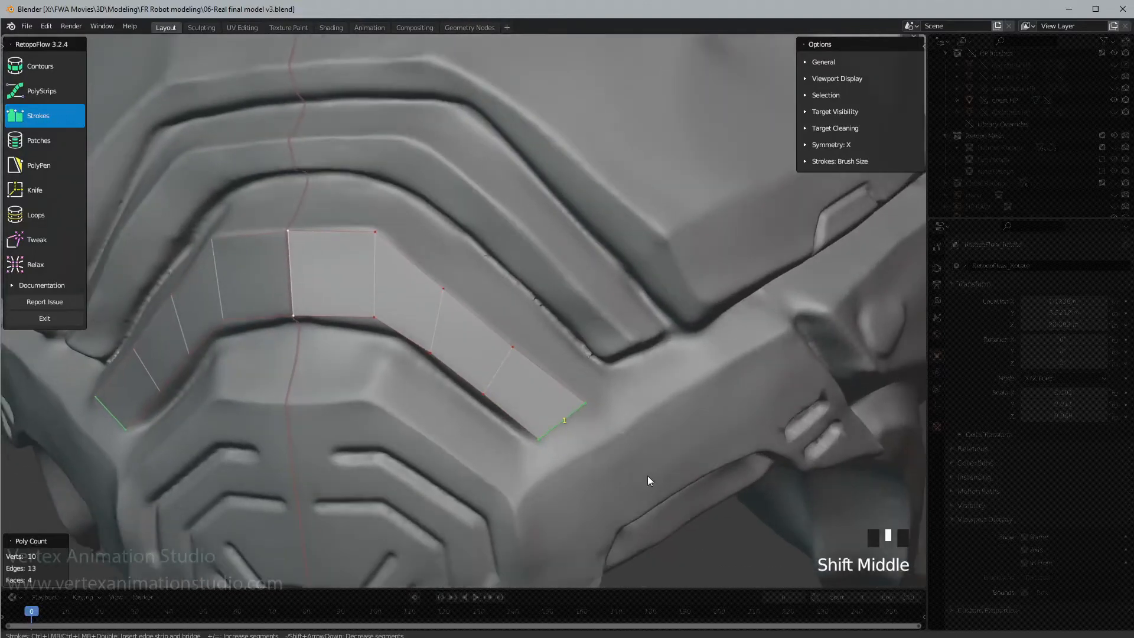
pyautogui.moveTo(648, 476); pyautogui.dragTo(584, 433, button='middle')
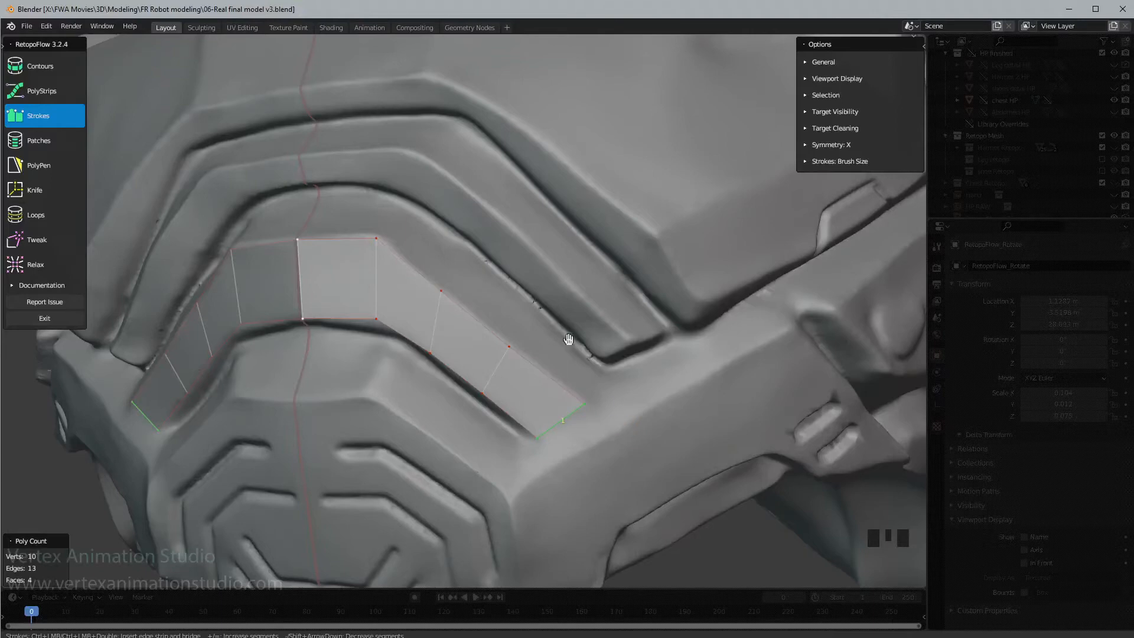
pyautogui.moveTo(568, 340); pyautogui.dragTo(334, 207, button='middle')
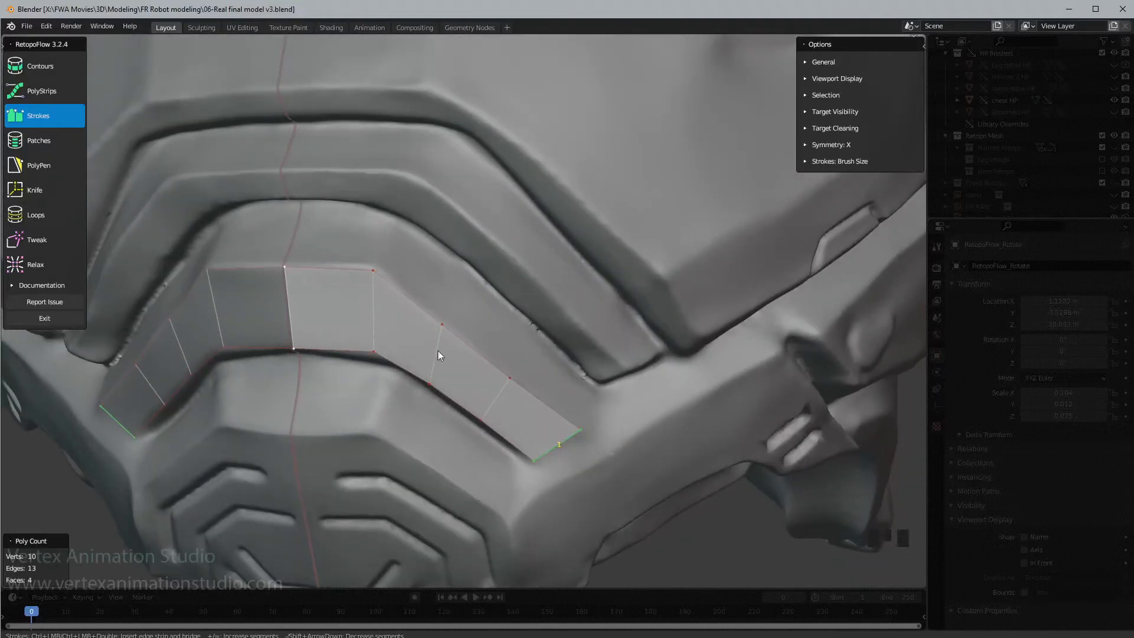
# - Select the strip's upper edge loop and stroke along the groove above it, extending the mesh with two more rows of quads
pyautogui.click(314, 266)
pyautogui.moveTo(359, 245); pyautogui.dragTo(276, 302, button='middle')
pyautogui.moveTo(577, 378); pyautogui.dragTo(396, 239, button='middle')
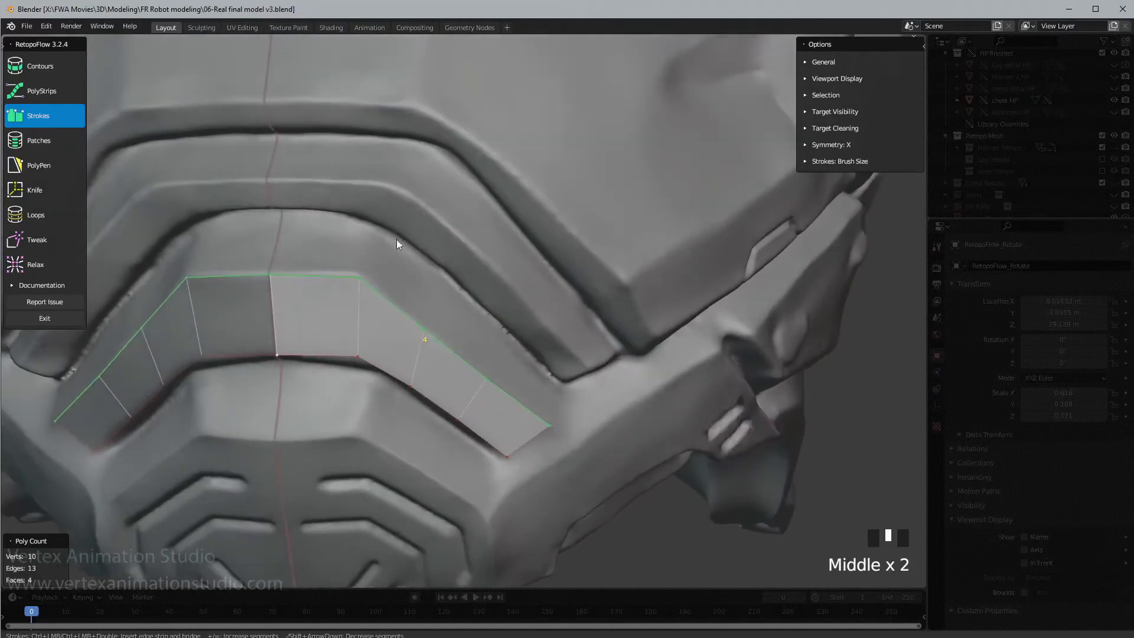
pyautogui.moveTo(283, 211)
pyautogui.mouseDown()
pyautogui.moveTo(373, 232)
pyautogui.moveTo(442, 272)
pyautogui.moveTo(574, 398)
pyautogui.mouseUp()
pyautogui.moveTo(546, 298); pyautogui.dragTo(558, 303, button='middle')
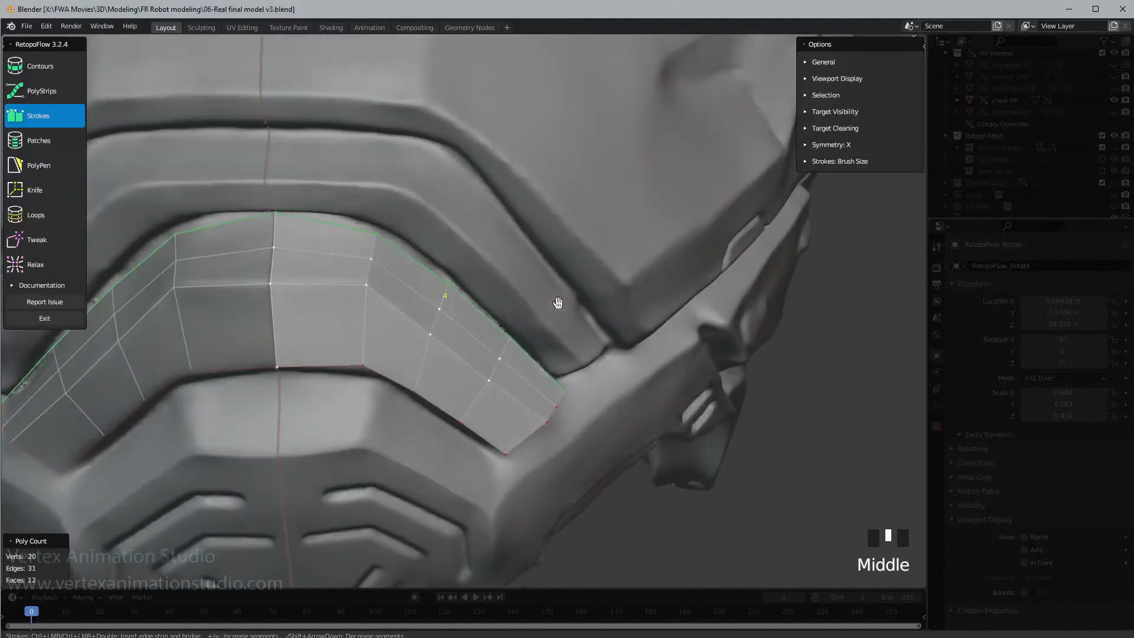
# - Reduce the upper extension to a single row of quads and tweak its upper and outer end vertices along the groove
pyautogui.press('-')
pyautogui.press('8')
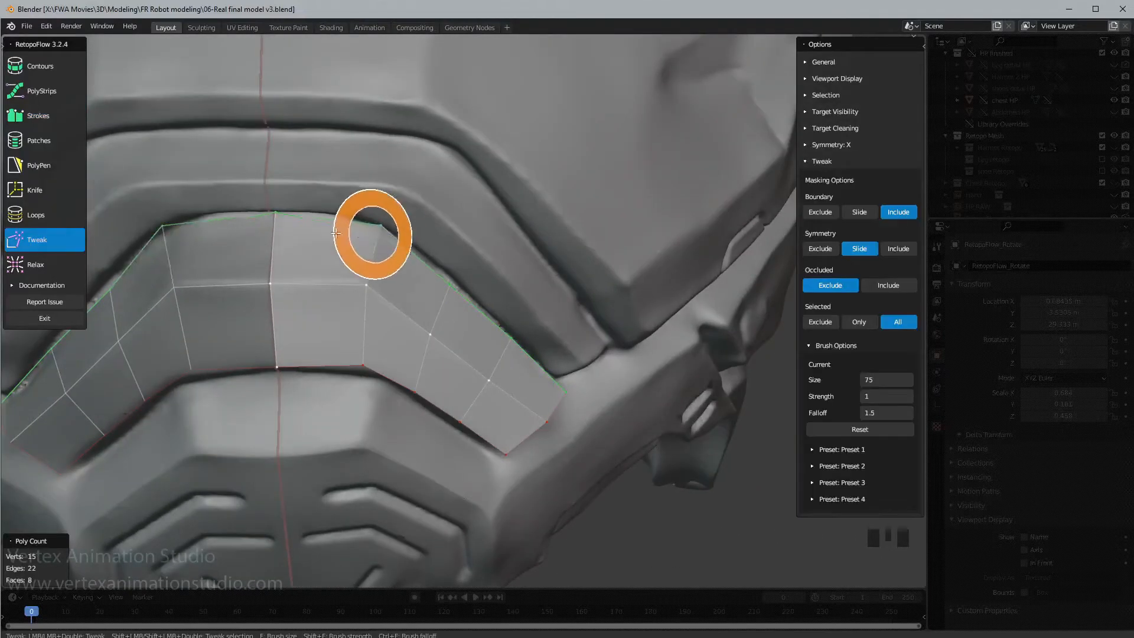
pyautogui.moveTo(265, 212); pyautogui.dragTo(280, 220)
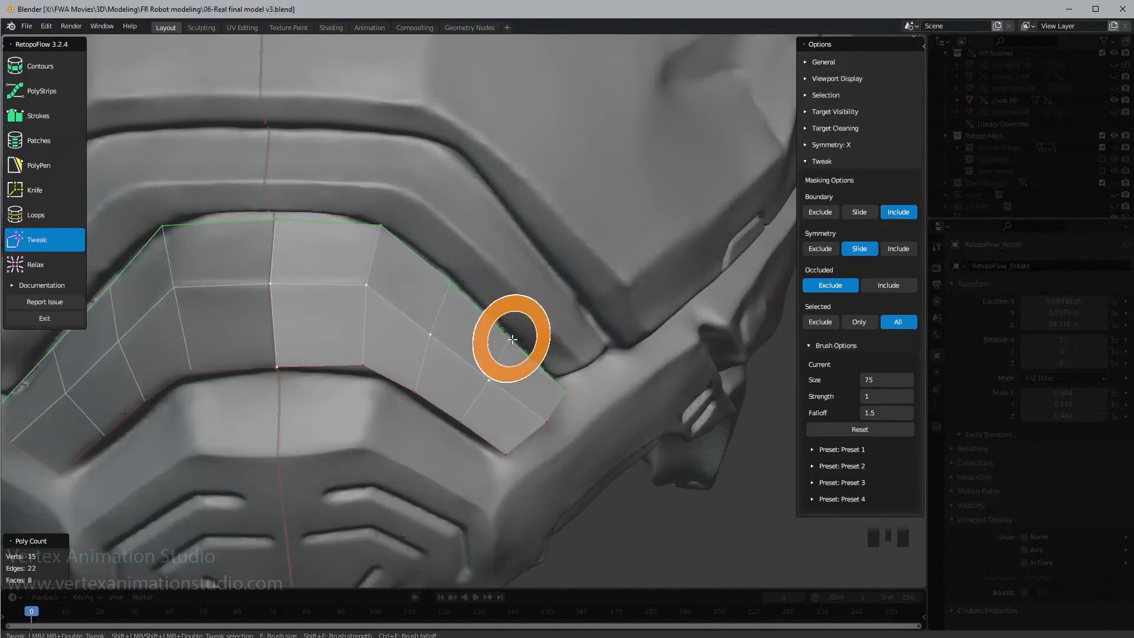
pyautogui.moveTo(458, 284); pyautogui.dragTo(452, 289)
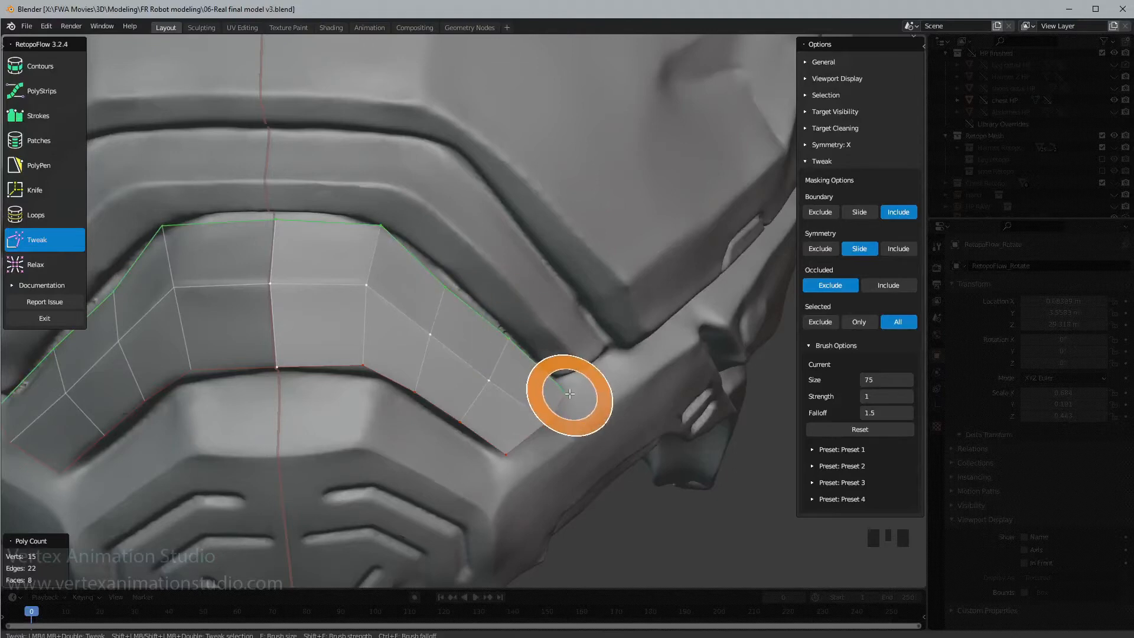
pyautogui.moveTo(552, 418); pyautogui.dragTo(532, 406)
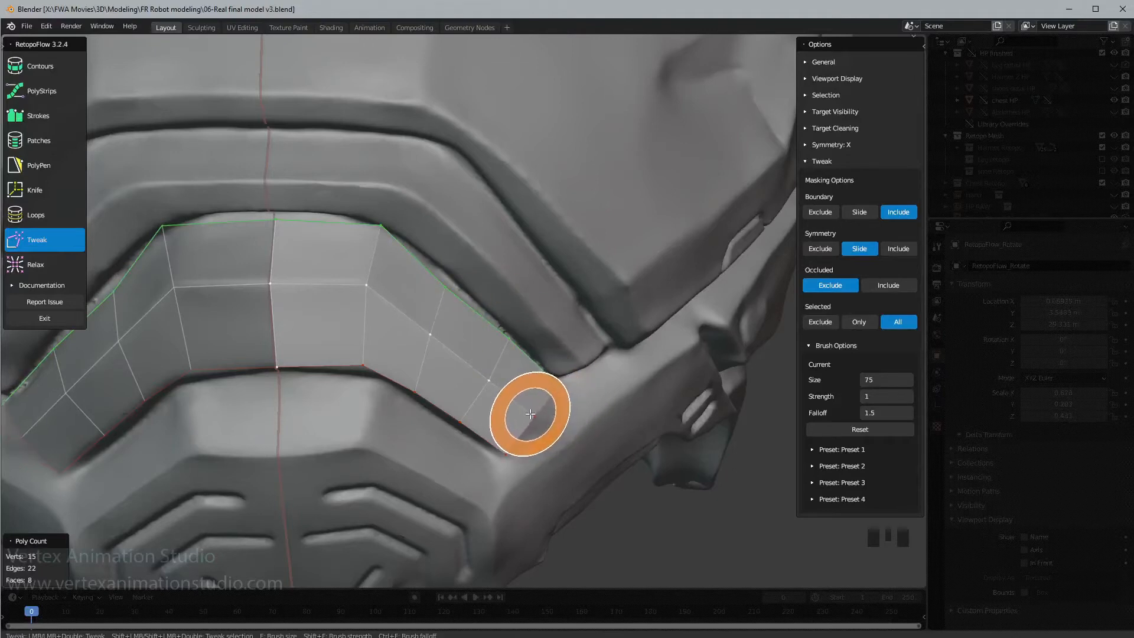
pyautogui.press('3')
# - Tweak the strip's lower-edge vertices near the band's bend and return to the Strokes tool
pyautogui.moveTo(594, 406)
pyautogui.mouseDown(button='middle')
pyautogui.moveTo(564, 349)
pyautogui.moveTo(554, 372)
pyautogui.mouseUp(button='middle')
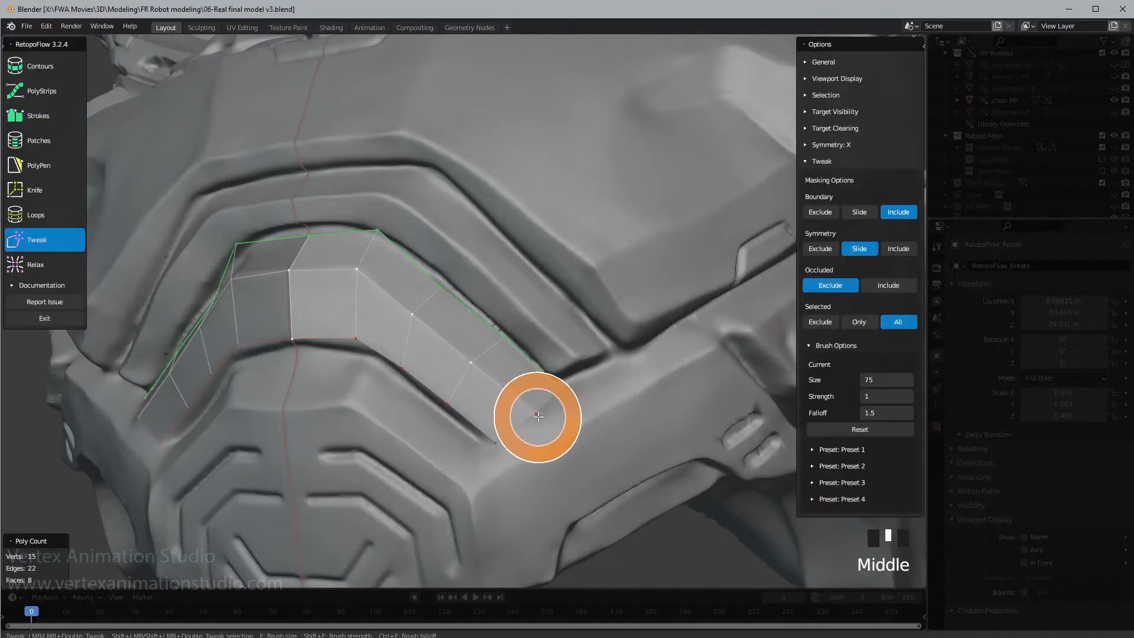
pyautogui.moveTo(519, 473)
pyautogui.mouseDown(button='middle')
pyautogui.moveTo(440, 398)
pyautogui.moveTo(415, 352)
pyautogui.moveTo(423, 339)
pyautogui.moveTo(429, 368)
pyautogui.mouseUp(button='middle')
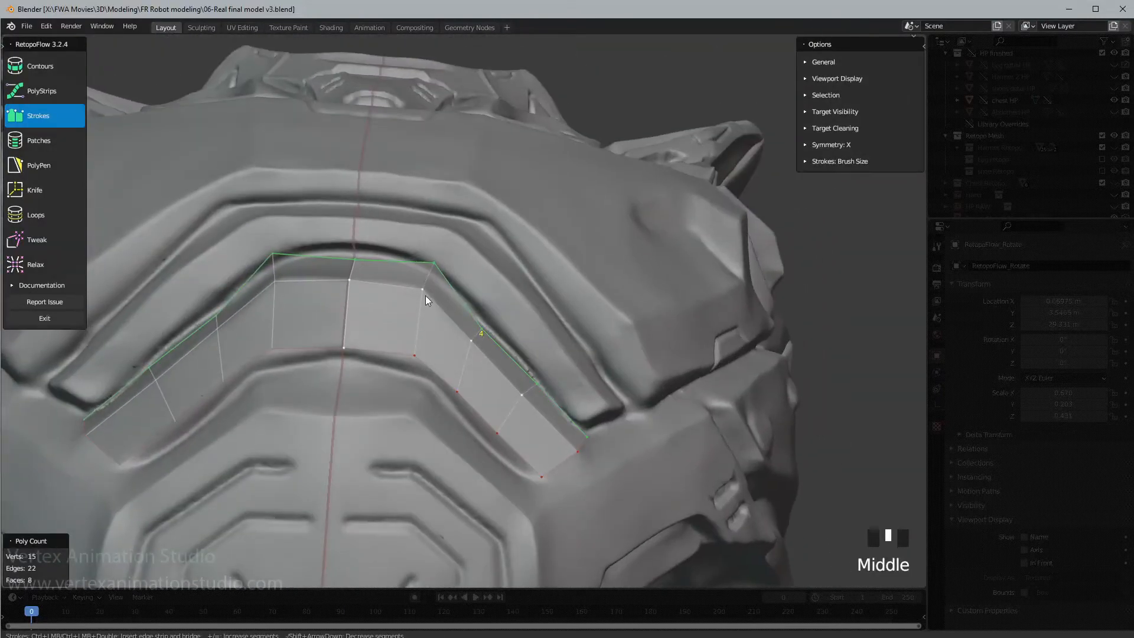
pyautogui.press('t')
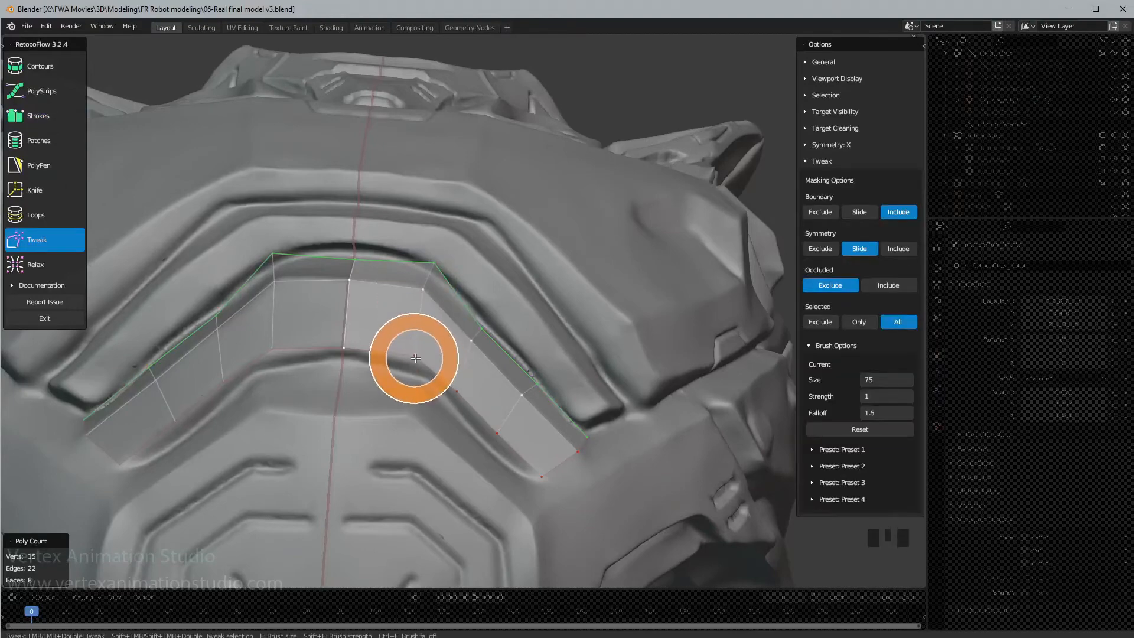
pyautogui.press('3')
pyautogui.moveTo(437, 394)
pyautogui.mouseDown(button='middle')
pyautogui.moveTo(447, 429)
pyautogui.moveTo(502, 396)
pyautogui.moveTo(489, 400)
pyautogui.moveTo(489, 342)
pyautogui.moveTo(488, 358)
pyautogui.mouseUp(button='middle')
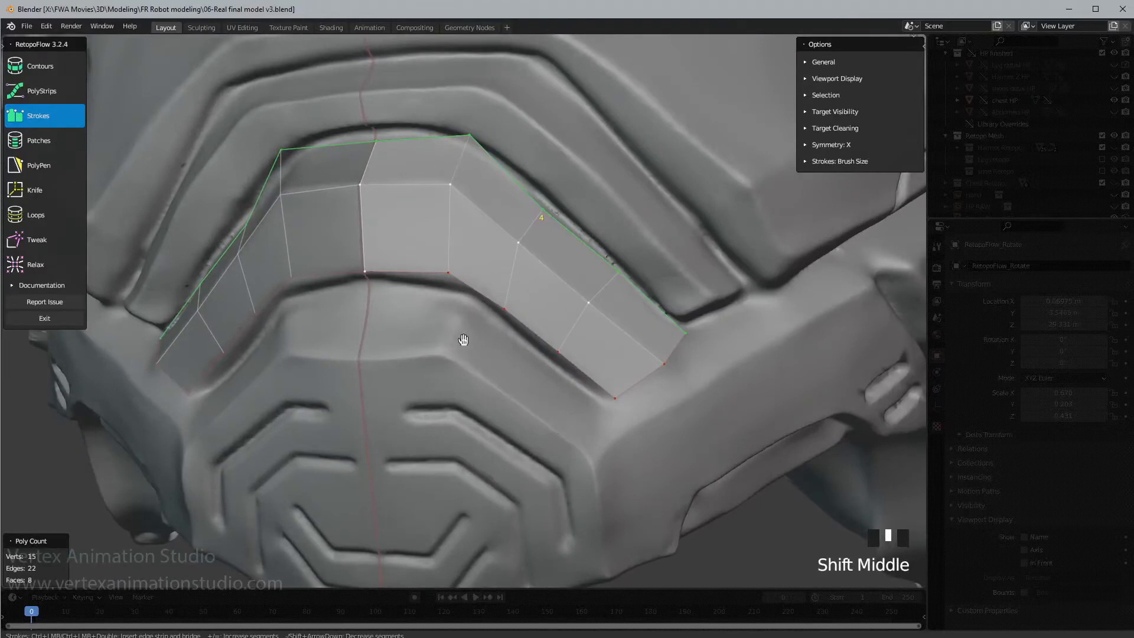
# - Select the strip's lower edge loop and stroke below the groove from the symmetry line outward, adding one row of quads
pyautogui.moveTo(464, 340); pyautogui.dragTo(470, 301, button='middle')
pyautogui.keyDown('shift'); pyautogui.moveTo(505, 341); pyautogui.dragTo(420, 315, button='middle'); pyautogui.keyUp('shift')
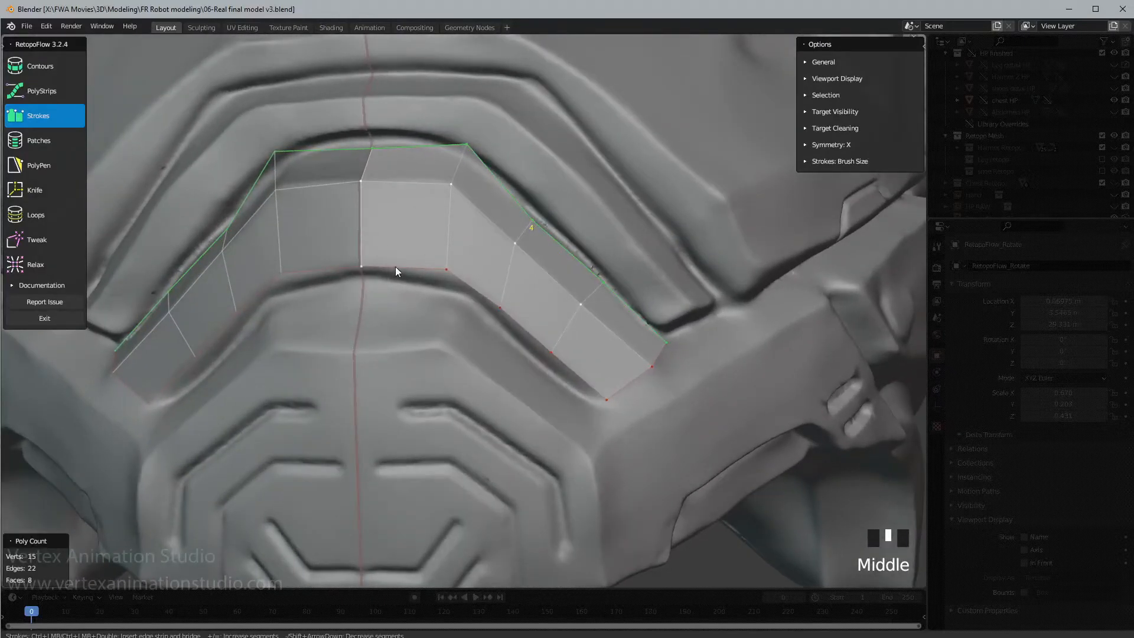
pyautogui.moveTo(611, 405); pyautogui.dragTo(511, 361, button='middle')
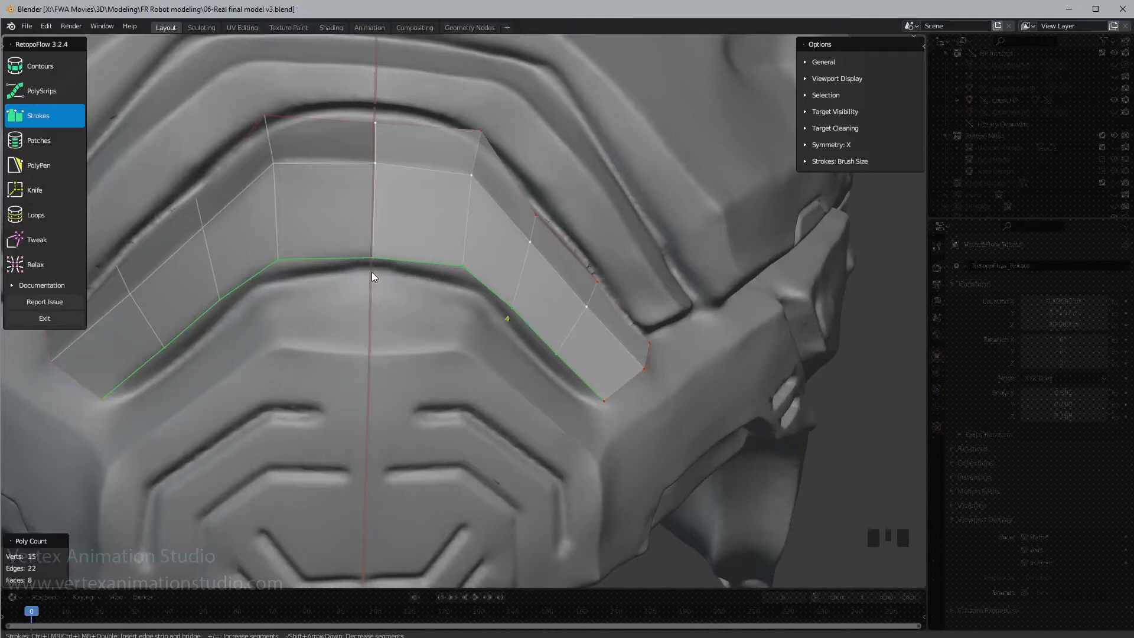
pyautogui.scroll(3, 371, 271)
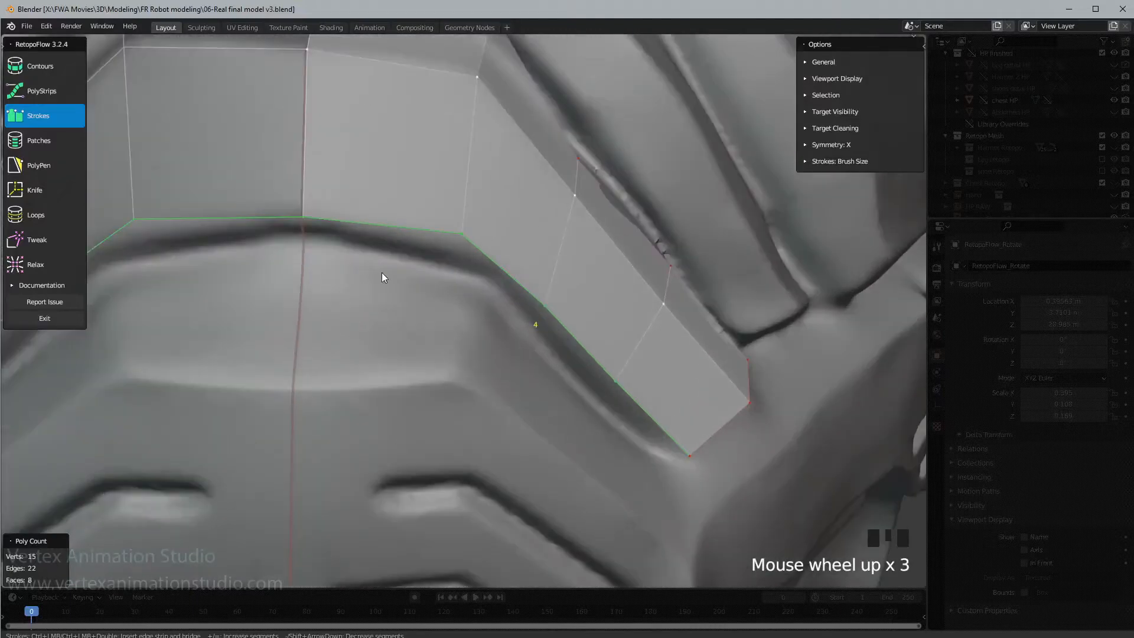
pyautogui.keyDown('shift'); pyautogui.moveTo(381, 272); pyautogui.dragTo(356, 249, button='middle'); pyautogui.keyUp('shift')
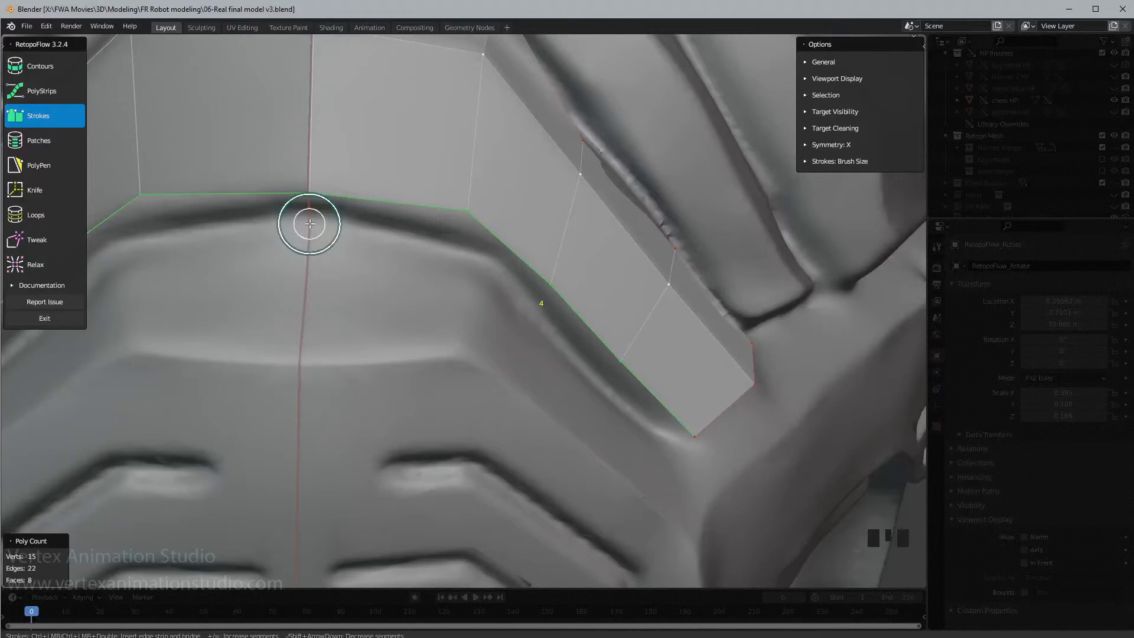
pyautogui.moveTo(309, 224)
pyautogui.mouseDown()
pyautogui.moveTo(438, 251)
pyautogui.moveTo(501, 281)
pyautogui.moveTo(613, 397)
pyautogui.moveTo(678, 436)
pyautogui.moveTo(680, 467)
pyautogui.mouseUp()
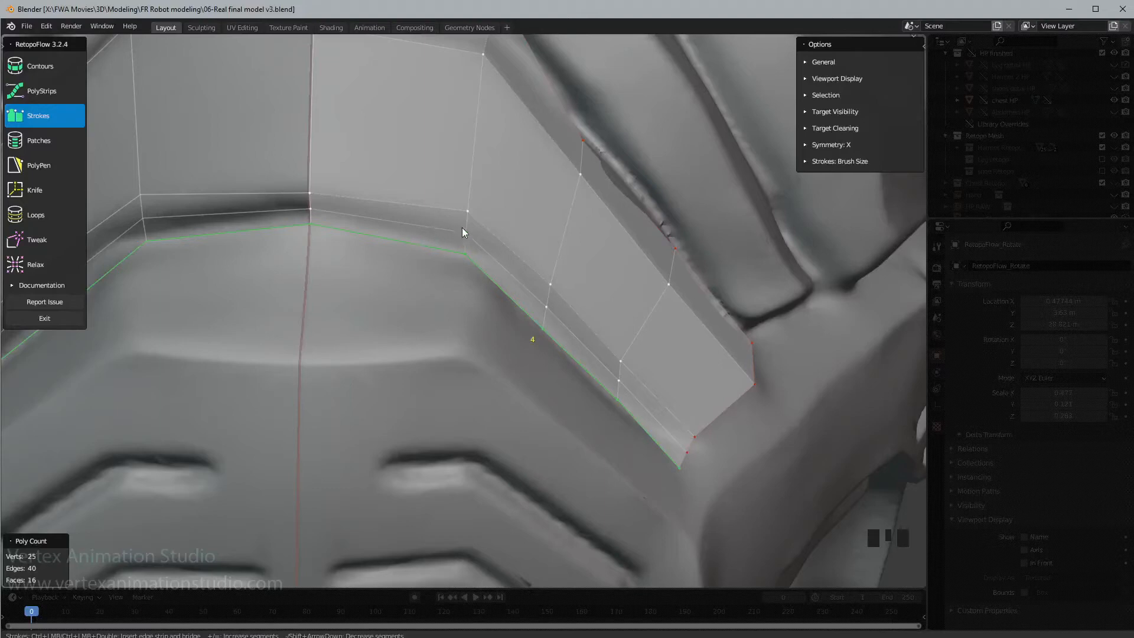
pyautogui.keyDown('shift'); pyautogui.scroll(-1, 494, 257); pyautogui.keyUp('shift')
# - Shift the new row's lower vertices onto the groove's lower rim, adjusting the bend and outer end with Tweak
pyautogui.moveTo(562, 347); pyautogui.dragTo(566, 349)
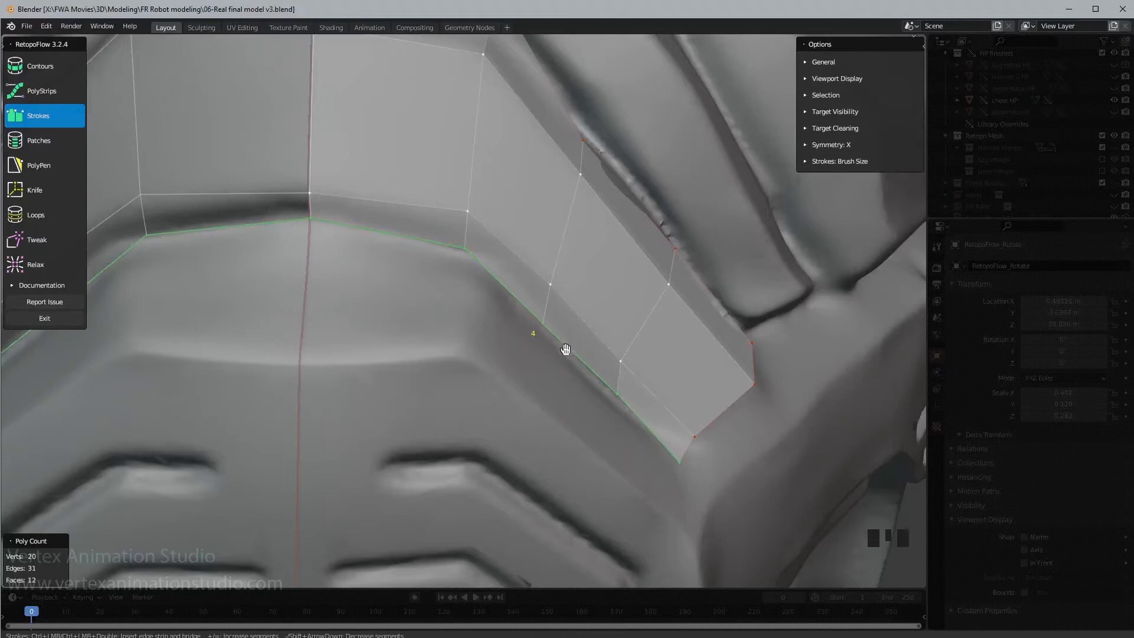
pyautogui.click(455, 251)
pyautogui.click(535, 297)
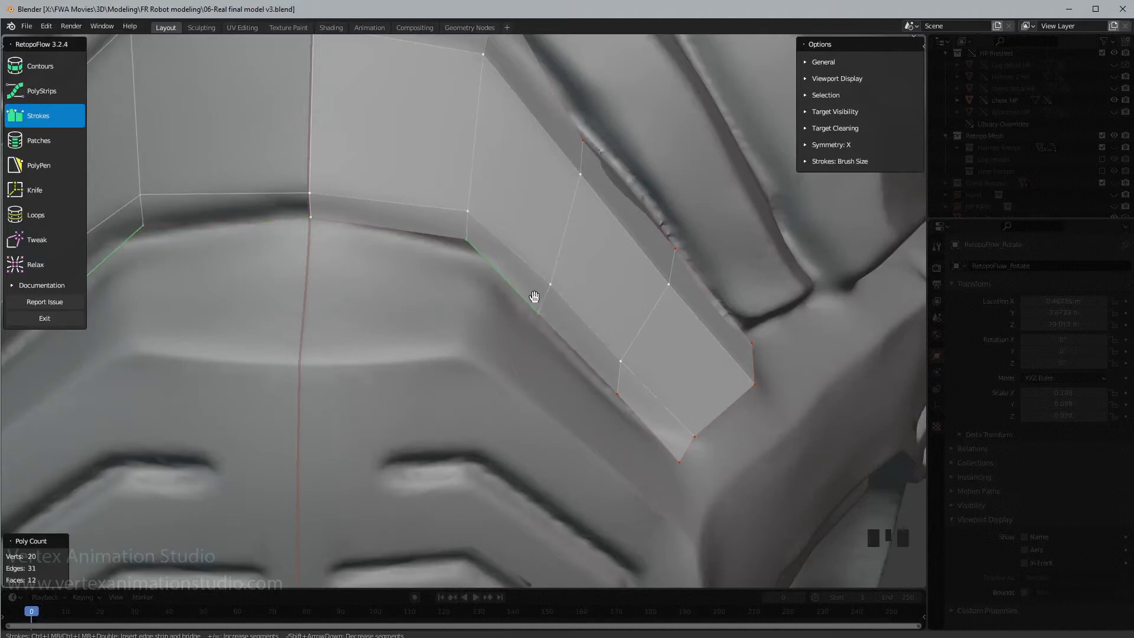
pyautogui.press('c')
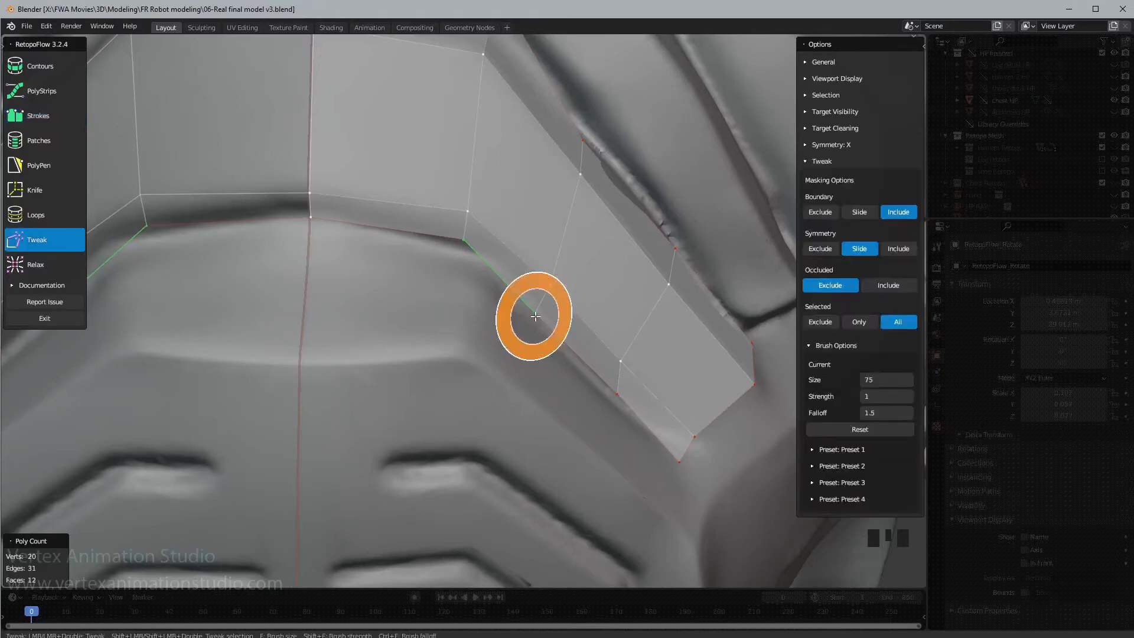
pyautogui.moveTo(536, 318)
pyautogui.mouseDown()
pyautogui.moveTo(461, 228)
pyautogui.moveTo(460, 253)
pyautogui.moveTo(487, 272)
pyautogui.mouseUp()
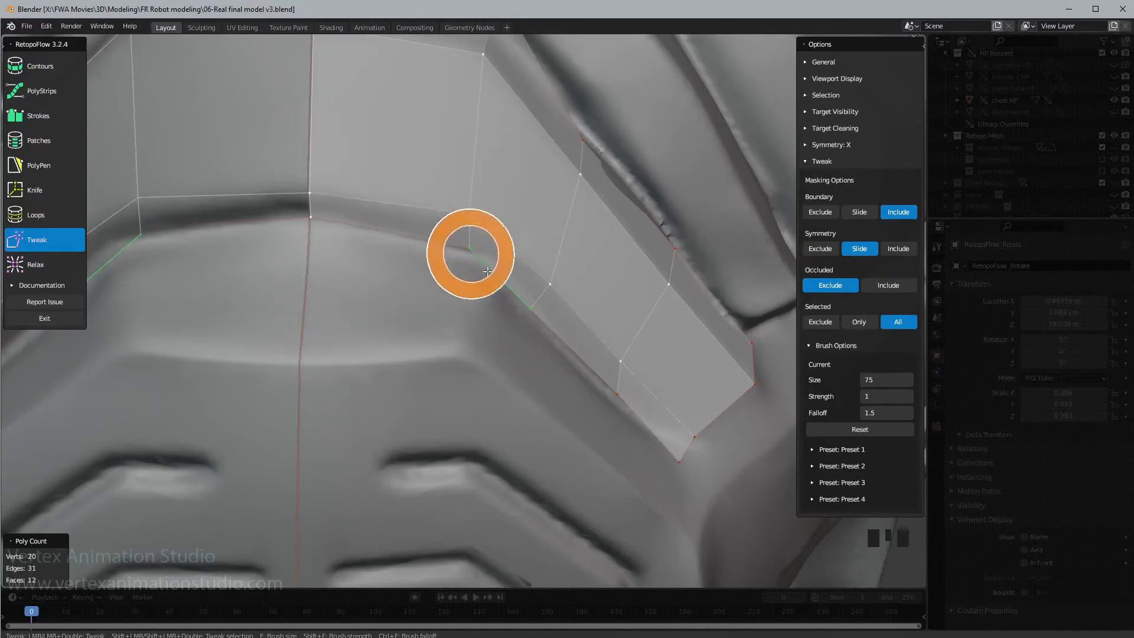
pyautogui.moveTo(608, 392); pyautogui.dragTo(585, 371)
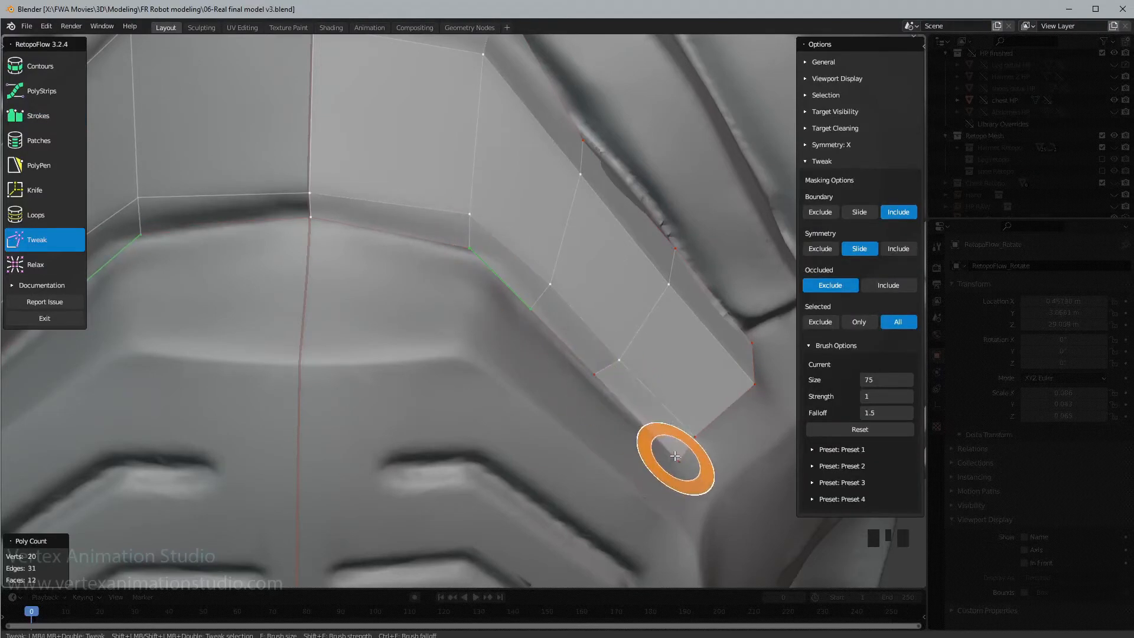
pyautogui.press('3')
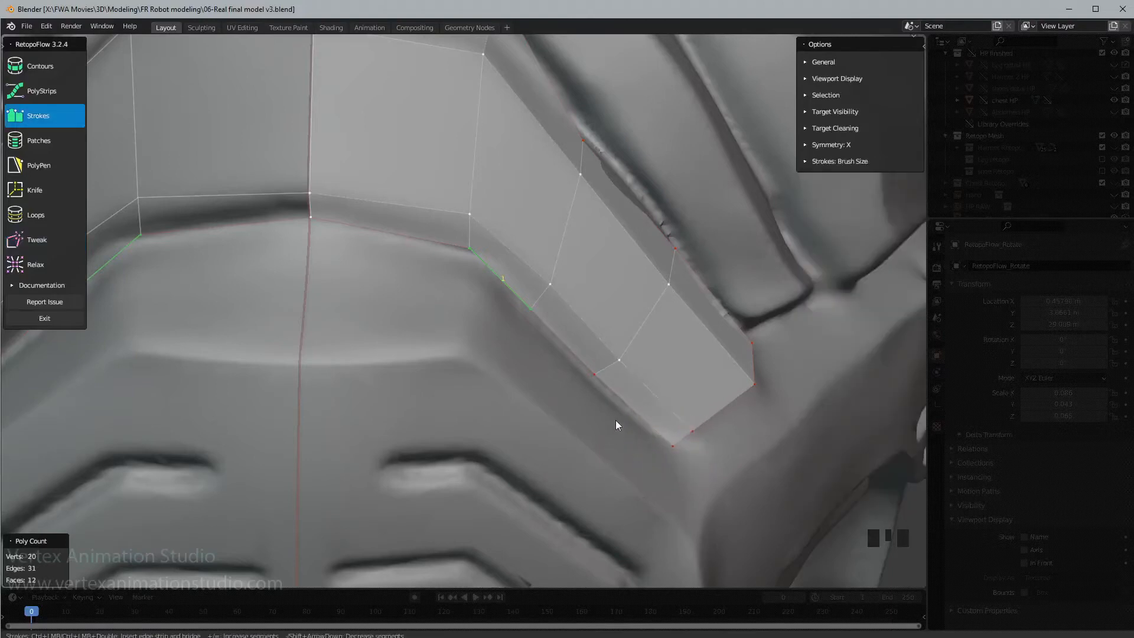
# - Fine-tune the lower edge with Tweak, nudging the vertex on the symmetry line and those along the sloping side
pyautogui.scroll(-2, 644, 412)
pyautogui.moveTo(643, 412)
pyautogui.mouseDown(button='middle')
pyautogui.moveTo(615, 420)
pyautogui.moveTo(652, 402)
pyautogui.mouseUp(button='middle')
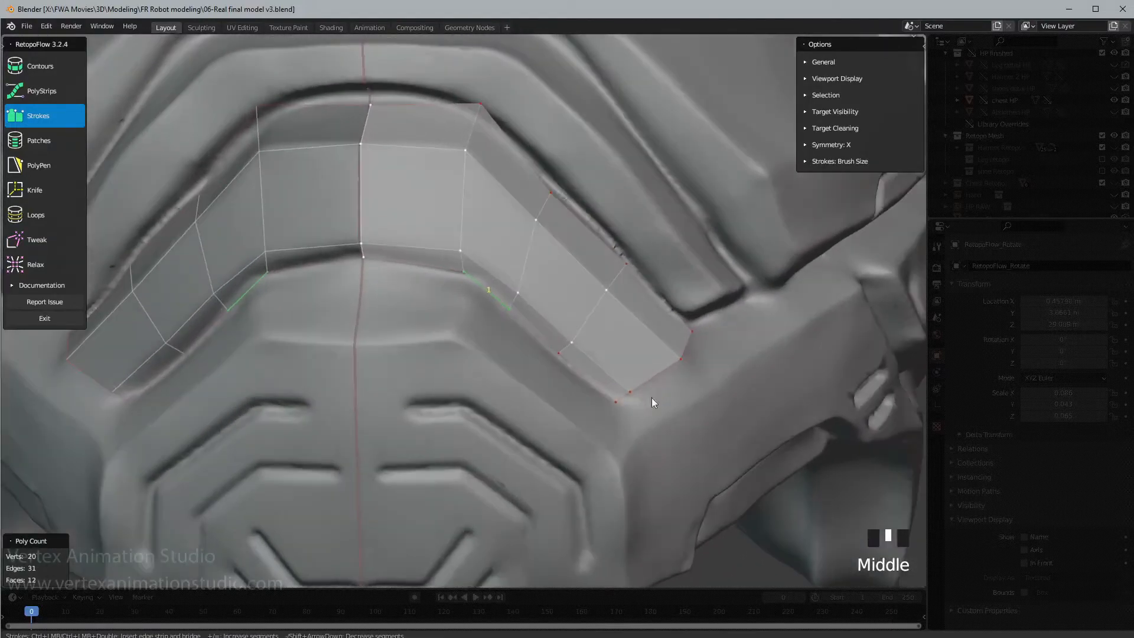
pyautogui.scroll(2, 467, 277)
pyautogui.press('t')
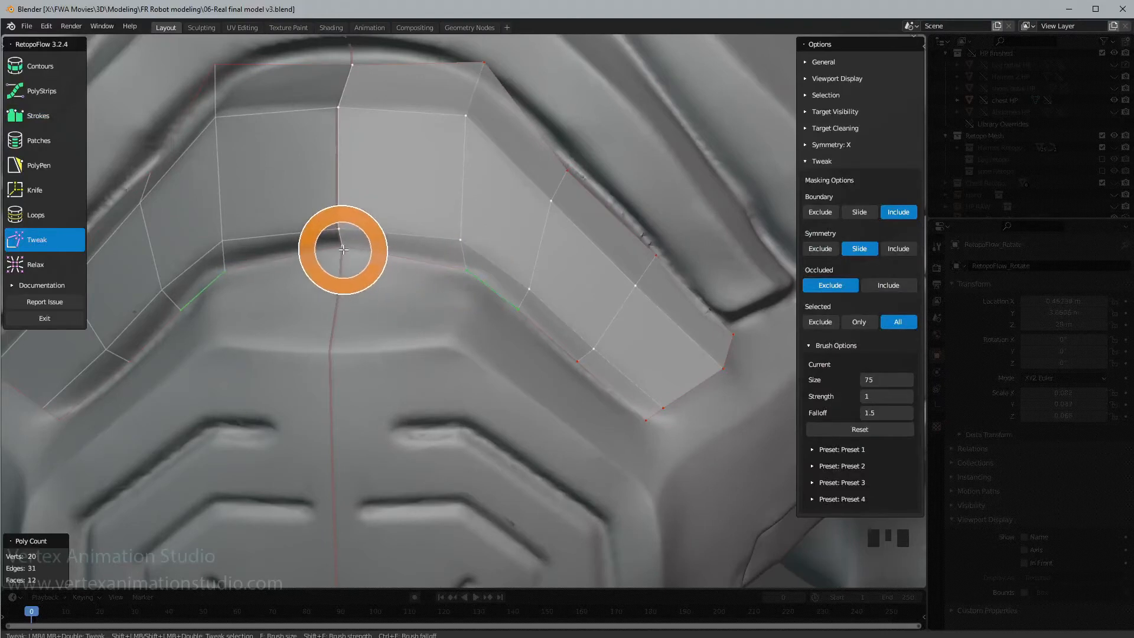
pyautogui.moveTo(342, 254); pyautogui.dragTo(343, 258)
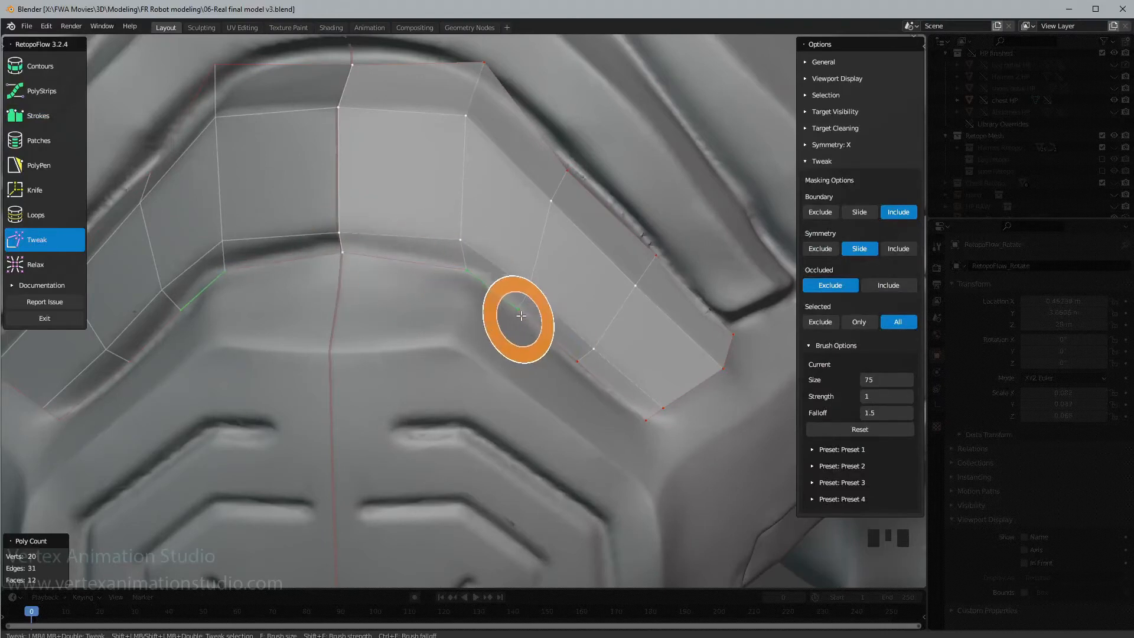
pyautogui.moveTo(520, 315); pyautogui.dragTo(519, 310)
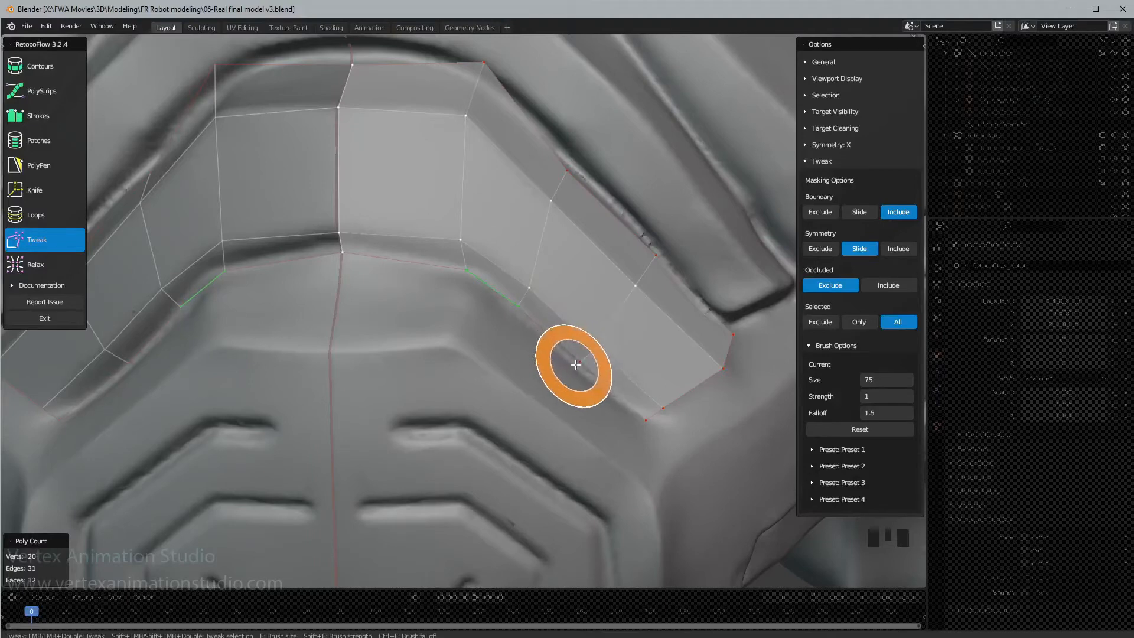
pyautogui.moveTo(575, 367); pyautogui.dragTo(578, 367)
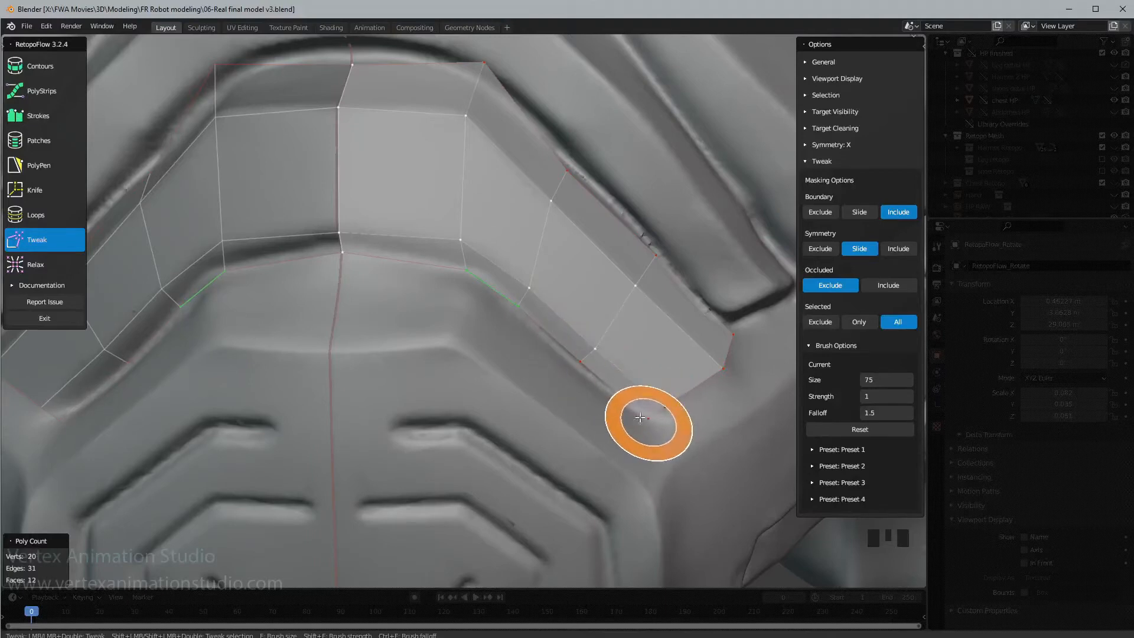
pyautogui.press('3')
# - Refine the lower edge's symmetry-line and bend vertices against the groove rim, ending in the Strokes tool
pyautogui.moveTo(646, 425); pyautogui.dragTo(564, 361, button='middle')
pyautogui.keyDown('shift'); pyautogui.moveTo(387, 252); pyautogui.dragTo(399, 293, button='middle'); pyautogui.keyUp('shift')
pyautogui.press('8')
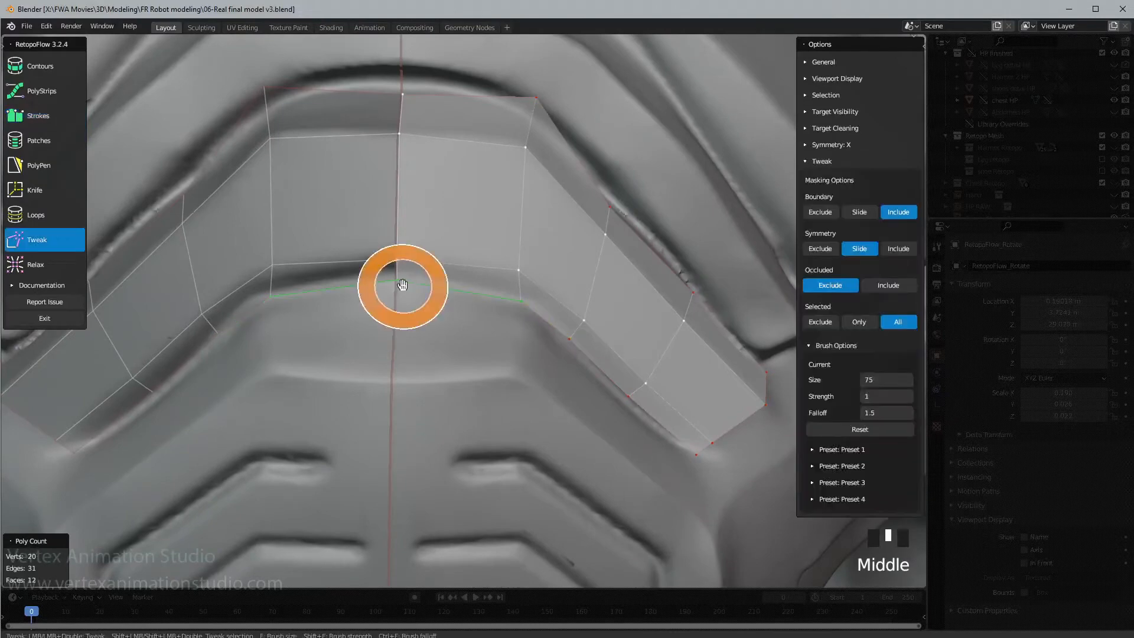
pyautogui.press('3')
pyautogui.press('8')
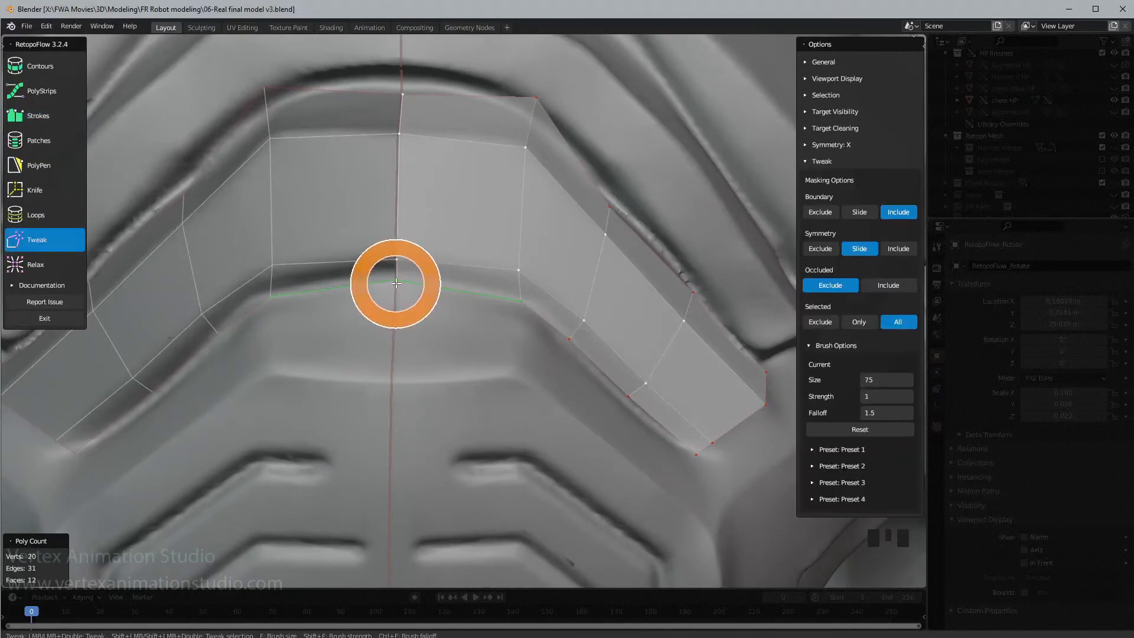
pyautogui.press('3')
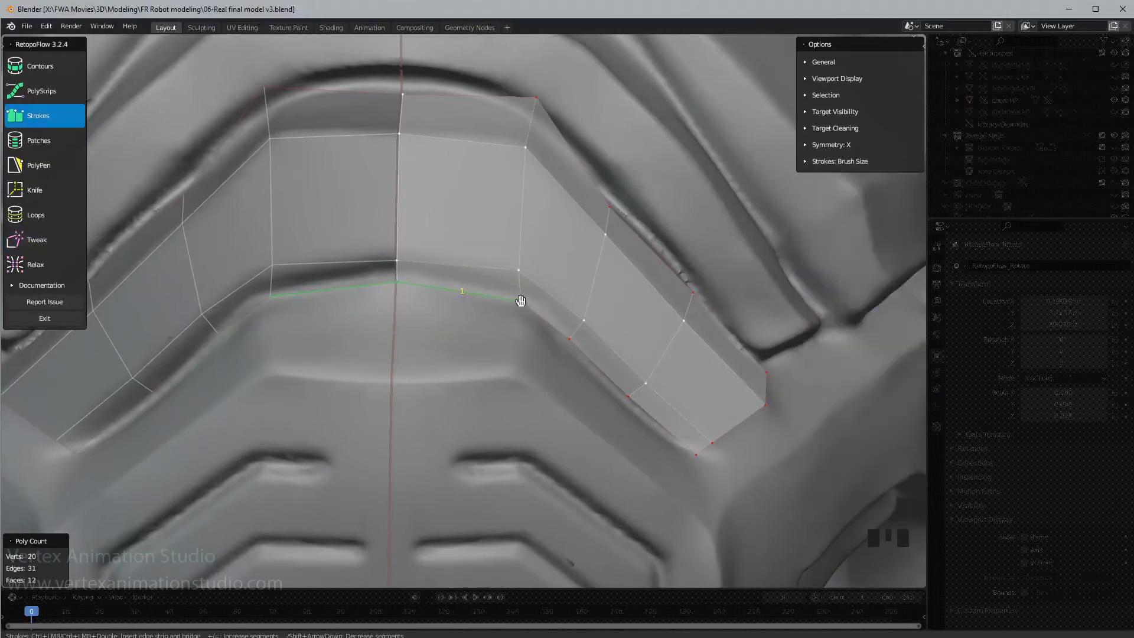
pyautogui.press('8')
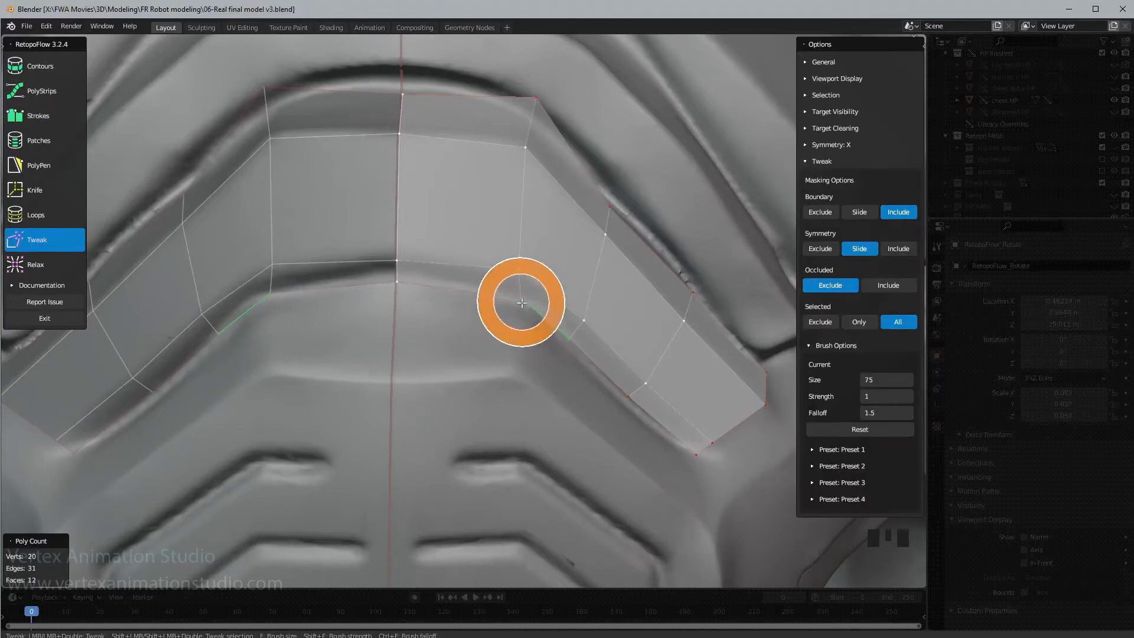
pyautogui.press('3')
# - Select the lower edge loop and stroke along the ridge above the emblem from the symmetry line outward, adding one row of quads
pyautogui.moveTo(552, 357)
pyautogui.mouseDown(button='middle')
pyautogui.moveTo(568, 371)
pyautogui.moveTo(573, 329)
pyautogui.moveTo(585, 373)
pyautogui.moveTo(567, 360)
pyautogui.mouseUp(button='middle')
pyautogui.scroll(-2, 568, 371)
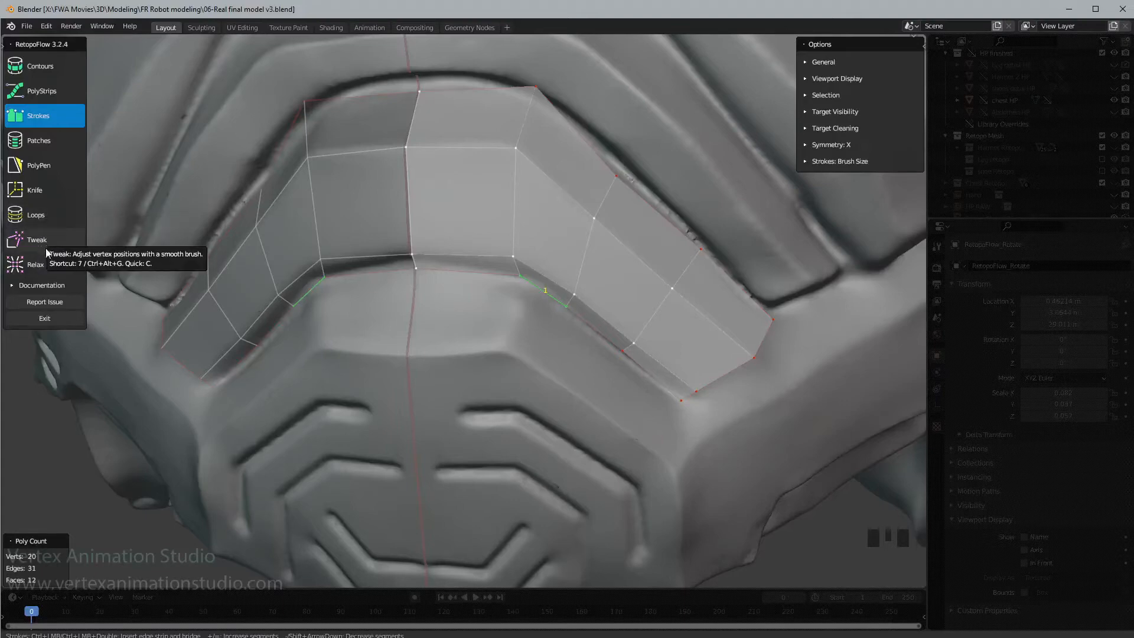
pyautogui.moveTo(702, 317); pyautogui.dragTo(446, 251, button='middle')
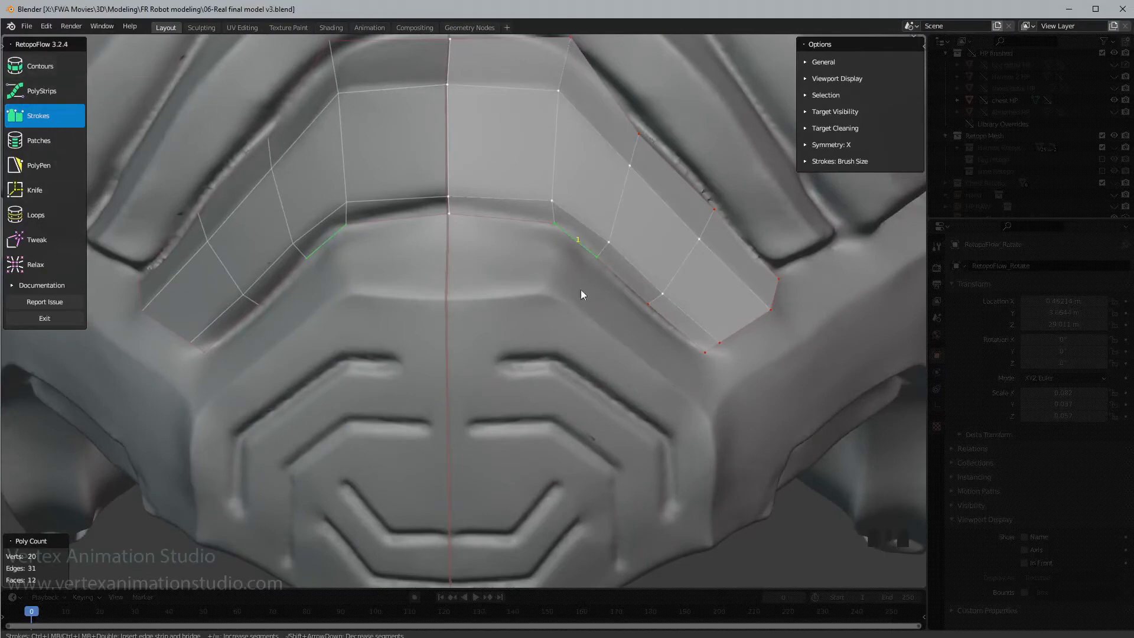
pyautogui.moveTo(580, 290); pyautogui.dragTo(464, 261, button='middle')
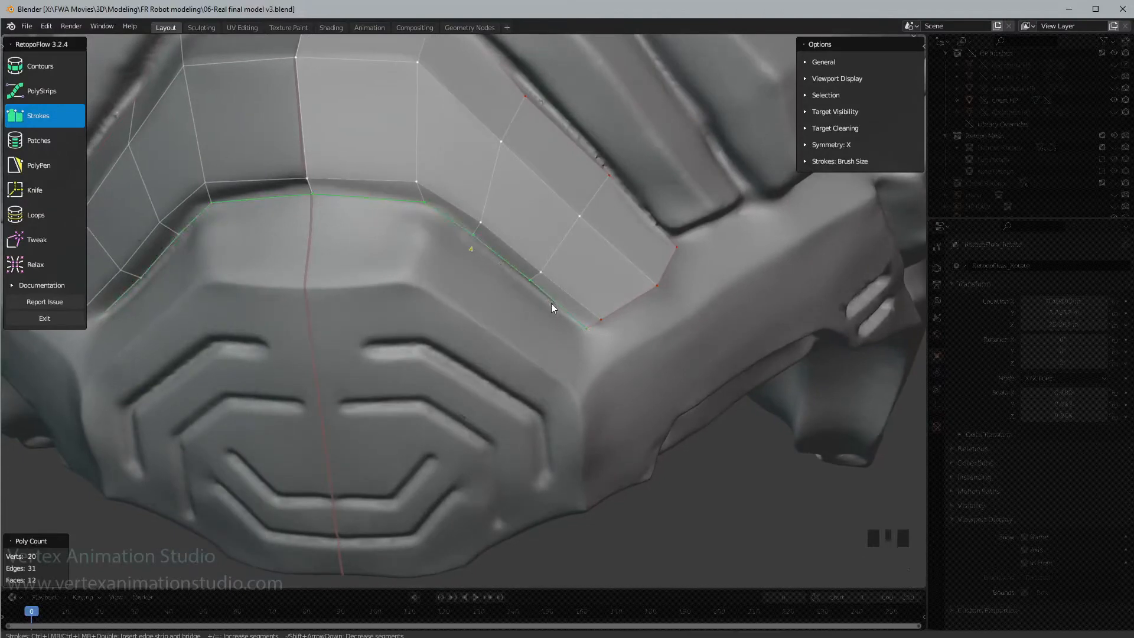
pyautogui.keyDown('shift'); pyautogui.moveTo(551, 303); pyautogui.dragTo(497, 278, button='middle'); pyautogui.keyUp('shift')
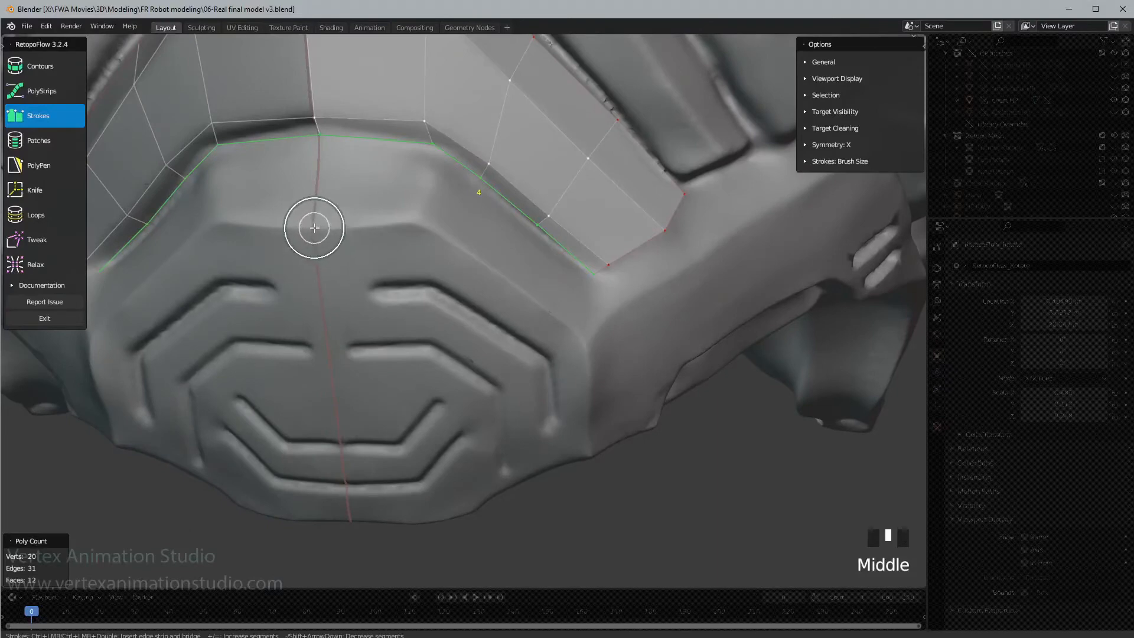
pyautogui.moveTo(314, 228)
pyautogui.mouseDown()
pyautogui.moveTo(413, 227)
pyautogui.moveTo(586, 347)
pyautogui.mouseUp()
pyautogui.moveTo(605, 303)
pyautogui.mouseDown(button='middle')
pyautogui.moveTo(519, 305)
pyautogui.moveTo(575, 289)
pyautogui.moveTo(591, 298)
pyautogui.mouseUp(button='middle')
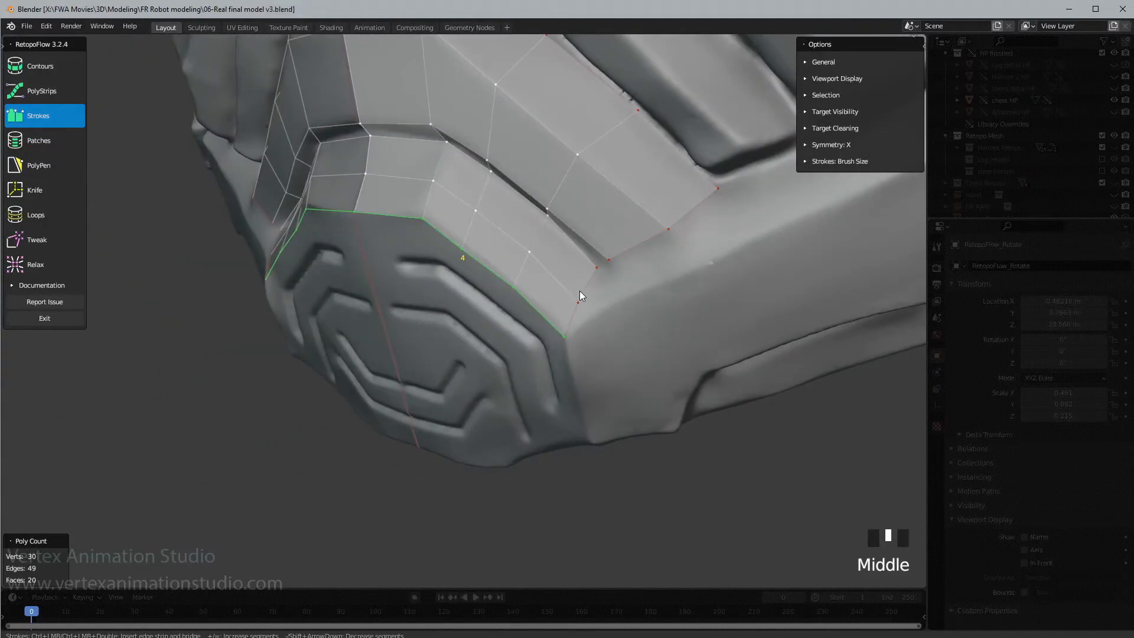
pyautogui.keyDown('shift'); pyautogui.scroll(-1, 580, 291); pyautogui.keyUp('shift')
# - Reduce the strip above the emblem to a single row of quads and adjust its lower edge vertices with Tweak
pyautogui.moveTo(429, 244); pyautogui.dragTo(461, 243, button='middle')
pyautogui.moveTo(546, 297); pyautogui.dragTo(556, 278, button='middle')
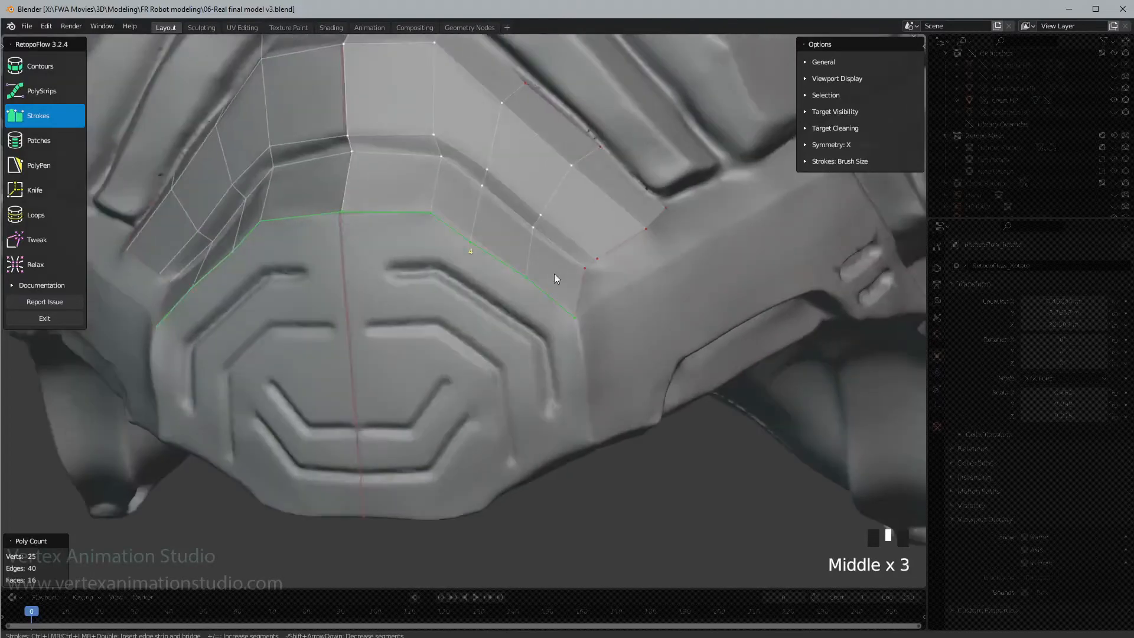
pyautogui.press('8')
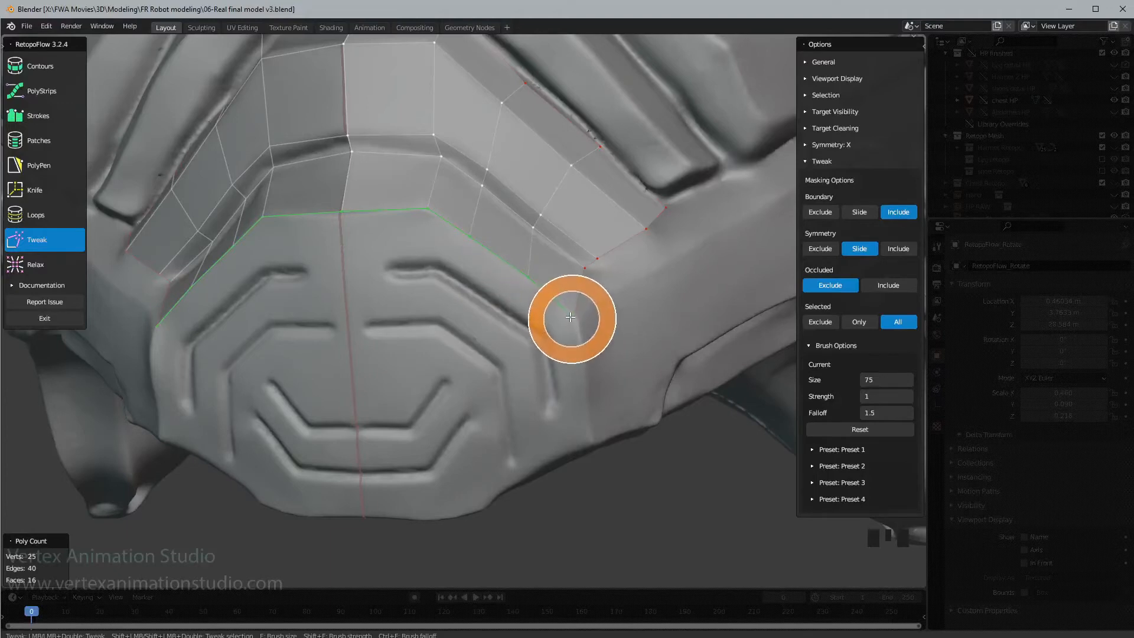
pyautogui.press('3')
# - Select the outer end edge of the strip above the emblem and insert a PolyPen quad joining it to the neighbouring band's corner
pyautogui.moveTo(635, 305); pyautogui.dragTo(546, 310, button='middle')
pyautogui.keyDown('shift'); pyautogui.moveTo(478, 303); pyautogui.dragTo(577, 375, button='middle'); pyautogui.keyUp('shift')
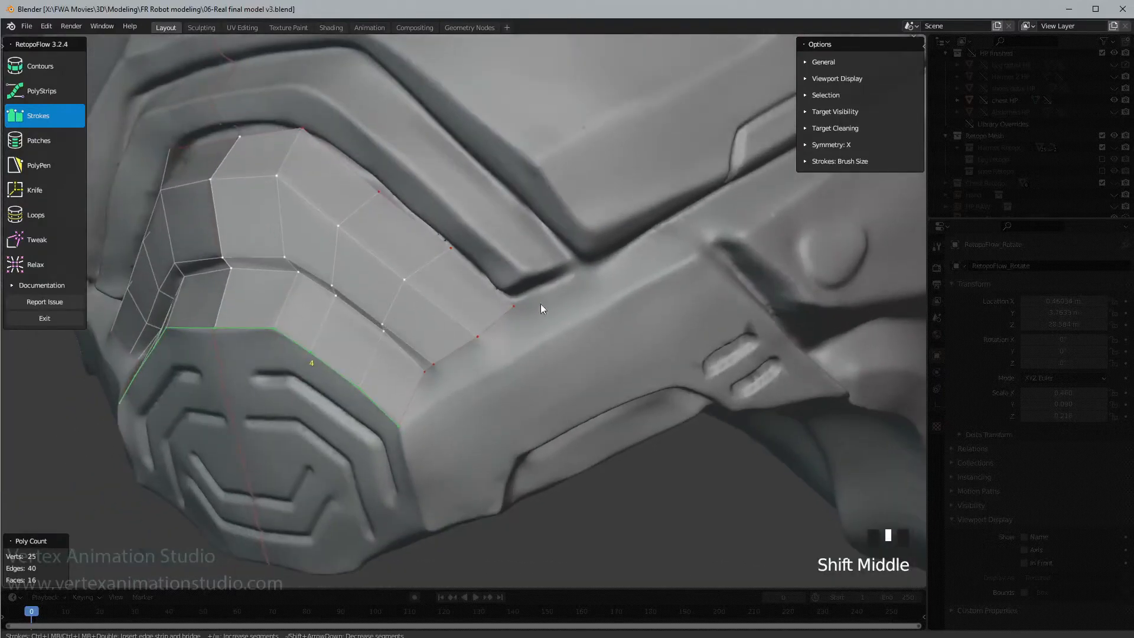
pyautogui.moveTo(541, 307); pyautogui.dragTo(443, 378, button='middle')
pyautogui.moveTo(554, 309); pyautogui.dragTo(438, 373, button='middle')
pyautogui.scroll(2, 514, 339)
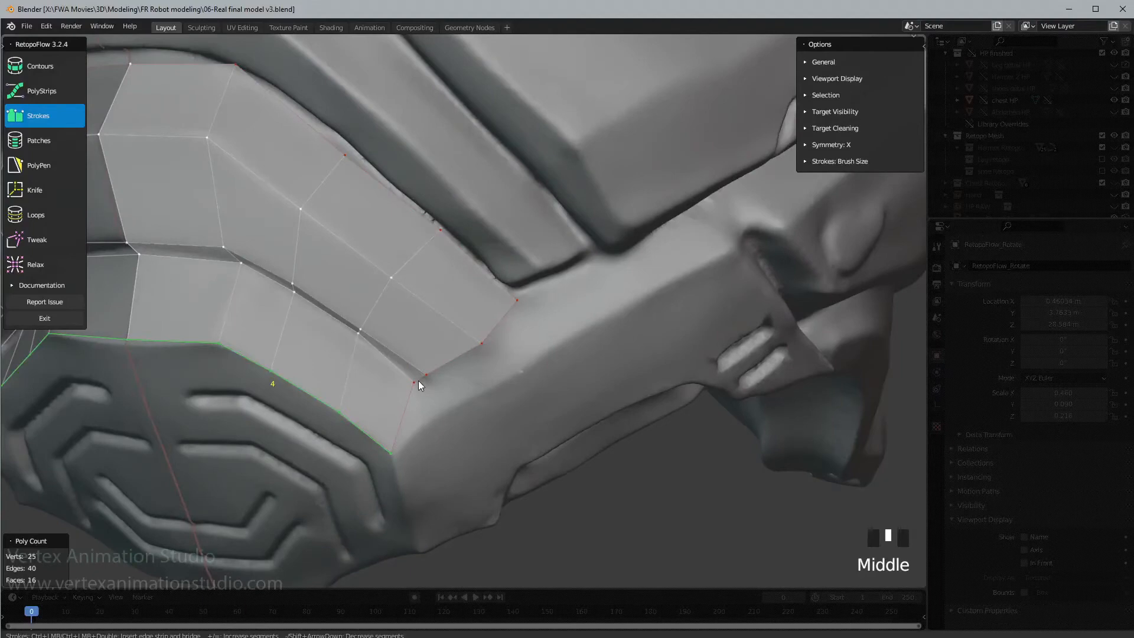
pyautogui.click(441, 371)
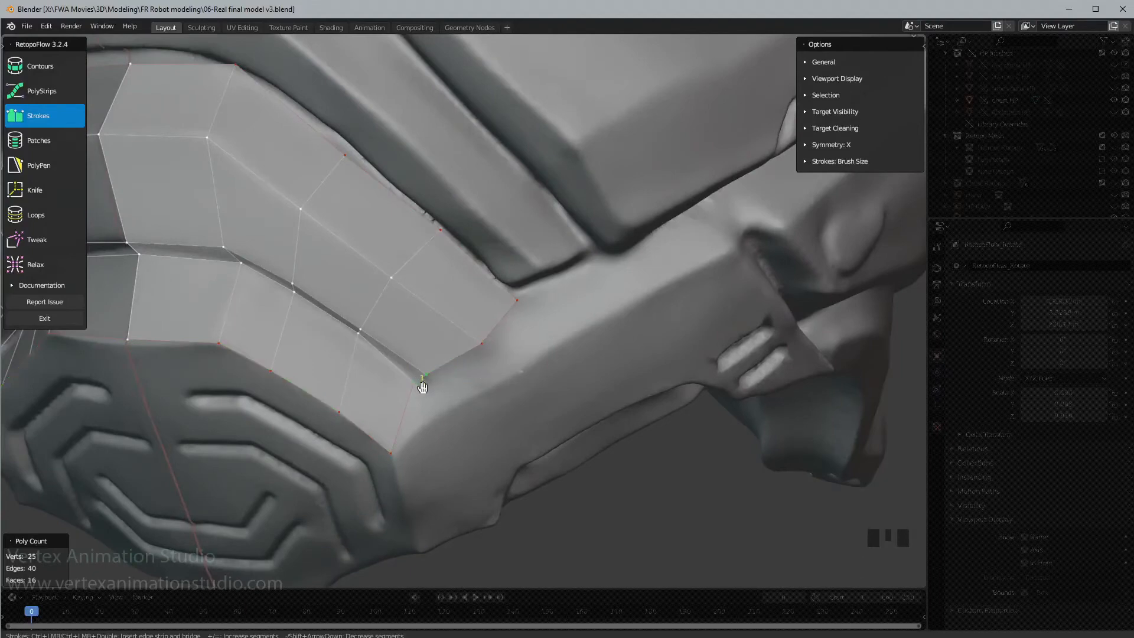
pyautogui.moveTo(417, 384); pyautogui.dragTo(461, 384, button='middle')
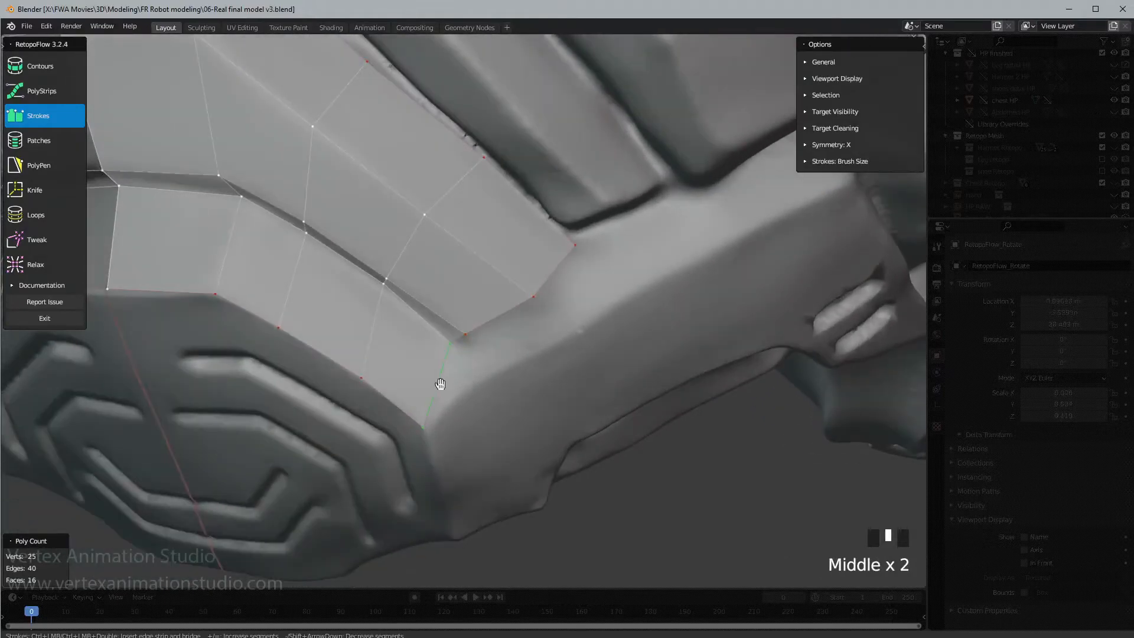
pyautogui.click(440, 386)
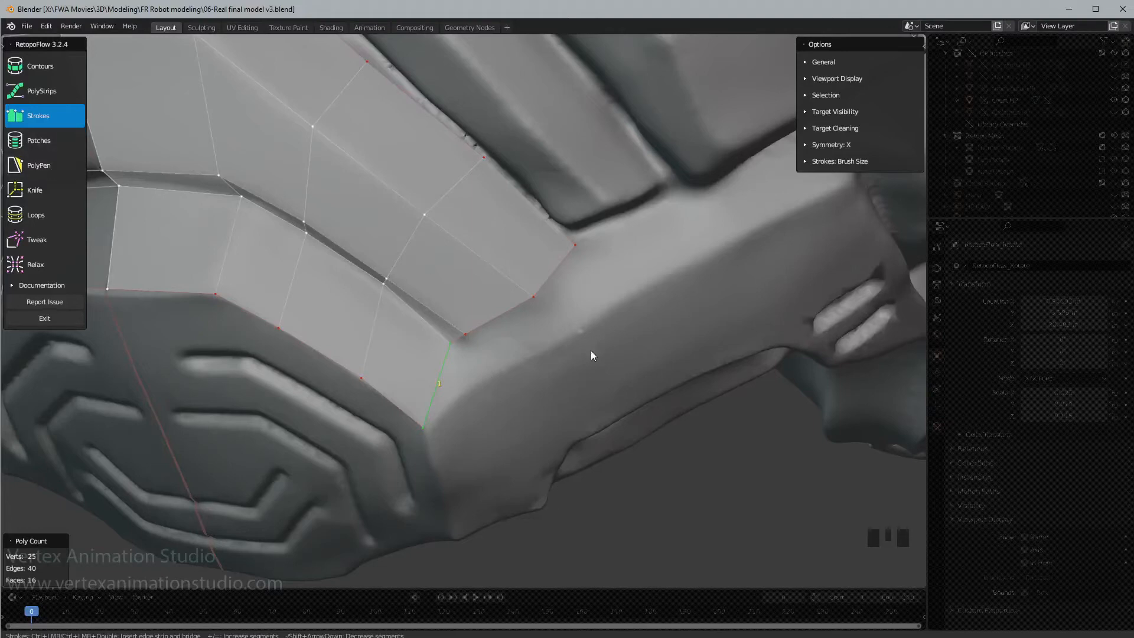
pyautogui.press('5')
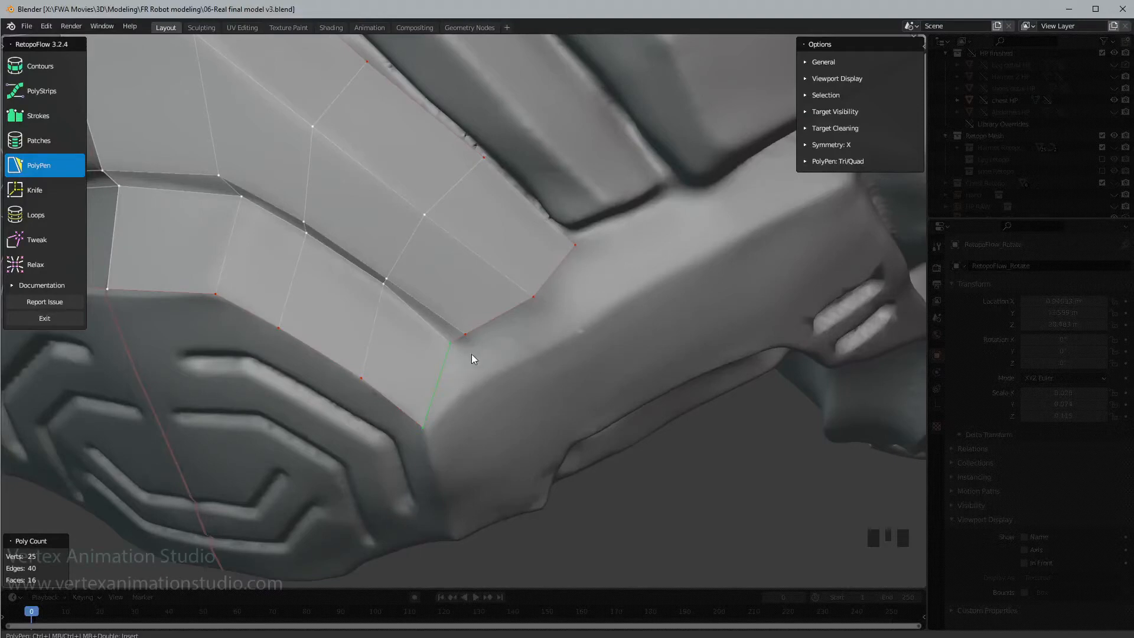
pyautogui.click(469, 338)
pyautogui.click(491, 376)
pyautogui.moveTo(536, 348); pyautogui.dragTo(544, 341, button='middle')
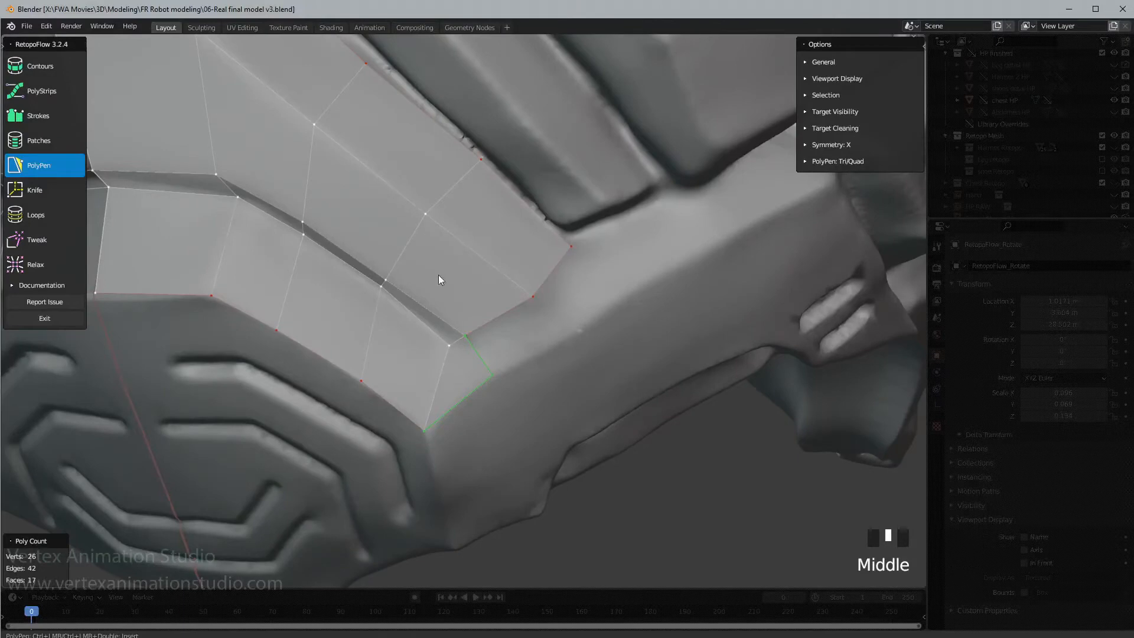
# - Set PolyPen to Quad-Only and insert one quad along the band's first outer end edge, undoing the extra quad beyond it
pyautogui.hotkey('shift', '`')
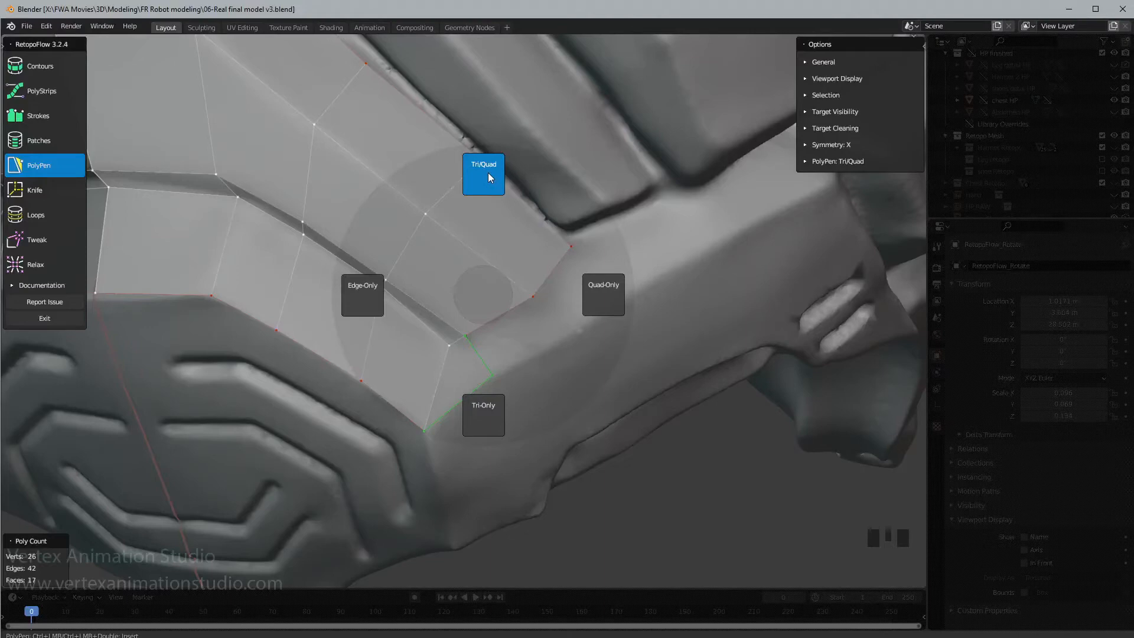
pyautogui.click(599, 302)
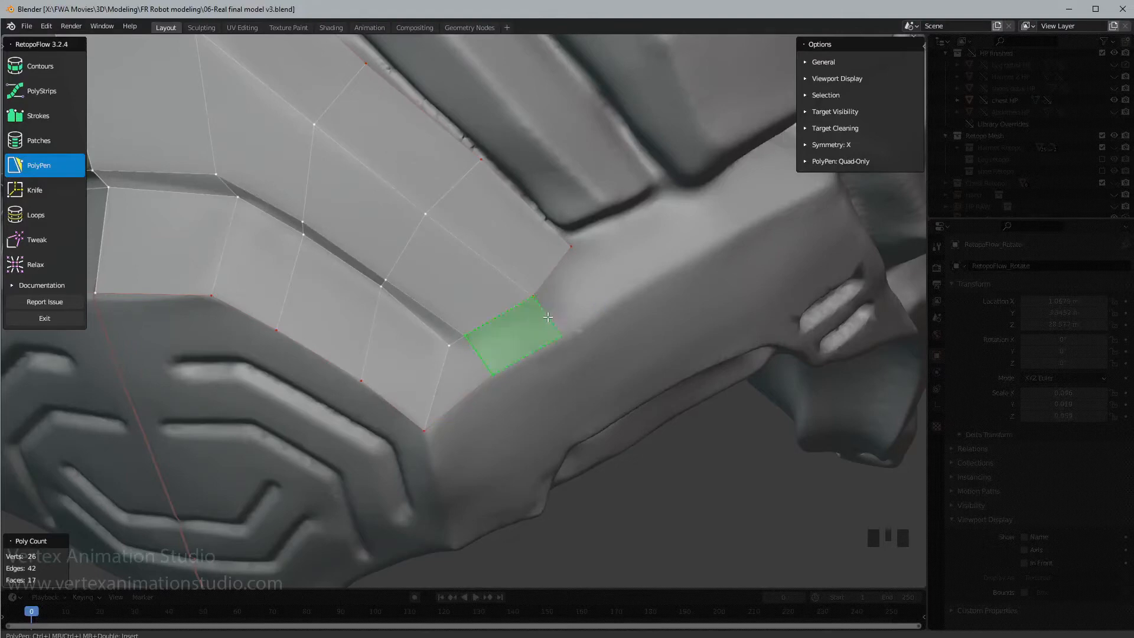
pyautogui.keyDown('ctrl'); pyautogui.click(545, 317); pyautogui.keyUp('ctrl')
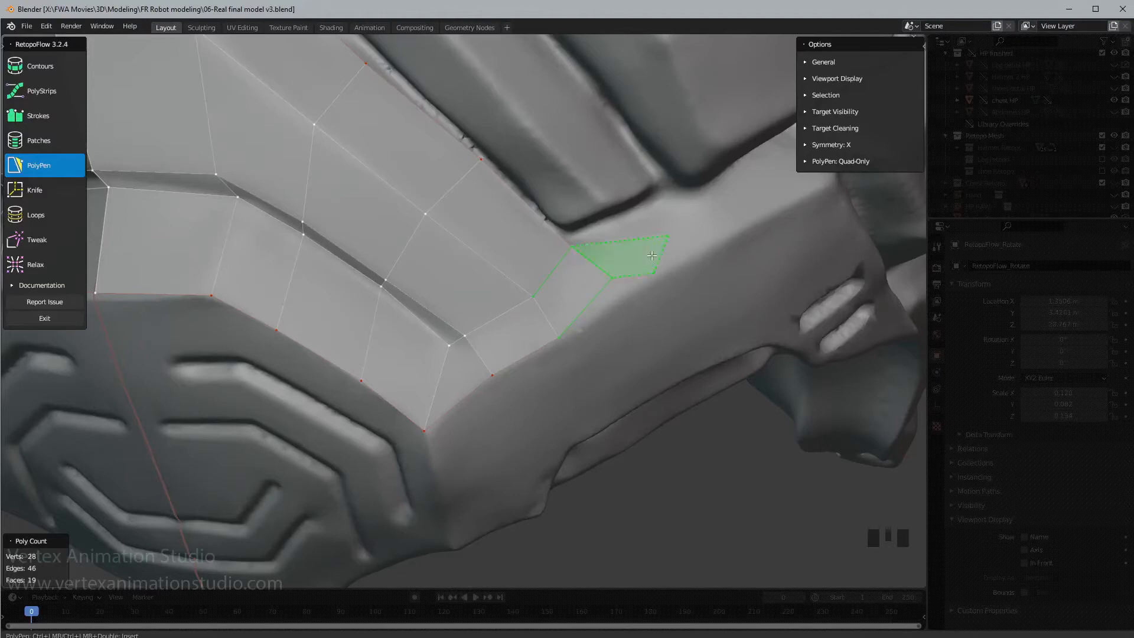
pyautogui.hotkey('ctrl', 'z')
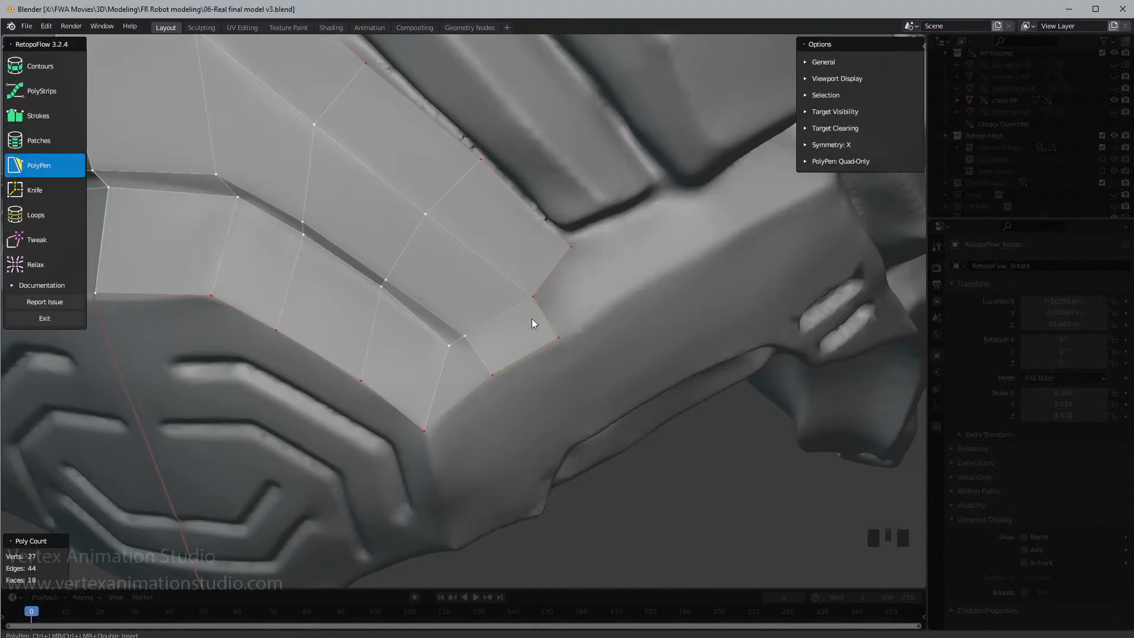
pyautogui.moveTo(516, 325); pyautogui.dragTo(495, 338, button='middle')
pyautogui.scroll(-2, 582, 320)
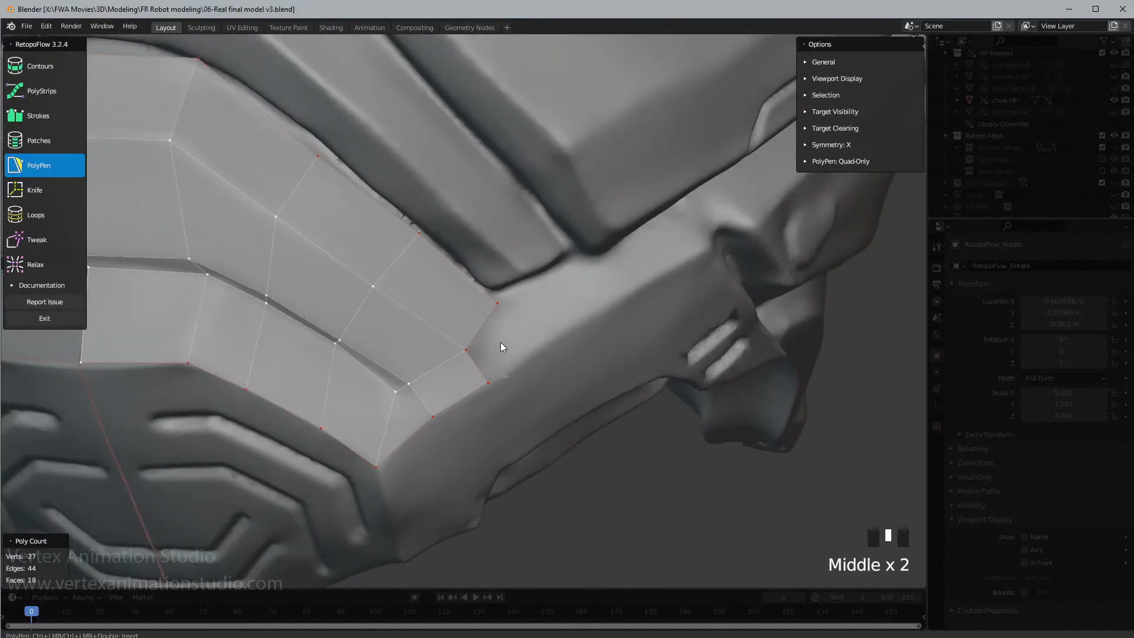
# - Set PolyPen's insert mode back to Tri/Quad
pyautogui.press('q')
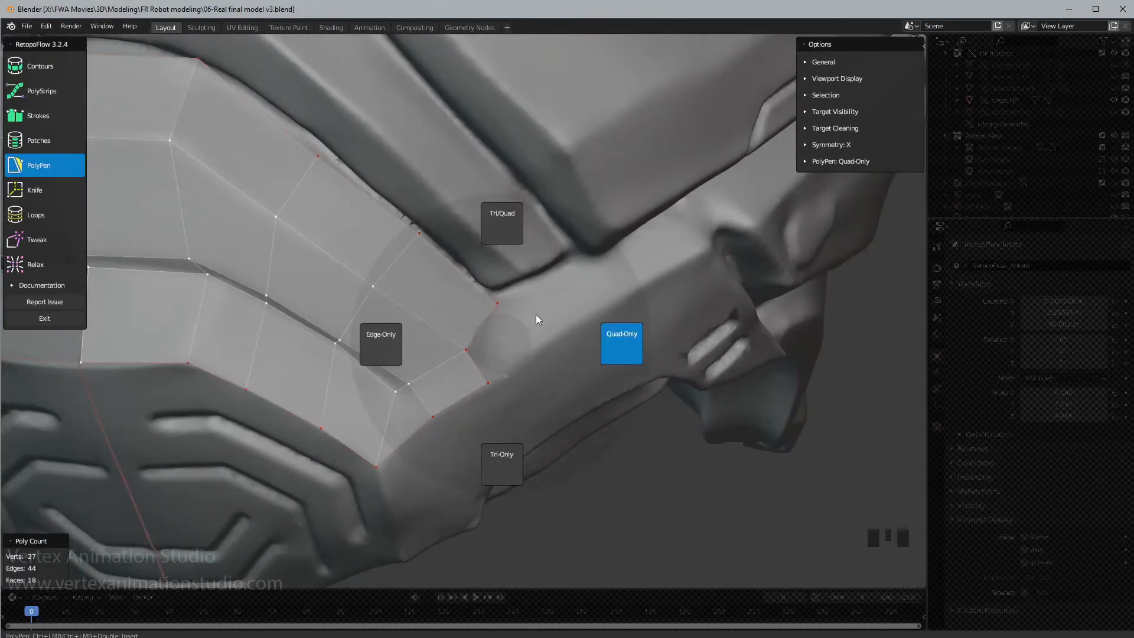
pyautogui.click(520, 228)
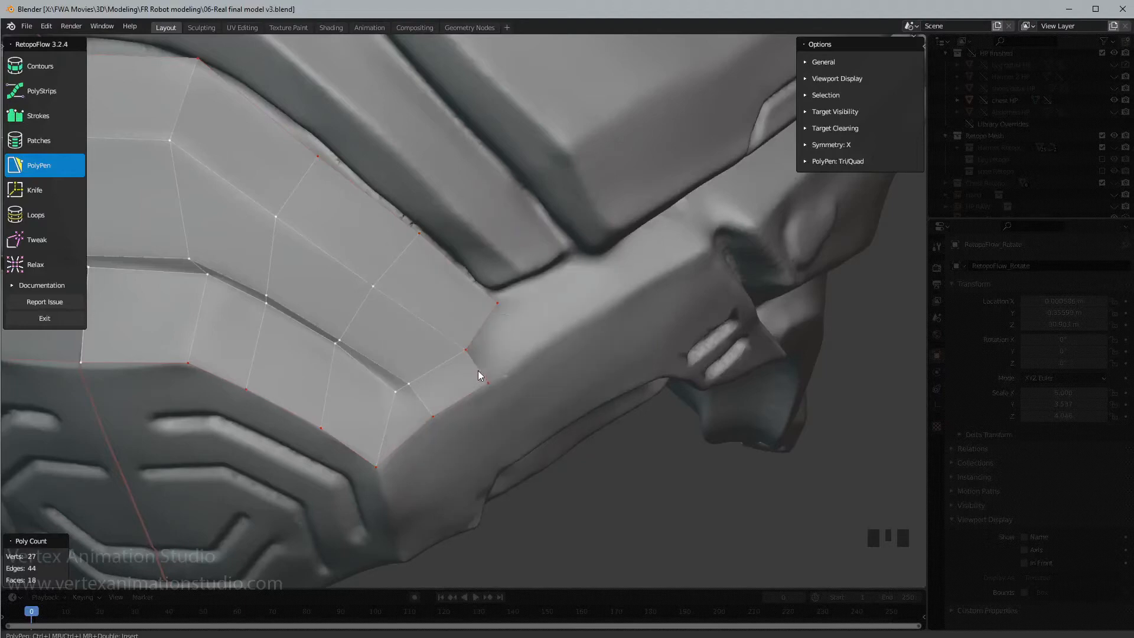
pyautogui.moveTo(513, 358); pyautogui.dragTo(539, 362, button='middle')
pyautogui.keyDown('ctrl'); pyautogui.click(502, 297); pyautogui.keyUp('ctrl')
pyautogui.keyDown('ctrl'); pyautogui.click(557, 338); pyautogui.keyUp('ctrl')
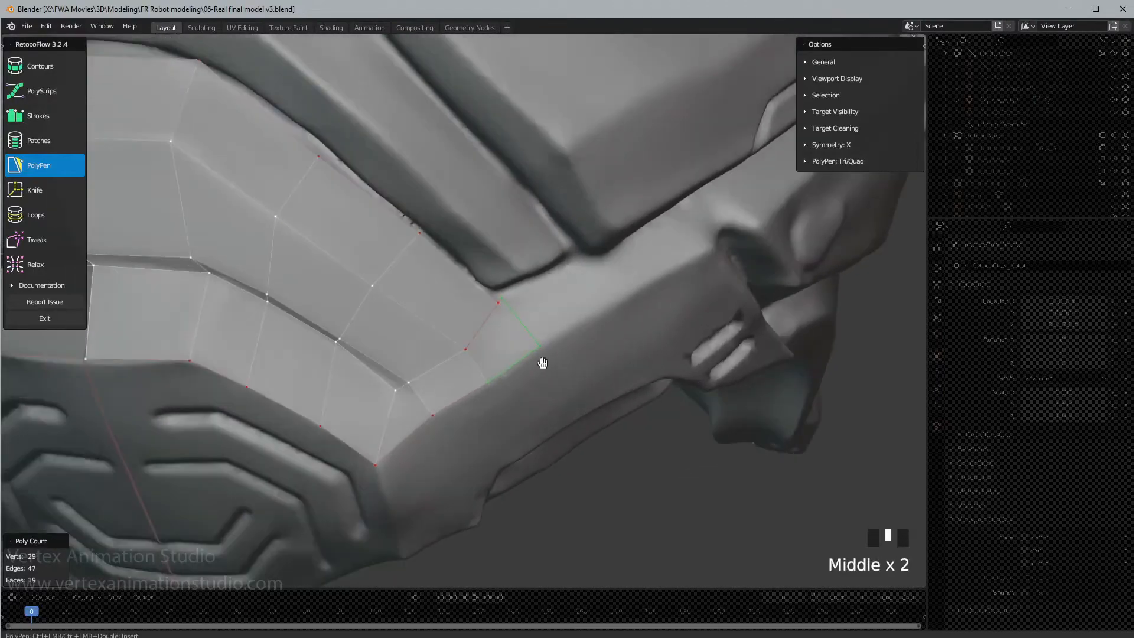
pyautogui.scroll(1, 523, 315)
pyautogui.scroll(1, 523, 315)
pyautogui.hotkey('ctrl', 'z')
pyautogui.hotkey('ctrl', 'z')
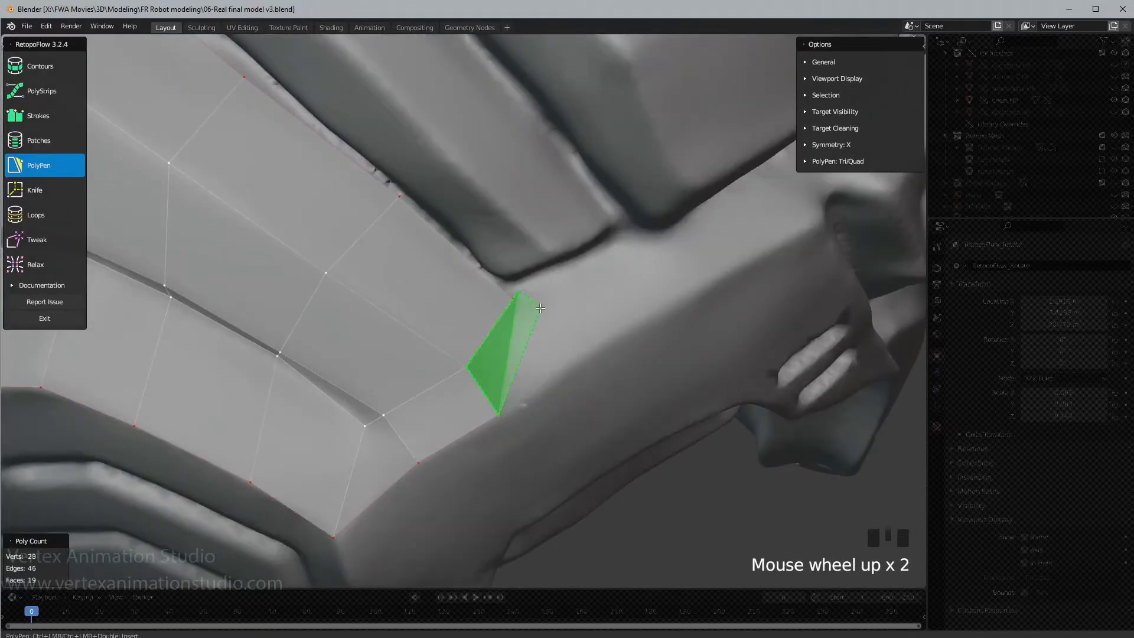
# - Insert a PolyPen quad along the band's remaining outer end edge, placing its new corner on the side panel's ridge
pyautogui.keyDown('ctrl'); pyautogui.click(512, 302); pyautogui.keyUp('ctrl')
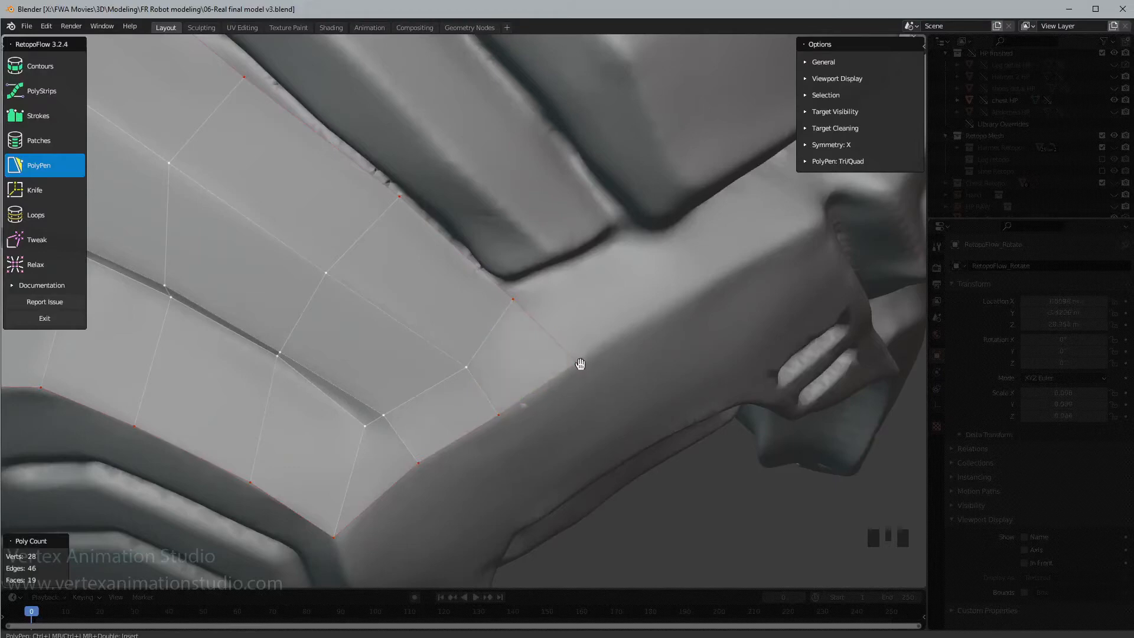
pyautogui.moveTo(585, 395); pyautogui.dragTo(587, 347, button='middle')
pyautogui.scroll(-2, 613, 378)
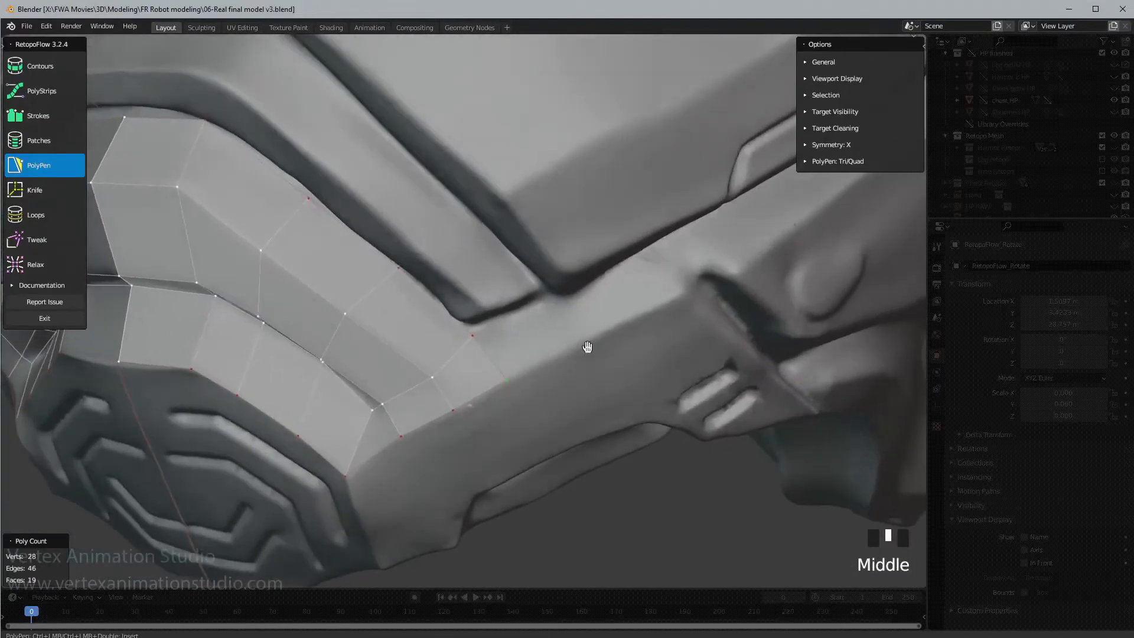
pyautogui.moveTo(531, 384)
pyautogui.keyDown('shift'); pyautogui.mouseDown(button='middle')
pyautogui.moveTo(547, 388)
pyautogui.moveTo(522, 393)
pyautogui.moveTo(531, 378)
pyautogui.mouseUp(button='middle'); pyautogui.keyUp('shift')
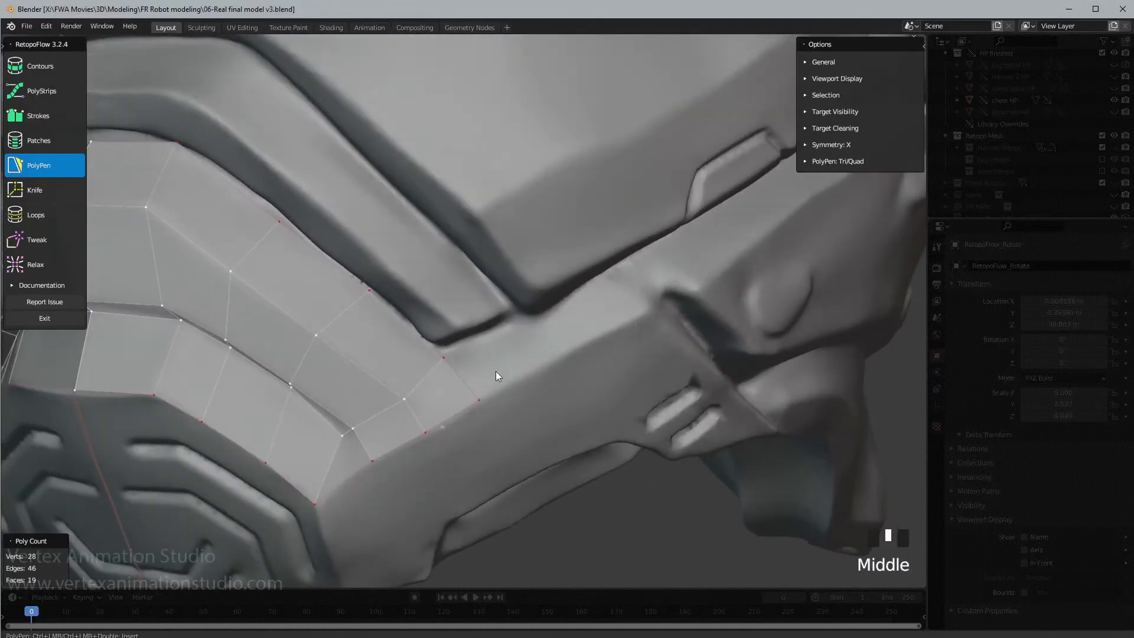
# - With Strokes, trace the side ridge outward from the last quad, then the groove edge above it, adding three bridged quads
pyautogui.press('3')
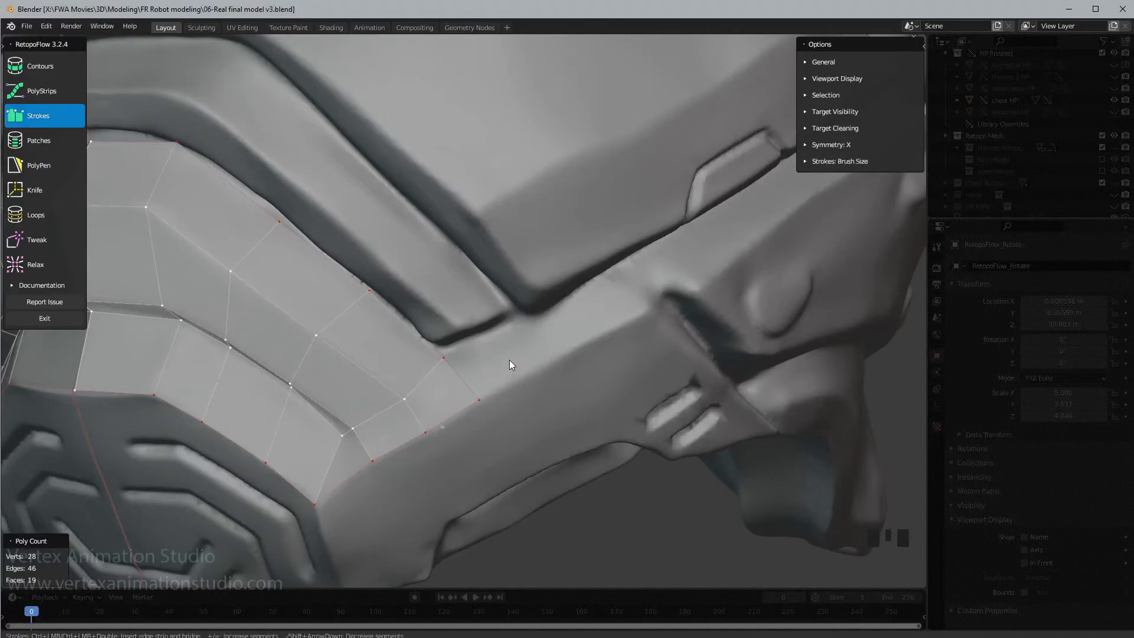
pyautogui.moveTo(480, 400); pyautogui.dragTo(498, 394)
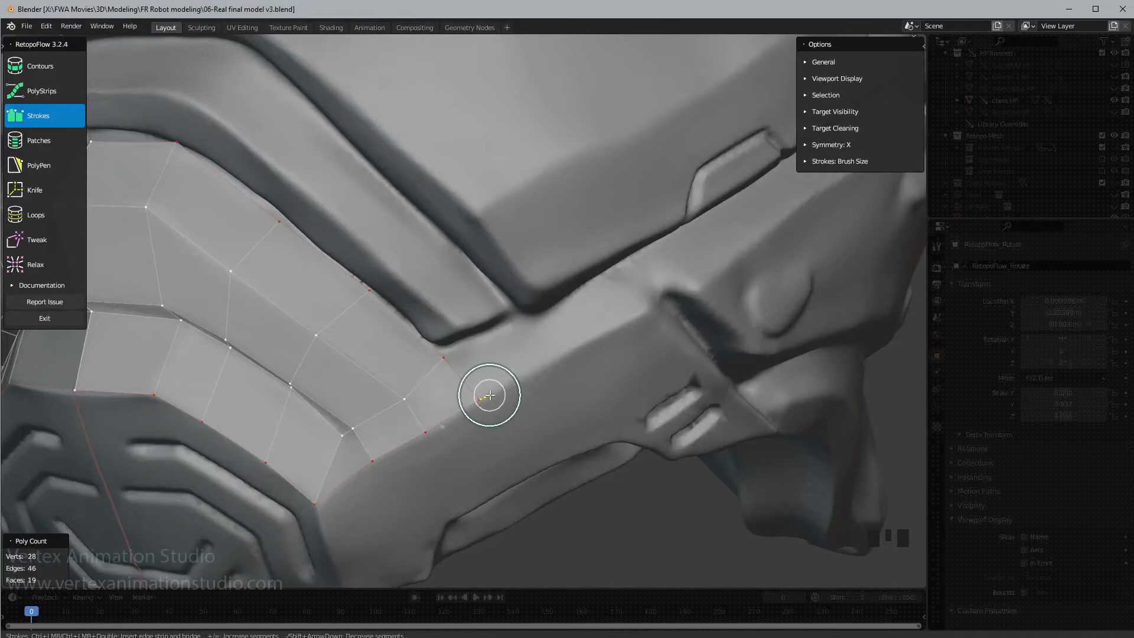
pyautogui.moveTo(490, 394); pyautogui.dragTo(648, 308)
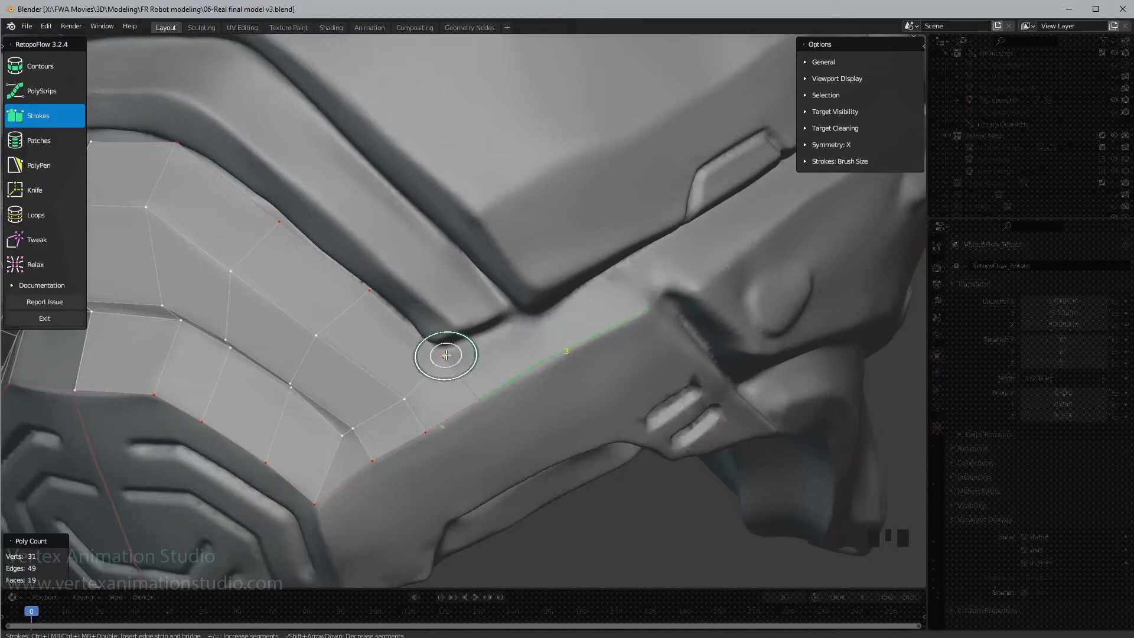
pyautogui.moveTo(446, 355)
pyautogui.mouseDown()
pyautogui.moveTo(476, 329)
pyautogui.moveTo(621, 271)
pyautogui.mouseUp()
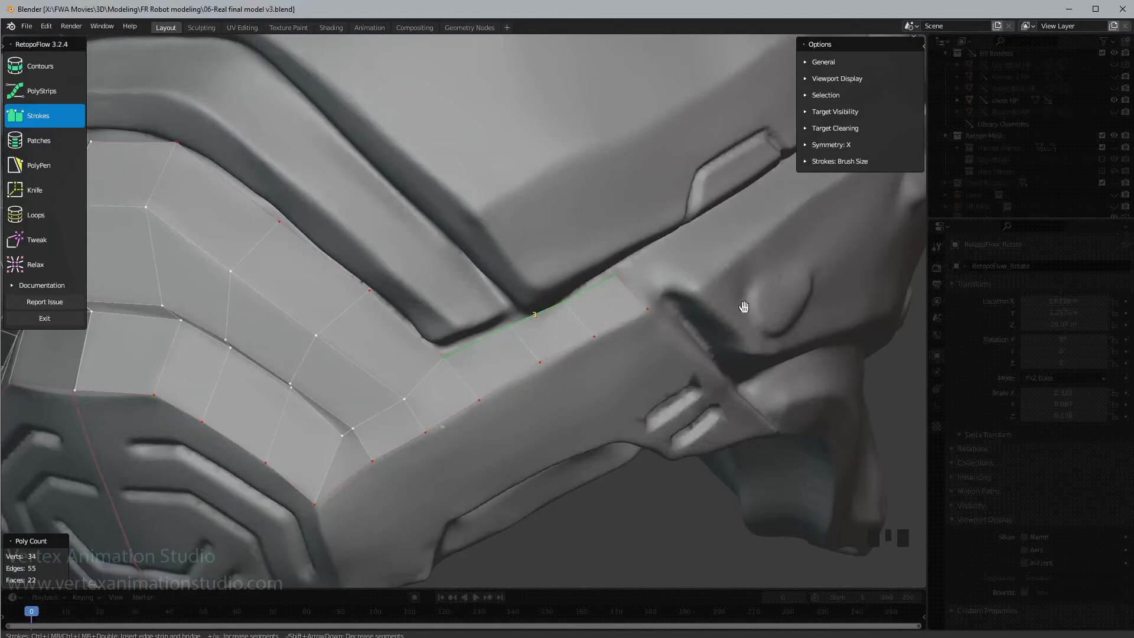
# - Nudge the new strip's upper edge vertices along the groove with Tweak and return to Strokes
pyautogui.moveTo(749, 303)
pyautogui.mouseDown(button='middle')
pyautogui.moveTo(724, 323)
pyautogui.moveTo(727, 313)
pyautogui.moveTo(686, 309)
pyautogui.moveTo(696, 319)
pyautogui.moveTo(589, 362)
pyautogui.mouseUp(button='middle')
pyautogui.scroll(2, 718, 327)
pyautogui.press('t')
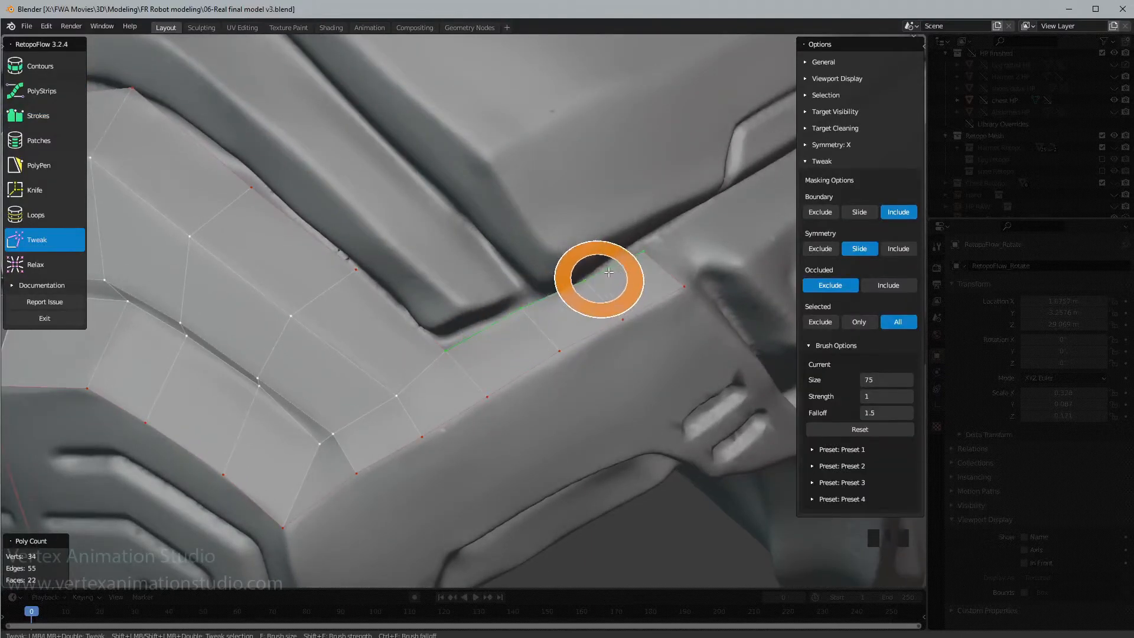
pyautogui.press('3')
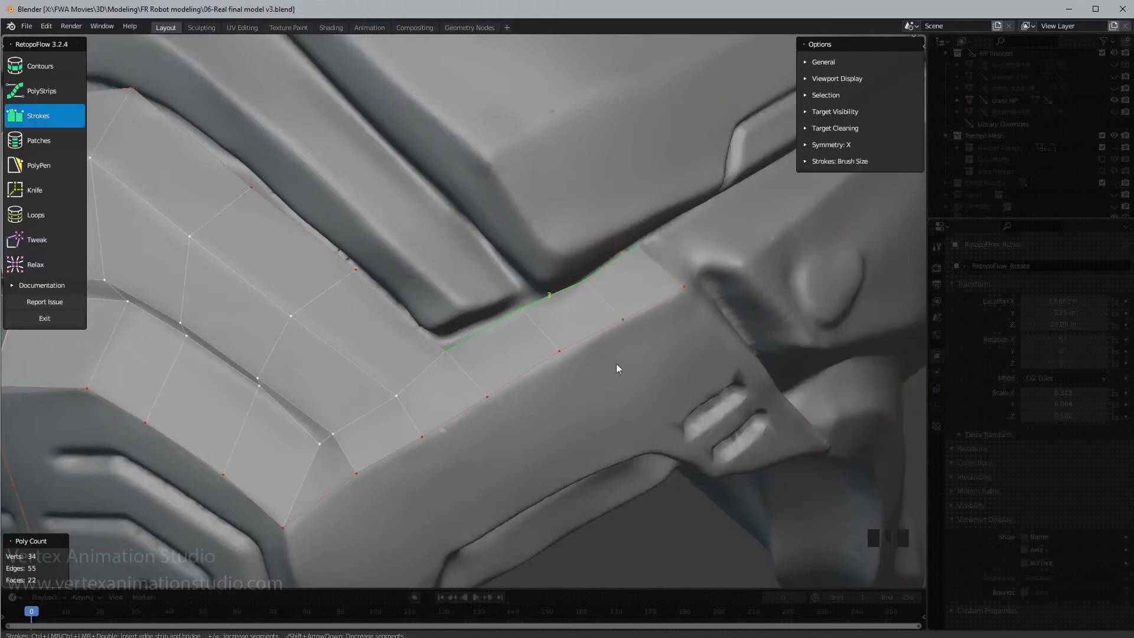
# - Select the six-edge ridge loop and stroke across the side panel from beside the emblem outward, adding two rows of quads
pyautogui.press('c')
pyautogui.moveTo(553, 349); pyautogui.dragTo(558, 352)
pyautogui.keyDown('shift'); pyautogui.moveTo(580, 413); pyautogui.dragTo(567, 372, button='middle'); pyautogui.keyUp('shift')
pyautogui.scroll(-2, 647, 372)
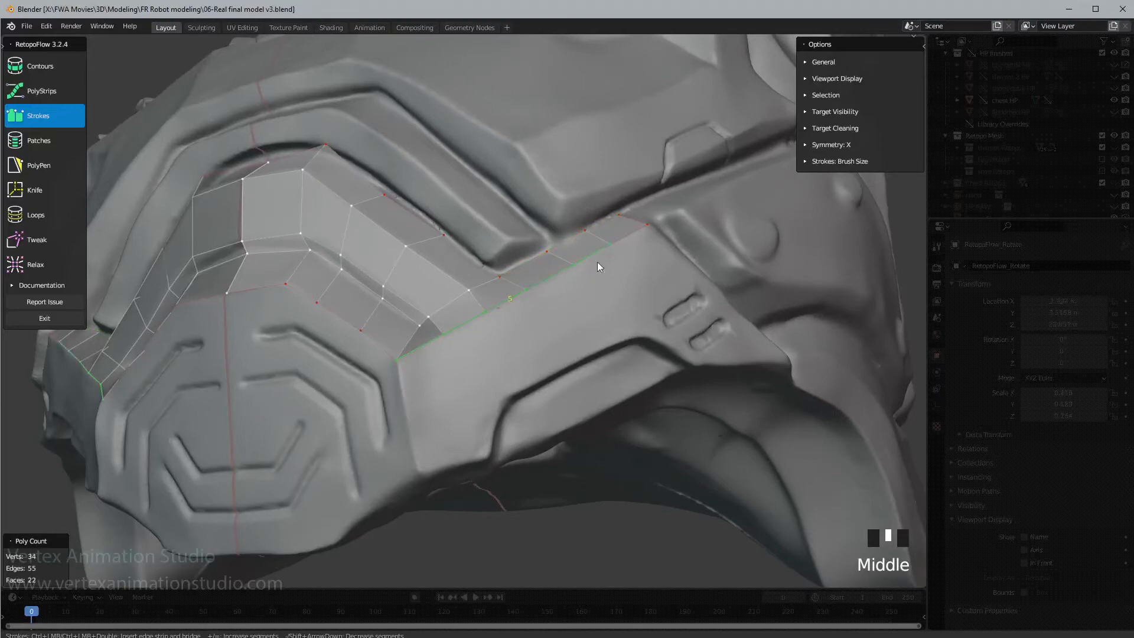
pyautogui.moveTo(598, 263); pyautogui.dragTo(635, 231)
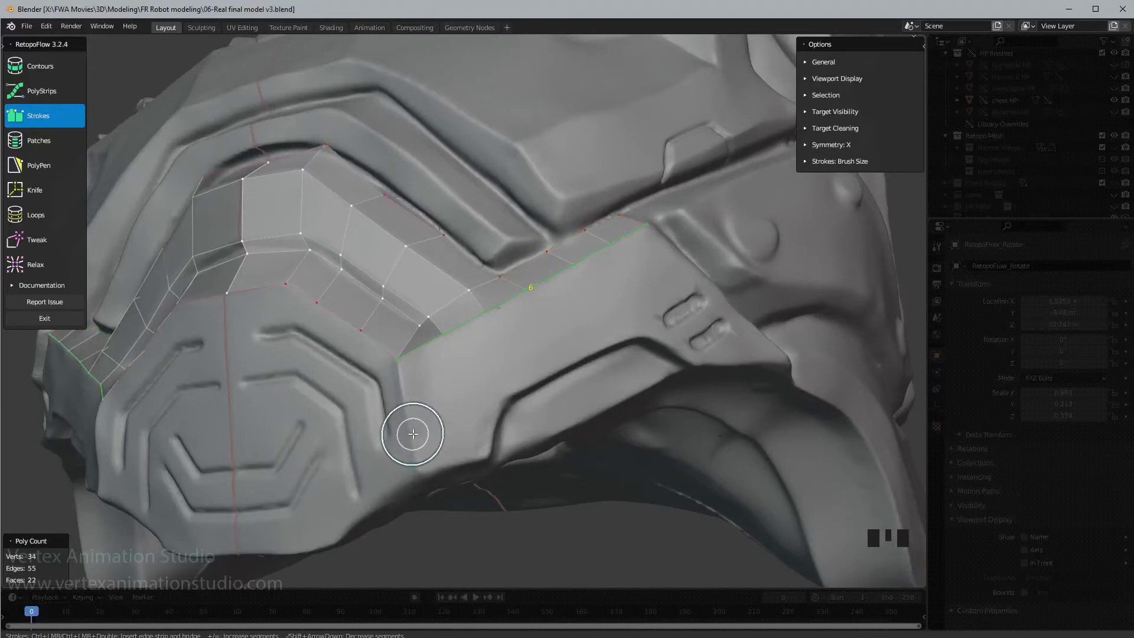
pyautogui.moveTo(413, 435)
pyautogui.mouseDown()
pyautogui.moveTo(519, 392)
pyautogui.moveTo(713, 282)
pyautogui.mouseUp()
# - Adjust the lower edge of the two new side-panel rows with Tweak along the recess's upper groove
pyautogui.moveTo(712, 282)
pyautogui.mouseDown(button='middle')
pyautogui.moveTo(692, 308)
pyautogui.moveTo(598, 356)
pyautogui.mouseUp(button='middle')
pyautogui.scroll(2, 532, 367)
pyautogui.moveTo(519, 373)
pyautogui.keyDown('shift'); pyautogui.mouseDown(button='middle')
pyautogui.moveTo(562, 355)
pyautogui.moveTo(487, 332)
pyautogui.moveTo(508, 379)
pyautogui.moveTo(670, 355)
pyautogui.mouseUp(button='middle'); pyautogui.keyUp('shift')
pyautogui.keyDown('shift'); pyautogui.moveTo(610, 393); pyautogui.dragTo(533, 399, button='middle'); pyautogui.keyUp('shift')
pyautogui.press('8')
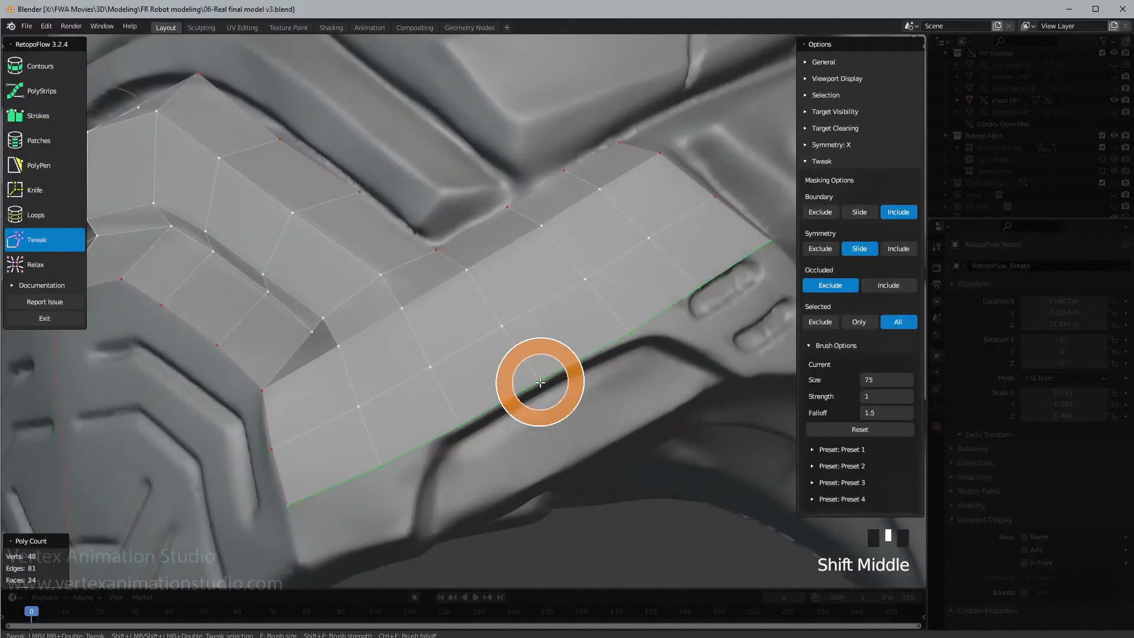
pyautogui.press('3')
pyautogui.keyDown('shift'); pyautogui.moveTo(488, 435); pyautogui.dragTo(505, 401, button='middle'); pyautogui.keyUp('shift')
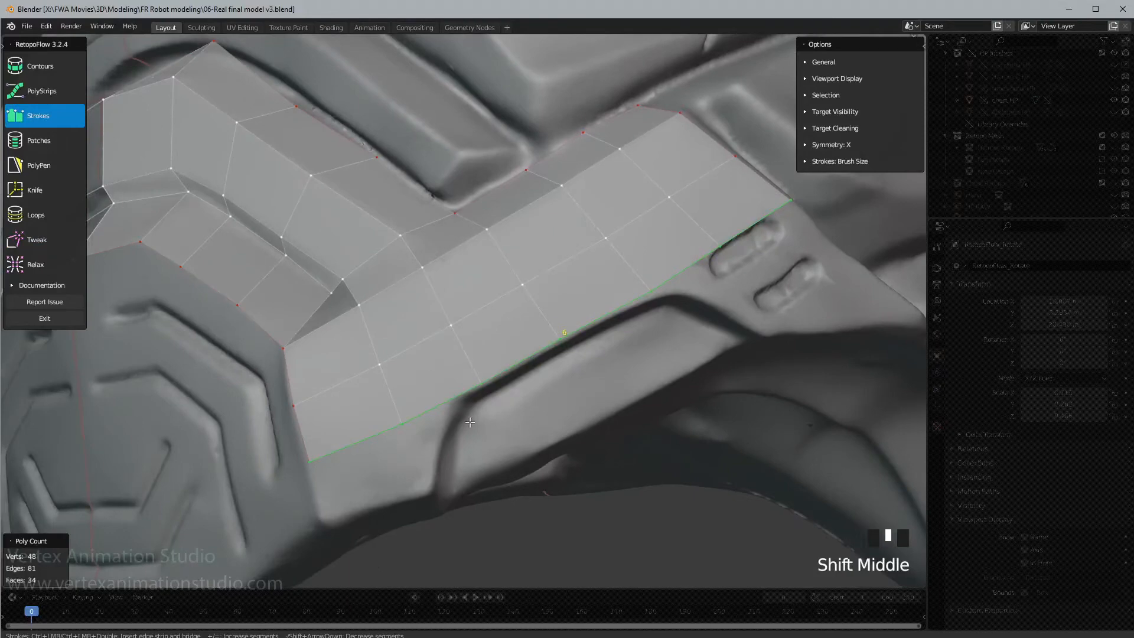
# - Fit the side strip's lower edge vertices with Tweak to the recess corners and the upper vent slot's edge
pyautogui.press('8')
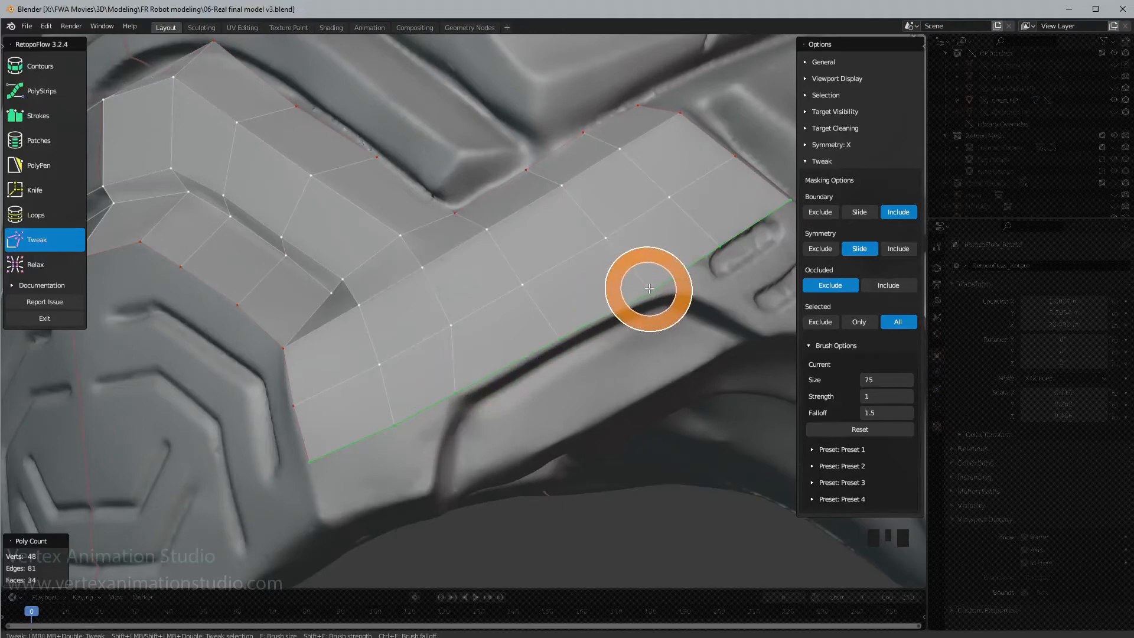
pyautogui.keyDown('shift'); pyautogui.moveTo(686, 286); pyautogui.dragTo(648, 324, button='middle'); pyautogui.keyUp('shift')
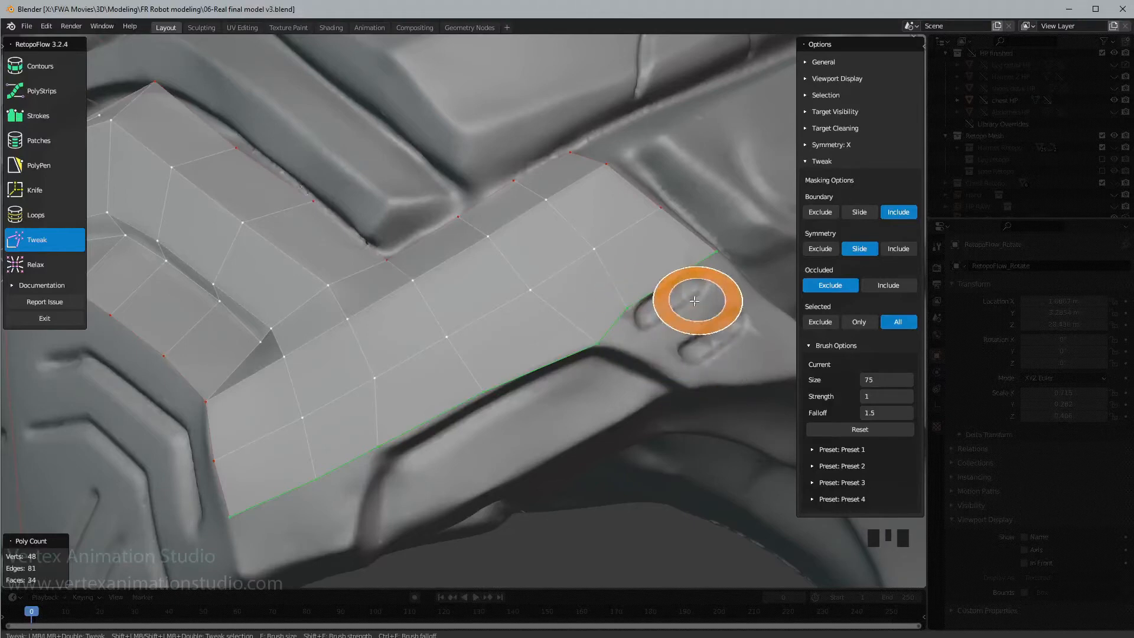
pyautogui.keyDown('shift'); pyautogui.moveTo(694, 300); pyautogui.dragTo(640, 258, button='middle'); pyautogui.keyUp('shift')
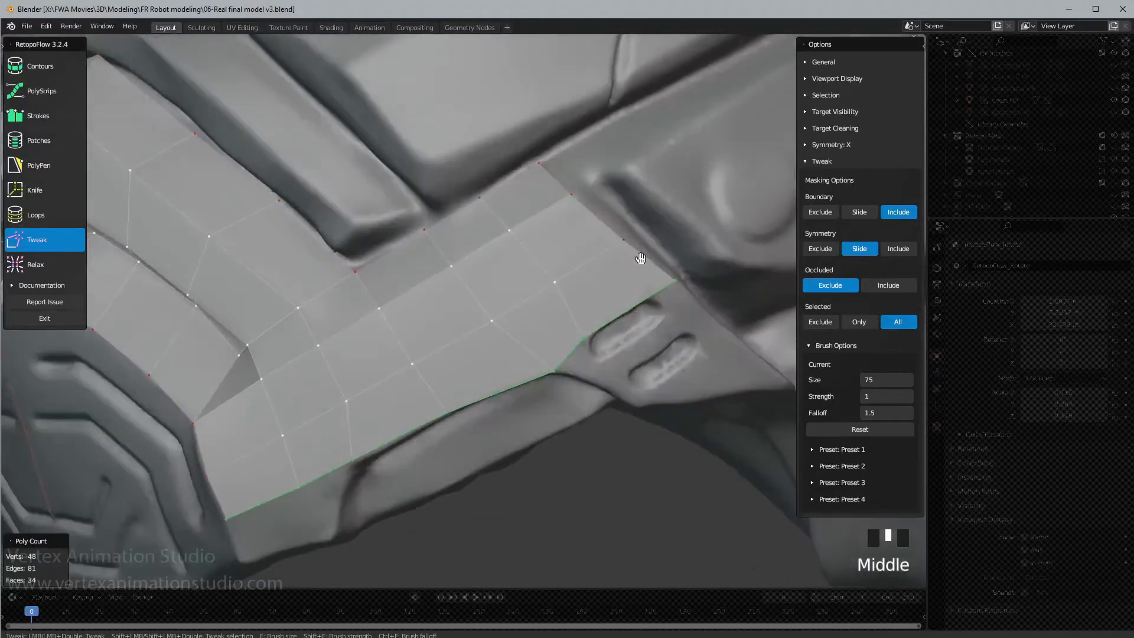
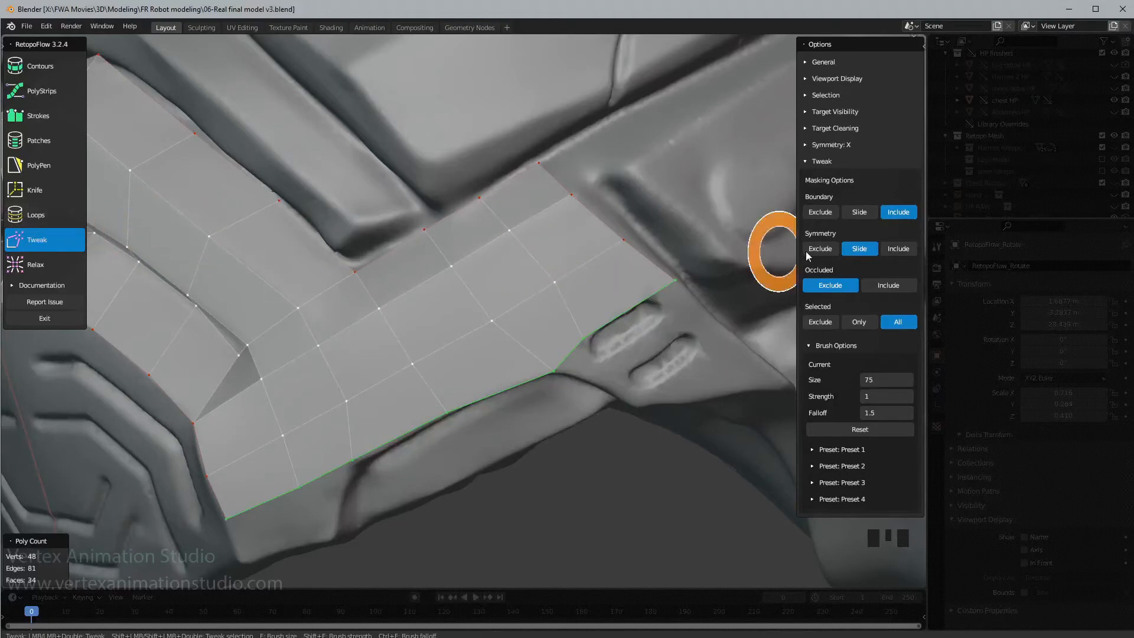
# - Even out two interior vertices of the side strip with Tweak and insert an edge loop across the strip near its outer end
pyautogui.moveTo(555, 282); pyautogui.dragTo(547, 288)
pyautogui.moveTo(507, 230); pyautogui.dragTo(506, 237)
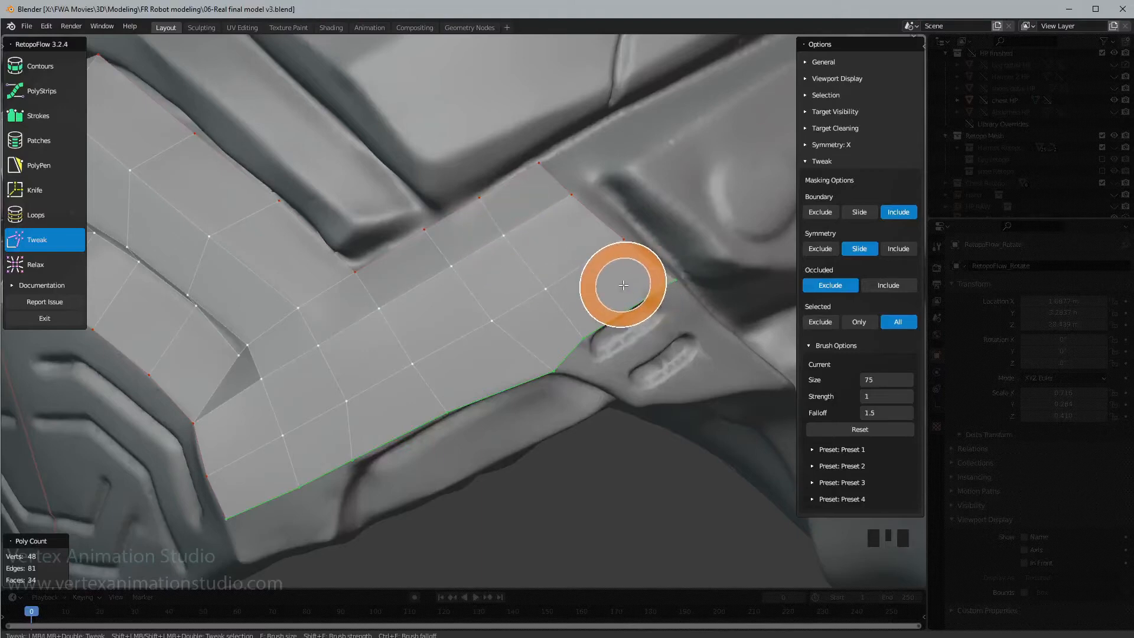
pyautogui.press('q')
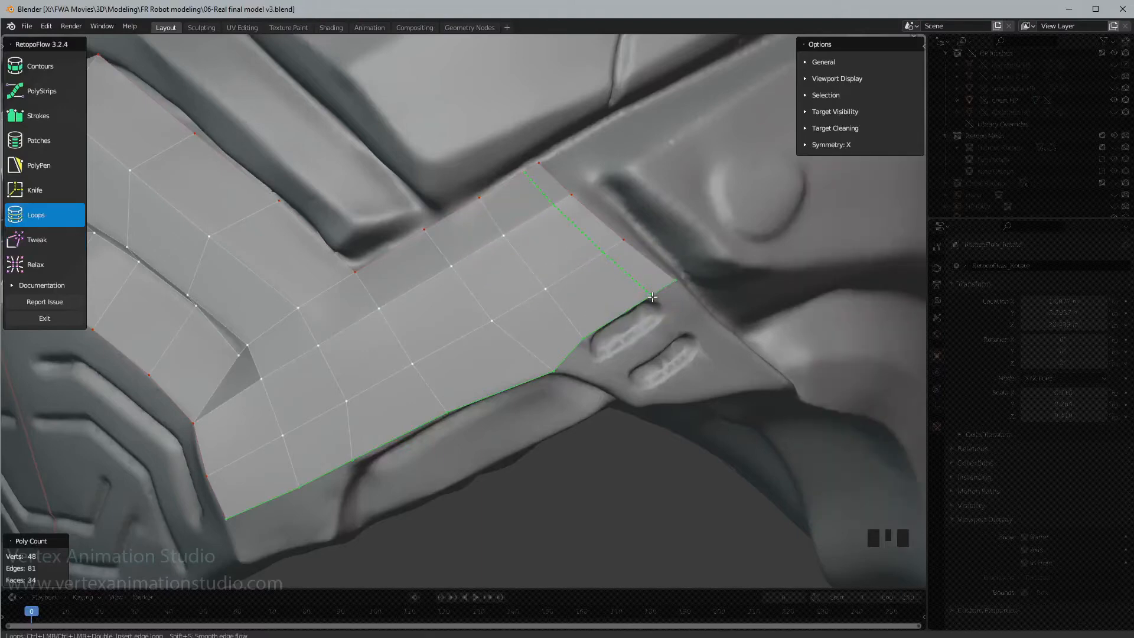
pyautogui.click(652, 297)
pyautogui.moveTo(679, 299)
pyautogui.mouseDown(button='middle')
pyautogui.moveTo(648, 286)
pyautogui.moveTo(552, 299)
pyautogui.moveTo(650, 309)
pyautogui.moveTo(561, 314)
pyautogui.moveTo(666, 322)
pyautogui.moveTo(603, 340)
pyautogui.mouseUp(button='middle')
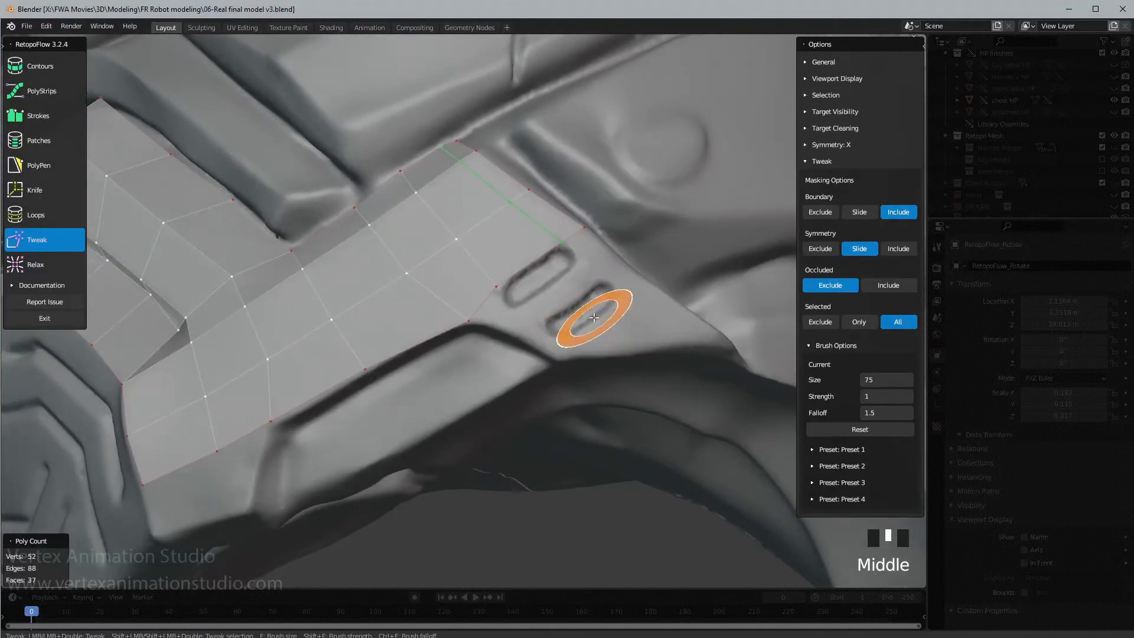
# - Fill the area below the side strip between the emblem and the recess with two PolyPen quads
pyautogui.moveTo(415, 424); pyautogui.dragTo(567, 378, button='middle')
pyautogui.keyDown('shift'); pyautogui.moveTo(567, 378); pyautogui.dragTo(607, 354, button='middle'); pyautogui.keyUp('shift')
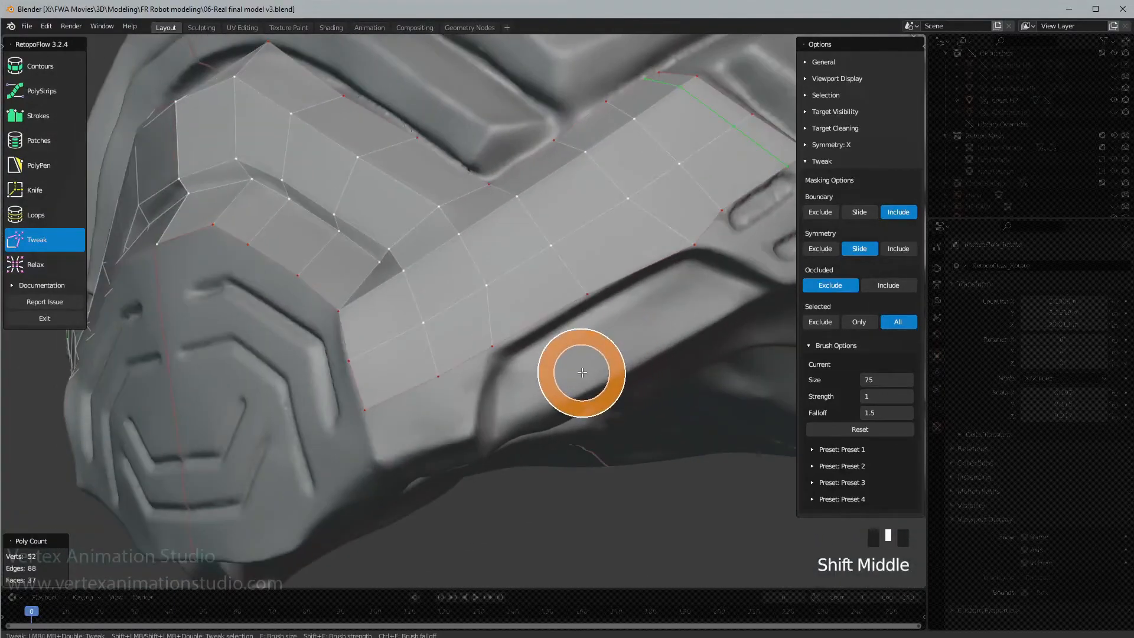
pyautogui.press('5')
pyautogui.moveTo(470, 359); pyautogui.dragTo(478, 335, button='middle')
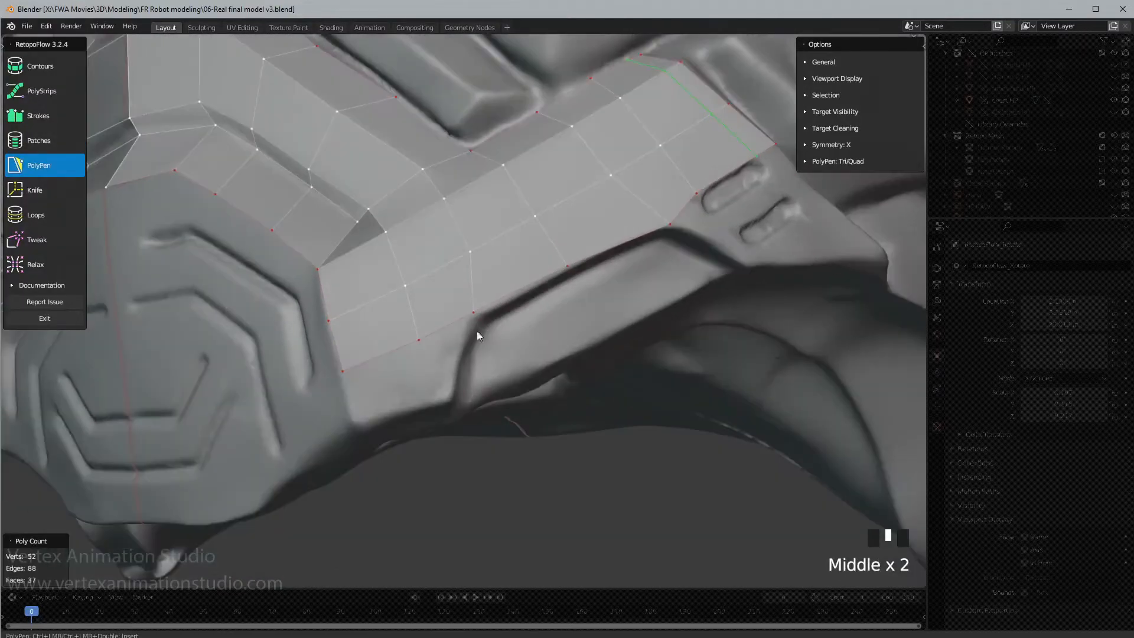
pyautogui.keyDown('ctrl'); pyautogui.click(451, 399); pyautogui.keyUp('ctrl')
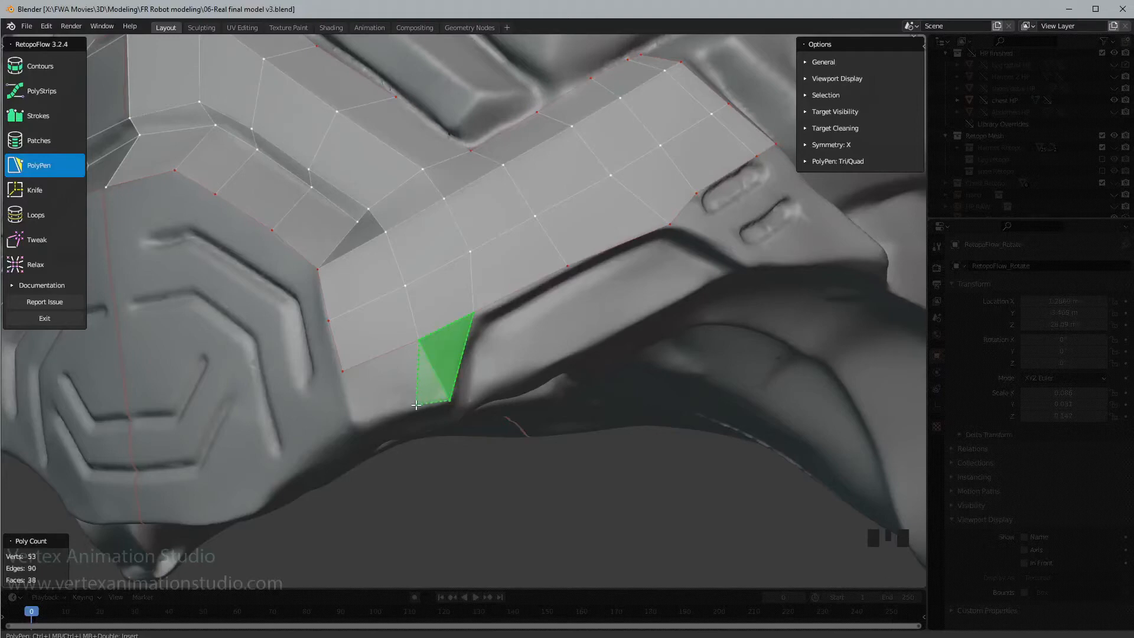
pyautogui.keyDown('ctrl'); pyautogui.click(416, 405); pyautogui.keyUp('ctrl')
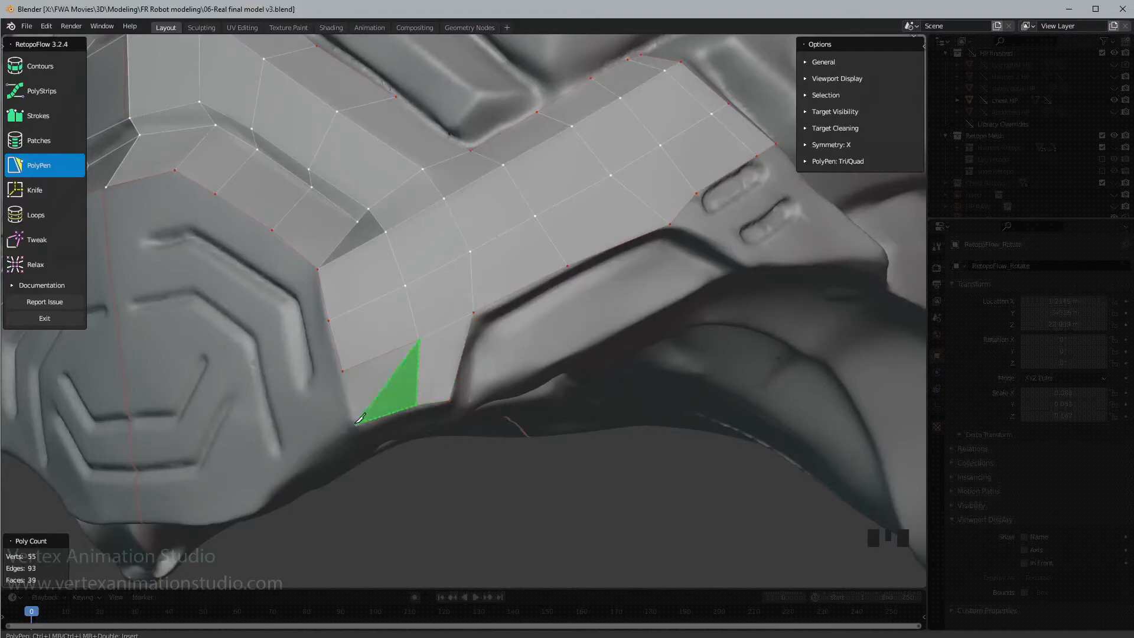
# - Stroke along the panel's bottom edge below the vent slots, extending the three selected edges with two rows of quads
pyautogui.moveTo(374, 385); pyautogui.dragTo(532, 396, button='middle')
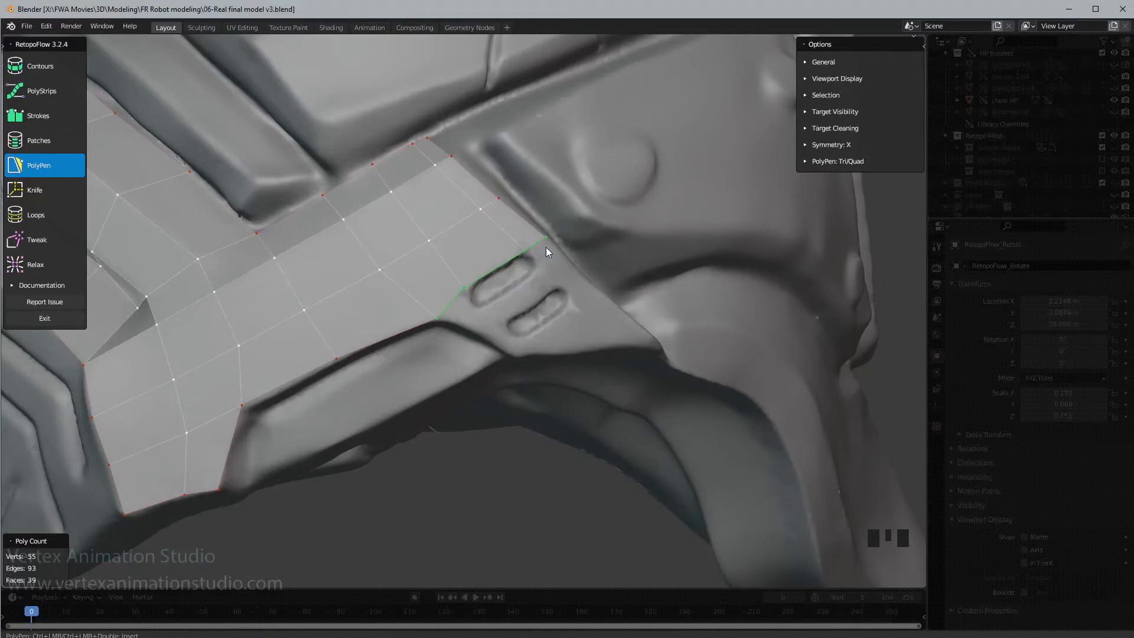
pyautogui.click(32, 116)
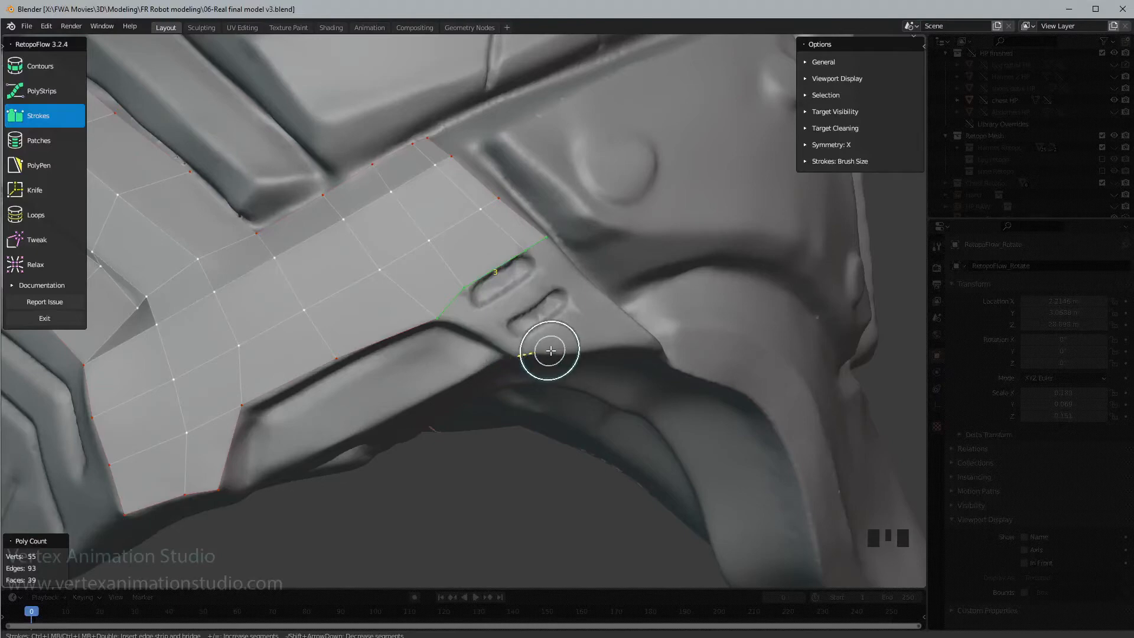
pyautogui.moveTo(551, 351); pyautogui.dragTo(653, 343)
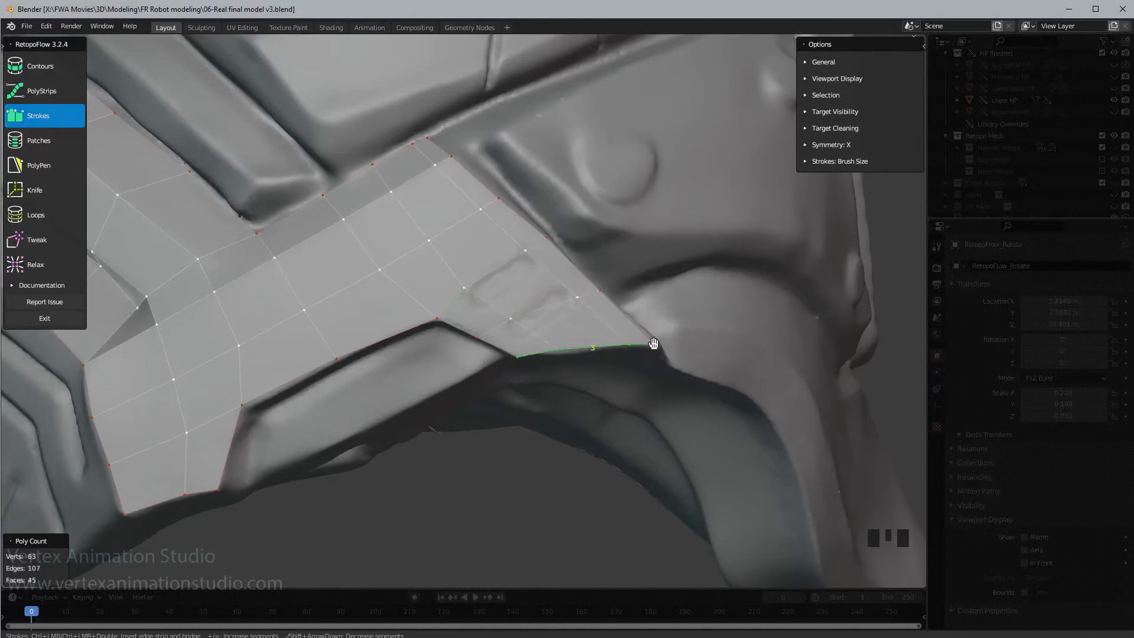
# - Reduce the Tweak brush to size 36 and fit the new vertices around the lower vent slot and along the recess edge
pyautogui.scroll(2, 640, 336)
pyautogui.keyDown('shift'); pyautogui.moveTo(615, 342); pyautogui.dragTo(650, 299, button='middle'); pyautogui.keyUp('shift')
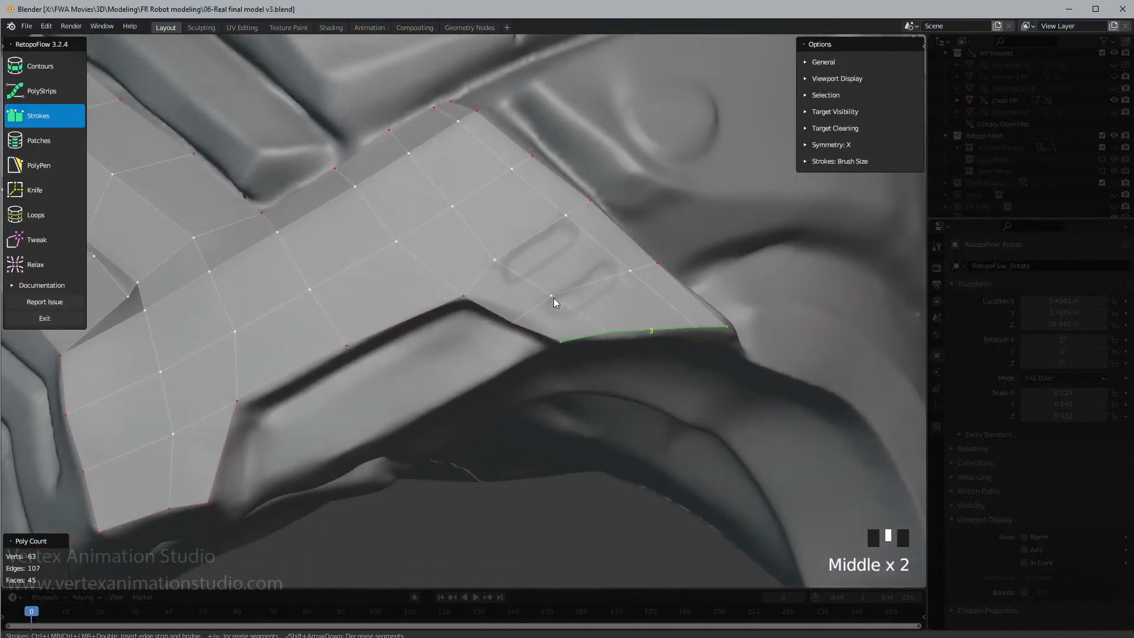
pyautogui.press('t')
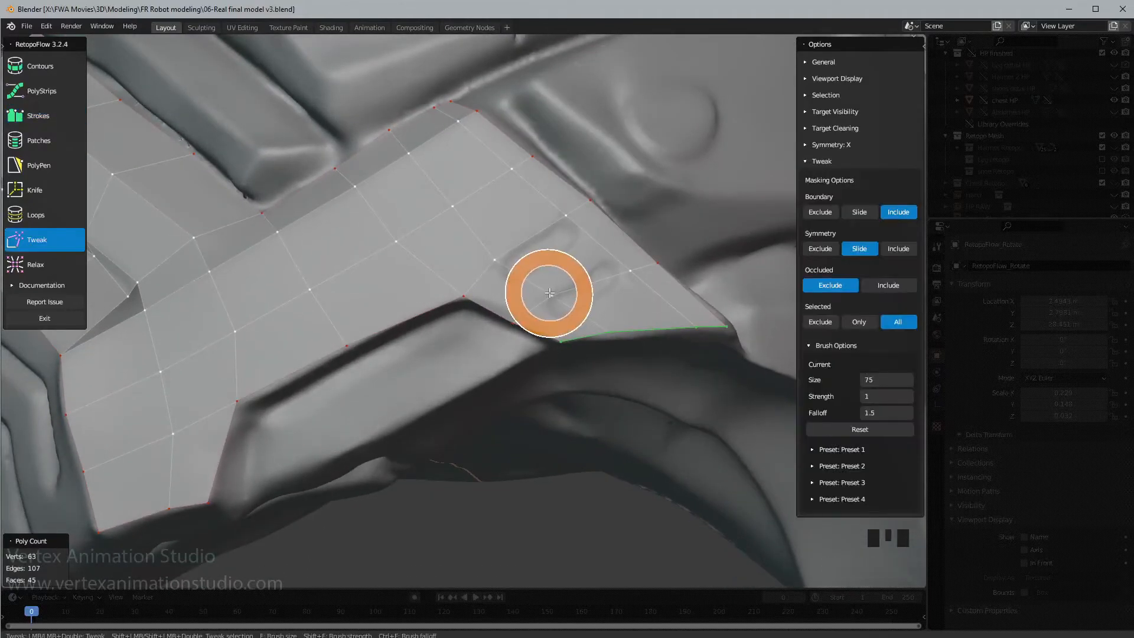
pyautogui.press('f')
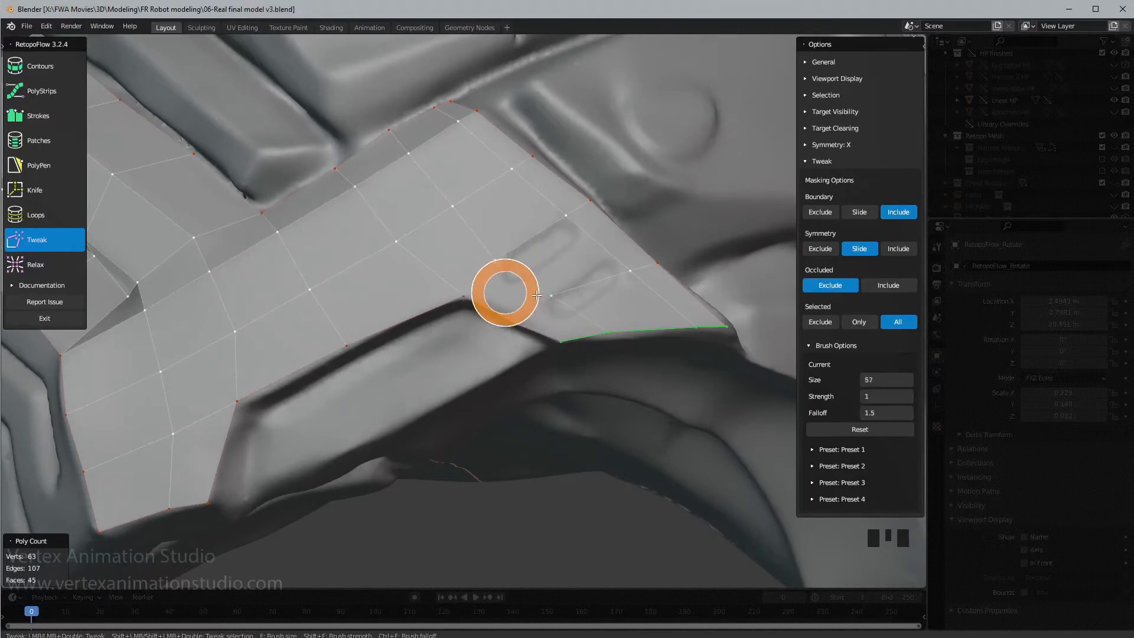
pyautogui.press('3')
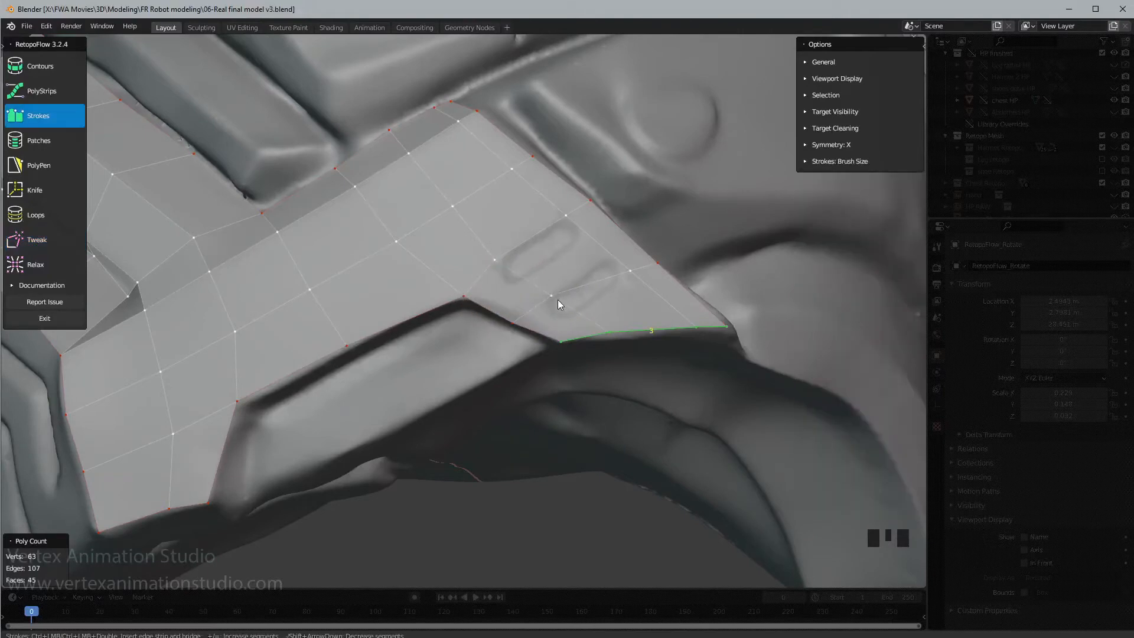
pyautogui.press('t')
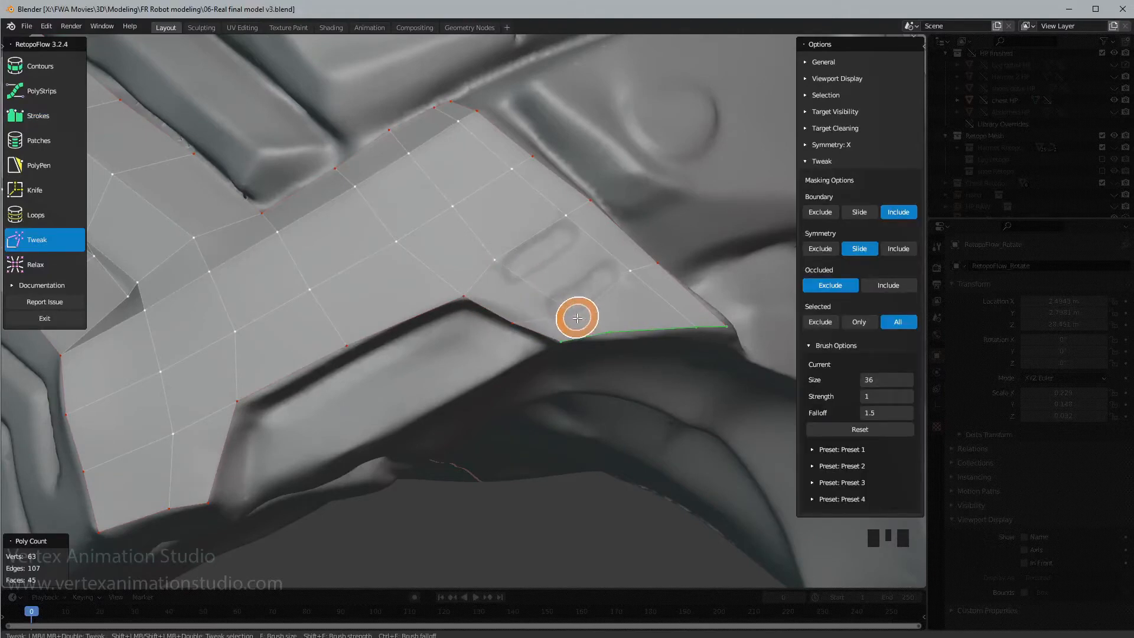
pyautogui.moveTo(577, 318); pyautogui.dragTo(572, 324)
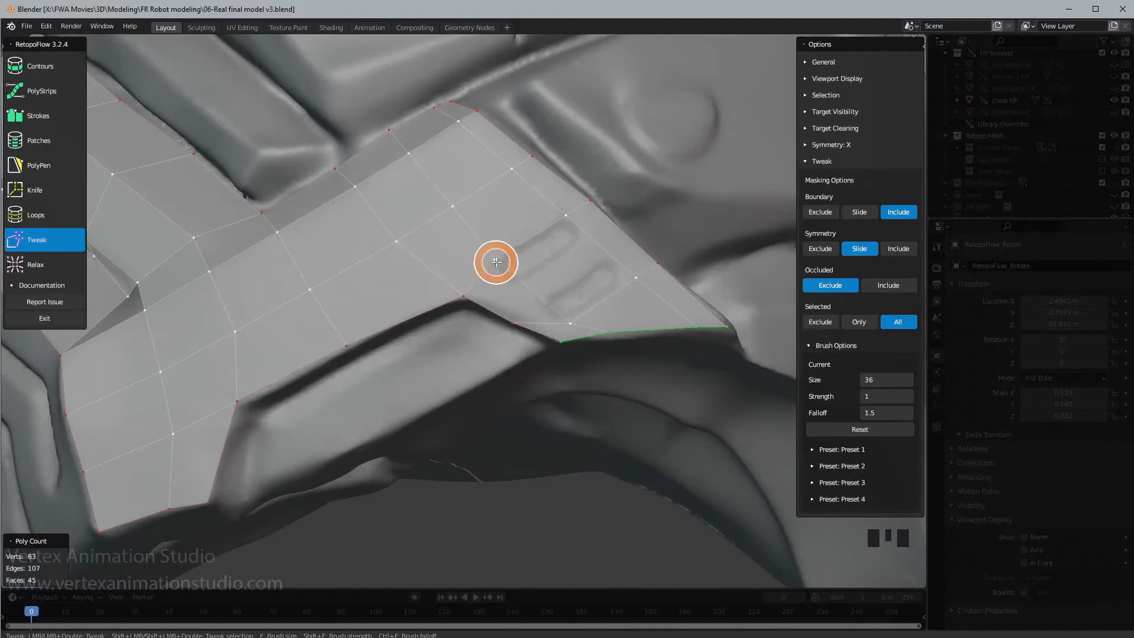
pyautogui.press('3')
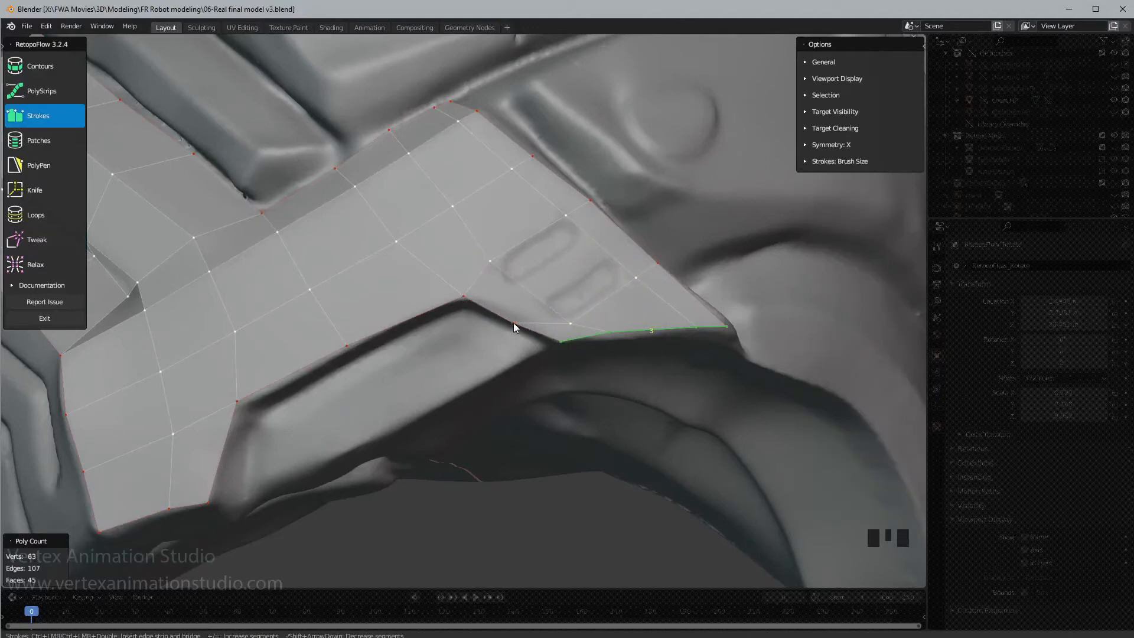
pyautogui.press('8')
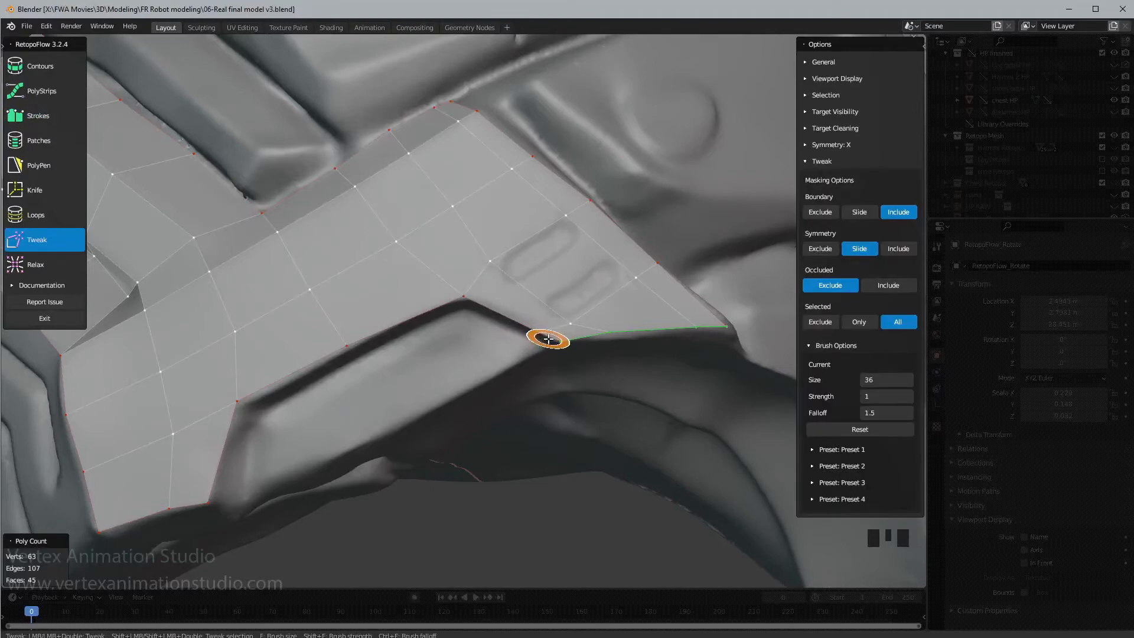
pyautogui.press('3')
pyautogui.moveTo(576, 296); pyautogui.dragTo(549, 303, button='middle')
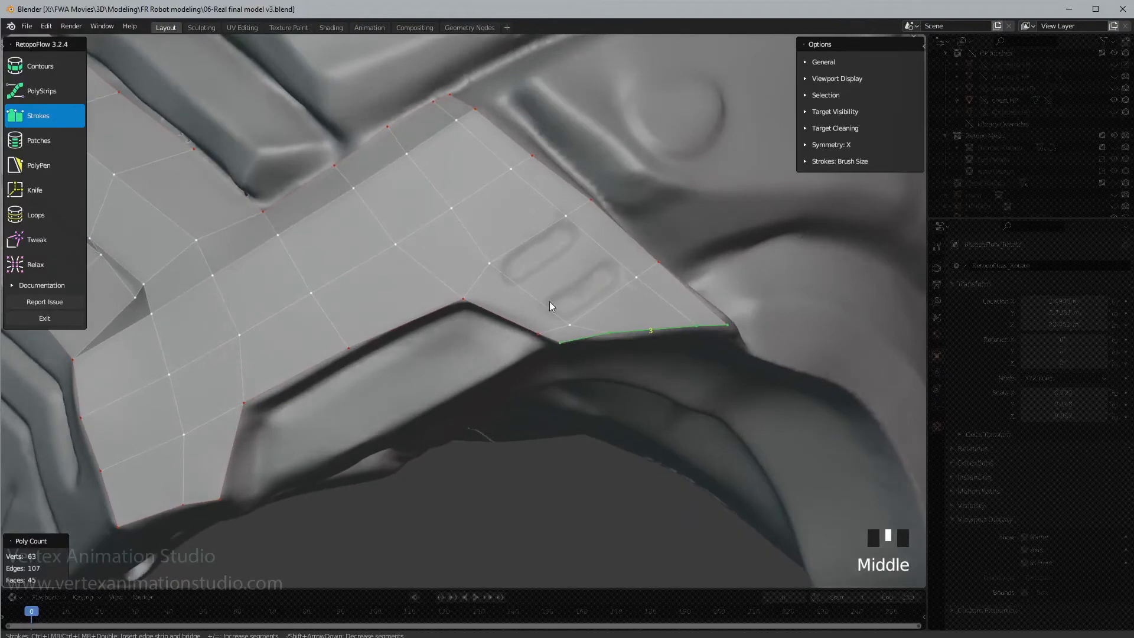
# - Insert two edge loops between the vent slots, along the upper slot's lower edge and the lower slot's upper edge
pyautogui.press('7')
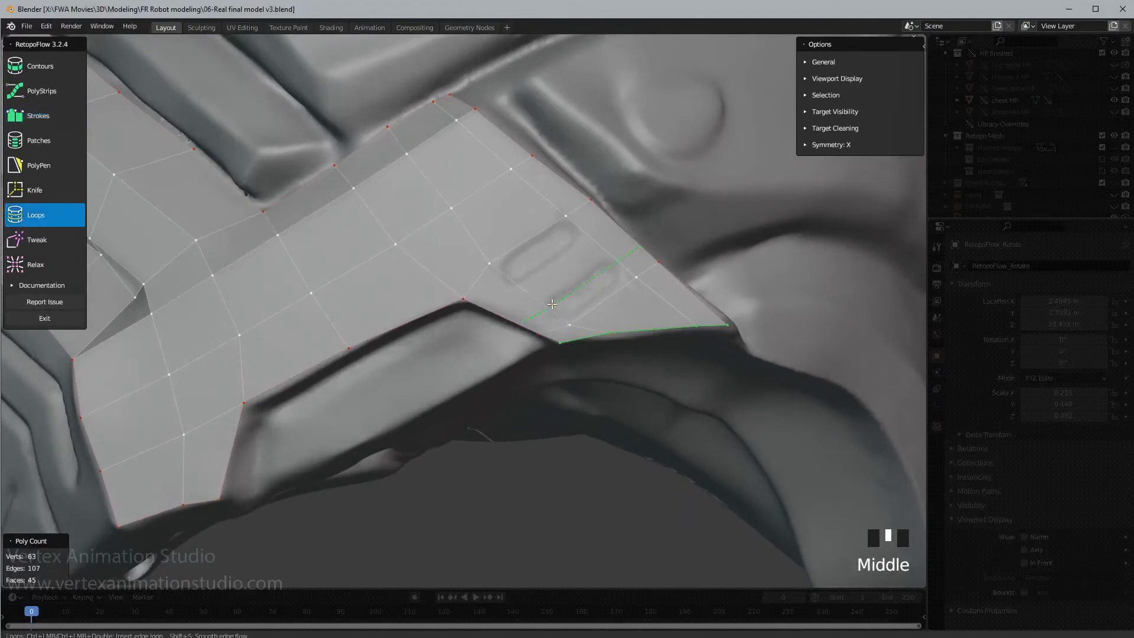
pyautogui.keyDown('ctrl'); pyautogui.click(546, 299); pyautogui.keyUp('ctrl')
pyautogui.press('3')
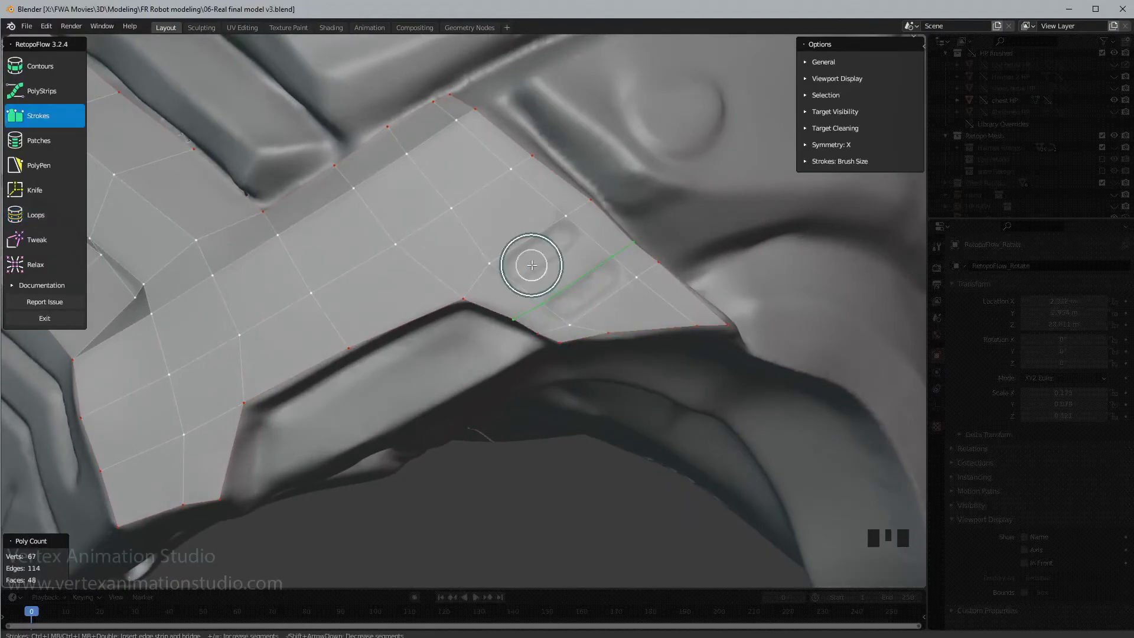
pyautogui.press('7')
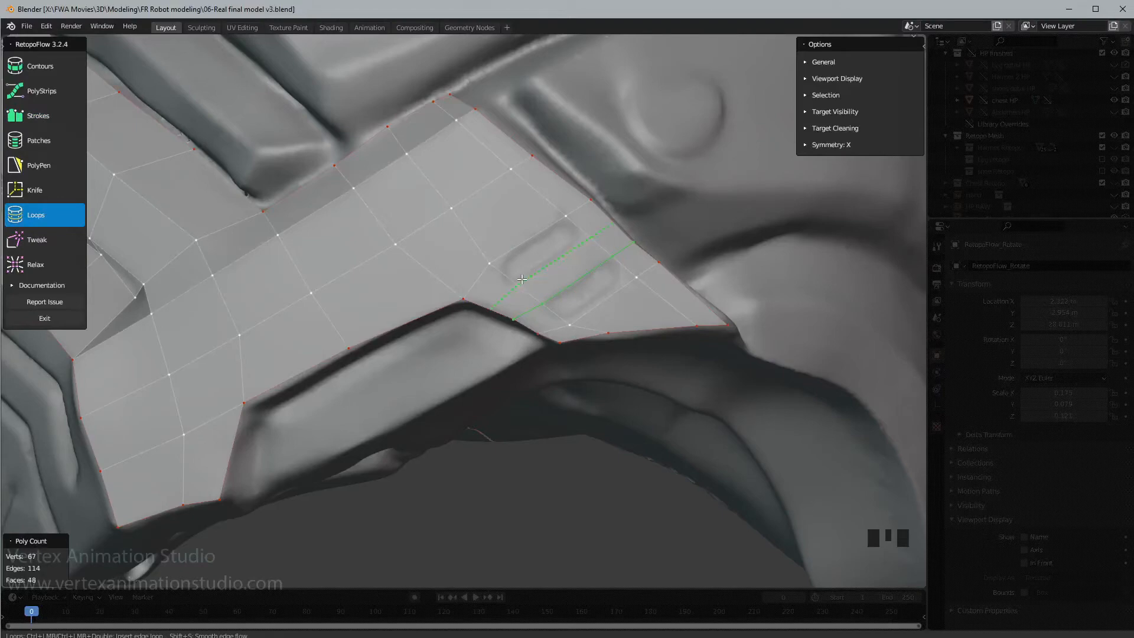
pyautogui.keyDown('ctrl'); pyautogui.click(522, 279); pyautogui.keyUp('ctrl')
pyautogui.press('3')
pyautogui.moveTo(600, 271)
pyautogui.mouseDown(button='middle')
pyautogui.moveTo(592, 286)
pyautogui.moveTo(620, 311)
pyautogui.moveTo(555, 297)
pyautogui.mouseUp(button='middle')
pyautogui.moveTo(627, 321); pyautogui.dragTo(516, 279, button='middle')
pyautogui.scroll(4, 587, 291)
pyautogui.keyDown('shift'); pyautogui.moveTo(587, 291); pyautogui.dragTo(659, 309, button='middle'); pyautogui.keyUp('shift')
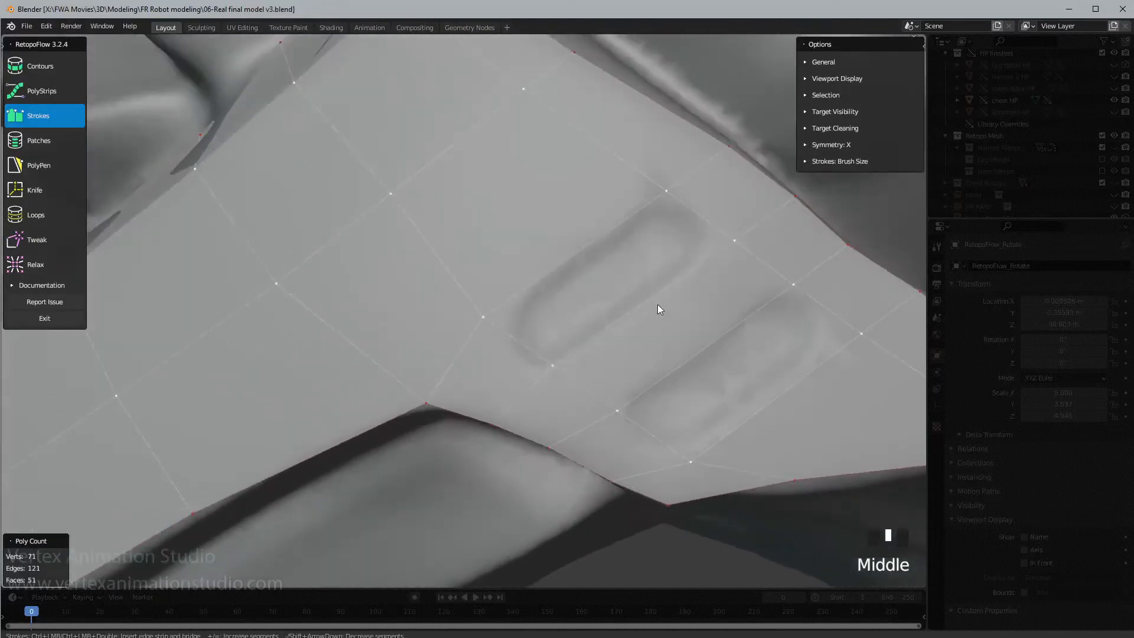
pyautogui.press('6')
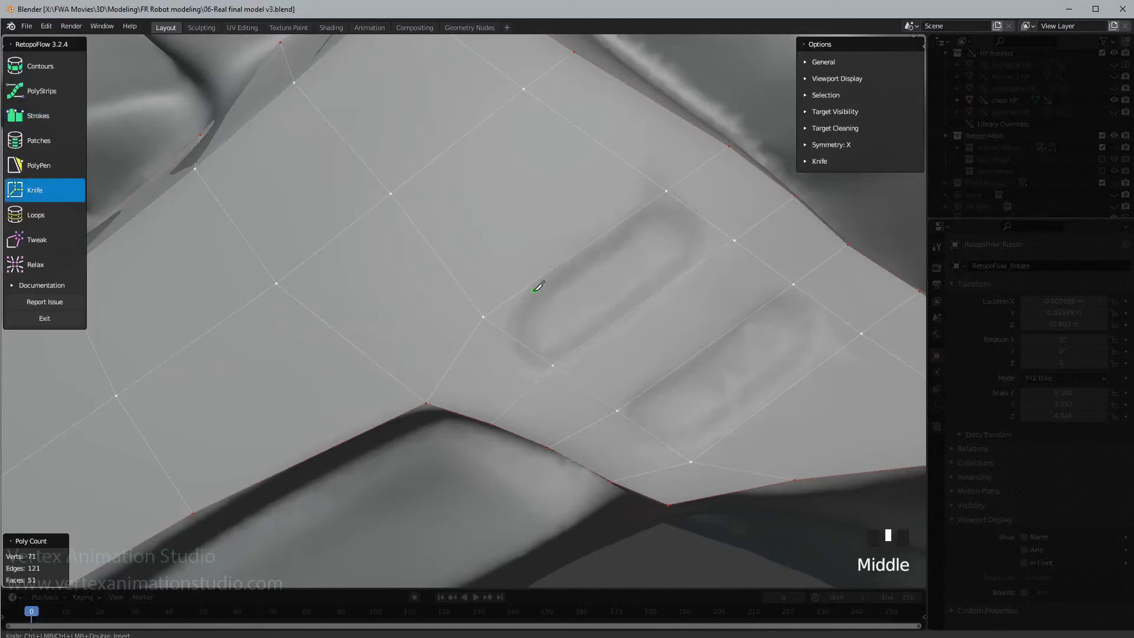
pyautogui.click(484, 317)
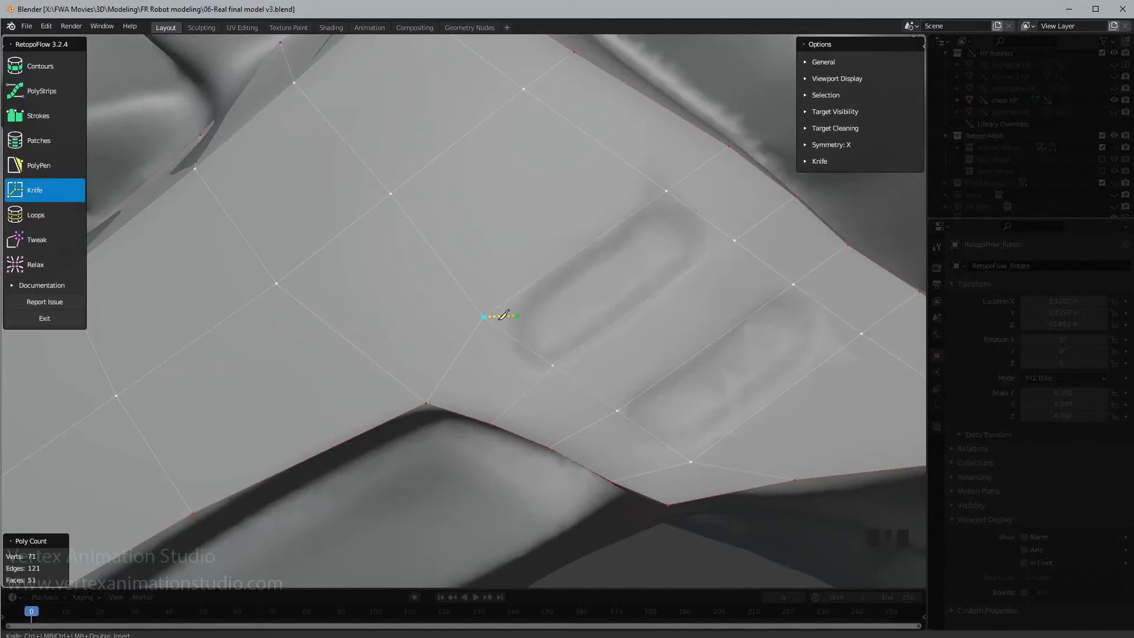
pyautogui.press('3')
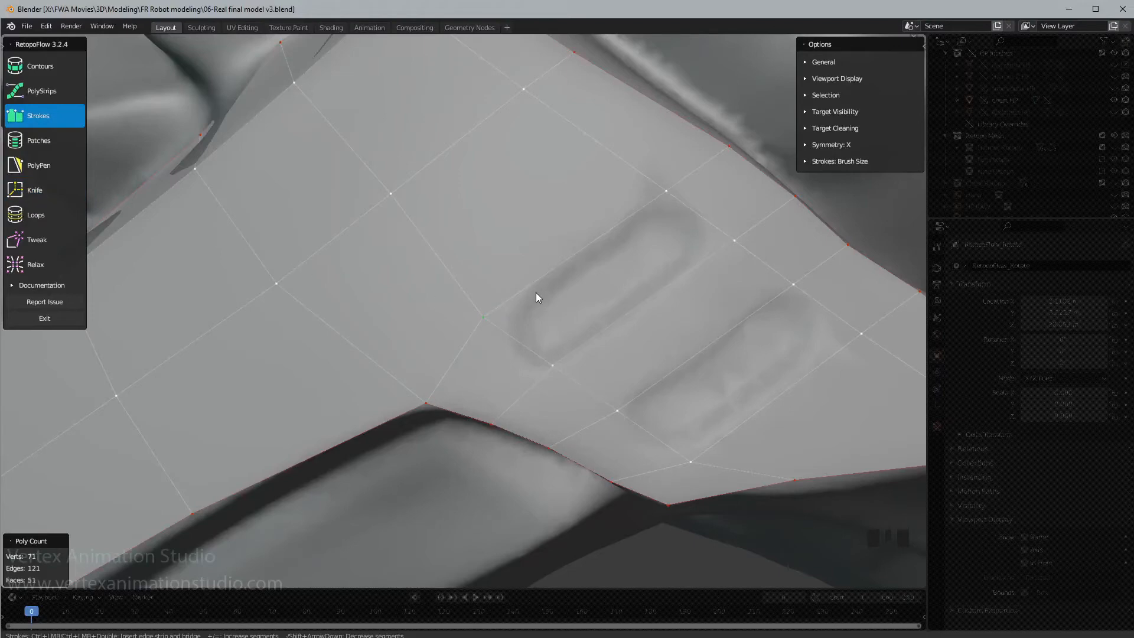
# - Knife-cut the upper side and outer end of an inset inside the upper vent slot, joining its corners to the surrounding vertices
pyautogui.press('6')
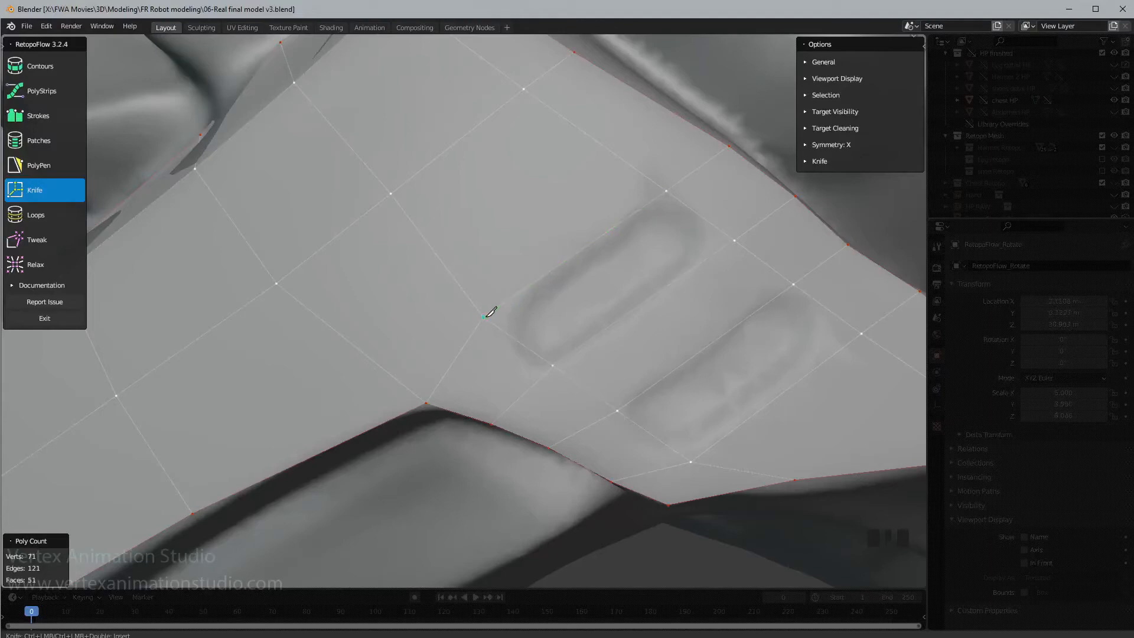
pyautogui.click(484, 318)
pyautogui.click(516, 315)
pyautogui.click(657, 217)
pyautogui.click(666, 191)
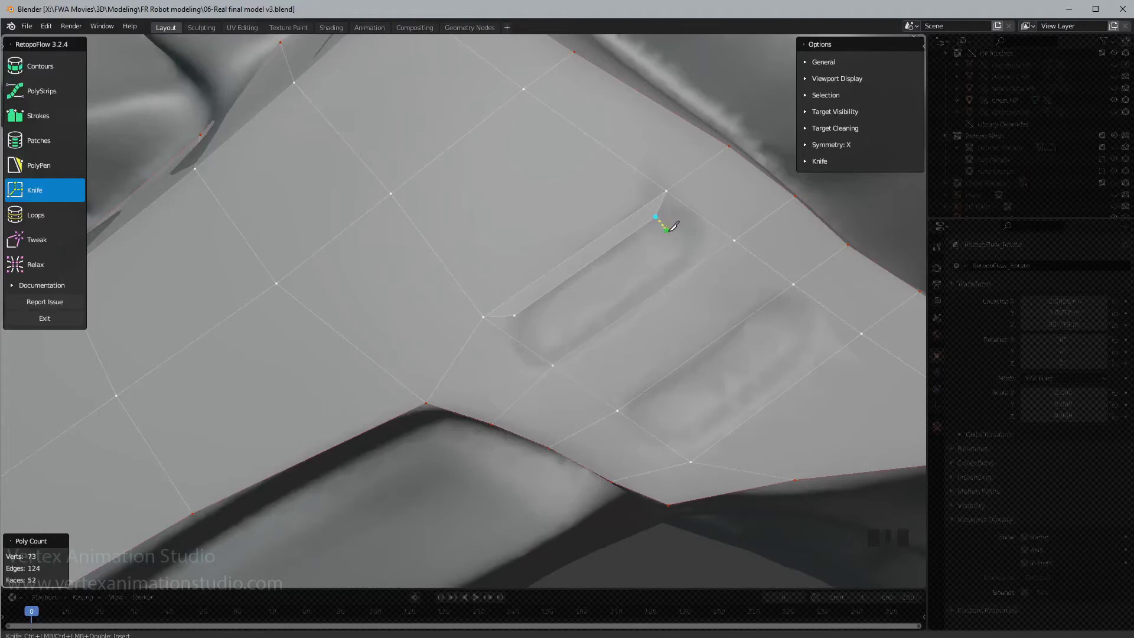
pyautogui.click(690, 243)
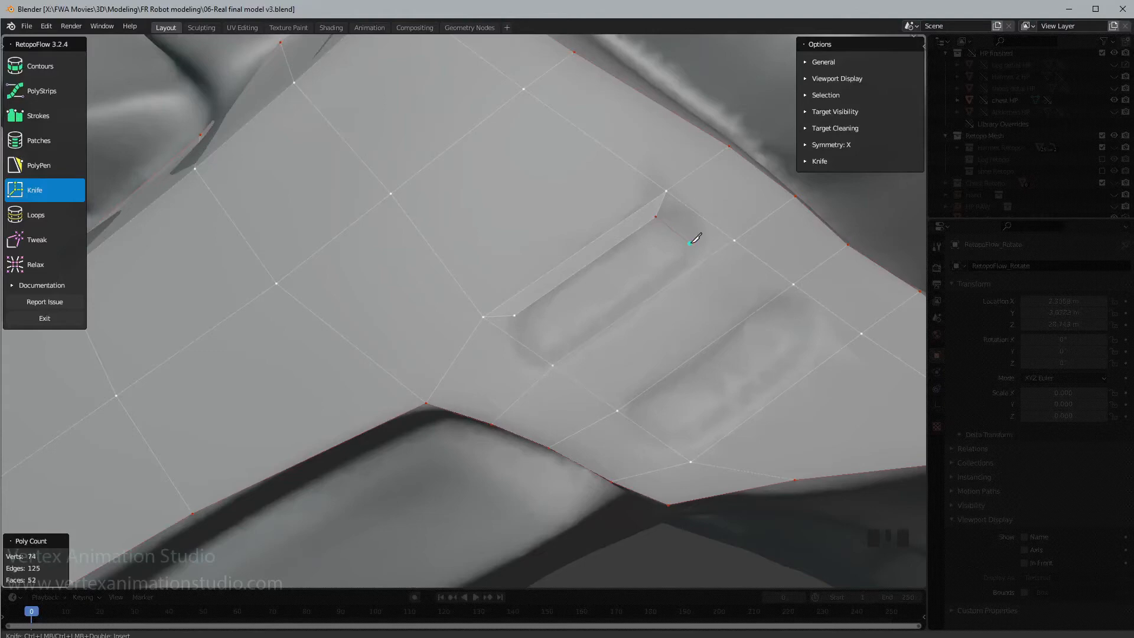
pyautogui.click(735, 240)
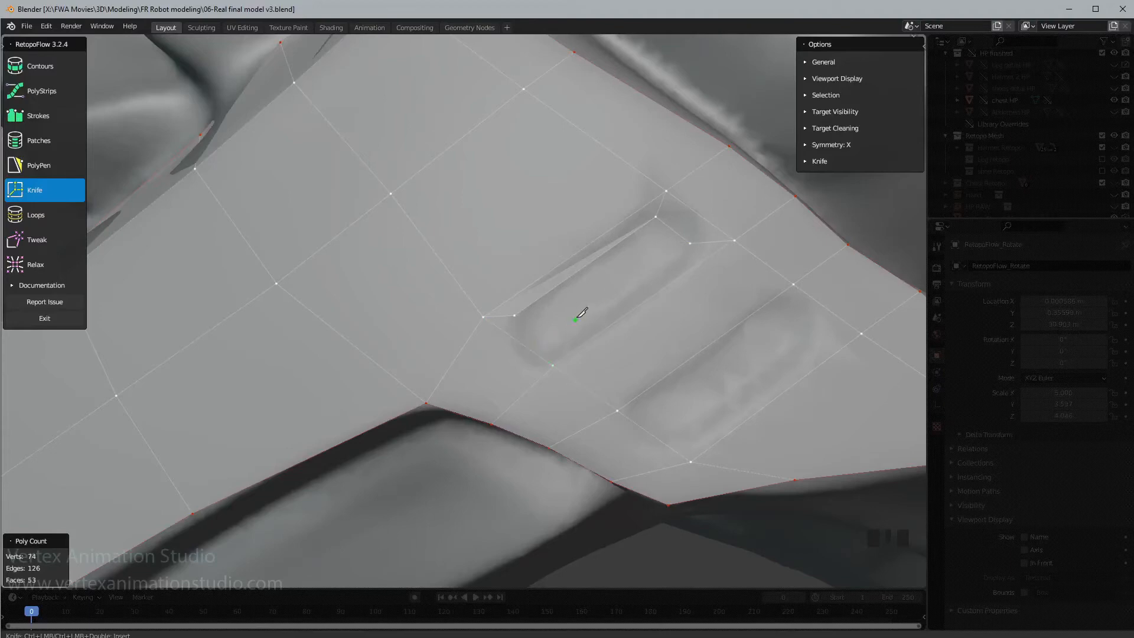
# - Close the upper vent slot's inset with Knife cuts along its lower side and inner end, connecting the last corner outward
pyautogui.click(692, 242)
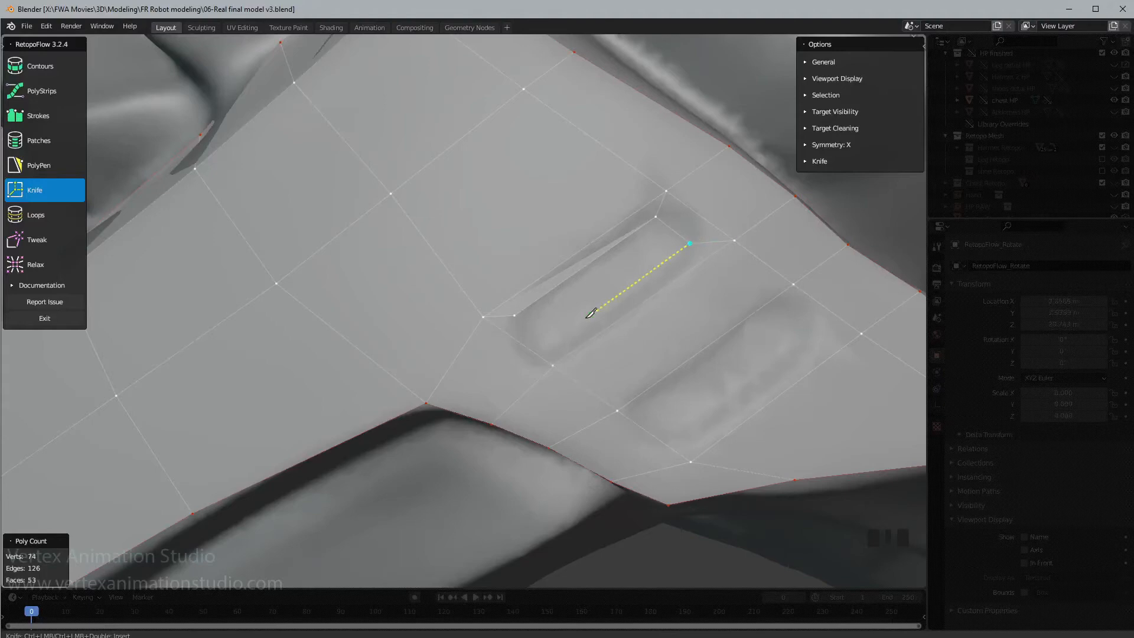
pyautogui.keyDown('ctrl'); pyautogui.click(514, 315); pyautogui.keyUp('ctrl')
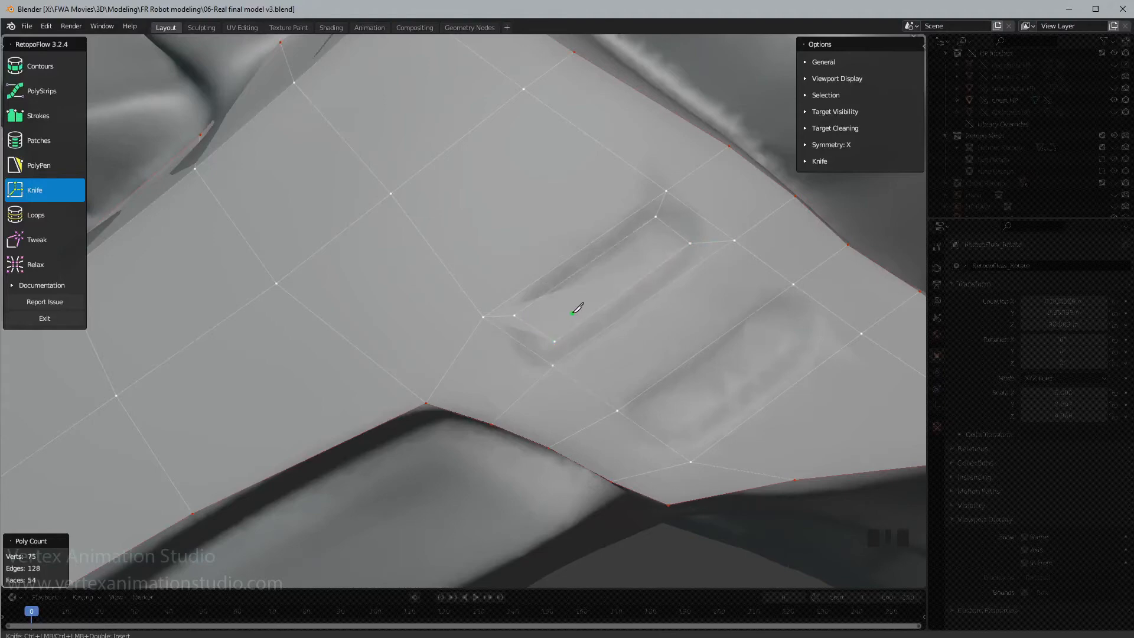
pyautogui.keyDown('ctrl'); pyautogui.click(553, 365); pyautogui.keyUp('ctrl')
pyautogui.moveTo(689, 296); pyautogui.dragTo(684, 305, button='middle')
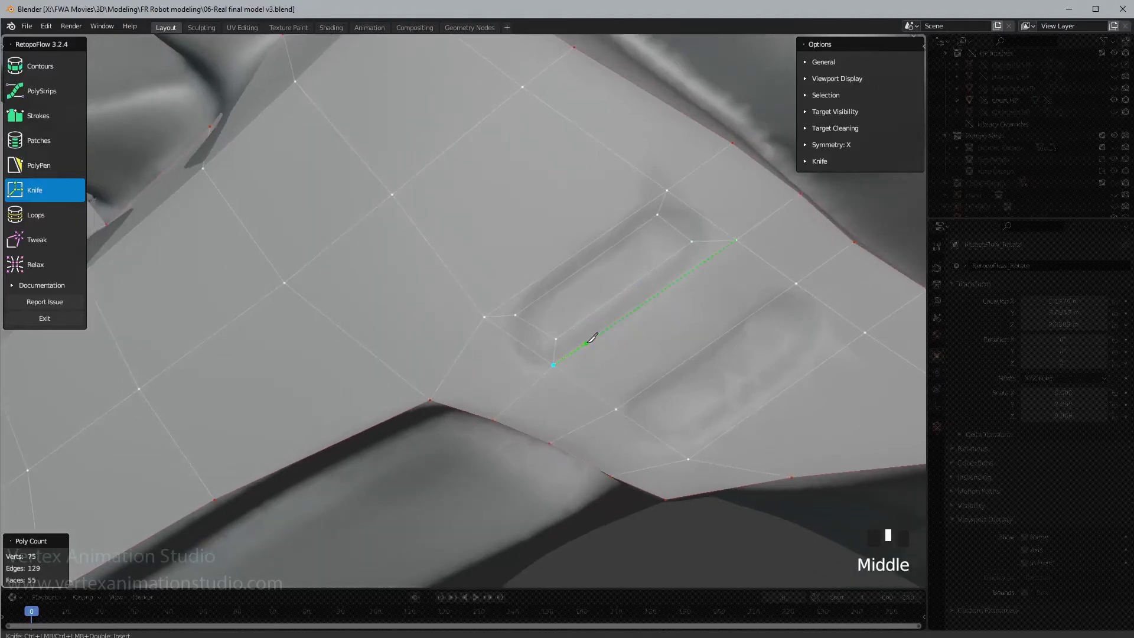
# - Select the upper vent slot's inset loop with Strokes and snap only its vertices to the high-poly source surface
pyautogui.press('3')
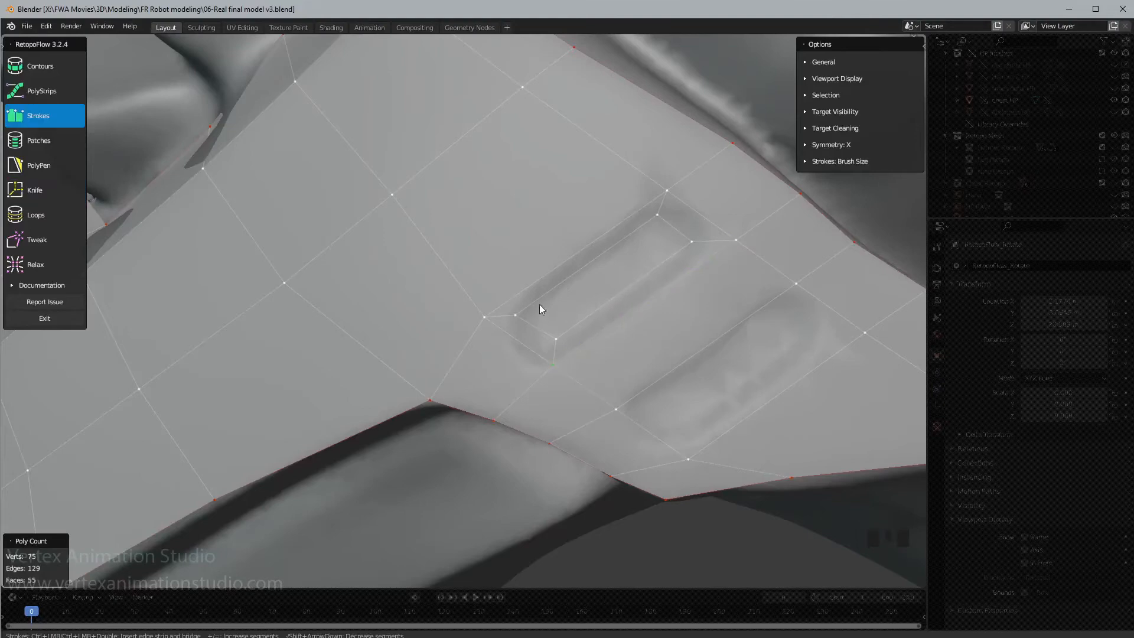
pyautogui.keyDown('shift'); pyautogui.click(581, 322); pyautogui.keyUp('shift')
pyautogui.click(806, 126)
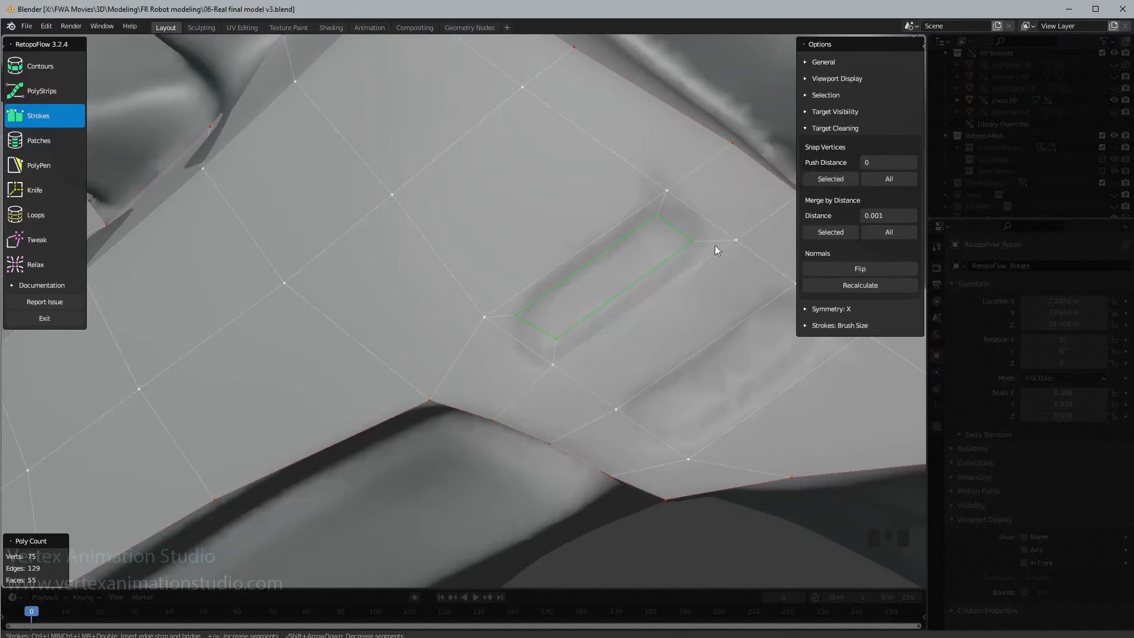
pyautogui.moveTo(683, 244); pyautogui.dragTo(729, 241, button='middle')
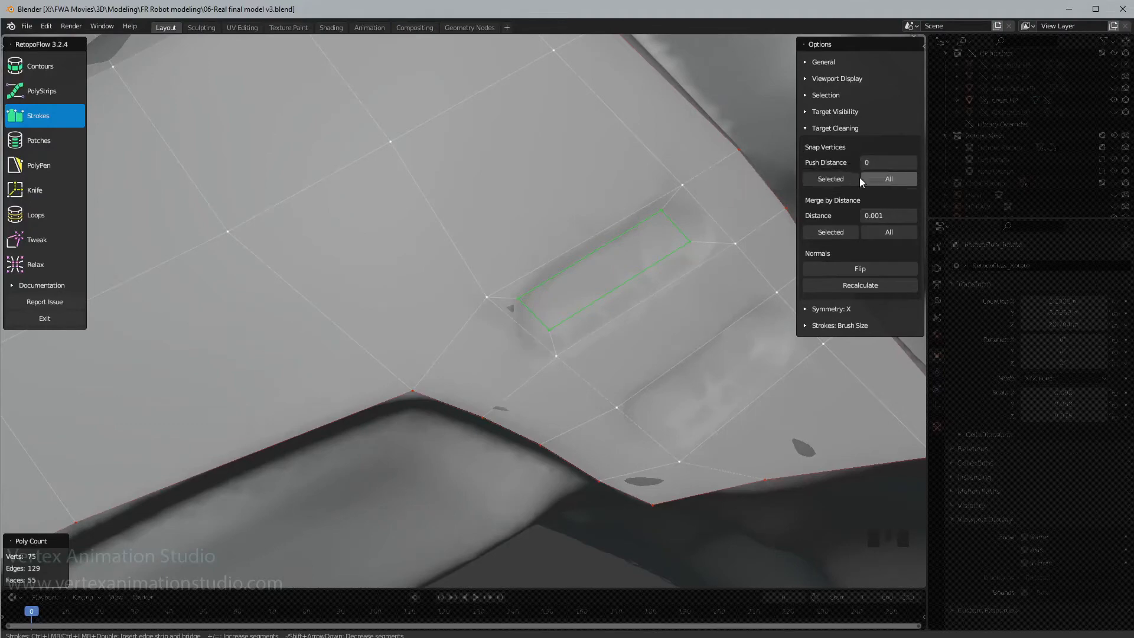
pyautogui.click(835, 180)
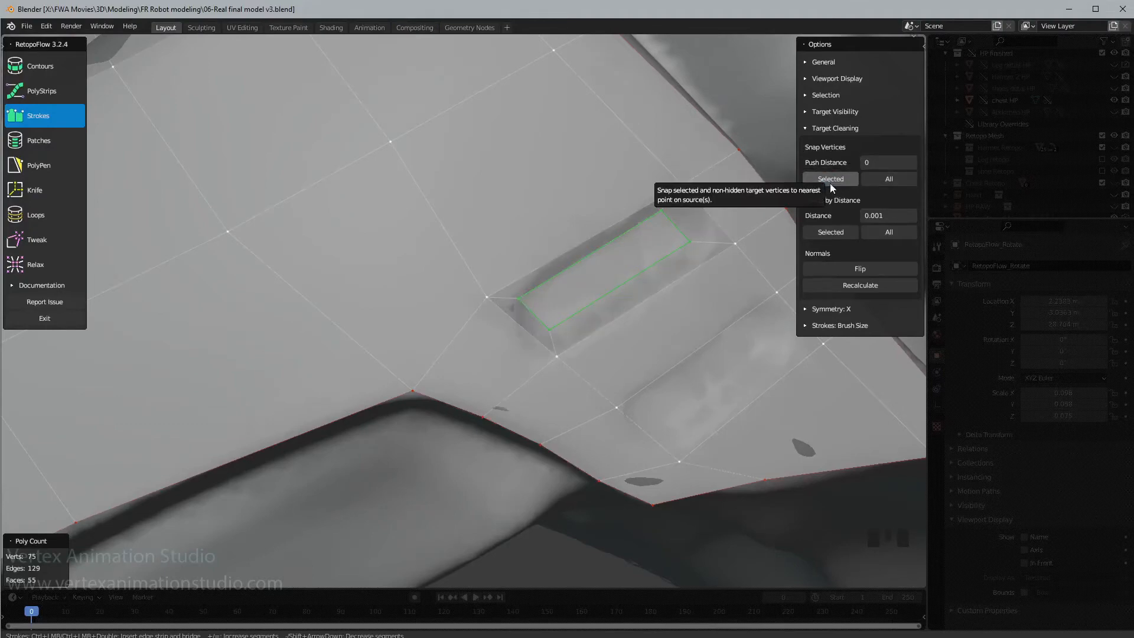
pyautogui.moveTo(596, 254); pyautogui.dragTo(558, 286, button='middle')
pyautogui.moveTo(647, 238); pyautogui.dragTo(653, 233, button='middle')
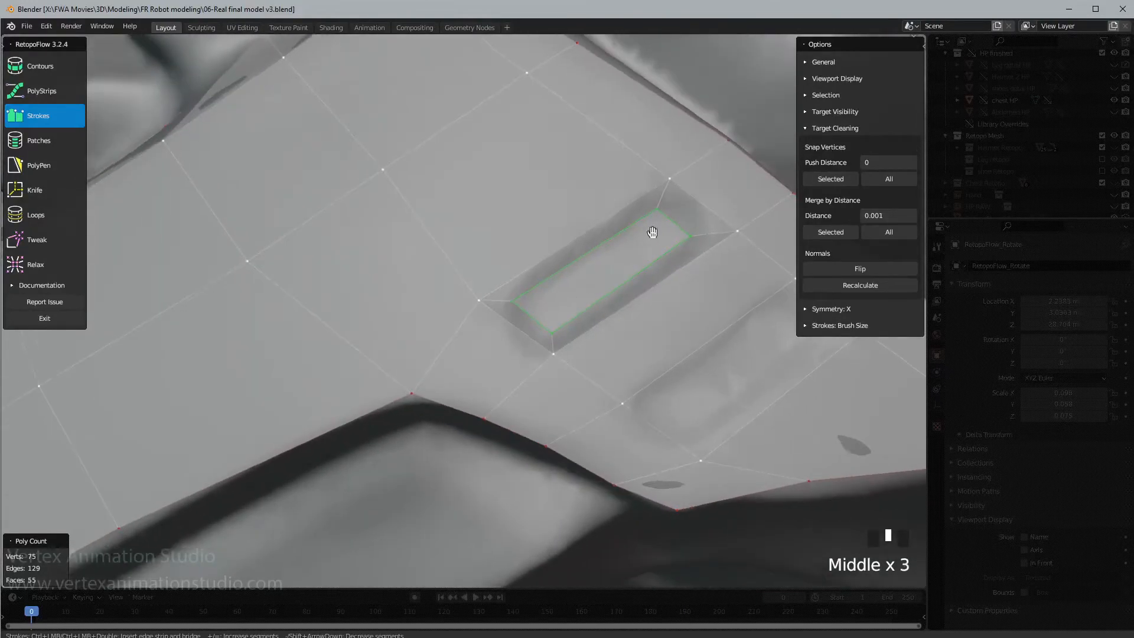
# - Move the two corner vertices on the upper side of the upper vent slot's inset inward with PolyPen to fit the slot floor
pyautogui.moveTo(607, 268); pyautogui.dragTo(541, 305, button='middle')
pyautogui.scroll(1, 555, 269)
pyautogui.scroll(1, 555, 269)
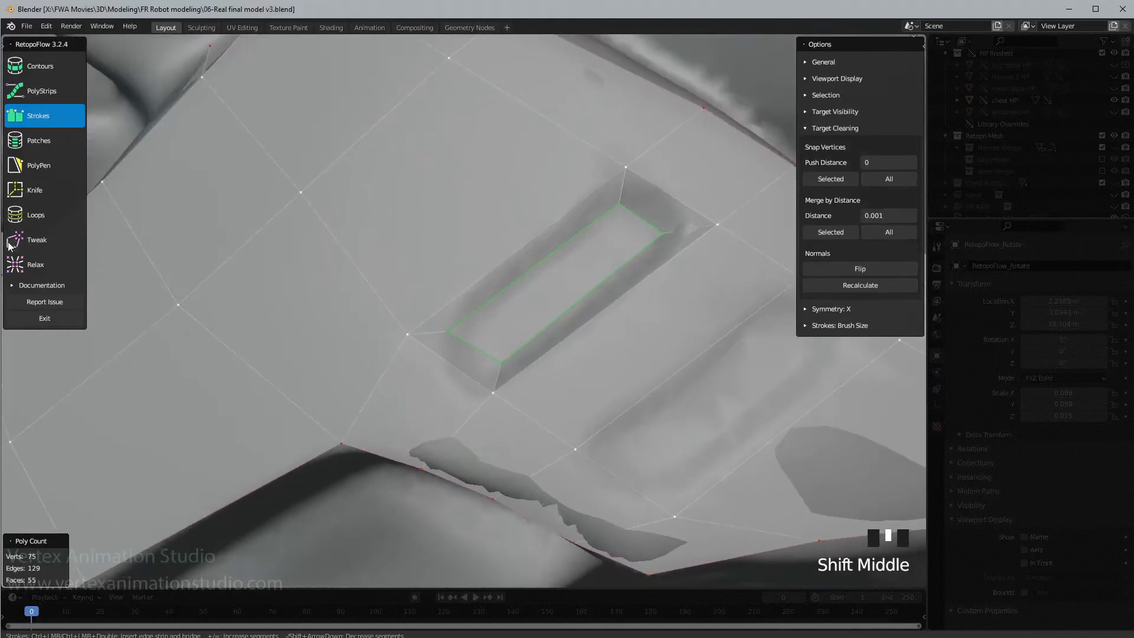
pyautogui.click(39, 169)
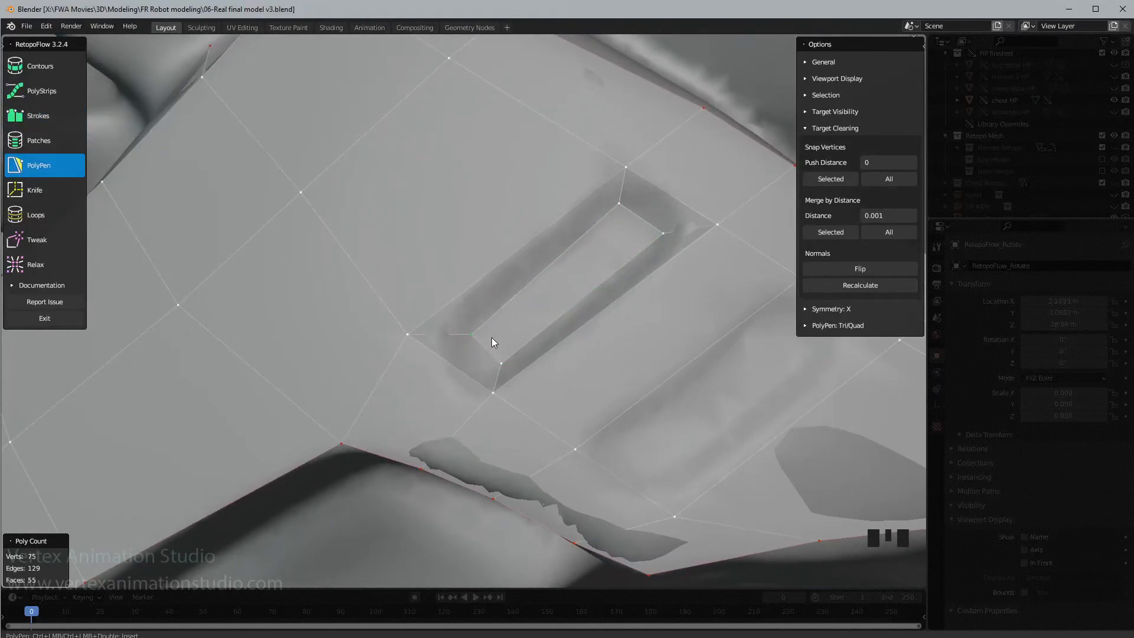
pyautogui.moveTo(619, 204); pyautogui.dragTo(614, 215)
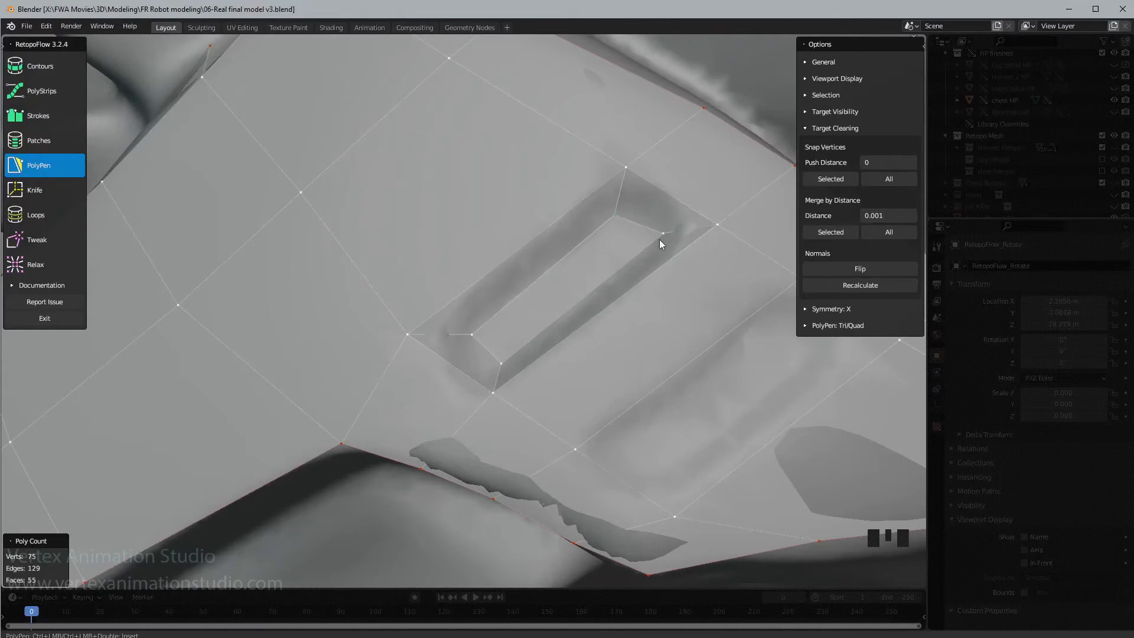
# - Examine the fitted upper vent slot and the open mesh border around the large recess beside it from several angles
pyautogui.moveTo(653, 241); pyautogui.dragTo(571, 274, button='middle')
pyautogui.scroll(-2, 589, 280)
pyautogui.scroll(-1, 515, 235)
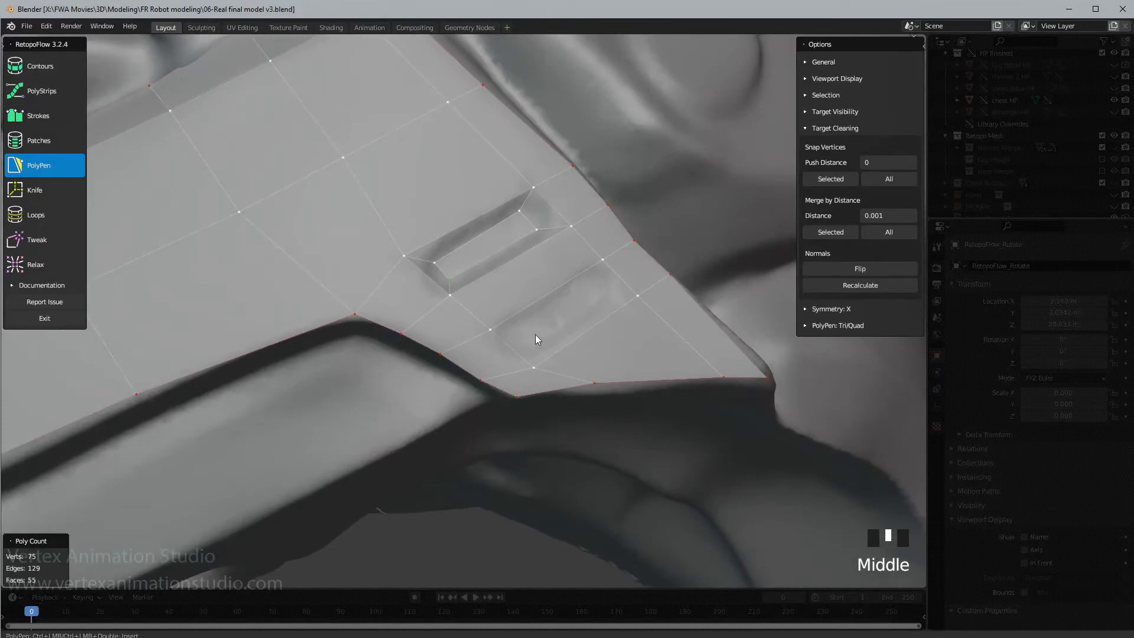
pyautogui.moveTo(536, 335); pyautogui.dragTo(562, 300, button='middle')
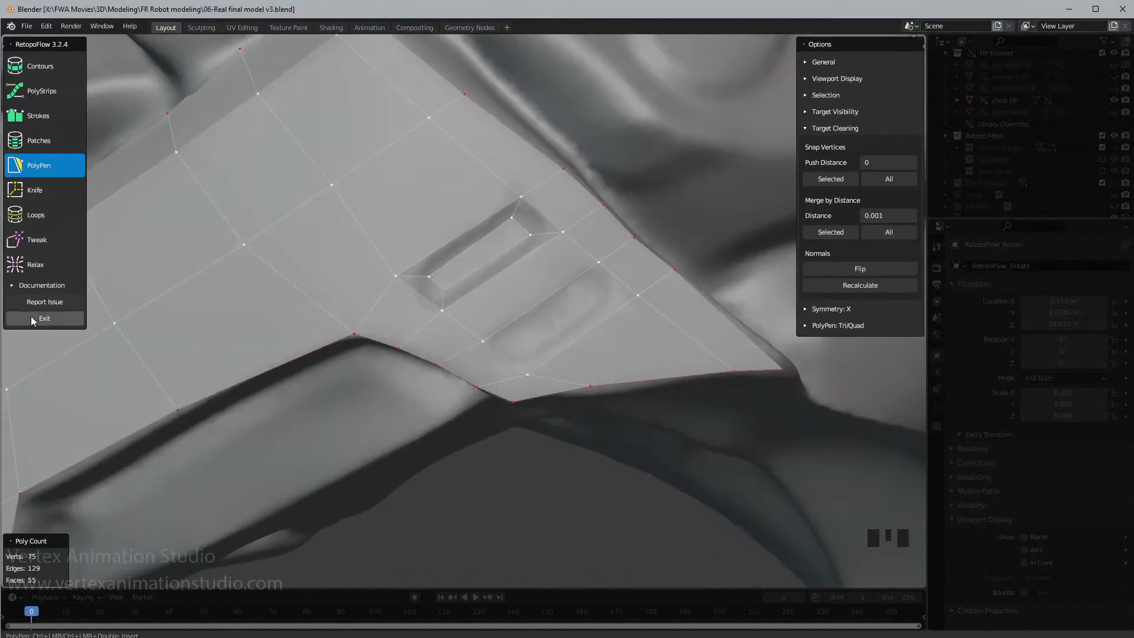
pyautogui.moveTo(609, 274); pyautogui.dragTo(666, 274, button='middle')
pyautogui.scroll(-2, 603, 299)
pyautogui.keyDown('shift'); pyautogui.moveTo(602, 299); pyautogui.dragTo(572, 277, button='middle'); pyautogui.keyUp('shift')
pyautogui.scroll(2, 582, 248)
pyautogui.moveTo(637, 203); pyautogui.dragTo(654, 186, button='middle')
pyautogui.scroll(2, 648, 196)
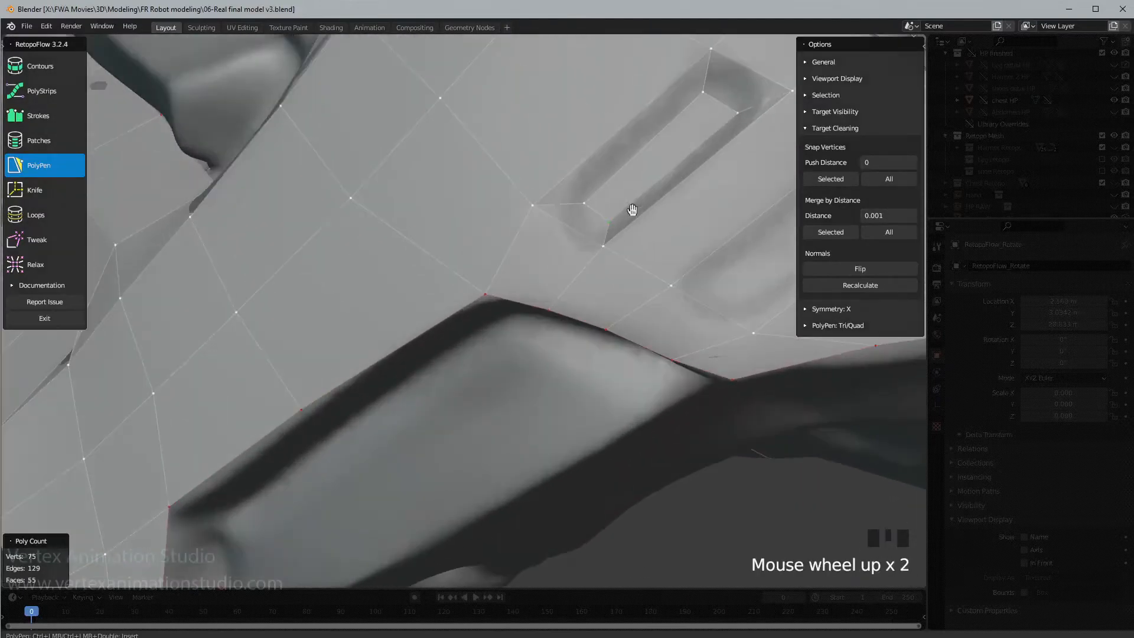
pyautogui.scroll(-2, 458, 312)
pyautogui.keyDown('shift'); pyautogui.moveTo(459, 312); pyautogui.dragTo(293, 419, button='middle'); pyautogui.keyUp('shift')
pyautogui.scroll(-1, 555, 247)
pyautogui.moveTo(435, 356); pyautogui.dragTo(435, 362, button='middle')
pyautogui.scroll(-1, 435, 361)
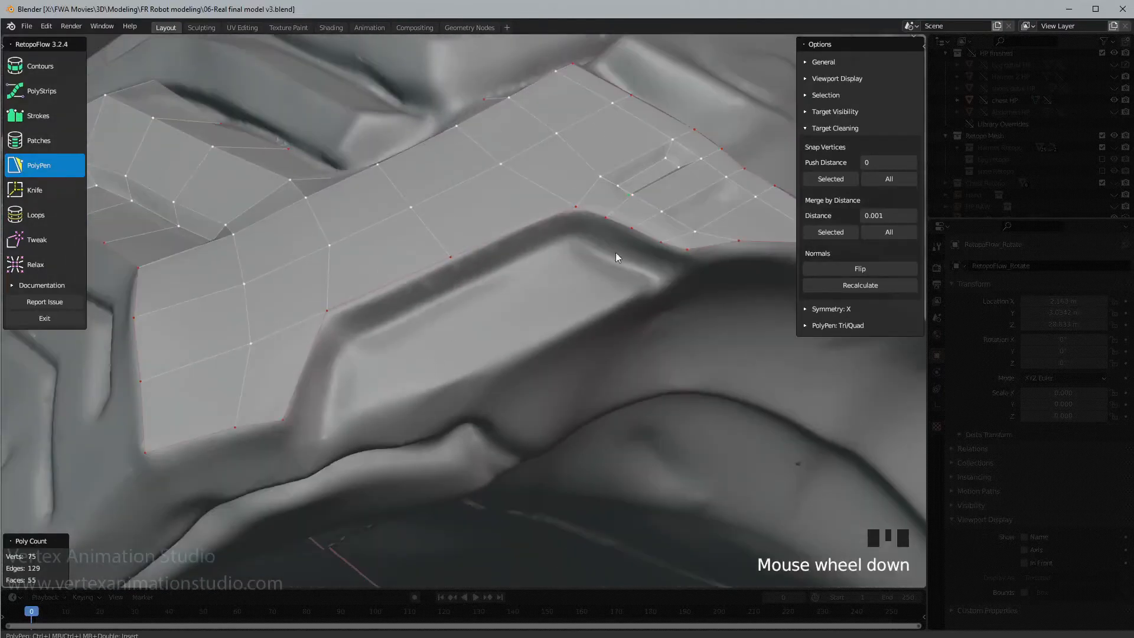
pyautogui.moveTo(686, 273); pyautogui.dragTo(559, 295, button='middle')
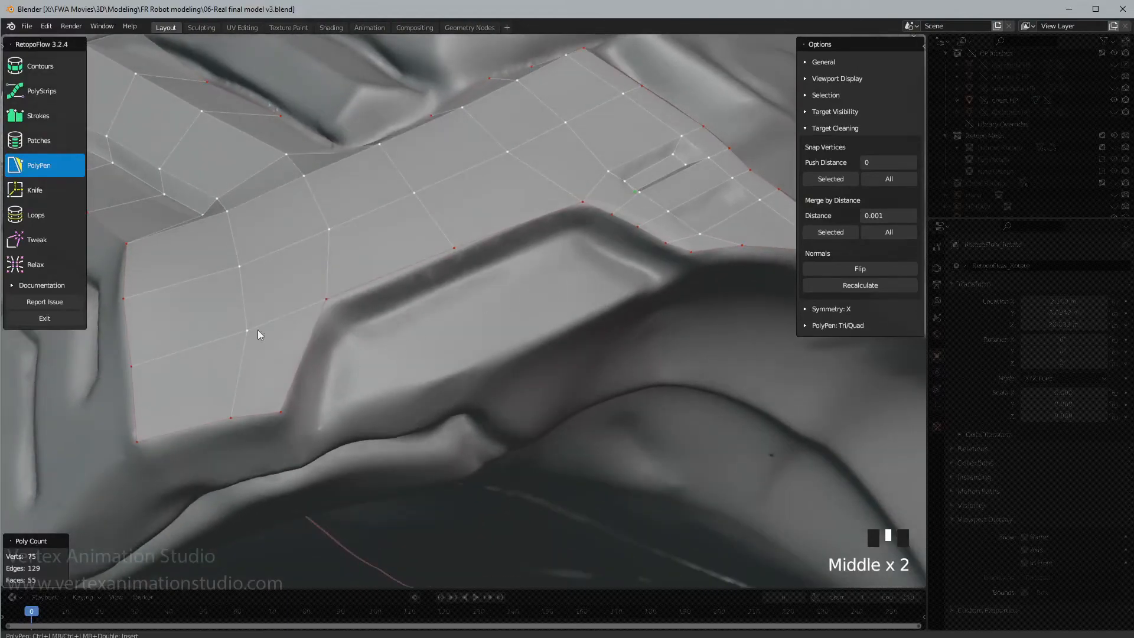
# - Extend the mesh border down the large recess's wall with Strokes, as a single row of quads along its inner outline
pyautogui.press('3')
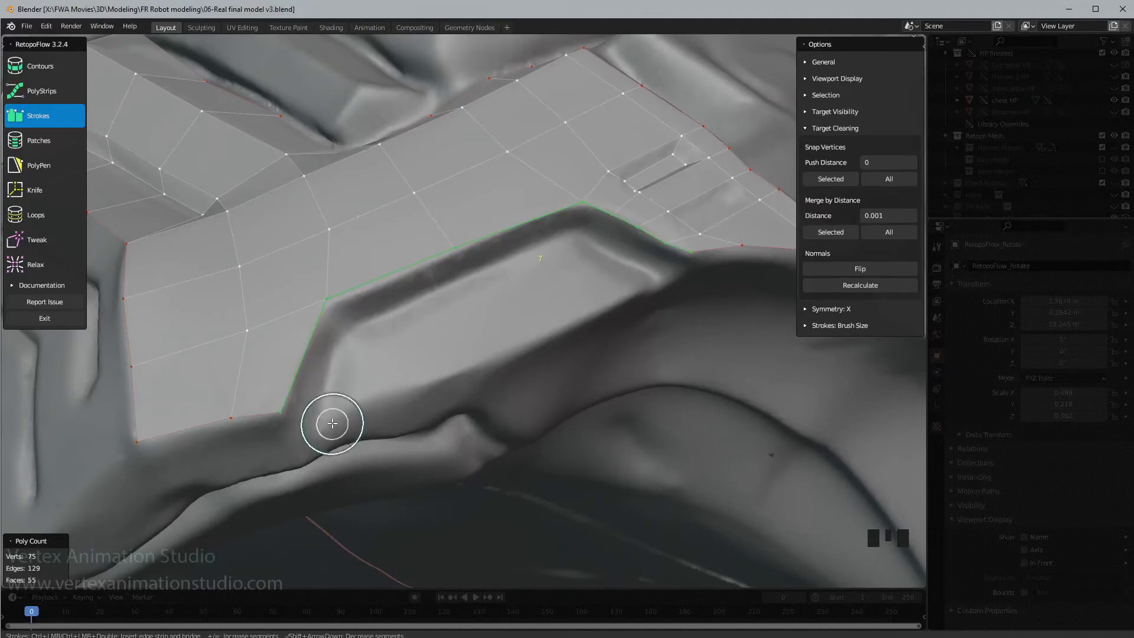
pyautogui.moveTo(327, 423)
pyautogui.mouseDown()
pyautogui.moveTo(349, 329)
pyautogui.moveTo(569, 239)
pyautogui.moveTo(663, 285)
pyautogui.mouseUp()
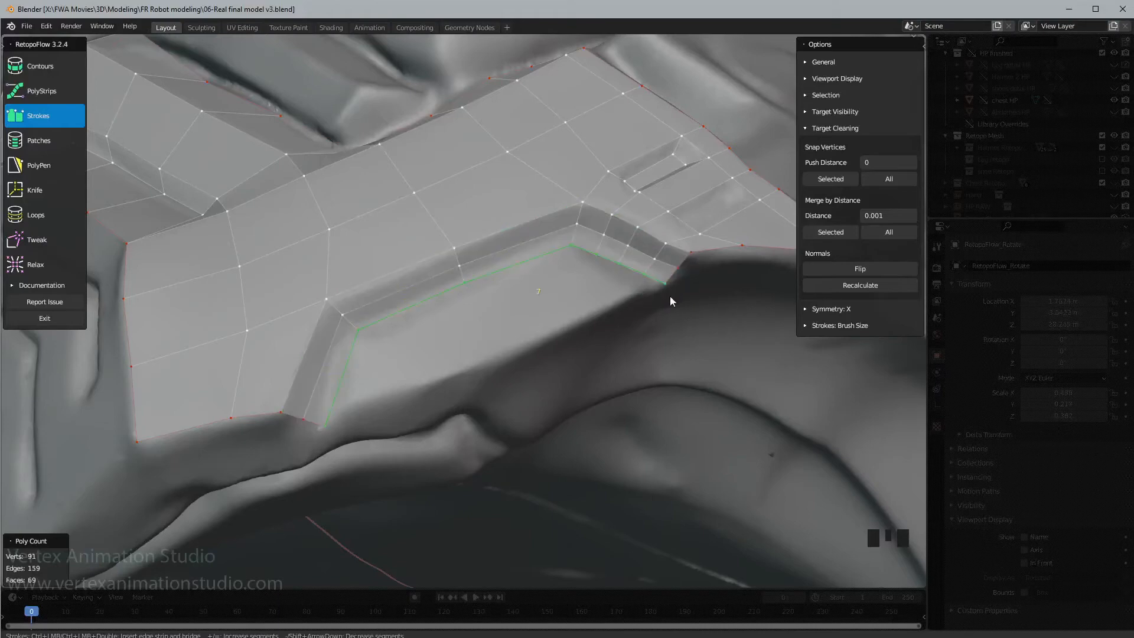
pyautogui.moveTo(670, 296); pyautogui.dragTo(657, 302, button='middle')
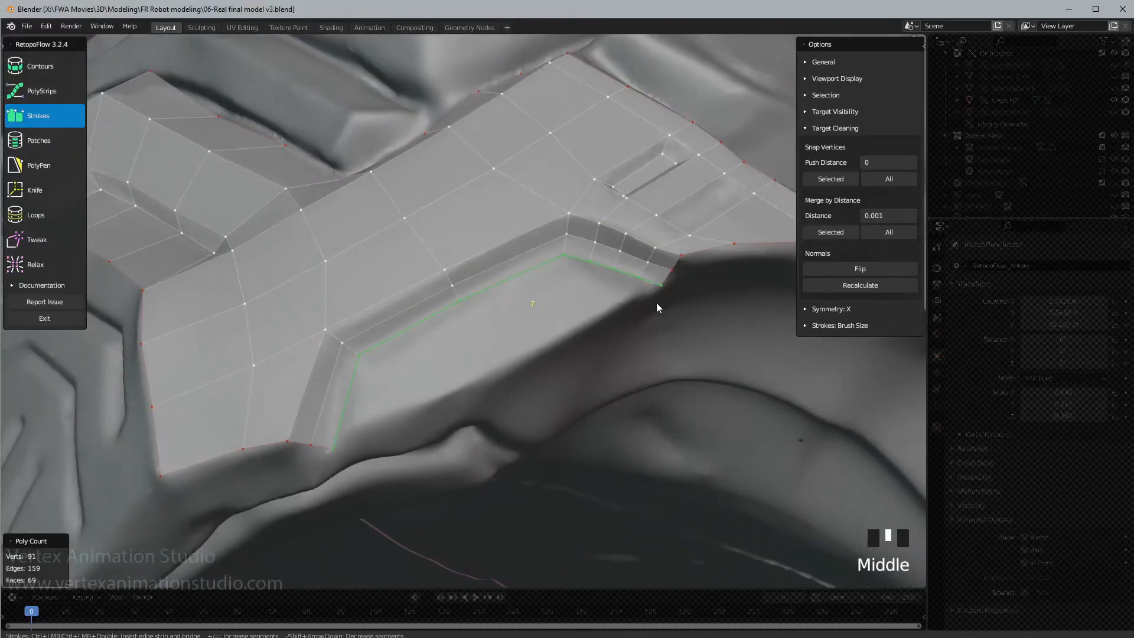
pyautogui.hotkey('ctrl', 'z')
pyautogui.moveTo(542, 332); pyautogui.dragTo(615, 332, button='middle')
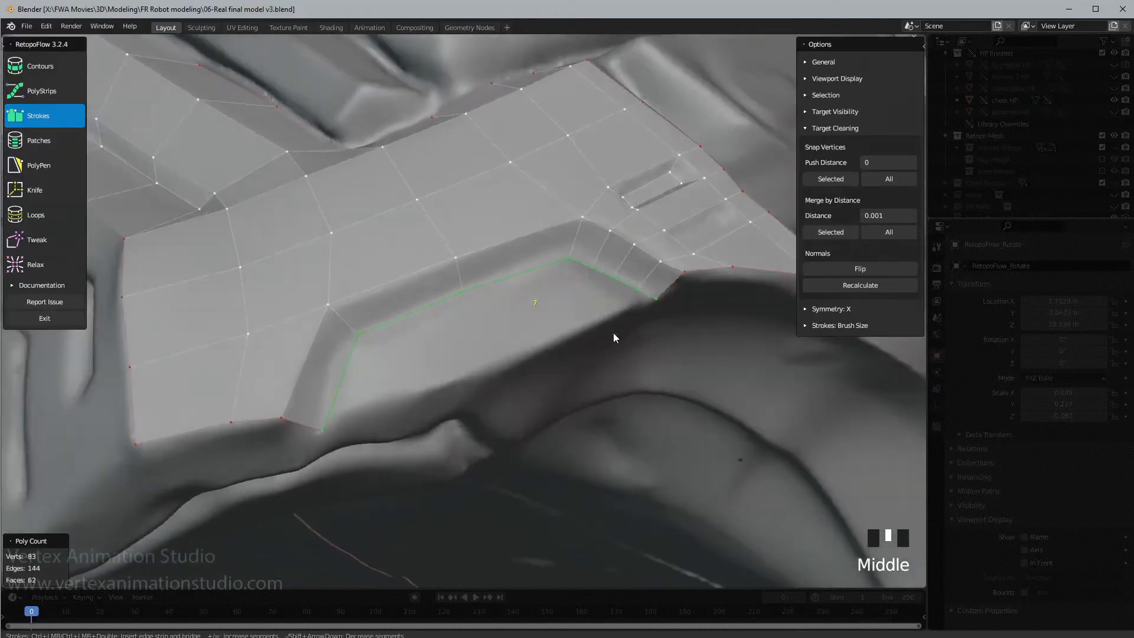
# - Reposition the new strip's inner edges at both ends of the large recess so they follow the base of its wall
pyautogui.moveTo(567, 271); pyautogui.dragTo(614, 288)
pyautogui.hotkey('ctrl', 'z')
pyautogui.press('r')
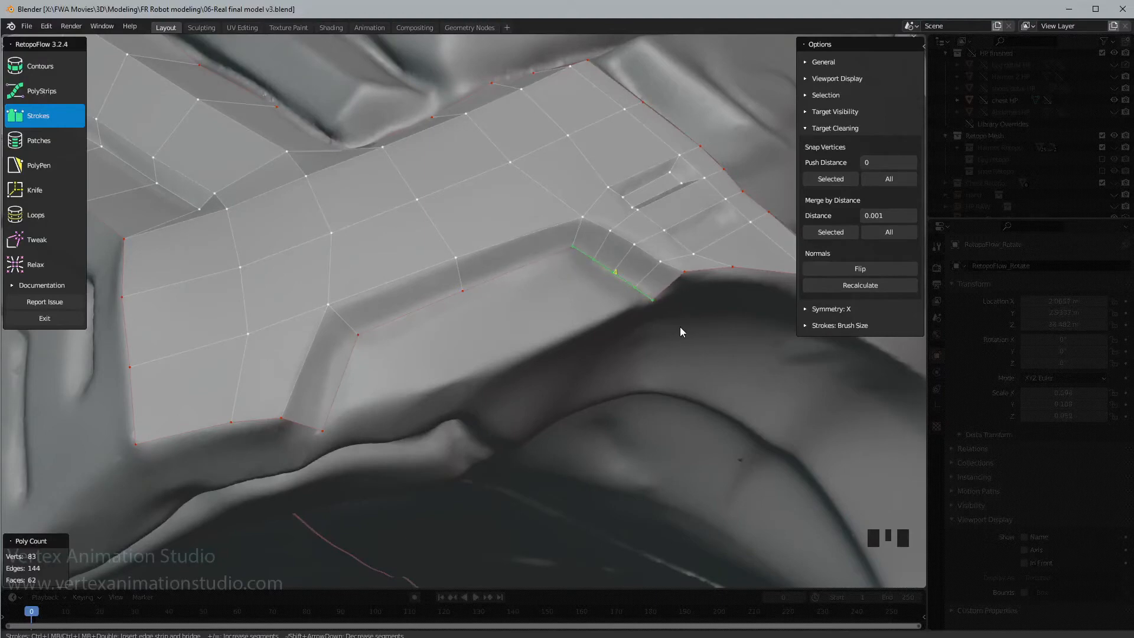
pyautogui.moveTo(595, 360); pyautogui.dragTo(423, 354, button='middle')
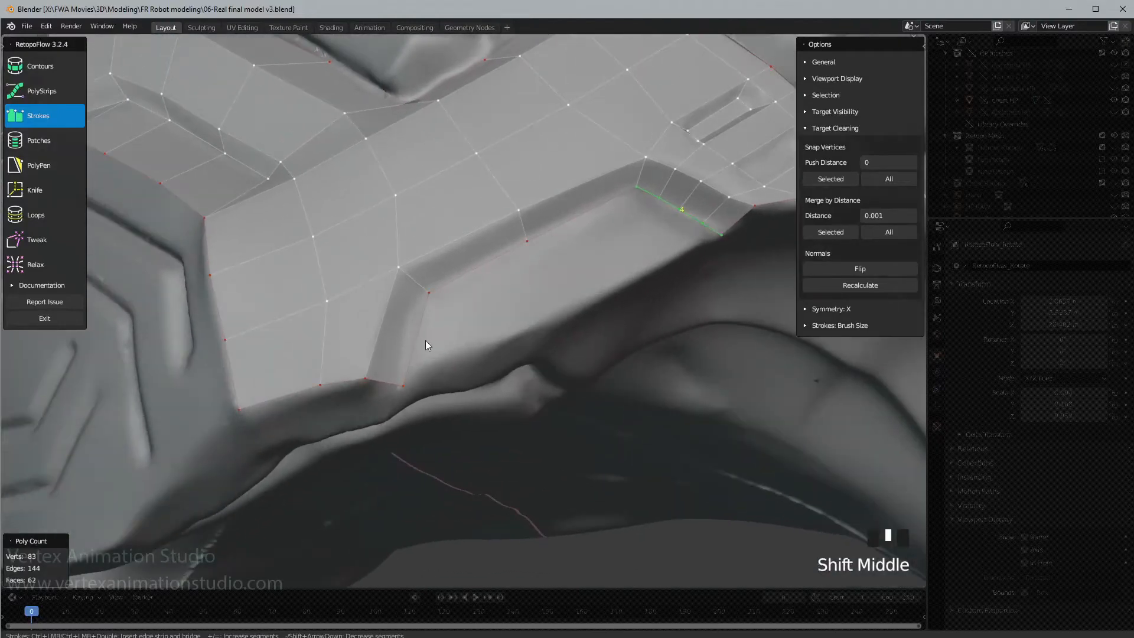
pyautogui.moveTo(426, 342); pyautogui.dragTo(411, 345)
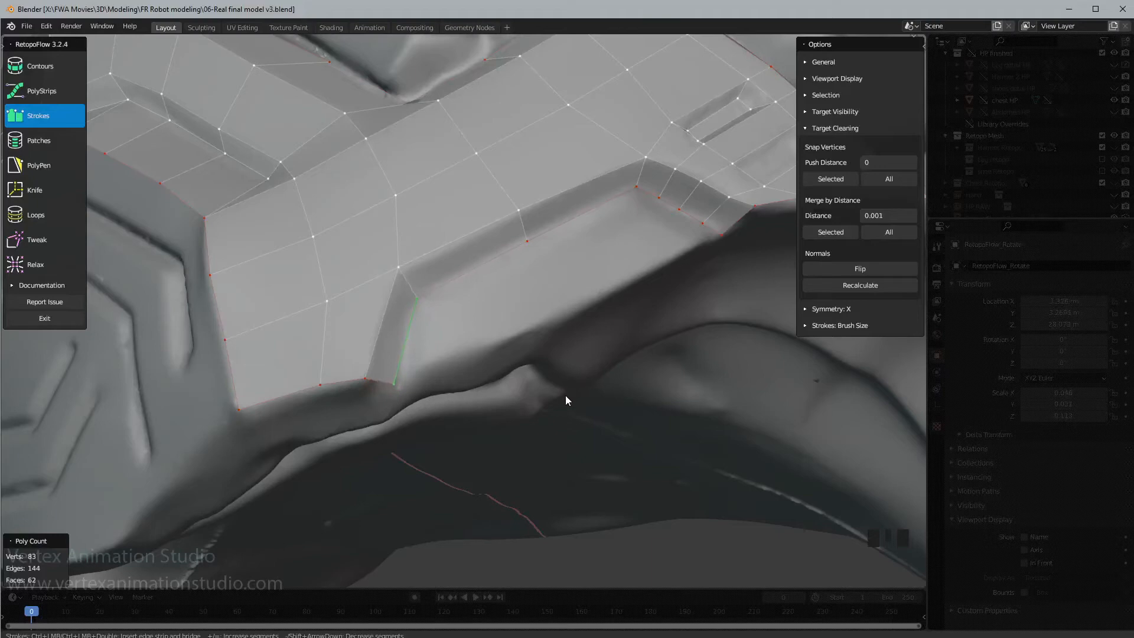
pyautogui.moveTo(565, 395); pyautogui.dragTo(567, 369, button='middle')
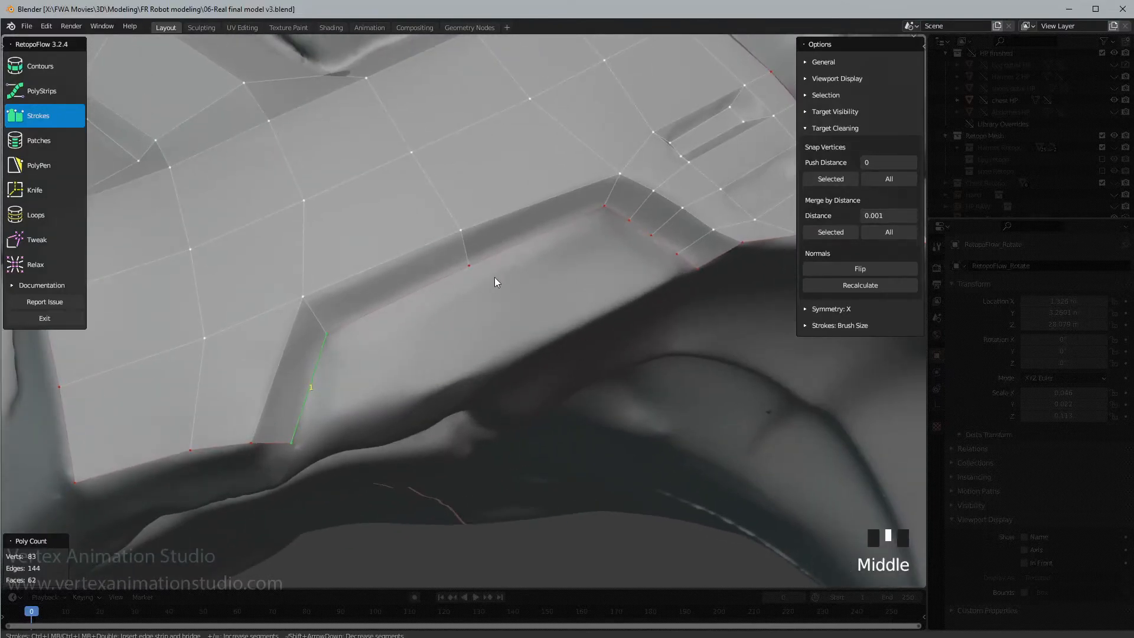
pyautogui.moveTo(584, 268); pyautogui.dragTo(682, 223, button='middle')
pyautogui.scroll(2, 618, 267)
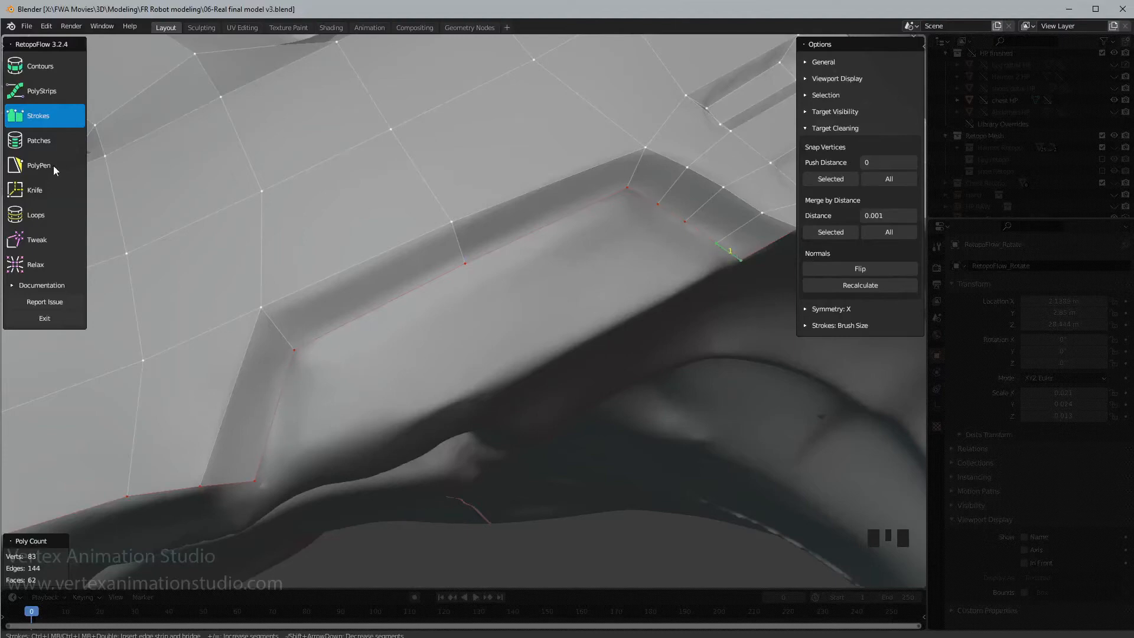
# - Add a PolyPen quad on the recess floor, from the strip's long inner side around the corner nearest the vent slots
pyautogui.click(40, 144)
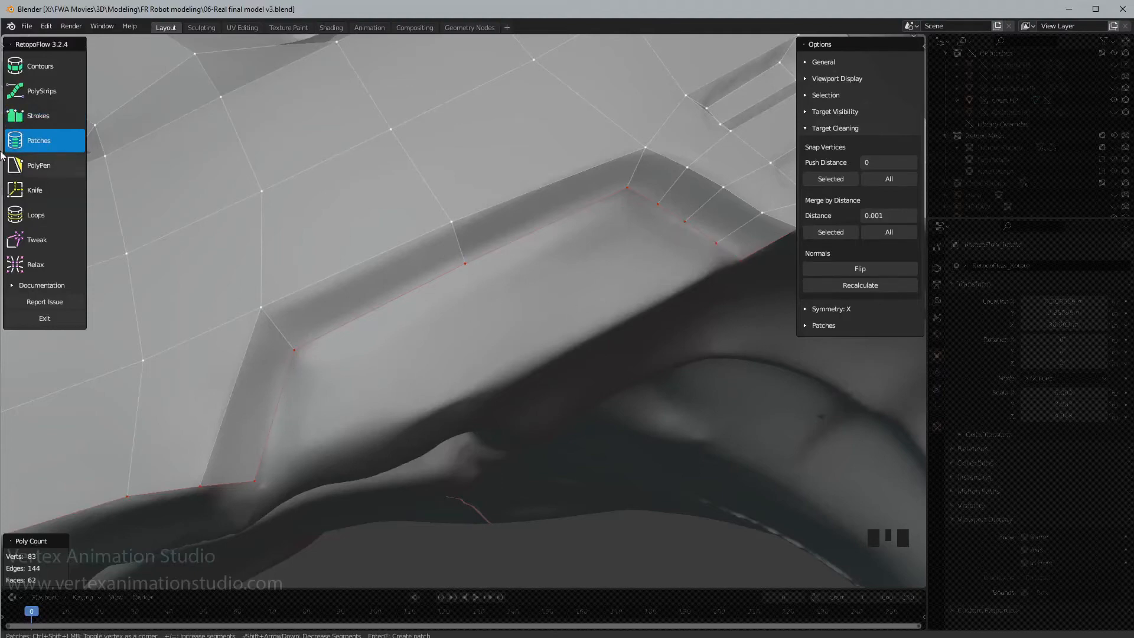
pyautogui.click(47, 168)
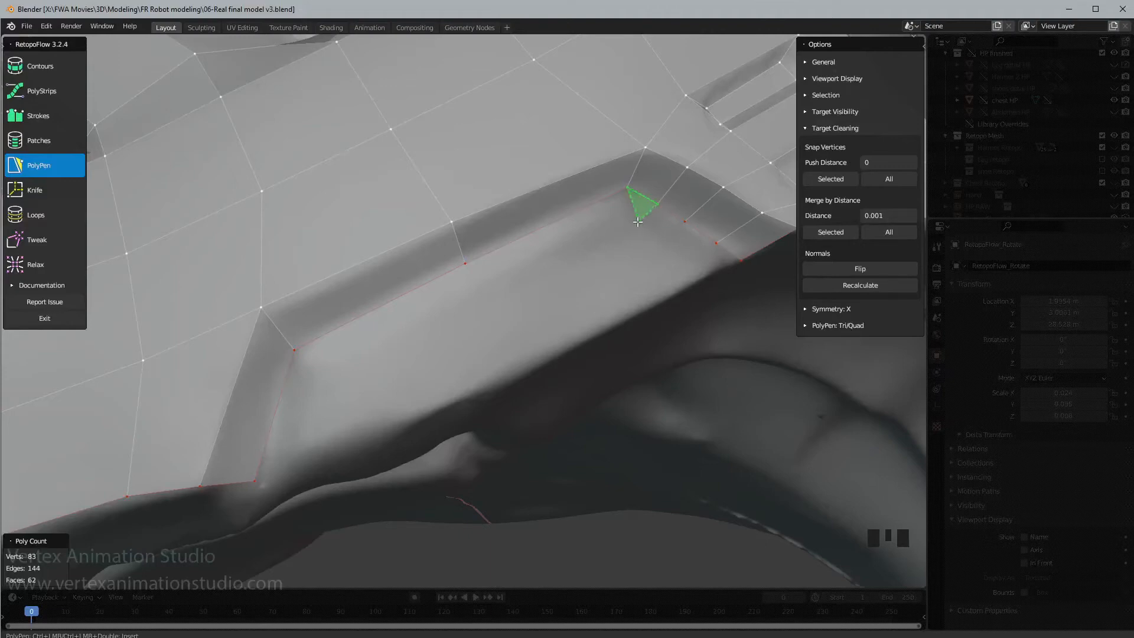
pyautogui.keyDown('ctrl'); pyautogui.click(612, 242); pyautogui.keyUp('ctrl')
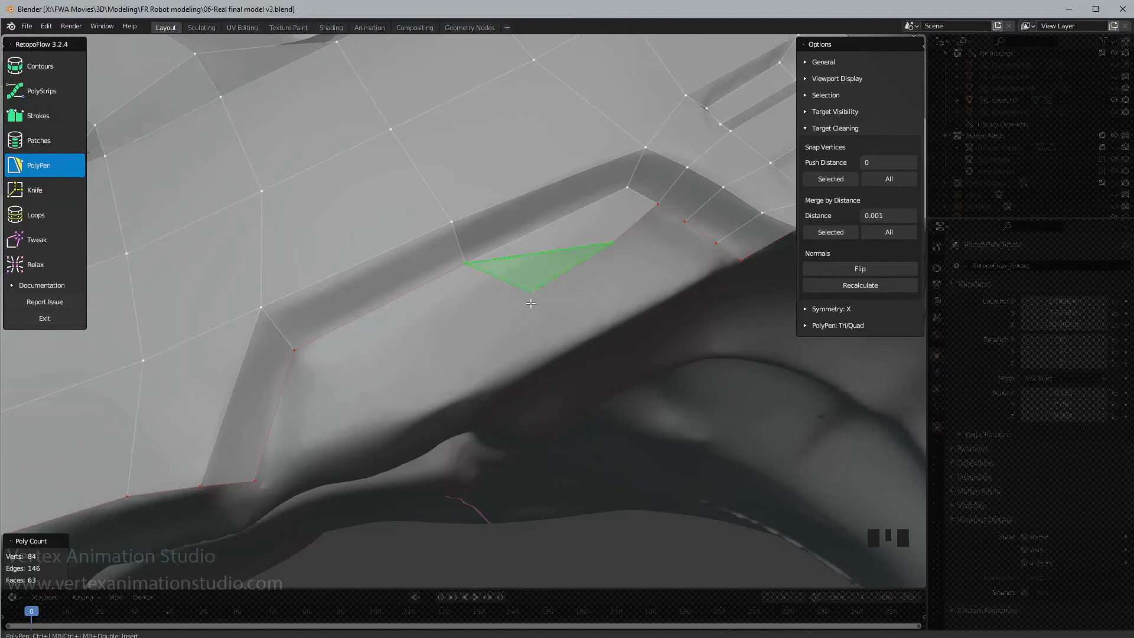
pyautogui.keyDown('ctrl'); pyautogui.click(517, 316); pyautogui.keyUp('ctrl')
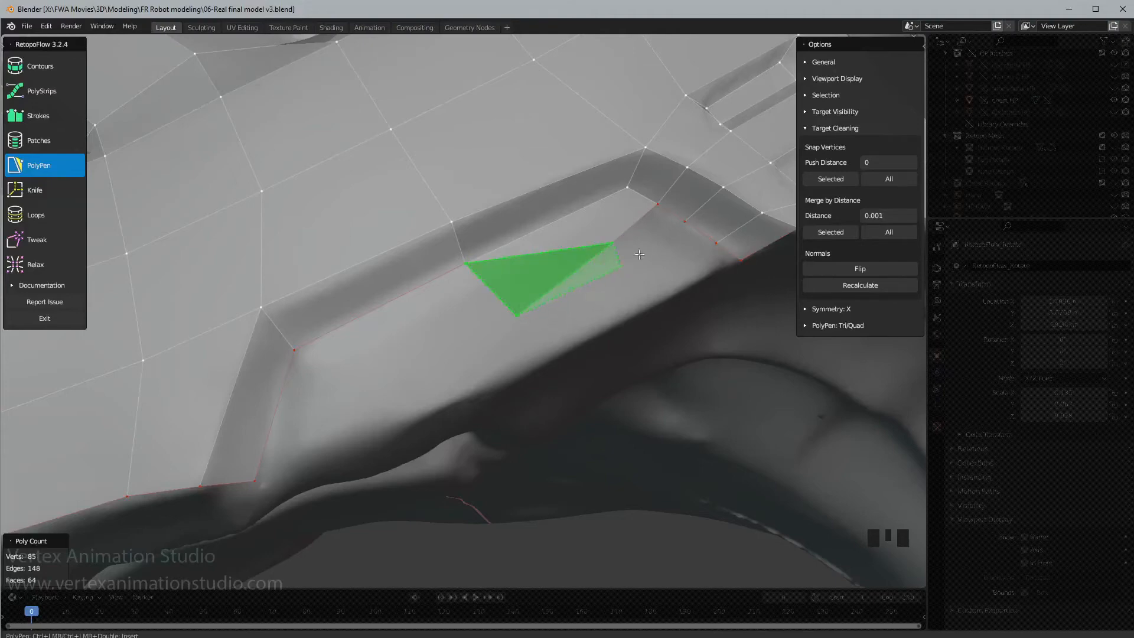
pyautogui.keyDown('ctrl'); pyautogui.click(685, 221); pyautogui.keyUp('ctrl')
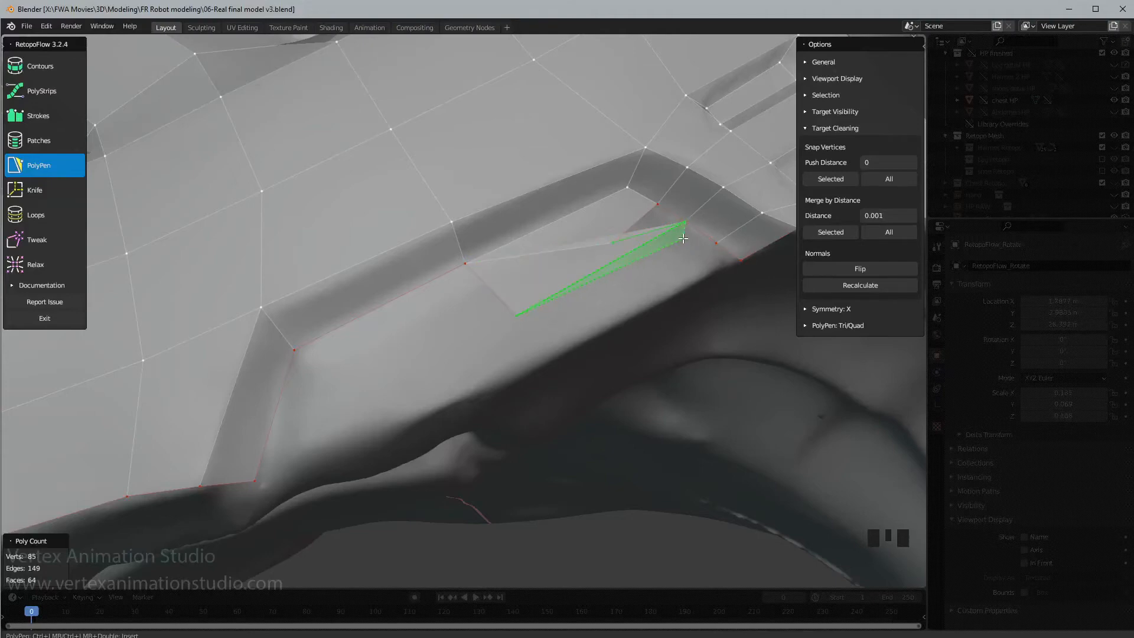
pyautogui.hotkey('ctrl', 'z')
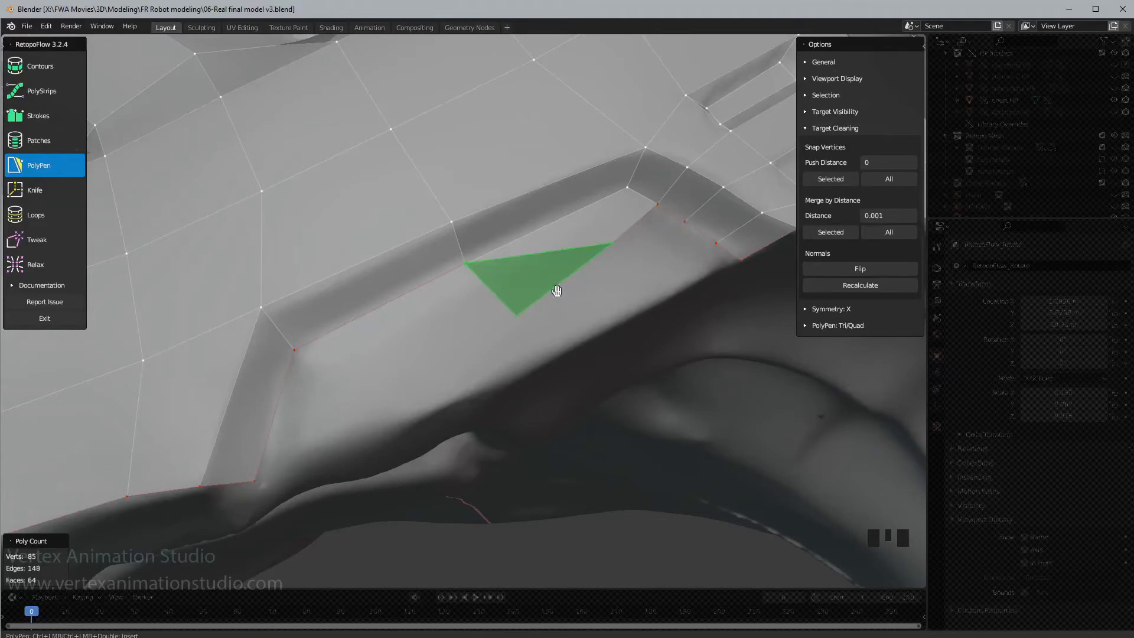
pyautogui.hotkey('ctrl', 'z')
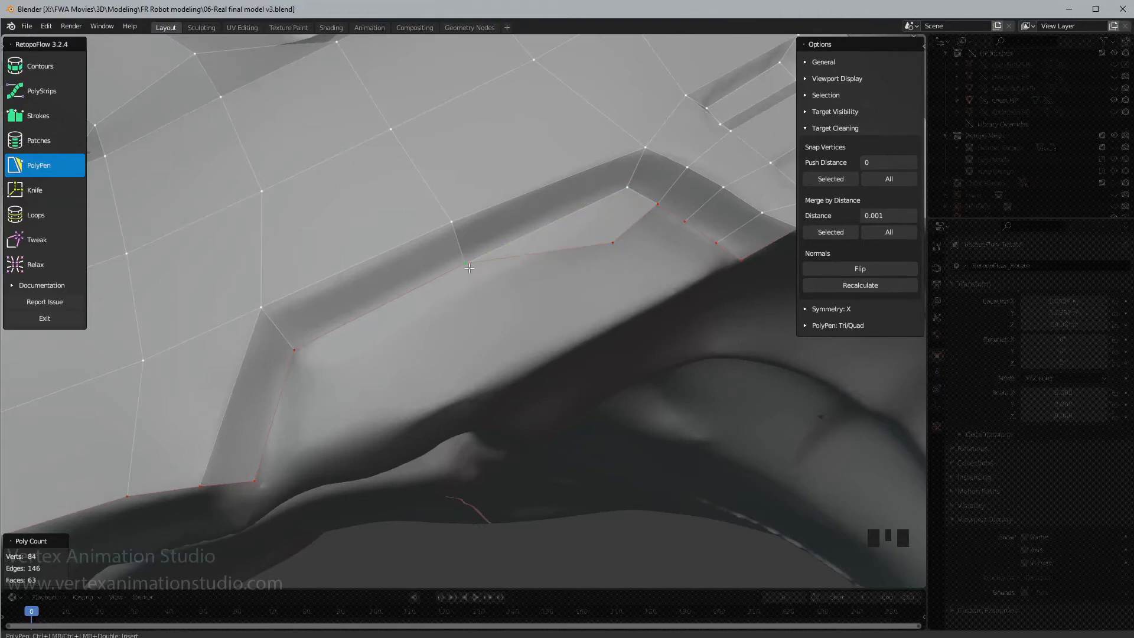
pyautogui.press('6')
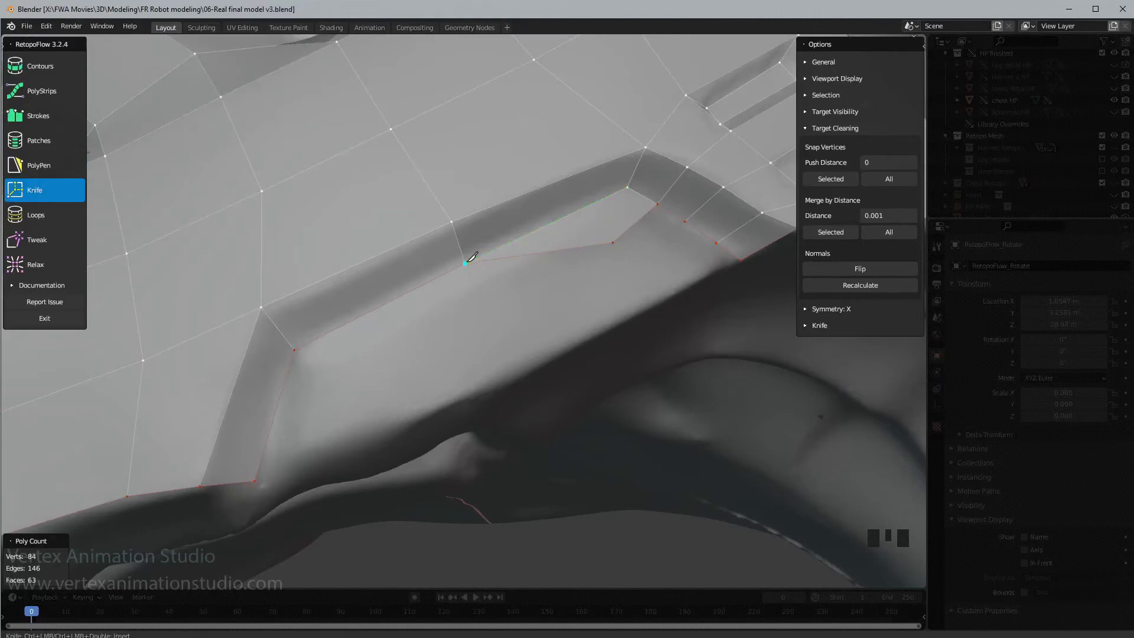
pyautogui.click(466, 262)
pyautogui.press('Escape')
pyautogui.press('5')
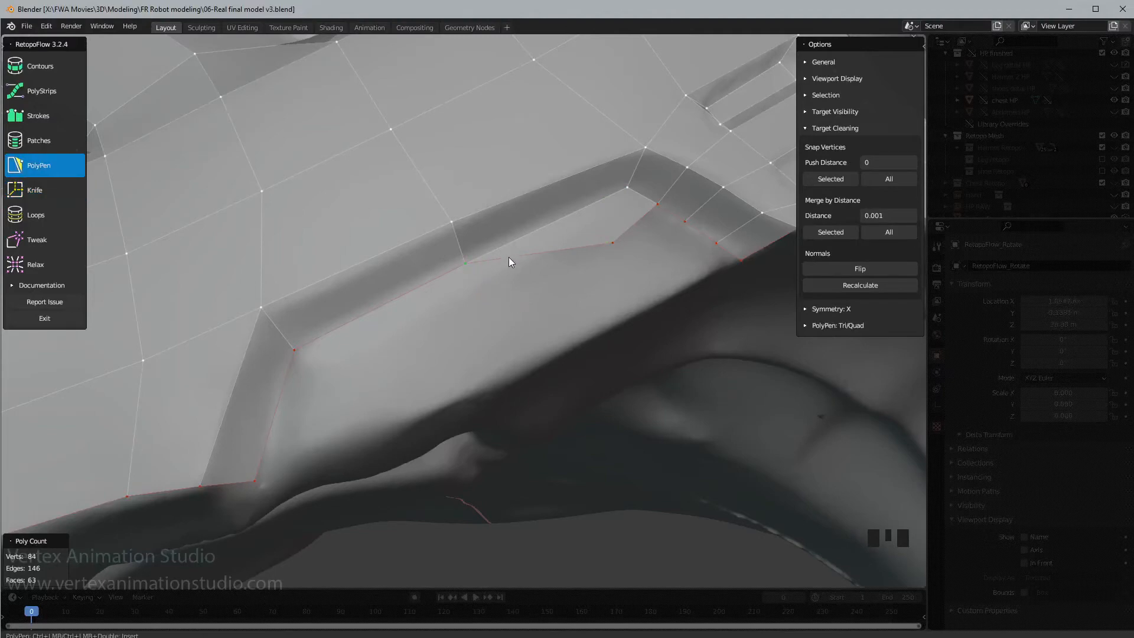
# - Build a second PolyPen quad on the recess floor and bridge it to the strip's short side near the vent slots
pyautogui.keyDown('ctrl'); pyautogui.click(519, 319); pyautogui.keyUp('ctrl')
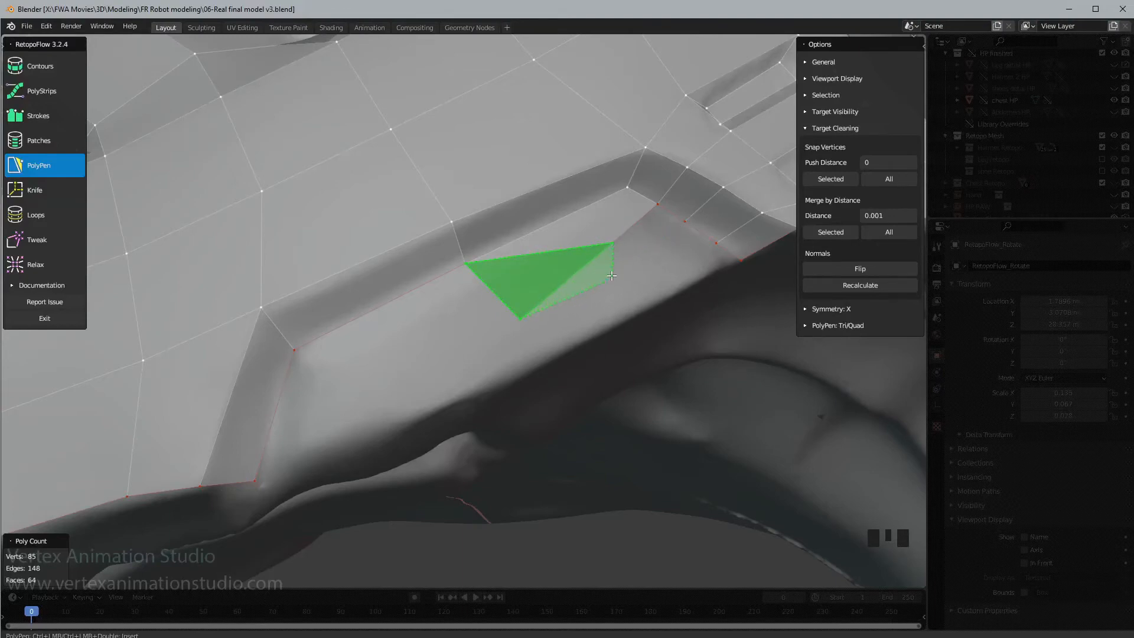
pyautogui.keyDown('ctrl'); pyautogui.click(617, 247); pyautogui.keyUp('ctrl')
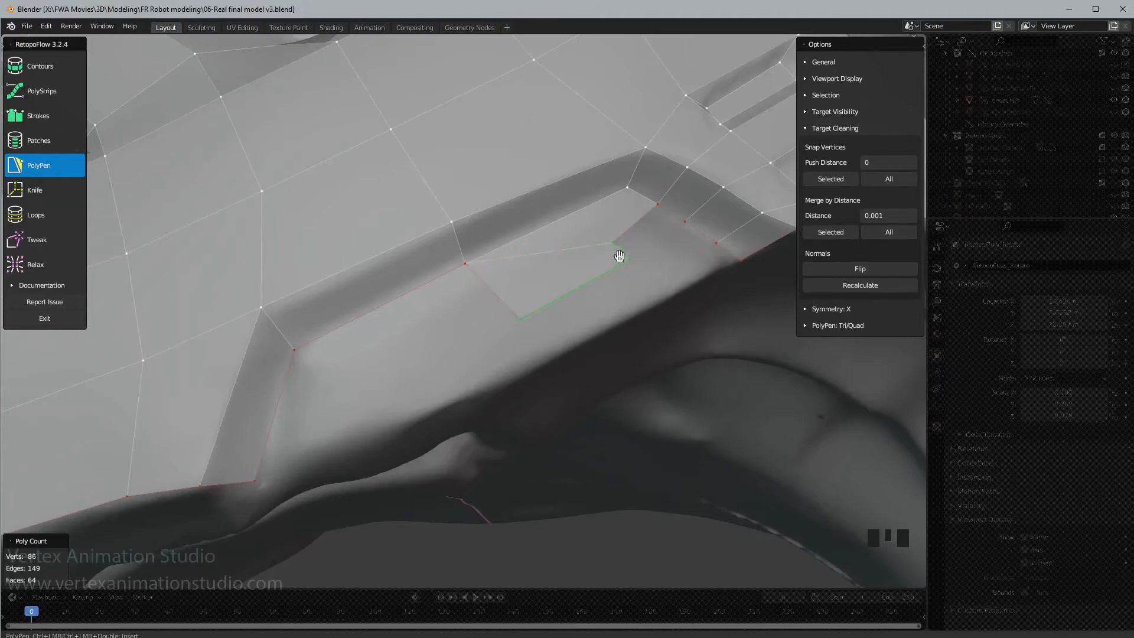
pyautogui.moveTo(677, 229); pyautogui.dragTo(620, 258, button='middle')
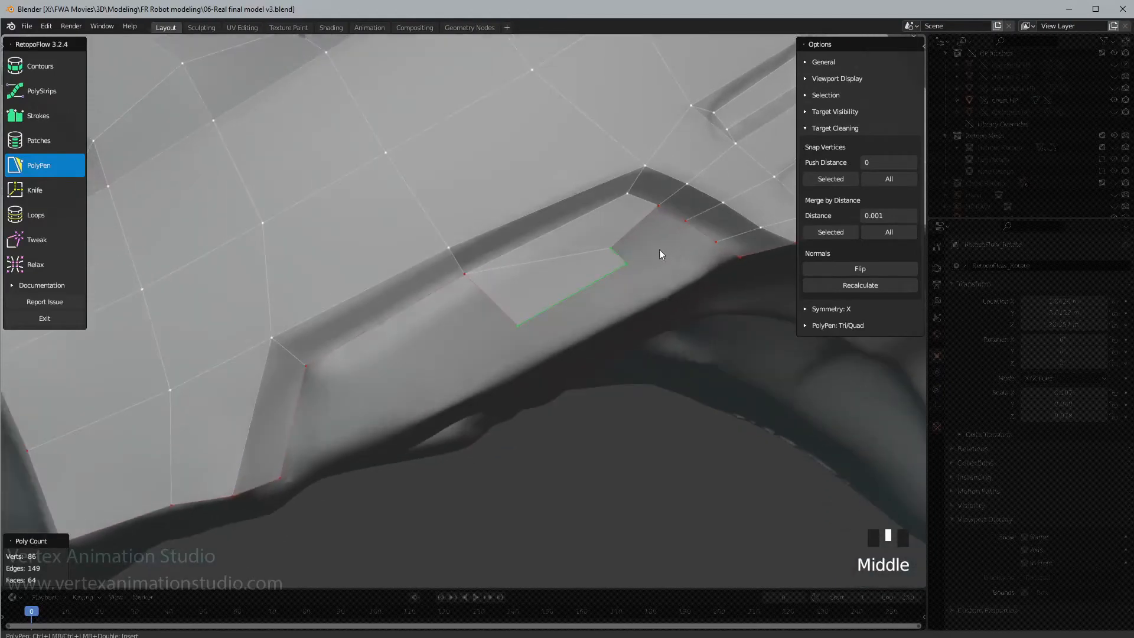
pyautogui.click(676, 219)
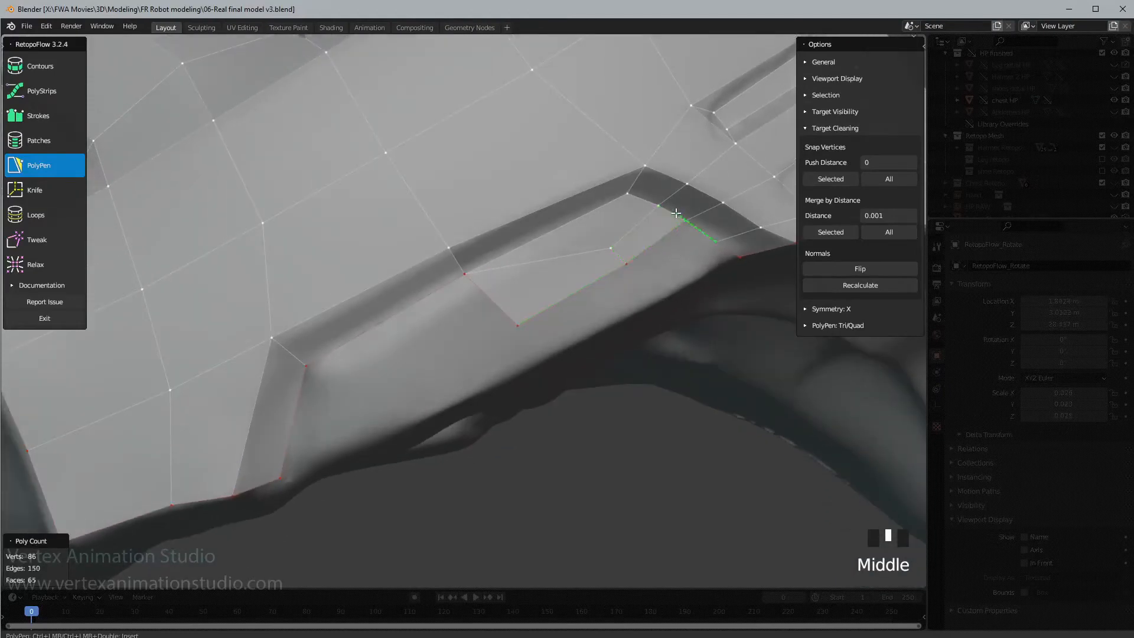
# - Extend the recess floor's quad row by one PolyPen quad from the wall-base edge near the vent slots
pyautogui.moveTo(675, 267); pyautogui.dragTo(661, 180, button='middle')
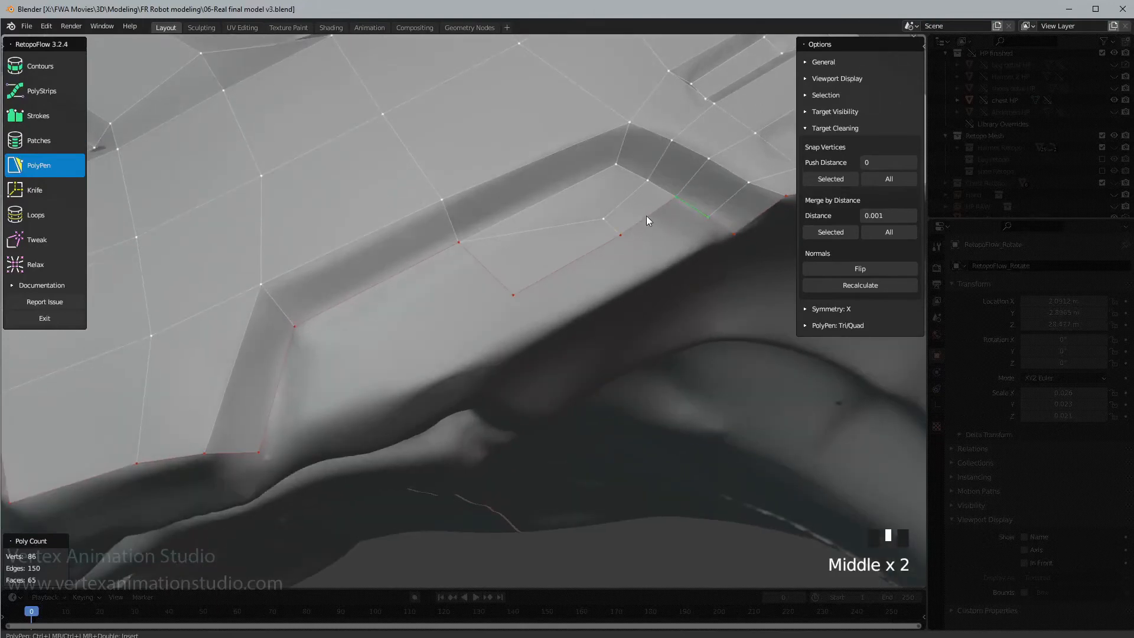
pyautogui.keyDown('ctrl'); pyautogui.click(645, 247); pyautogui.keyUp('ctrl')
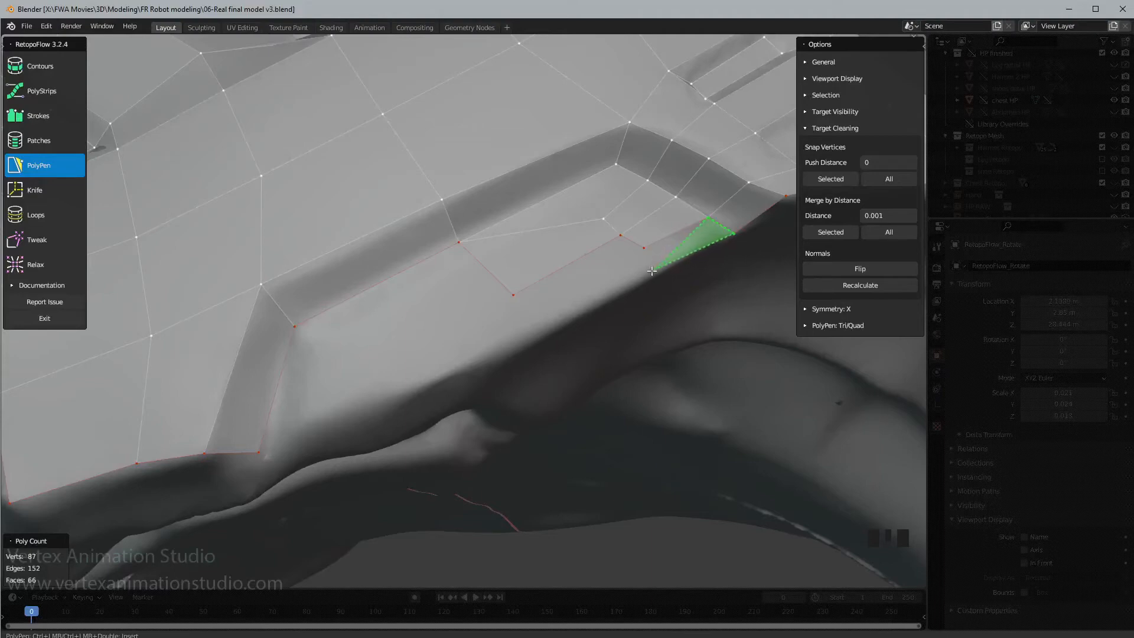
pyautogui.keyDown('ctrl'); pyautogui.click(543, 331); pyautogui.keyUp('ctrl')
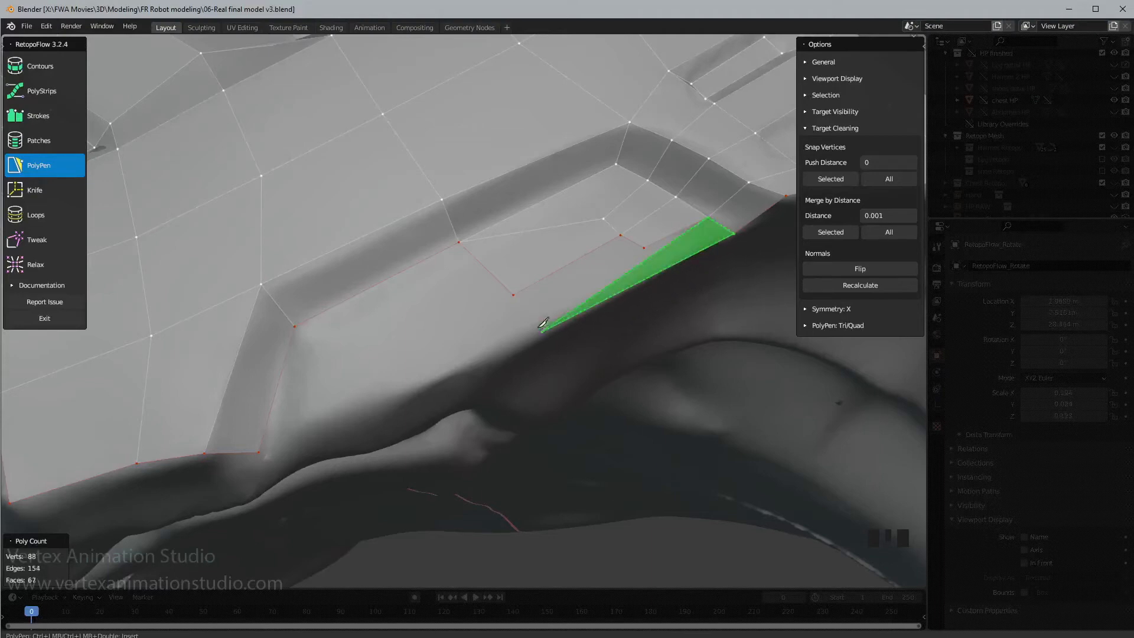
pyautogui.keyDown('ctrl'); pyautogui.click(513, 295); pyautogui.keyUp('ctrl')
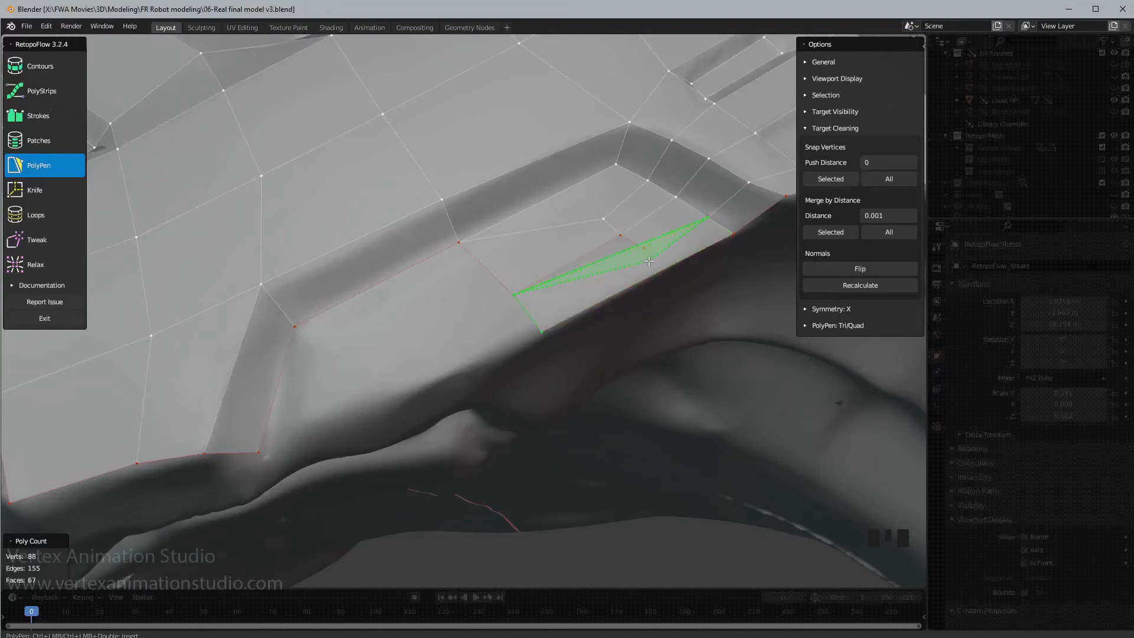
pyautogui.hotkey('ctrl', 'z')
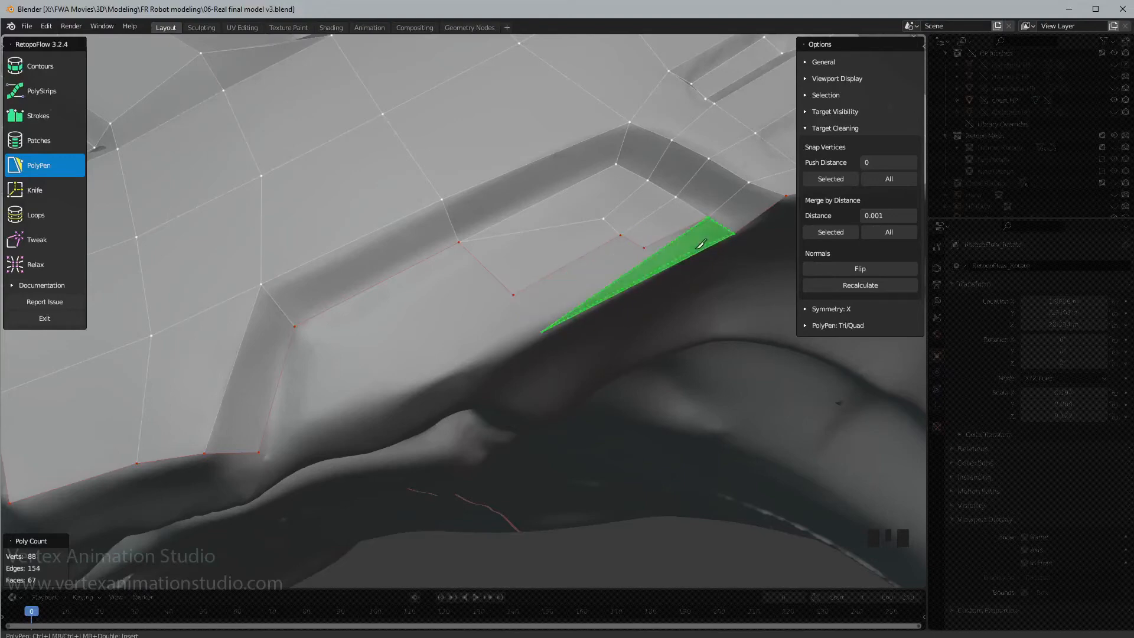
pyautogui.hotkey('ctrl', 'z')
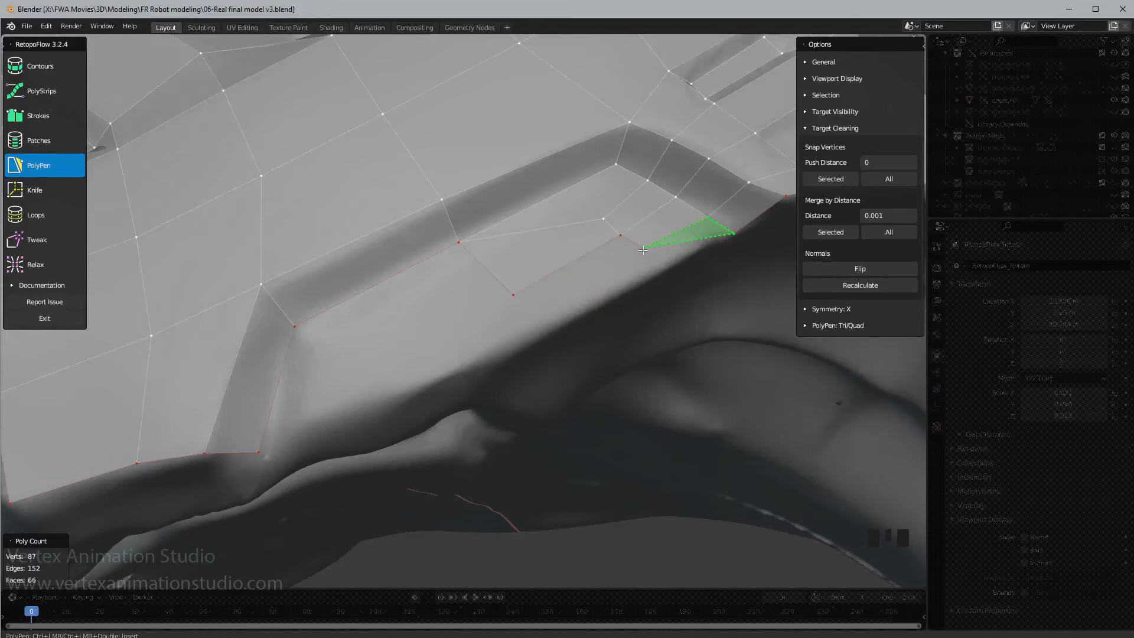
pyautogui.hotkey('ctrl', 'shift', 'z')
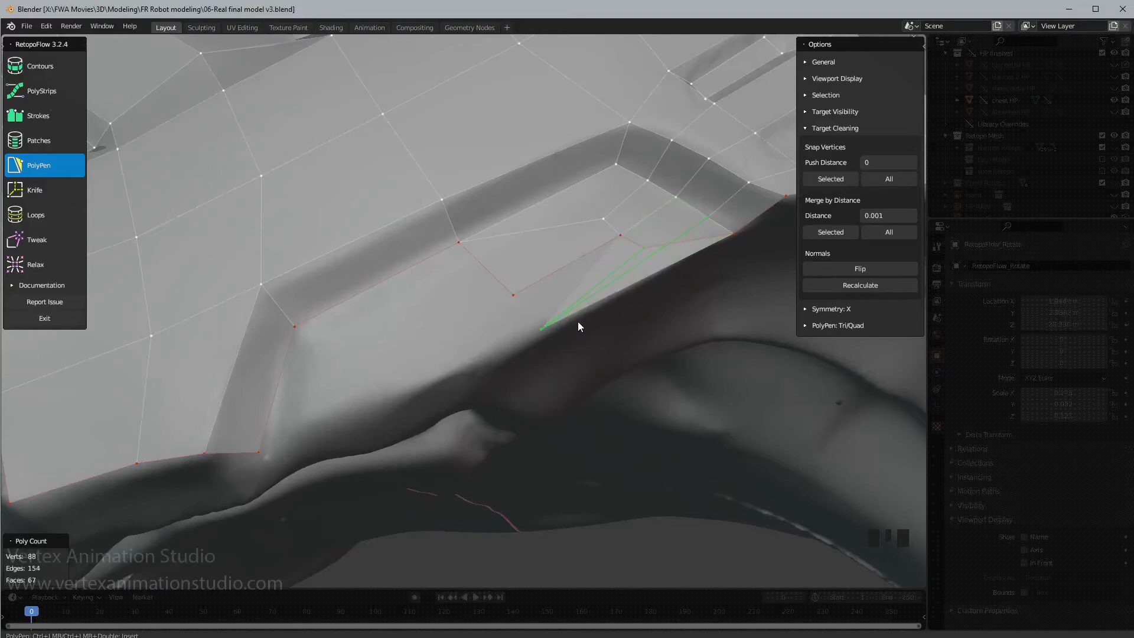
pyautogui.hotkey('ctrl', 'z')
# - Add two PolyPen quads along the recess's open outer edge beside the existing floor quads, and adjust two floor vertices to even the spacing
pyautogui.moveTo(705, 313); pyautogui.dragTo(723, 272, button='middle')
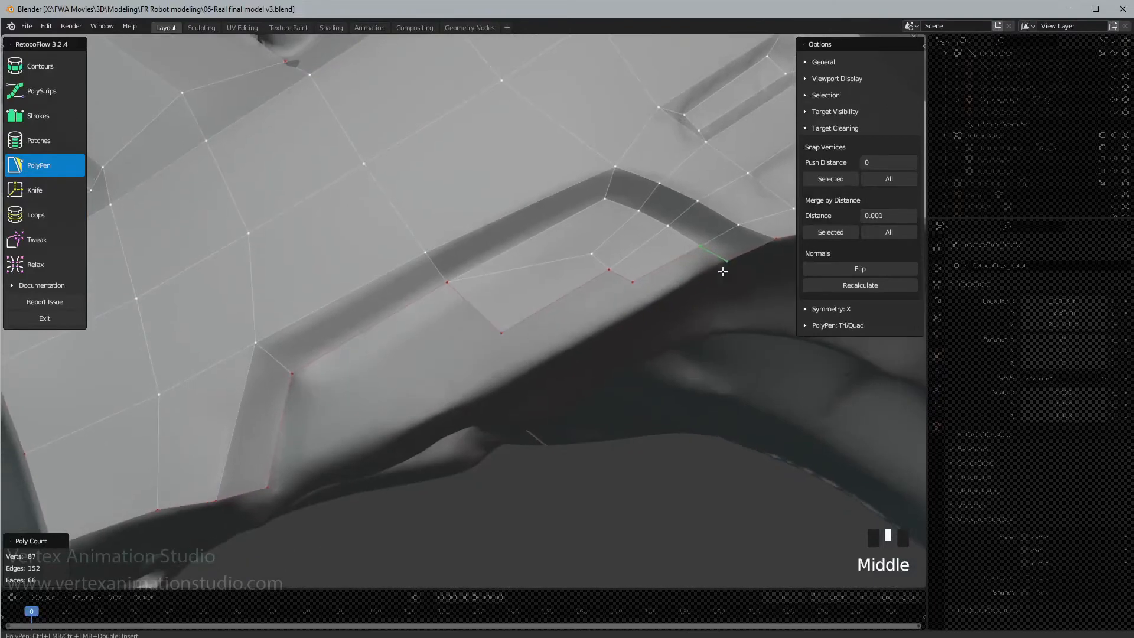
pyautogui.keyDown('ctrl'); pyautogui.click(515, 373); pyautogui.keyUp('ctrl')
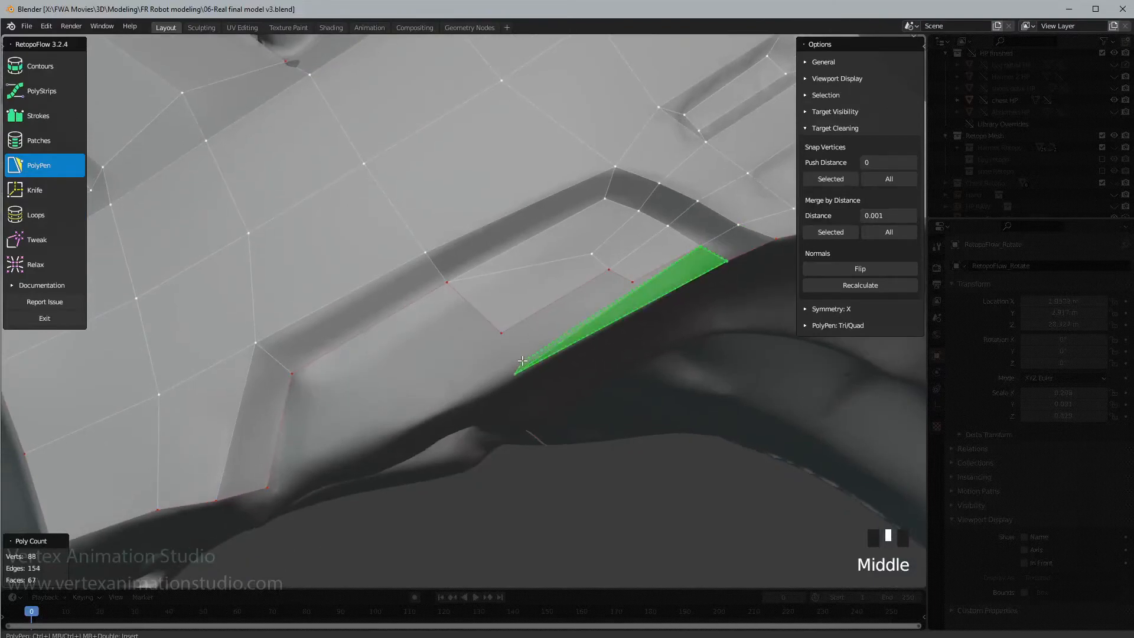
pyautogui.keyDown('ctrl'); pyautogui.click(633, 283); pyautogui.keyUp('ctrl')
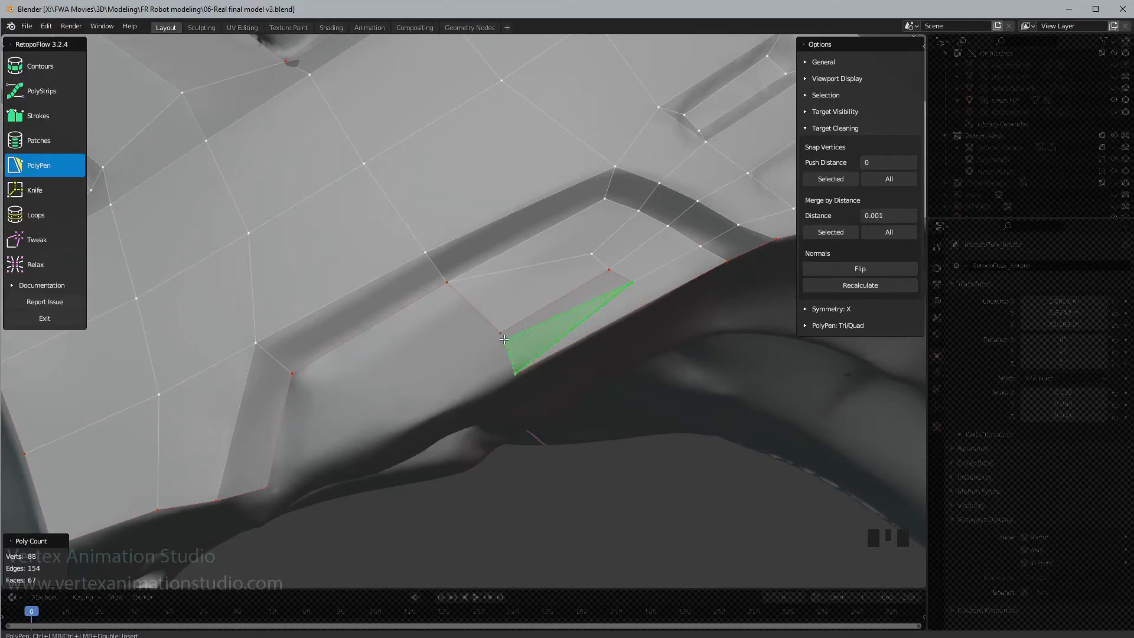
pyautogui.keyDown('ctrl'); pyautogui.click(530, 319); pyautogui.keyUp('ctrl')
pyautogui.hotkey('ctrl', 'z')
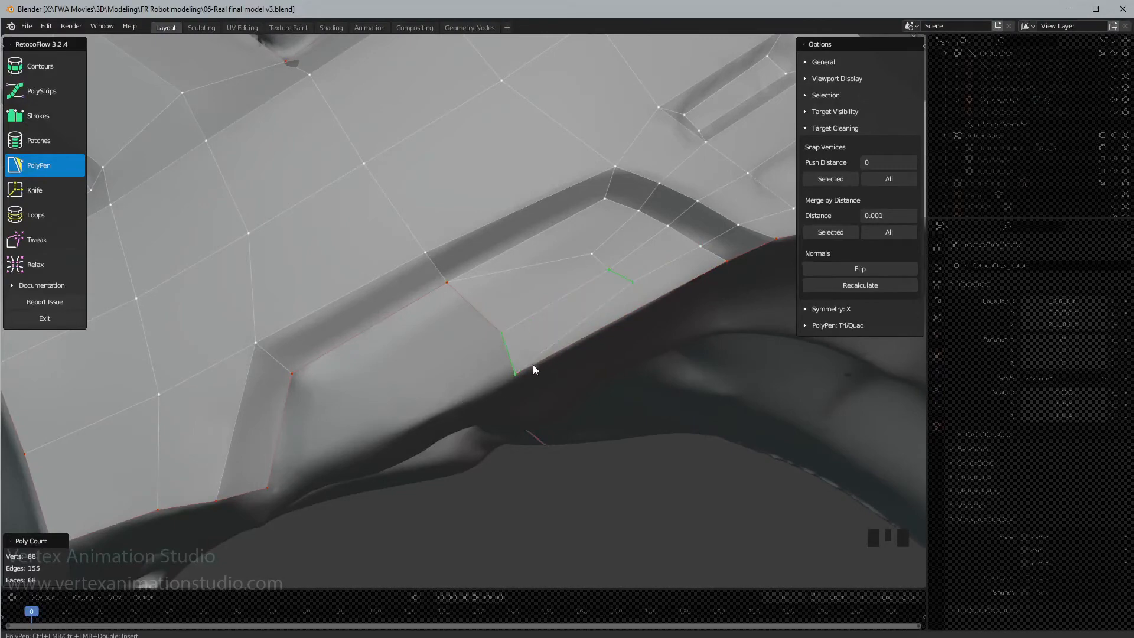
pyautogui.moveTo(515, 373); pyautogui.dragTo(529, 370)
pyautogui.moveTo(591, 253); pyautogui.dragTo(577, 243)
# - Insert an edge loop across the recess's end wall away from the vent slots, and bridge it to the floor patch with two quads
pyautogui.keyDown('shift'); pyautogui.moveTo(592, 302); pyautogui.dragTo(400, 339, button='middle'); pyautogui.keyUp('shift')
pyautogui.scroll(-2, 489, 306)
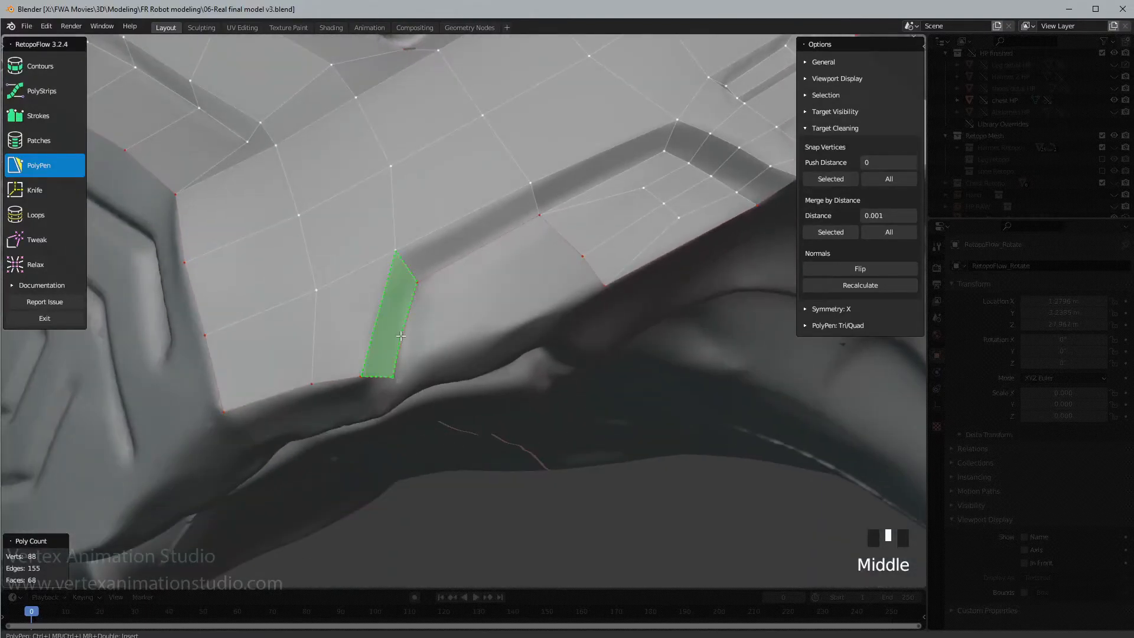
pyautogui.hotkey('ctrl', 'r')
pyautogui.click(403, 329)
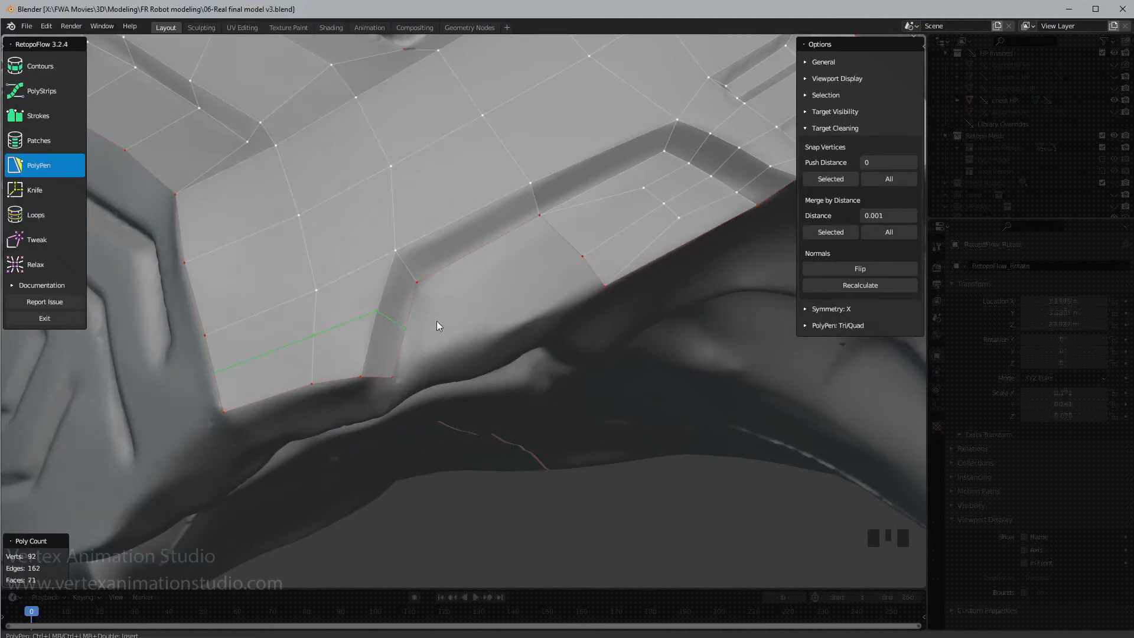
pyautogui.keyDown('ctrl'); pyautogui.click(565, 234); pyautogui.keyUp('ctrl')
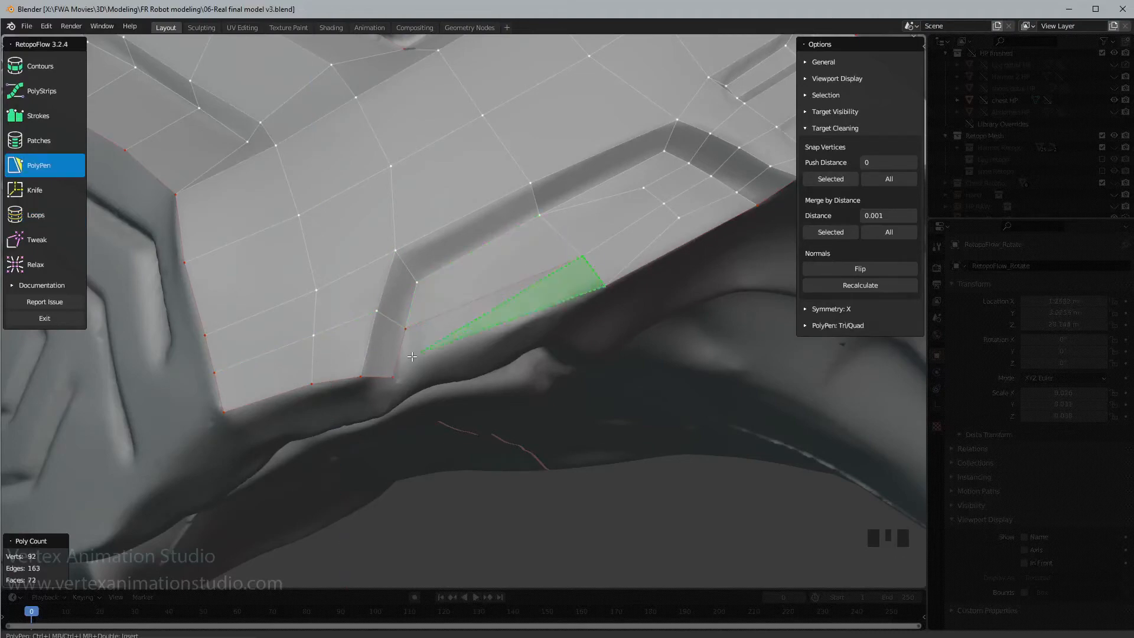
pyautogui.keyDown('ctrl'); pyautogui.click(592, 274); pyautogui.keyUp('ctrl')
# - Extend the panel's lower border down with two PolyPen quads beside the recess end farthest from the vent slots, level with the recess edge
pyautogui.moveTo(661, 330); pyautogui.dragTo(650, 303, button='middle')
pyautogui.scroll(-2, 635, 236)
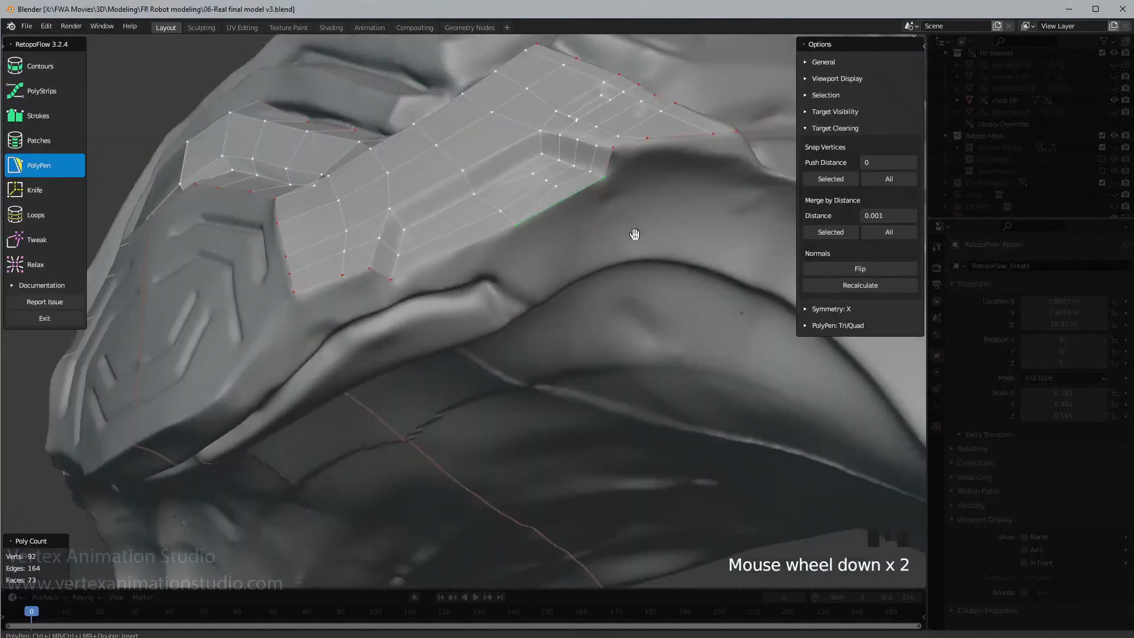
pyautogui.keyDown('shift'); pyautogui.moveTo(636, 236); pyautogui.dragTo(421, 345, button='middle'); pyautogui.keyUp('shift')
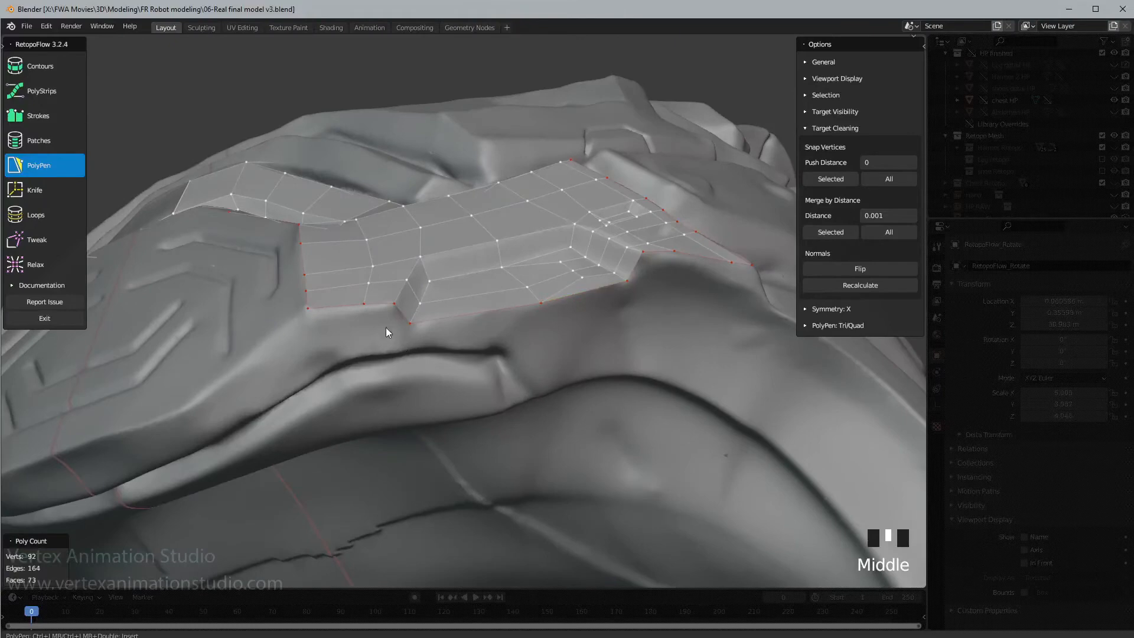
pyautogui.keyDown('shift'); pyautogui.moveTo(375, 325); pyautogui.dragTo(466, 349, button='middle'); pyautogui.keyUp('shift')
pyautogui.keyDown('ctrl'); pyautogui.click(499, 354); pyautogui.keyUp('ctrl')
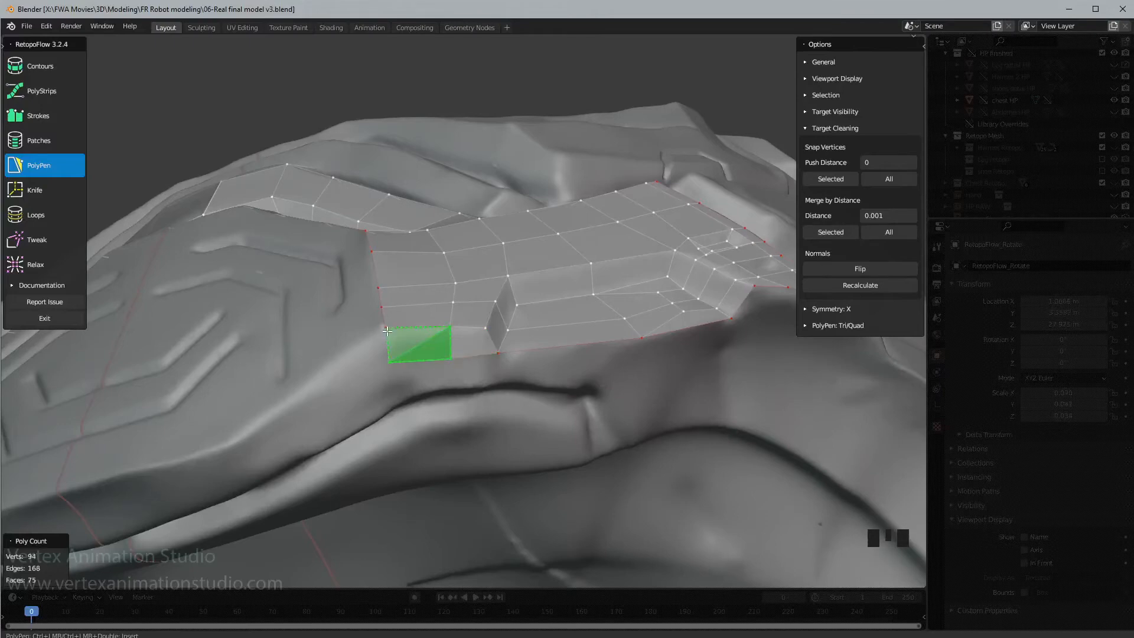
pyautogui.keyDown('ctrl'); pyautogui.click(389, 362); pyautogui.keyUp('ctrl')
# - Extend the panel's lower border below the vent slots with two PolyPen quads, starting from the end wall of the large recess
pyautogui.keyDown('shift'); pyautogui.moveTo(587, 370); pyautogui.dragTo(489, 426, button='middle'); pyautogui.keyUp('shift')
pyautogui.scroll(2, 467, 424)
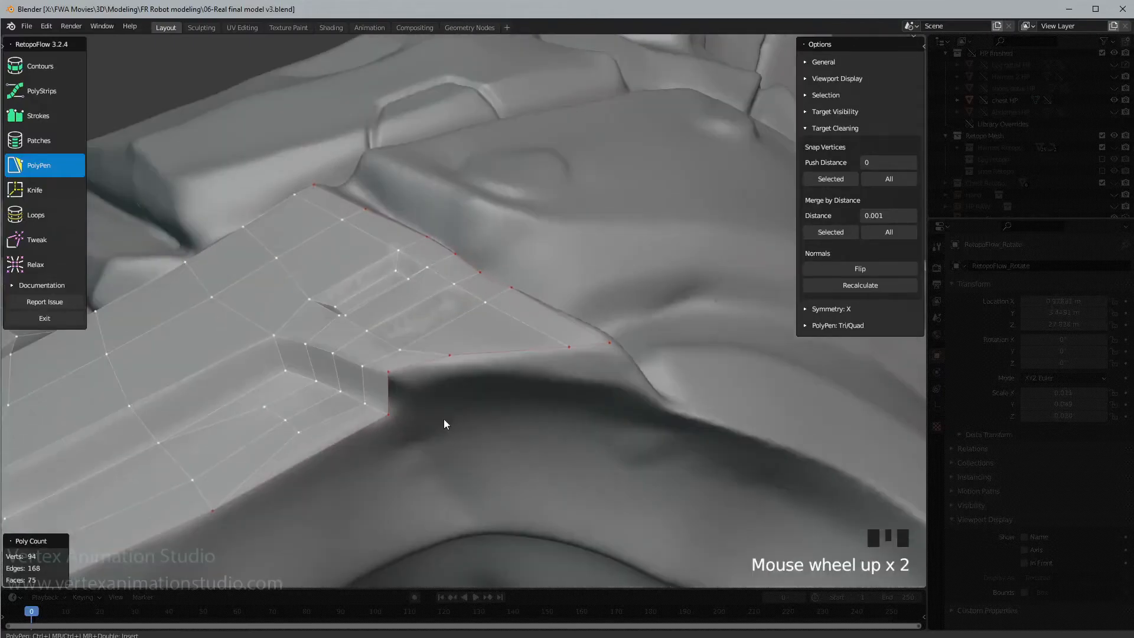
pyautogui.moveTo(484, 373); pyautogui.dragTo(562, 356, button='middle')
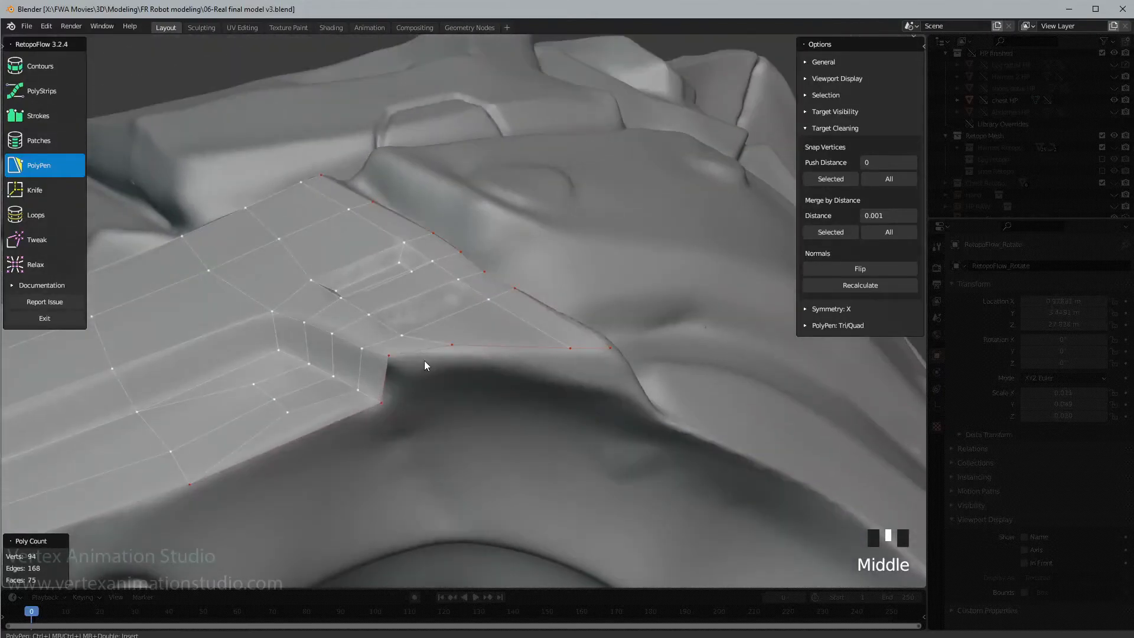
pyautogui.keyDown('ctrl'); pyautogui.click(383, 404); pyautogui.keyUp('ctrl')
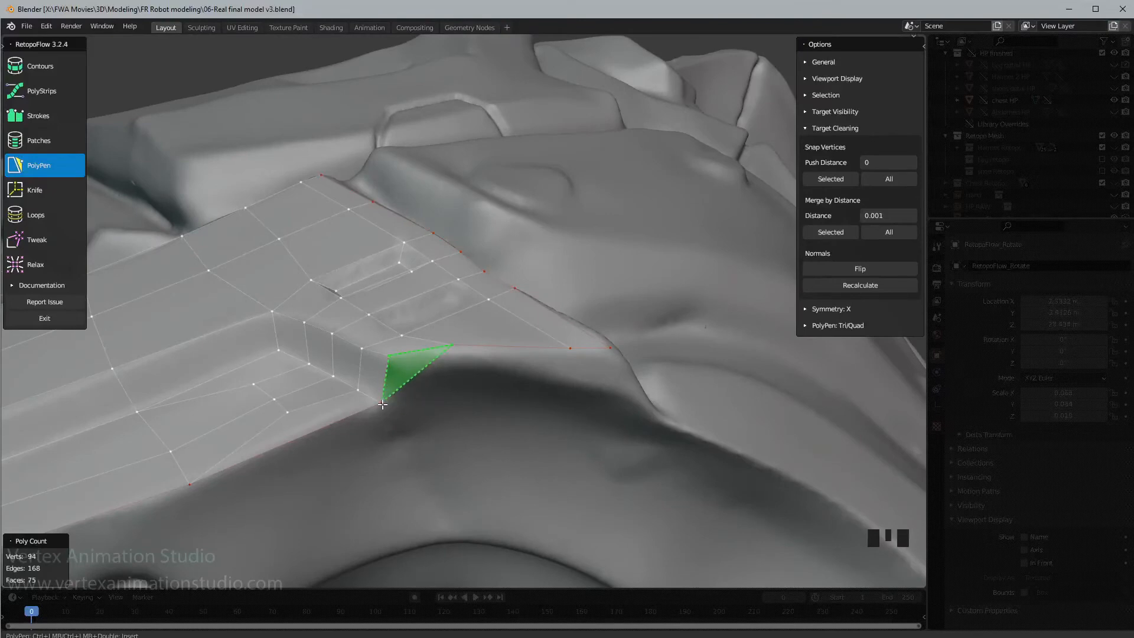
pyautogui.keyDown('ctrl'); pyautogui.click(458, 412); pyautogui.keyUp('ctrl')
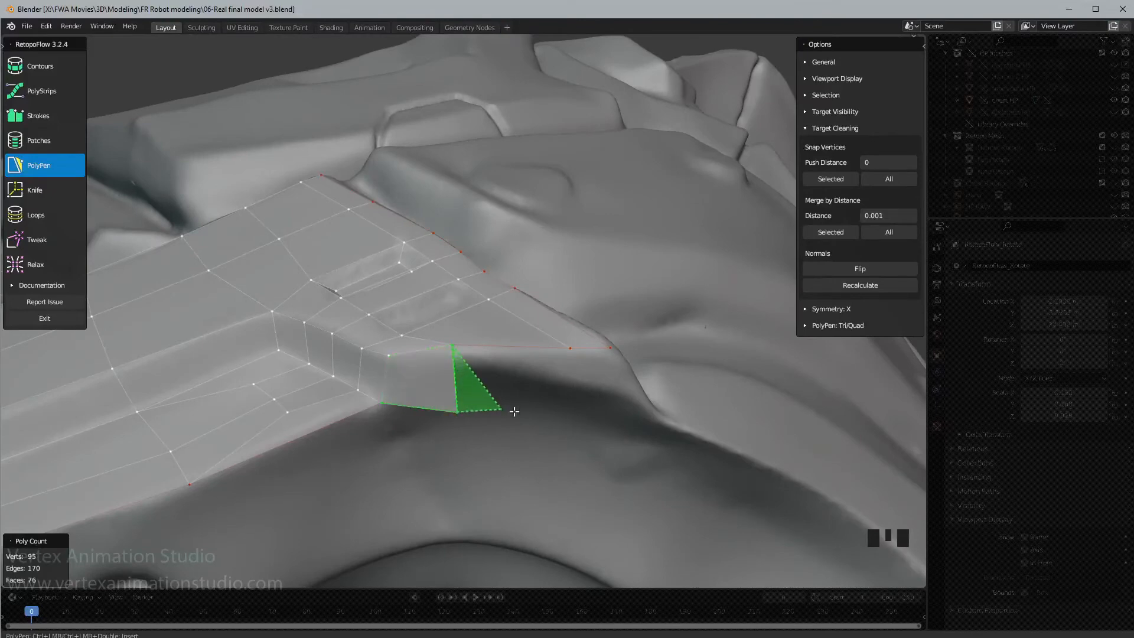
pyautogui.keyDown('ctrl'); pyautogui.click(567, 417); pyautogui.keyUp('ctrl')
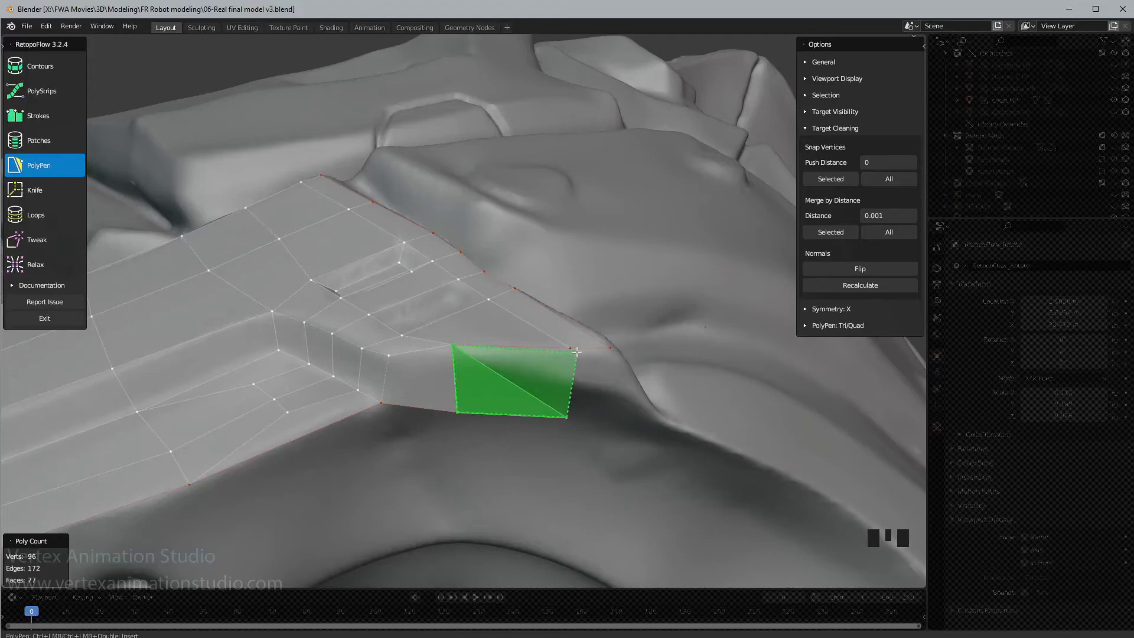
# - Extend the side panel's lower wall with PolyPen quads out to its pointed end
pyautogui.keyDown('ctrl'); pyautogui.click(619, 354); pyautogui.keyUp('ctrl')
pyautogui.keyDown('ctrl'); pyautogui.click(649, 424); pyautogui.keyUp('ctrl')
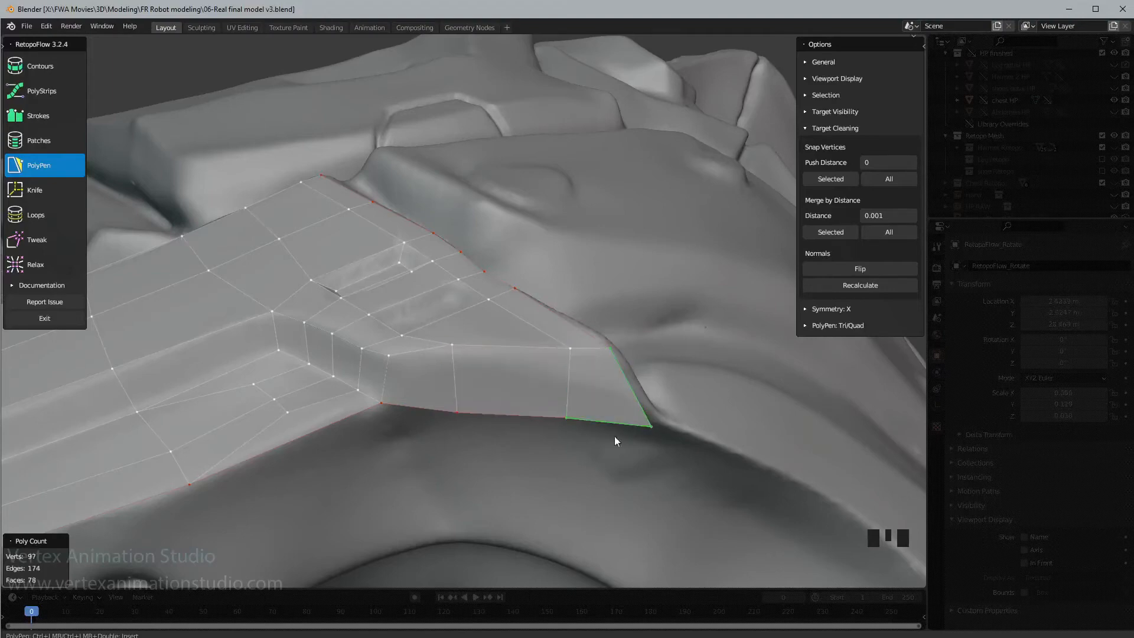
# - Add a strip of quads with the Strokes tool along the side panel's diagonal boundary, following the groove
pyautogui.moveTo(615, 438); pyautogui.dragTo(628, 481, button='middle')
pyautogui.scroll(-2, 527, 329)
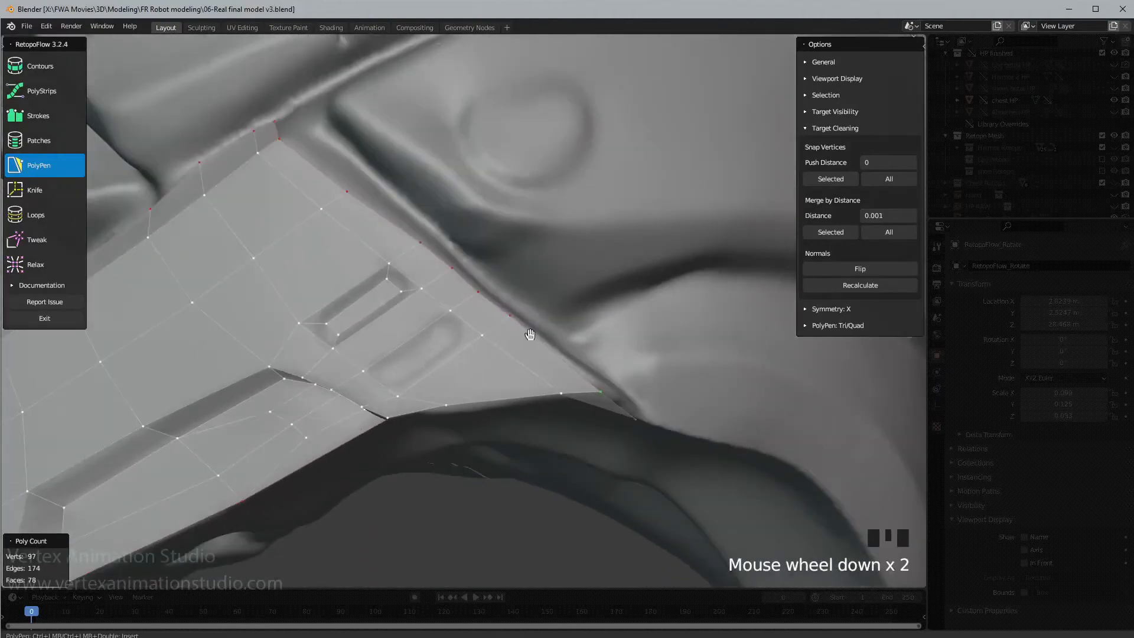
pyautogui.moveTo(531, 334); pyautogui.dragTo(455, 278, button='middle')
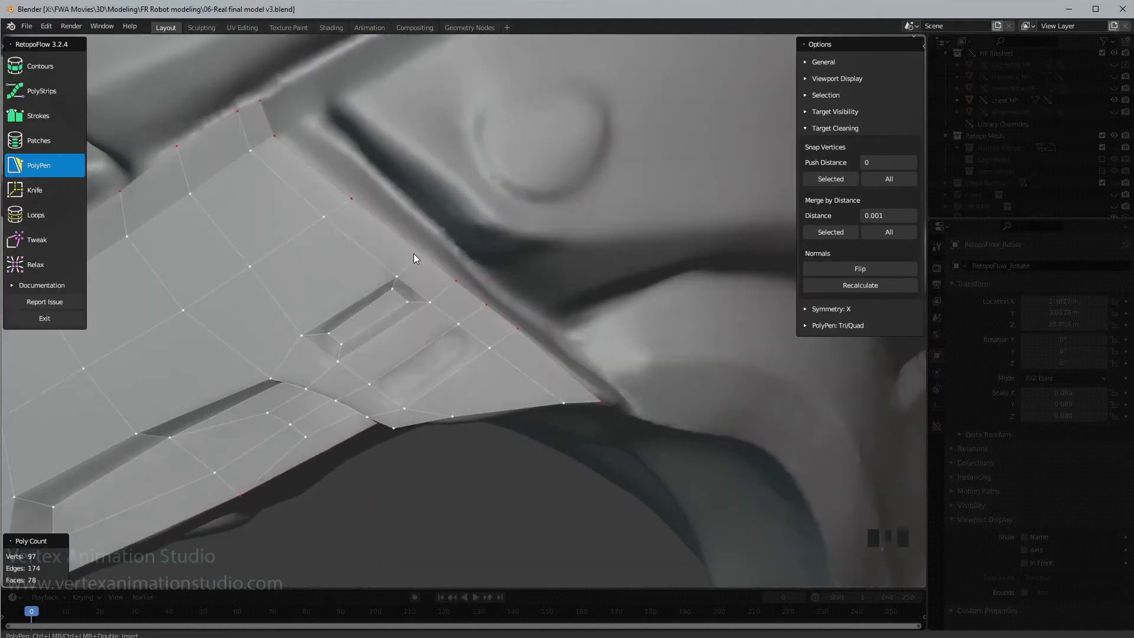
pyautogui.scroll(-2, 413, 254)
pyautogui.keyDown('shift'); pyautogui.moveTo(411, 245); pyautogui.dragTo(473, 250, button='middle'); pyautogui.keyUp('shift')
pyautogui.scroll(-3, 710, 257)
pyautogui.scroll(-1, 643, 272)
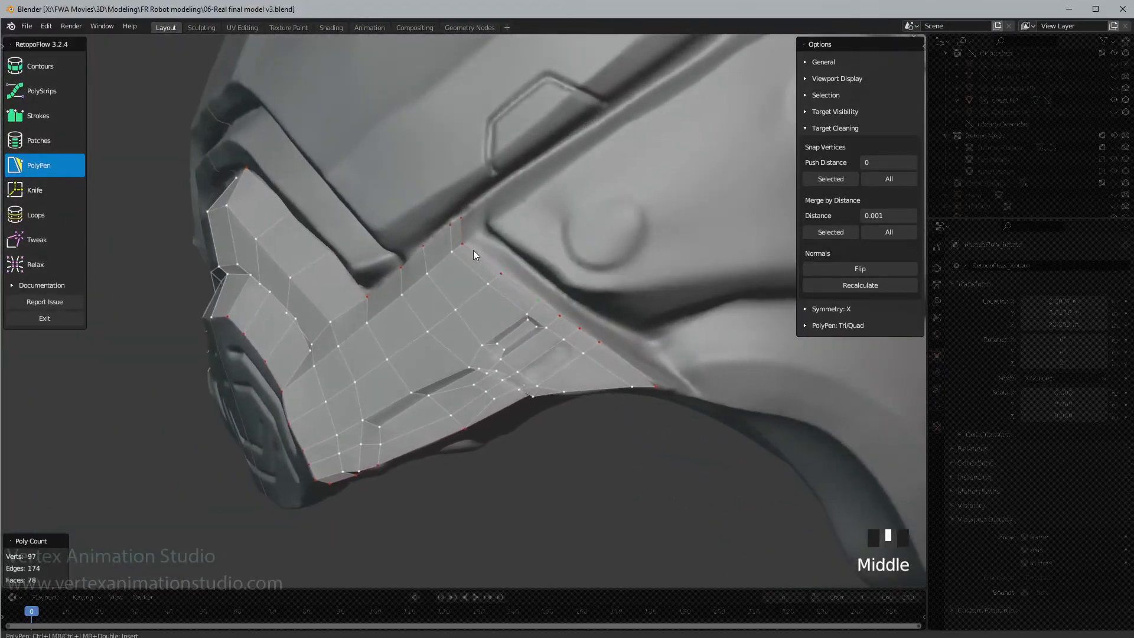
pyautogui.click(52, 124)
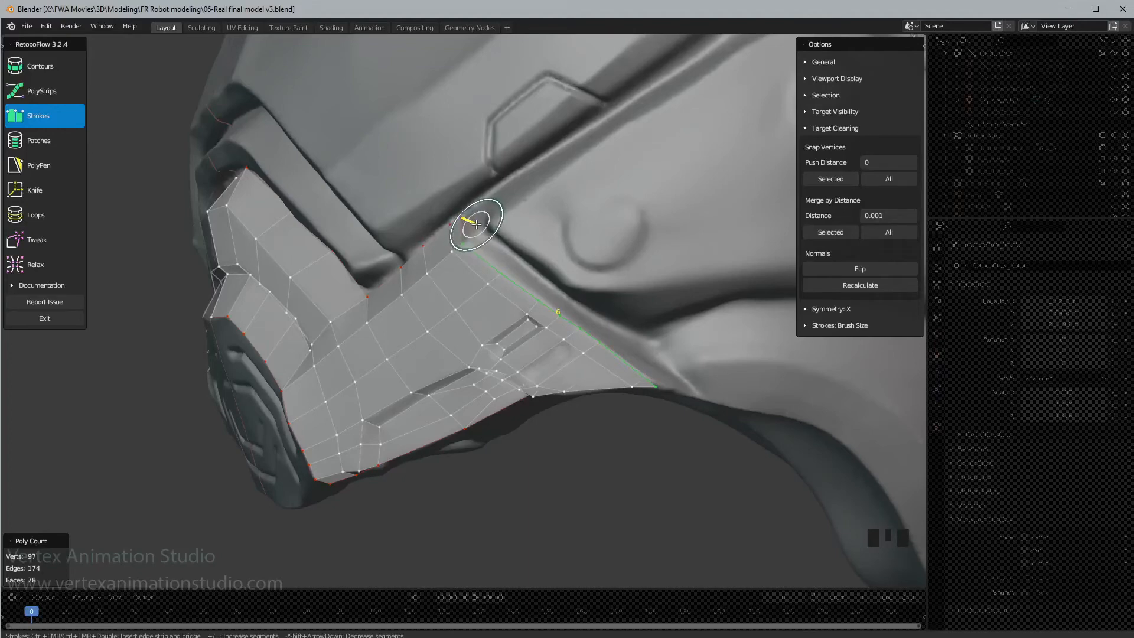
pyautogui.moveTo(477, 223); pyautogui.dragTo(709, 392)
# - Tweak the outer vertices of the new diagonal strip so they follow the sculpted groove and the panel's upper corner
pyautogui.moveTo(709, 393)
pyautogui.mouseDown(button='middle')
pyautogui.moveTo(691, 362)
pyautogui.moveTo(669, 354)
pyautogui.moveTo(688, 345)
pyautogui.moveTo(683, 336)
pyautogui.moveTo(707, 375)
pyautogui.moveTo(687, 349)
pyautogui.moveTo(676, 360)
pyautogui.mouseUp(button='middle')
pyautogui.scroll(2, 710, 348)
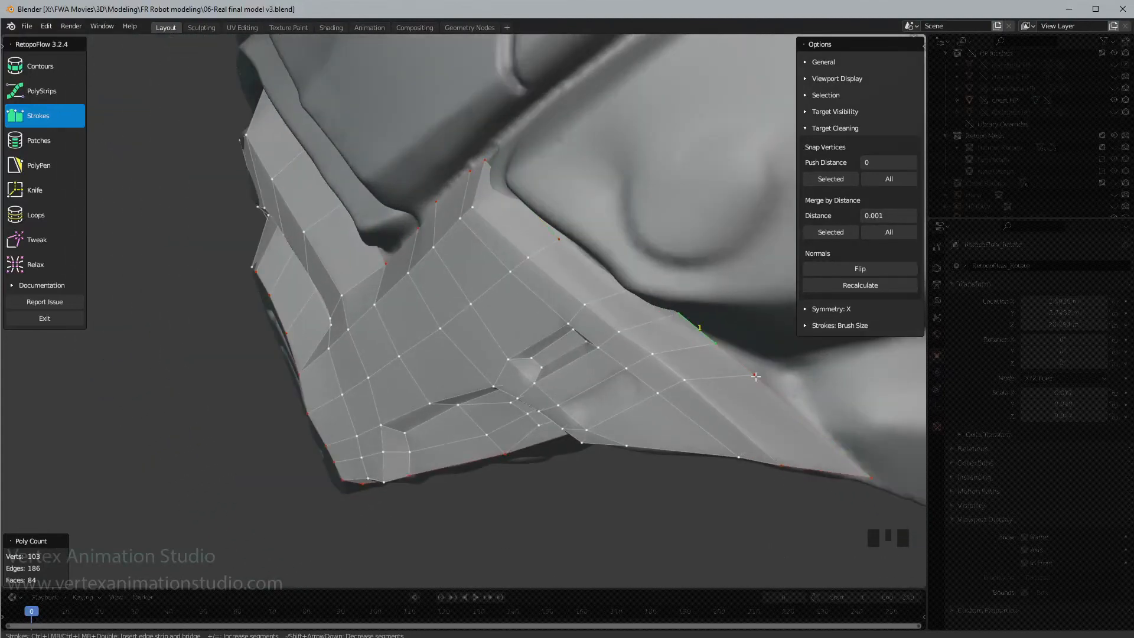
pyautogui.press('8')
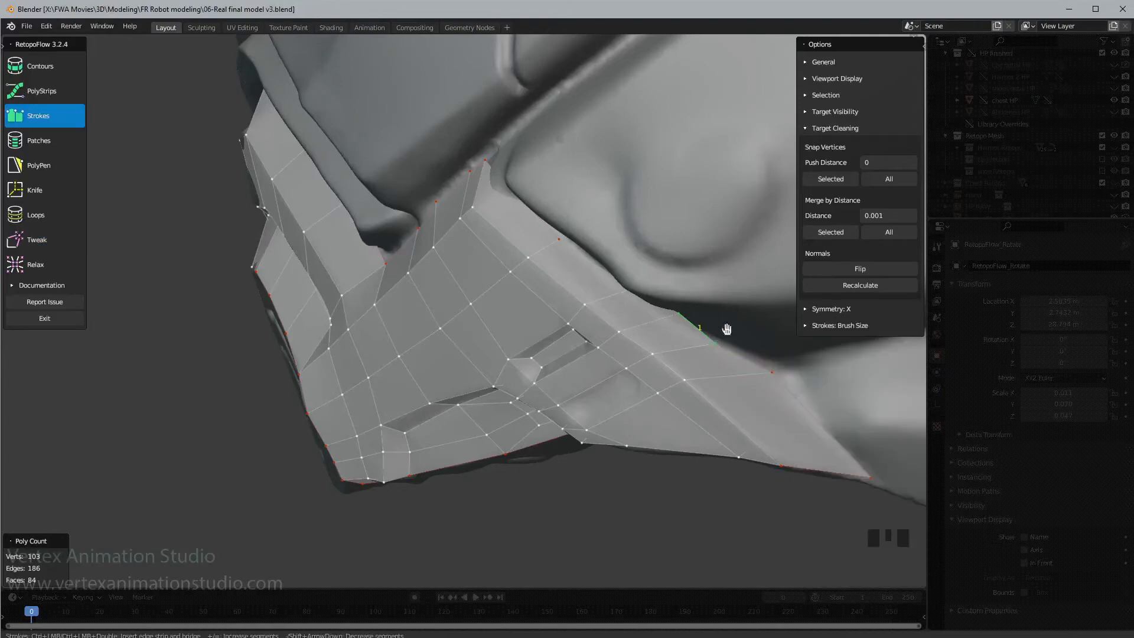
pyautogui.moveTo(726, 325); pyautogui.dragTo(697, 312, button='middle')
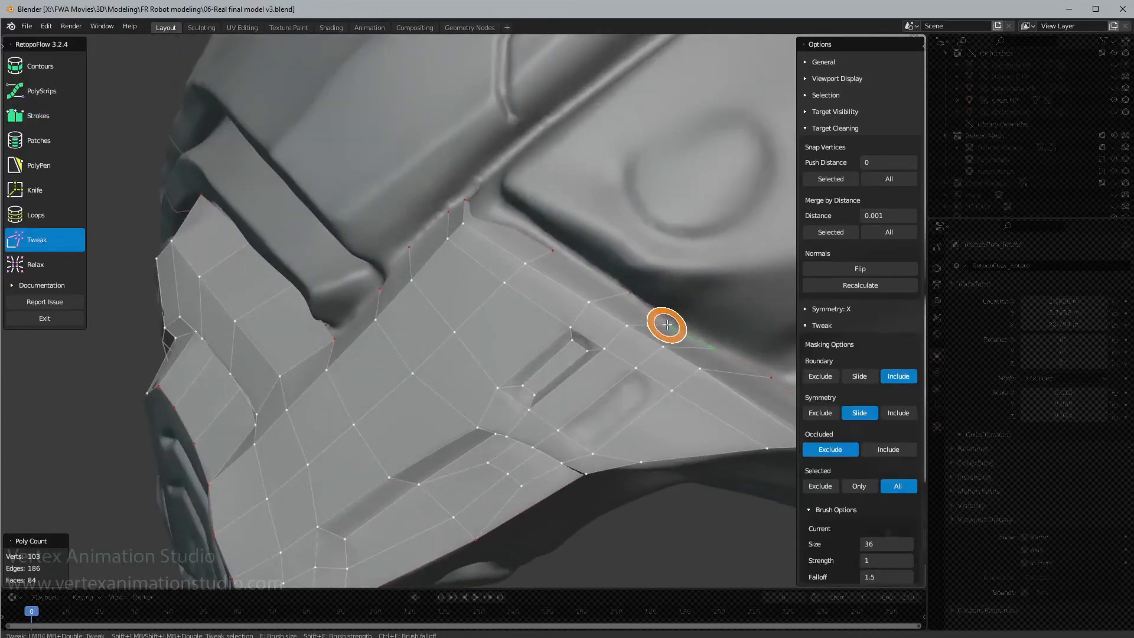
pyautogui.press('3')
pyautogui.moveTo(544, 245); pyautogui.dragTo(560, 254, button='middle')
pyautogui.press('8')
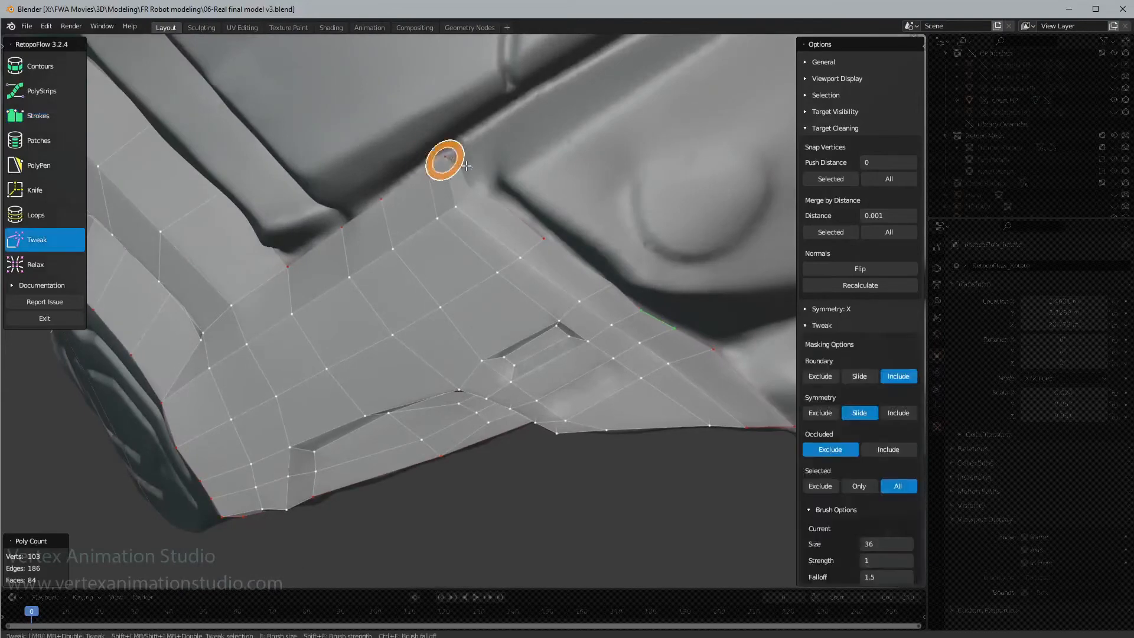
pyautogui.press('3')
# - Tweak the boundary vertices on the lower edge of the side panel near its pointed end
pyautogui.moveTo(473, 192); pyautogui.dragTo(576, 196, button='middle')
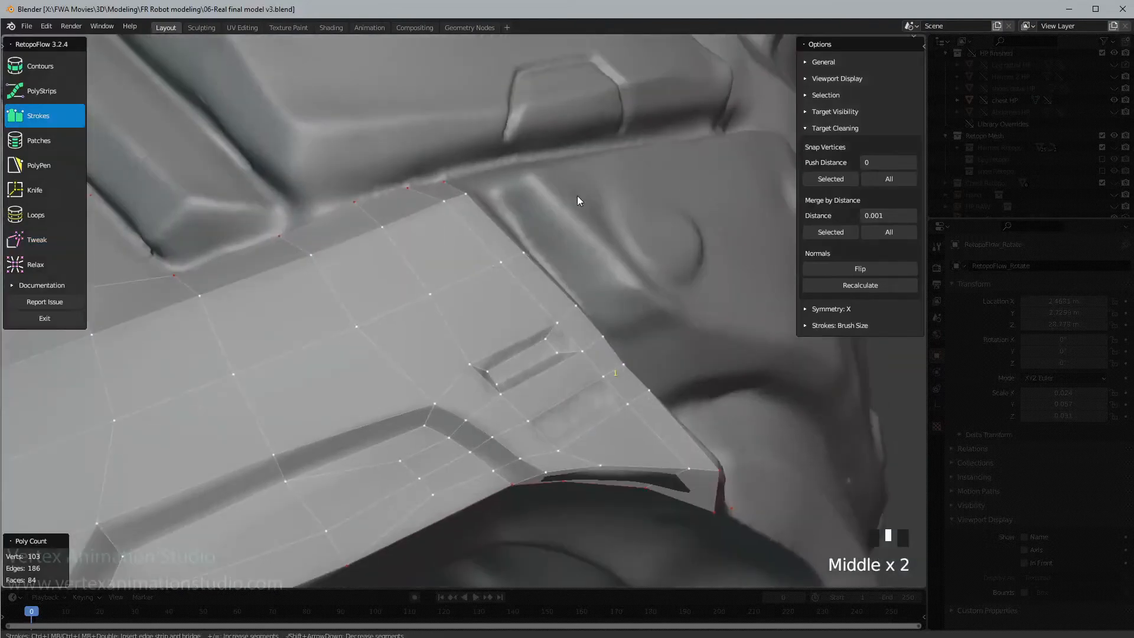
pyautogui.scroll(-3, 384, 338)
pyautogui.moveTo(384, 338)
pyautogui.keyDown('shift'); pyautogui.mouseDown(button='middle')
pyautogui.moveTo(615, 296)
pyautogui.moveTo(655, 311)
pyautogui.mouseUp(button='middle'); pyautogui.keyUp('shift')
pyautogui.scroll(-2, 555, 218)
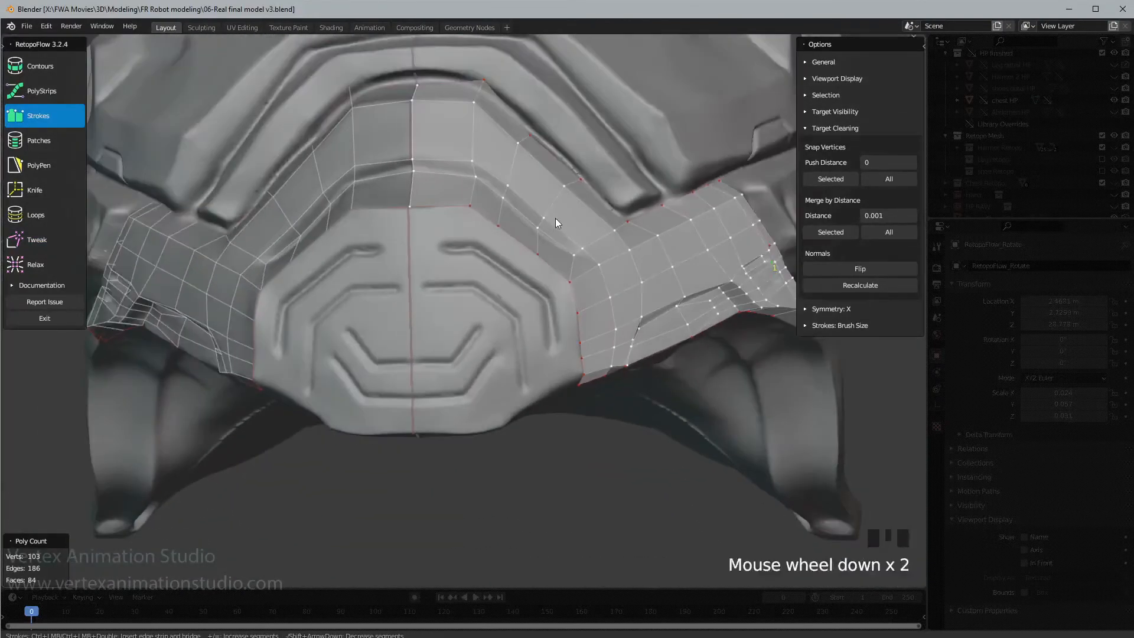
pyautogui.keyDown('shift'); pyautogui.moveTo(555, 218); pyautogui.dragTo(506, 286, button='middle'); pyautogui.keyUp('shift')
pyautogui.scroll(2, 451, 236)
pyautogui.scroll(-2, 499, 296)
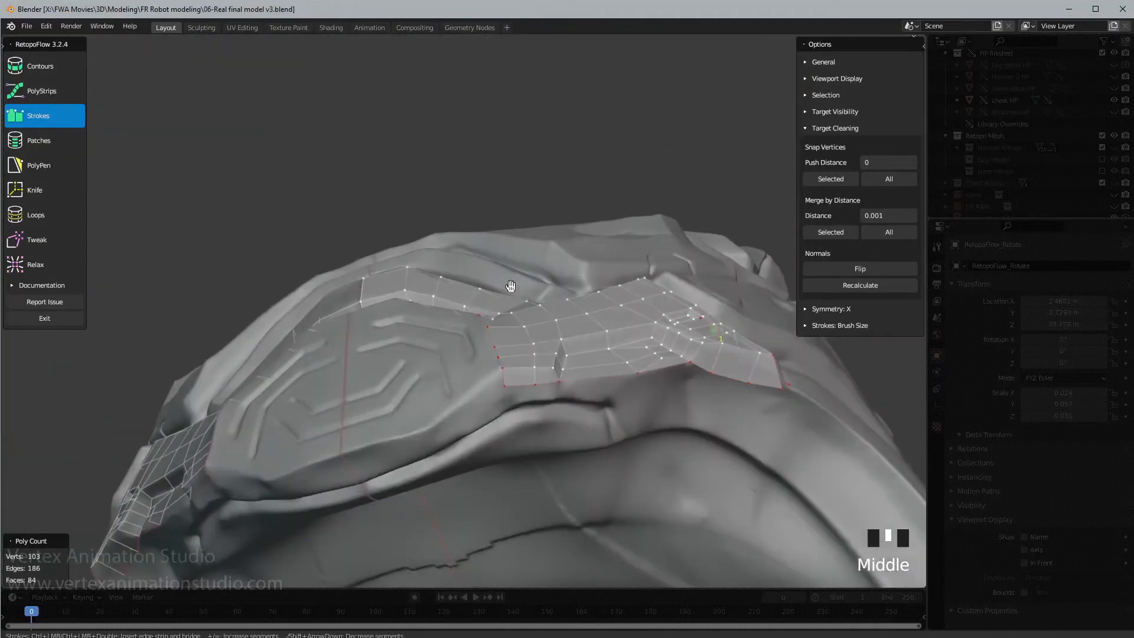
pyautogui.scroll(2, 559, 358)
pyautogui.keyDown('shift'); pyautogui.moveTo(559, 358); pyautogui.dragTo(547, 384, button='middle'); pyautogui.keyUp('shift')
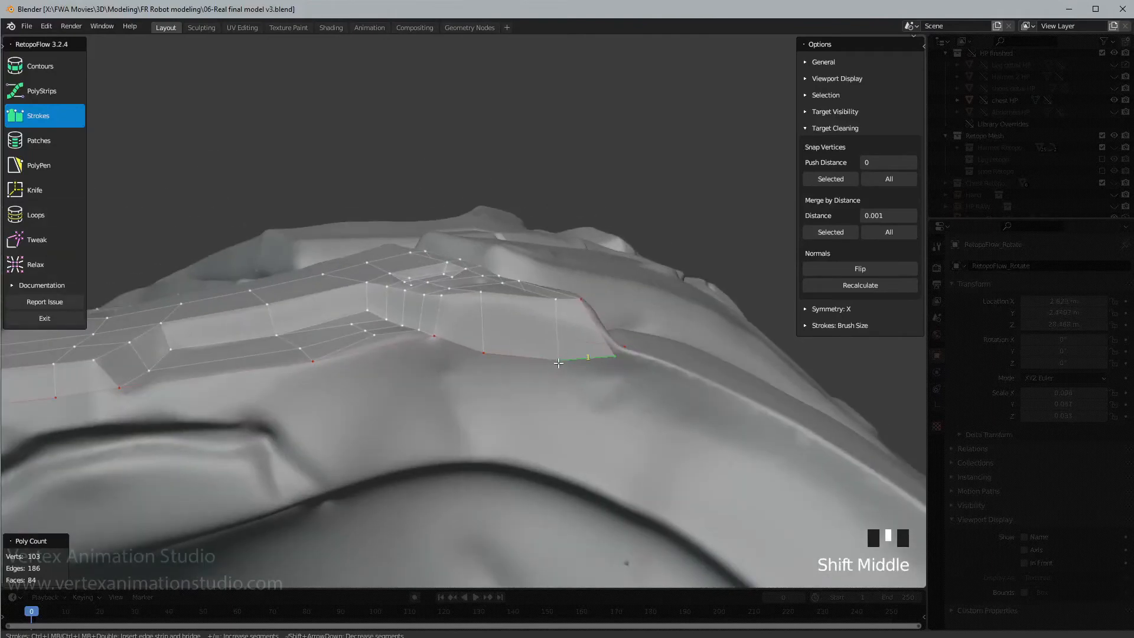
pyautogui.press('8')
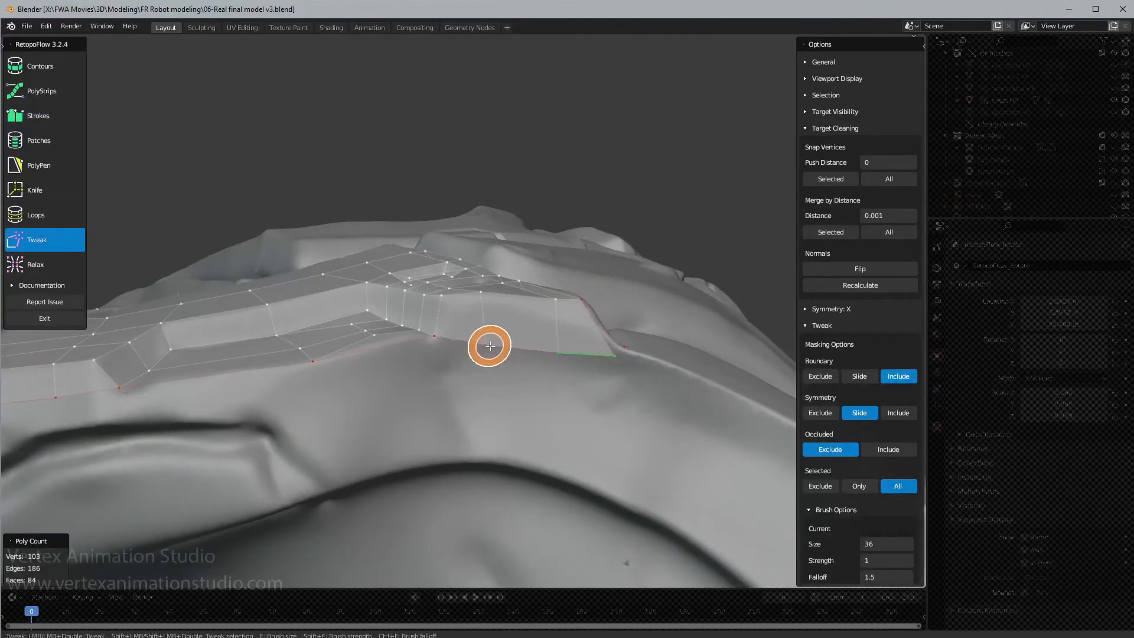
pyautogui.press('3')
# - Add a strip of 7 quads with the Strokes tool along the side panel's whole lower boundary
pyautogui.moveTo(529, 362)
pyautogui.mouseDown(button='middle')
pyautogui.moveTo(530, 398)
pyautogui.moveTo(537, 404)
pyautogui.moveTo(537, 392)
pyautogui.moveTo(557, 425)
pyautogui.moveTo(600, 352)
pyautogui.moveTo(595, 322)
pyautogui.mouseUp(button='middle')
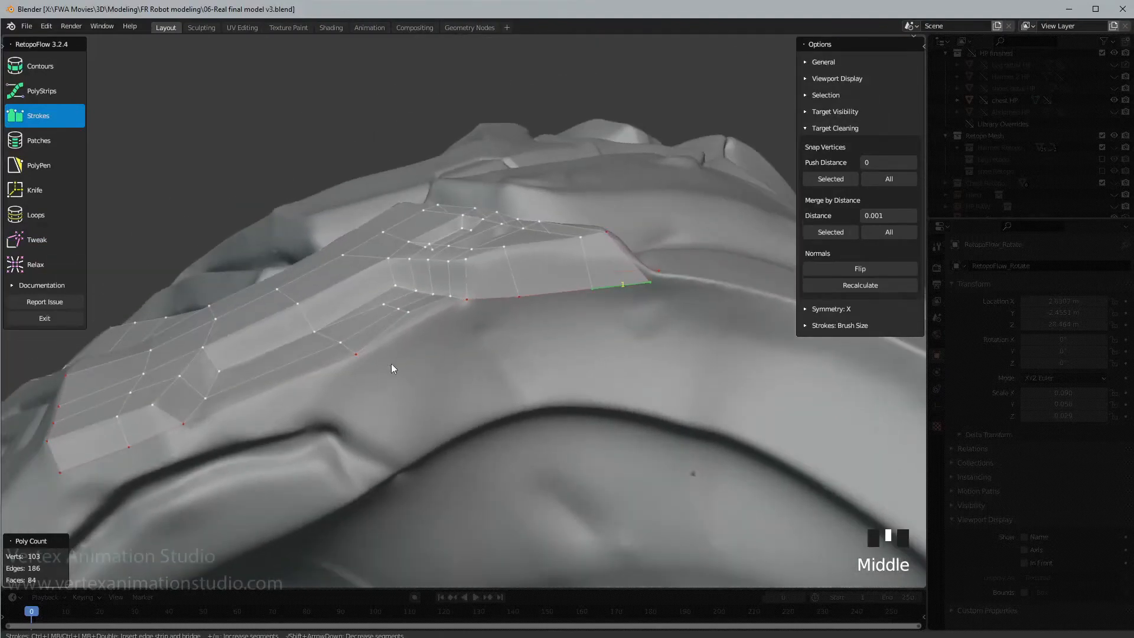
pyautogui.moveTo(360, 356)
pyautogui.mouseDown(button='middle')
pyautogui.moveTo(552, 336)
pyautogui.moveTo(552, 380)
pyautogui.moveTo(573, 360)
pyautogui.mouseUp(button='middle')
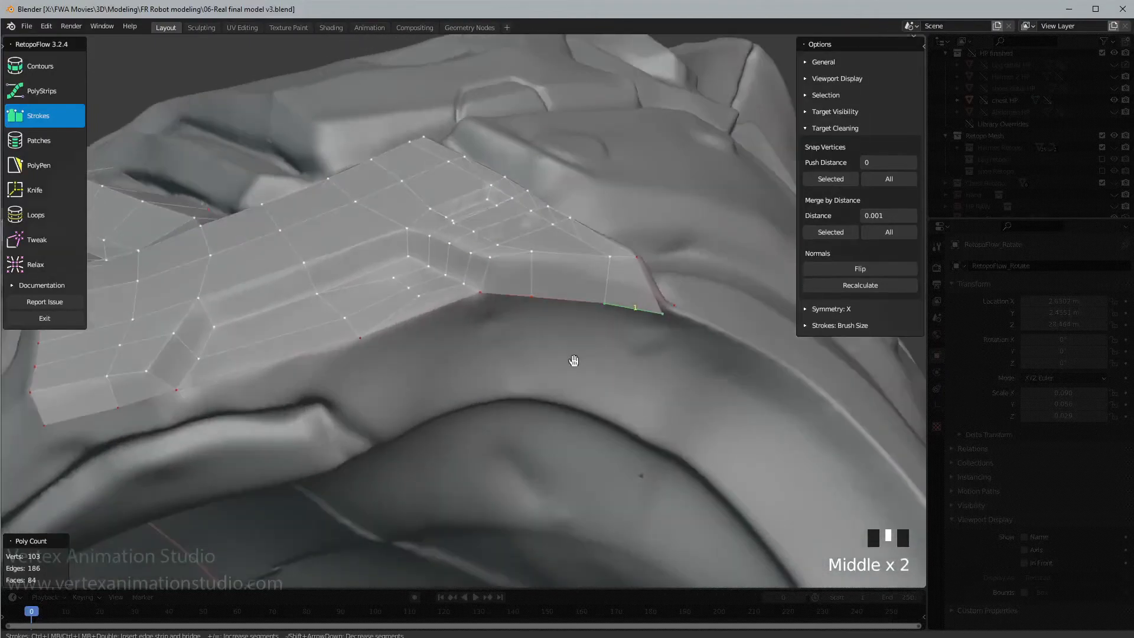
pyautogui.moveTo(636, 342); pyautogui.dragTo(587, 328, button='middle')
pyautogui.scroll(-2, 596, 331)
pyautogui.scroll(2, 593, 334)
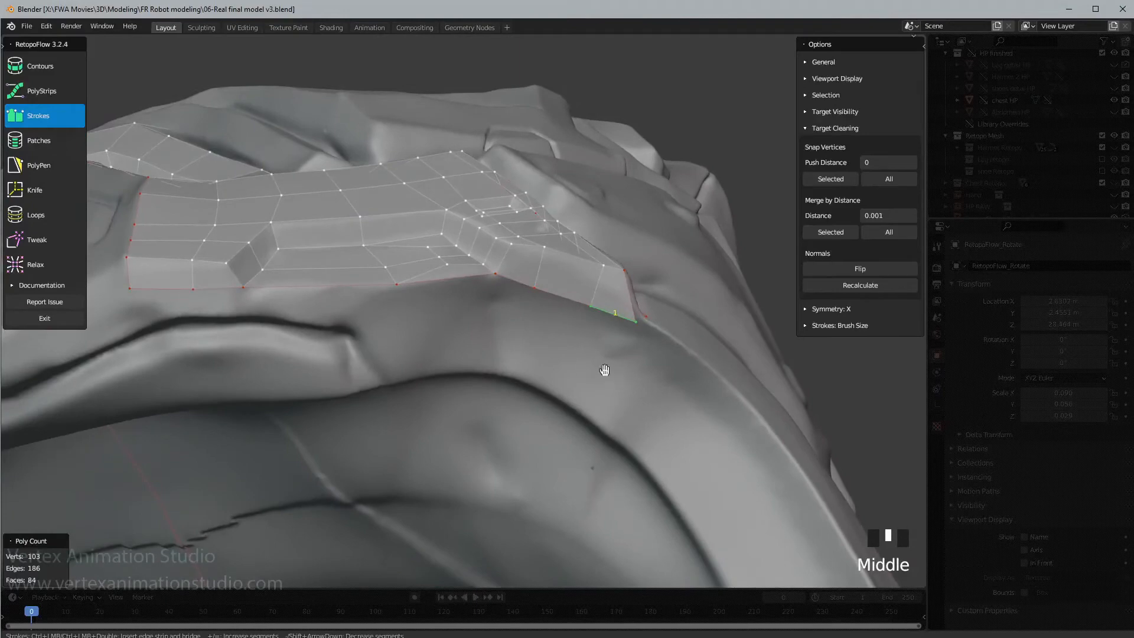
pyautogui.moveTo(604, 370); pyautogui.dragTo(733, 381, button='middle')
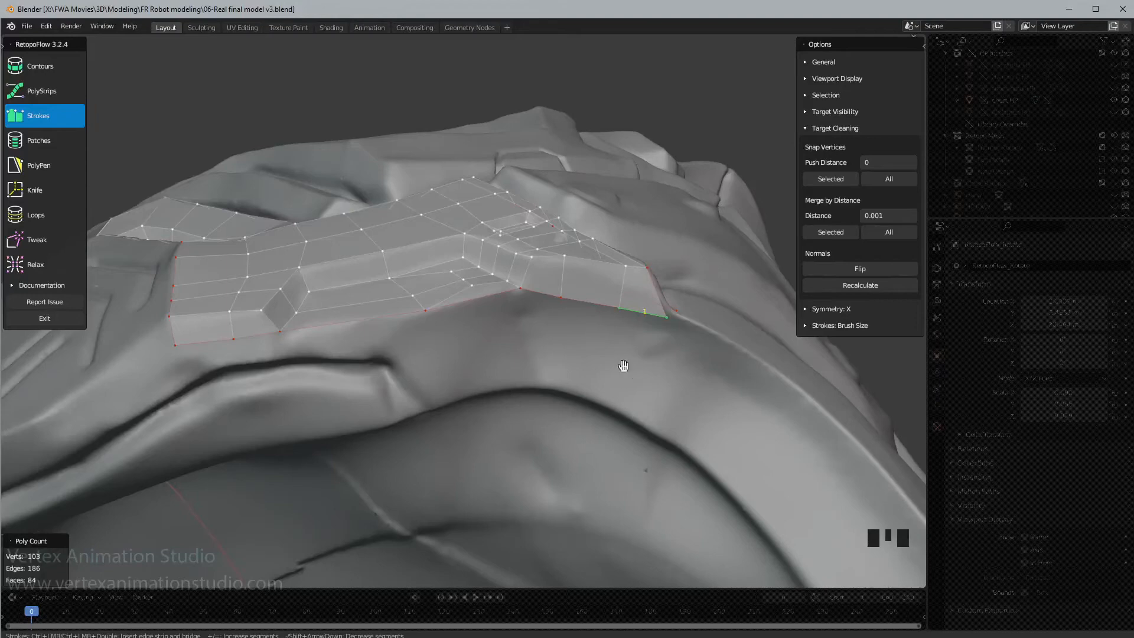
pyautogui.moveTo(623, 365); pyautogui.dragTo(617, 360, button='middle')
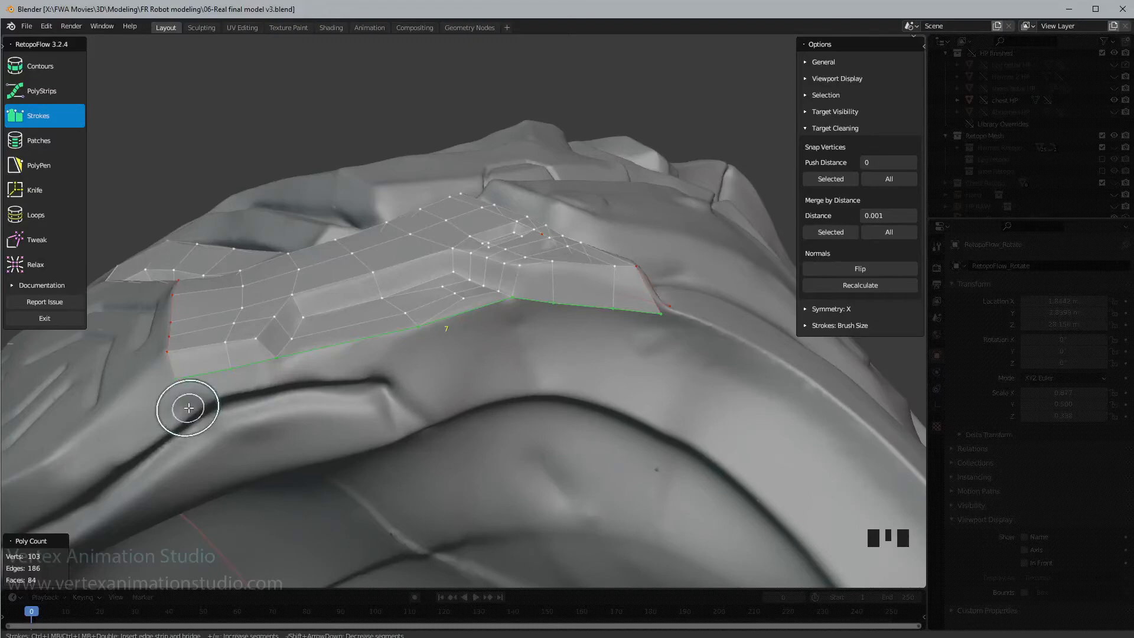
pyautogui.moveTo(235, 391)
pyautogui.mouseDown()
pyautogui.moveTo(451, 366)
pyautogui.moveTo(499, 342)
pyautogui.moveTo(675, 352)
pyautogui.mouseUp()
# - Examine the open boundary around the grooved front center plate from several angles
pyautogui.moveTo(594, 374)
pyautogui.mouseDown(button='middle')
pyautogui.moveTo(569, 374)
pyautogui.moveTo(642, 427)
pyautogui.moveTo(329, 413)
pyautogui.moveTo(555, 363)
pyautogui.moveTo(549, 400)
pyautogui.moveTo(473, 372)
pyautogui.moveTo(544, 376)
pyautogui.moveTo(567, 338)
pyautogui.moveTo(562, 385)
pyautogui.moveTo(383, 374)
pyautogui.moveTo(449, 388)
pyautogui.moveTo(430, 398)
pyautogui.mouseUp(button='middle')
pyautogui.scroll(-2, 555, 362)
pyautogui.scroll(2, 504, 369)
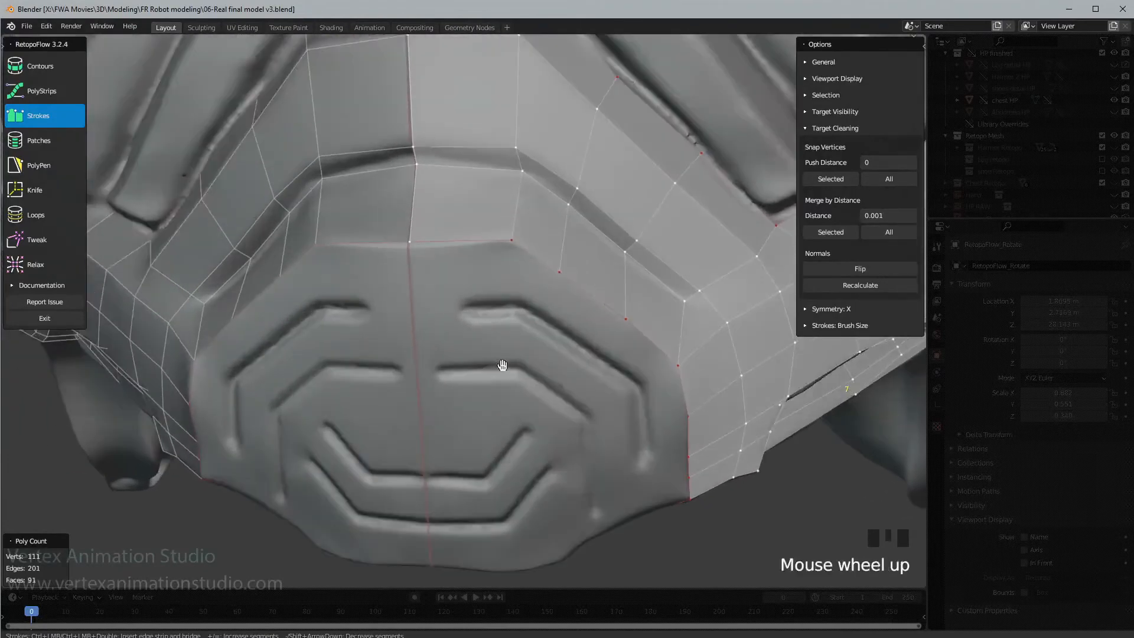
pyautogui.keyDown('shift'); pyautogui.moveTo(504, 370); pyautogui.dragTo(498, 374, button='middle'); pyautogui.keyUp('shift')
pyautogui.scroll(2, 484, 345)
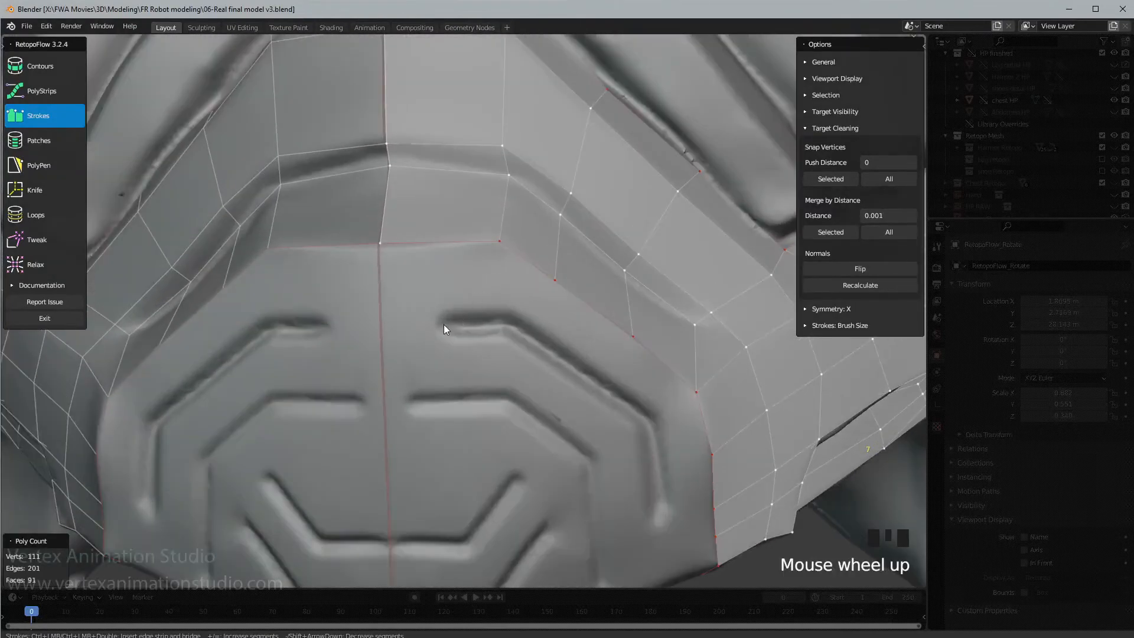
pyautogui.scroll(-2, 502, 417)
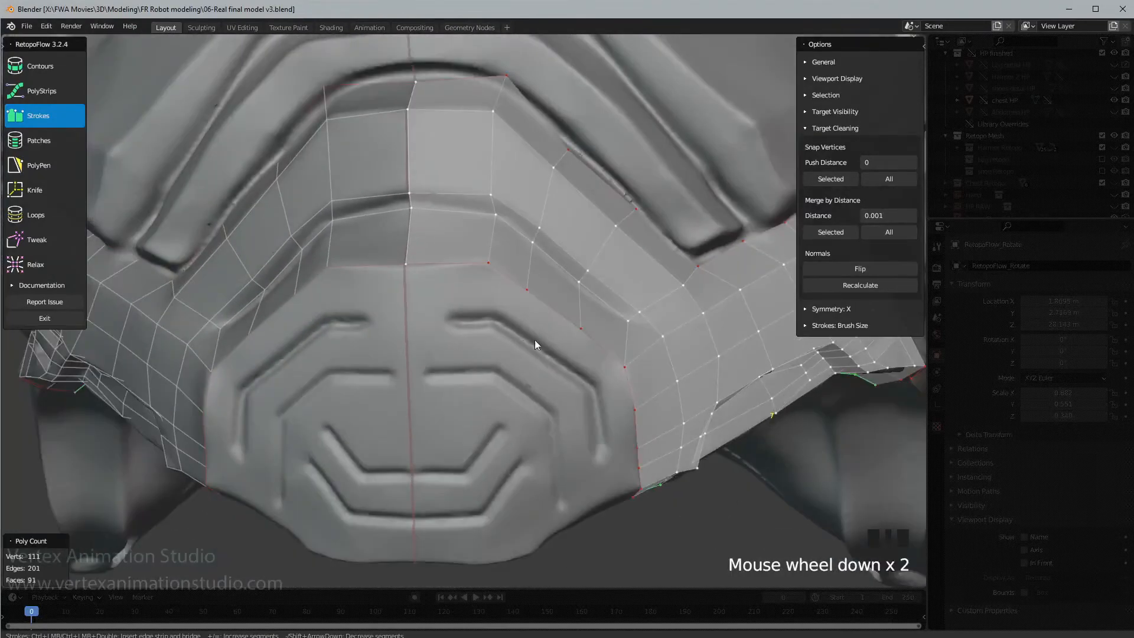
pyautogui.moveTo(568, 376)
pyautogui.mouseDown(button='middle')
pyautogui.moveTo(597, 397)
pyautogui.moveTo(580, 390)
pyautogui.mouseUp(button='middle')
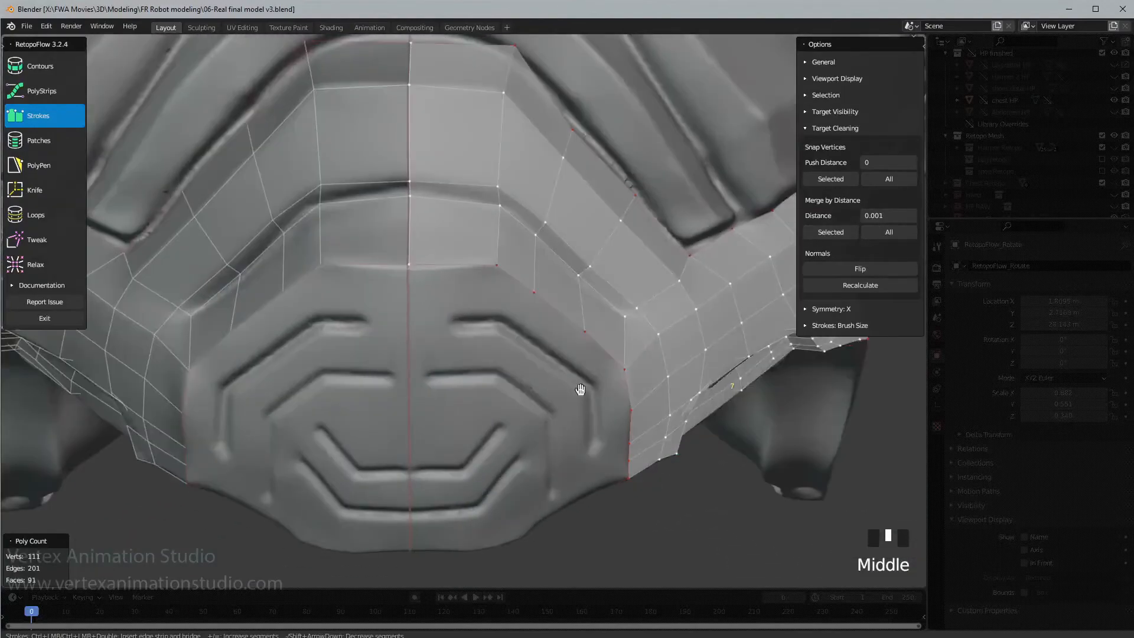
pyautogui.moveTo(489, 281); pyautogui.dragTo(474, 306, button='middle')
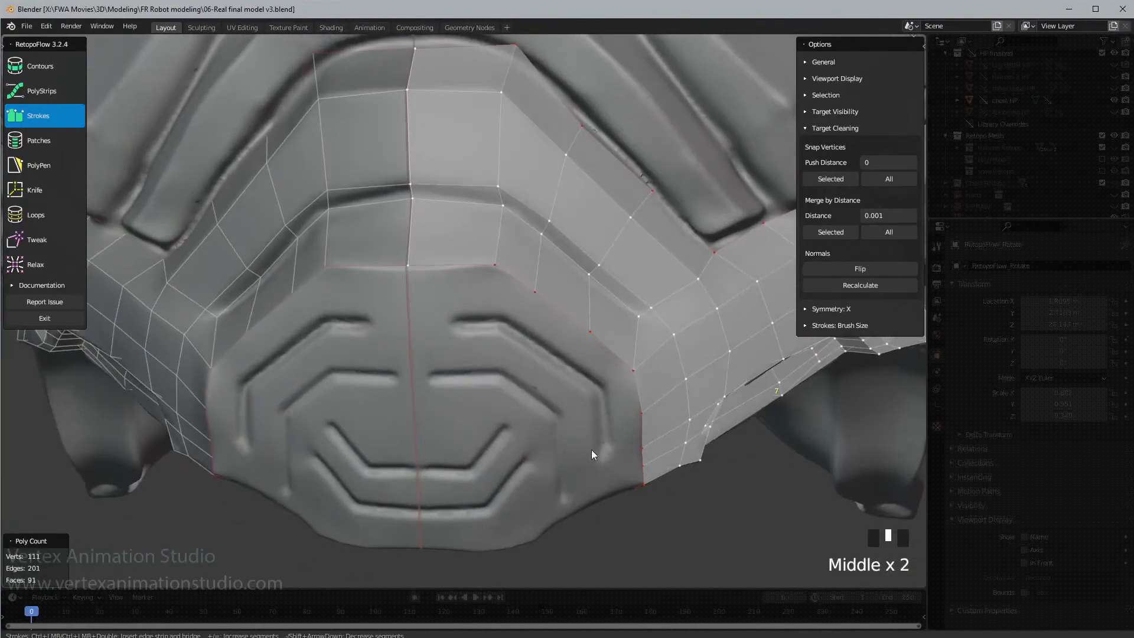
pyautogui.moveTo(558, 429); pyautogui.dragTo(558, 359, button='middle')
pyautogui.scroll(-2, 509, 381)
pyautogui.scroll(2, 547, 347)
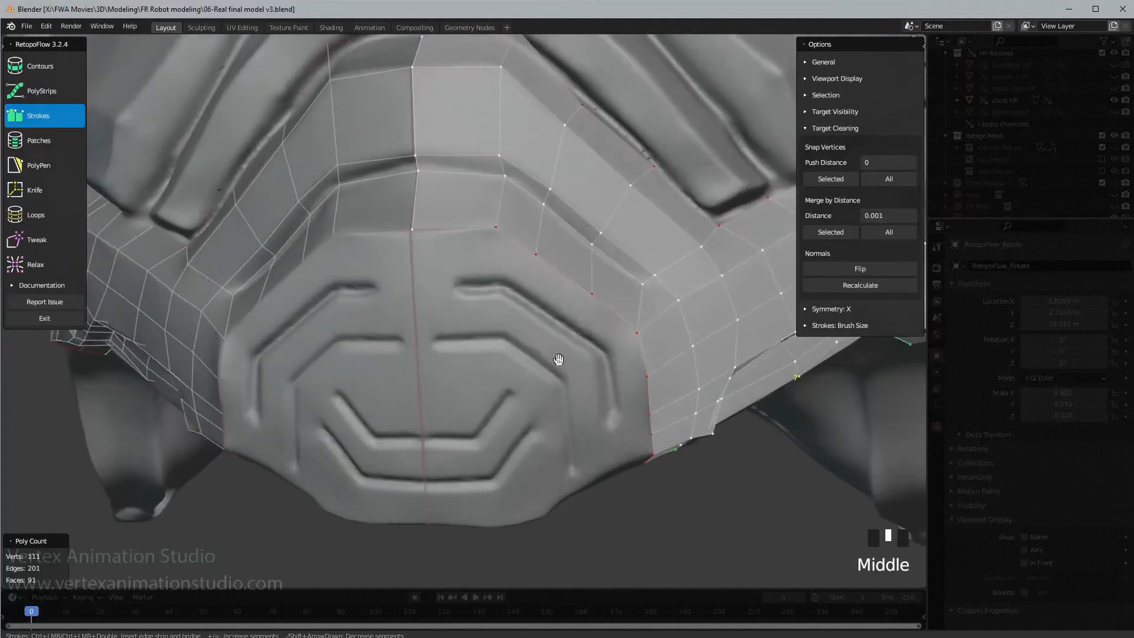
pyautogui.moveTo(517, 323); pyautogui.dragTo(524, 360, button='middle')
pyautogui.middleClick(522, 322)
pyautogui.scroll(-2, 522, 320)
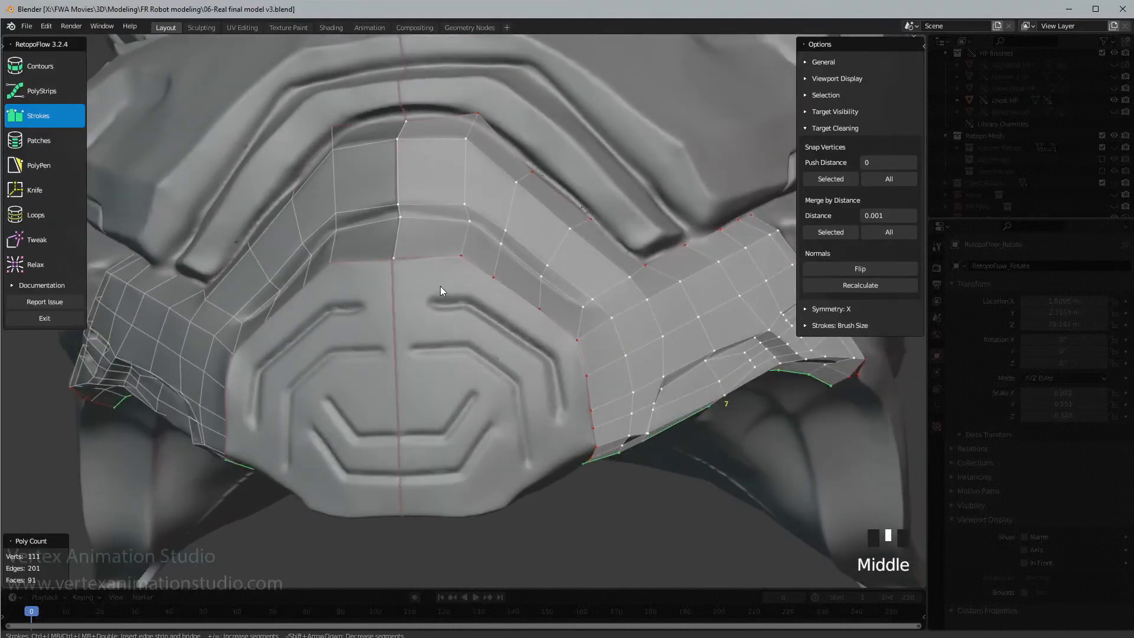
pyautogui.moveTo(442, 468); pyautogui.dragTo(529, 438, button='middle')
pyautogui.scroll(2, 529, 438)
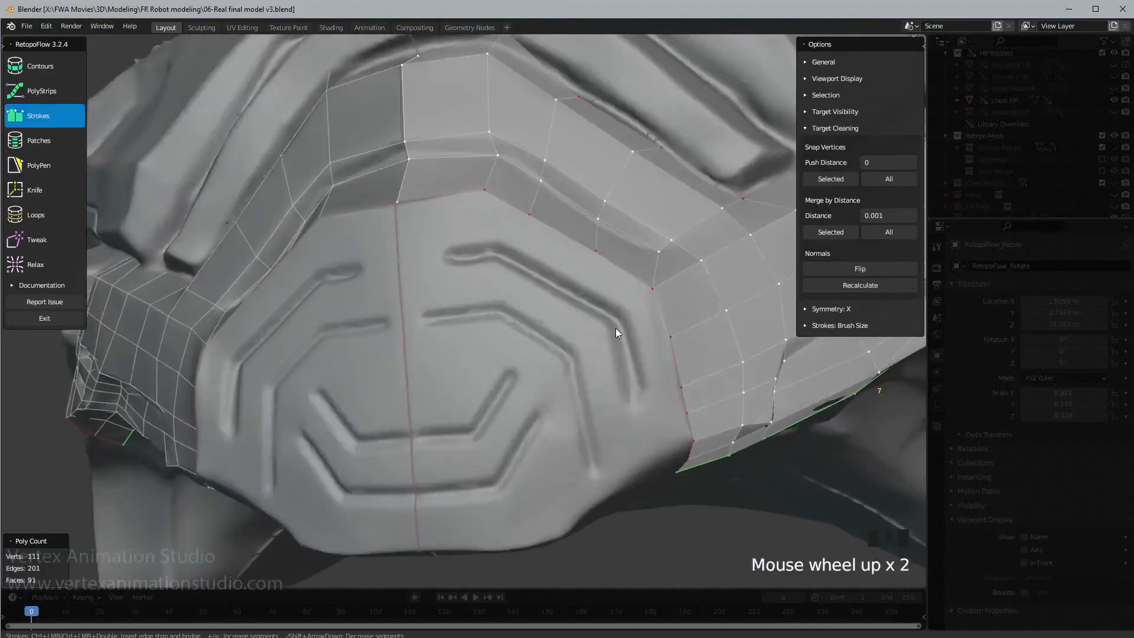
pyautogui.keyDown('shift'); pyautogui.moveTo(615, 328); pyautogui.dragTo(609, 381, button='middle'); pyautogui.keyUp('shift')
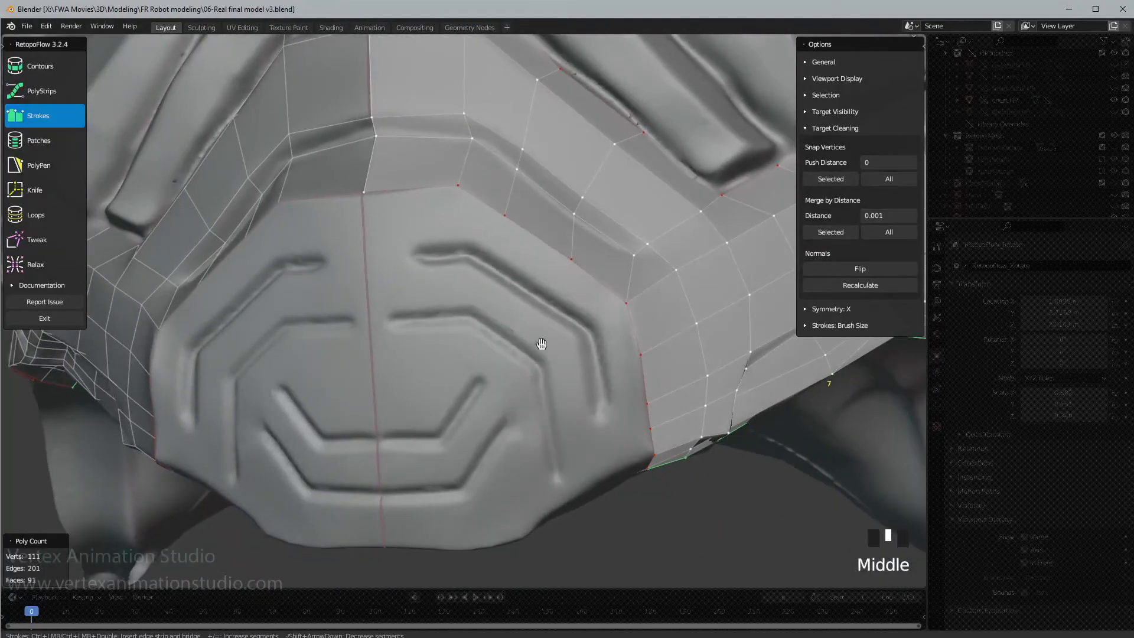
pyautogui.keyDown('shift'); pyautogui.moveTo(541, 344); pyautogui.dragTo(562, 330, button='middle'); pyautogui.keyUp('shift')
pyautogui.scroll(-1, 558, 352)
pyautogui.scroll(1, 562, 354)
pyautogui.keyDown('shift'); pyautogui.moveTo(415, 175); pyautogui.dragTo(560, 310, button='middle'); pyautogui.keyUp('shift')
pyautogui.moveTo(611, 225); pyautogui.dragTo(600, 266, button='middle')
# - Draw a 6-segment edge strip with the Strokes tool down the symmetry line of the front center plate
pyautogui.moveTo(612, 224); pyautogui.dragTo(632, 371)
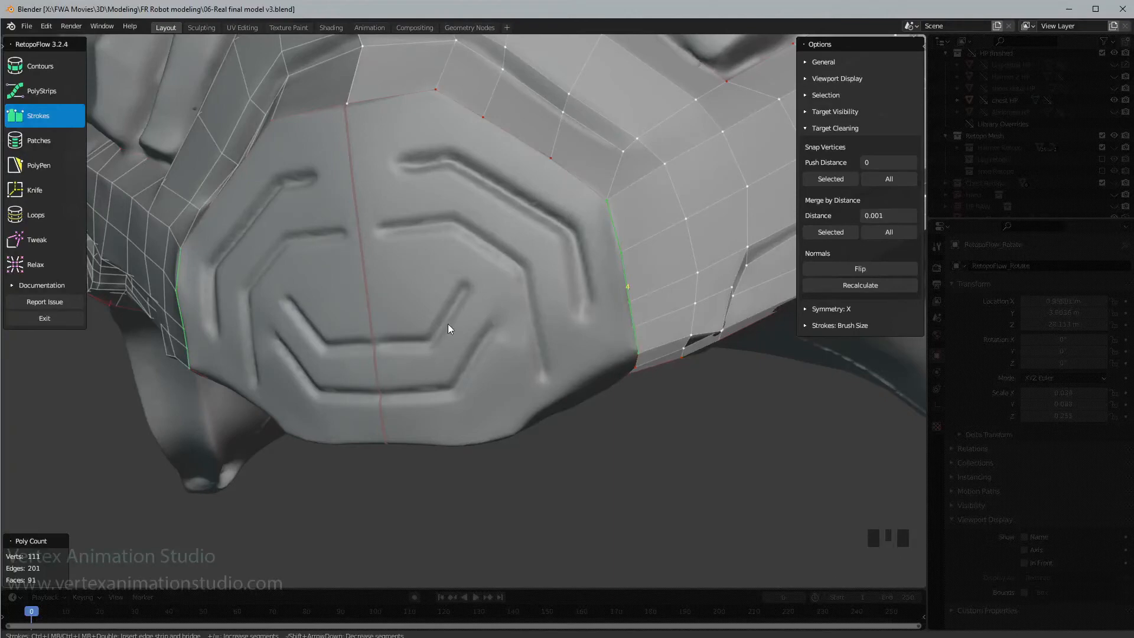
pyautogui.moveTo(410, 260); pyautogui.dragTo(418, 91, button='middle')
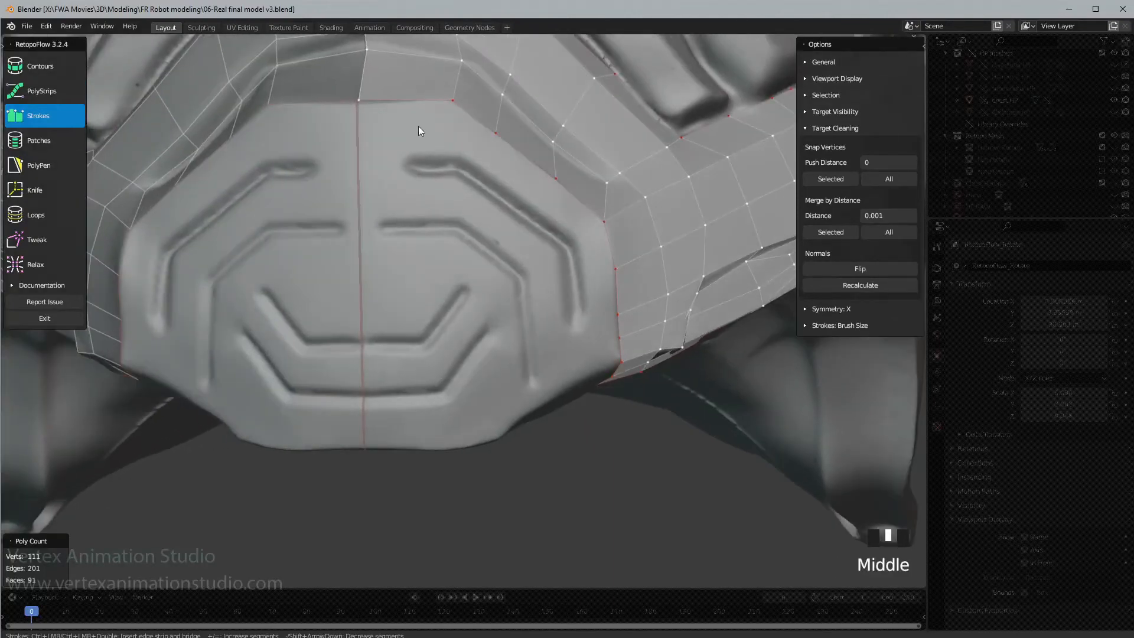
pyautogui.moveTo(420, 132); pyautogui.dragTo(485, 201, button='middle')
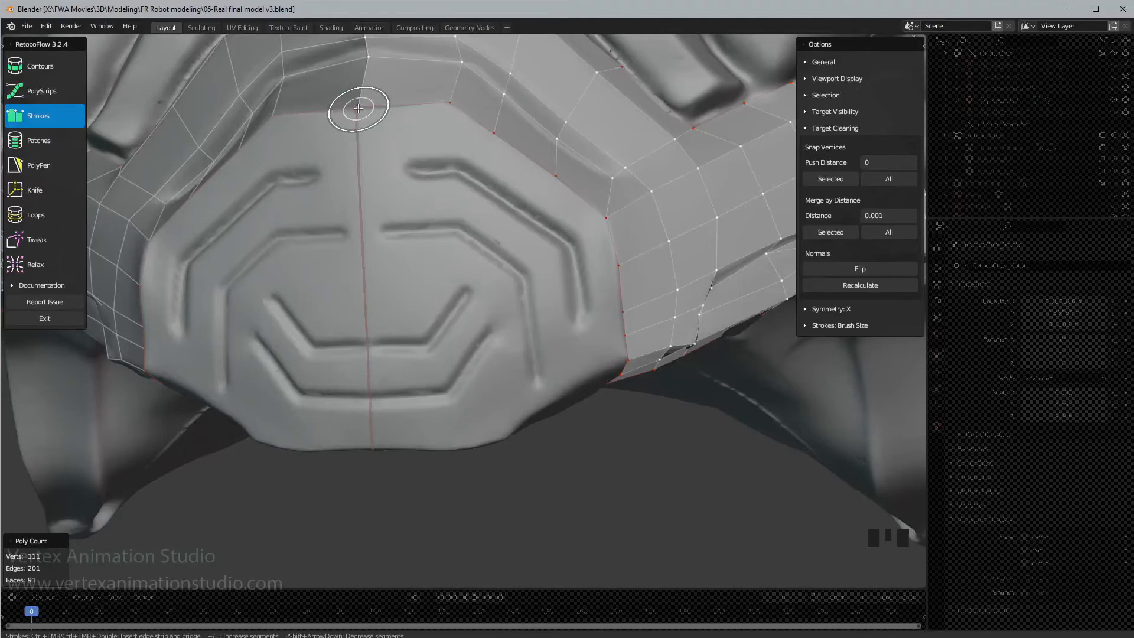
pyautogui.moveTo(359, 109); pyautogui.dragTo(374, 450)
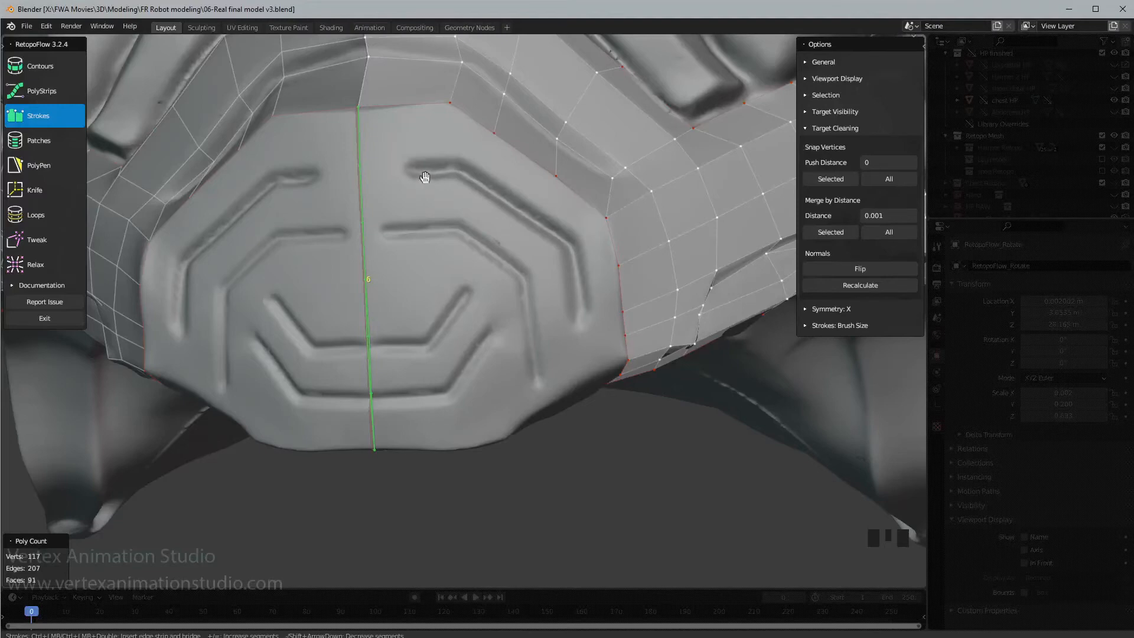
# - Fill the front plate between its center line and the 6-edge side boundary with a Patches quad grid
pyautogui.moveTo(425, 177); pyautogui.dragTo(449, 174, button='middle')
pyautogui.moveTo(519, 158); pyautogui.dragTo(469, 119, button='middle')
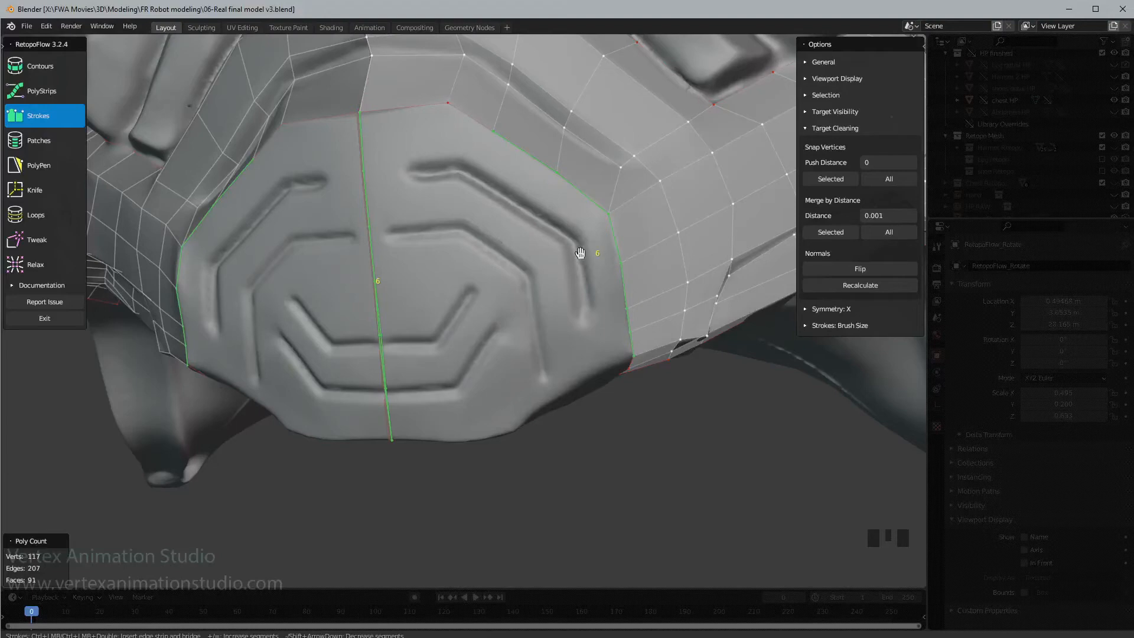
pyautogui.click(37, 145)
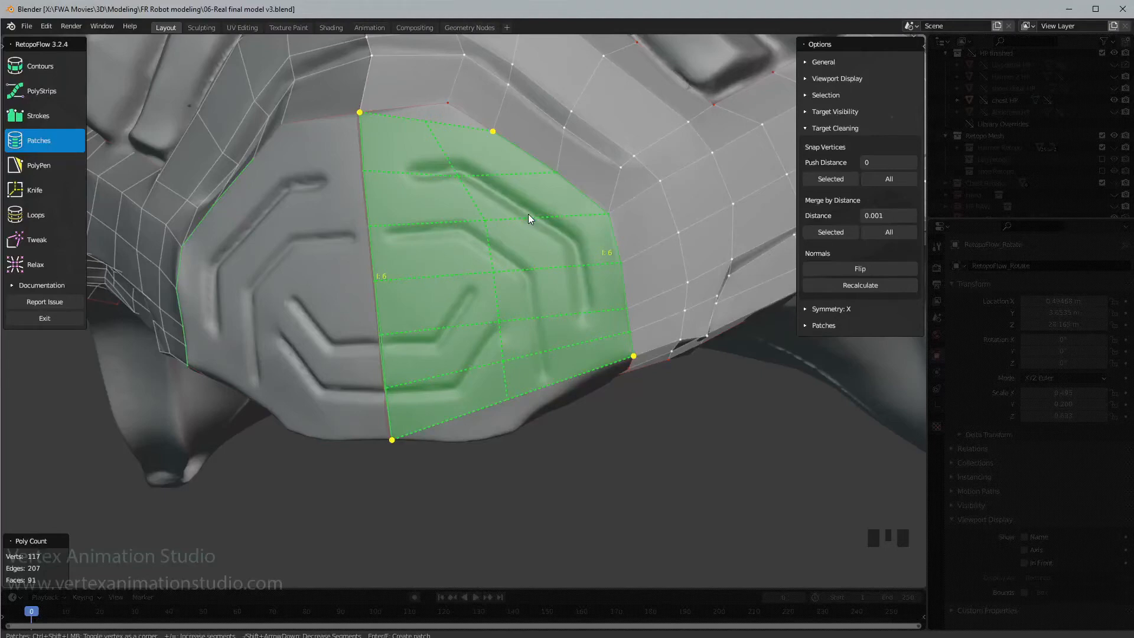
pyautogui.press('Return')
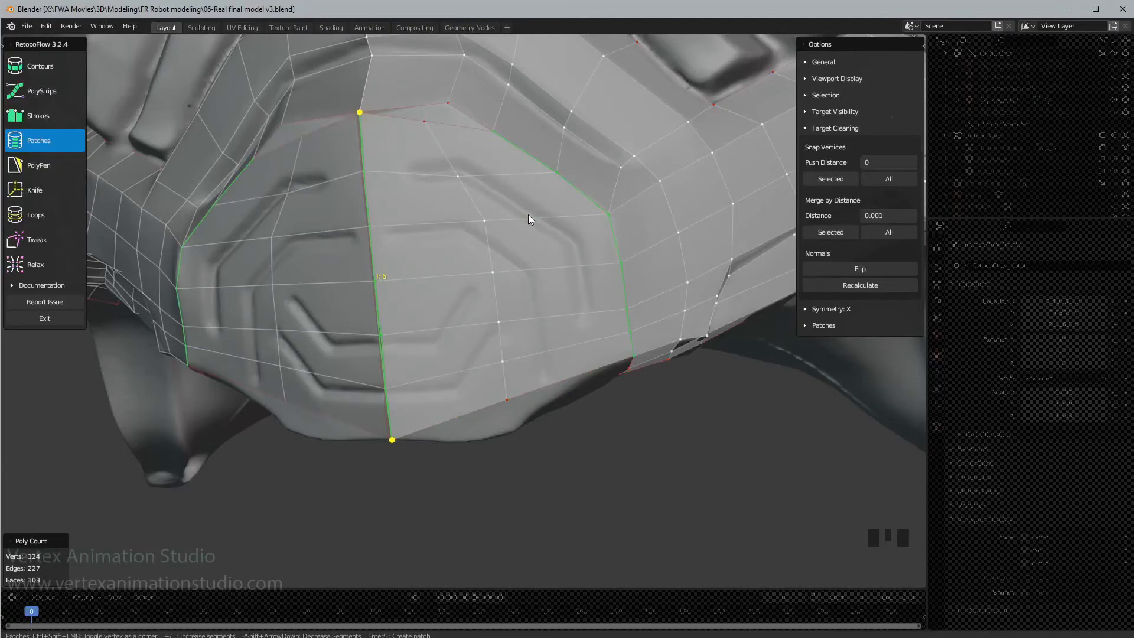
# - Merge the loose vertex on the front plate patch's upper edge into the neighbouring boundary vertex with PolyPen
pyautogui.click(426, 121)
pyautogui.click(43, 167)
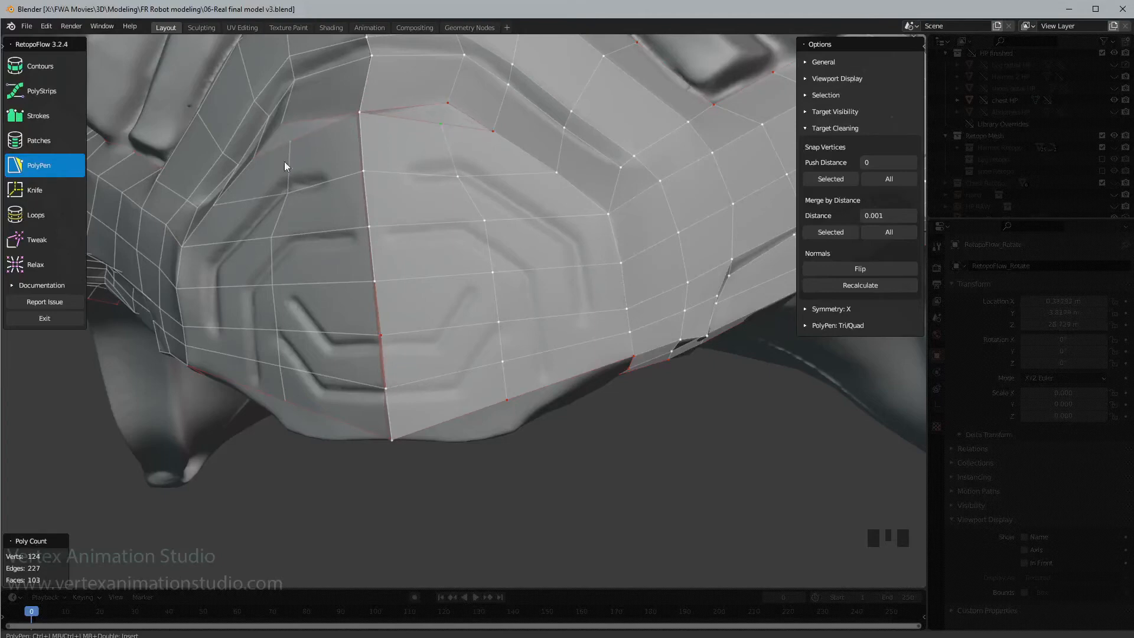
pyautogui.moveTo(397, 171); pyautogui.dragTo(405, 177, button='middle')
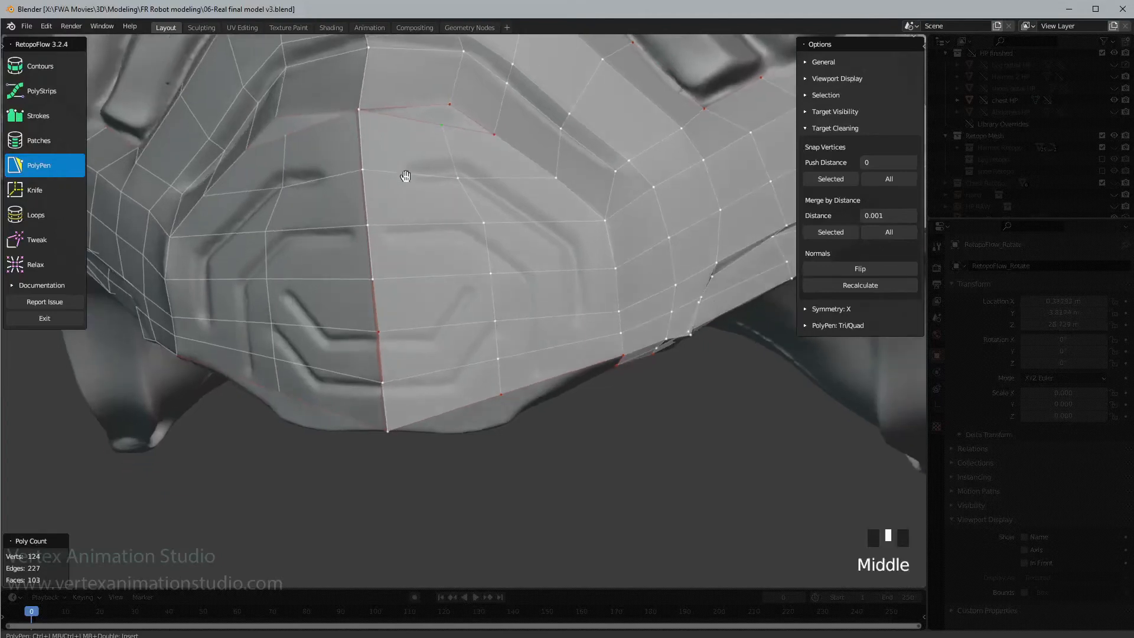
pyautogui.click(33, 241)
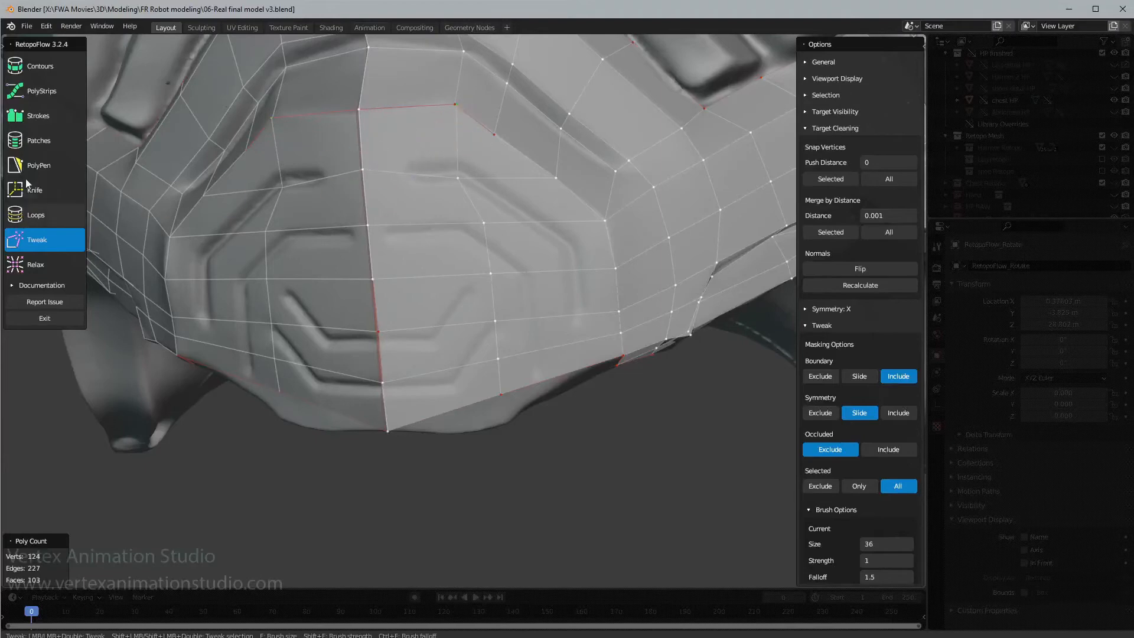
pyautogui.click(39, 165)
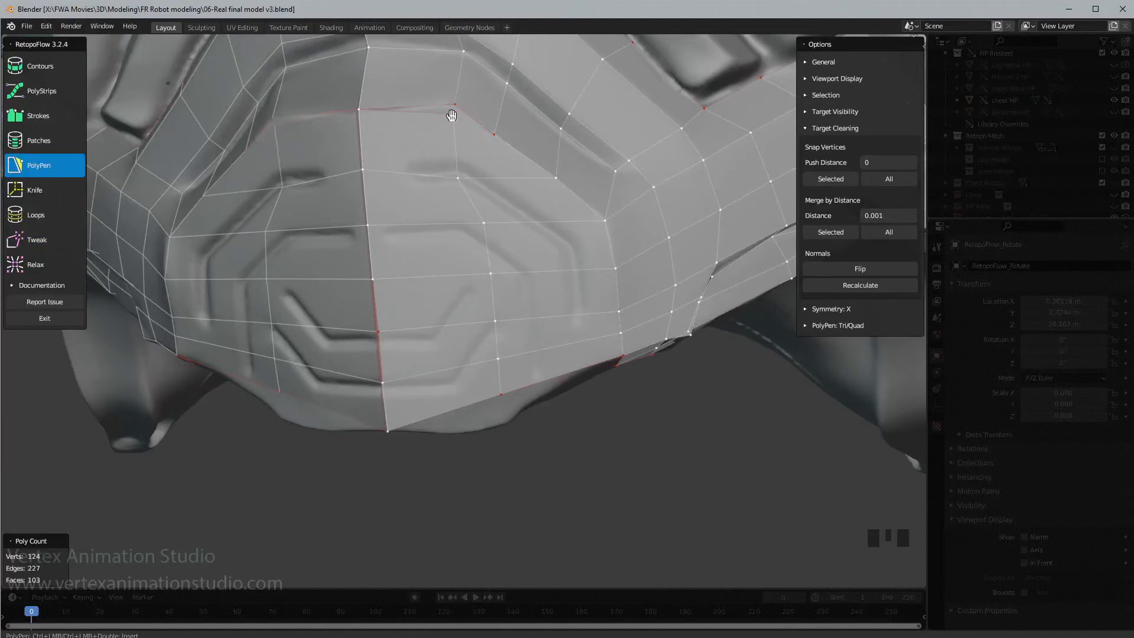
pyautogui.moveTo(453, 107); pyautogui.dragTo(454, 106)
pyautogui.moveTo(453, 116); pyautogui.dragTo(451, 175, button='middle')
pyautogui.scroll(2, 459, 128)
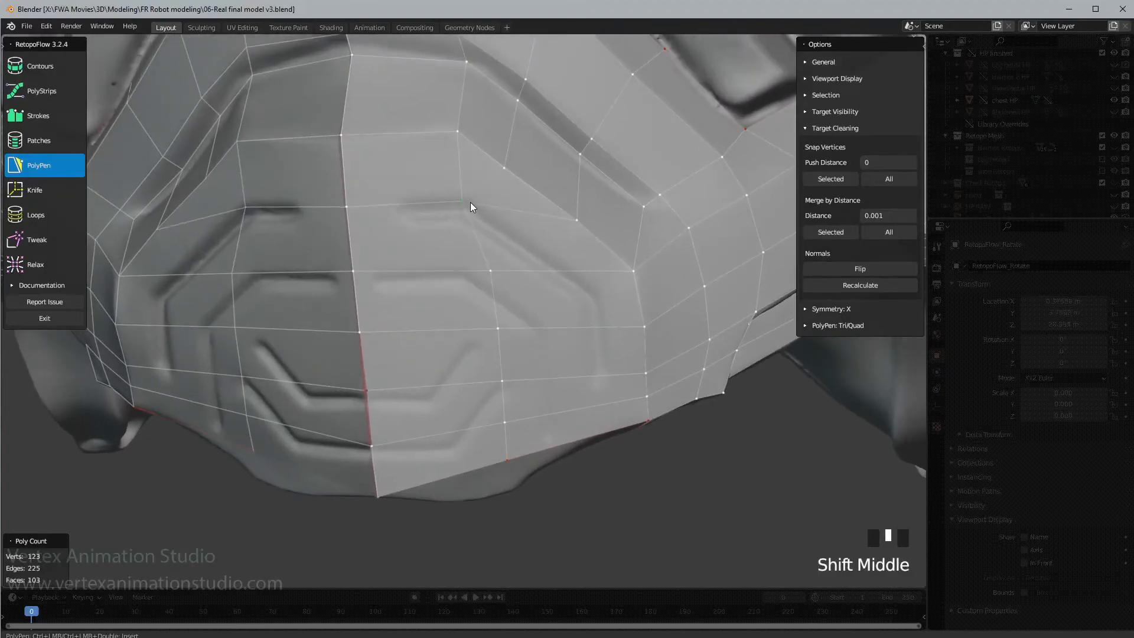
# - Shift the front plate's middle-column vertices toward the center grooves and bring the lowest one down to the plate's bottom rim
pyautogui.moveTo(494, 275); pyautogui.dragTo(481, 272)
pyautogui.moveTo(497, 335); pyautogui.dragTo(478, 343)
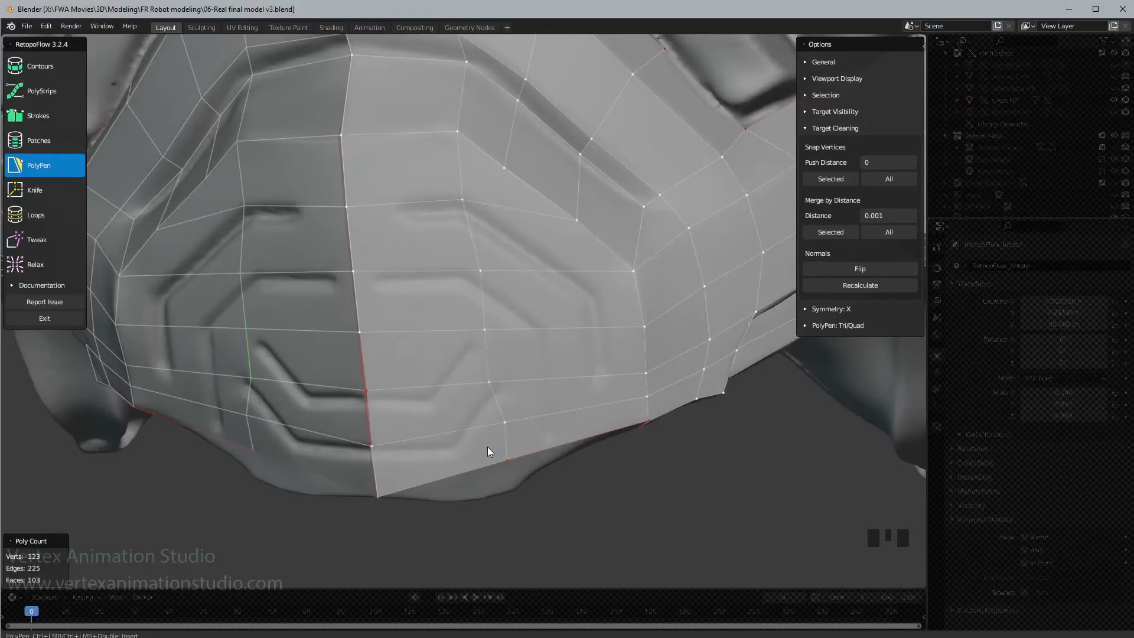
pyautogui.moveTo(506, 421); pyautogui.dragTo(483, 428)
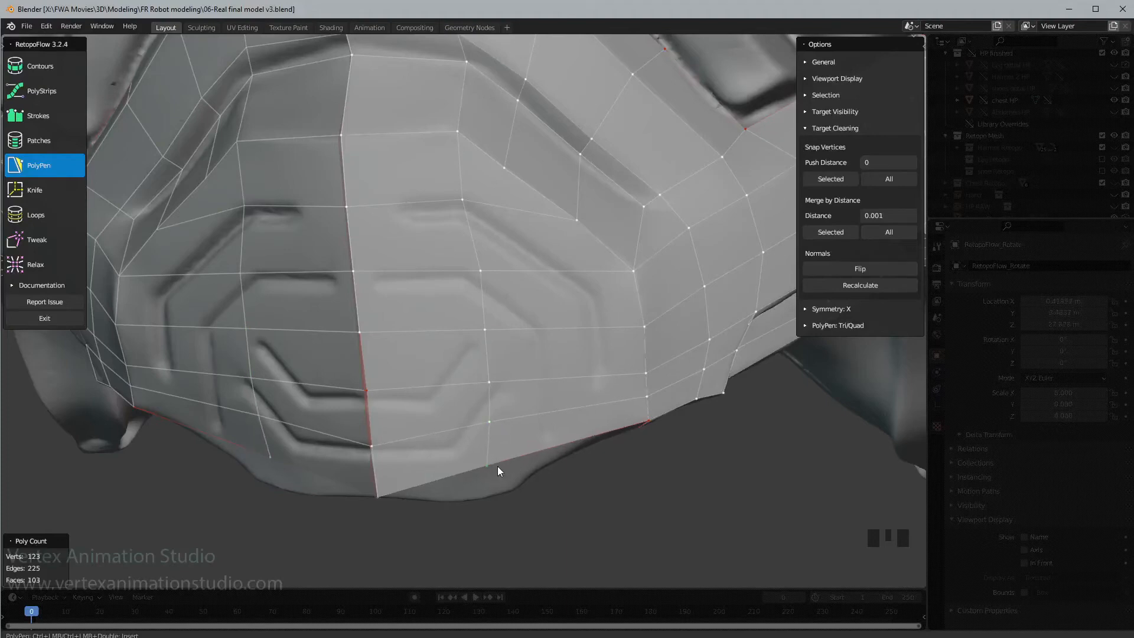
pyautogui.moveTo(499, 474); pyautogui.dragTo(504, 431, button='middle')
pyautogui.moveTo(485, 477); pyautogui.dragTo(508, 508)
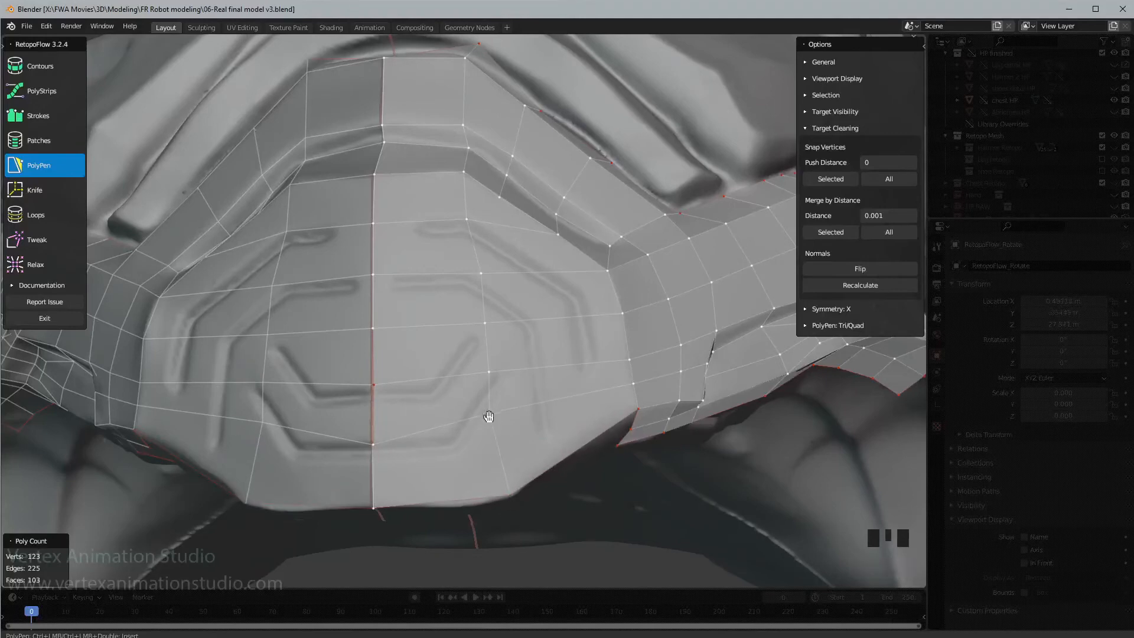
pyautogui.moveTo(493, 413); pyautogui.dragTo(498, 440)
# - Even out the upper vertices of the front plate's middle column and adjust its bottom rim vertex
pyautogui.moveTo(554, 370); pyautogui.dragTo(495, 401, button='middle')
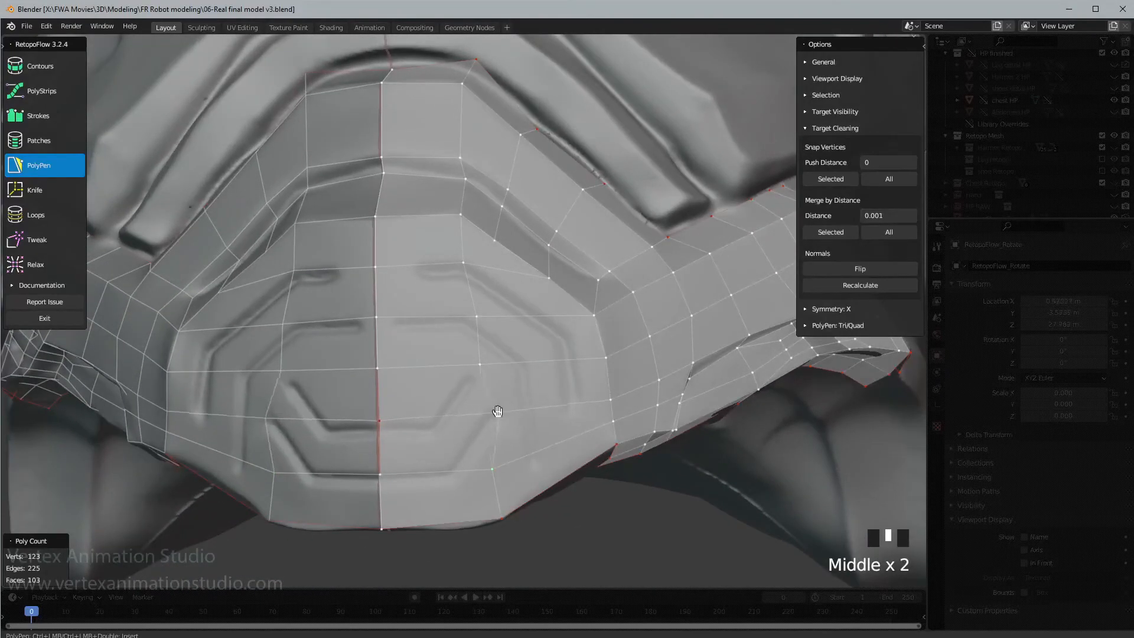
pyautogui.moveTo(480, 366); pyautogui.dragTo(495, 364)
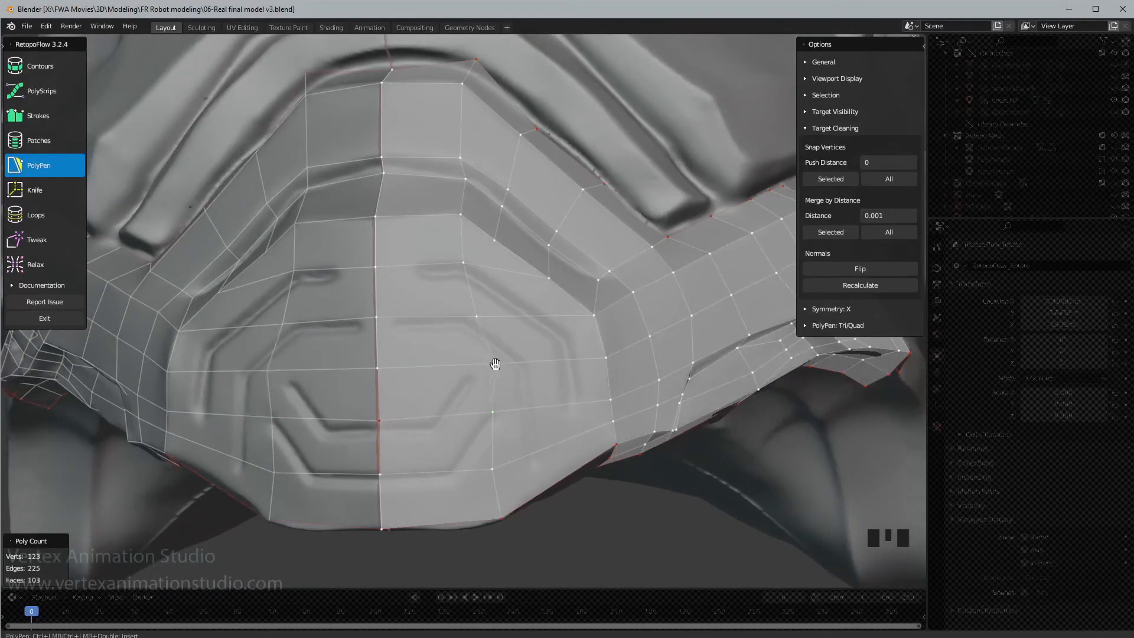
pyautogui.moveTo(479, 317); pyautogui.dragTo(490, 316)
pyautogui.moveTo(464, 263); pyautogui.dragTo(456, 262)
pyautogui.keyDown('shift'); pyautogui.moveTo(546, 384); pyautogui.dragTo(564, 329, button='middle'); pyautogui.keyUp('shift')
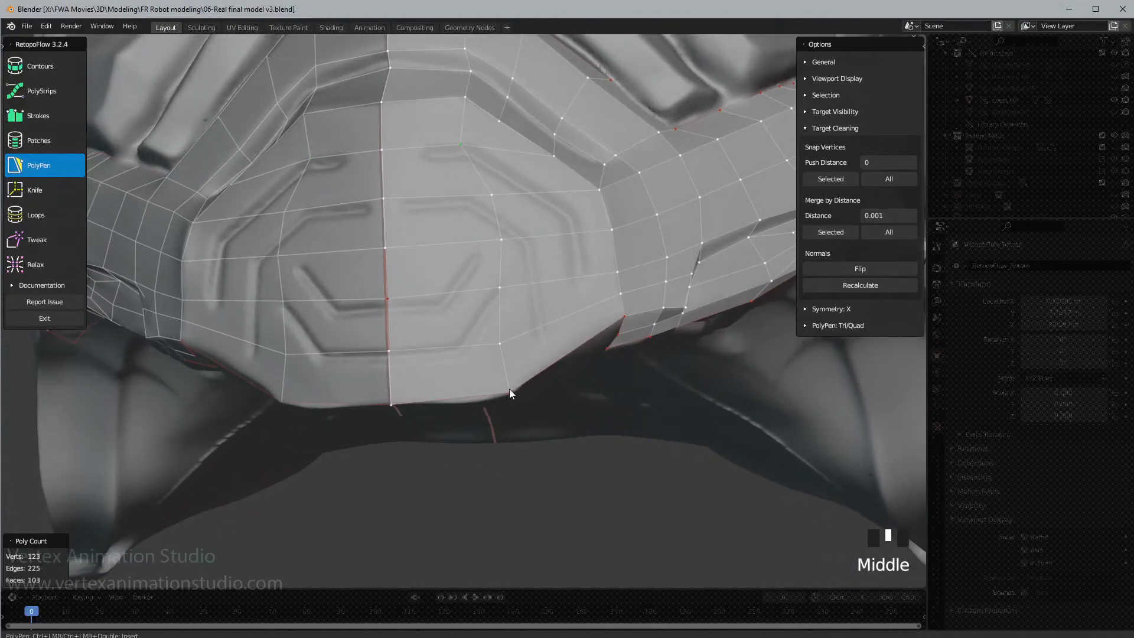
pyautogui.moveTo(509, 390); pyautogui.dragTo(503, 394)
# - Add a block of 4 quads with the Strokes tool beneath the front plate's lower edge, from the side panel corner to the symmetry line
pyautogui.moveTo(503, 394); pyautogui.dragTo(523, 344, button='middle')
pyautogui.scroll(3, 529, 360)
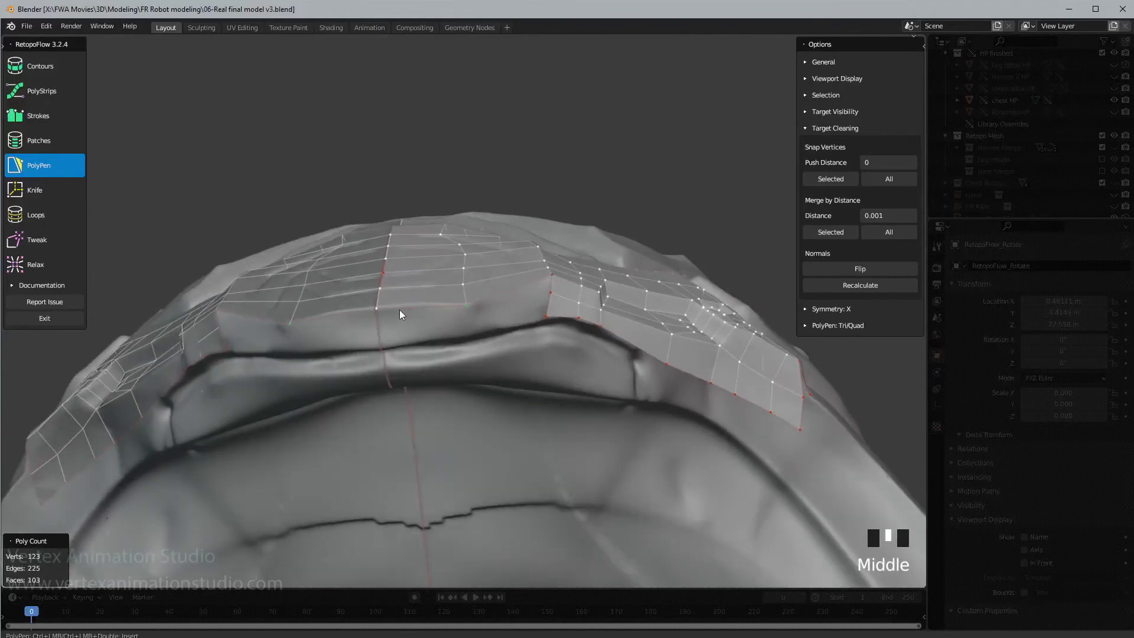
pyautogui.moveTo(400, 309)
pyautogui.mouseDown()
pyautogui.moveTo(470, 310)
pyautogui.moveTo(503, 293)
pyautogui.mouseUp()
pyautogui.moveTo(530, 321)
pyautogui.mouseDown(button='middle')
pyautogui.moveTo(597, 268)
pyautogui.moveTo(489, 339)
pyautogui.moveTo(523, 324)
pyautogui.mouseUp(button='middle')
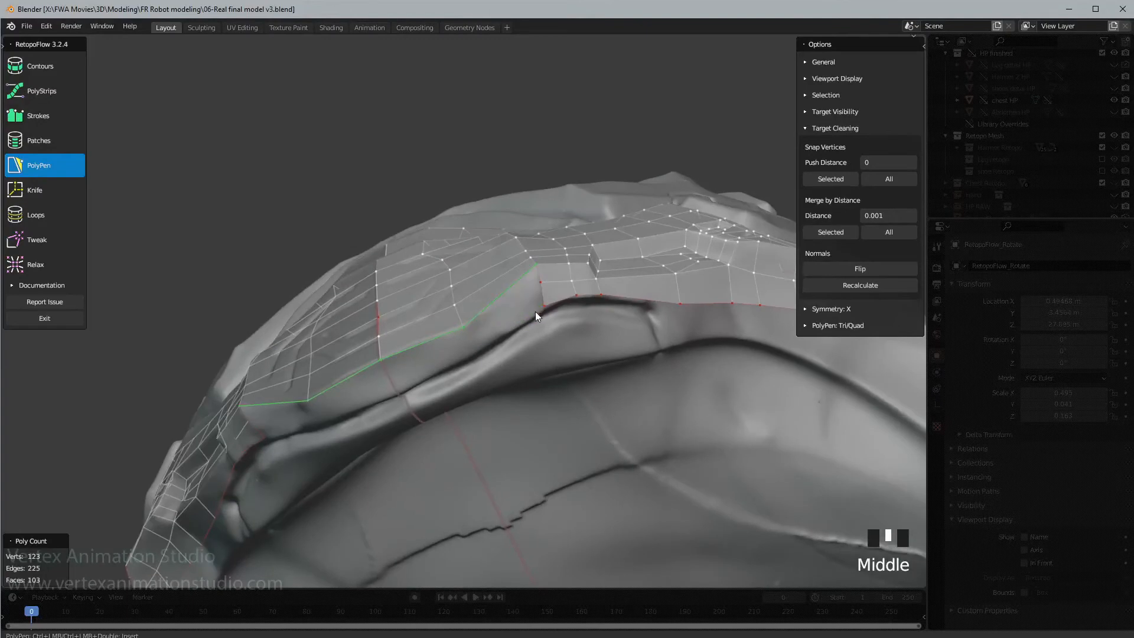
pyautogui.press('3')
pyautogui.moveTo(542, 308); pyautogui.dragTo(399, 389)
# - Merge the two close boundary vertices at the side panel's outer end with PolyPen
pyautogui.moveTo(399, 390)
pyautogui.mouseDown(button='middle')
pyautogui.moveTo(499, 374)
pyautogui.moveTo(463, 400)
pyautogui.moveTo(494, 433)
pyautogui.moveTo(575, 342)
pyautogui.moveTo(464, 476)
pyautogui.moveTo(451, 459)
pyautogui.moveTo(420, 480)
pyautogui.moveTo(423, 450)
pyautogui.mouseUp(button='middle')
pyautogui.scroll(2, 506, 378)
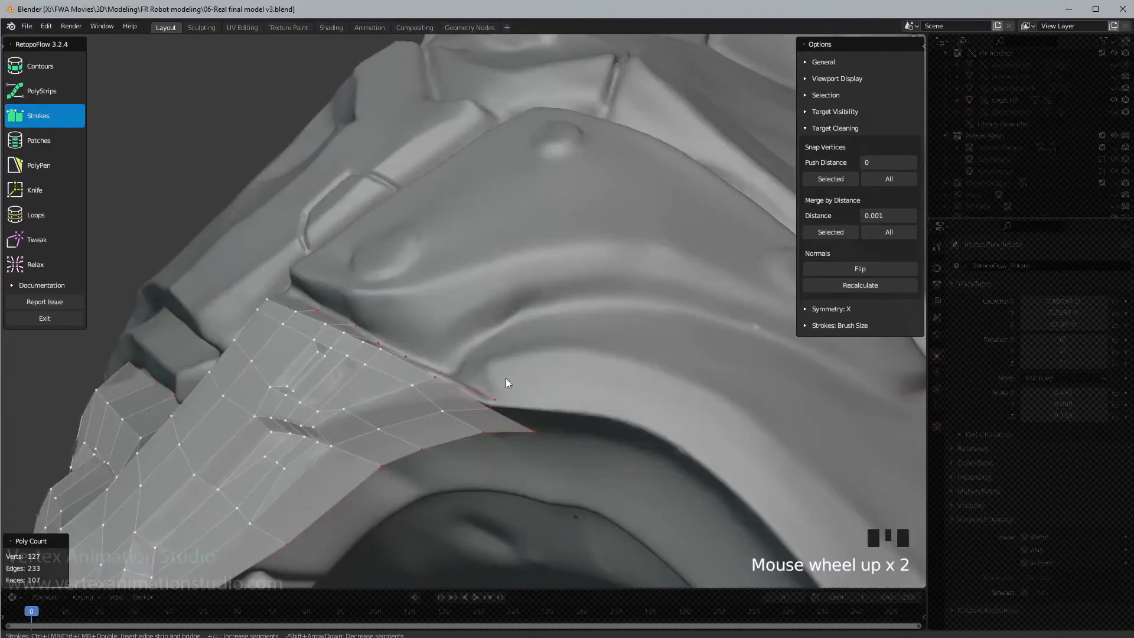
pyautogui.moveTo(506, 378); pyautogui.dragTo(519, 329, button='middle')
pyautogui.scroll(1, 523, 370)
pyautogui.moveTo(523, 370); pyautogui.dragTo(499, 432, button='middle')
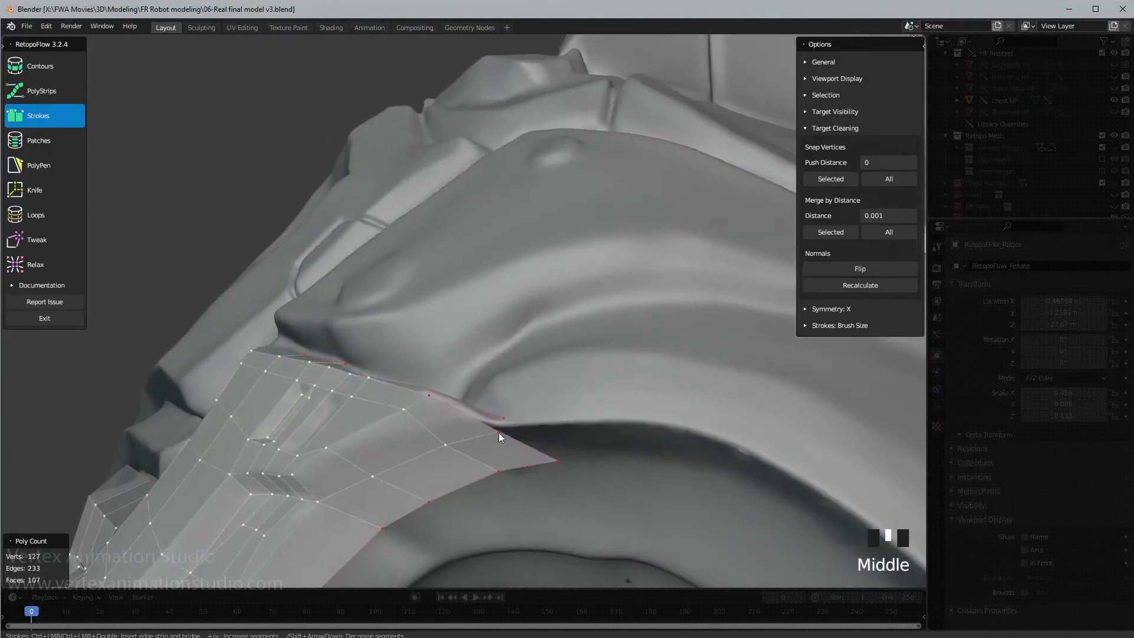
pyautogui.click(46, 167)
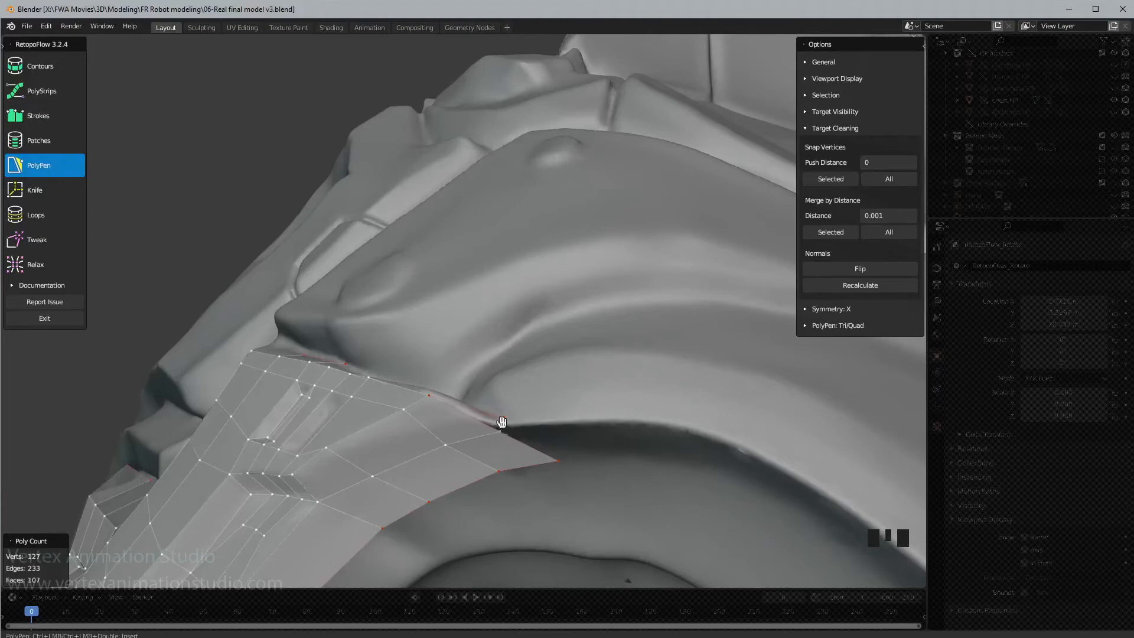
pyautogui.moveTo(501, 427); pyautogui.dragTo(504, 418)
pyautogui.moveTo(530, 413); pyautogui.dragTo(510, 431, button='middle')
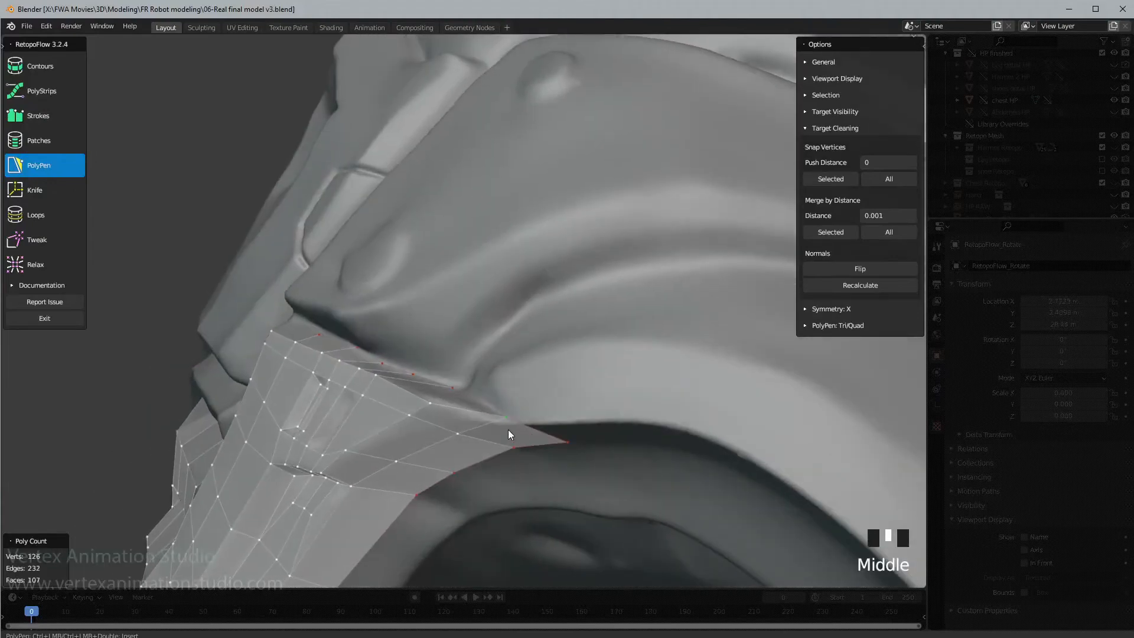
# - Reposition the lower outer corner vertex of the side panel along the armor's underside rim
pyautogui.moveTo(438, 342); pyautogui.dragTo(622, 359, button='middle')
pyautogui.scroll(-4, 520, 384)
pyautogui.scroll(2, 648, 305)
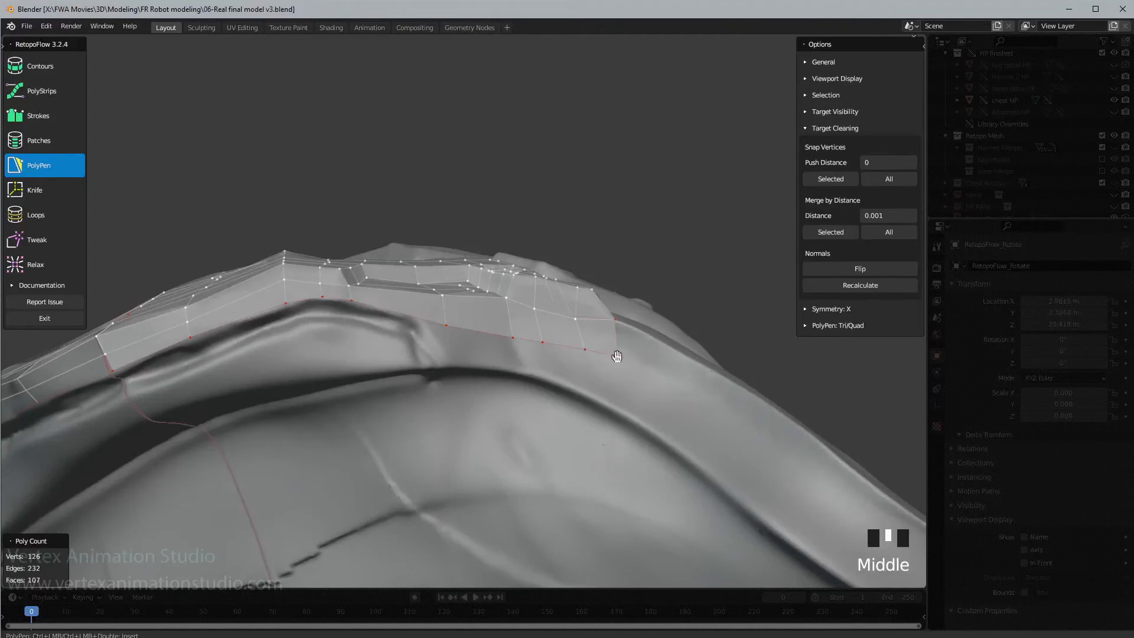
pyautogui.moveTo(619, 356); pyautogui.dragTo(570, 349)
# - Examine the continuous lower boundary of the front plate and side panel from the front and underneath
pyautogui.moveTo(502, 334); pyautogui.dragTo(522, 369, button='middle')
pyautogui.scroll(-2, 445, 371)
pyautogui.keyDown('shift'); pyautogui.moveTo(445, 371); pyautogui.dragTo(254, 489, button='middle'); pyautogui.keyUp('shift')
pyautogui.scroll(2, 591, 367)
pyautogui.scroll(2, 618, 367)
pyautogui.scroll(-4, 351, 421)
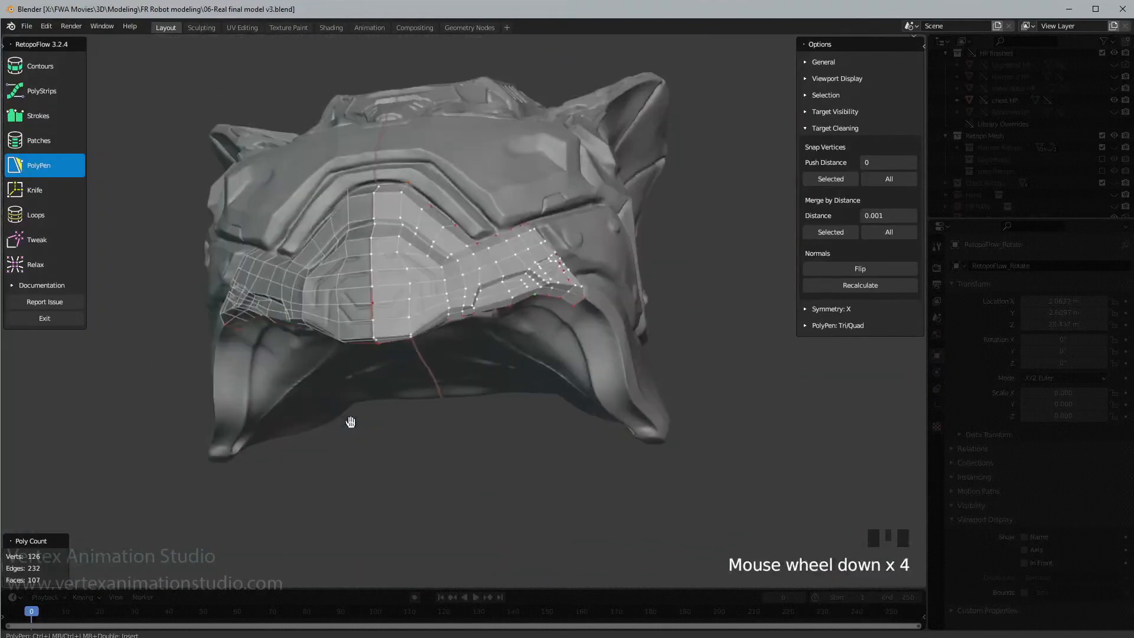
pyautogui.scroll(5, 453, 396)
pyautogui.moveTo(453, 395); pyautogui.dragTo(473, 314, button='middle')
pyautogui.scroll(-3, 473, 313)
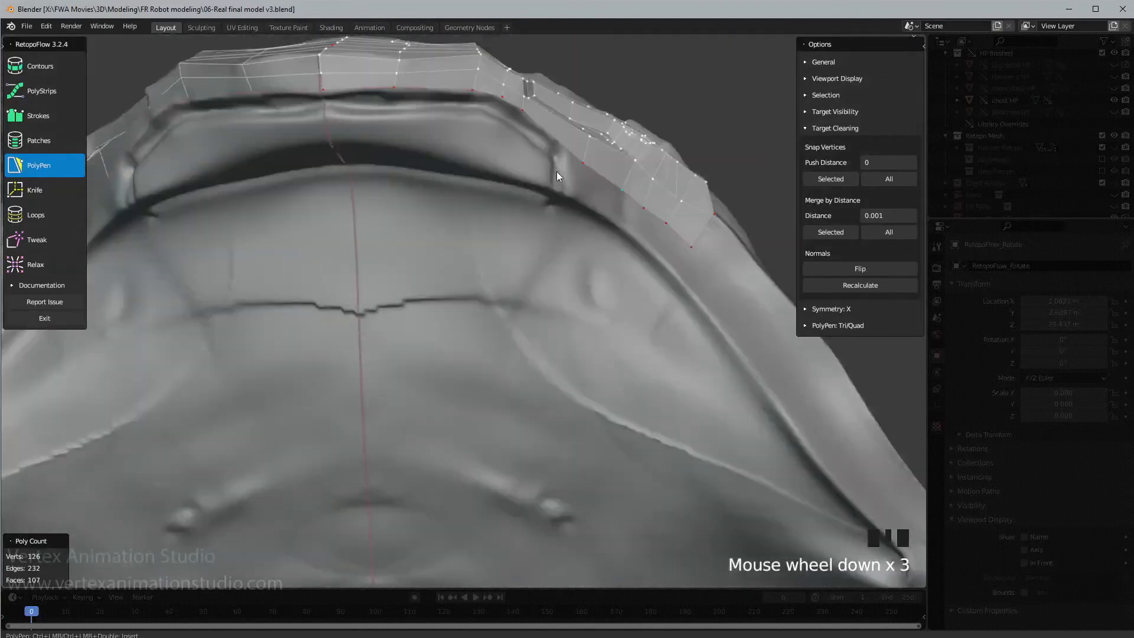
pyautogui.keyDown('shift'); pyautogui.moveTo(556, 172); pyautogui.dragTo(433, 264, button='middle'); pyautogui.keyUp('shift')
pyautogui.scroll(2, 325, 192)
pyautogui.keyDown('shift'); pyautogui.moveTo(324, 193); pyautogui.dragTo(367, 201, button='middle'); pyautogui.keyUp('shift')
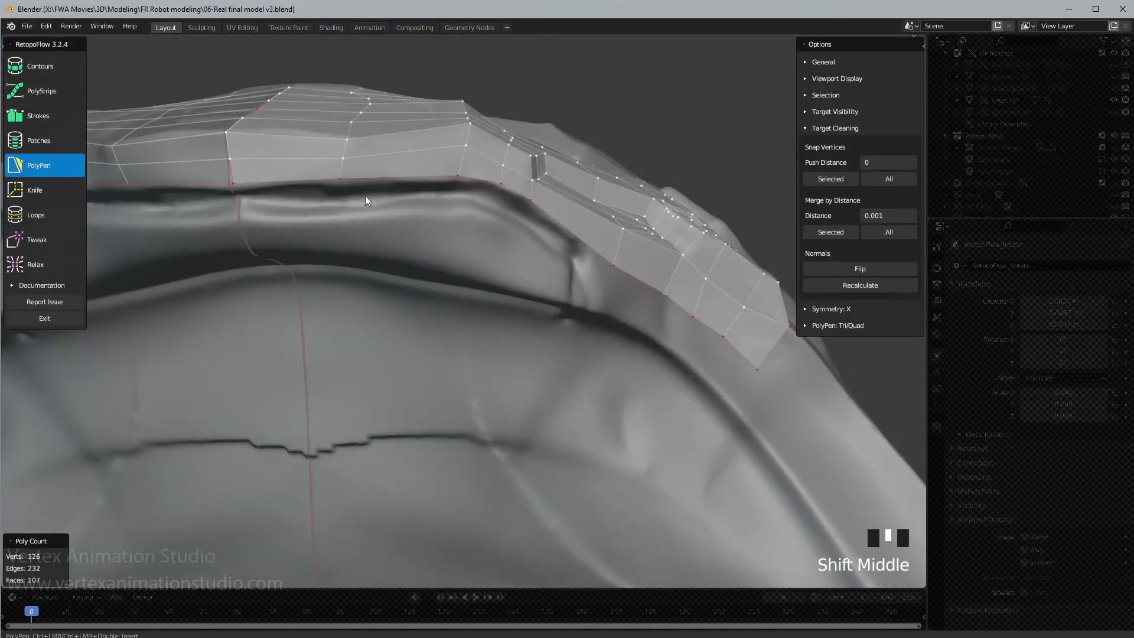
pyautogui.keyDown('shift'); pyautogui.moveTo(570, 266); pyautogui.dragTo(584, 270, button='middle'); pyautogui.keyUp('shift')
pyautogui.moveTo(324, 179); pyautogui.dragTo(572, 242, button='middle')
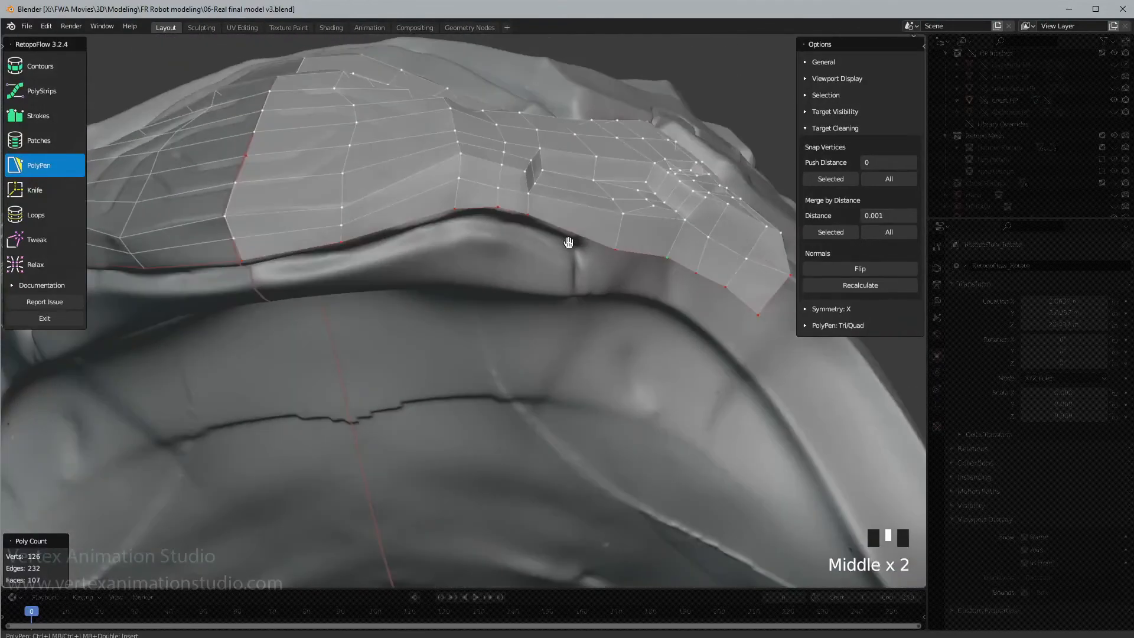
pyautogui.scroll(-1, 513, 249)
pyautogui.moveTo(440, 256)
pyautogui.mouseDown(button='middle')
pyautogui.moveTo(324, 245)
pyautogui.moveTo(431, 235)
pyautogui.mouseUp(button='middle')
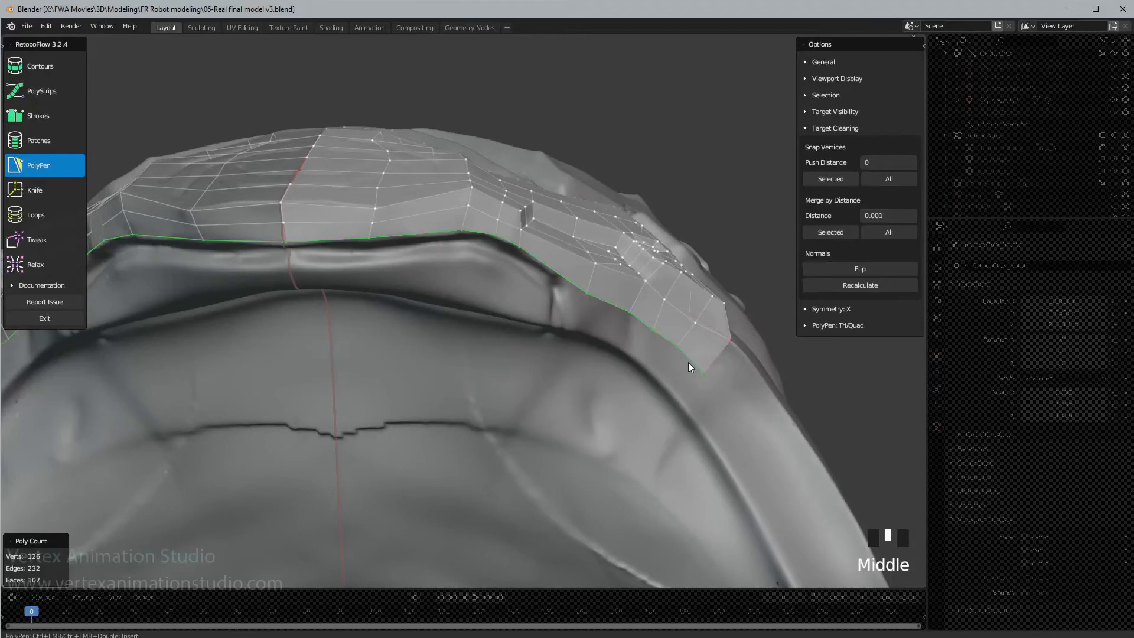
# - Extend the whole lower boundary with 9-quad strips around the underside rim using the Strokes tool, and undo the last strip
pyautogui.press('8')
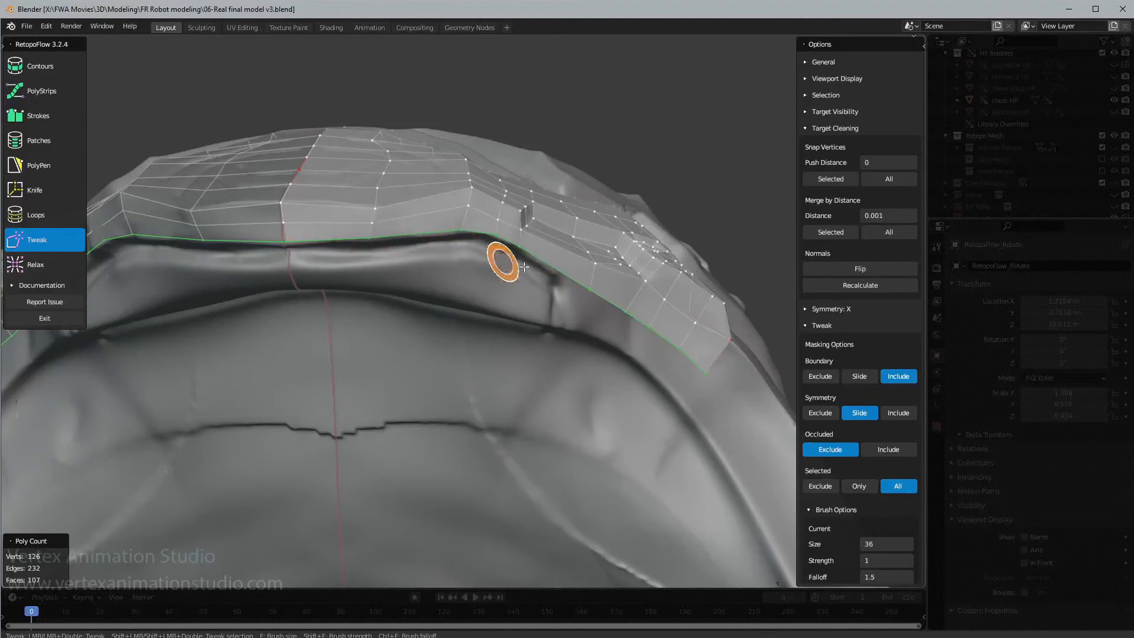
pyautogui.press('5')
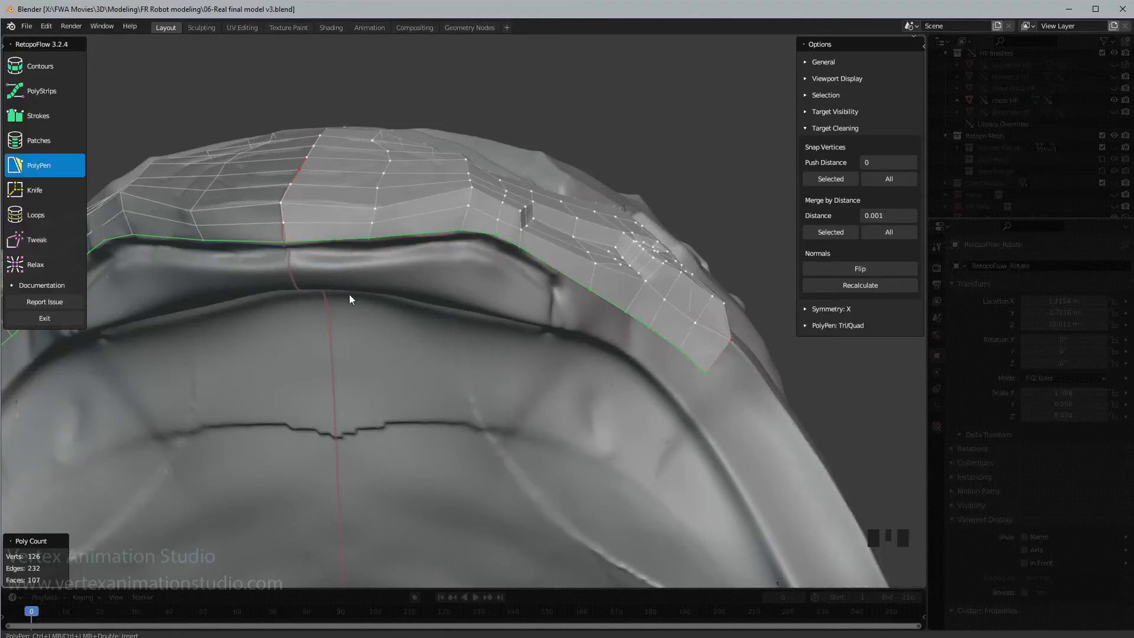
pyautogui.click(31, 118)
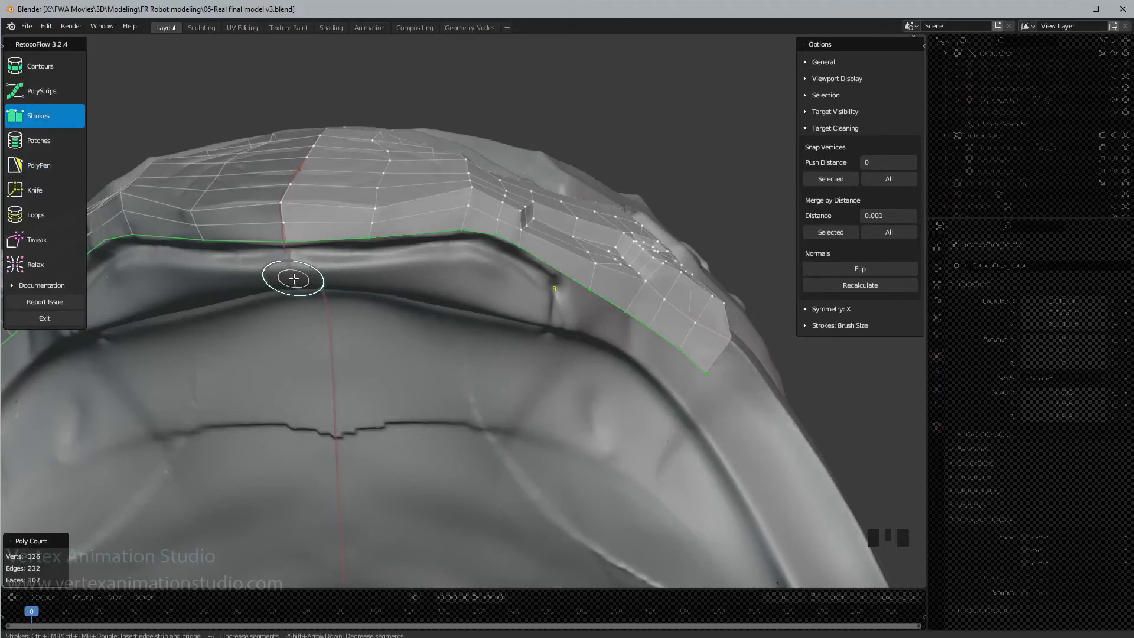
pyautogui.moveTo(294, 279)
pyautogui.mouseDown()
pyautogui.moveTo(400, 278)
pyautogui.moveTo(554, 311)
pyautogui.moveTo(686, 399)
pyautogui.moveTo(709, 374)
pyautogui.mouseUp()
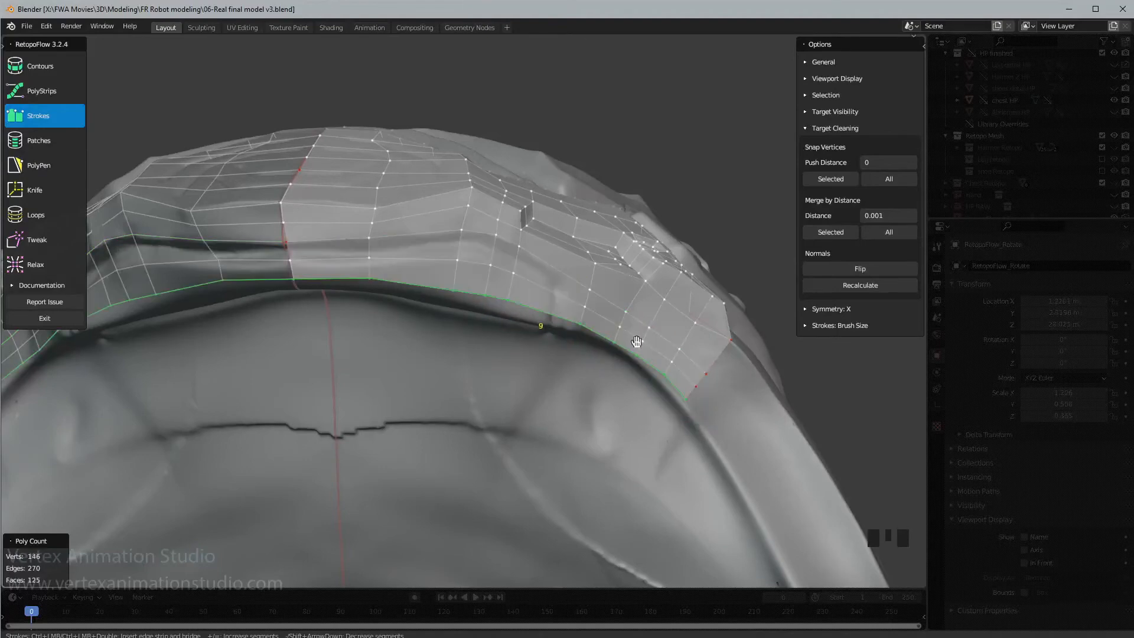
pyautogui.hotkey('ctrl', 'z')
# - Exit RetopoFlow and inspect the mirrored retopo mesh against the chest sculpt
pyautogui.moveTo(544, 286); pyautogui.dragTo(512, 302, button='middle')
pyautogui.scroll(-3, 499, 236)
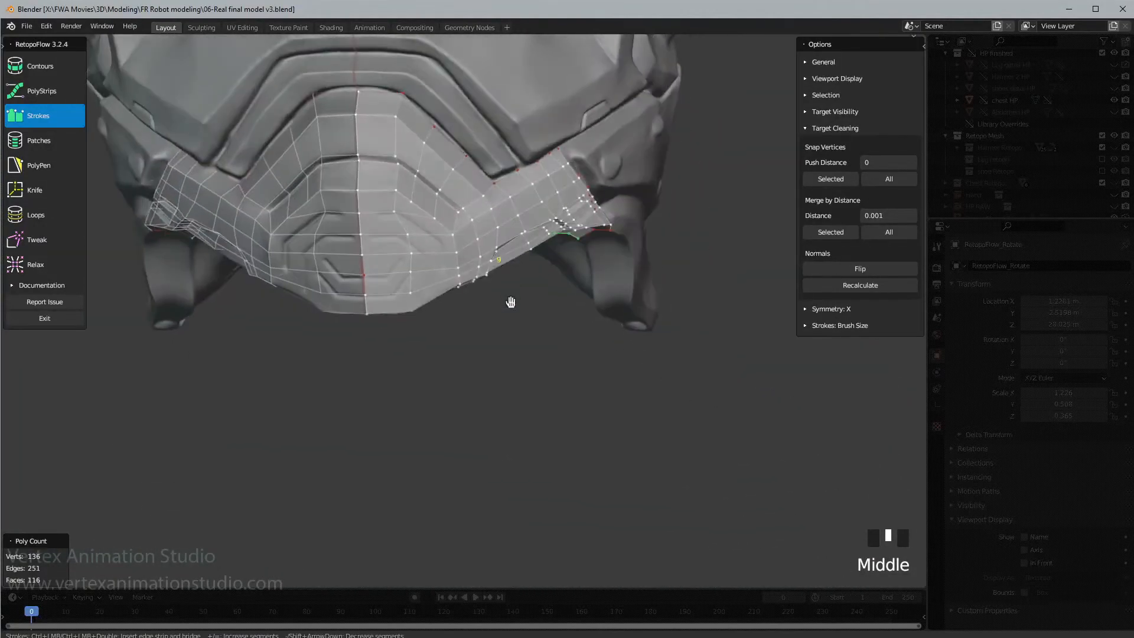
pyautogui.moveTo(448, 232); pyautogui.dragTo(469, 306, button='middle')
pyautogui.scroll(2, 184, 374)
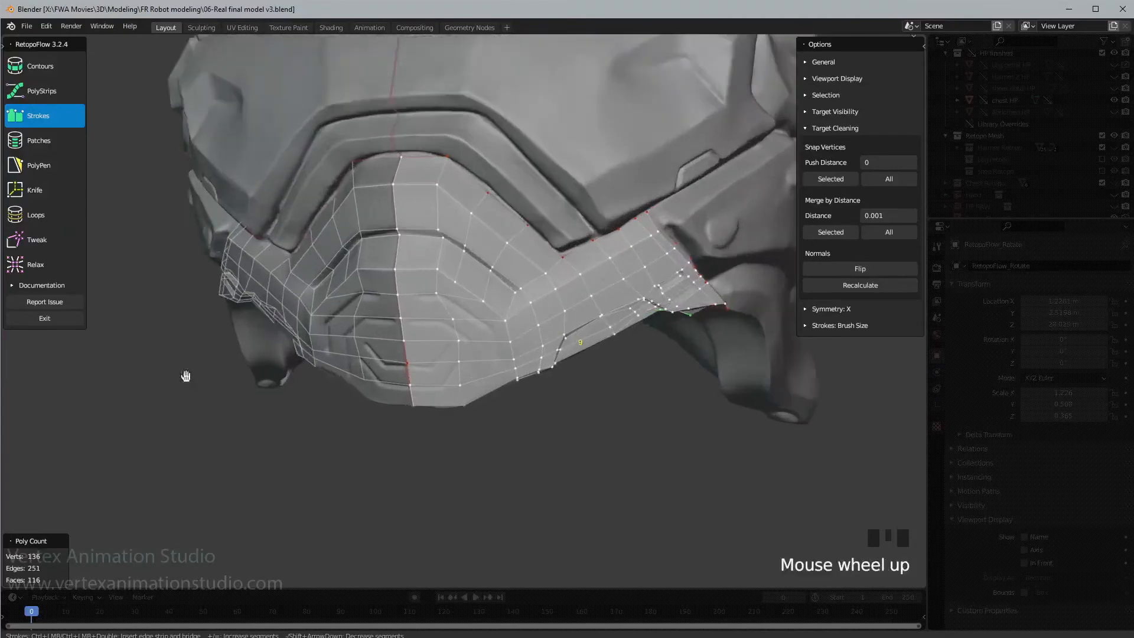
pyautogui.click(44, 318)
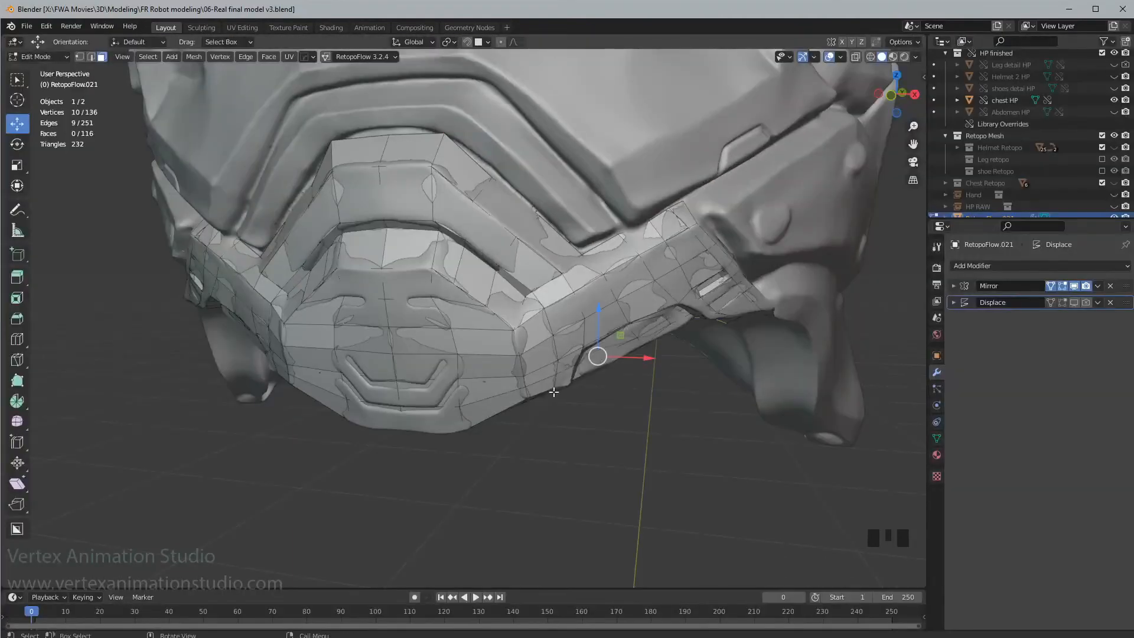
pyautogui.moveTo(514, 378)
pyautogui.mouseDown(button='middle')
pyautogui.moveTo(567, 398)
pyautogui.moveTo(657, 339)
pyautogui.moveTo(709, 357)
pyautogui.moveTo(582, 397)
pyautogui.moveTo(494, 383)
pyautogui.mouseUp(button='middle')
pyautogui.scroll(-1, 519, 385)
pyautogui.scroll(2, 658, 340)
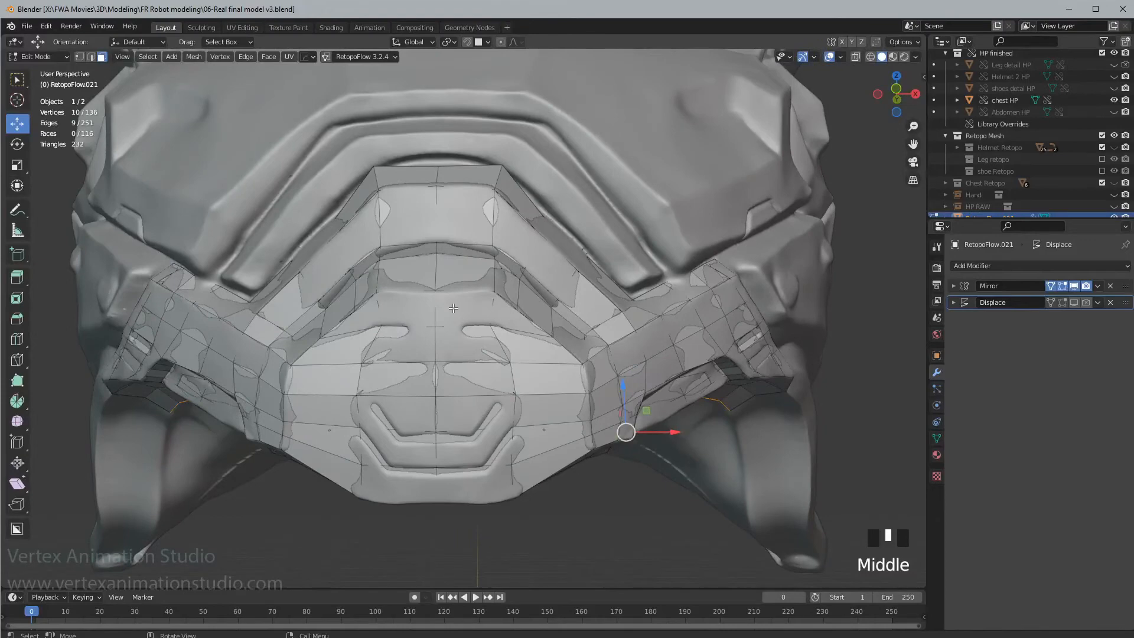
pyautogui.moveTo(453, 308); pyautogui.dragTo(452, 307, button='middle')
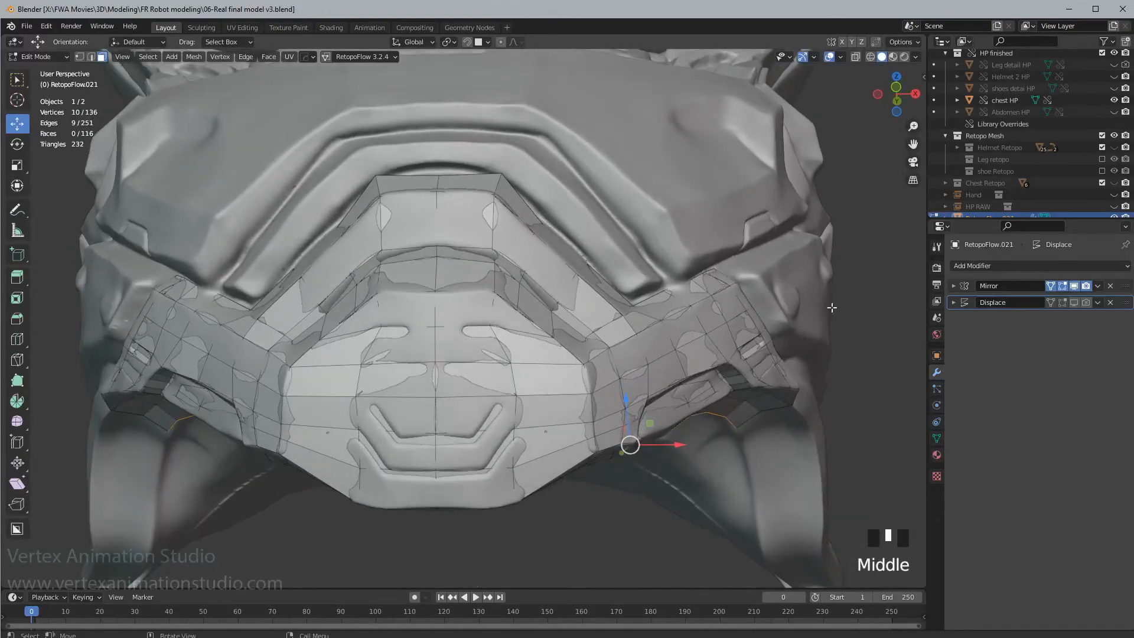
pyautogui.scroll(-2, 655, 297)
pyautogui.keyDown('shift'); pyautogui.moveTo(654, 297); pyautogui.dragTo(646, 291, button='middle'); pyautogui.keyUp('shift')
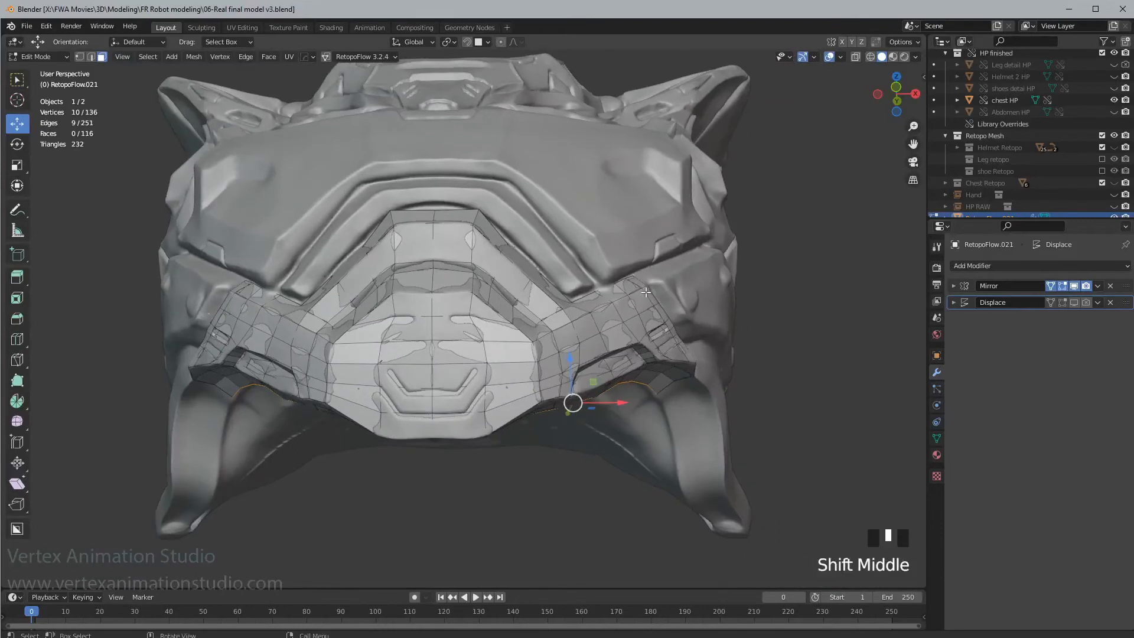
# - Hide the chest HP sculpt and switch the retopo mesh to vertex selection
pyautogui.click(1114, 100)
pyautogui.moveTo(496, 378); pyautogui.dragTo(368, 297, button='middle')
pyautogui.press('Tab')
pyautogui.press('Tab')
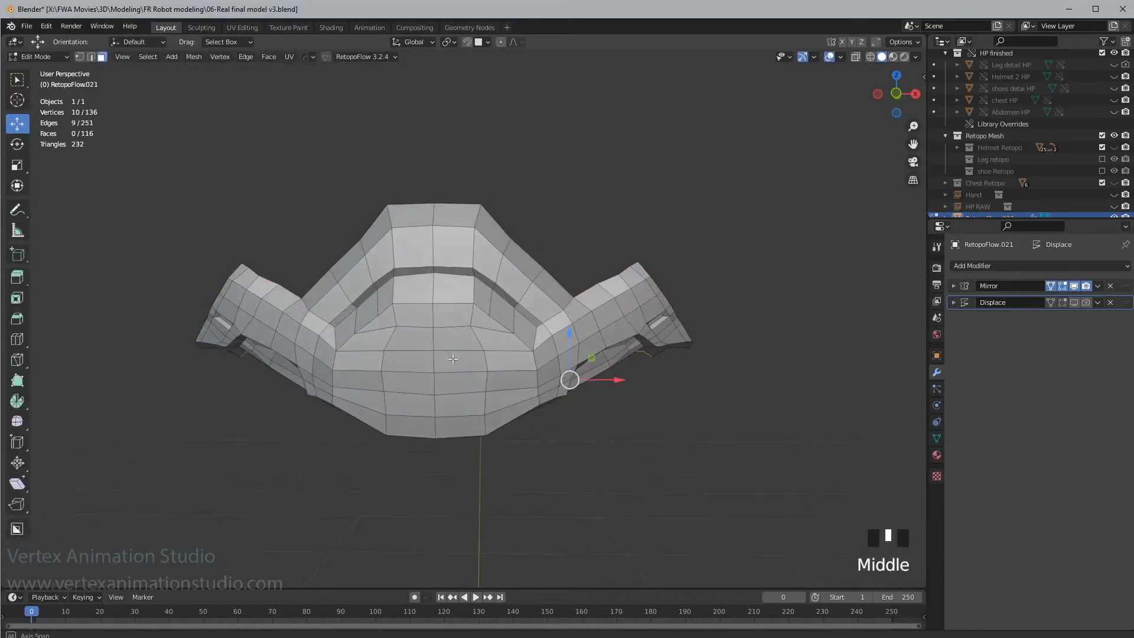
pyautogui.click(80, 57)
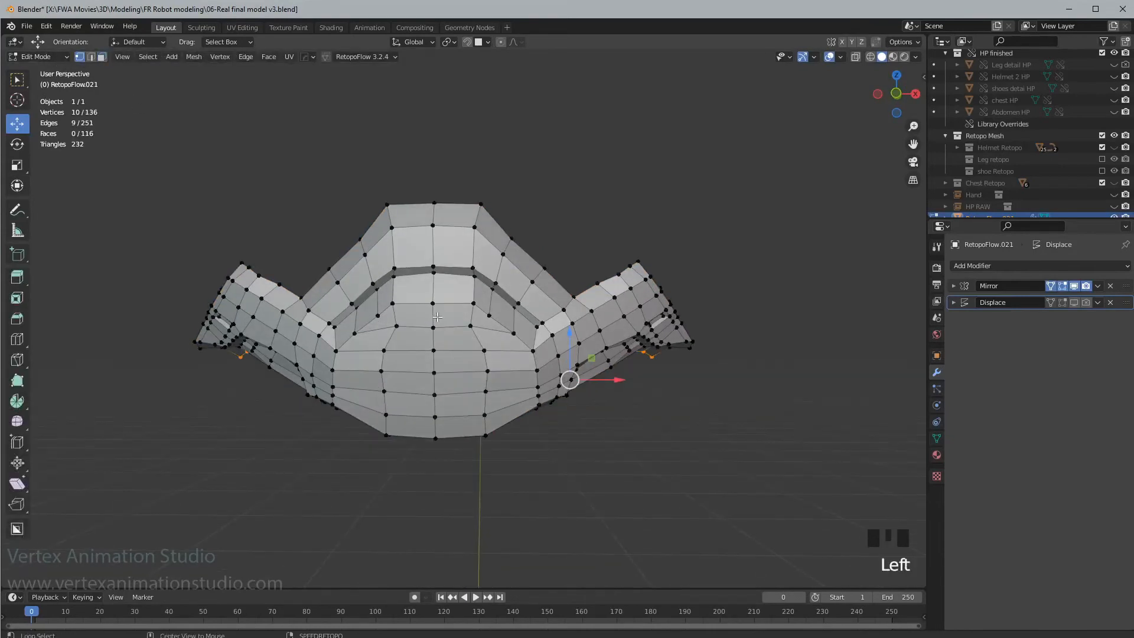
# - Enable clipping on the Mirror modifier and snap the chest's center edge loop onto the mirror plane
pyautogui.click(953, 288)
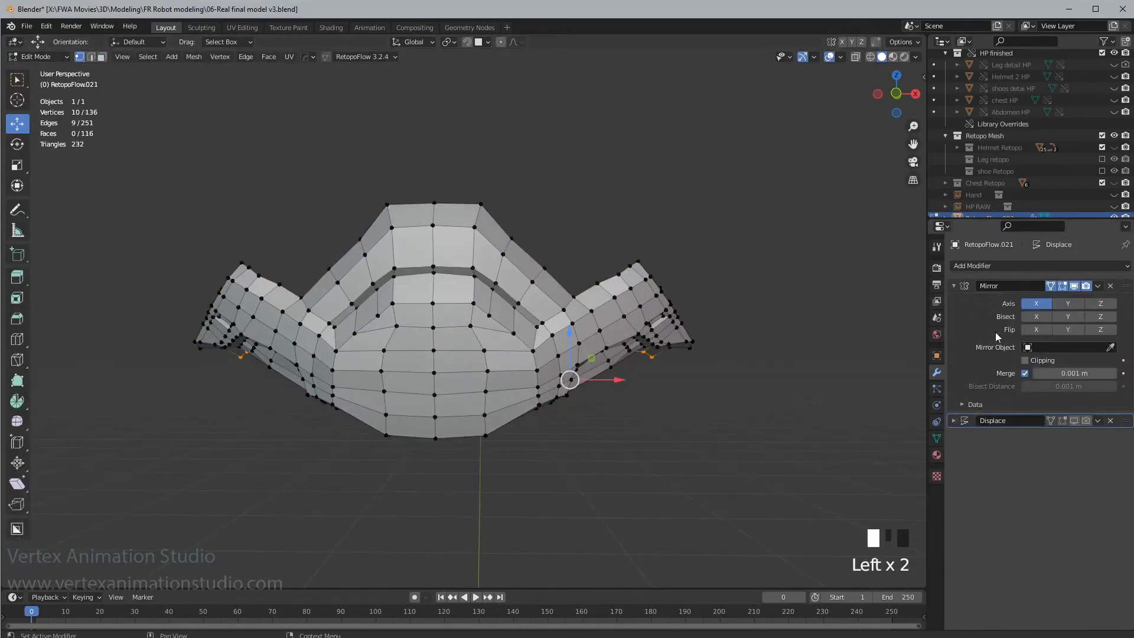
pyautogui.click(1025, 361)
pyautogui.keyDown('alt'); pyautogui.click(436, 362); pyautogui.keyUp('alt')
pyautogui.moveTo(436, 362); pyautogui.dragTo(452, 353, button='middle')
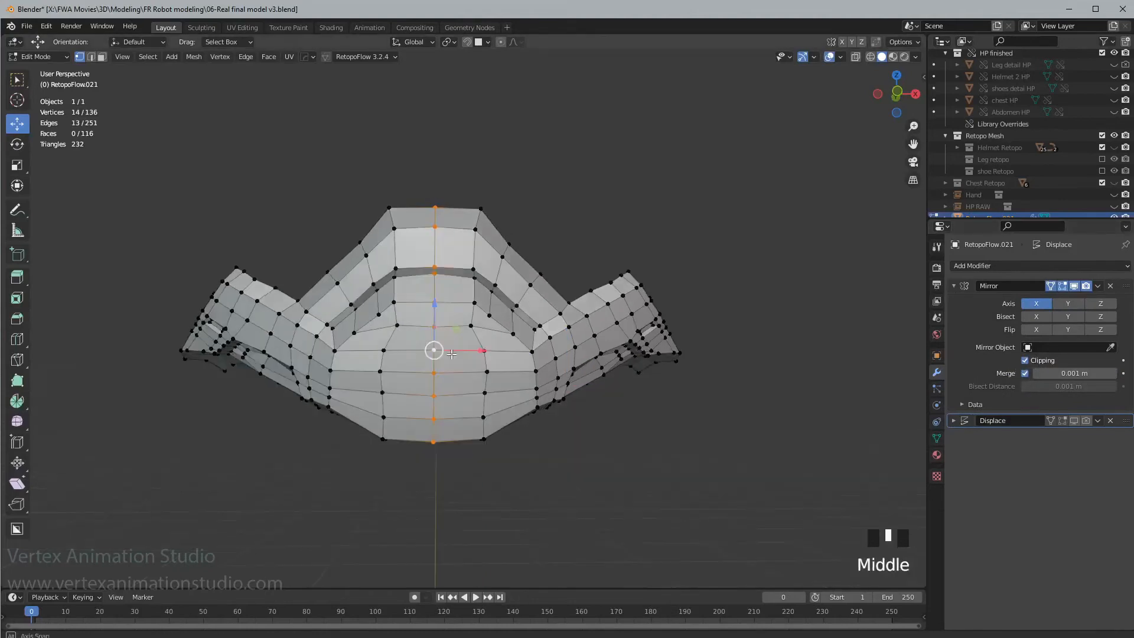
pyautogui.moveTo(473, 352); pyautogui.dragTo(456, 351)
pyautogui.click(506, 349)
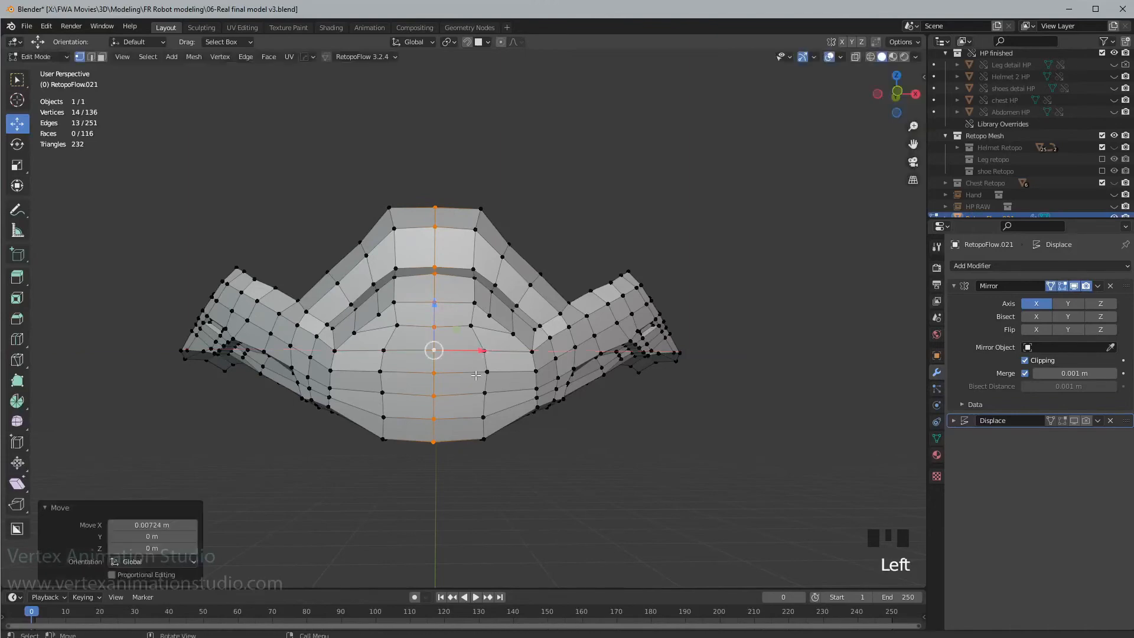
# - Reposition the vertices at the lower corner of the front plate where it meets the underside rim
pyautogui.moveTo(506, 349); pyautogui.dragTo(536, 496, button='middle')
pyautogui.scroll(2, 508, 354)
pyautogui.click(500, 456)
pyautogui.moveTo(535, 439); pyautogui.dragTo(641, 353, button='middle')
pyautogui.keyDown('shift'); pyautogui.click(490, 452); pyautogui.keyUp('shift')
pyautogui.press('g')
pyautogui.click(517, 455)
# - Select the four vertices of the underside rim face below the side recess's inner end and shift them slightly
pyautogui.click(642, 354)
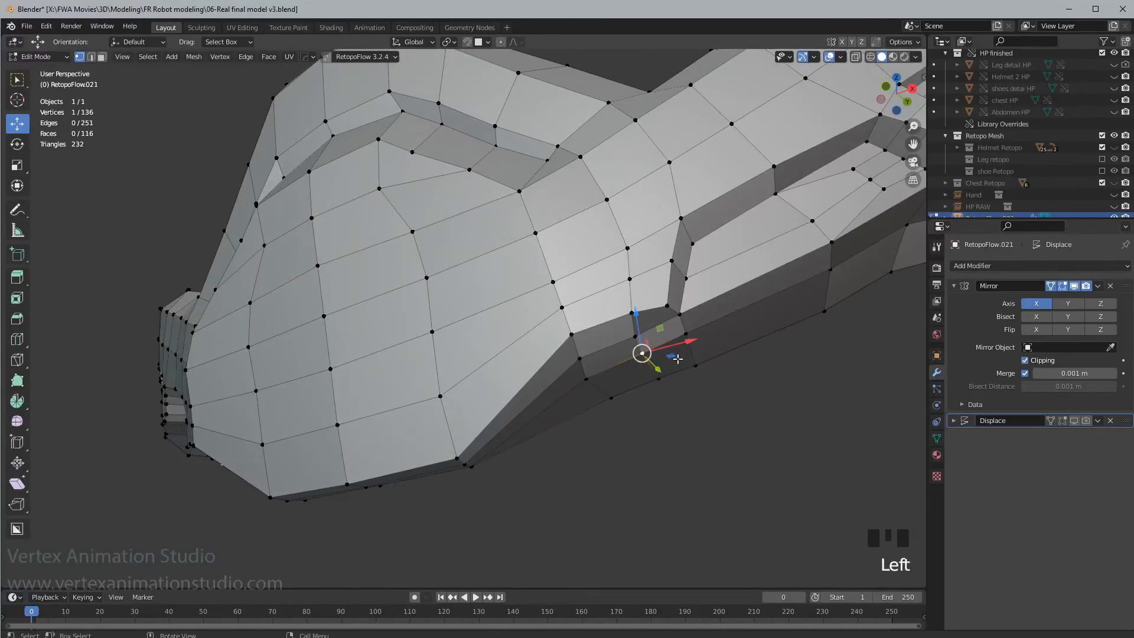
pyautogui.press('c')
pyautogui.moveTo(653, 349); pyautogui.dragTo(672, 355)
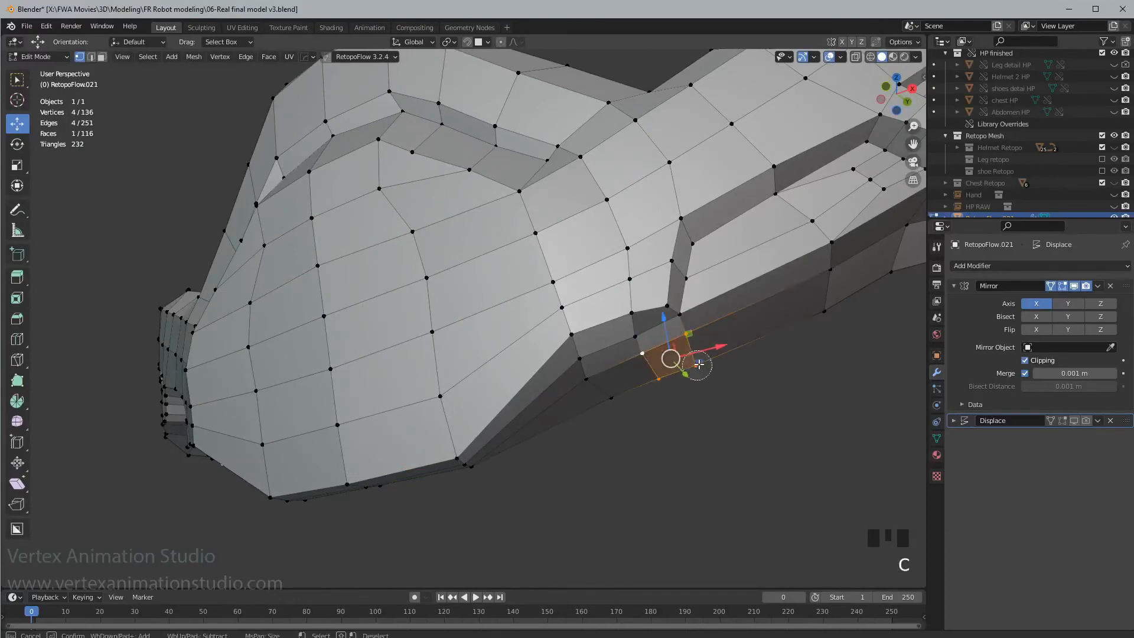
pyautogui.rightClick(712, 371)
pyautogui.moveTo(712, 371); pyautogui.dragTo(668, 321, button='middle')
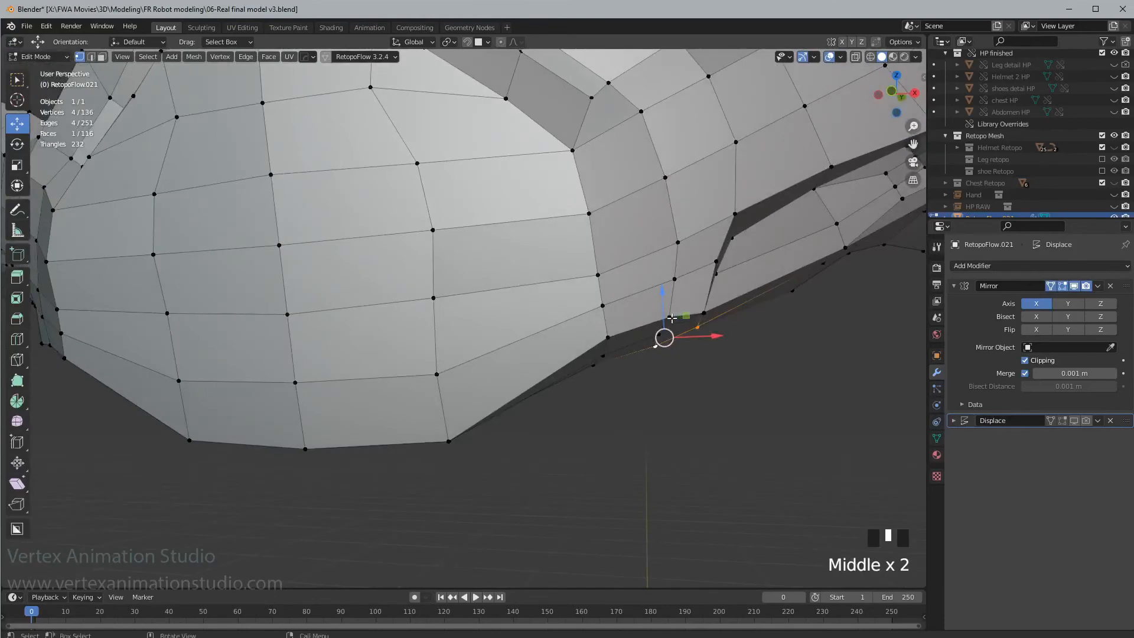
pyautogui.moveTo(668, 319); pyautogui.dragTo(665, 325)
# - Reposition the rim vertex below the side recess about 0.0024 m along Z, with a further nudge in X and Z
pyautogui.moveTo(665, 325); pyautogui.dragTo(656, 355, button='middle')
pyautogui.click(629, 394)
pyautogui.moveTo(645, 323); pyautogui.dragTo(654, 316)
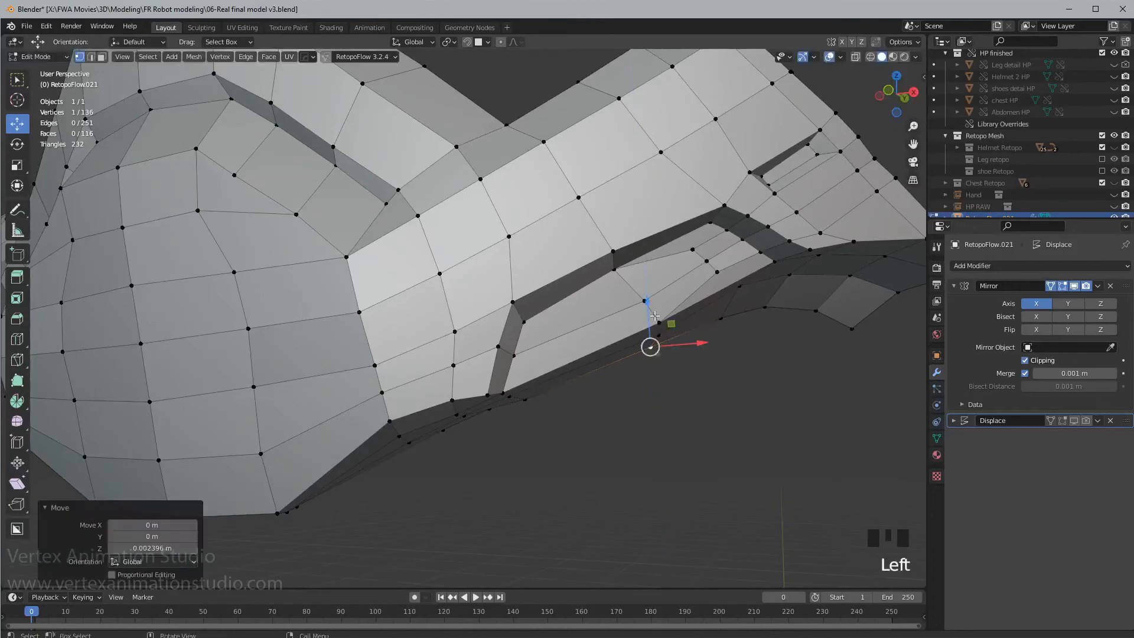
pyautogui.moveTo(654, 317); pyautogui.dragTo(706, 356, button='middle')
pyautogui.moveTo(706, 356); pyautogui.dragTo(732, 321)
pyautogui.moveTo(731, 320); pyautogui.dragTo(757, 392, button='middle')
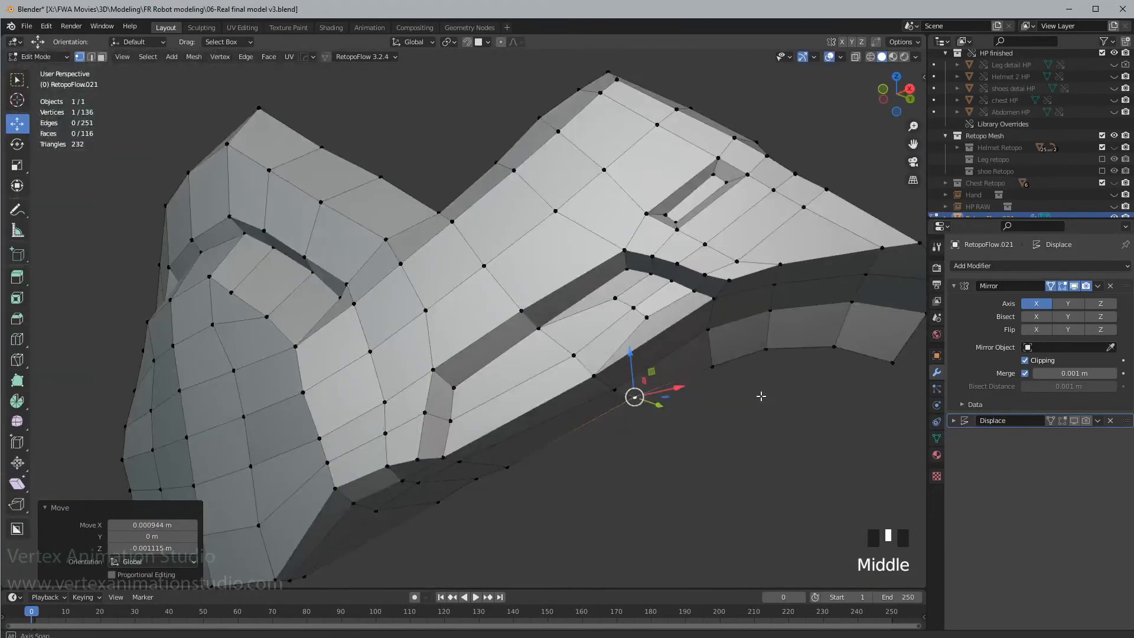
# - Select the four-vertex path along the outer underside rim and move it about 0.005 m in Z and 0.0008 m in X
pyautogui.click(714, 364)
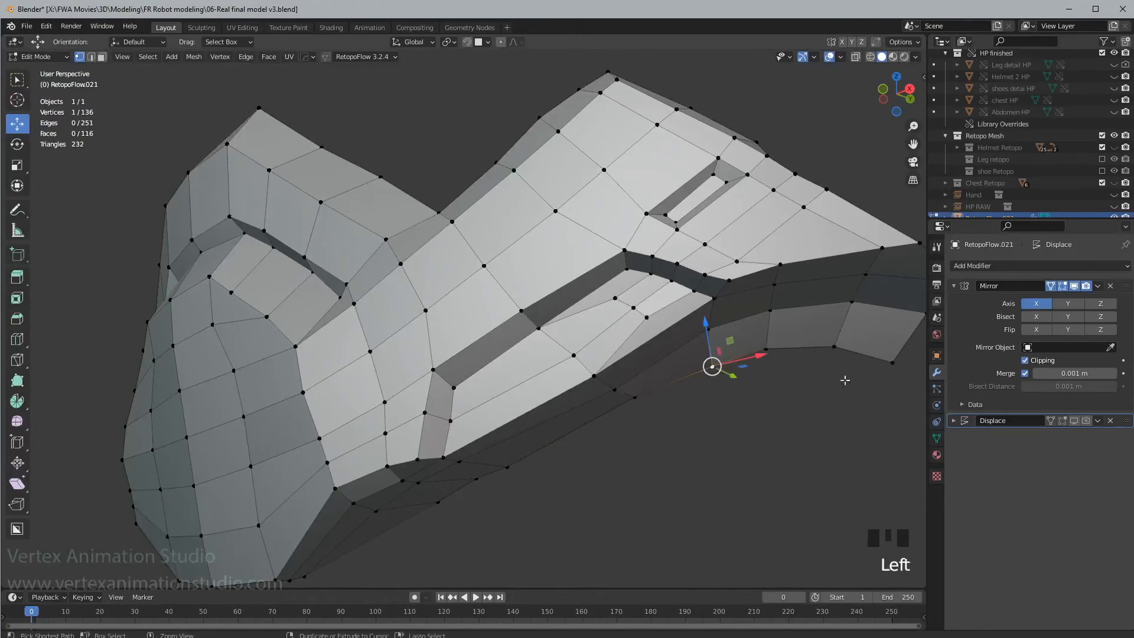
pyautogui.keyDown('ctrl'); pyautogui.click(890, 362); pyautogui.keyUp('ctrl')
pyautogui.moveTo(800, 357); pyautogui.dragTo(710, 371, button='middle')
pyautogui.moveTo(710, 371); pyautogui.dragTo(725, 338)
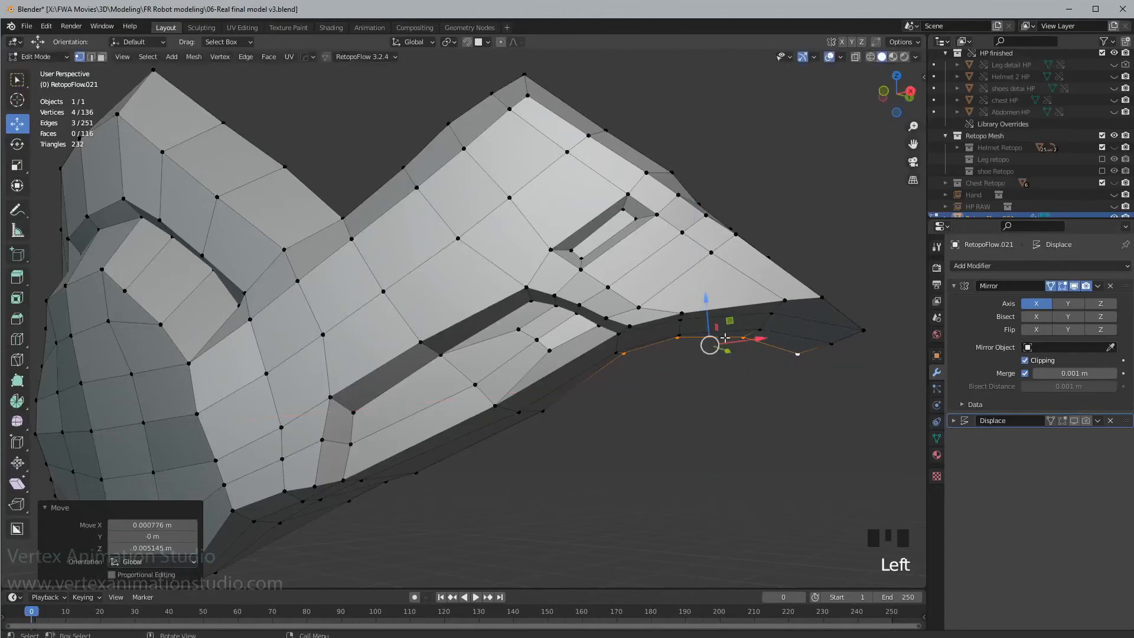
pyautogui.scroll(-2, 724, 338)
pyautogui.moveTo(725, 338); pyautogui.dragTo(648, 407, button='middle')
pyautogui.scroll(-2, 594, 430)
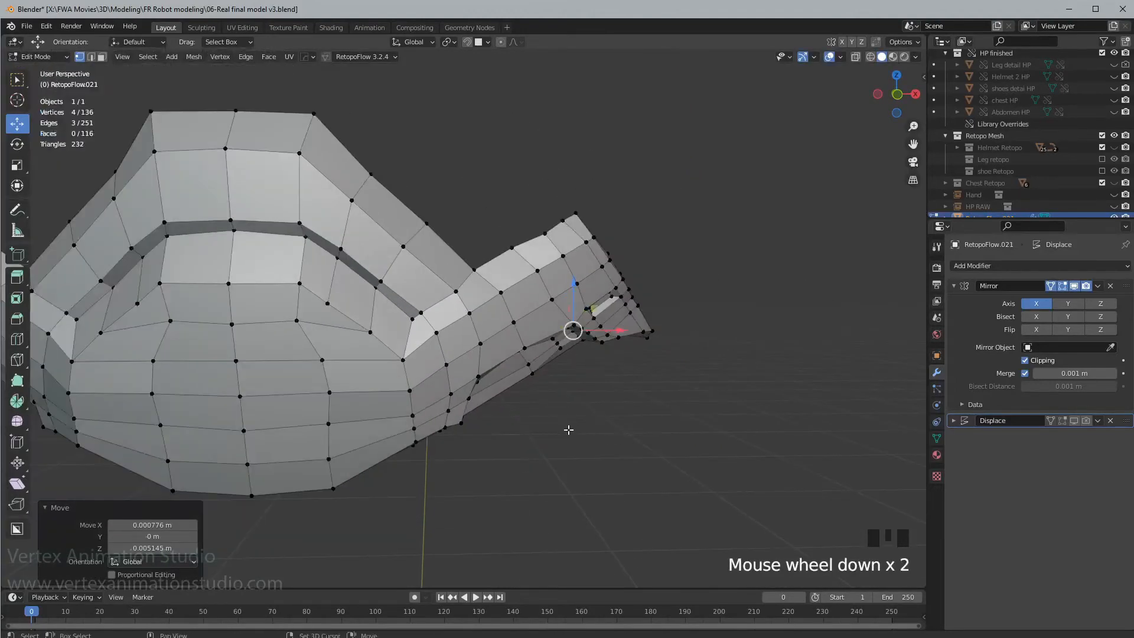
# - Return to object mode and add a Subdivision Surface modifier to the retopo mesh with 3 viewport levels
pyautogui.click(663, 435)
pyautogui.moveTo(570, 430); pyautogui.dragTo(673, 458, button='middle')
pyautogui.press('Tab')
pyautogui.scroll(-1, 671, 454)
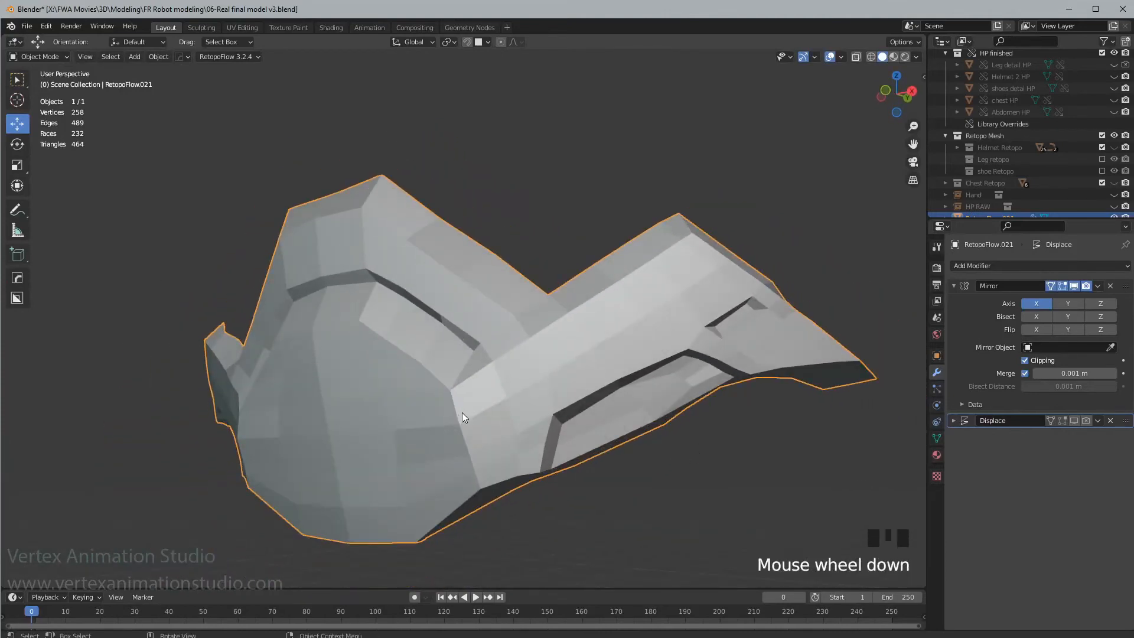
pyautogui.moveTo(462, 413); pyautogui.dragTo(553, 319, button='middle')
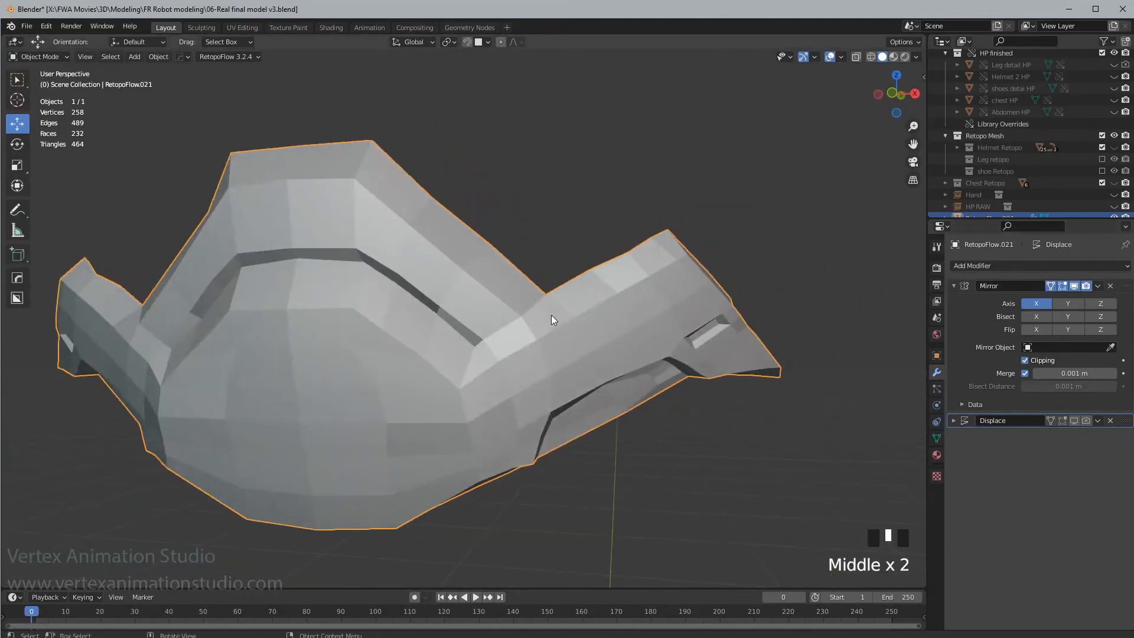
pyautogui.click(1041, 266)
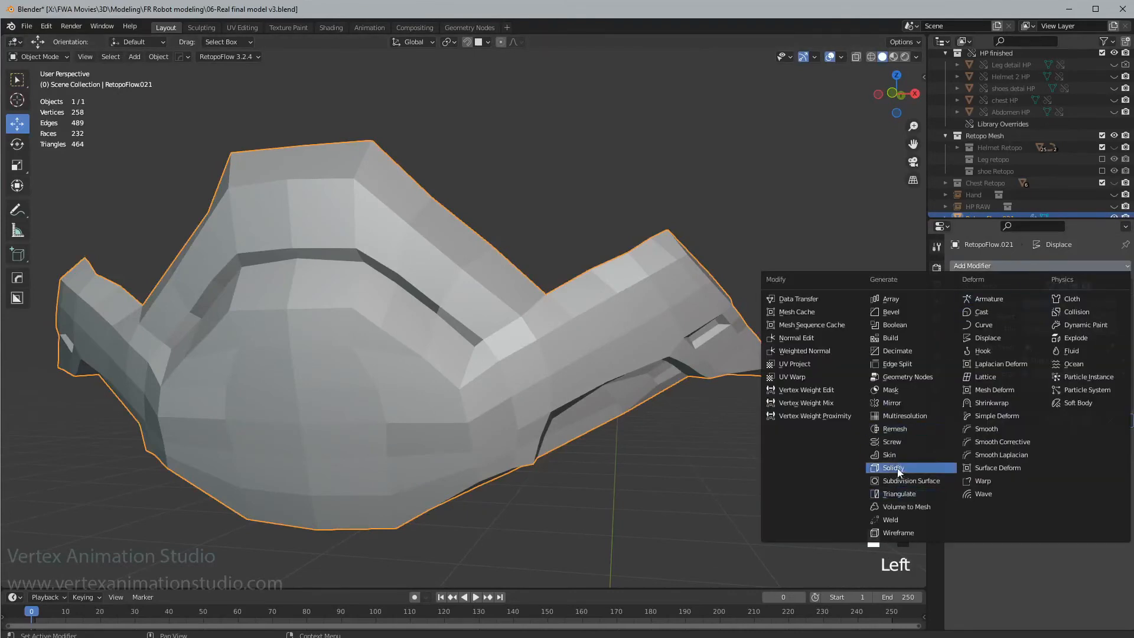
pyautogui.click(912, 482)
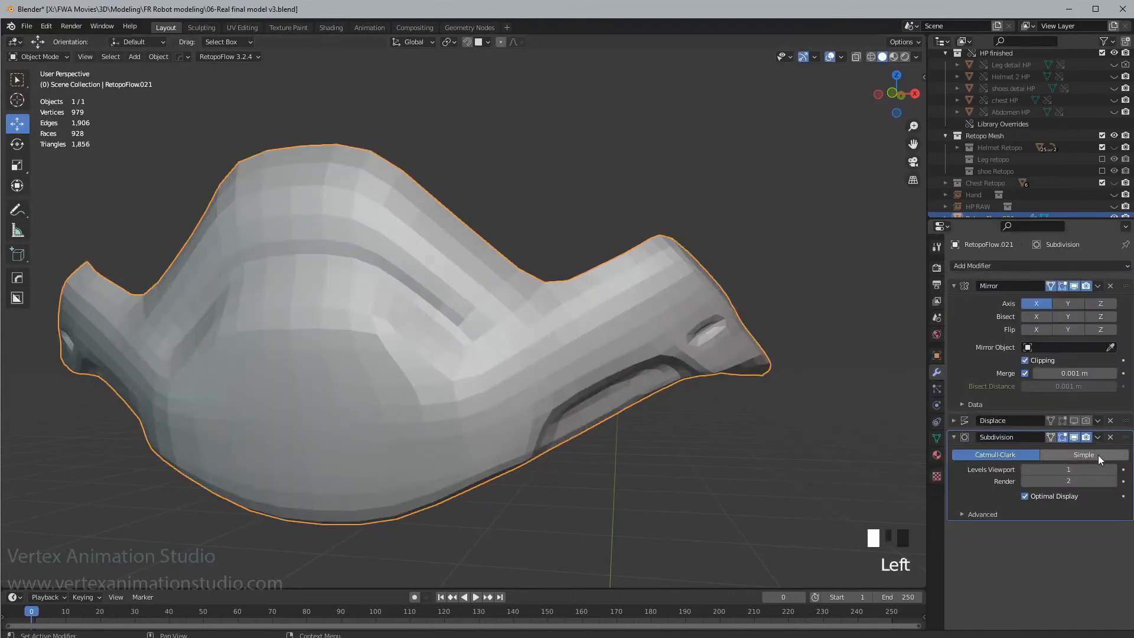
pyautogui.click(1114, 468)
pyautogui.click(1114, 468)
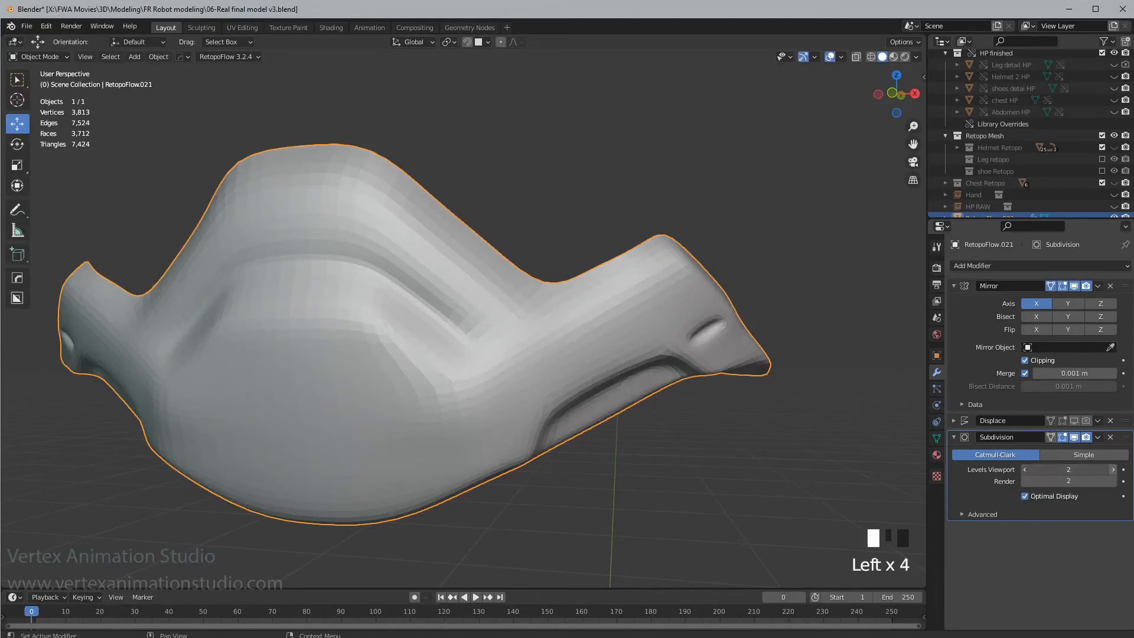
pyautogui.click(1114, 468)
# - Review the smoothed chest, enter edit mode and display the Subdivision result on the edit cage
pyautogui.moveTo(658, 461); pyautogui.dragTo(887, 446, button='middle')
pyautogui.moveTo(383, 371); pyautogui.dragTo(580, 397, button='middle')
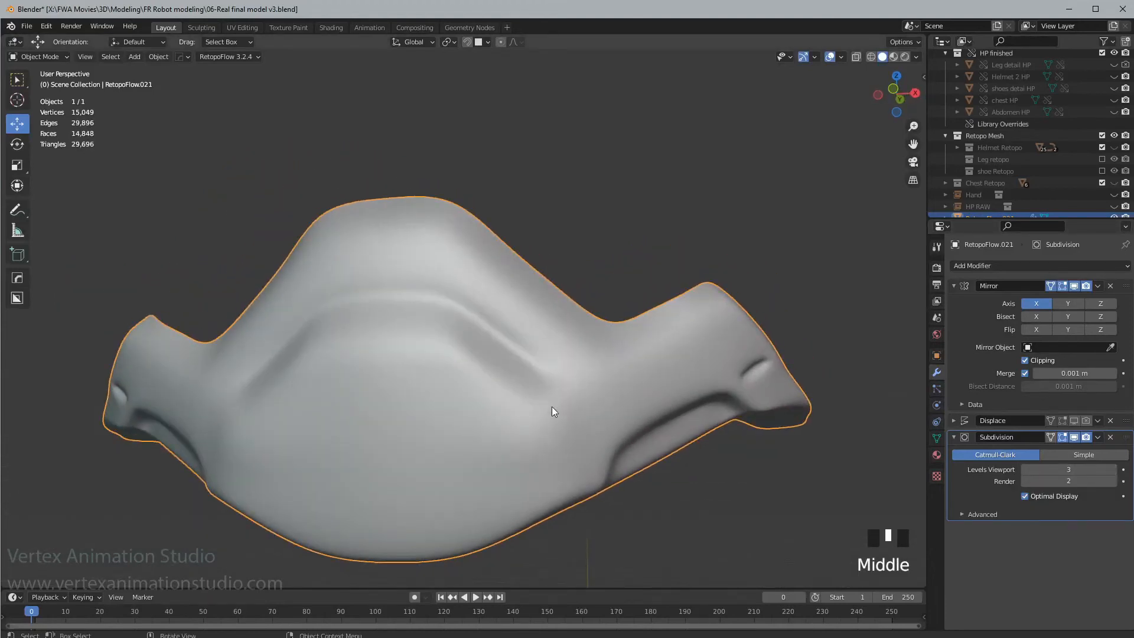
pyautogui.moveTo(465, 387); pyautogui.dragTo(482, 404, button='middle')
pyautogui.scroll(1, 537, 371)
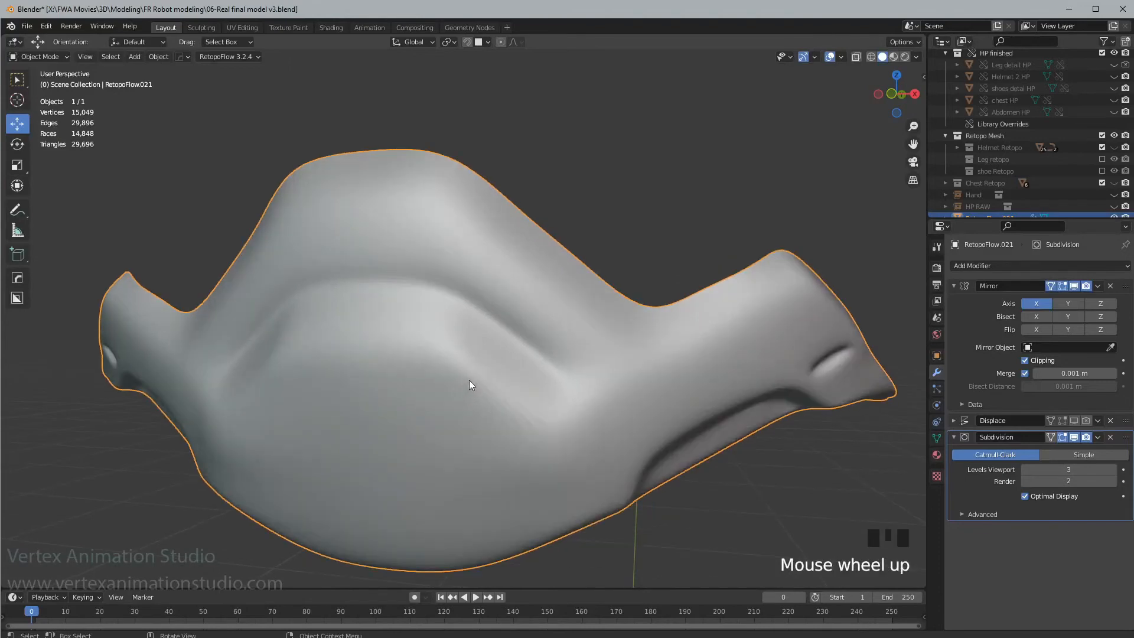
pyautogui.keyDown('shift'); pyautogui.moveTo(619, 358); pyautogui.dragTo(671, 410, button='middle'); pyautogui.keyUp('shift')
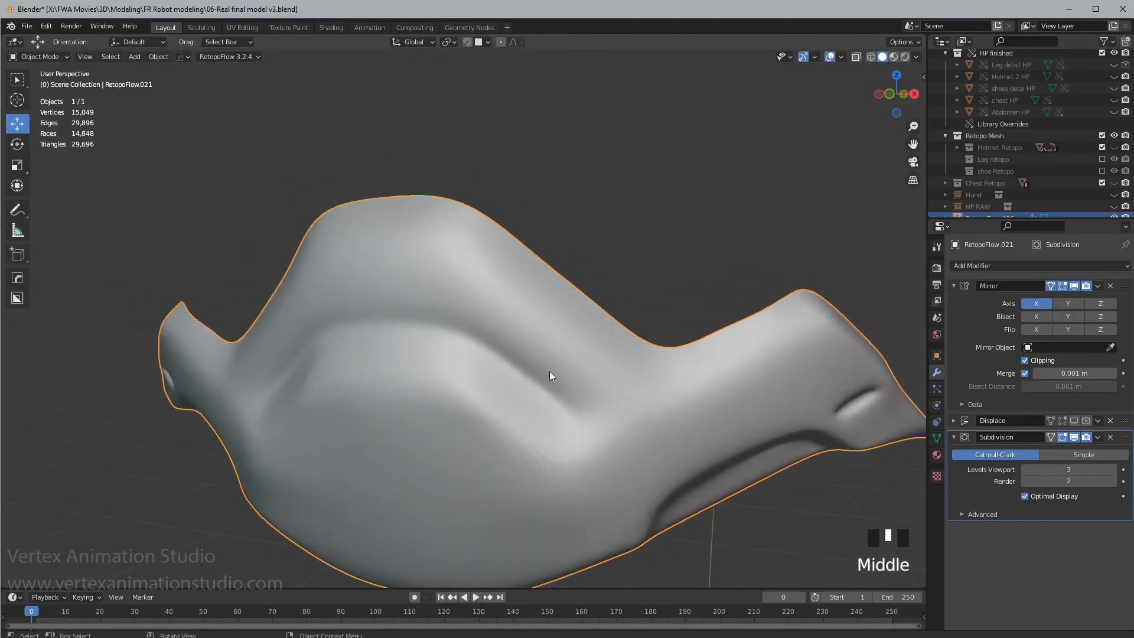
pyautogui.moveTo(552, 375)
pyautogui.mouseDown(button='middle')
pyautogui.moveTo(530, 380)
pyautogui.moveTo(569, 374)
pyautogui.mouseUp(button='middle')
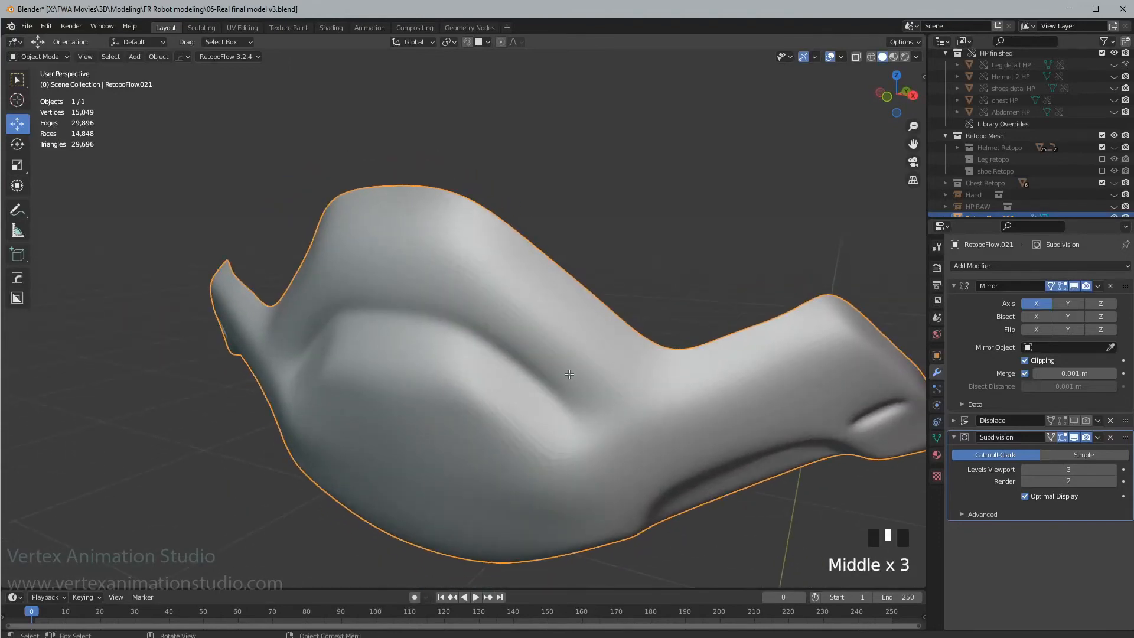
pyautogui.press('Tab')
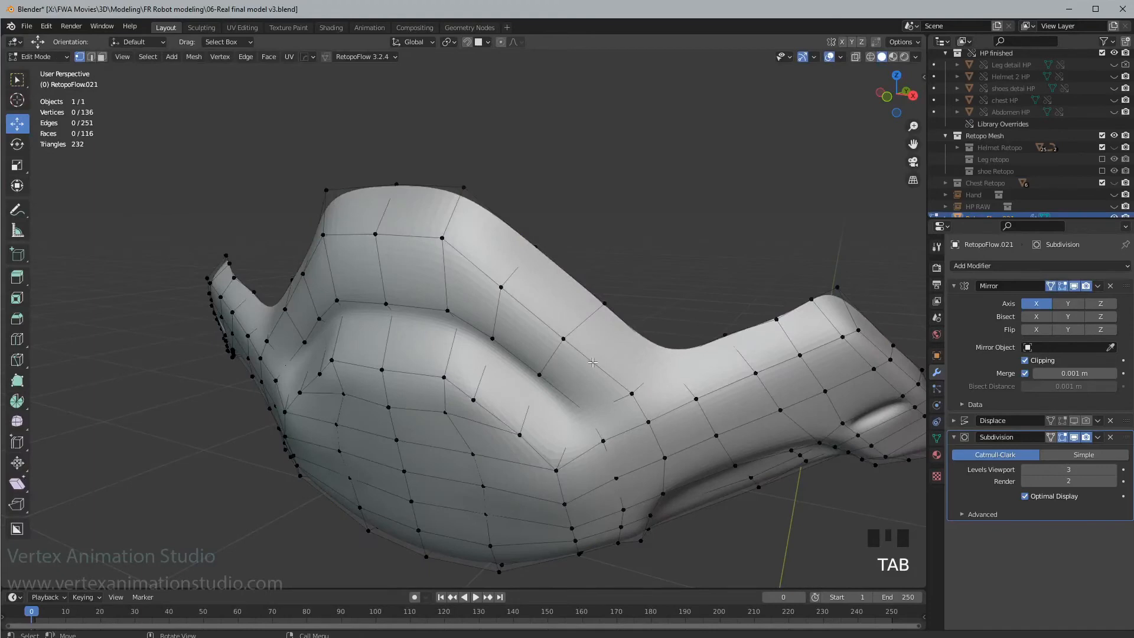
pyautogui.click(1051, 438)
pyautogui.moveTo(585, 378); pyautogui.dragTo(560, 361, button='middle')
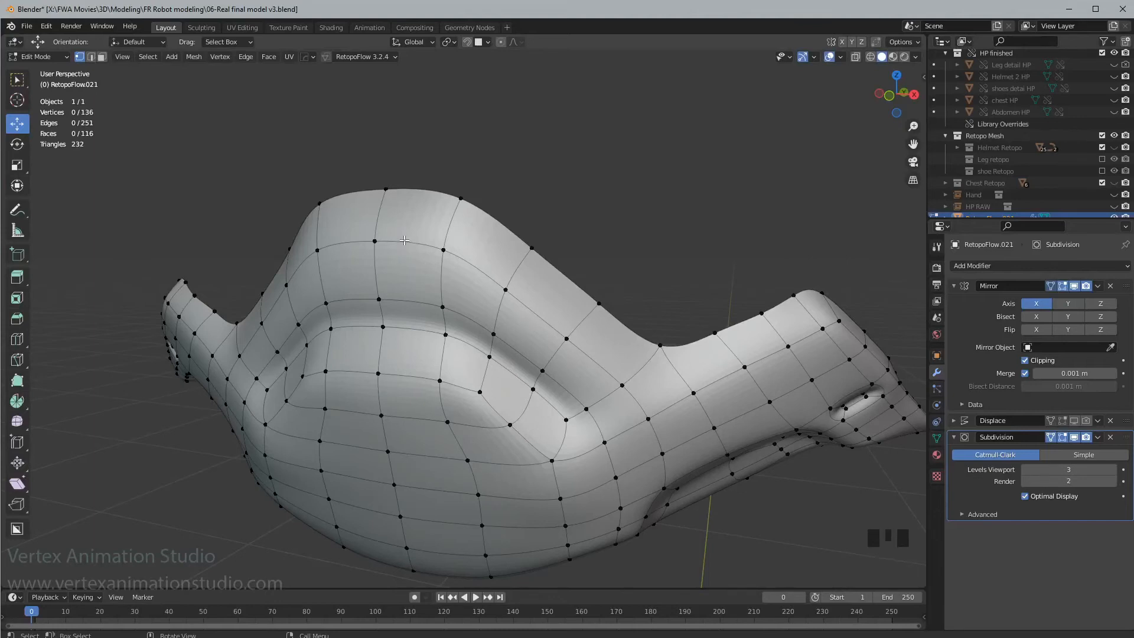
# - Select the edge path along the upper ridge of the front plate and crease it by about 0.525
pyautogui.click(91, 57)
pyautogui.click(407, 242)
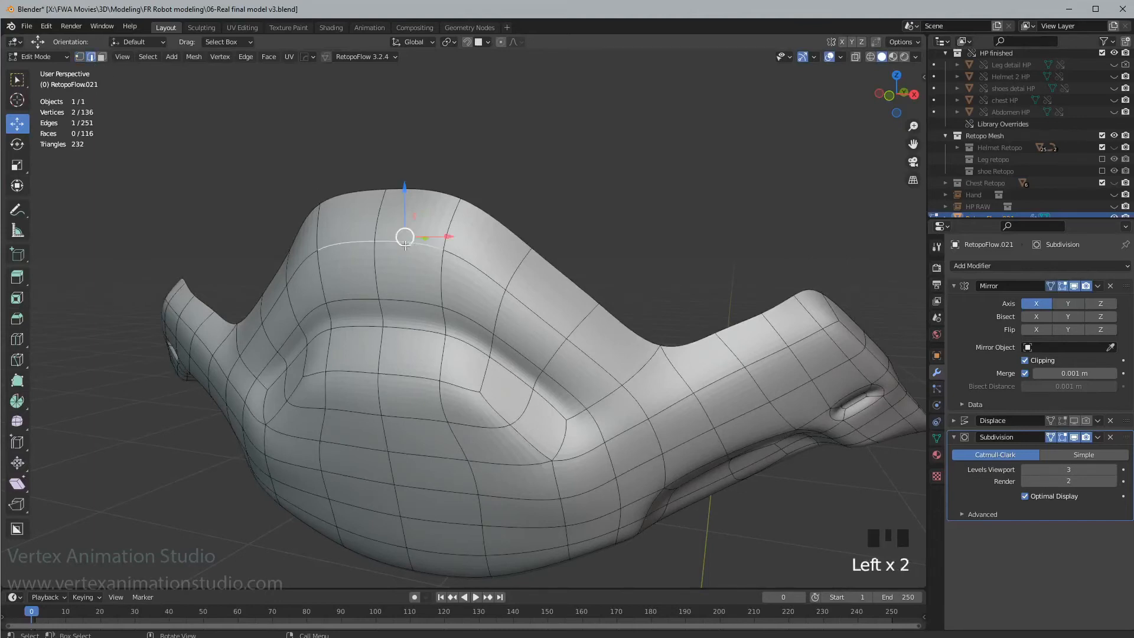
pyautogui.keyDown('ctrl'); pyautogui.click(609, 378); pyautogui.keyUp('ctrl')
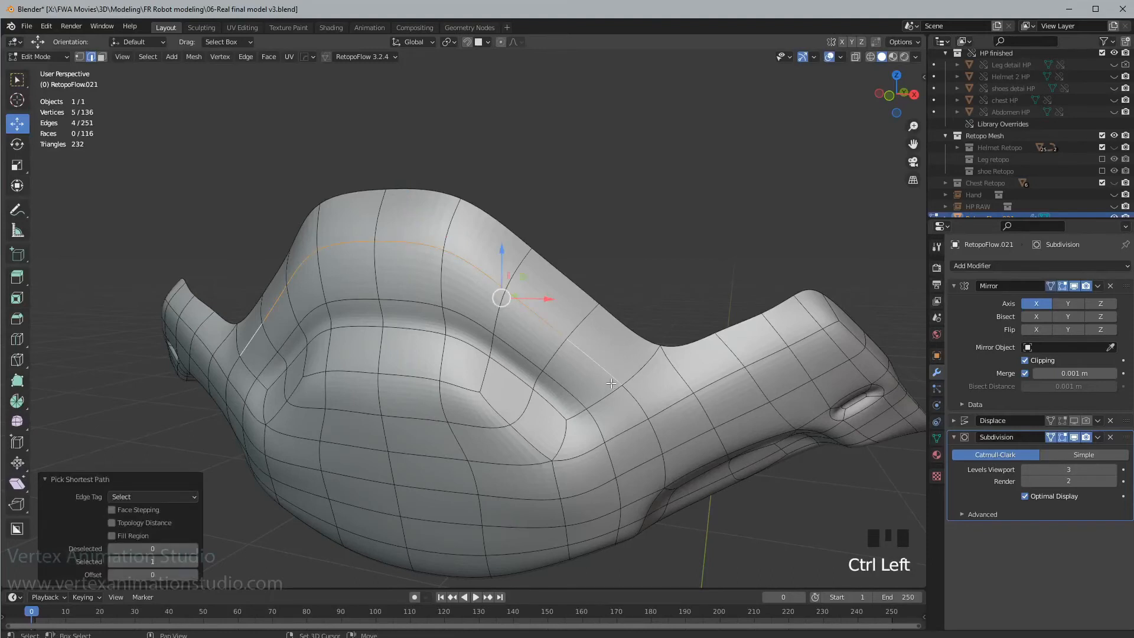
pyautogui.hotkey('shift', 'e')
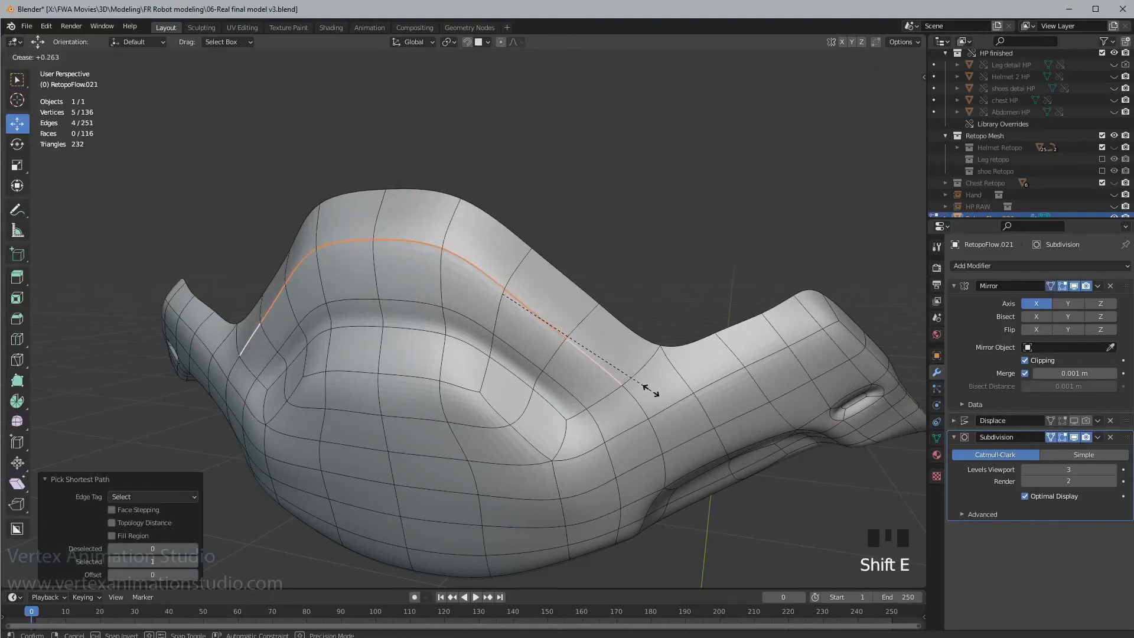
pyautogui.click(687, 401)
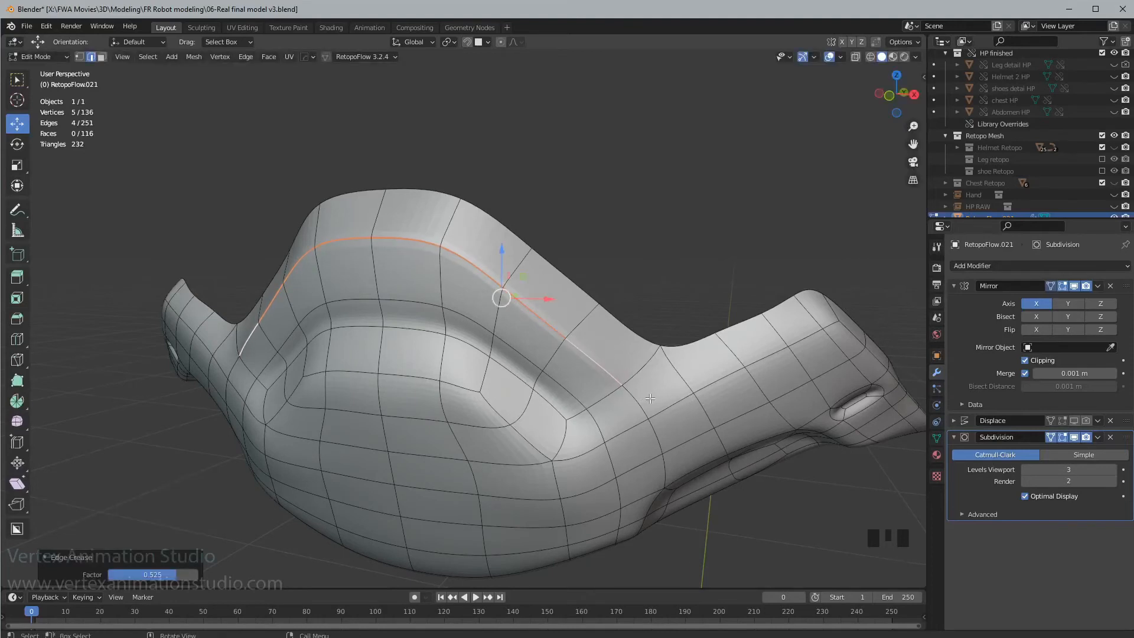
# - Apply smooth shading to the chest retopo in object mode and check the creased ridge from several angles
pyautogui.press('Tab')
pyautogui.rightClick(520, 372)
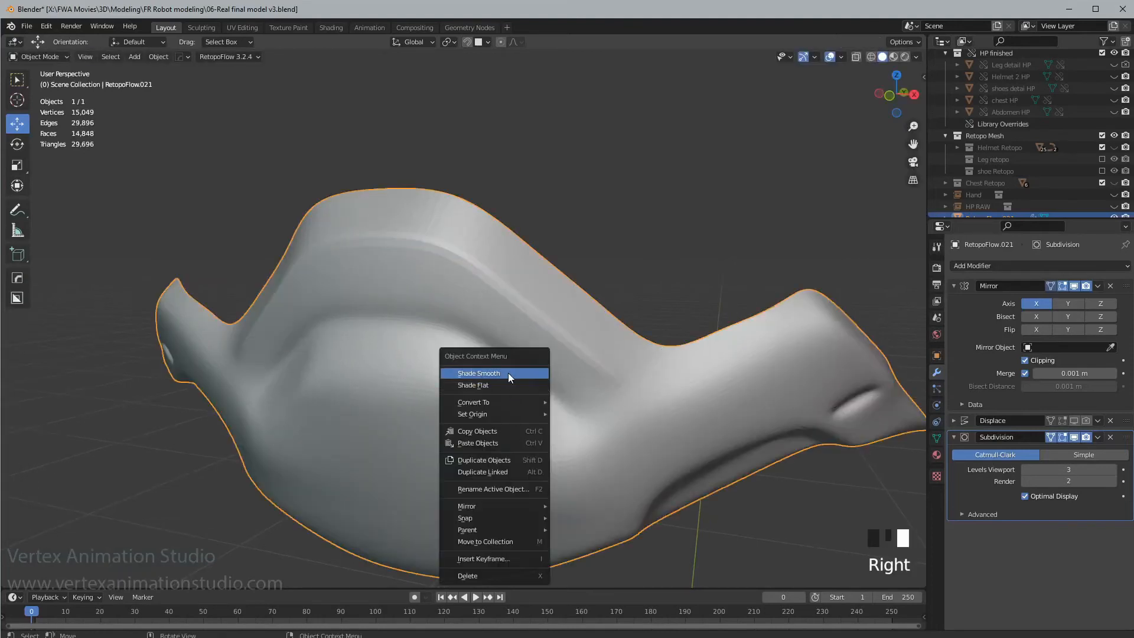
pyautogui.click(508, 374)
pyautogui.moveTo(508, 373); pyautogui.dragTo(569, 369, button='middle')
pyautogui.moveTo(443, 296); pyautogui.dragTo(452, 275, button='middle')
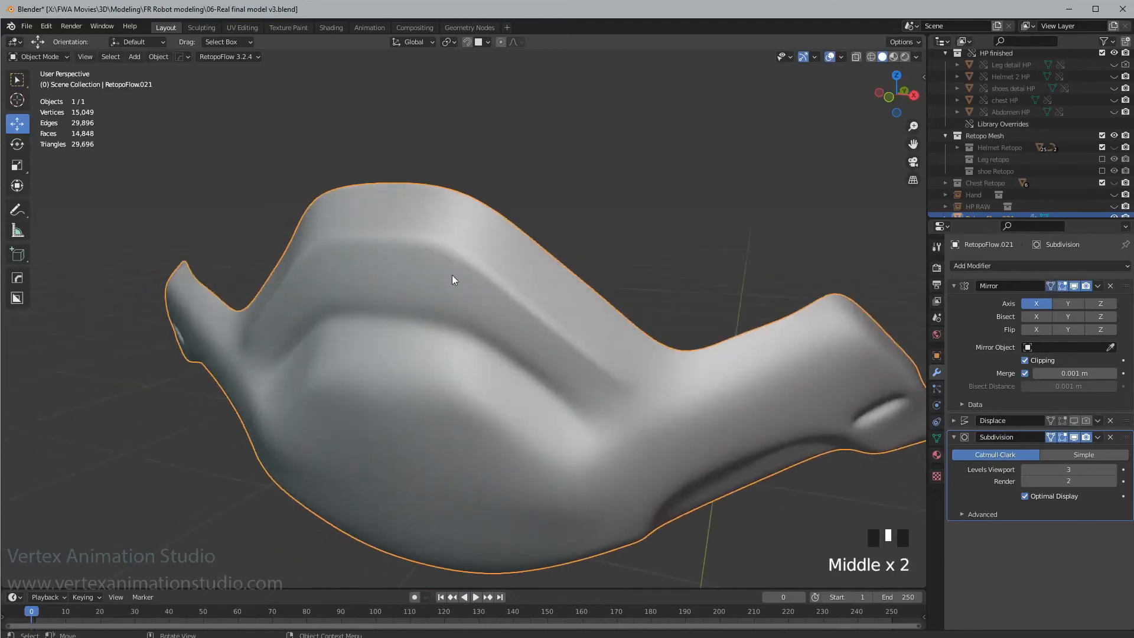
pyautogui.moveTo(579, 353); pyautogui.dragTo(554, 320, button='middle')
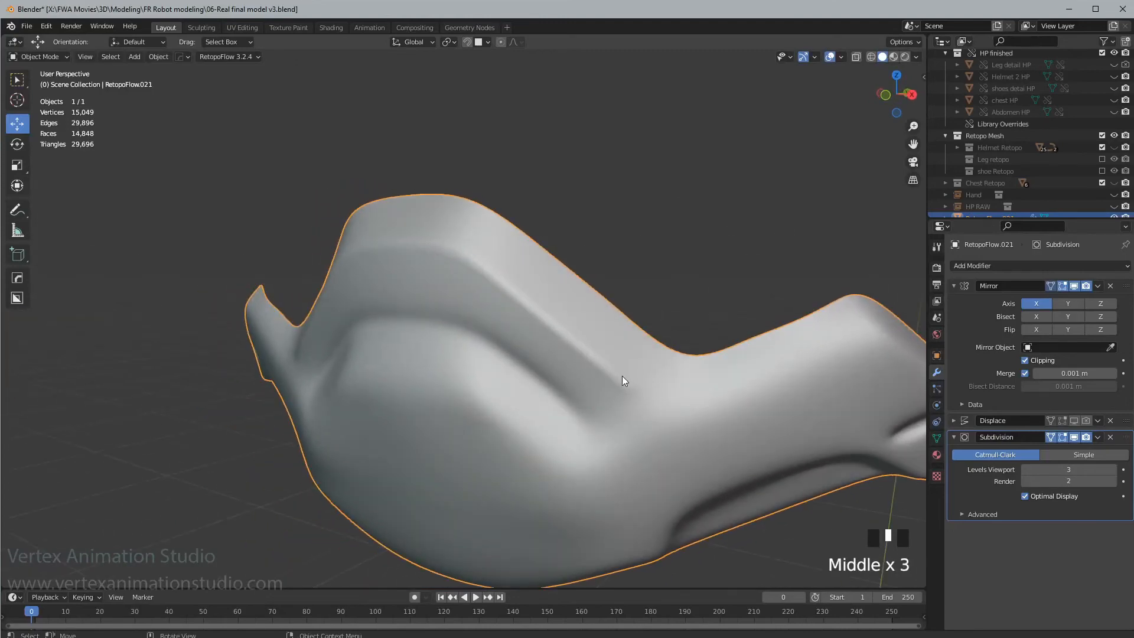
pyautogui.moveTo(622, 376); pyautogui.dragTo(628, 381, button='middle')
# - Select the edge path along the groove's upper border on the front plate and crease it by about 0.339
pyautogui.press('Tab')
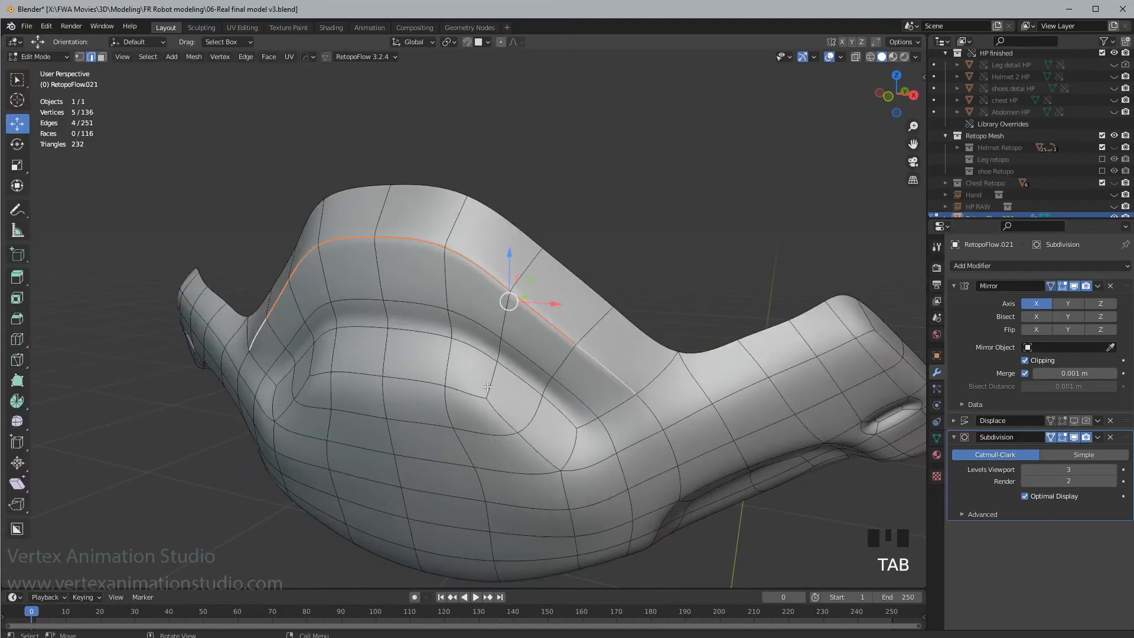
pyautogui.moveTo(488, 387); pyautogui.dragTo(413, 310, button='middle')
pyautogui.click(413, 306)
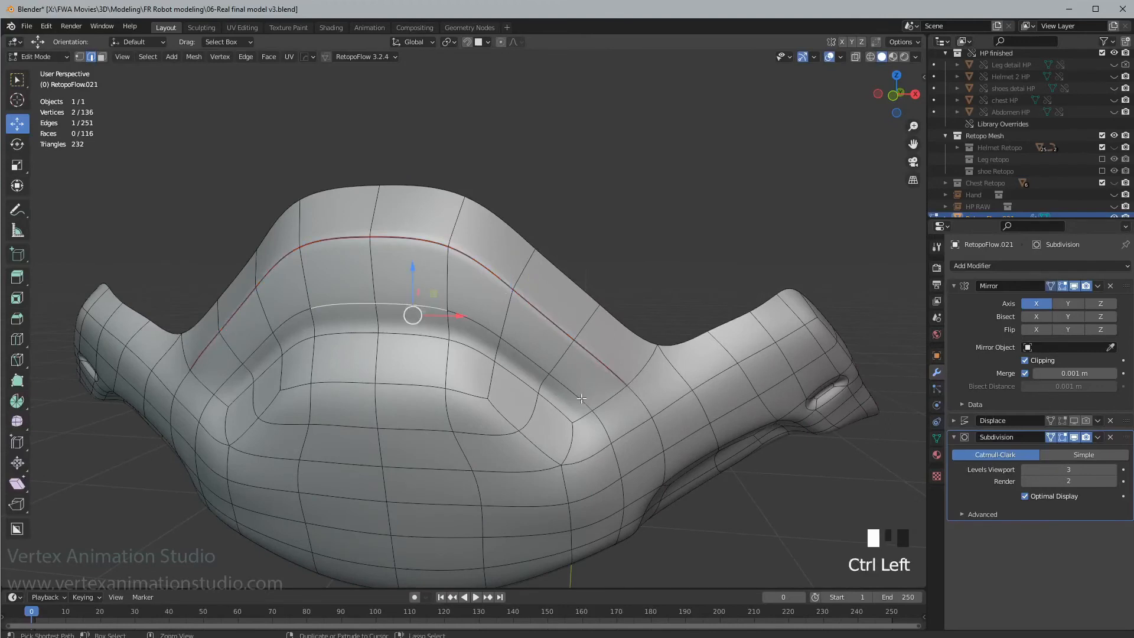
pyautogui.keyDown('ctrl'); pyautogui.click(581, 399); pyautogui.keyUp('ctrl')
pyautogui.moveTo(582, 399); pyautogui.dragTo(604, 406, button='middle')
pyautogui.hotkey('shift', 'e')
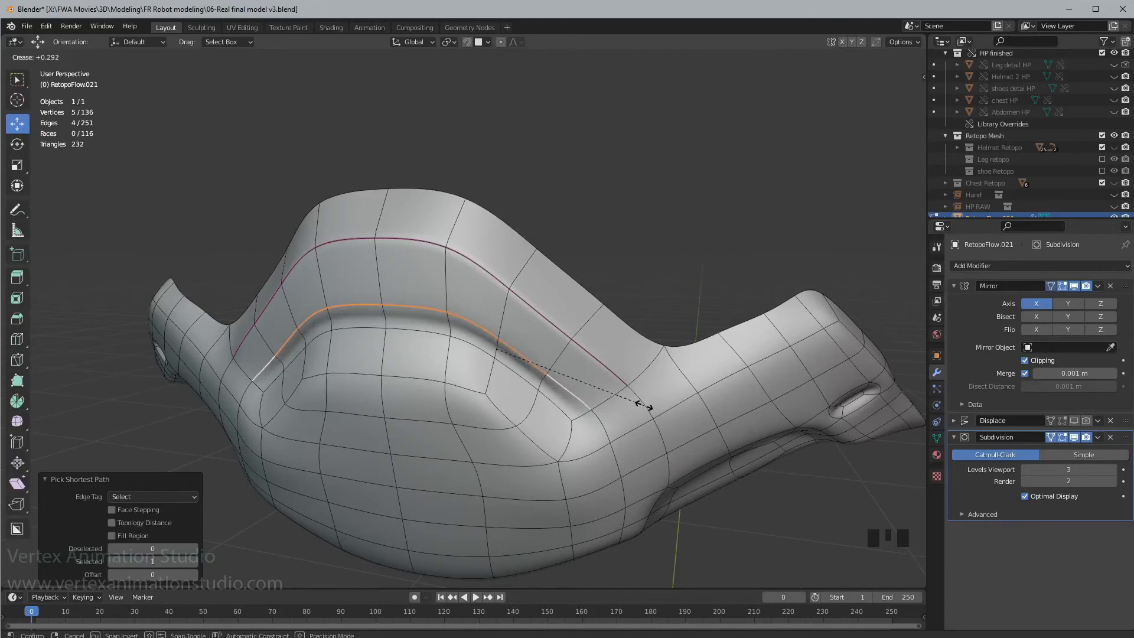
pyautogui.click(650, 408)
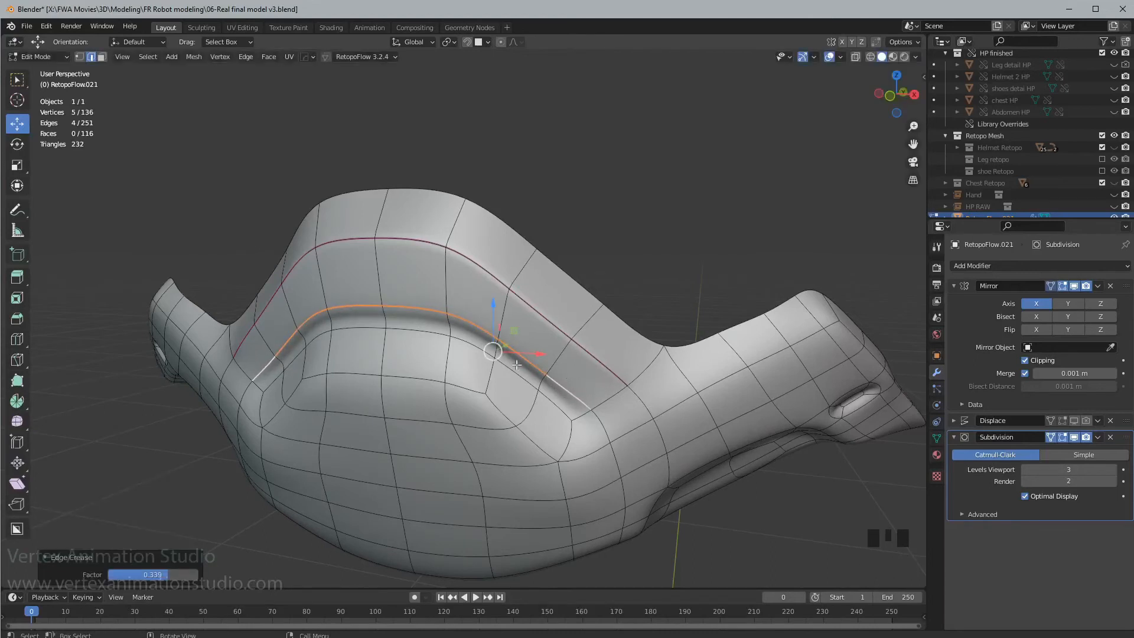
# - Select the edge path along the groove's lower border on the front plate and crease it by about 0.4
pyautogui.click(400, 326)
pyautogui.keyDown('ctrl'); pyautogui.click(564, 413); pyautogui.keyUp('ctrl')
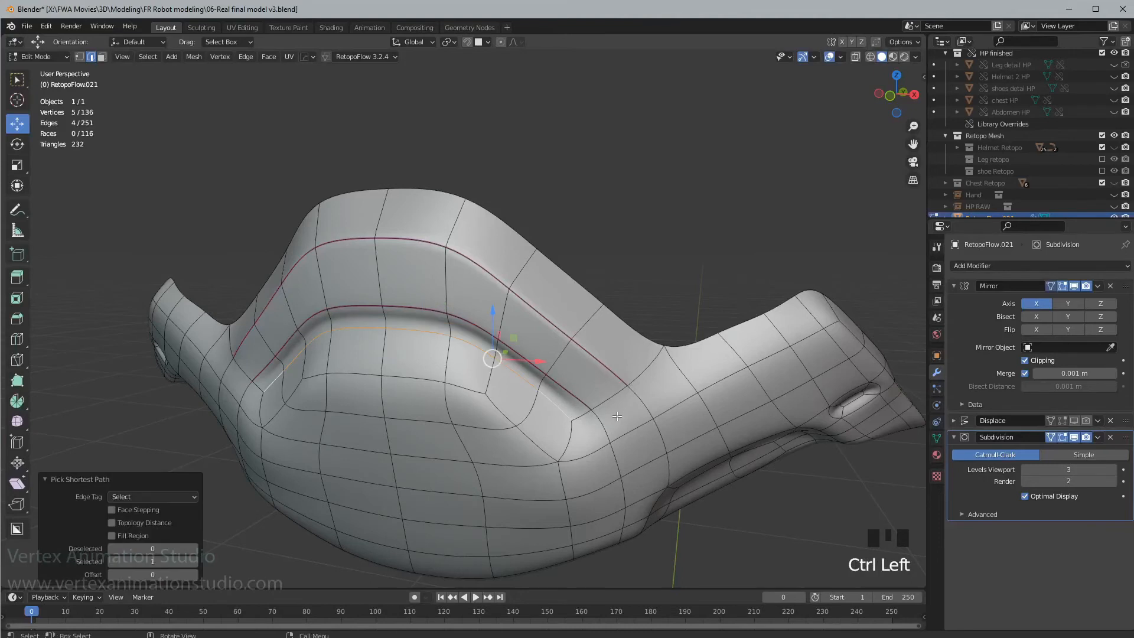
pyautogui.hotkey('shift', 'e')
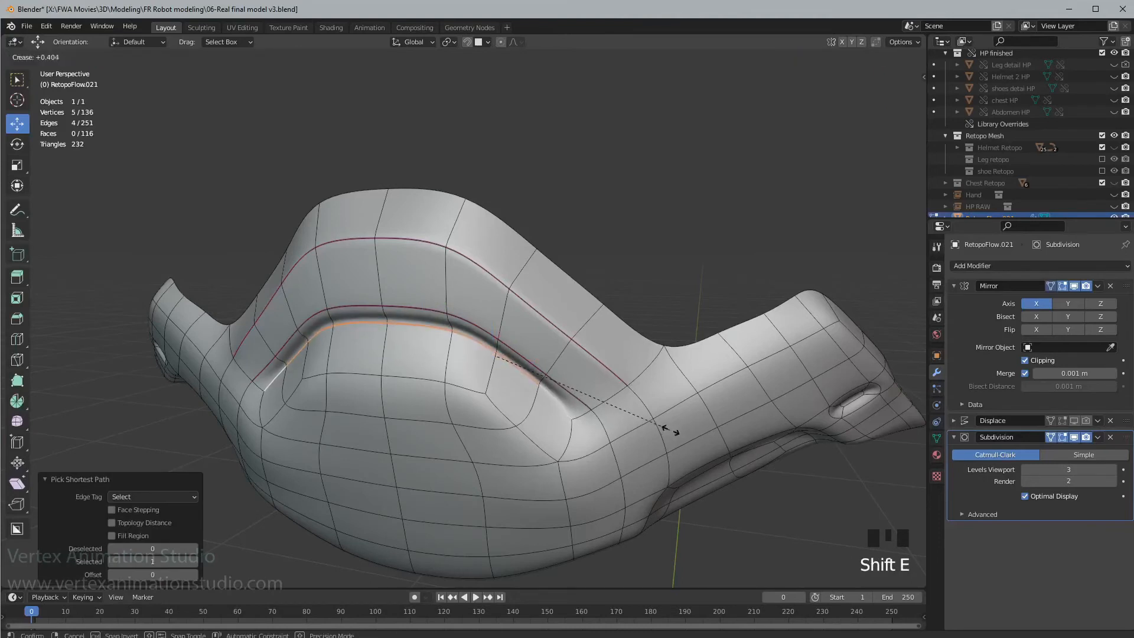
pyautogui.click(562, 426)
# - Select the edge path along the lower front panel's upper rim, including its corner edge, and crease it by about 0.592
pyautogui.click(392, 375)
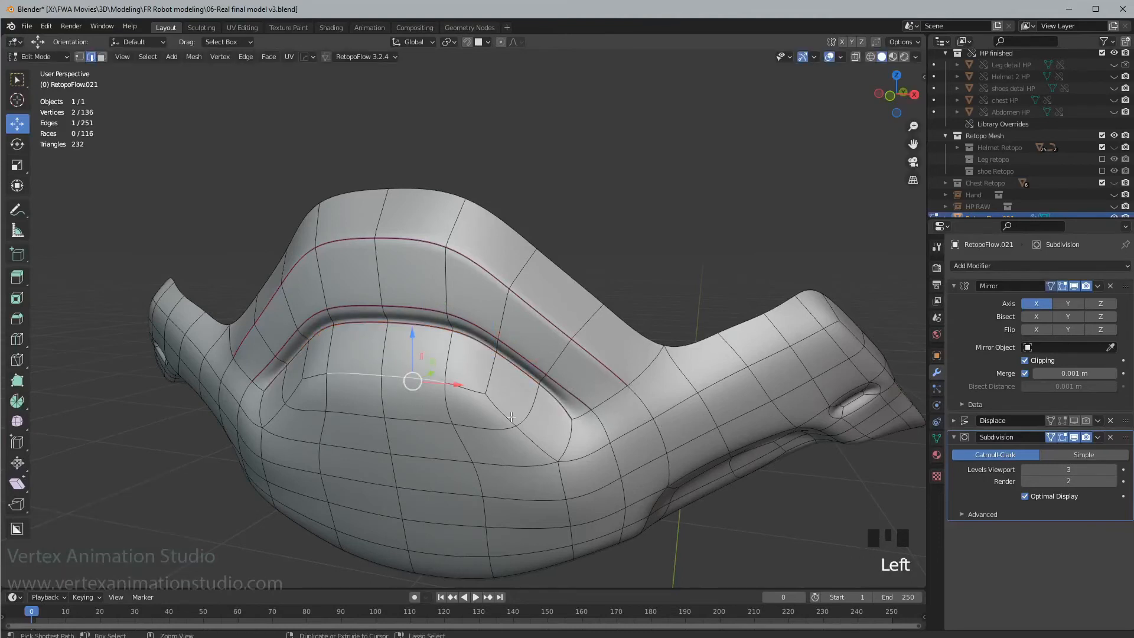
pyautogui.keyDown('ctrl'); pyautogui.click(547, 454); pyautogui.keyUp('ctrl')
pyautogui.keyDown('shift'); pyautogui.click(576, 442); pyautogui.keyUp('shift')
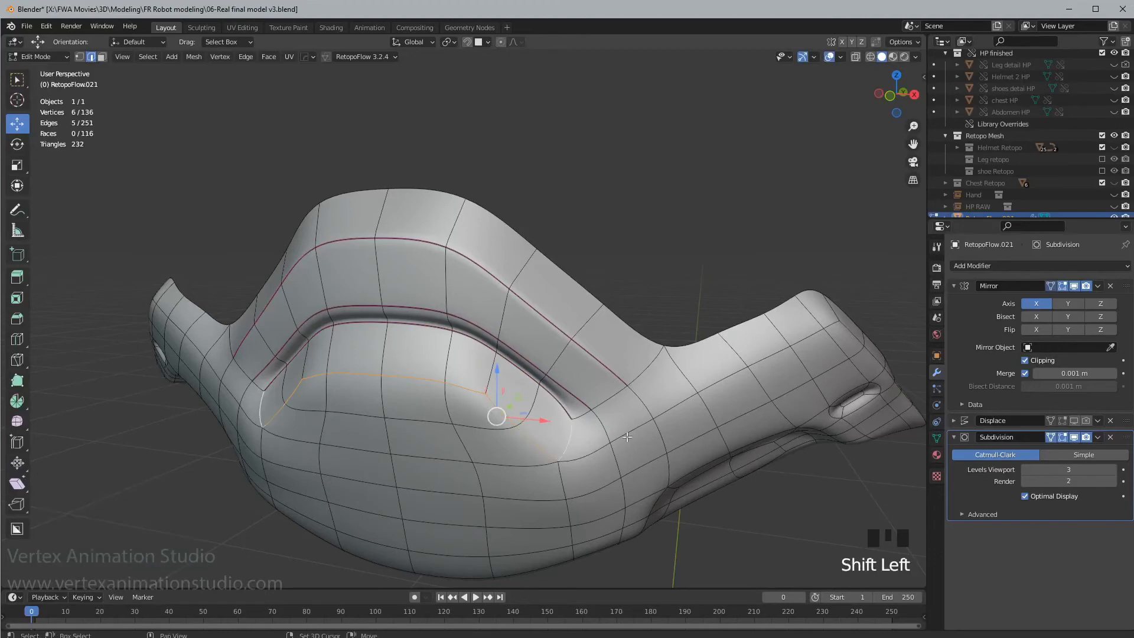
pyautogui.hotkey('shift', 'e')
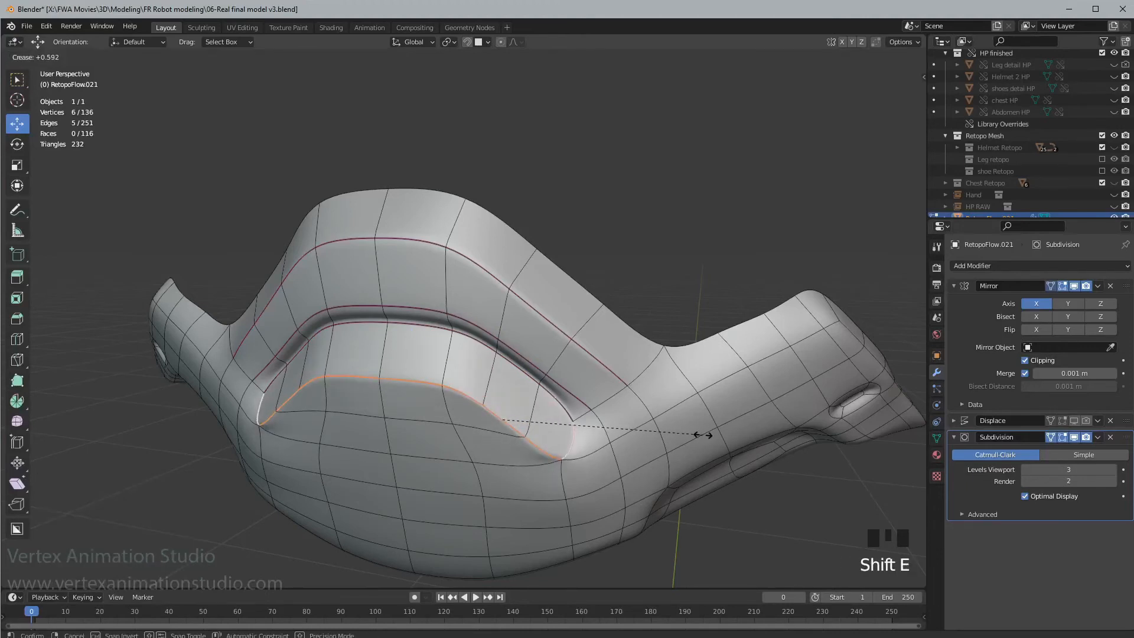
pyautogui.click(703, 435)
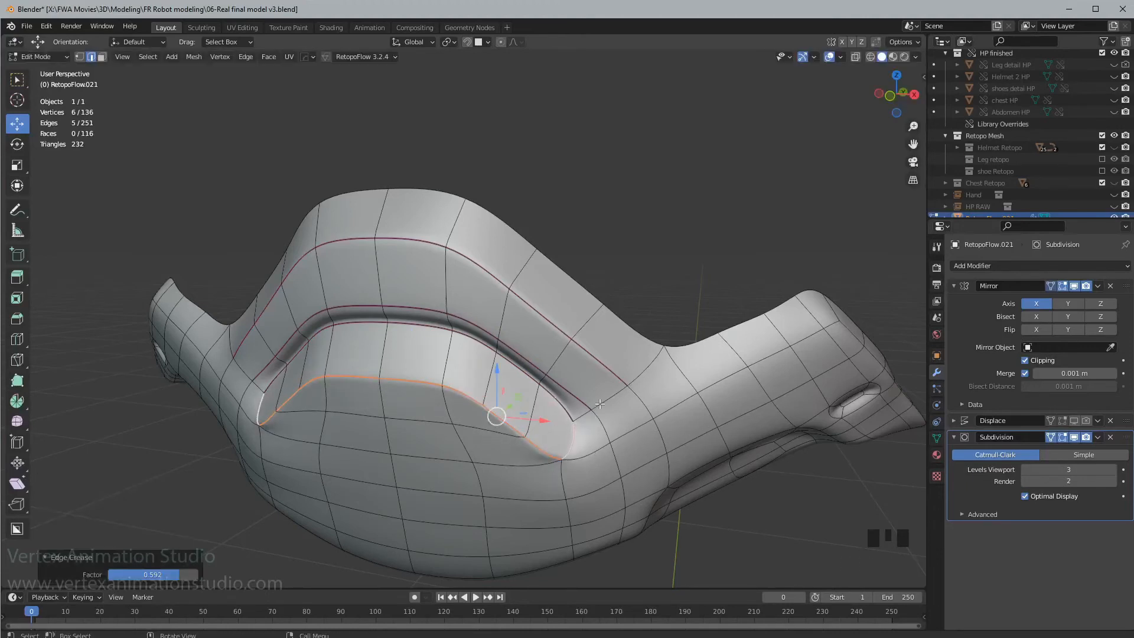
# - Select the edge loop where the raised front plate meets the shoulder section and crease it by 1.000
pyautogui.keyDown('alt'); pyautogui.click(615, 393); pyautogui.keyUp('alt')
pyautogui.hotkey('shift', 'e')
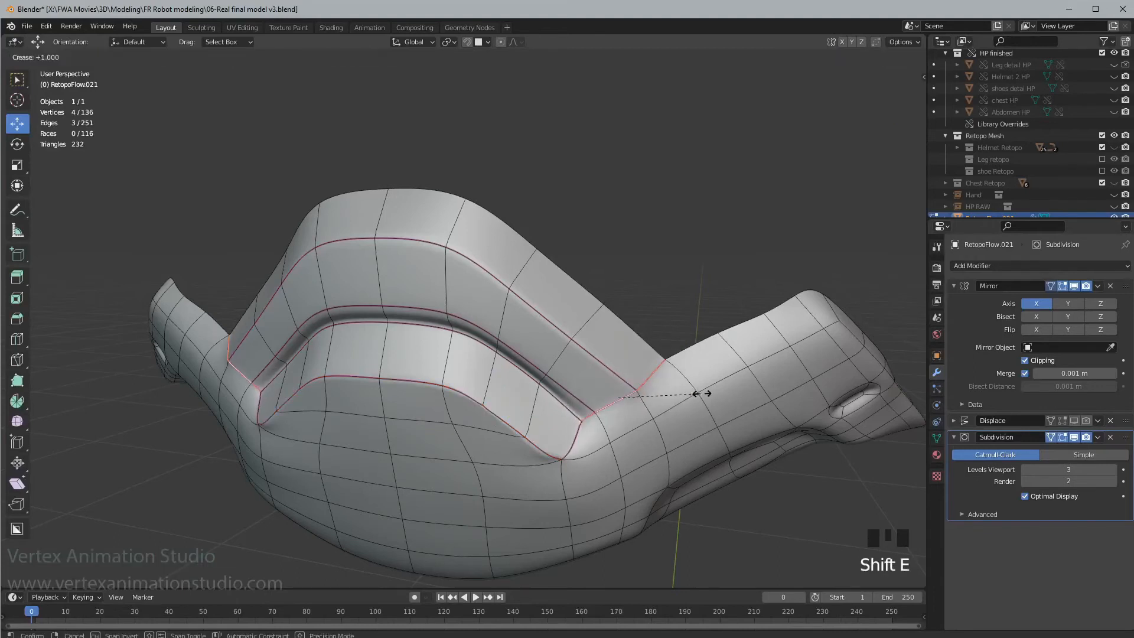
pyautogui.click(731, 390)
# - Select the edge path from the front plate's corner along the shoulder's upper border and down its outer side, and crease it by about 0.478
pyautogui.click(595, 453)
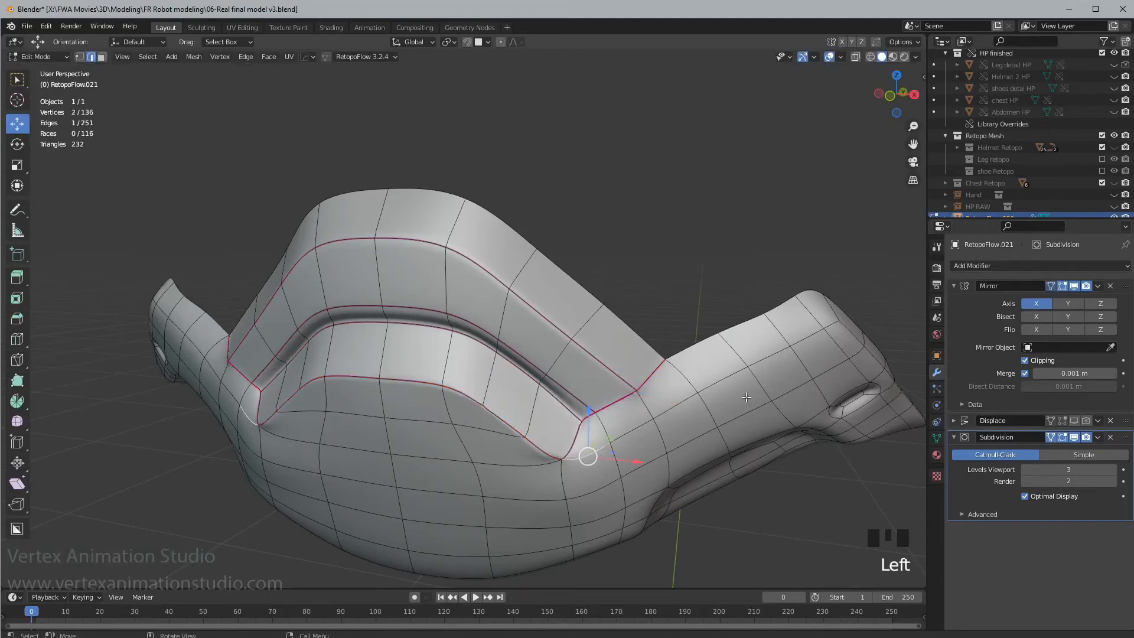
pyautogui.keyDown('shift'); pyautogui.click(834, 324); pyautogui.keyUp('shift')
pyautogui.keyDown('ctrl'); pyautogui.click(776, 329); pyautogui.keyUp('ctrl')
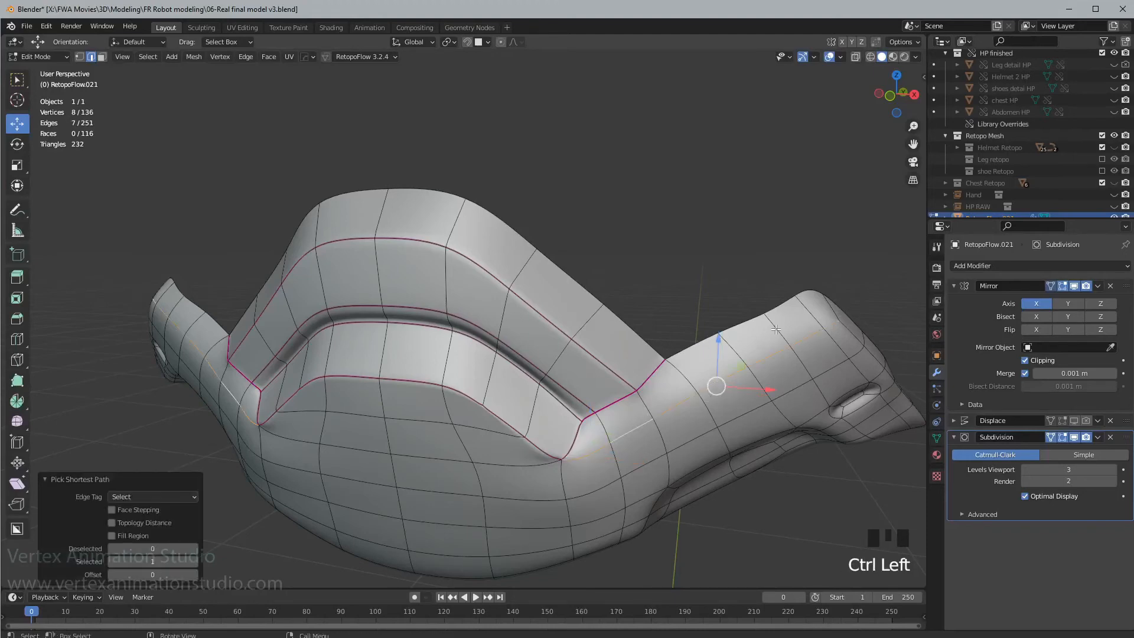
pyautogui.keyDown('shift'); pyautogui.click(829, 313); pyautogui.keyUp('shift')
pyautogui.moveTo(829, 313); pyautogui.dragTo(702, 412, button='middle')
pyautogui.keyDown('ctrl'); pyautogui.click(756, 373); pyautogui.keyUp('ctrl')
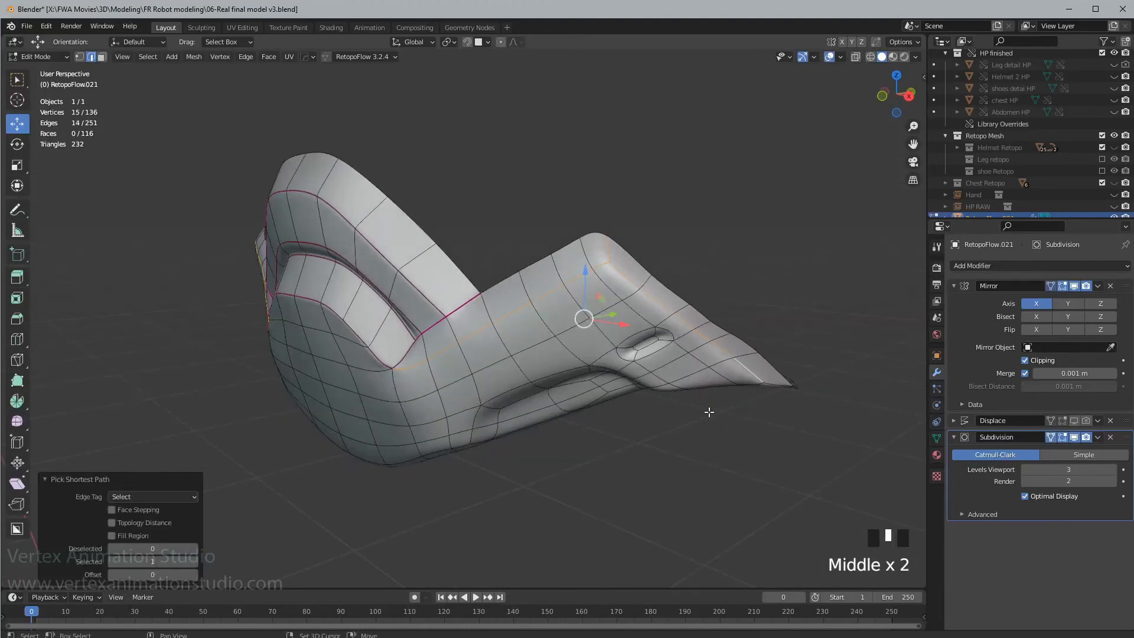
pyautogui.hotkey('shift', 'e')
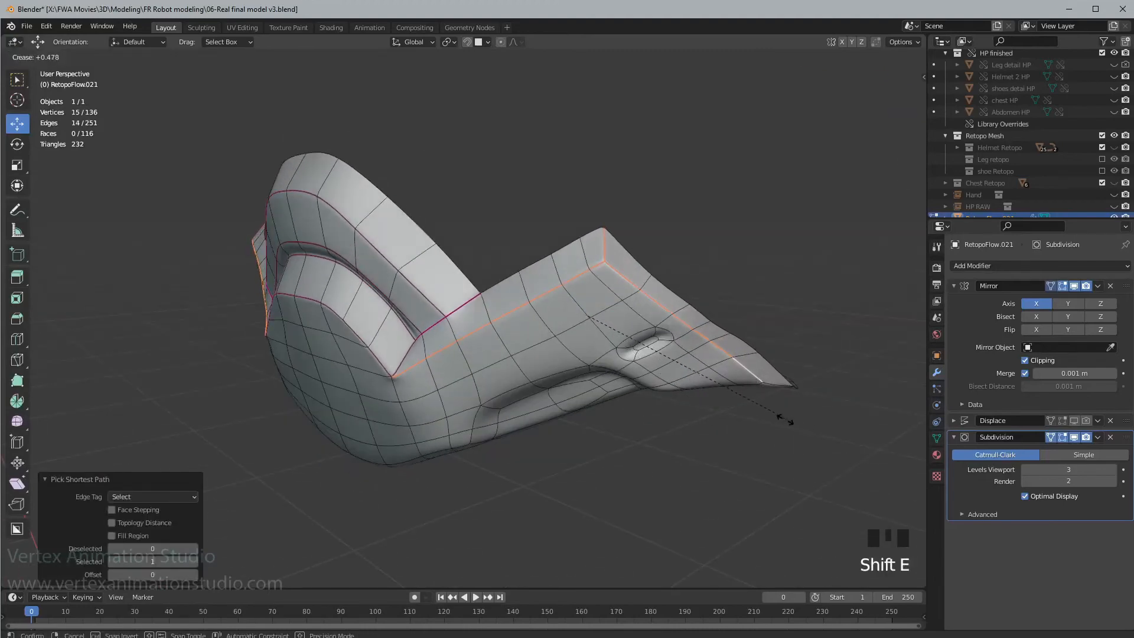
pyautogui.click(791, 418)
# - Select the four outer rim edges of the small slot on the side section and crease them by about 0.432
pyautogui.moveTo(792, 418); pyautogui.dragTo(706, 392, button='middle')
pyautogui.scroll(3, 679, 355)
pyautogui.keyDown('shift'); pyautogui.moveTo(680, 355); pyautogui.dragTo(447, 337, button='middle'); pyautogui.keyUp('shift')
pyautogui.click(449, 343)
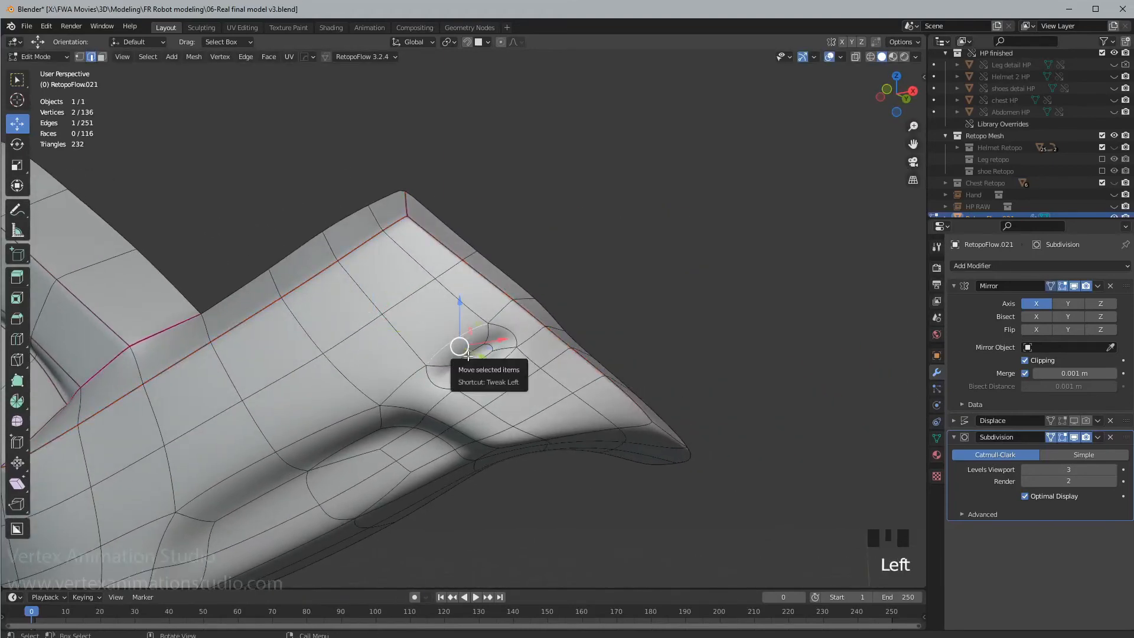
pyautogui.keyDown('shift'); pyautogui.click(508, 355); pyautogui.keyUp('shift')
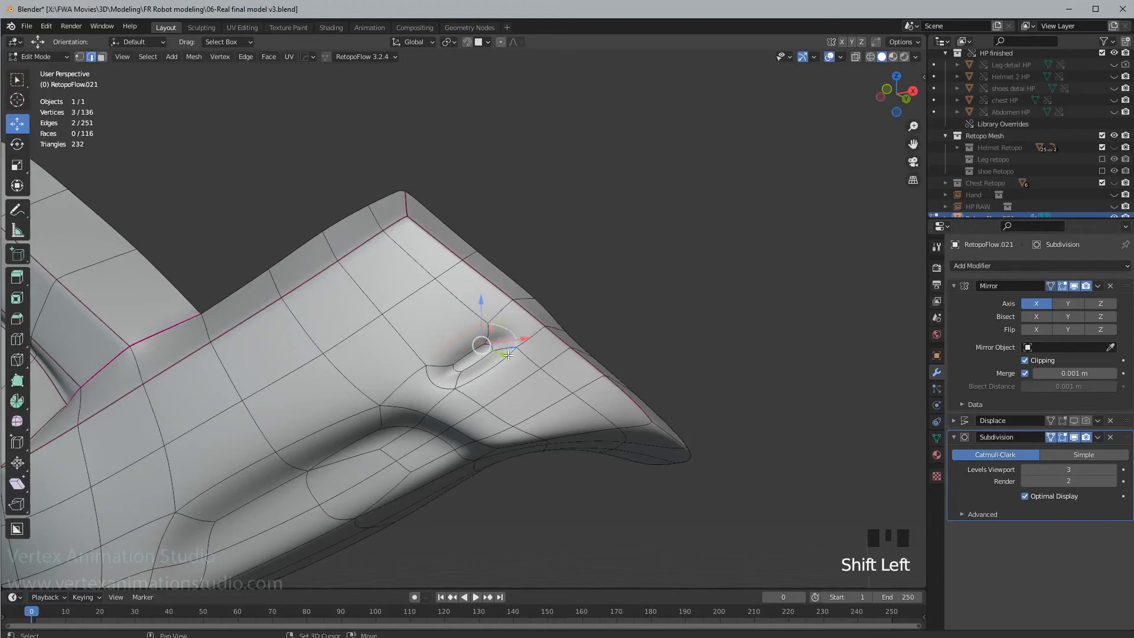
pyautogui.keyDown('ctrl'); pyautogui.keyDown('shift'); pyautogui.click(514, 373); pyautogui.keyUp('shift'); pyautogui.keyUp('ctrl')
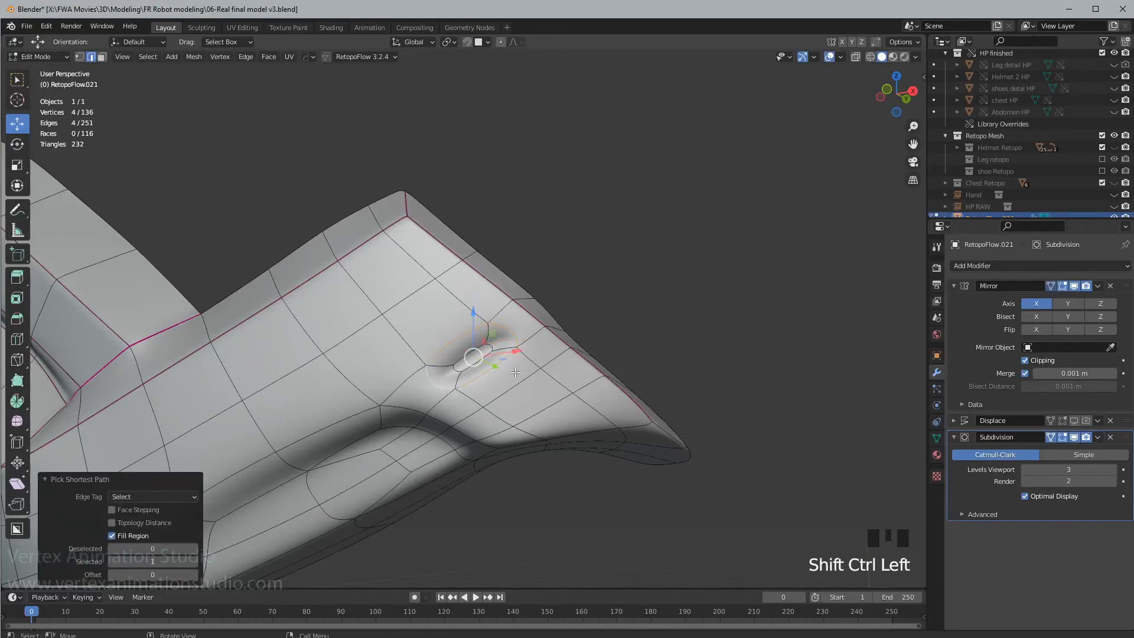
pyautogui.hotkey('shift', 'e')
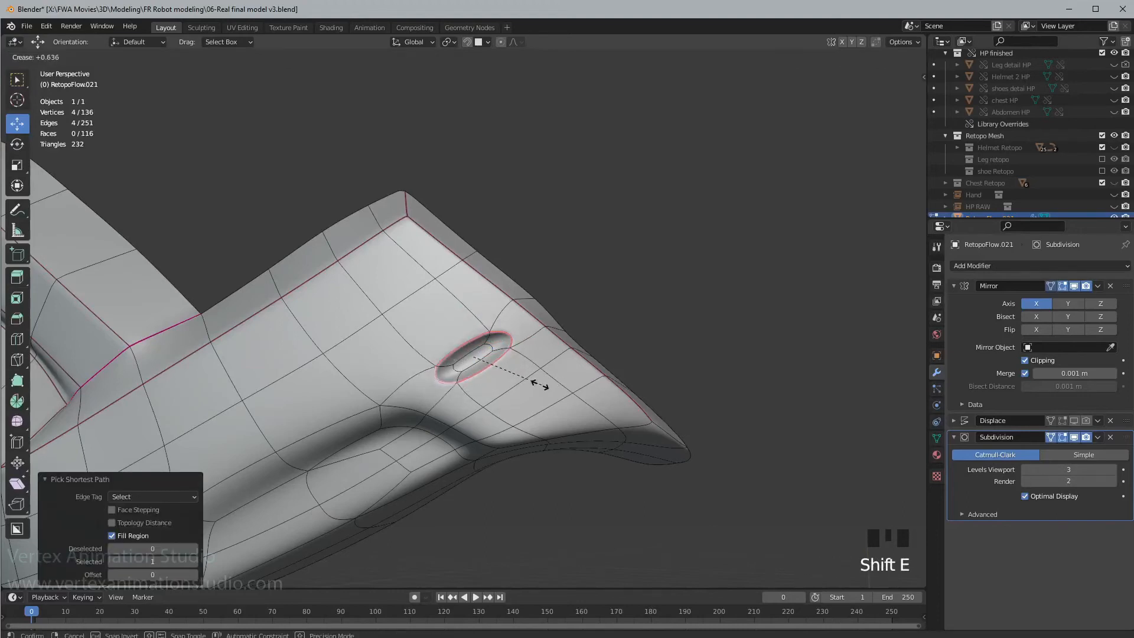
pyautogui.click(526, 384)
# - Select the inner edge loop around the small slot's floor and crease it to sharpen the recess
pyautogui.scroll(2, 526, 383)
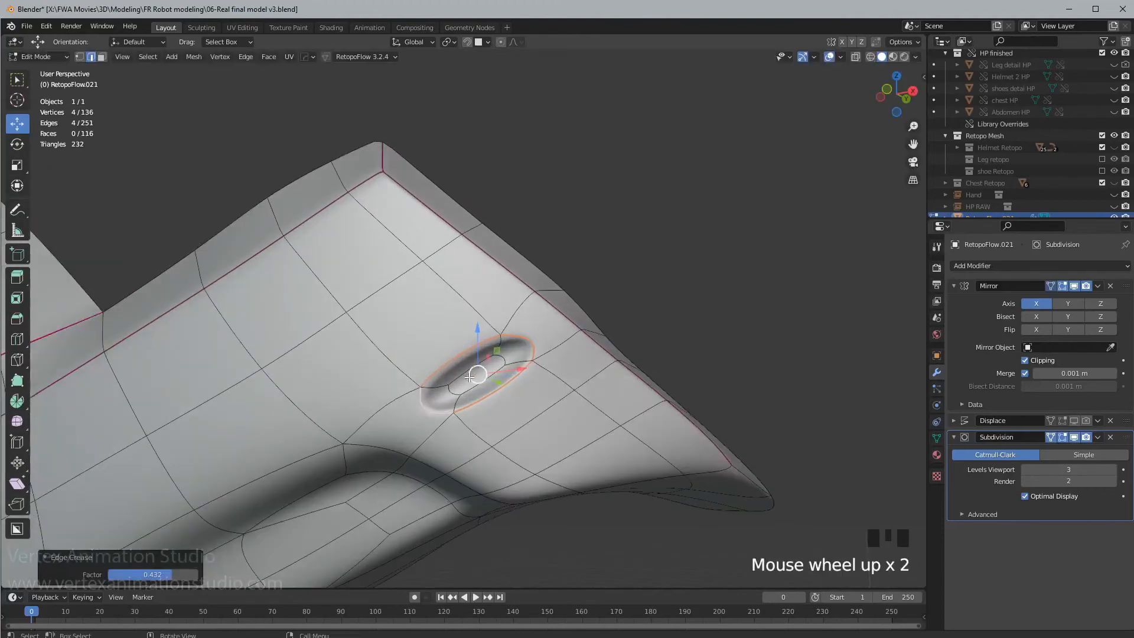
pyautogui.keyDown('shift'); pyautogui.moveTo(510, 382); pyautogui.dragTo(509, 354, button='middle'); pyautogui.keyUp('shift')
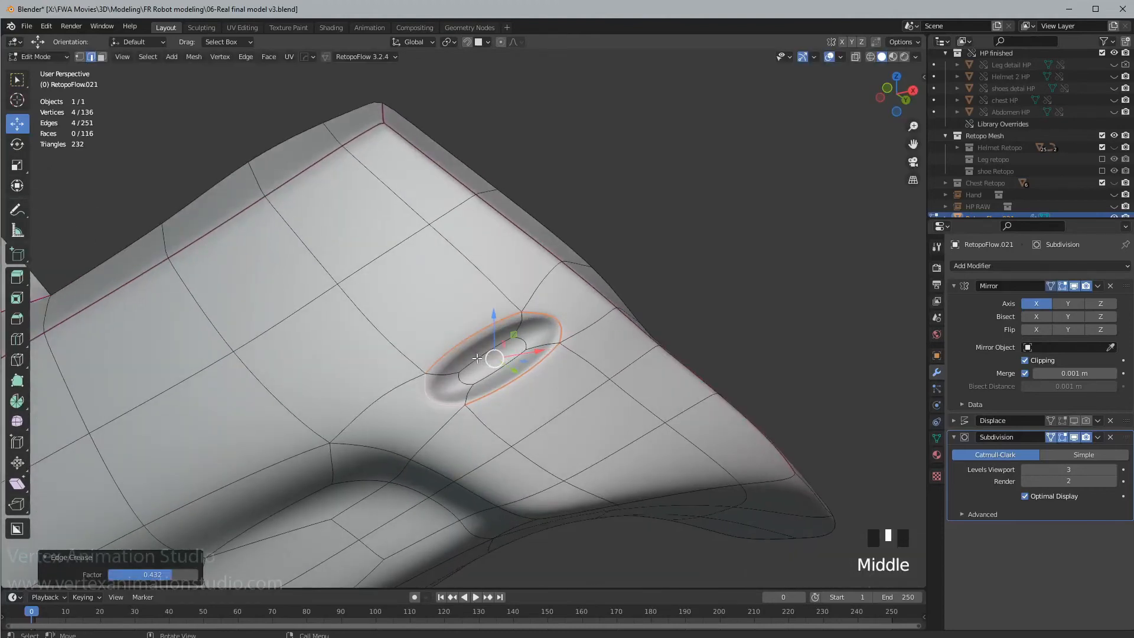
pyautogui.keyDown('alt'); pyautogui.click(487, 359); pyautogui.keyUp('alt')
pyautogui.keyDown('alt'); pyautogui.keyDown('shift'); pyautogui.click(501, 368); pyautogui.keyUp('shift'); pyautogui.keyUp('alt')
pyautogui.keyDown('alt'); pyautogui.keyDown('shift'); pyautogui.click(483, 375); pyautogui.keyUp('shift'); pyautogui.keyUp('alt')
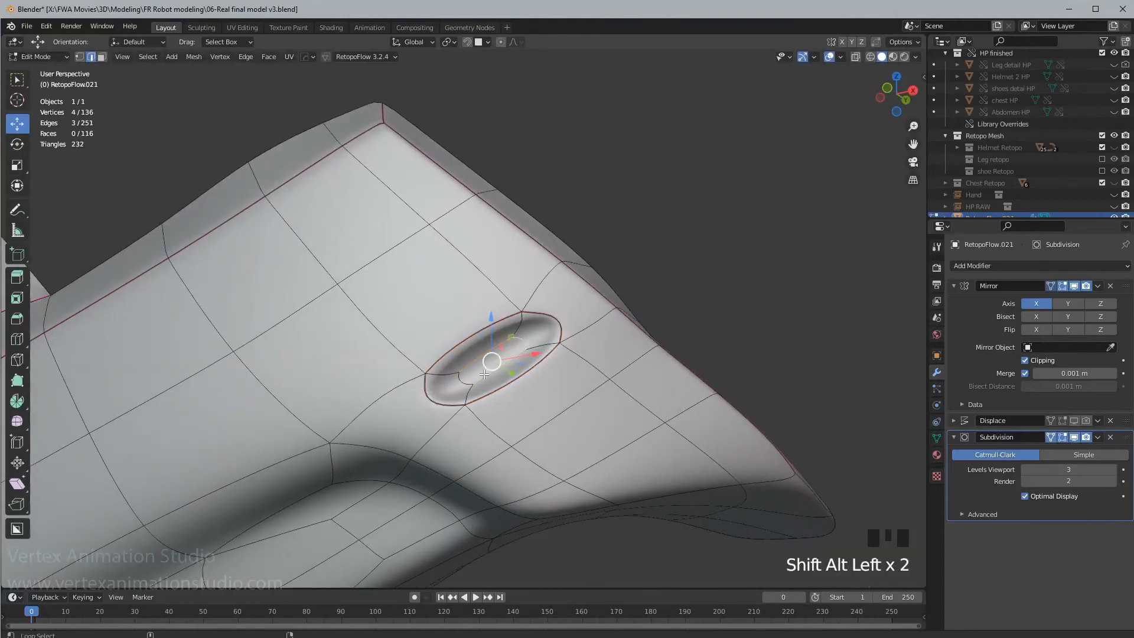
pyautogui.hotkey('shift', 'e')
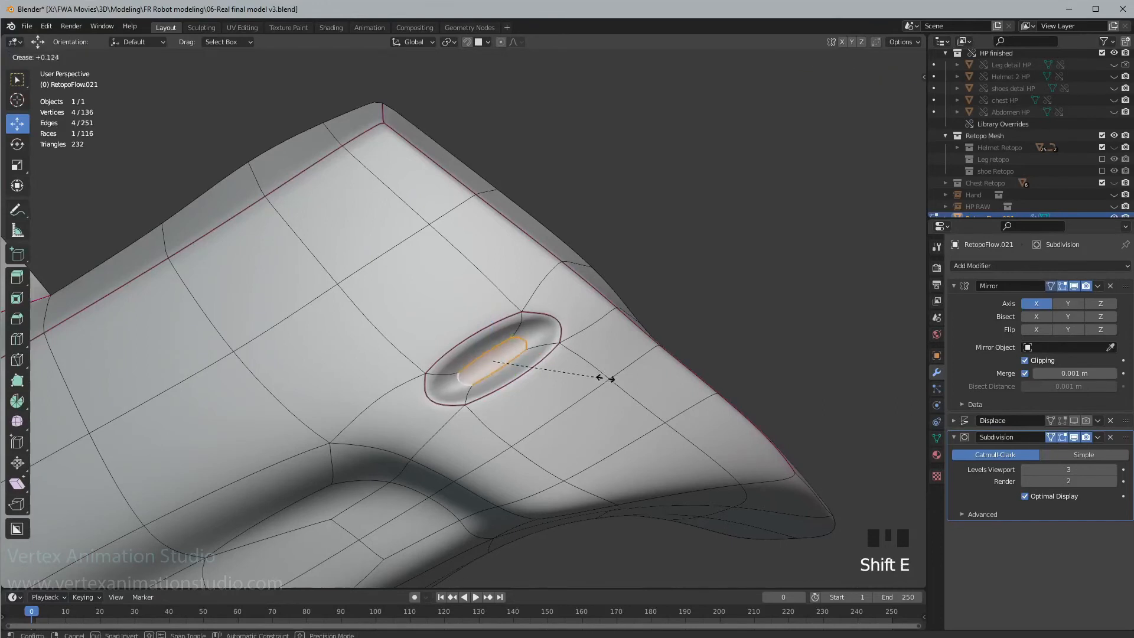
pyautogui.click(655, 384)
# - Select the four short corner edges joining the slot's inner and outer rims and crease them by about 0.321
pyautogui.click(519, 319)
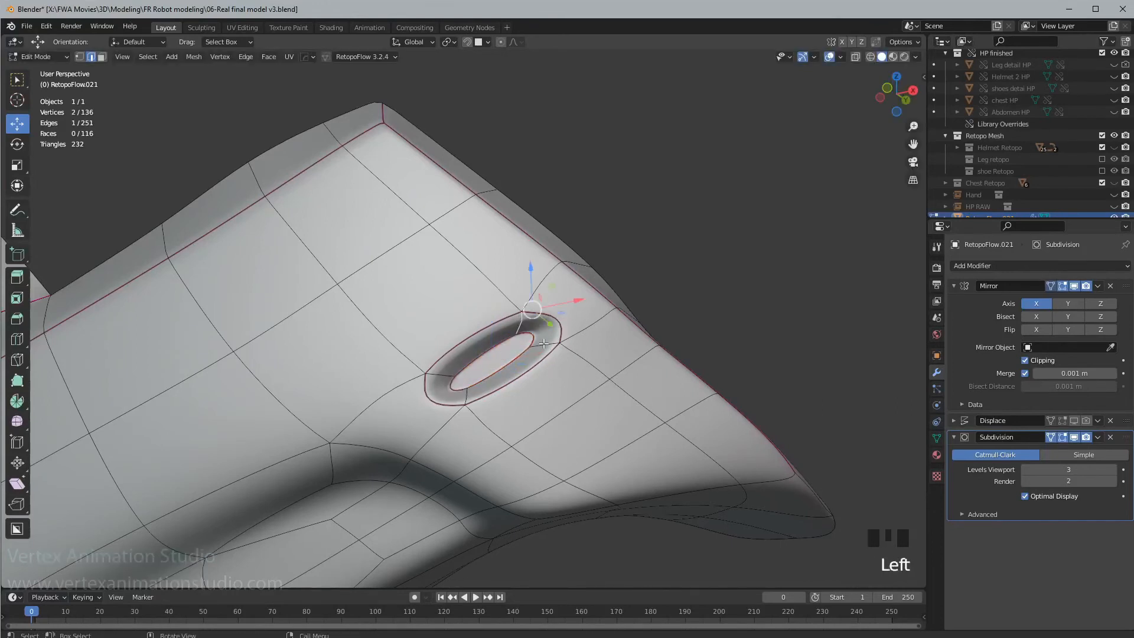
pyautogui.keyDown('shift'); pyautogui.click(453, 379); pyautogui.keyUp('shift')
pyautogui.keyDown('shift'); pyautogui.click(445, 374); pyautogui.keyUp('shift')
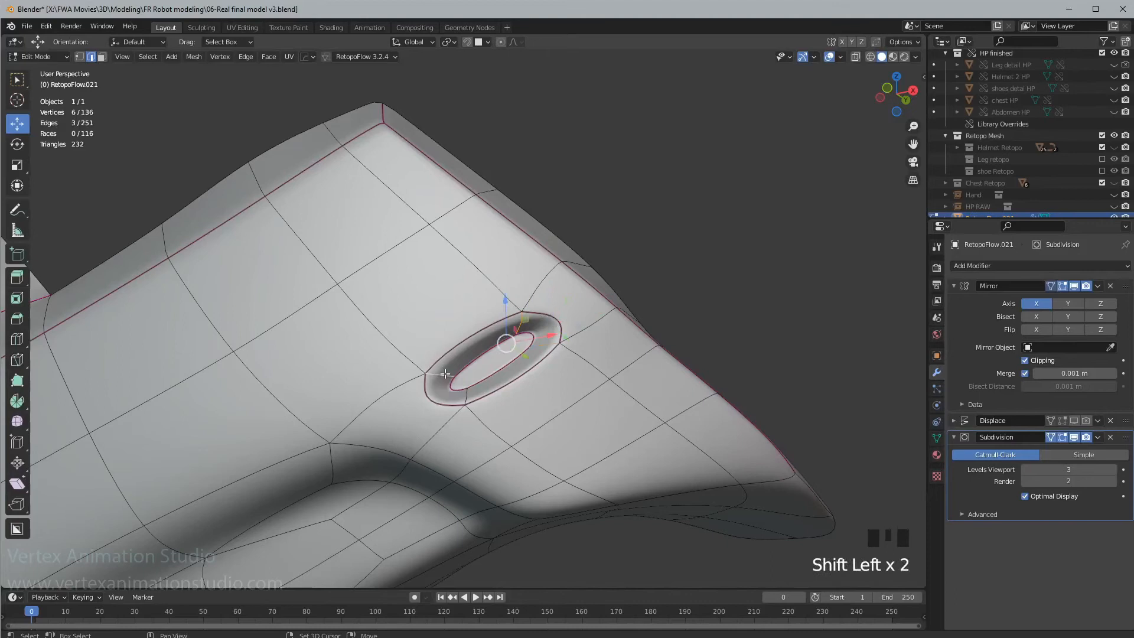
pyautogui.keyDown('shift'); pyautogui.click(470, 391); pyautogui.keyUp('shift')
pyautogui.hotkey('ctrl', 'z')
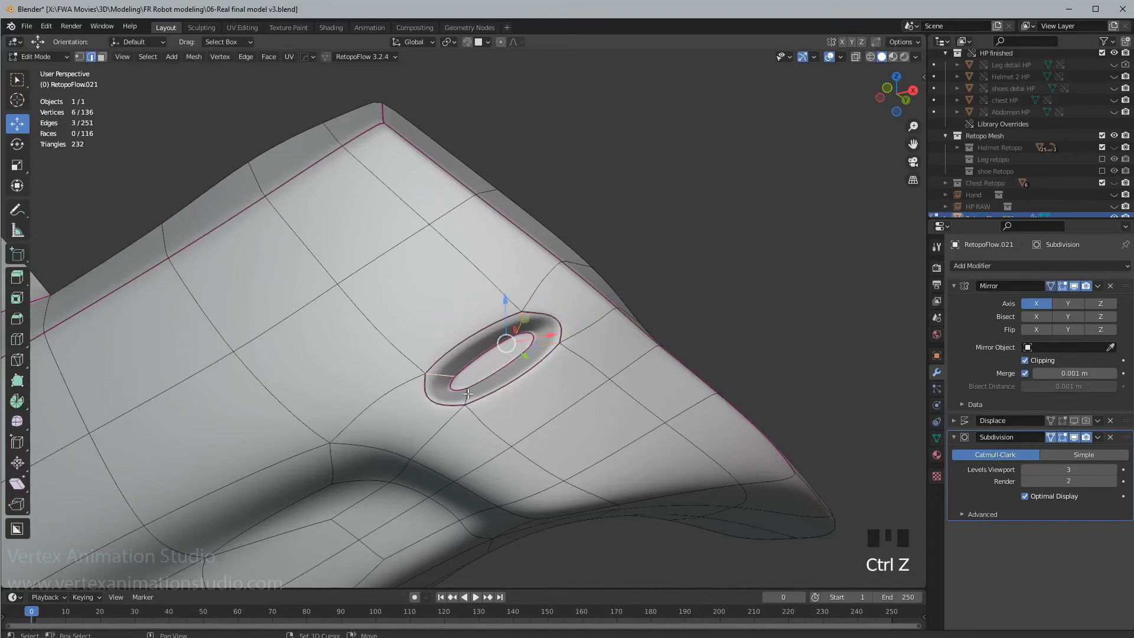
pyautogui.keyDown('shift'); pyautogui.click(566, 384); pyautogui.keyUp('shift')
pyautogui.hotkey('shift', 'e')
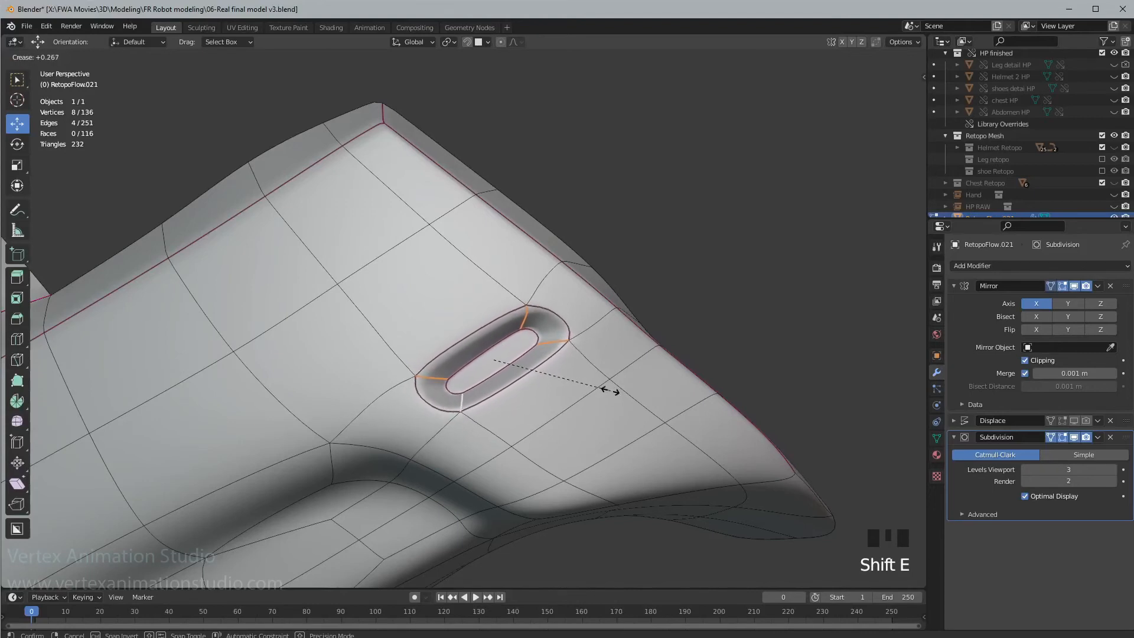
pyautogui.click(615, 392)
# - Select the slot's floor face and scale it by about 1.215, followed by a fine adjustment of about 0.98
pyautogui.moveTo(516, 389); pyautogui.dragTo(515, 388, button='middle')
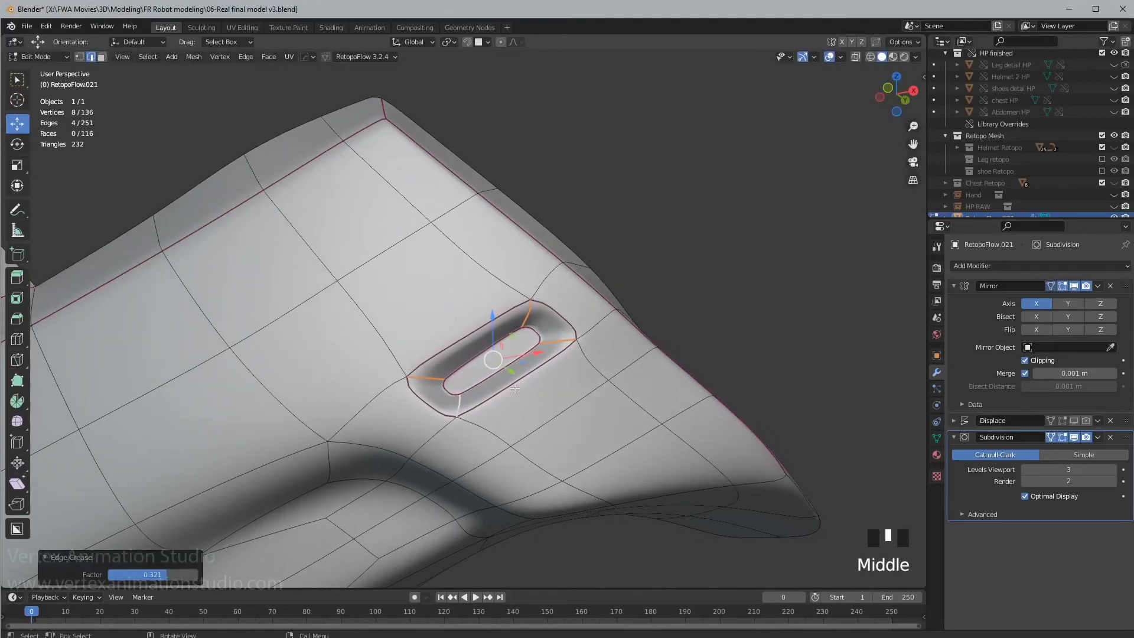
pyautogui.press('3')
pyautogui.click(491, 363)
pyautogui.press('s')
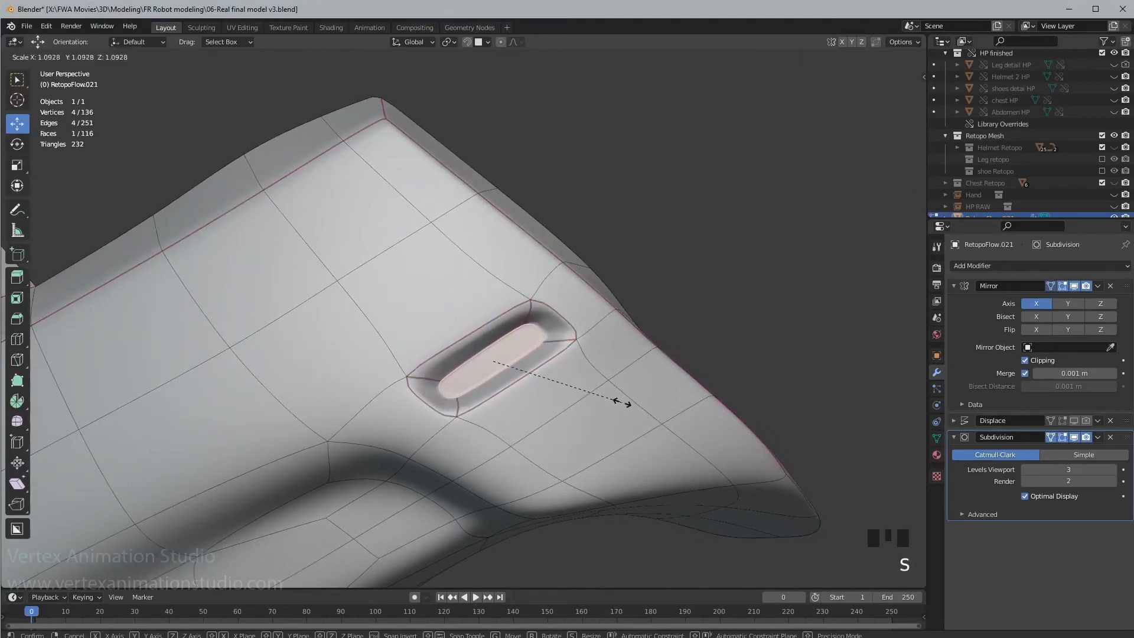
pyautogui.click(637, 405)
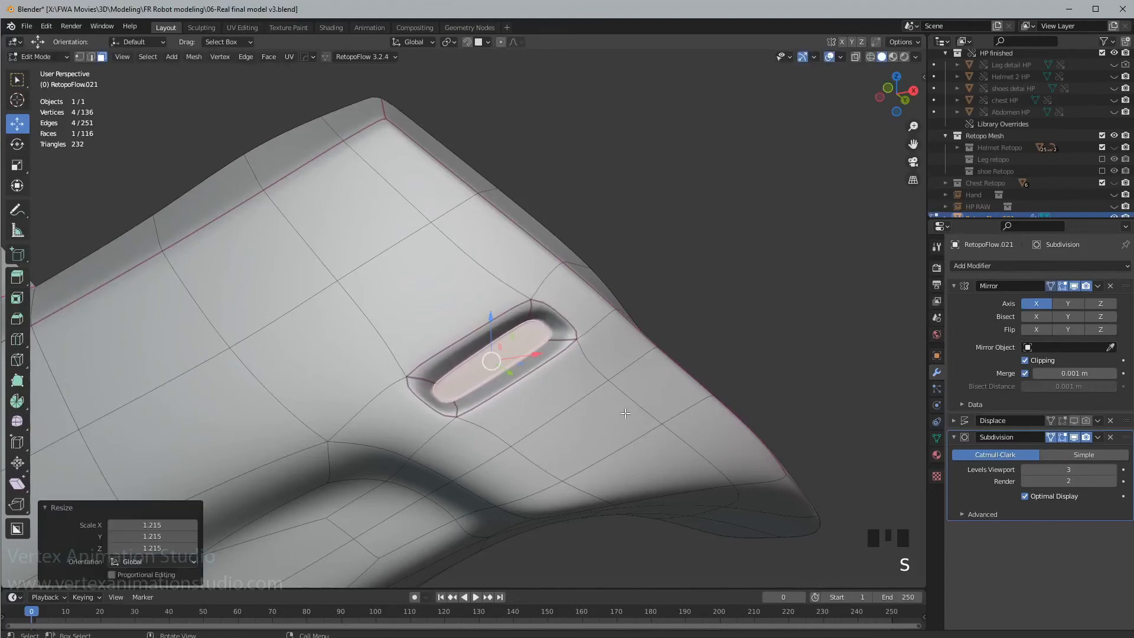
pyautogui.press('s')
pyautogui.click(614, 413)
# - Reposition the four corner vertices of the slot's floor one by one to even out its distance from the outer rim
pyautogui.moveTo(567, 412); pyautogui.dragTo(553, 410, button='middle')
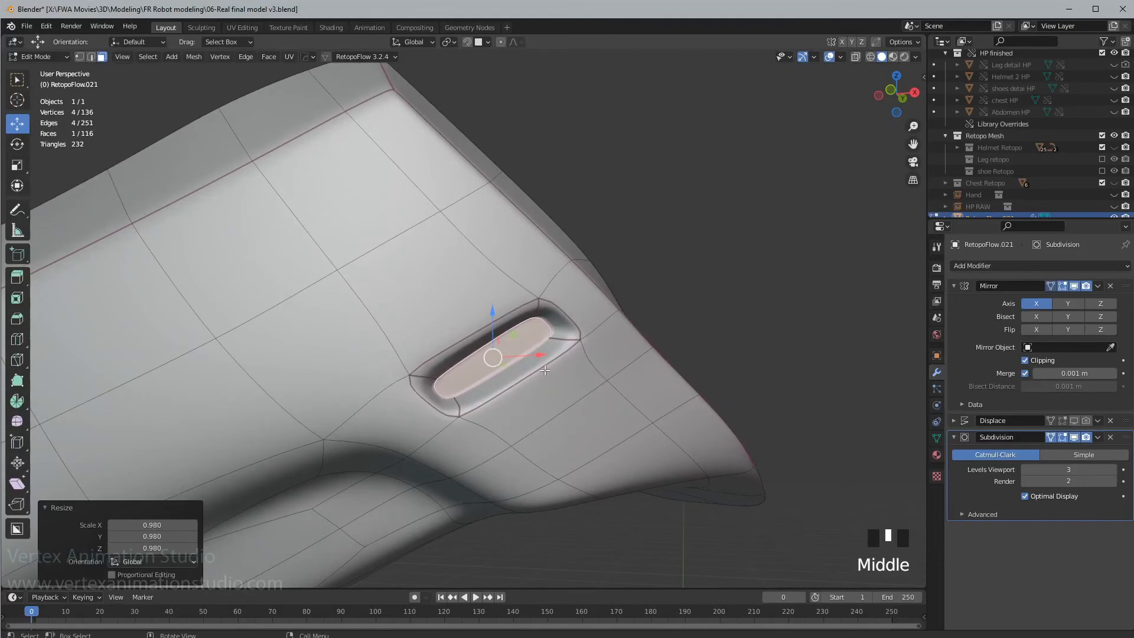
pyautogui.press('1')
pyautogui.click(564, 338)
pyautogui.press('g')
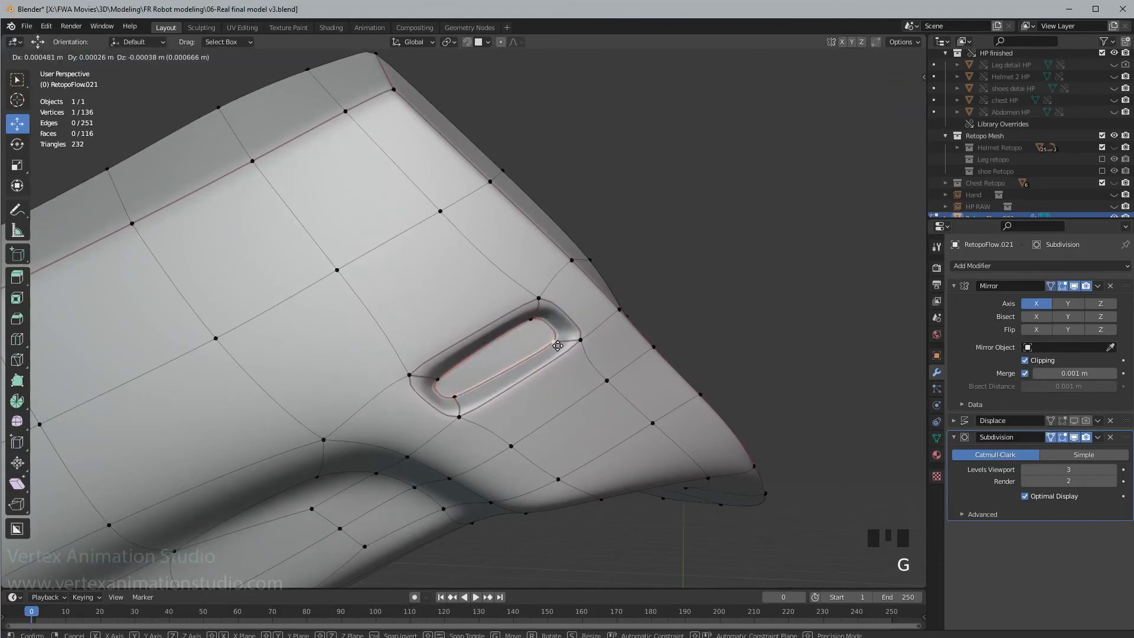
pyautogui.click(565, 339)
pyautogui.click(457, 397)
pyautogui.press('g')
pyautogui.click(462, 402)
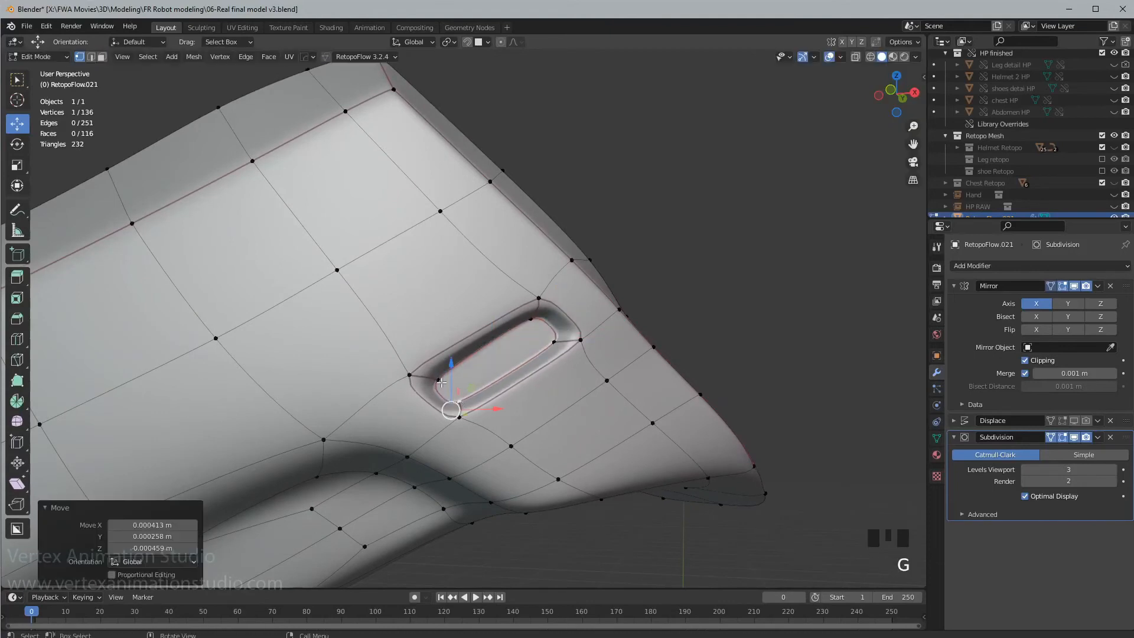
pyautogui.click(440, 377)
pyautogui.press('g')
pyautogui.click(432, 376)
pyautogui.click(531, 319)
pyautogui.press('g')
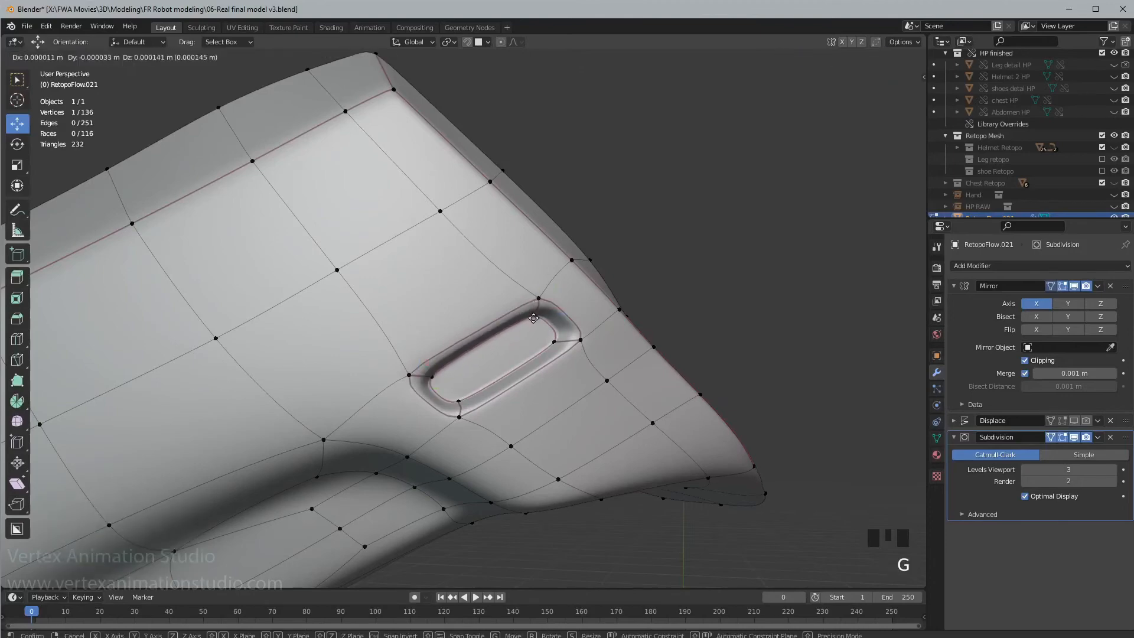
pyautogui.click(536, 313)
# - Select the four inner and outer vertices along the slot's lower side and move them by about -0.0008, -0.0004 and 0.0004 m in X, Y and Z
pyautogui.moveTo(539, 319); pyautogui.dragTo(572, 358, button='middle')
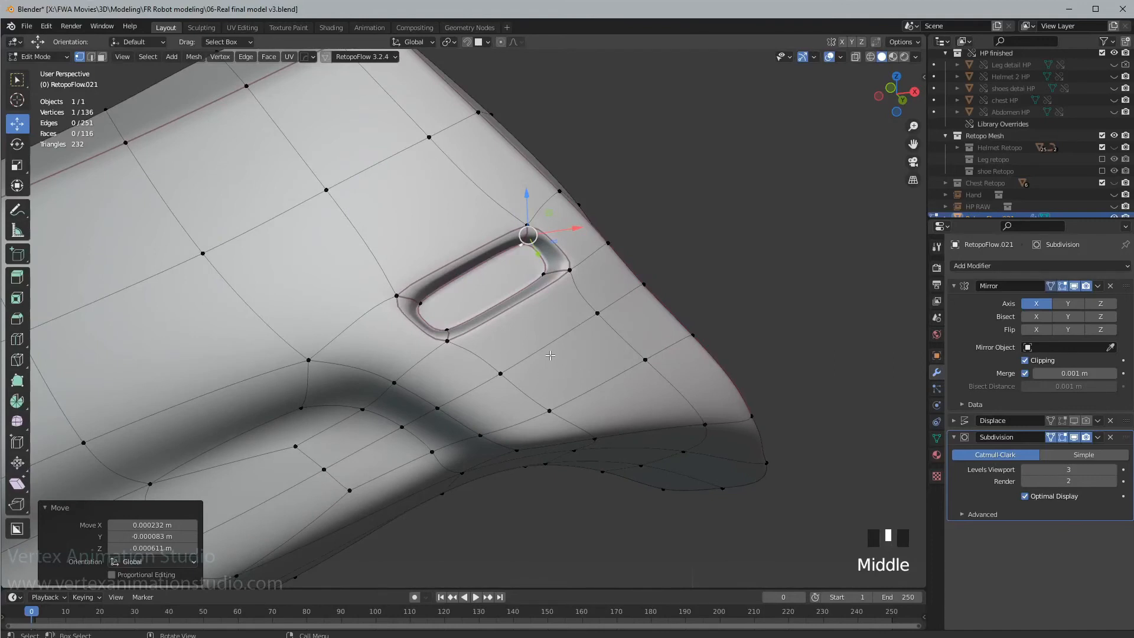
pyautogui.click(541, 283)
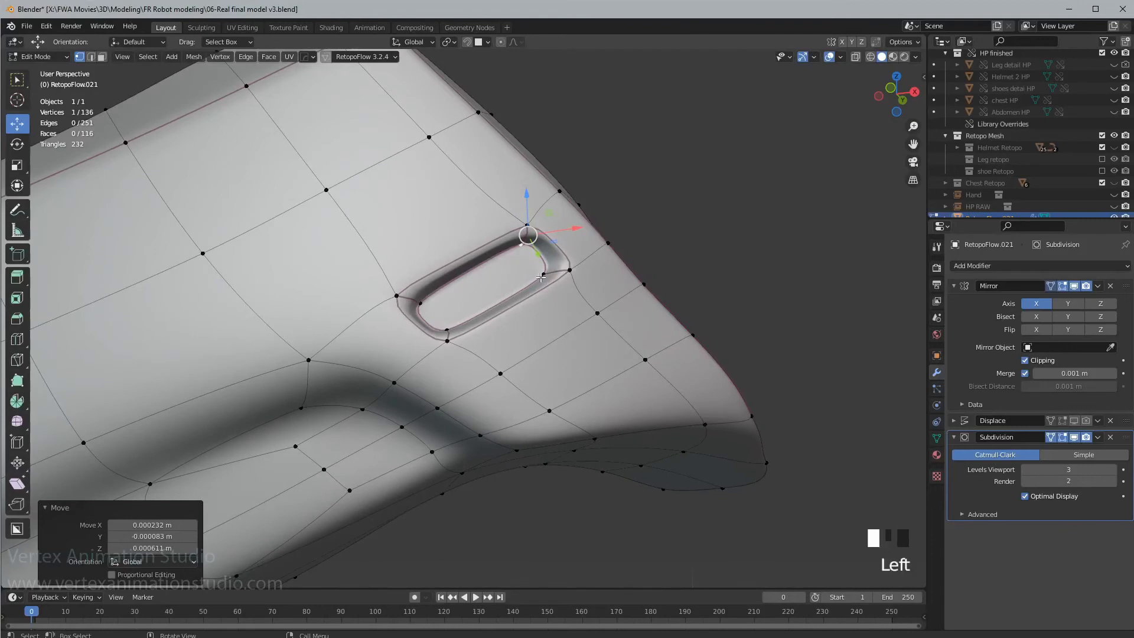
pyautogui.keyDown('shift'); pyautogui.click(571, 276); pyautogui.keyUp('shift')
pyautogui.keyDown('shift'); pyautogui.click(447, 330); pyautogui.keyUp('shift')
pyautogui.press('g')
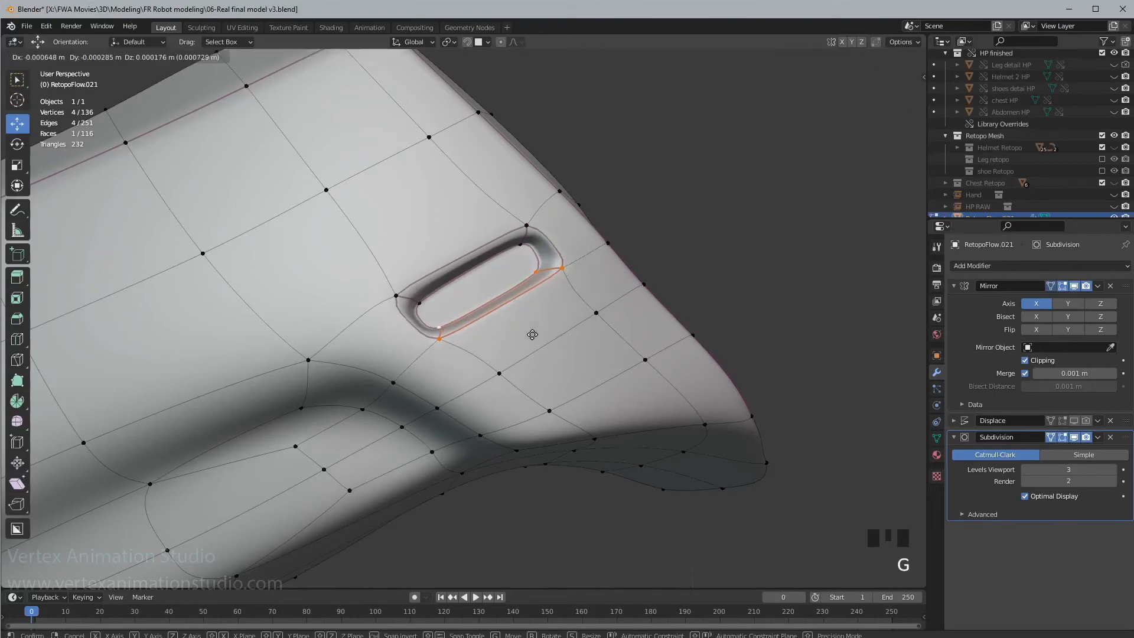
pyautogui.click(530, 331)
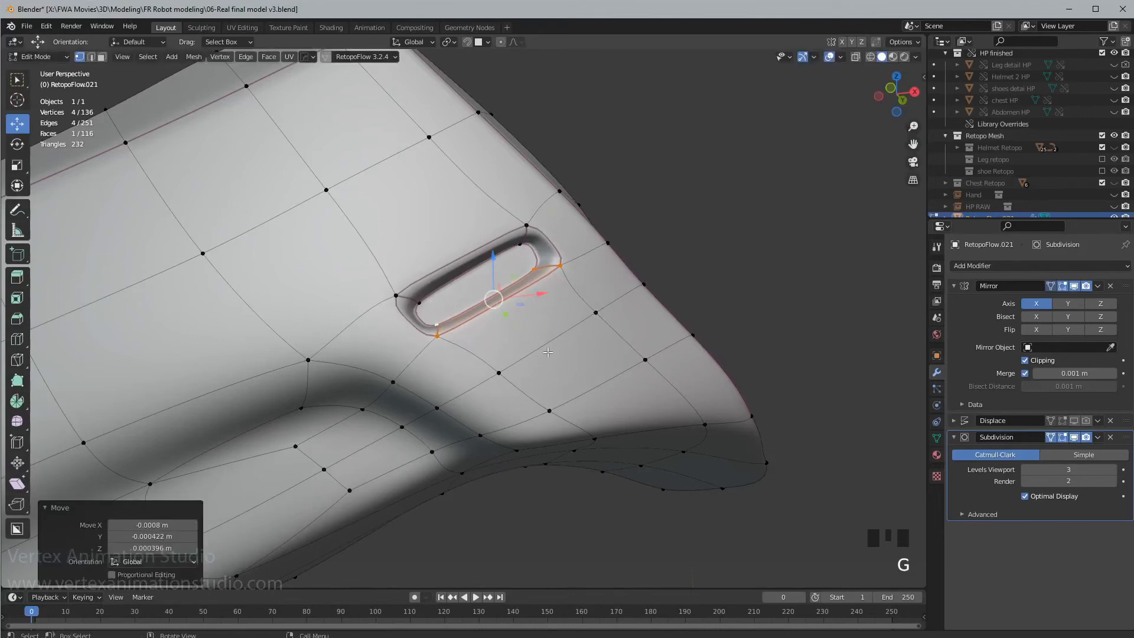
pyautogui.keyDown('shift'); pyautogui.moveTo(553, 358); pyautogui.dragTo(535, 339, button='middle'); pyautogui.keyUp('shift')
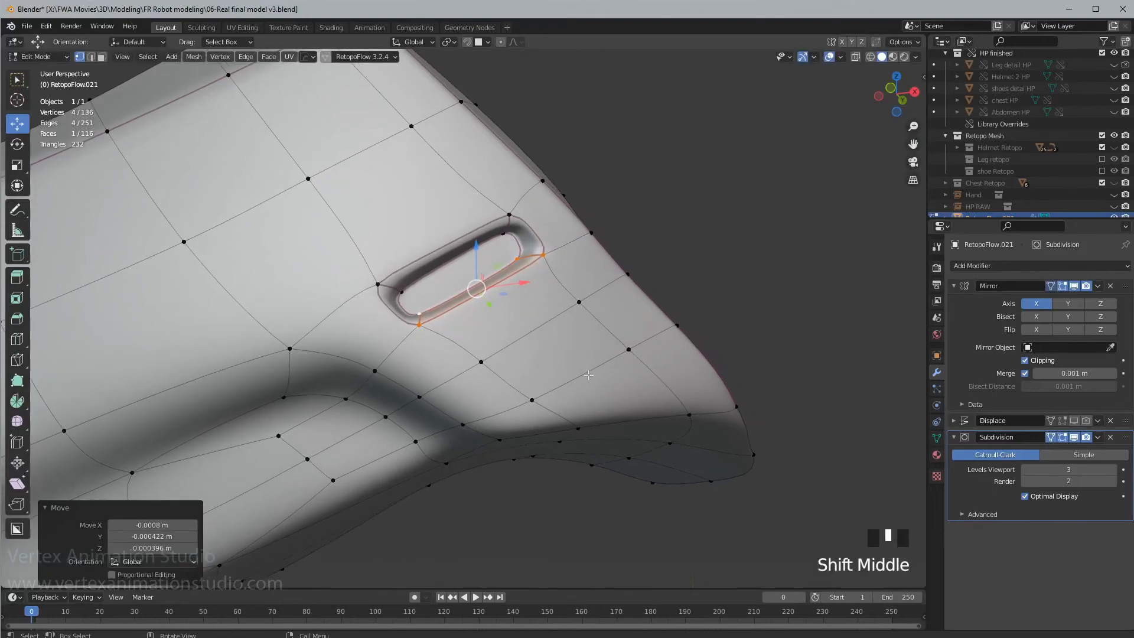
# - Select the two lower vertices of the face below the slot, move them about -0.0015, -0.0009 and 0.001 m, and rotate them about -8.63°
pyautogui.click(588, 375)
pyautogui.click(623, 356)
pyautogui.keyDown('shift'); pyautogui.click(538, 395); pyautogui.keyUp('shift')
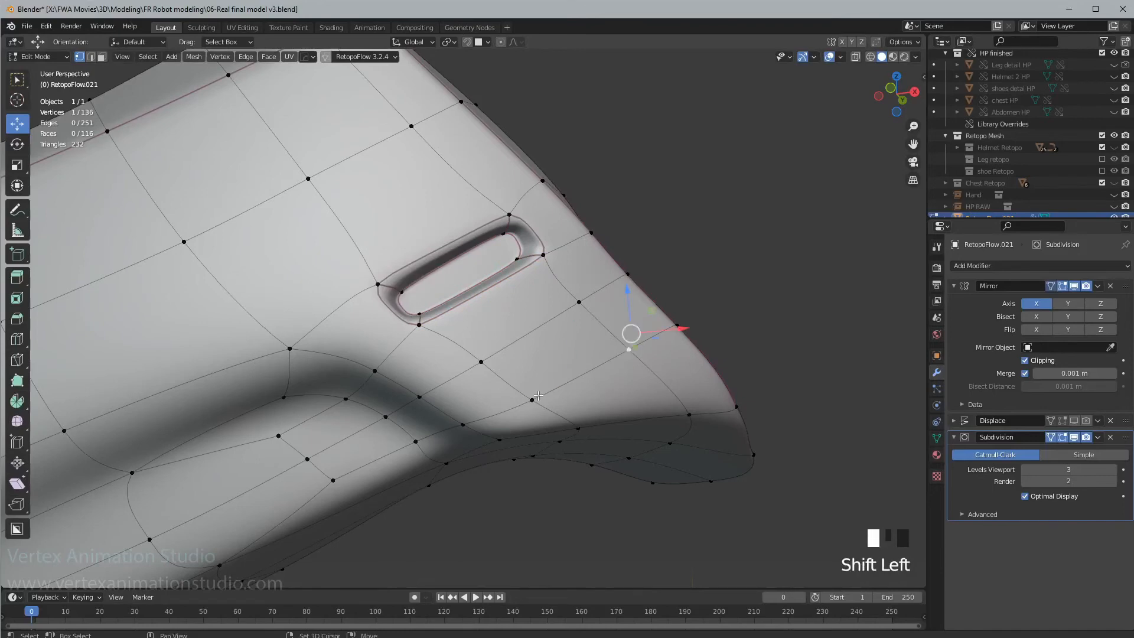
pyautogui.press('g')
pyautogui.click(586, 379)
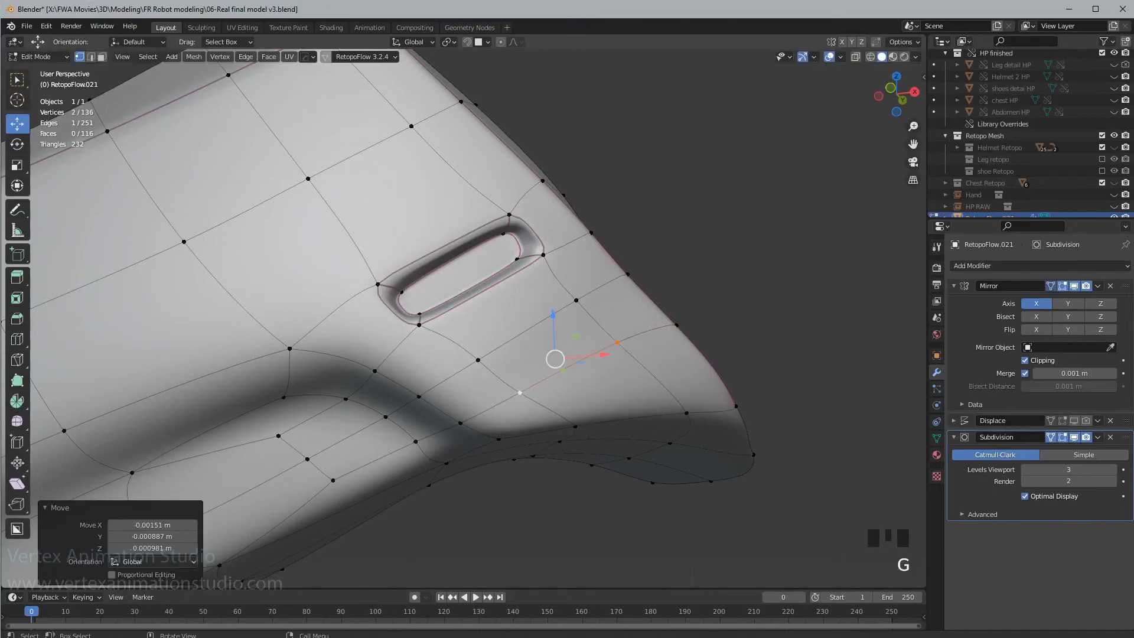
pyautogui.press('r')
pyautogui.click(635, 364)
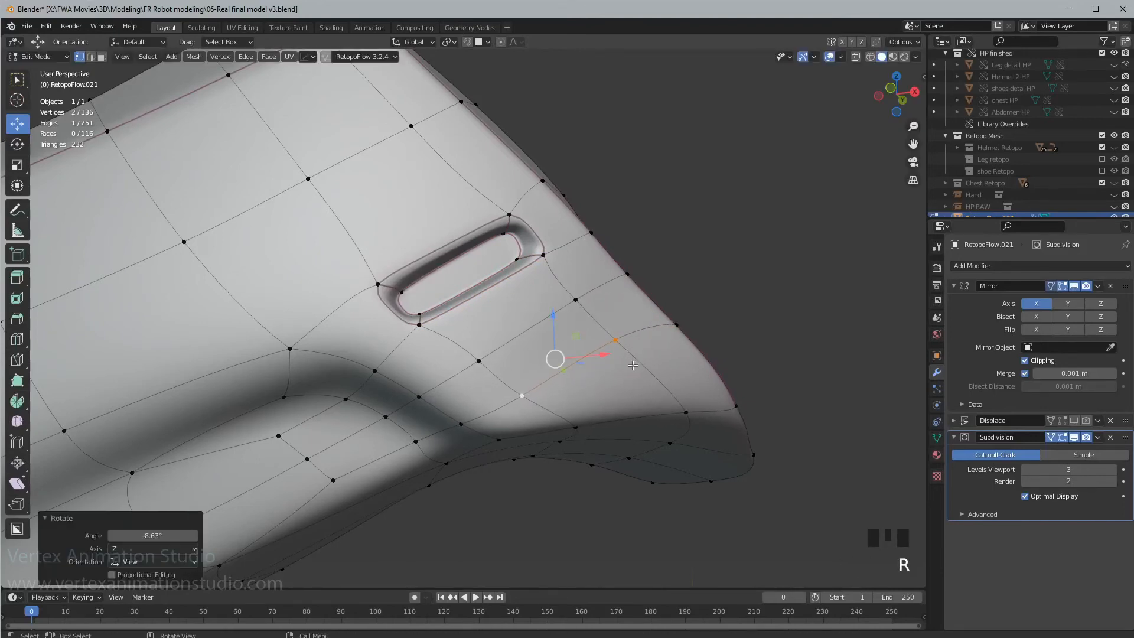
# - Select the quad face directly below the finished slot for the second slot
pyautogui.press('3')
pyautogui.click(590, 368)
pyautogui.moveTo(590, 368); pyautogui.dragTo(612, 382, button='middle')
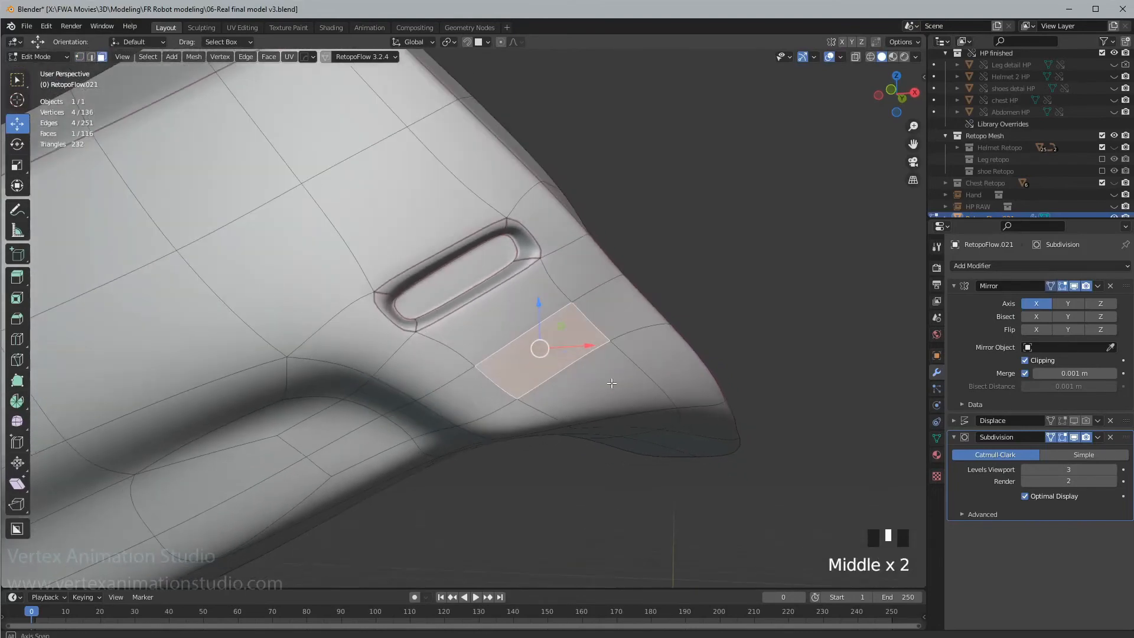
# - Try extruding the selected face inward by about 0.00155 m, and undo the extrusion
pyautogui.press('e')
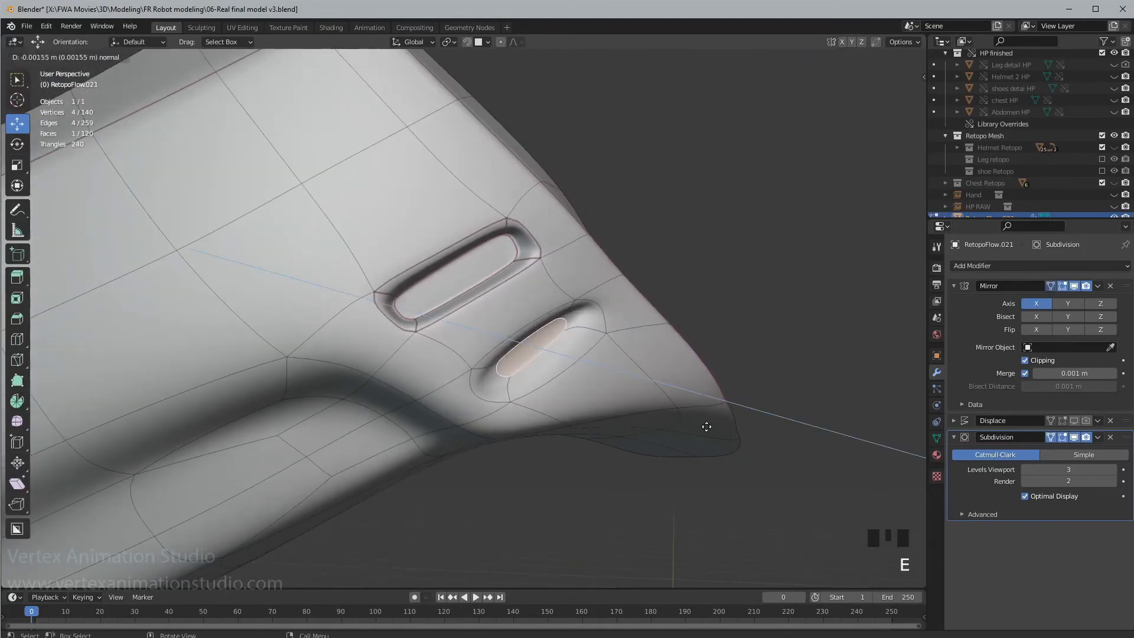
pyautogui.click(707, 427)
pyautogui.moveTo(692, 431); pyautogui.dragTo(681, 413, button='middle')
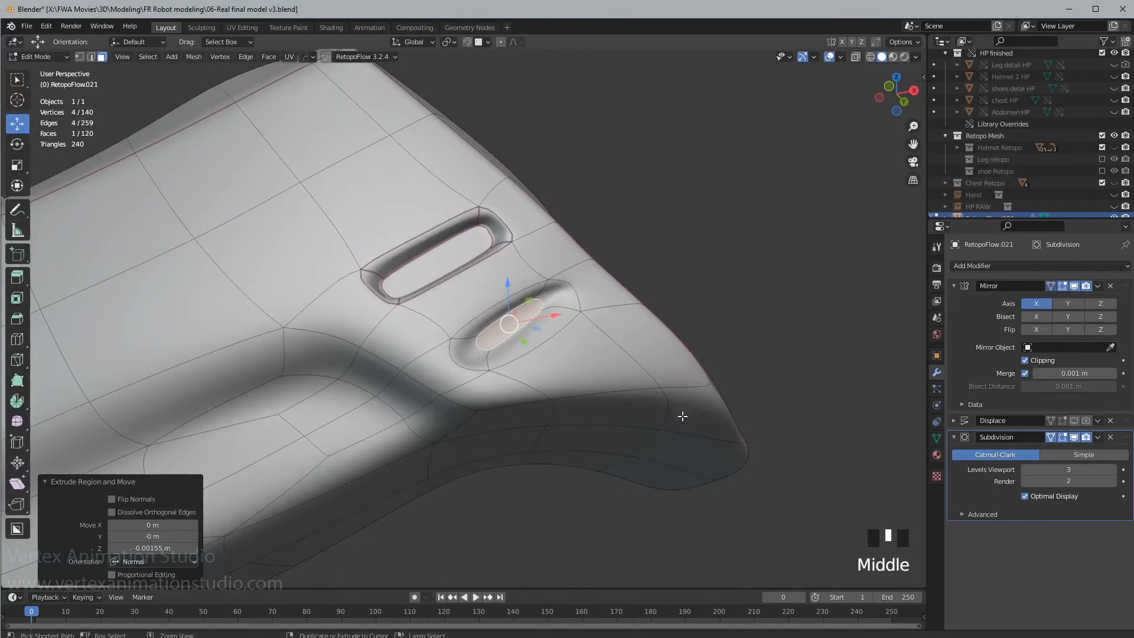
pyautogui.hotkey('ctrl', 'z')
pyautogui.moveTo(618, 393); pyautogui.dragTo(614, 403, button='middle')
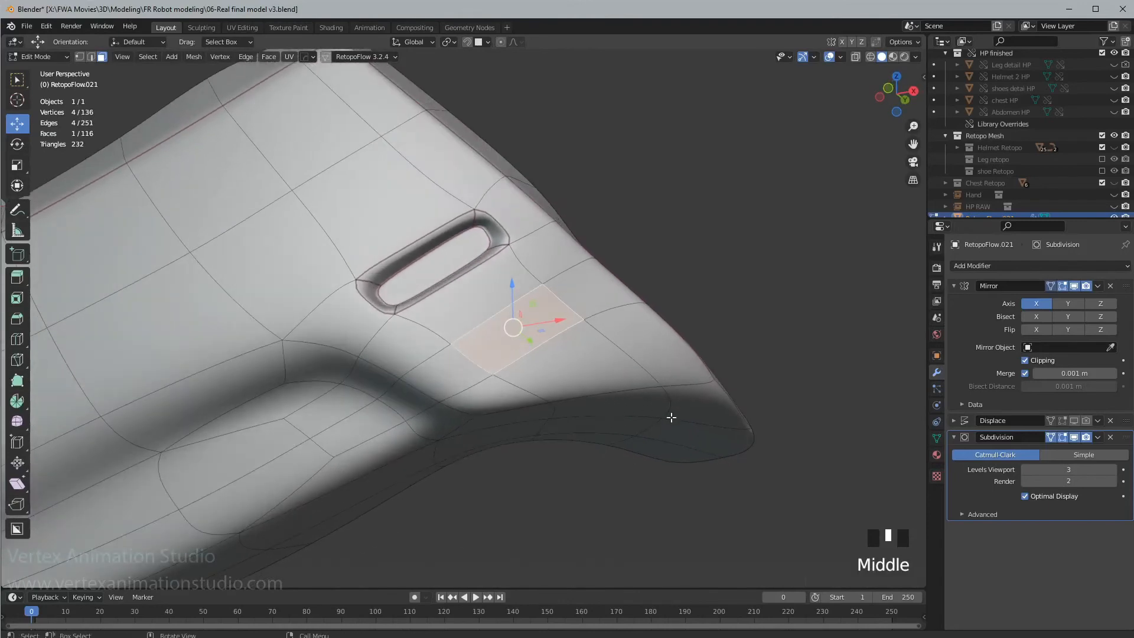
# - Crease the boundary edges of the selected face by about 0.374
pyautogui.hotkey('shift', 'e')
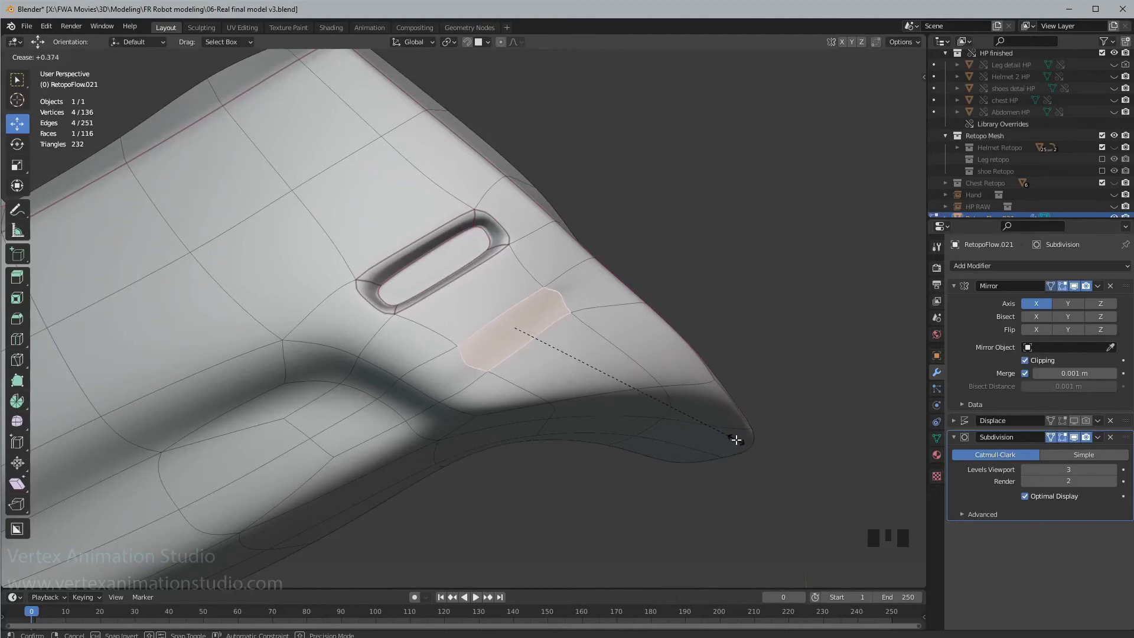
pyautogui.click(737, 437)
pyautogui.moveTo(737, 437); pyautogui.dragTo(608, 417, button='middle')
pyautogui.scroll(2, 608, 414)
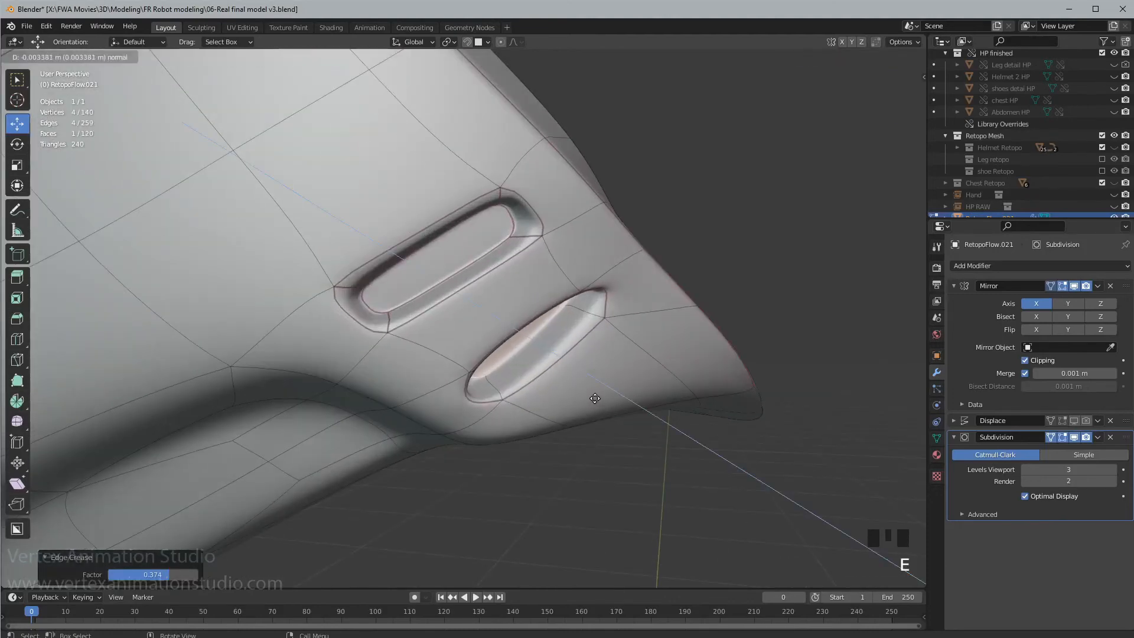
# - Extrude the creased face inward by about 0.0025 m and scale the new floor to about 0.86
pyautogui.click(597, 399)
pyautogui.moveTo(598, 400); pyautogui.dragTo(596, 363, button='middle')
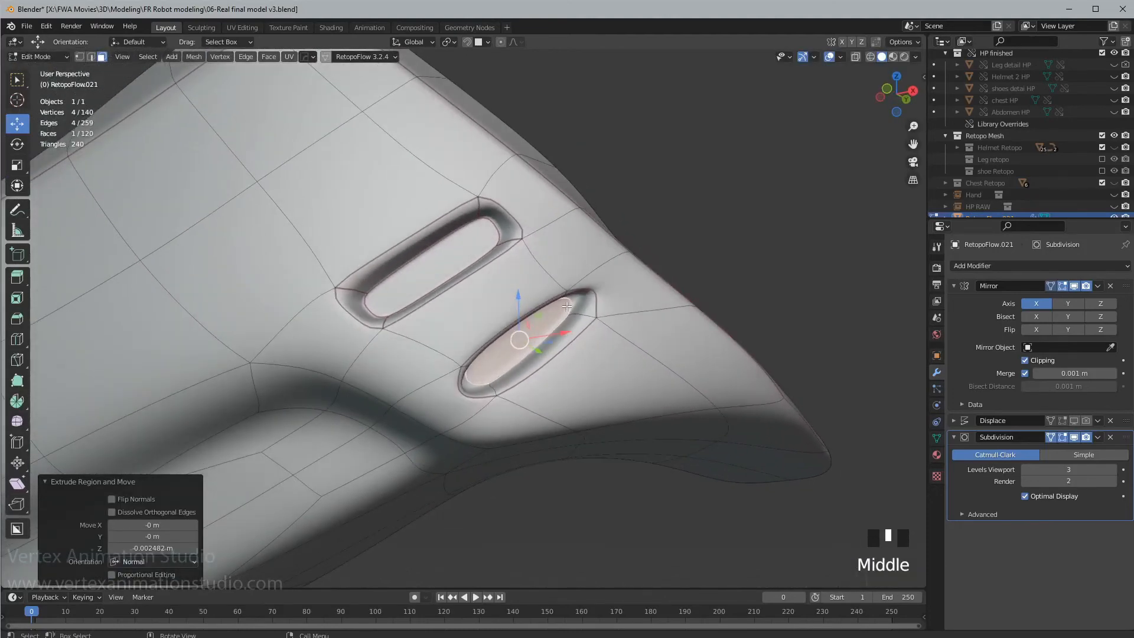
pyautogui.moveTo(567, 306); pyautogui.dragTo(568, 304, button='middle')
pyautogui.scroll(2, 566, 301)
pyautogui.press('s')
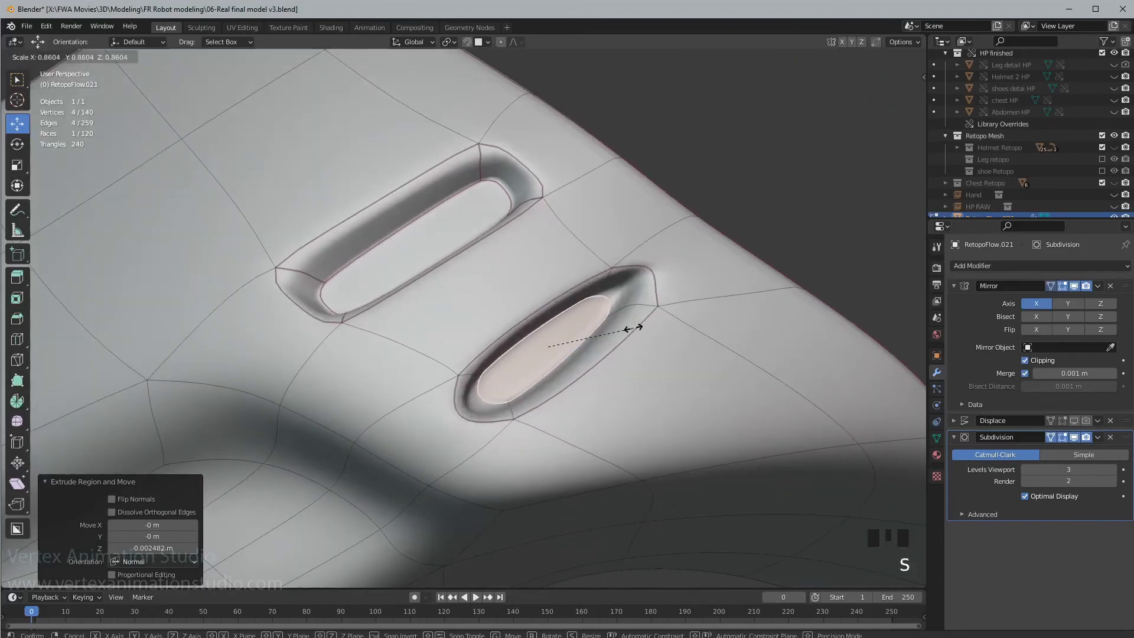
pyautogui.click(635, 328)
# - Select the four short corner edges joining the second slot's inner and outer rims and crease them by about 0.557
pyautogui.click(602, 286)
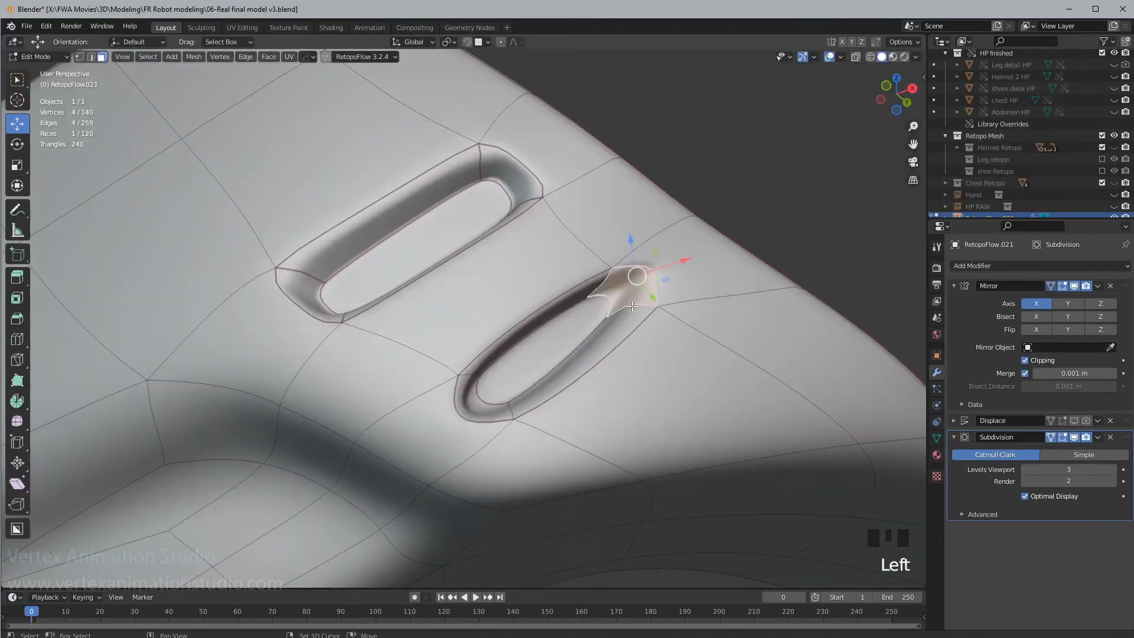
pyautogui.press('2')
pyautogui.click(611, 289)
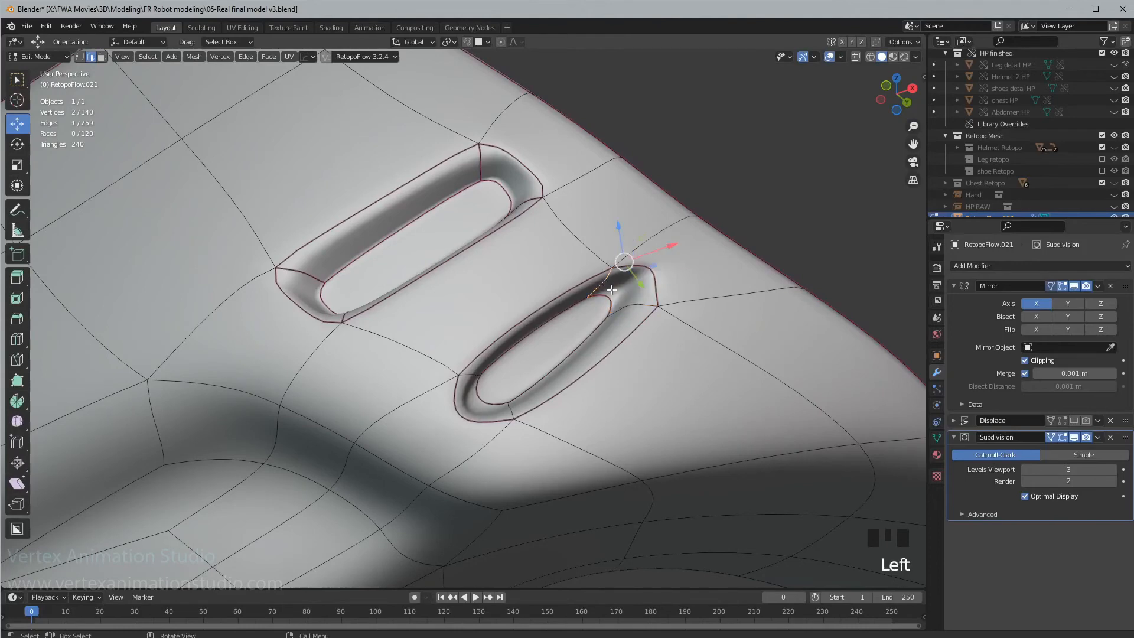
pyautogui.keyDown('ctrl'); pyautogui.keyDown('alt'); pyautogui.click(604, 283); pyautogui.keyUp('alt'); pyautogui.keyUp('ctrl')
pyautogui.moveTo(605, 283); pyautogui.dragTo(615, 284, button='middle')
pyautogui.moveTo(602, 343); pyautogui.dragTo(668, 391, button='middle')
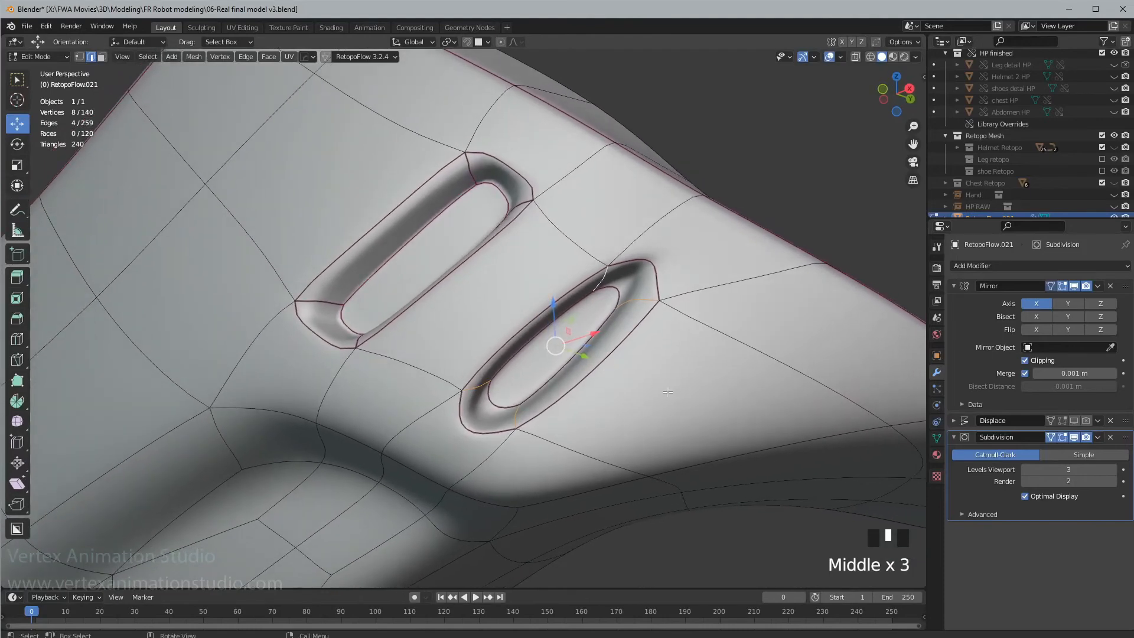
pyautogui.hotkey('shift', 'e')
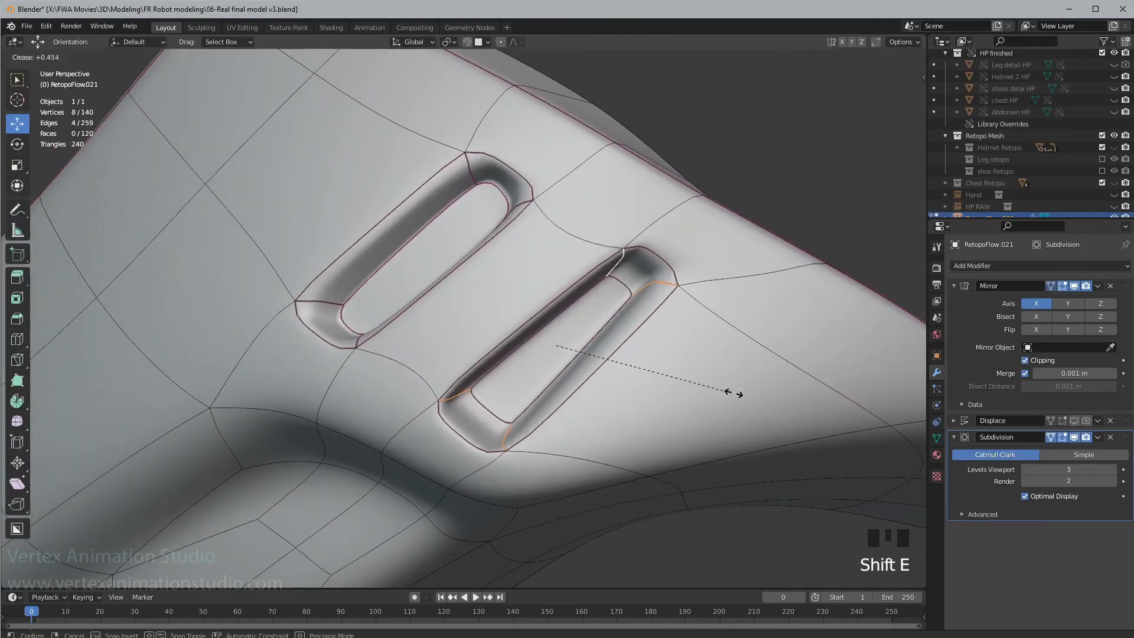
pyautogui.moveTo(620, 272); pyautogui.dragTo(616, 267, button='middle')
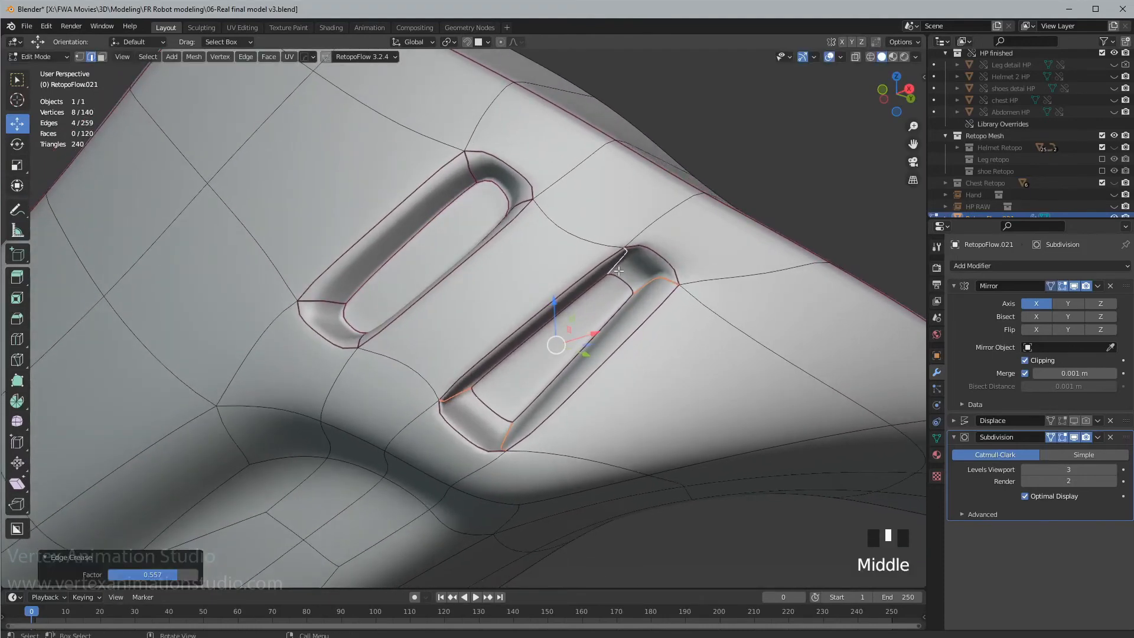
# - Reposition the second slot's corner edges one by one to even out its rim and floor outline
pyautogui.click(616, 260)
pyautogui.press('g')
pyautogui.click(614, 254)
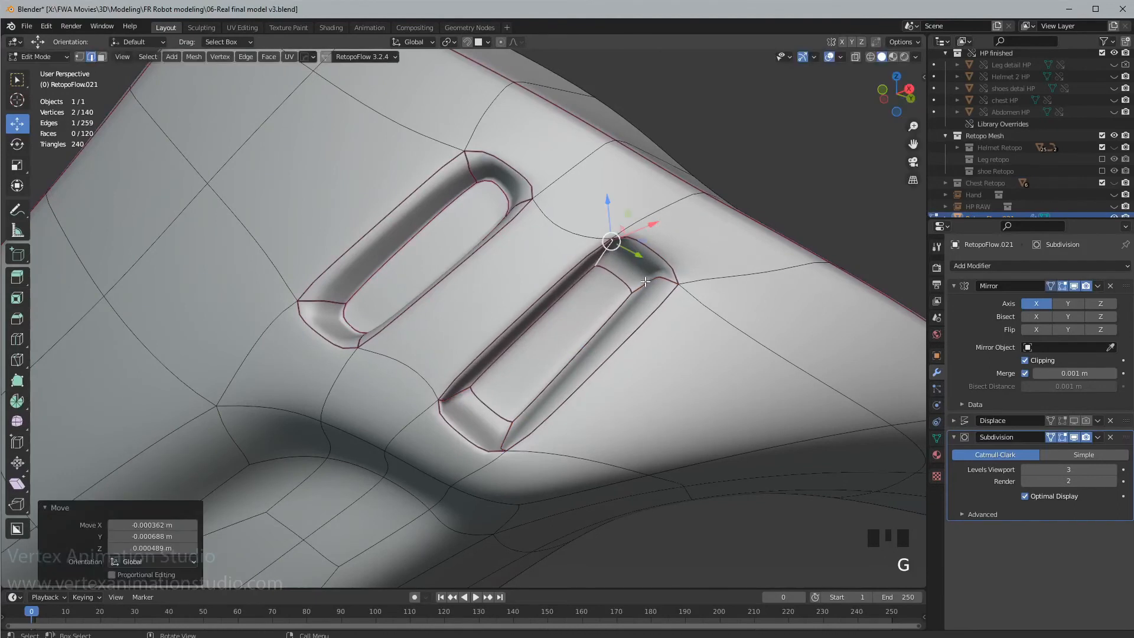
pyautogui.click(646, 281)
pyautogui.press('g')
pyautogui.click(650, 289)
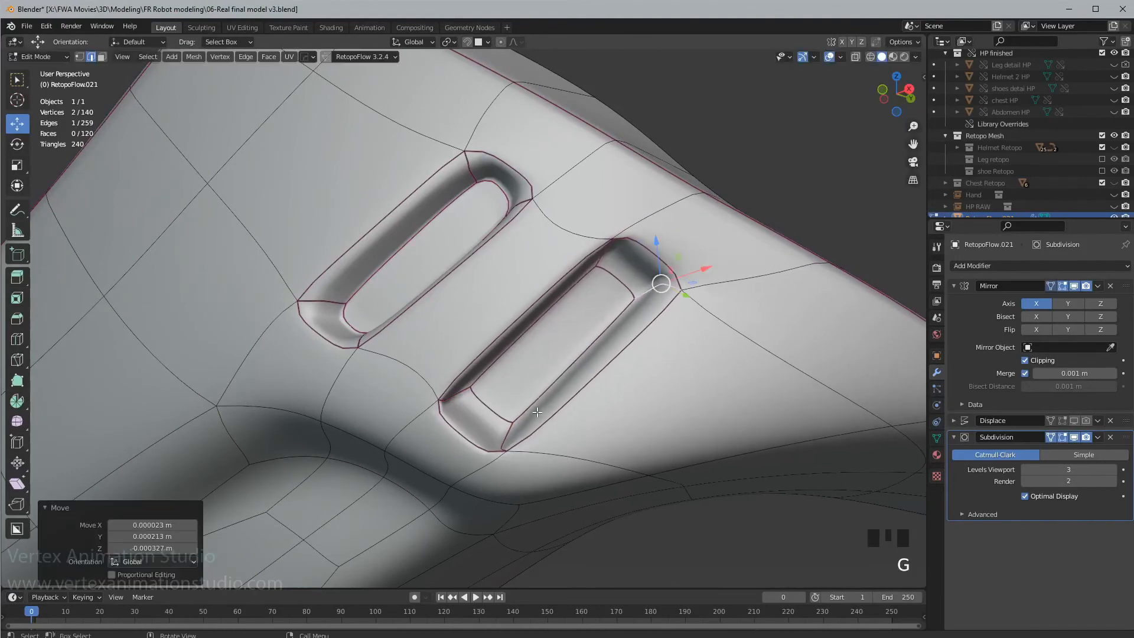
pyautogui.click(511, 432)
pyautogui.press('g')
pyautogui.click(512, 433)
pyautogui.click(470, 391)
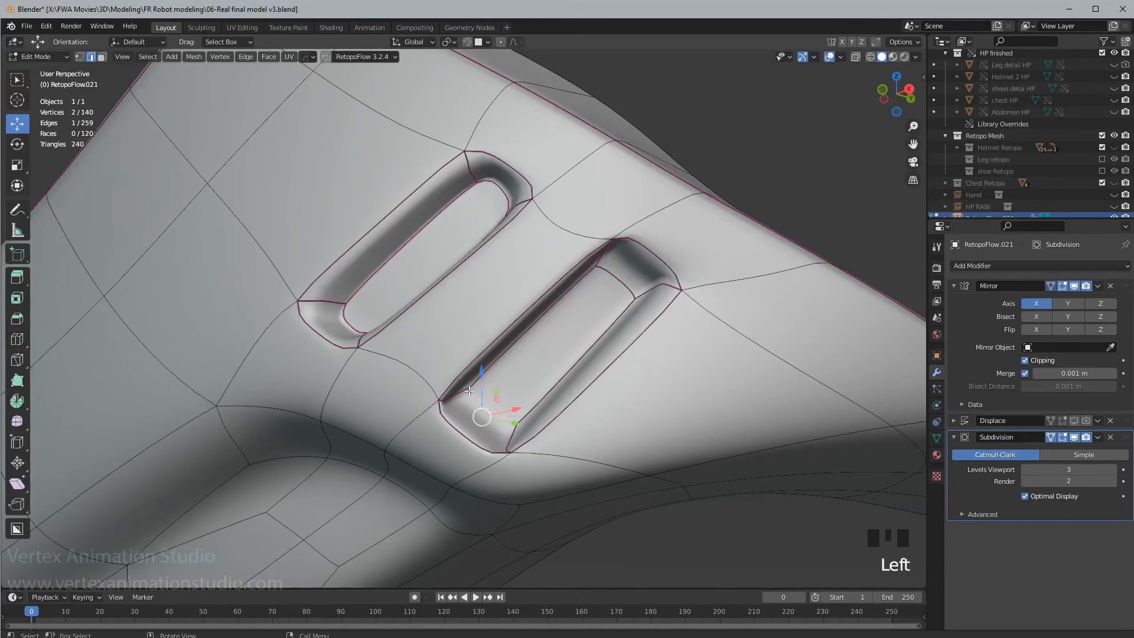
# - Examine both slots in Object Mode from other angles and distances, and return to Edit Mode
pyautogui.scroll(-3, 469, 390)
pyautogui.moveTo(472, 391); pyautogui.dragTo(601, 357, button='middle')
pyautogui.scroll(-3, 576, 369)
pyautogui.press('Tab')
pyautogui.scroll(-3, 590, 367)
pyautogui.scroll(3, 626, 319)
pyautogui.scroll(3, 604, 367)
pyautogui.press('Tab')
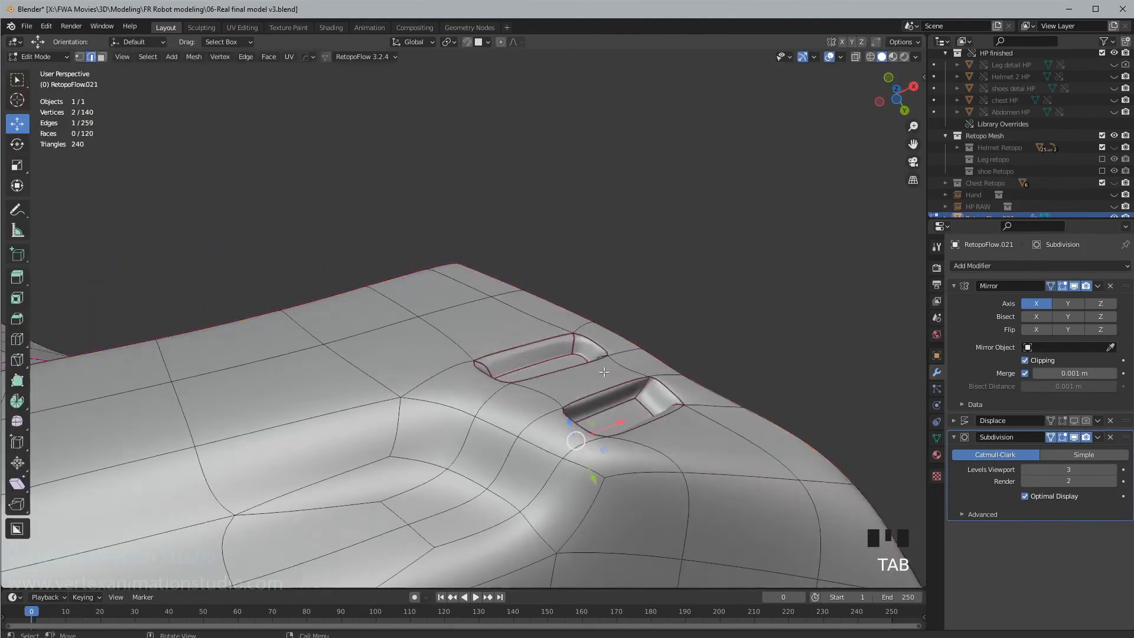
# - Select the vertex path running along the upper ends of both slots and straighten it
pyautogui.press('1')
pyautogui.click(680, 401)
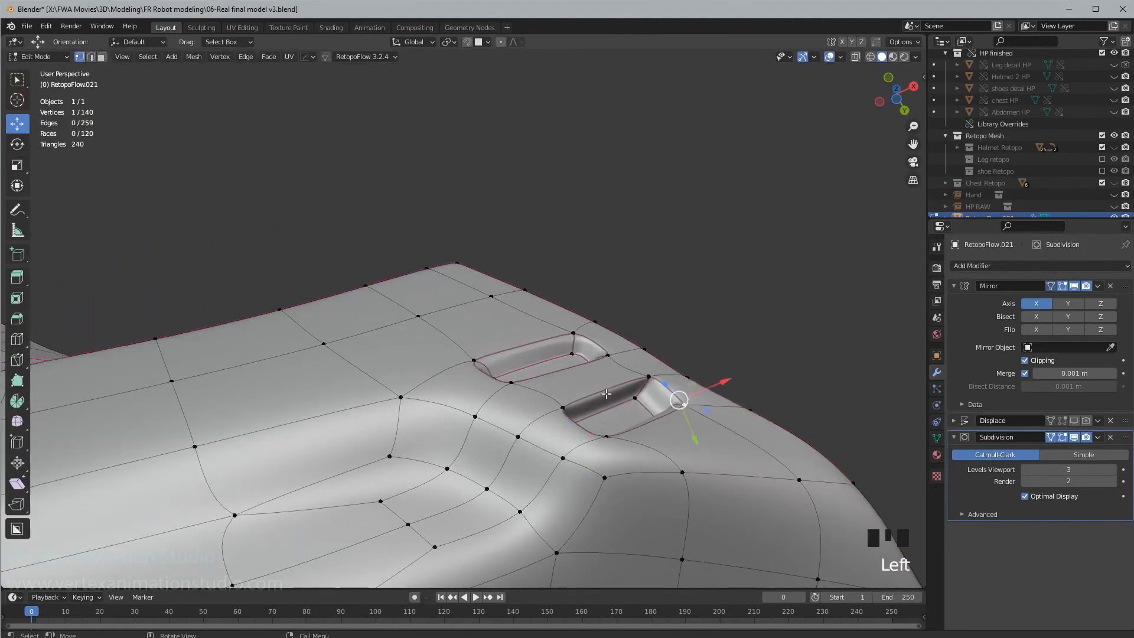
pyautogui.moveTo(606, 394); pyautogui.dragTo(675, 413, button='middle')
pyautogui.scroll(-2, 676, 445)
pyautogui.click(483, 317)
pyautogui.scroll(2, 606, 418)
pyautogui.moveTo(786, 481); pyautogui.dragTo(757, 501, button='middle')
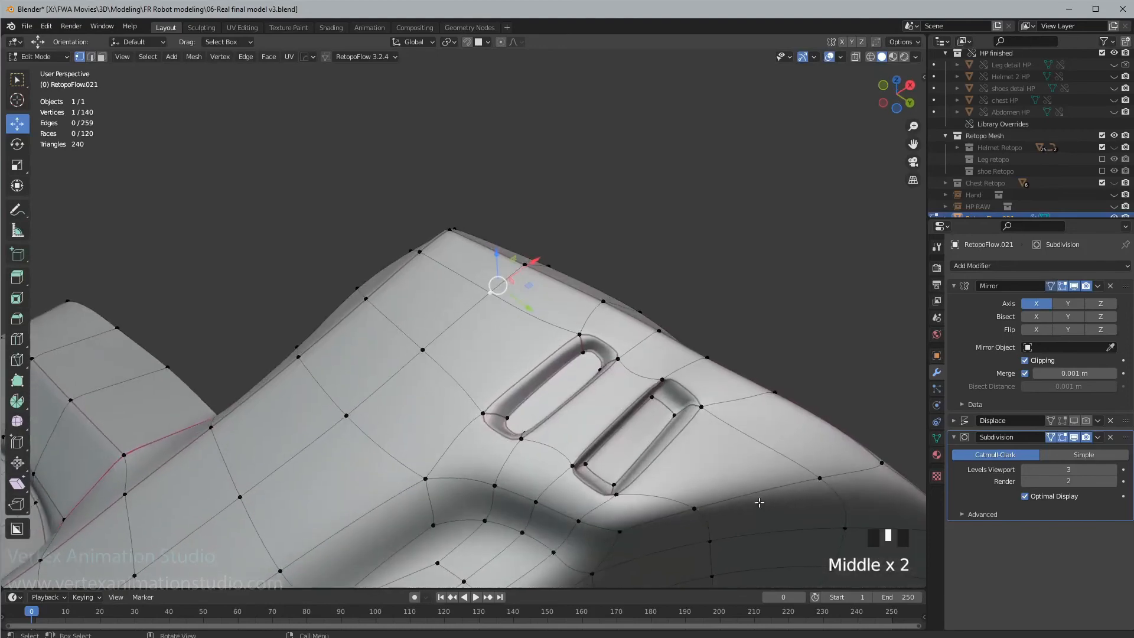
pyautogui.scroll(-2, 491, 346)
pyautogui.moveTo(576, 368); pyautogui.dragTo(209, 237, button='middle')
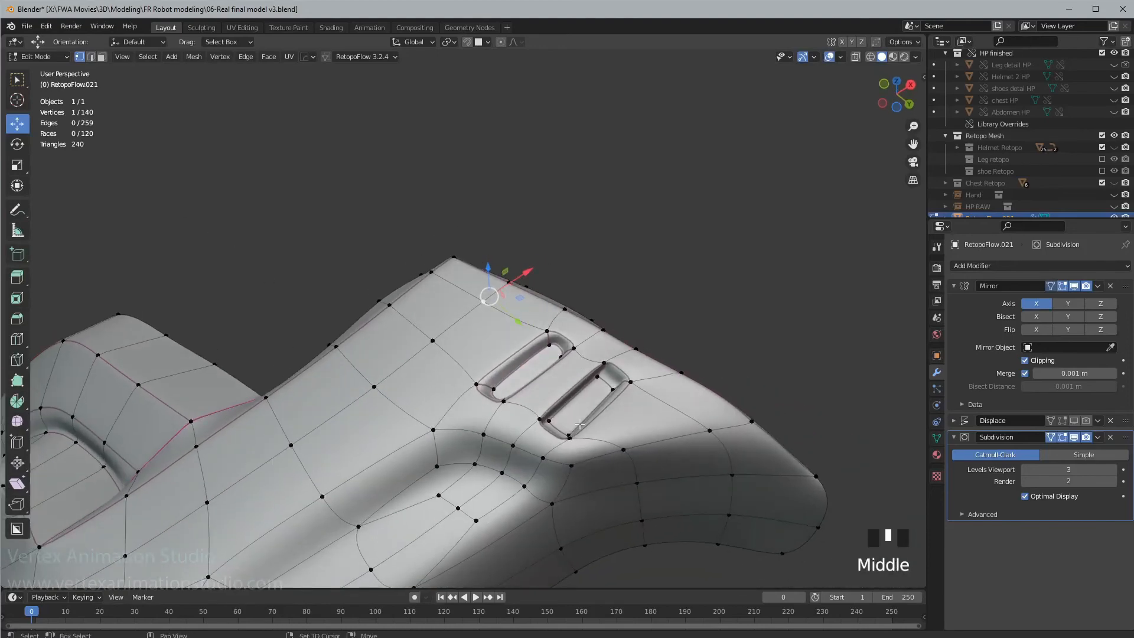
pyautogui.moveTo(580, 424); pyautogui.dragTo(767, 361, button='middle')
pyautogui.scroll(1, 688, 398)
pyautogui.keyDown('ctrl'); pyautogui.click(762, 385); pyautogui.keyUp('ctrl')
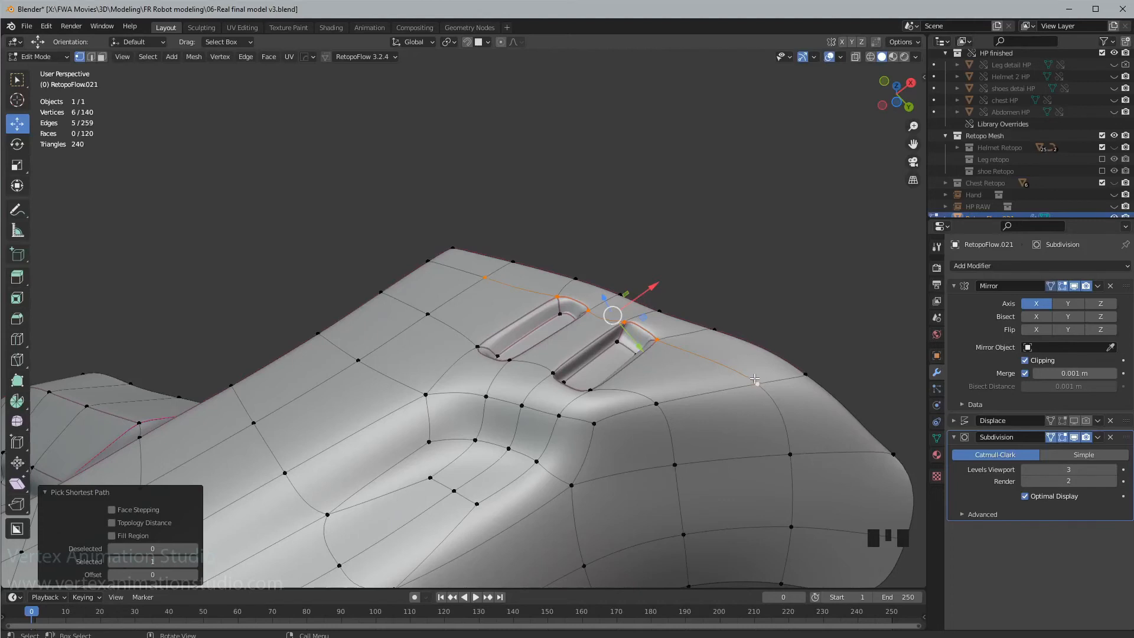
pyautogui.hotkey('alt', 'a')
pyautogui.hotkey('alt', 'a')
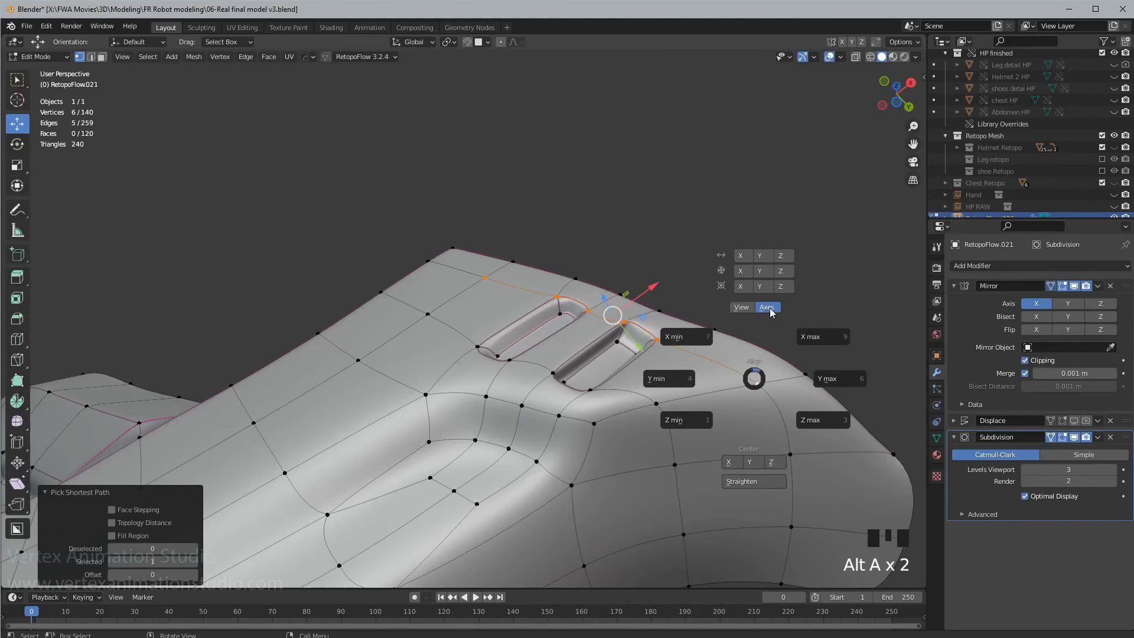
pyautogui.click(759, 482)
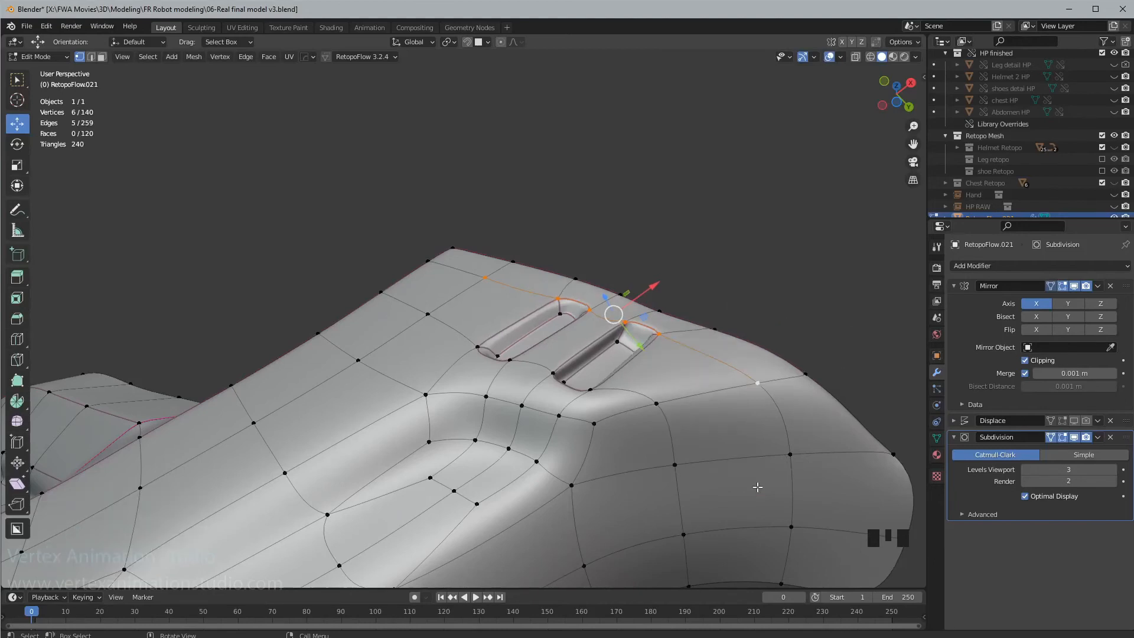
# - Select the vertex path running along the lower ends of both slots and straighten it
pyautogui.moveTo(690, 344); pyautogui.dragTo(651, 397, button='middle')
pyautogui.click(654, 399)
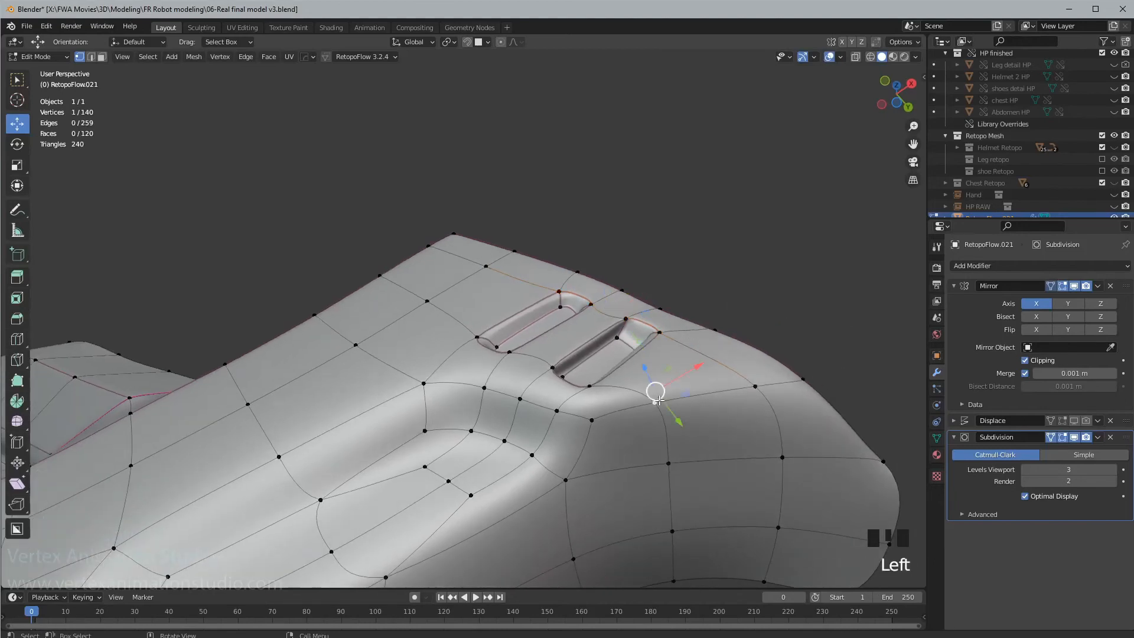
pyautogui.keyDown('ctrl'); pyautogui.click(434, 303); pyautogui.keyUp('ctrl')
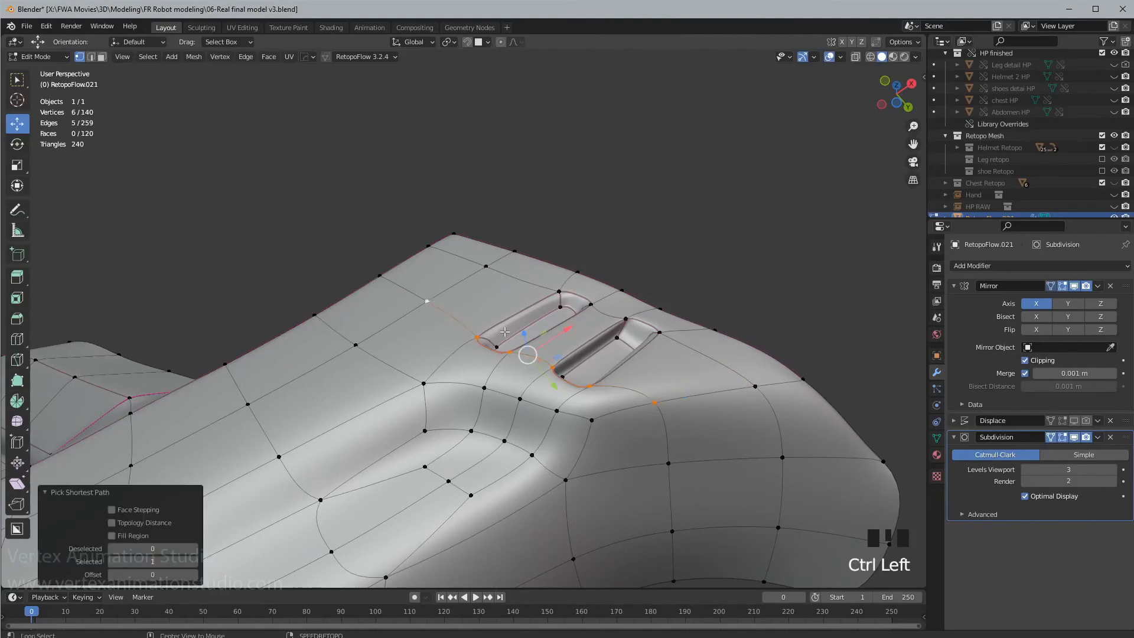
pyautogui.hotkey('alt', 'a')
pyautogui.click(523, 406)
pyautogui.moveTo(537, 409); pyautogui.dragTo(599, 430, button='middle')
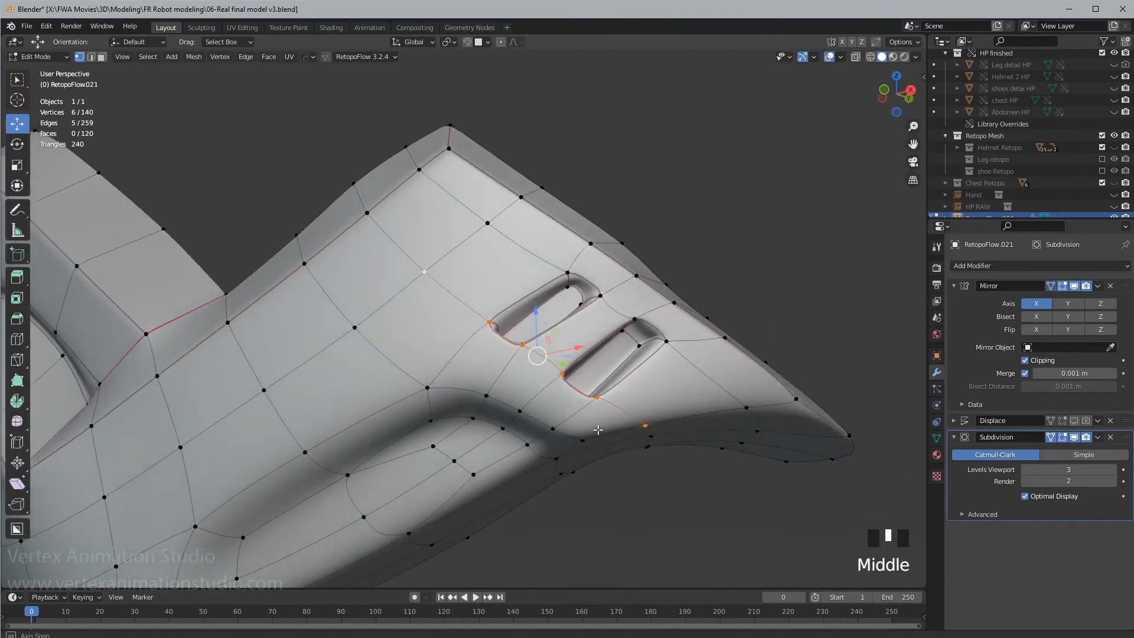
# - Move the straightened vertex row slightly outward from the lower ends of both slots
pyautogui.moveTo(556, 330); pyautogui.dragTo(544, 341)
pyautogui.moveTo(544, 340); pyautogui.dragTo(656, 365, button='middle')
pyautogui.press('g')
pyautogui.click(573, 360)
# - Move the two floor vertices at the second slot's lower end by about 0.0011, 0.0007 and 0.0012 m in X, Y and Z
pyautogui.click(559, 382)
pyautogui.keyDown('shift'); pyautogui.click(589, 403); pyautogui.keyUp('shift')
pyautogui.press('g')
pyautogui.click(645, 369)
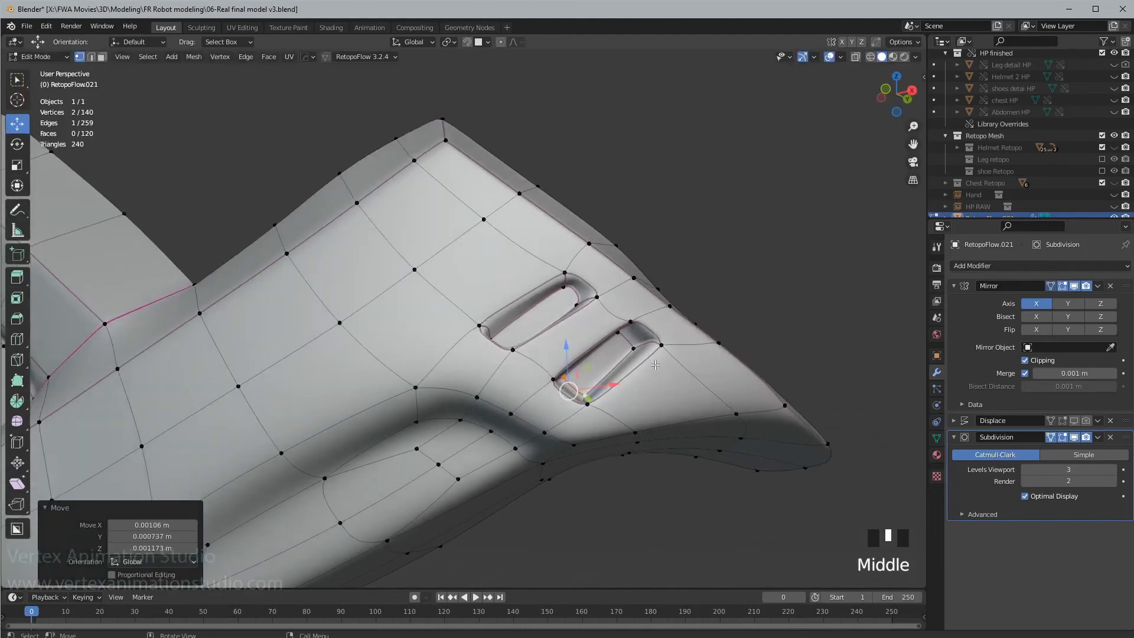
# - Move the two floor vertices at the first slot's lower end by about 0.0012 m in X and 0.0016 m in Z
pyautogui.moveTo(501, 332)
pyautogui.mouseDown(button='middle')
pyautogui.moveTo(485, 336)
pyautogui.moveTo(492, 382)
pyautogui.moveTo(518, 362)
pyautogui.moveTo(489, 347)
pyautogui.mouseUp(button='middle')
pyautogui.click(482, 336)
pyautogui.keyDown('shift'); pyautogui.click(497, 338); pyautogui.keyUp('shift')
pyautogui.press('g')
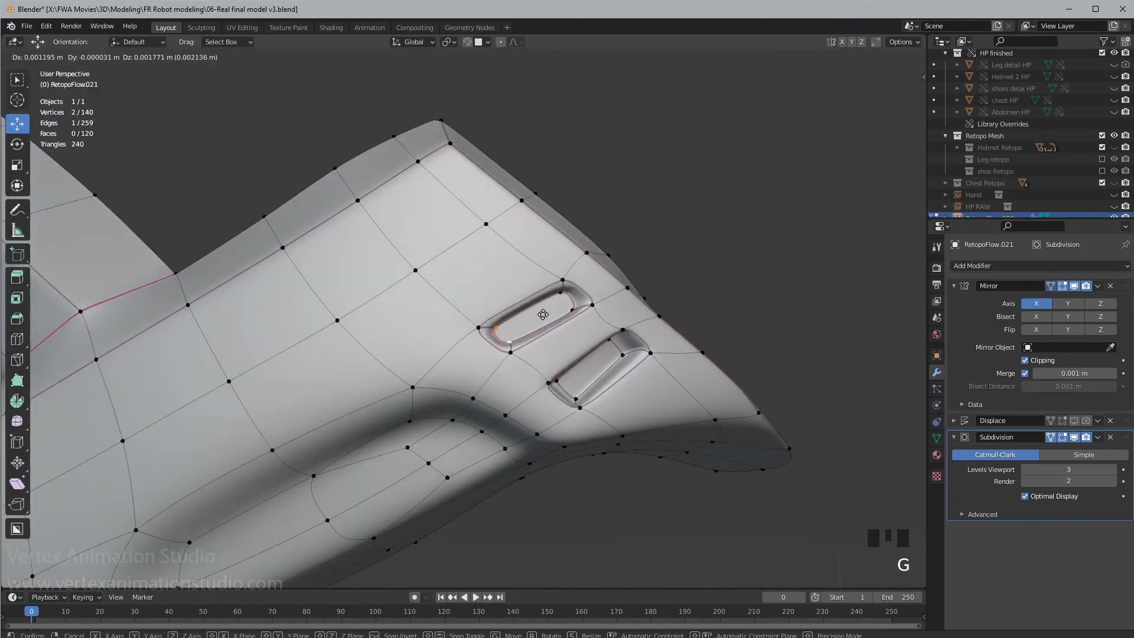
pyautogui.click(544, 316)
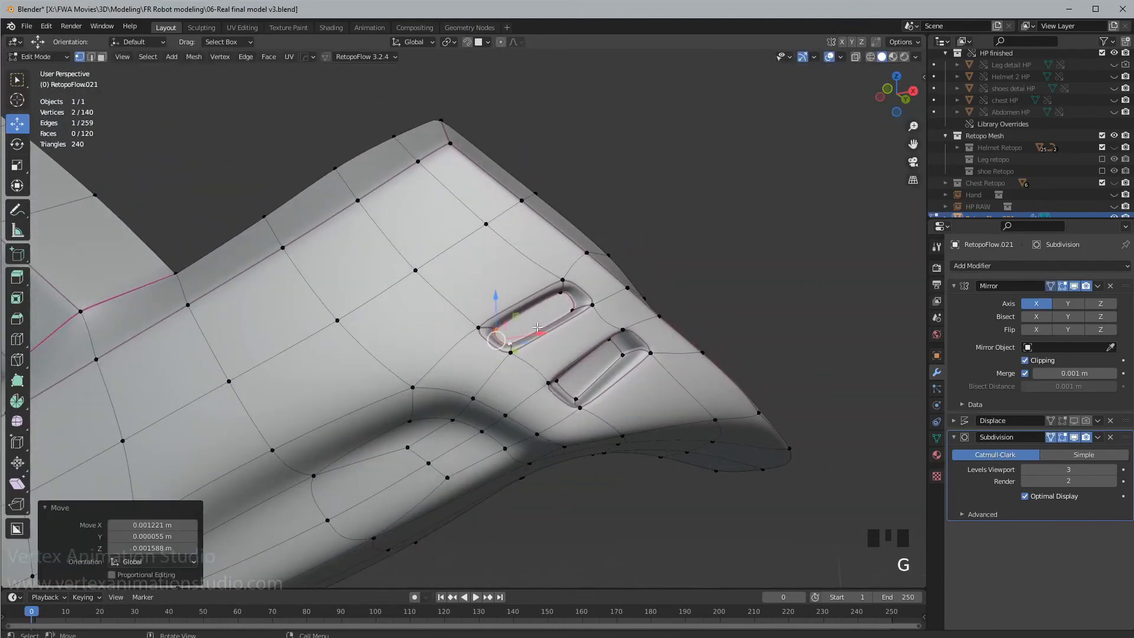
# - Select the edge path around the upper outer rim of the side recess and crease it by about 0.53
pyautogui.scroll(-2, 544, 316)
pyautogui.keyDown('shift'); pyautogui.moveTo(544, 316); pyautogui.dragTo(592, 344, button='middle'); pyautogui.keyUp('shift')
pyautogui.press('2')
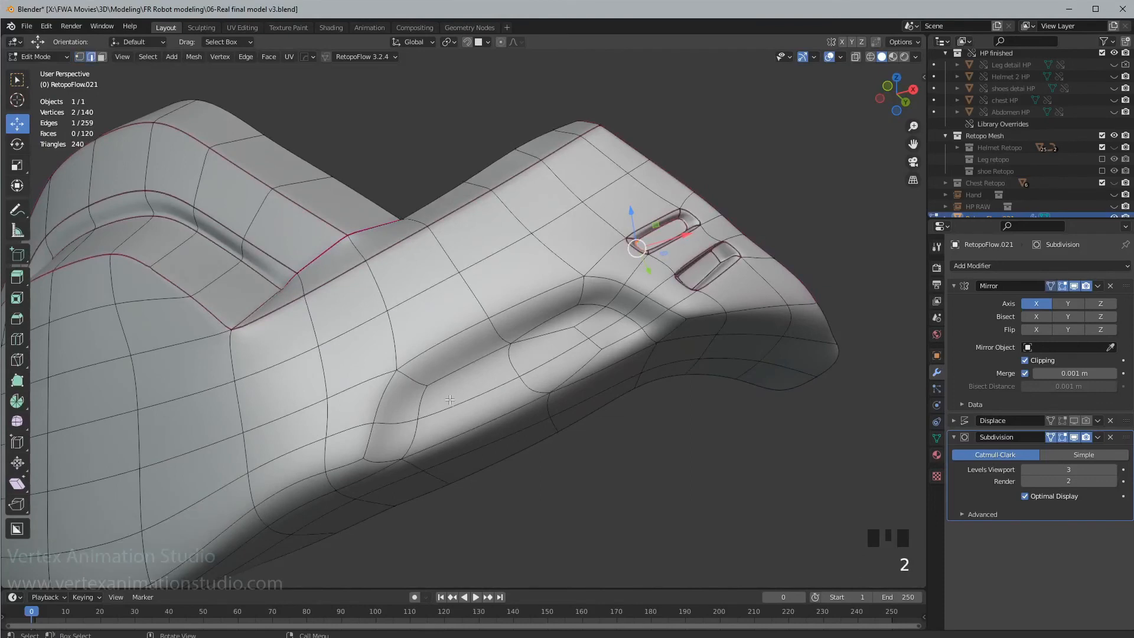
pyautogui.click(366, 444)
pyautogui.keyDown('ctrl'); pyautogui.click(563, 292); pyautogui.keyUp('ctrl')
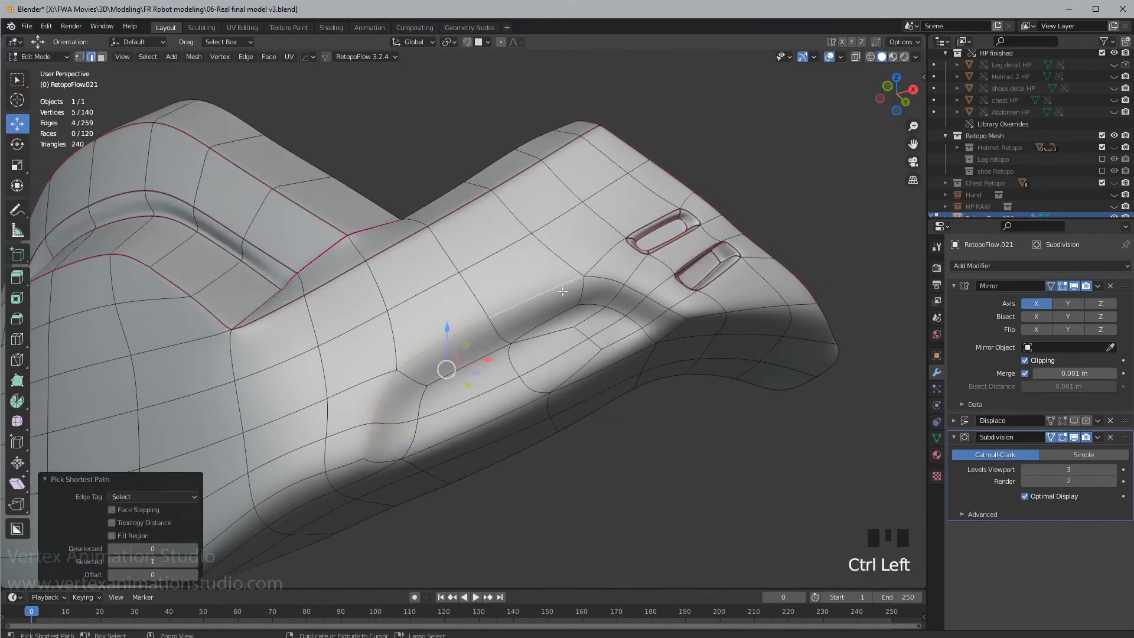
pyautogui.keyDown('ctrl'); pyautogui.click(676, 317); pyautogui.keyUp('ctrl')
pyautogui.moveTo(673, 319); pyautogui.dragTo(666, 322, button='middle')
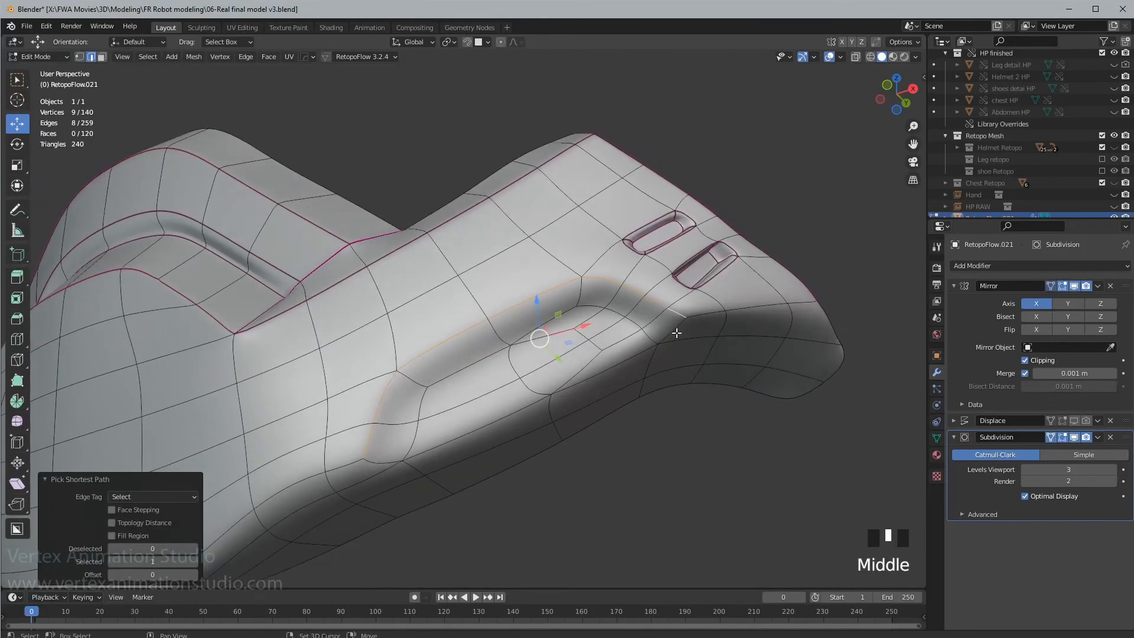
pyautogui.hotkey('shift', 'e')
pyautogui.click(590, 390)
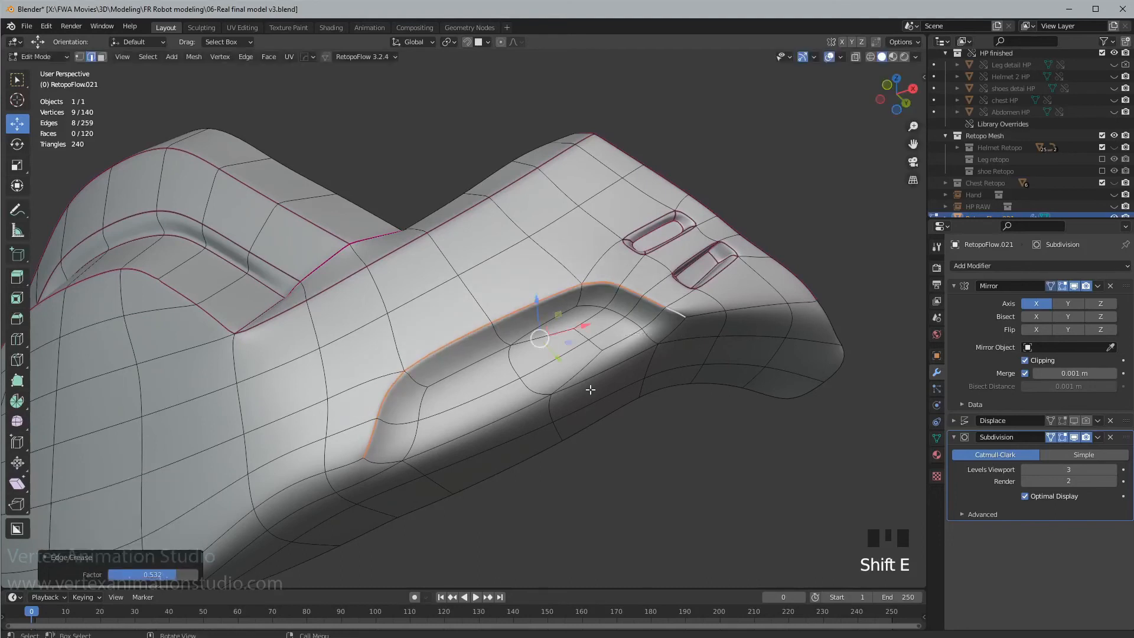
# - Select the edge outline around the side recess's floor, including its lower border, and crease it by about 0.41
pyautogui.click(407, 445)
pyautogui.keyDown('ctrl'); pyautogui.click(544, 326); pyautogui.keyUp('ctrl')
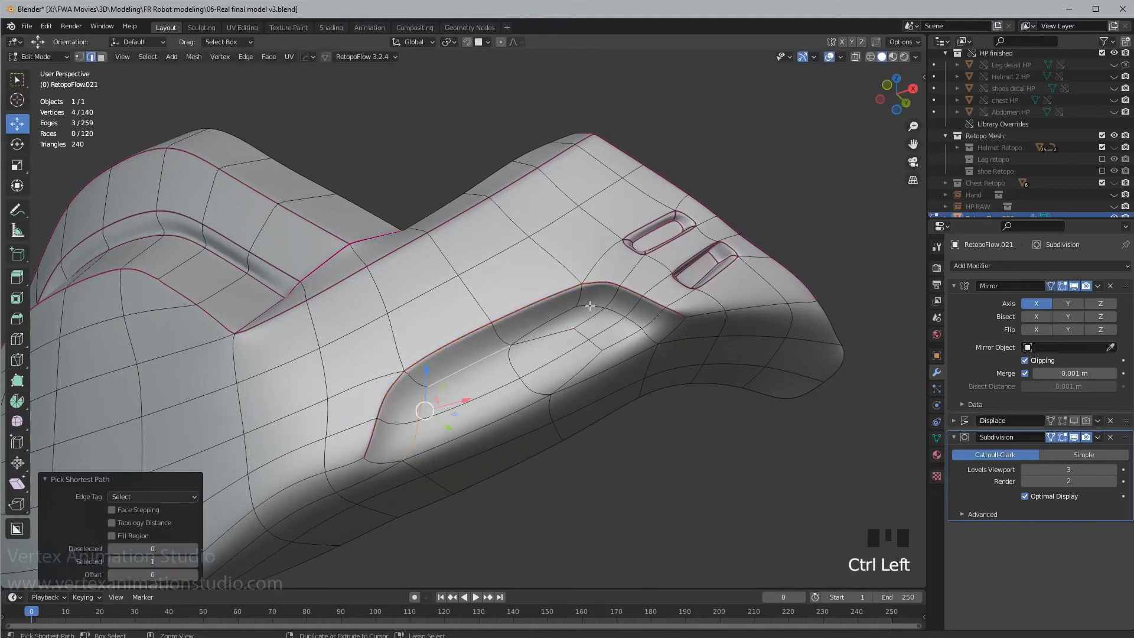
pyautogui.keyDown('ctrl'); pyautogui.click(590, 306); pyautogui.keyUp('ctrl')
pyautogui.keyDown('shift'); pyautogui.click(628, 358); pyautogui.keyUp('shift')
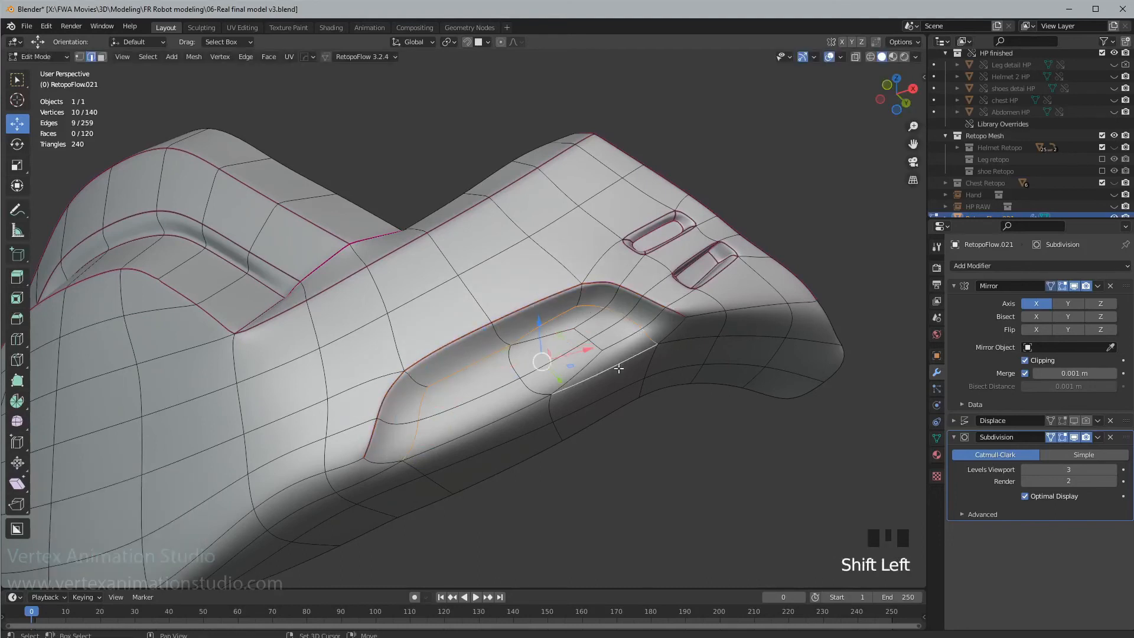
pyautogui.keyDown('ctrl'); pyautogui.click(443, 444); pyautogui.keyUp('ctrl')
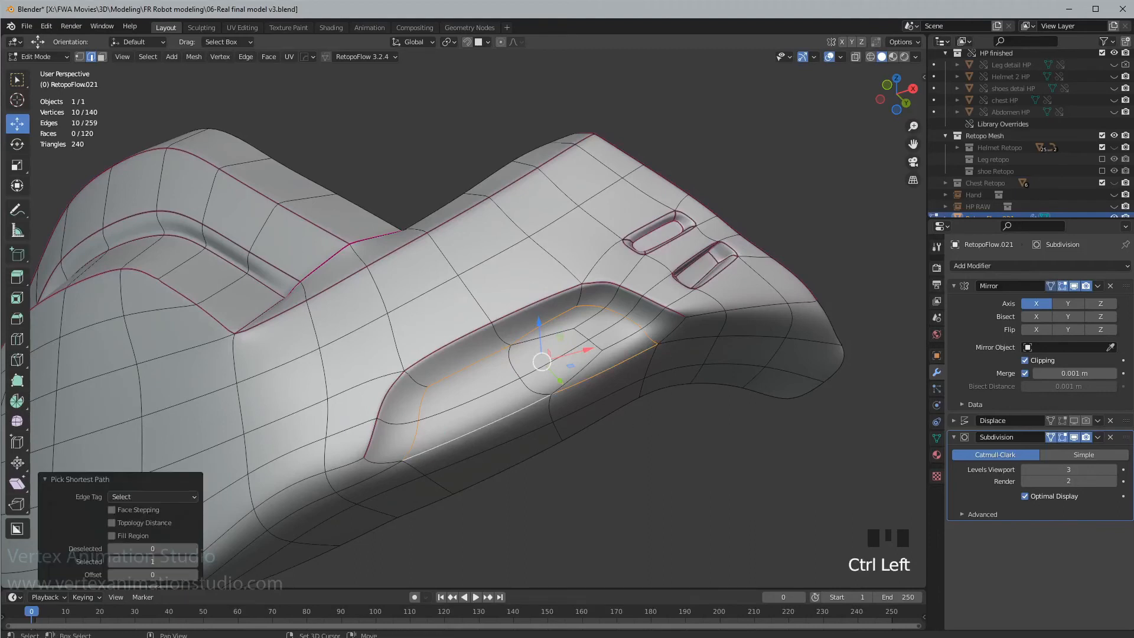
pyautogui.hotkey('shift', 'e')
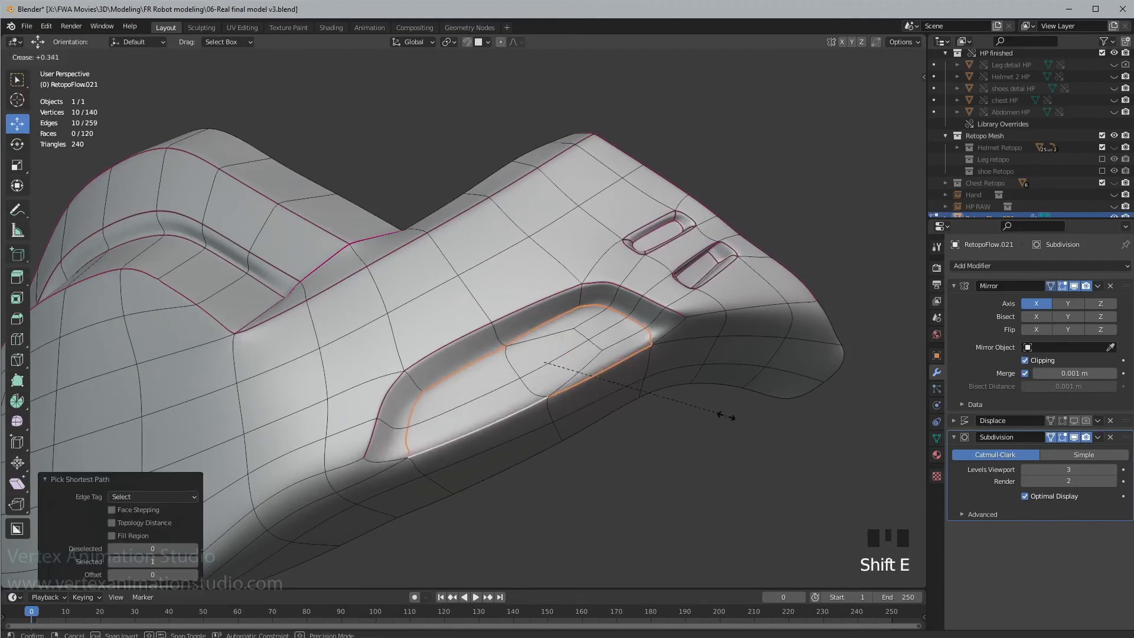
pyautogui.click(740, 412)
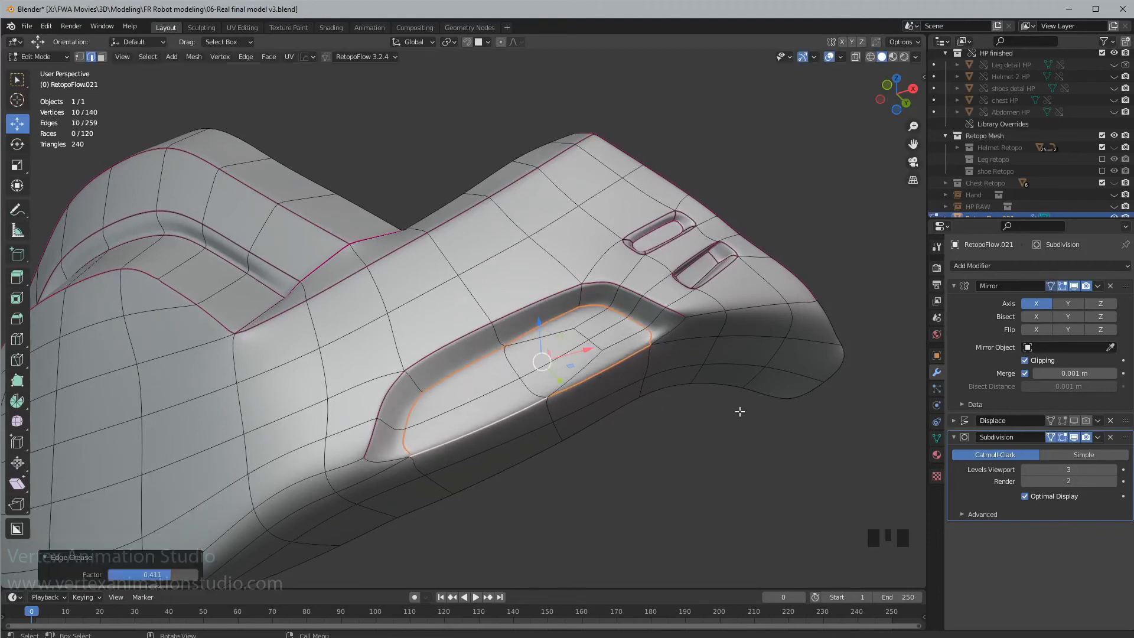
# - Crease the two short wall edges at the side recess's upper corners by about 0.6
pyautogui.click(590, 297)
pyautogui.keyDown('shift'); pyautogui.click(419, 386); pyautogui.keyUp('shift')
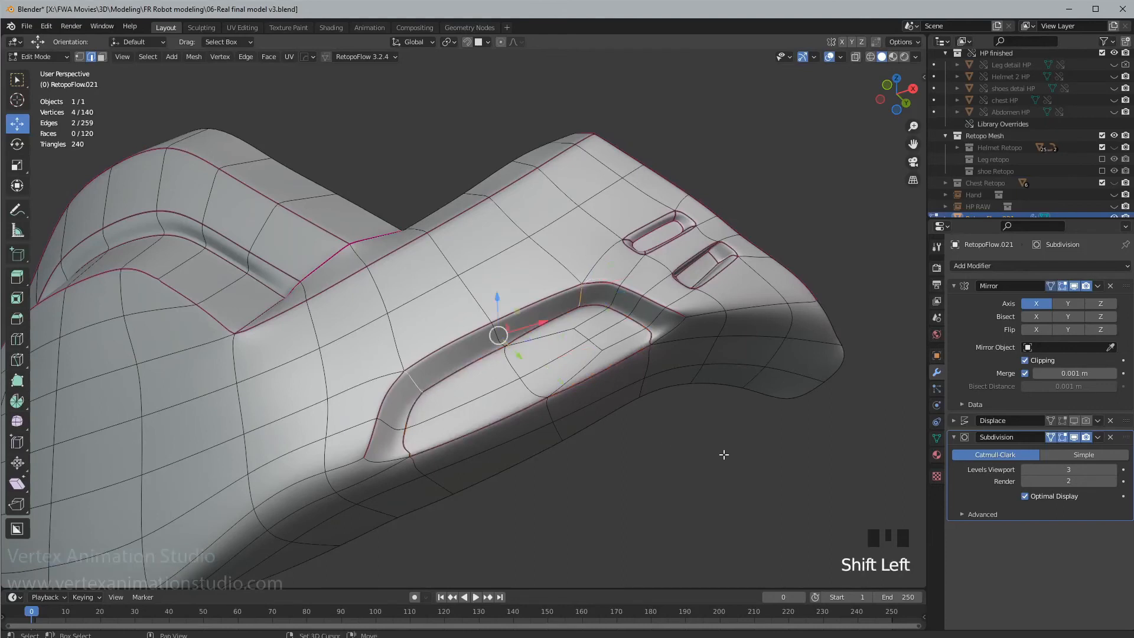
pyautogui.hotkey('shift', 'e')
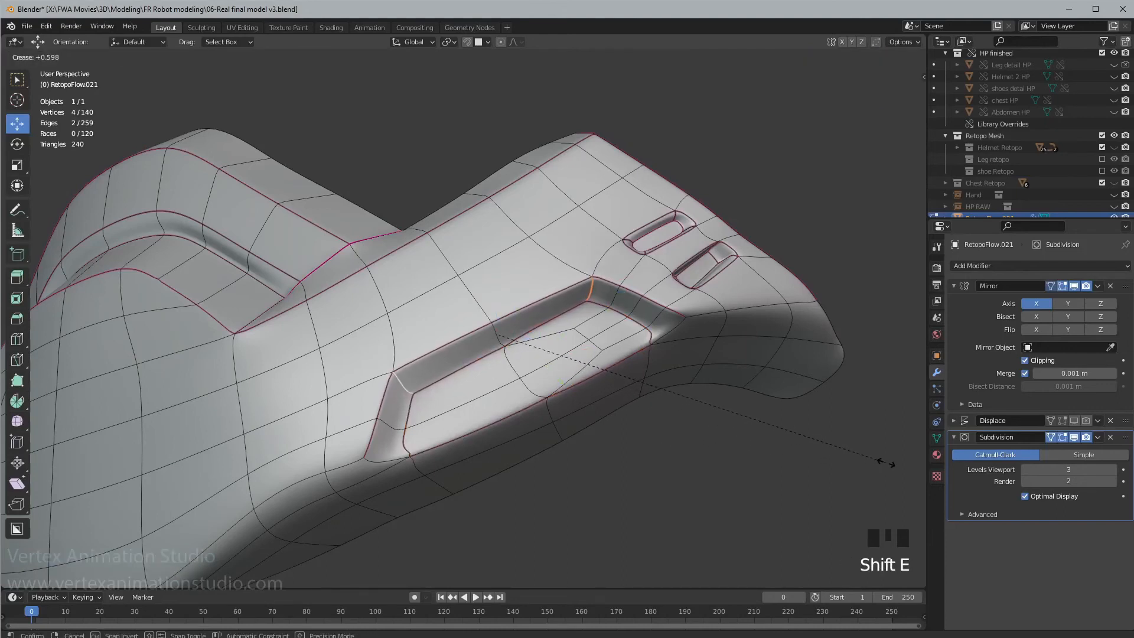
pyautogui.click(886, 463)
# - Crease the two short edges closing the side recess's wall at its lower-front and rear ends
pyautogui.click(680, 336)
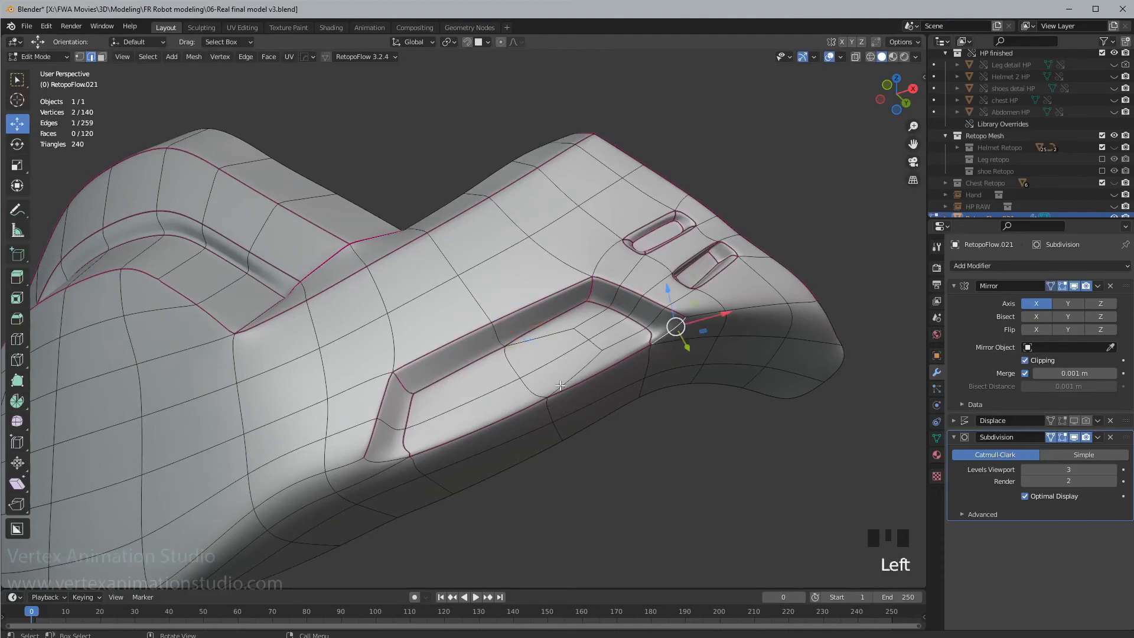
pyautogui.keyDown('shift'); pyautogui.click(384, 461); pyautogui.keyUp('shift')
pyautogui.hotkey('shift', 'e')
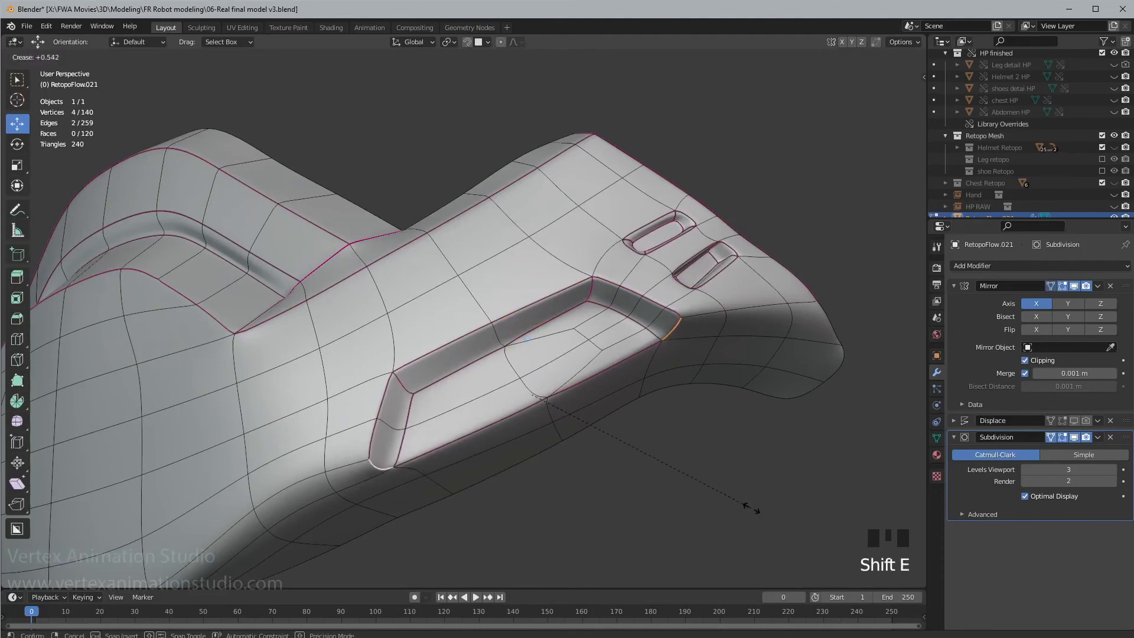
pyautogui.click(705, 501)
# - Select the edge path down the side and along the bottom of the rounded front panel and crease it by about 0.47
pyautogui.keyDown('shift'); pyautogui.moveTo(706, 501); pyautogui.dragTo(636, 398, button='middle'); pyautogui.keyUp('shift')
pyautogui.scroll(-2, 739, 362)
pyautogui.click(608, 269)
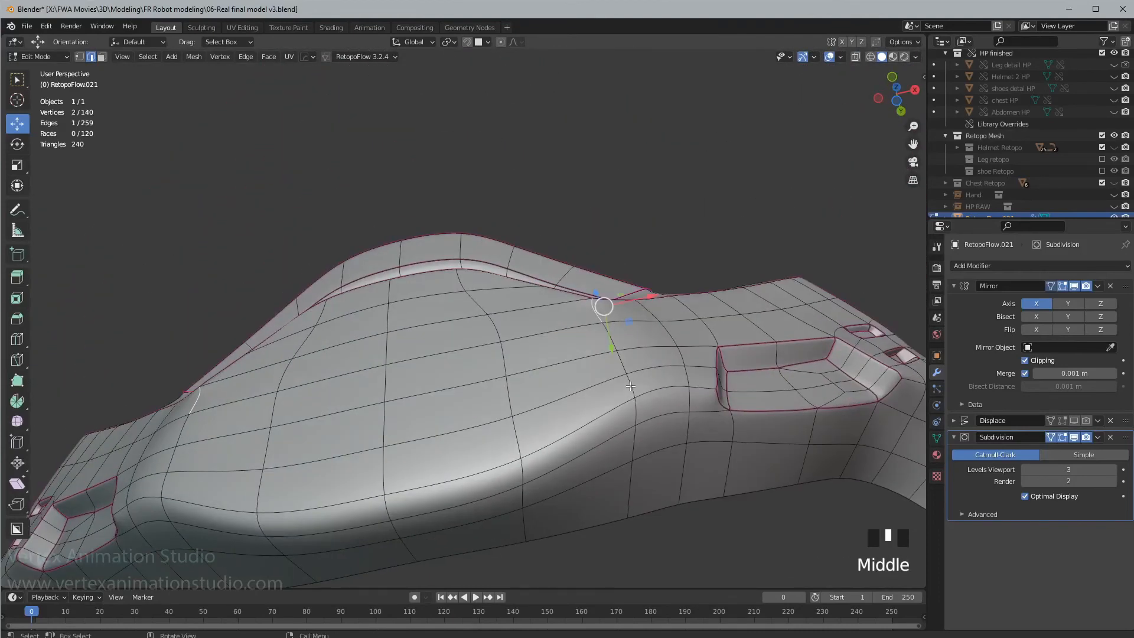
pyautogui.keyDown('ctrl'); pyautogui.click(633, 385); pyautogui.keyUp('ctrl')
pyautogui.keyDown('ctrl'); pyautogui.click(454, 481); pyautogui.keyUp('ctrl')
pyautogui.moveTo(454, 480); pyautogui.dragTo(751, 443, button='middle')
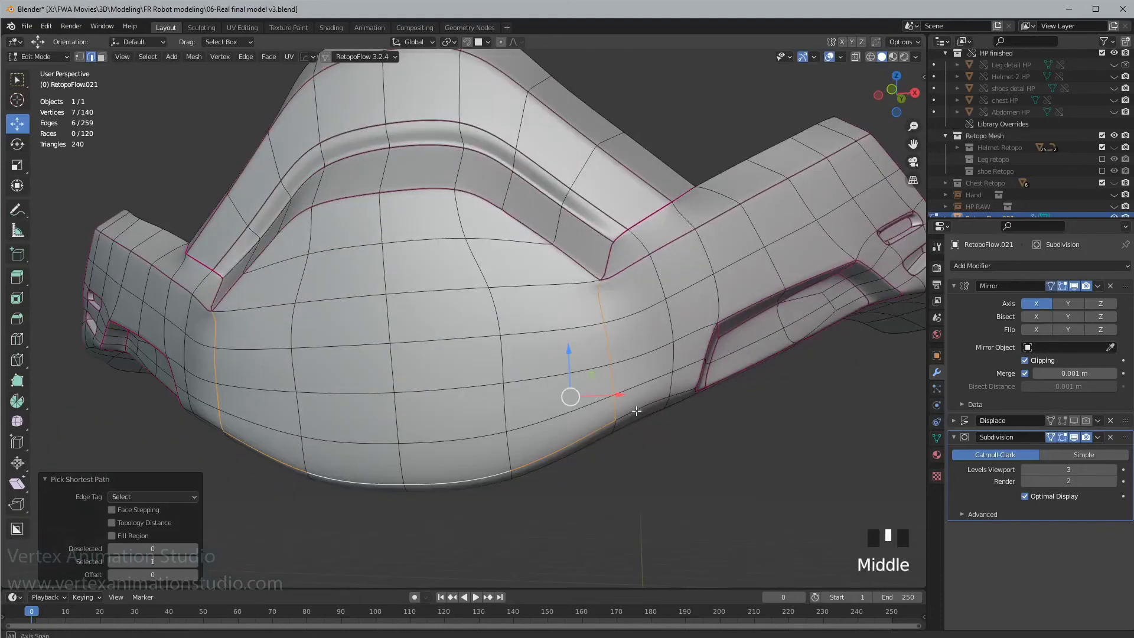
pyautogui.hotkey('shift', 'e')
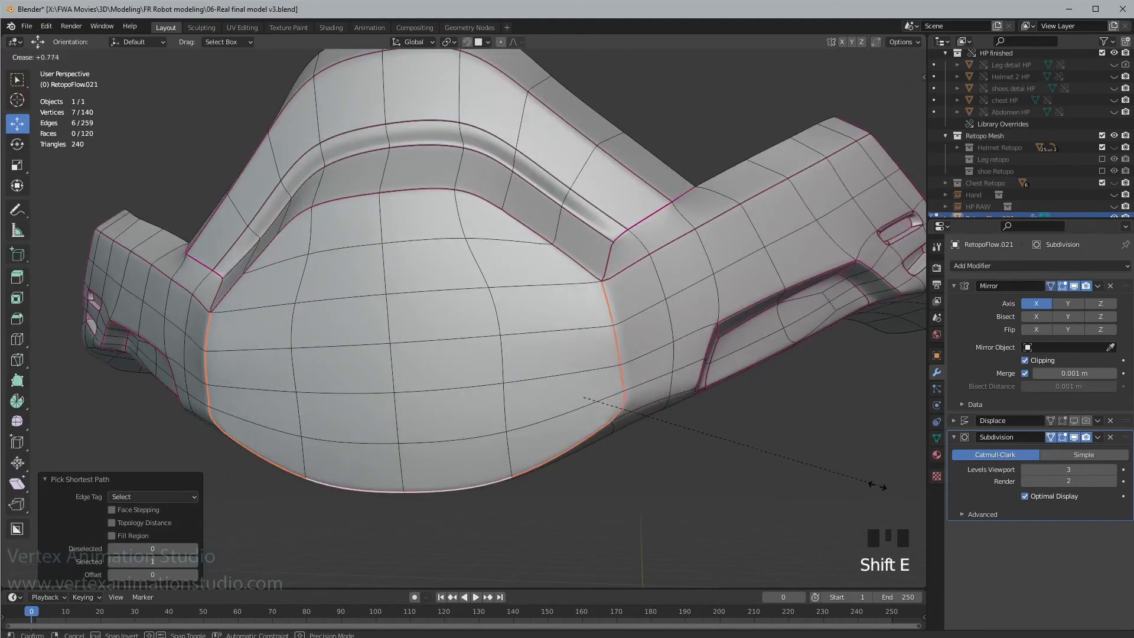
pyautogui.click(827, 475)
pyautogui.moveTo(827, 475); pyautogui.dragTo(719, 433, button='middle')
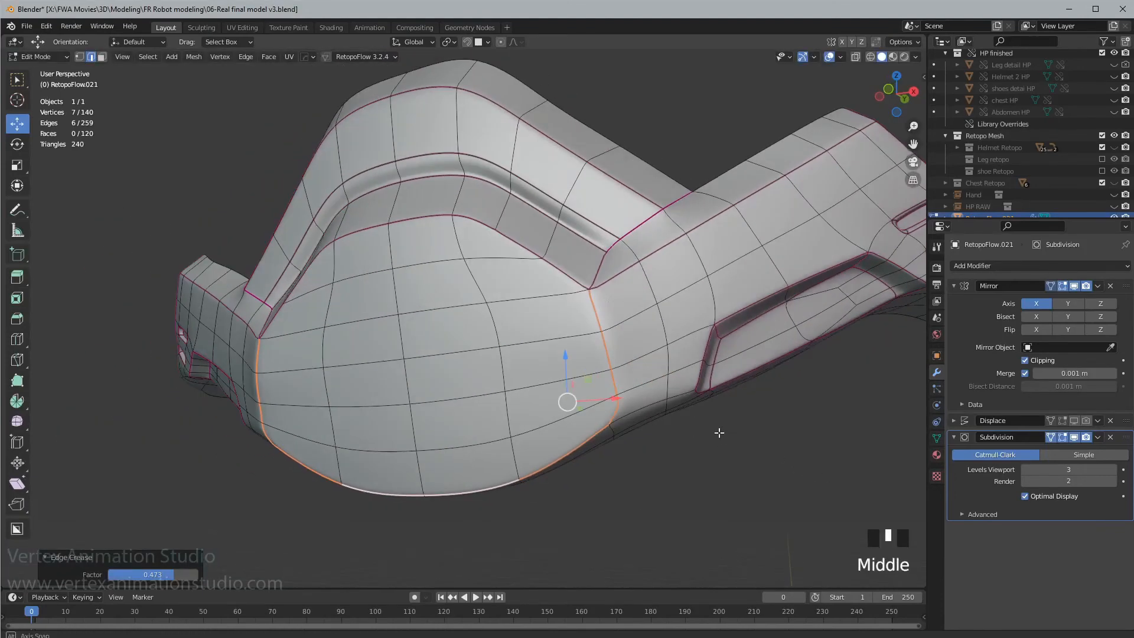
# - Select the adjacent edge path outside the front panel's side and underneath it, and crease it fully to 1.000
pyautogui.click(626, 277)
pyautogui.moveTo(627, 277); pyautogui.dragTo(700, 255, button='middle')
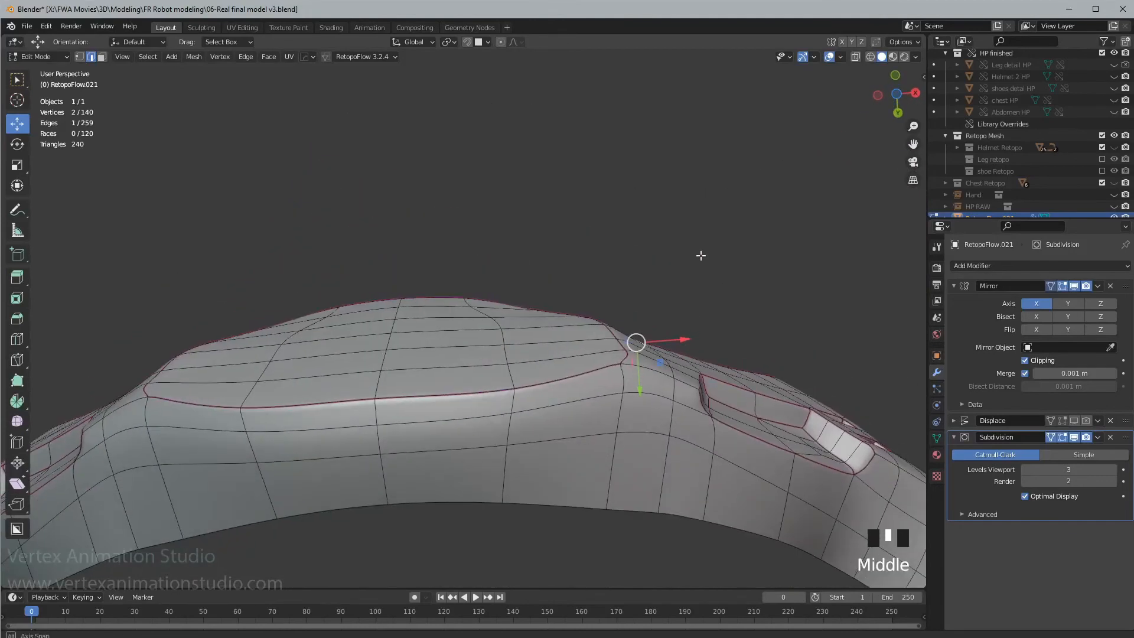
pyautogui.keyDown('ctrl'); pyautogui.click(648, 395); pyautogui.keyUp('ctrl')
pyautogui.keyDown('ctrl'); pyautogui.click(410, 424); pyautogui.keyUp('ctrl')
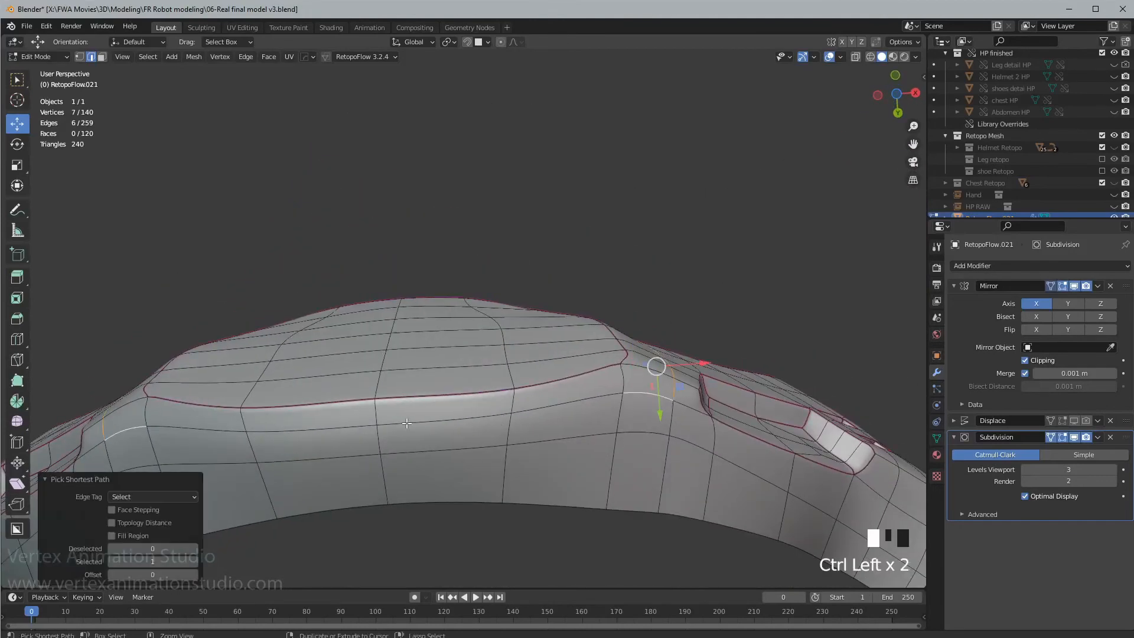
pyautogui.moveTo(410, 424); pyautogui.dragTo(704, 373, button='middle')
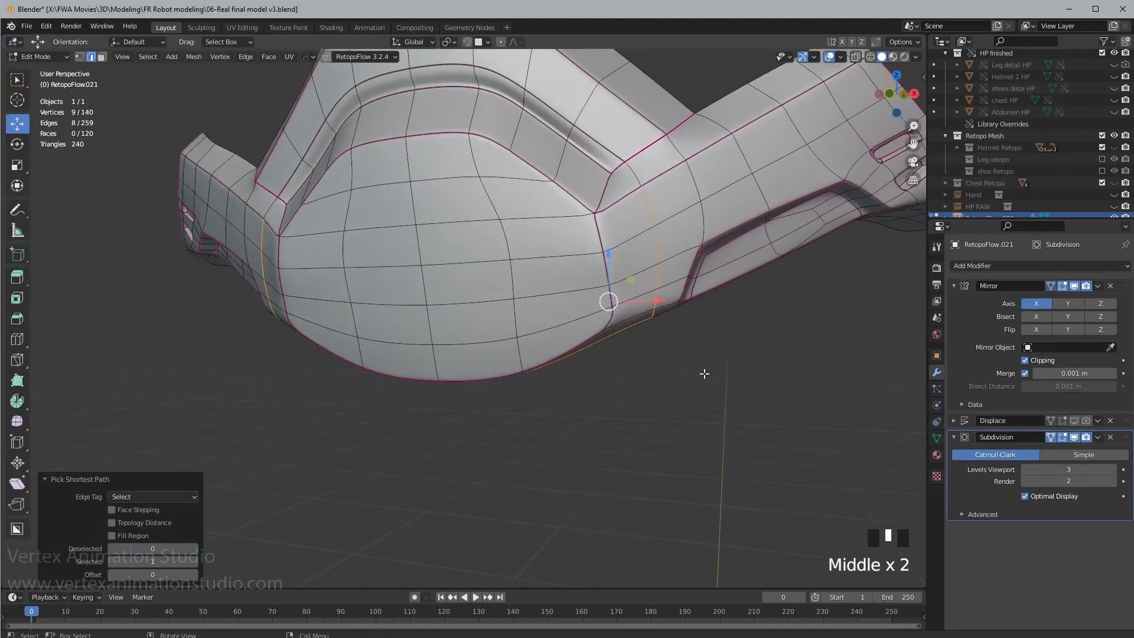
pyautogui.hotkey('shift', 'e')
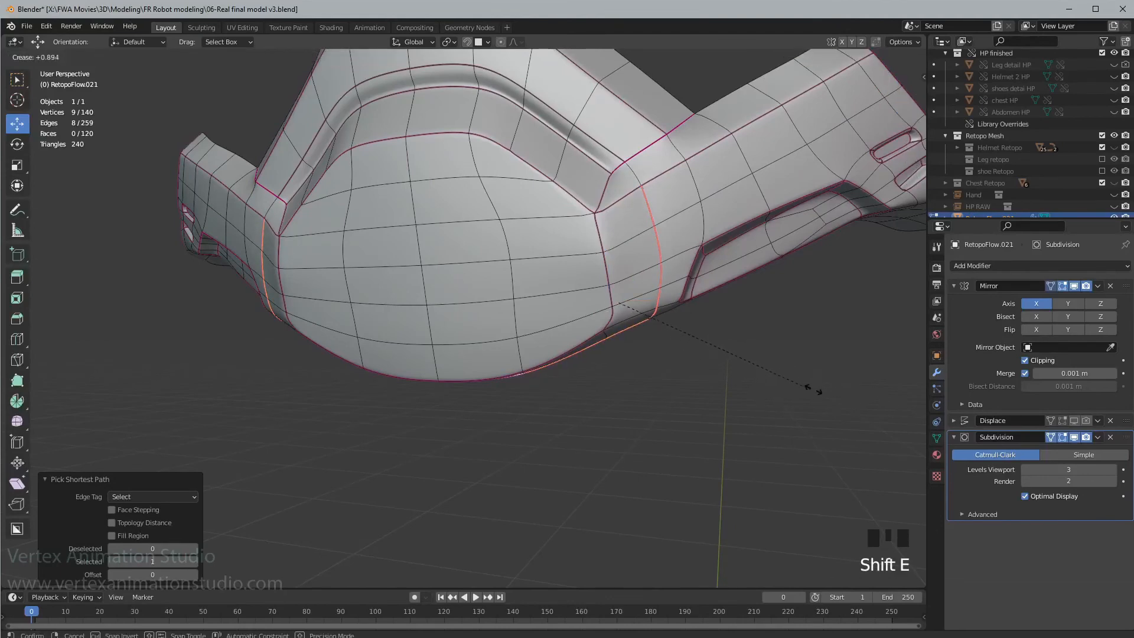
pyautogui.click(830, 389)
pyautogui.keyDown('shift'); pyautogui.moveTo(830, 389); pyautogui.dragTo(704, 431, button='middle'); pyautogui.keyUp('shift')
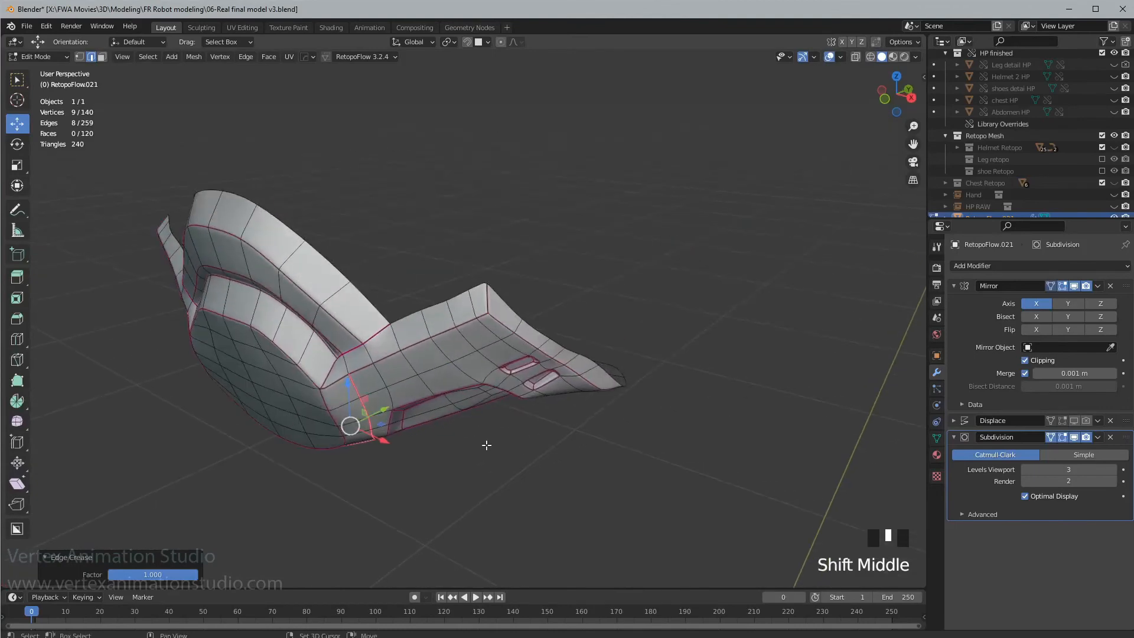
# - Nudge three back-edge vertices above the slots, moving the last by about -0.0005, -0.0013 and 0.0010 m in X, Y and Z
pyautogui.scroll(4, 534, 383)
pyautogui.moveTo(534, 383); pyautogui.dragTo(717, 352, button='middle')
pyautogui.press('1')
pyautogui.click(730, 400)
pyautogui.press('g')
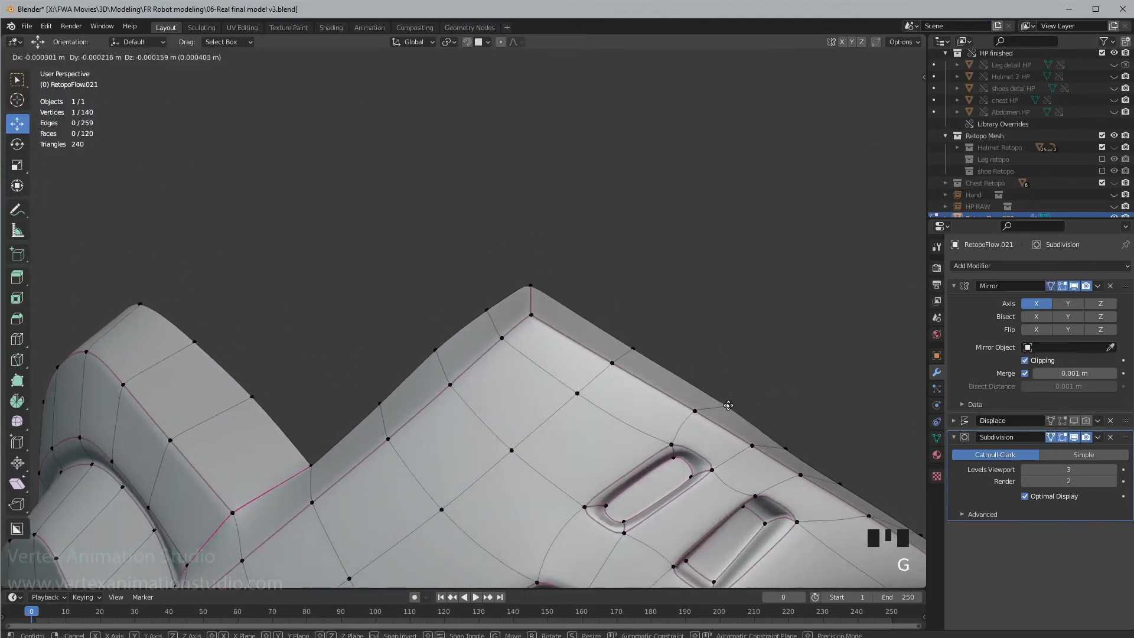
pyautogui.click(719, 408)
pyautogui.click(630, 348)
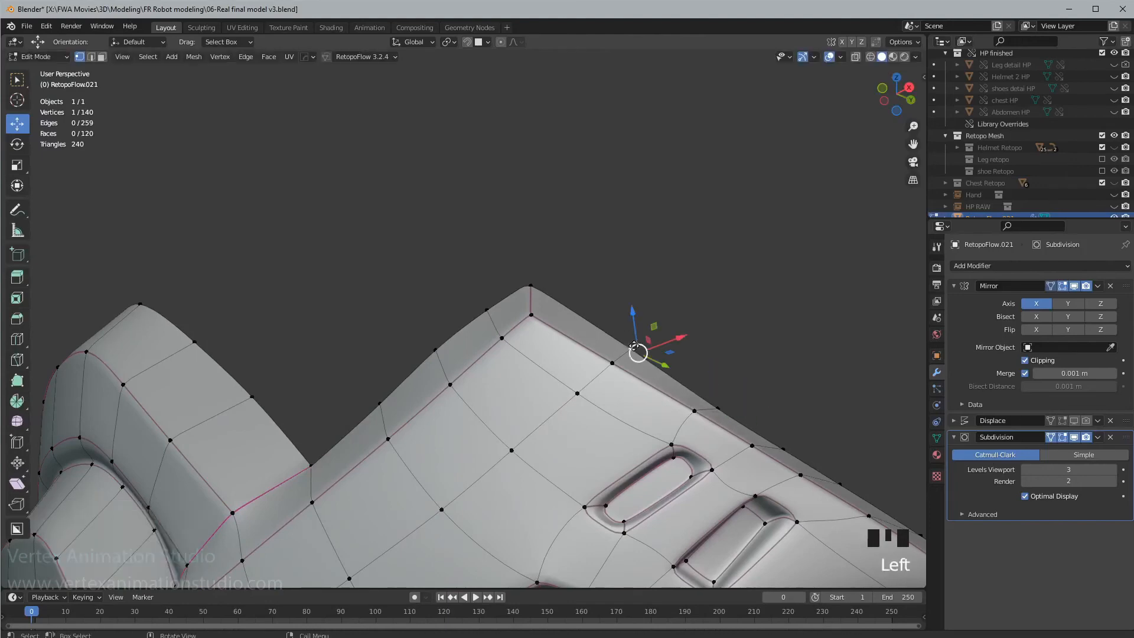
pyautogui.press('g')
pyautogui.click(630, 350)
pyautogui.click(840, 484)
pyautogui.press('g')
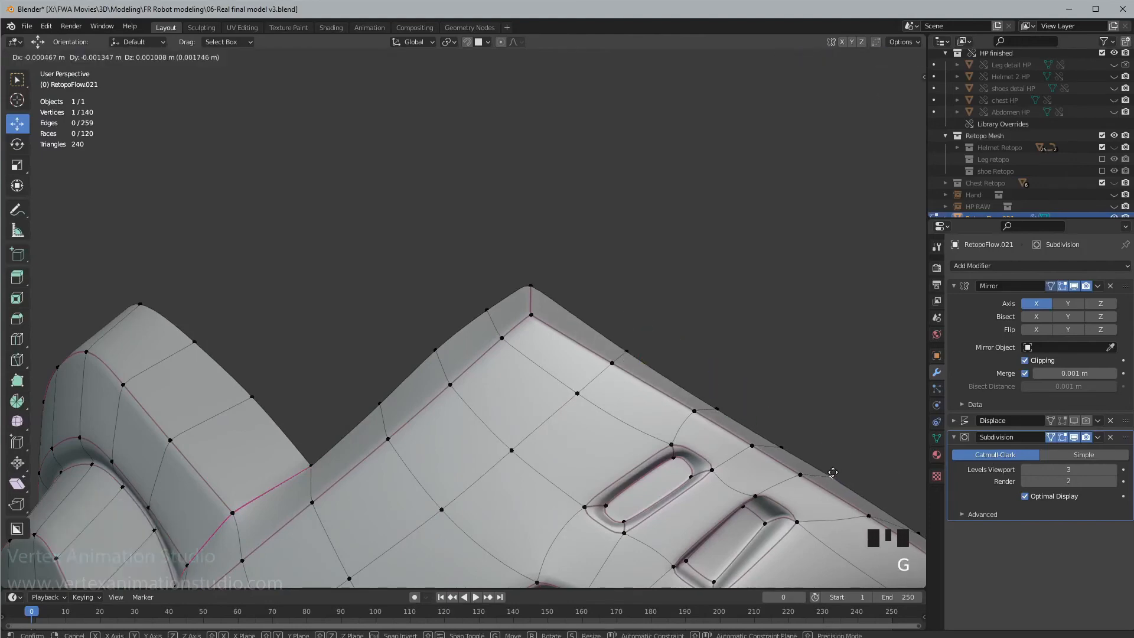
pyautogui.click(824, 469)
# - Select the edge path from the side recess's rear corner to the wing's outer edge and crease it by about 0.63
pyautogui.keyDown('shift'); pyautogui.moveTo(823, 468); pyautogui.dragTo(698, 362, button='middle'); pyautogui.keyUp('shift')
pyautogui.scroll(-2, 768, 338)
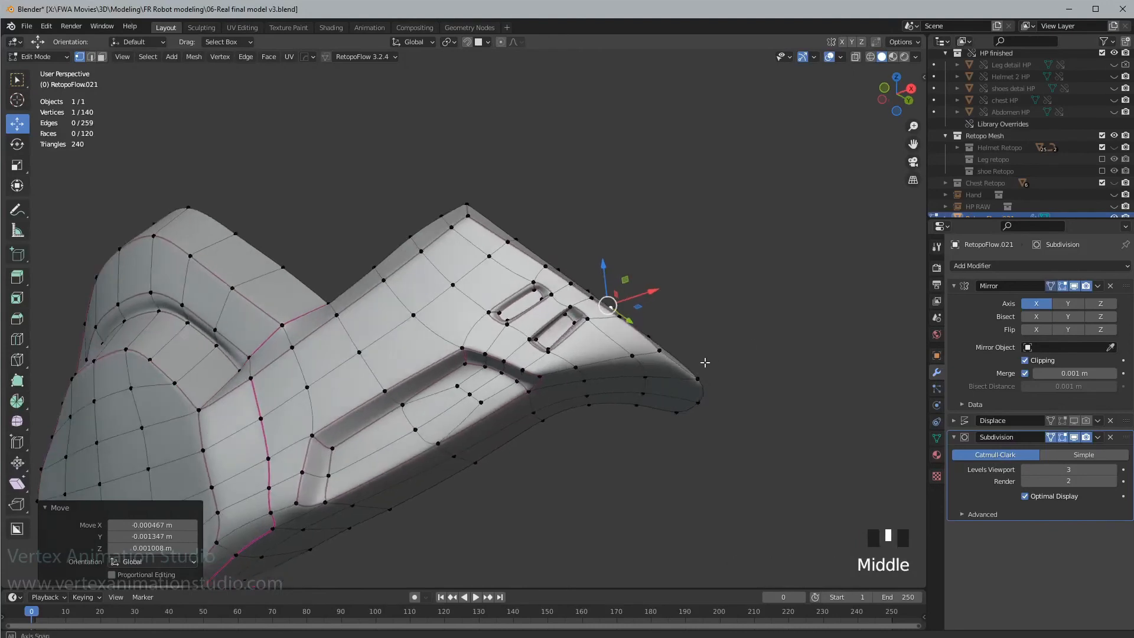
pyautogui.scroll(1, 697, 367)
pyautogui.press('2')
pyautogui.click(582, 382)
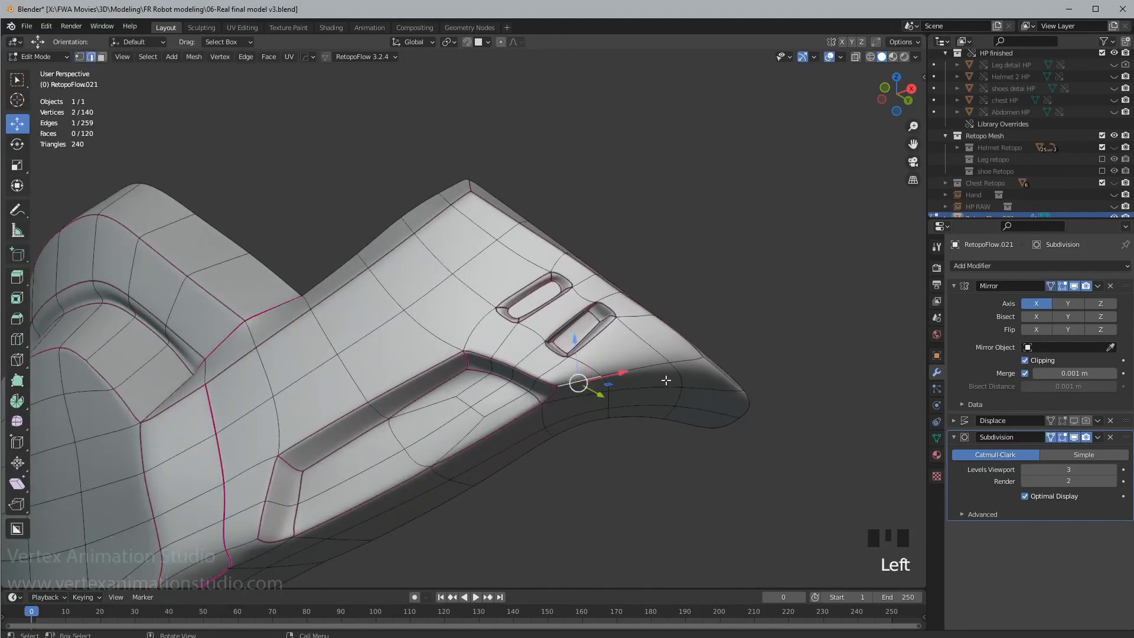
pyautogui.moveTo(582, 381); pyautogui.dragTo(689, 360, button='middle')
pyautogui.keyDown('ctrl'); pyautogui.click(692, 358); pyautogui.keyUp('ctrl')
pyautogui.moveTo(754, 373); pyautogui.dragTo(752, 371, button='middle')
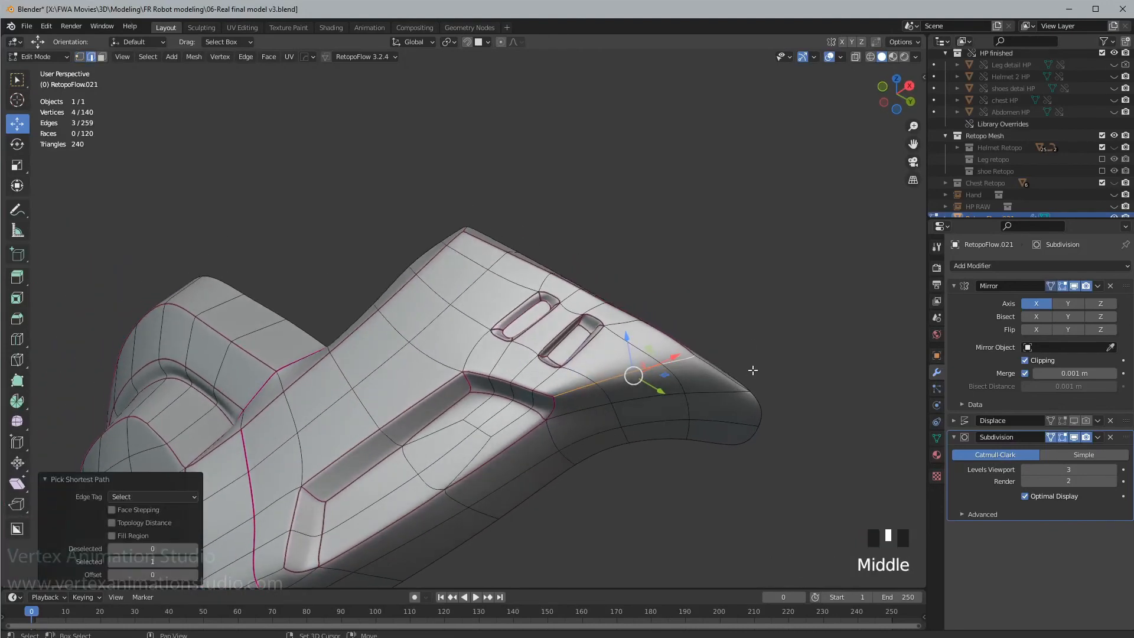
pyautogui.hotkey('shift', 'e')
pyautogui.click(824, 365)
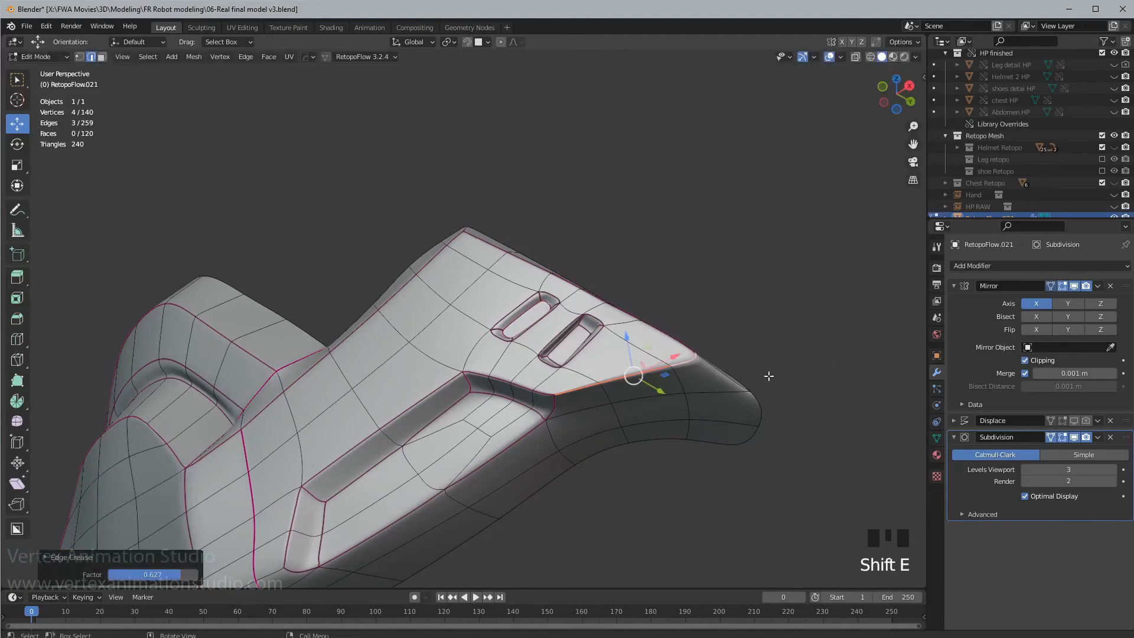
# - Inspect the smoothed armor in Object Mode, isolating it in local view and toggling the Helmet Retopo collection's visibility on and off
pyautogui.moveTo(749, 381); pyautogui.dragTo(777, 410, button='middle')
pyautogui.press('Tab')
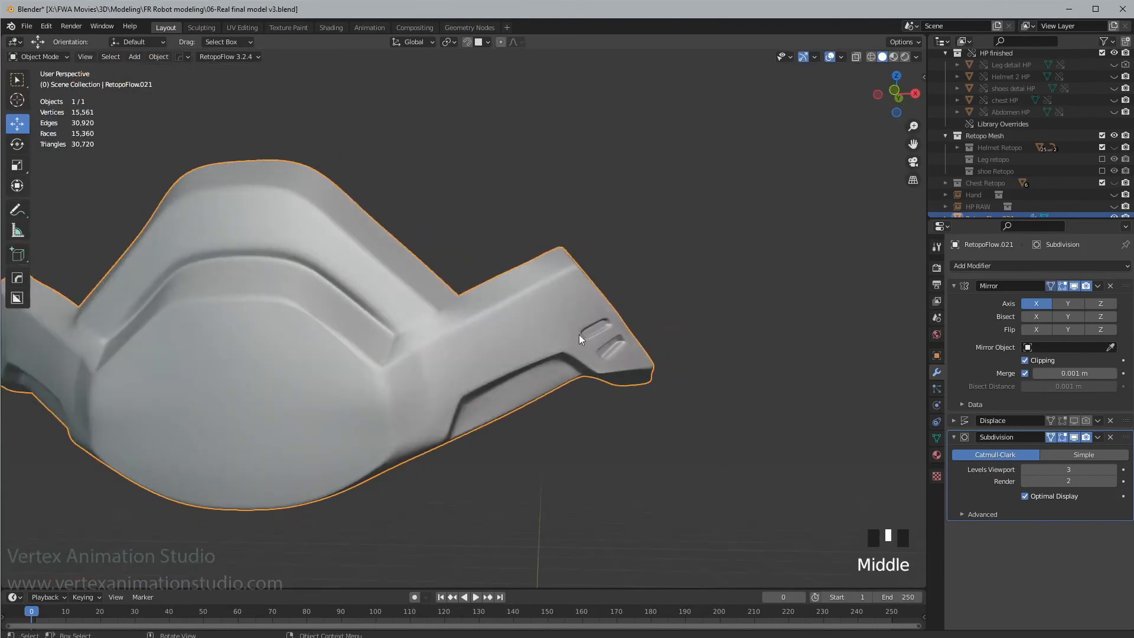
pyautogui.scroll(-2, 579, 335)
pyautogui.moveTo(529, 343); pyautogui.dragTo(622, 374, button='middle')
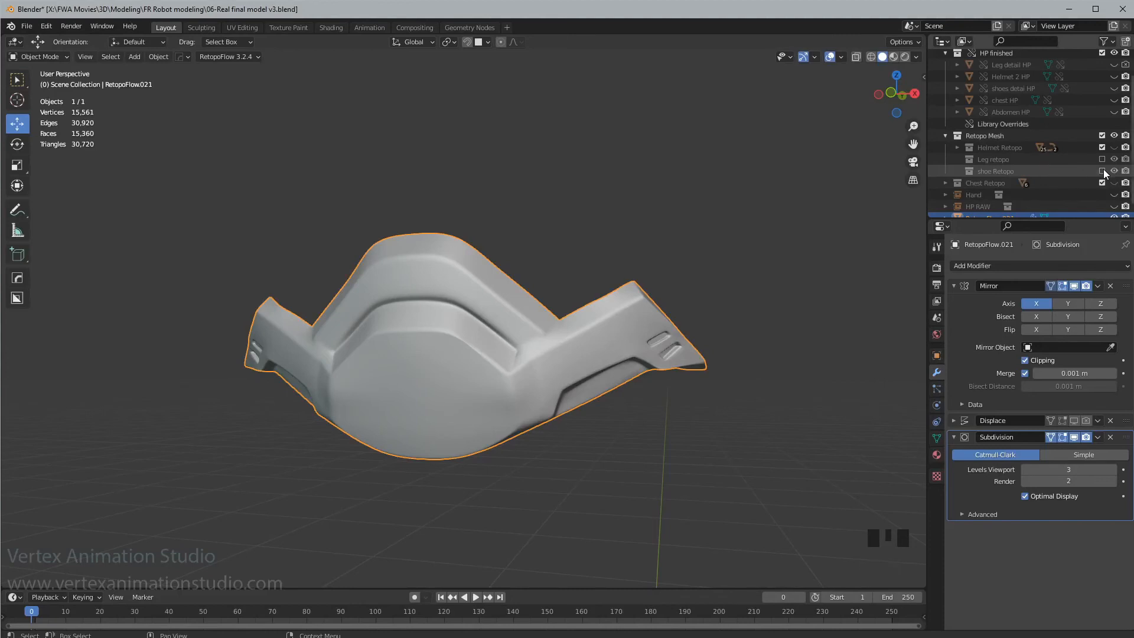
pyautogui.click(1114, 148)
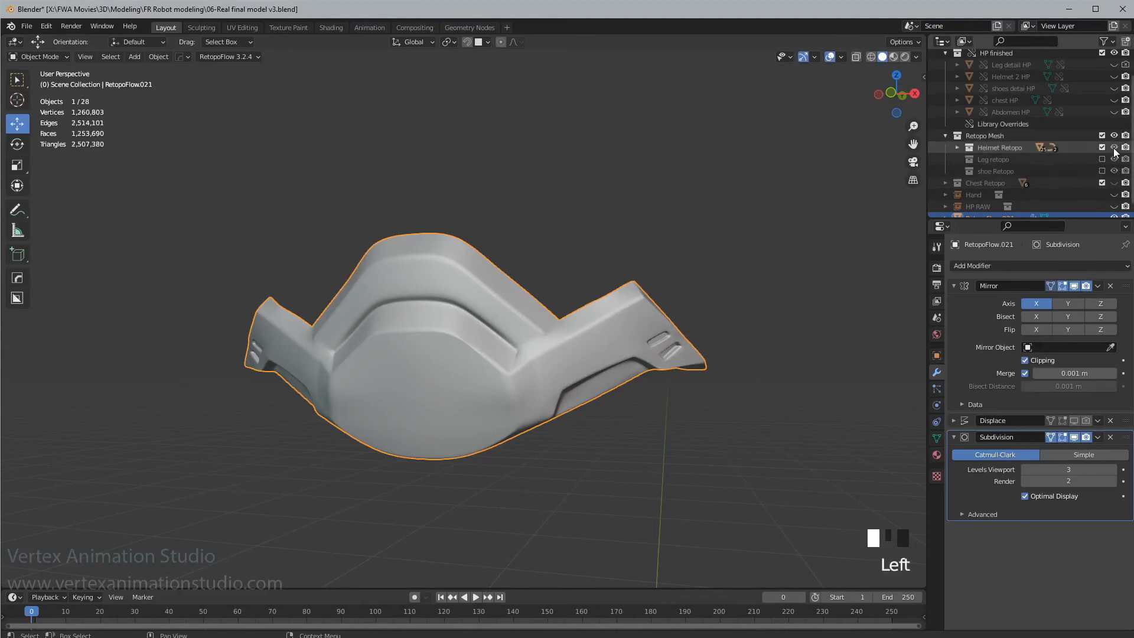
pyautogui.press('/')
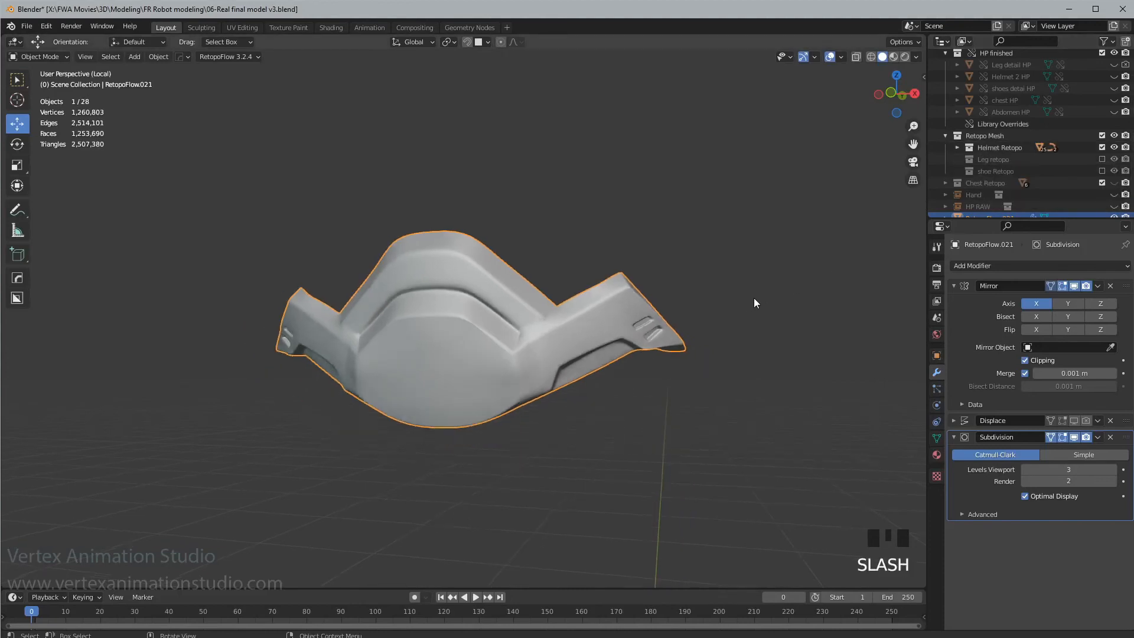
pyautogui.moveTo(752, 297); pyautogui.dragTo(774, 290, button='middle')
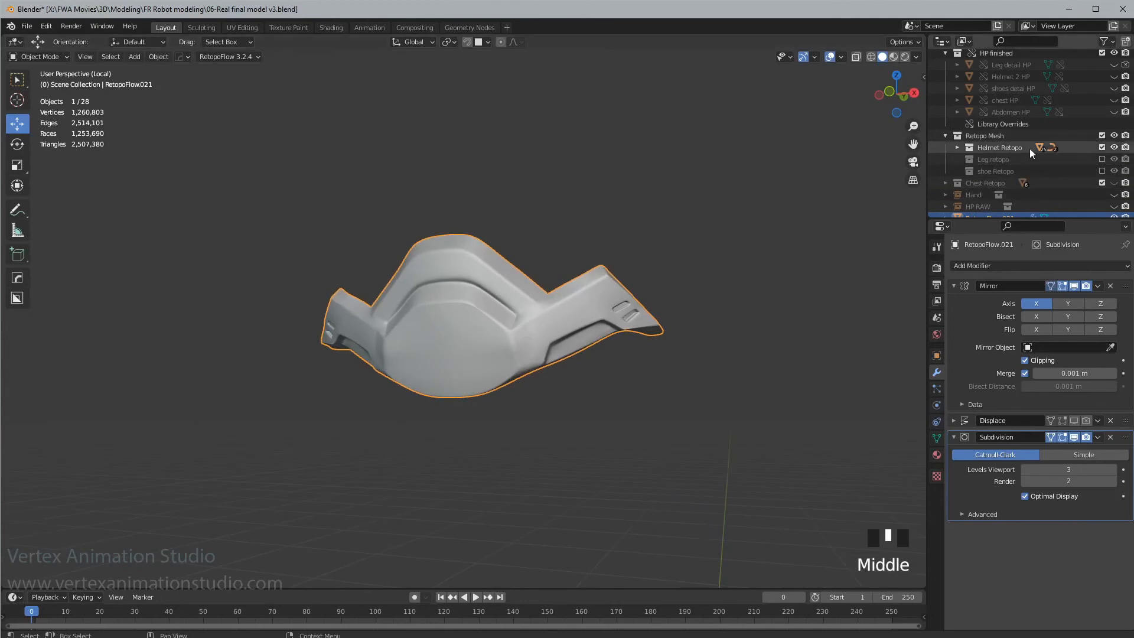
pyautogui.click(1115, 147)
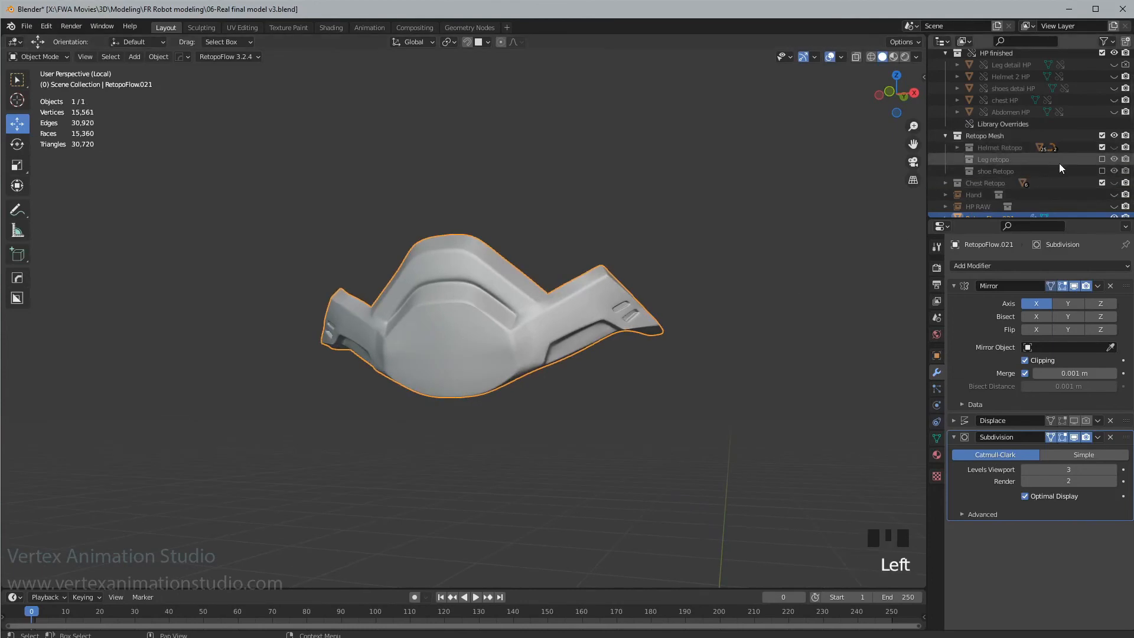
# - Show the Chest Retopo collection and leave local view to compare the abdomen armor with the chest armor above it
pyautogui.scroll(-1, 1028, 189)
pyautogui.click(1114, 171)
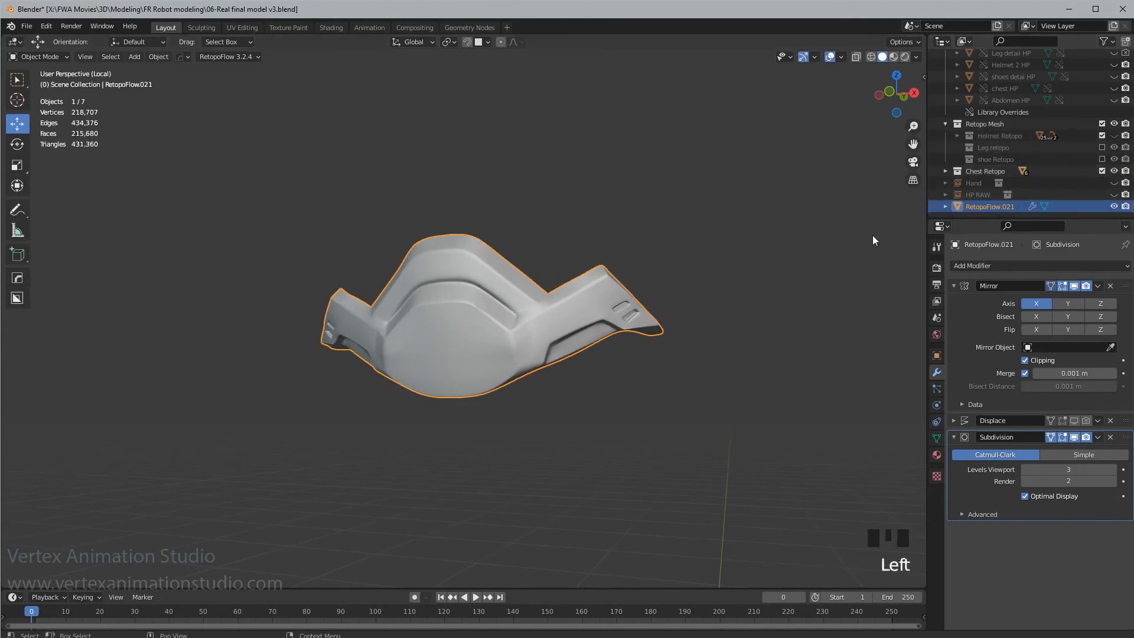
pyautogui.moveTo(847, 265); pyautogui.dragTo(746, 313, button='middle')
pyautogui.press('/')
pyautogui.scroll(3, 703, 316)
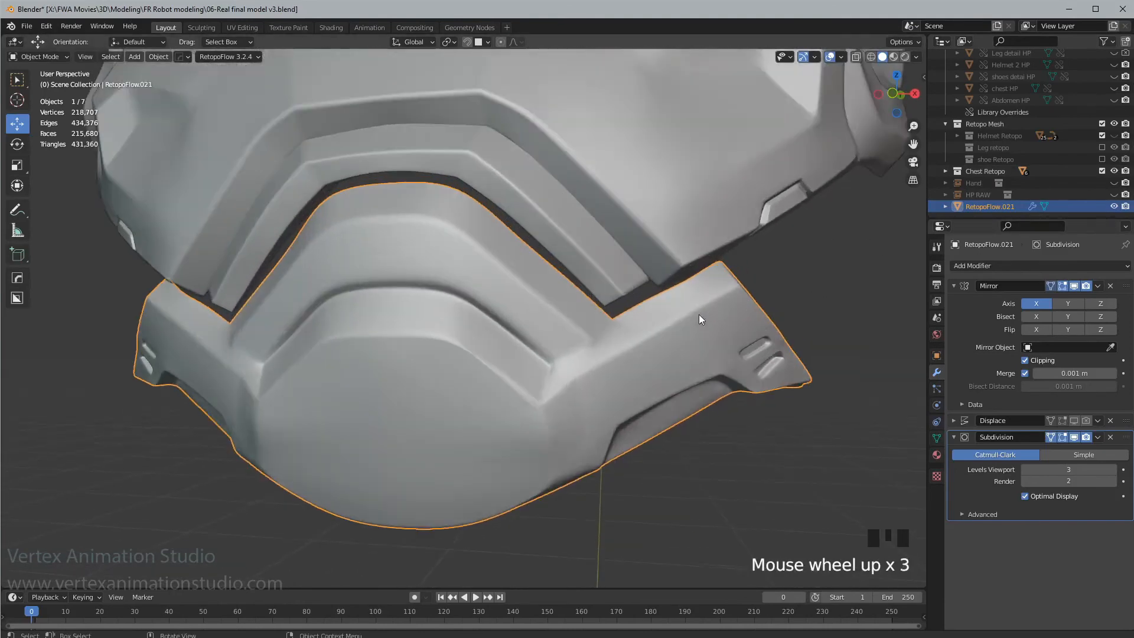
pyautogui.click(597, 328)
pyautogui.moveTo(597, 328)
pyautogui.mouseDown(button='middle')
pyautogui.moveTo(613, 329)
pyautogui.moveTo(592, 317)
pyautogui.moveTo(586, 334)
pyautogui.mouseUp(button='middle')
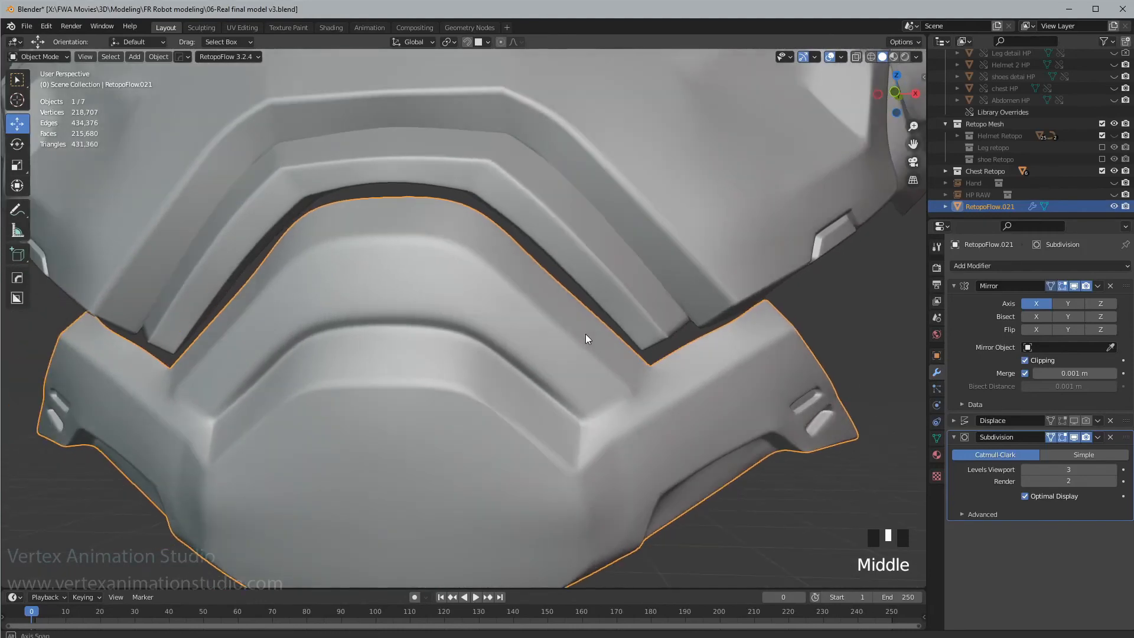
# - Crease the vertical edge path beside the abdomen armor's centerline from the upper rim to the front panel, excluding the edges below
pyautogui.press('Tab')
pyautogui.moveTo(518, 290); pyautogui.dragTo(523, 283, button='middle')
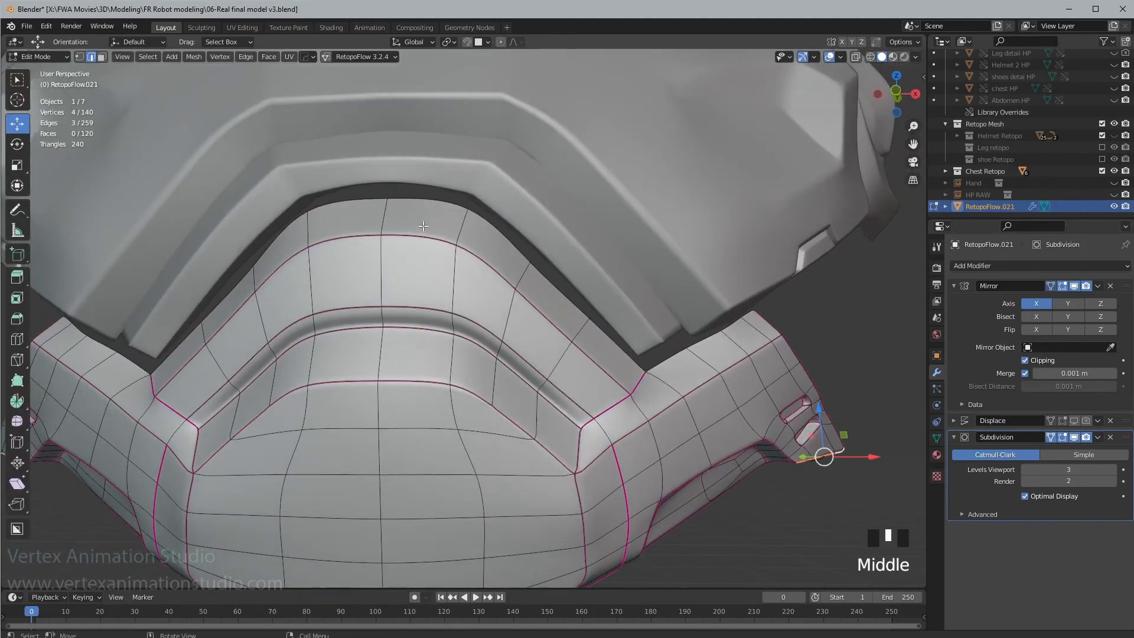
pyautogui.keyDown('alt'); pyautogui.click(462, 224); pyautogui.keyUp('alt')
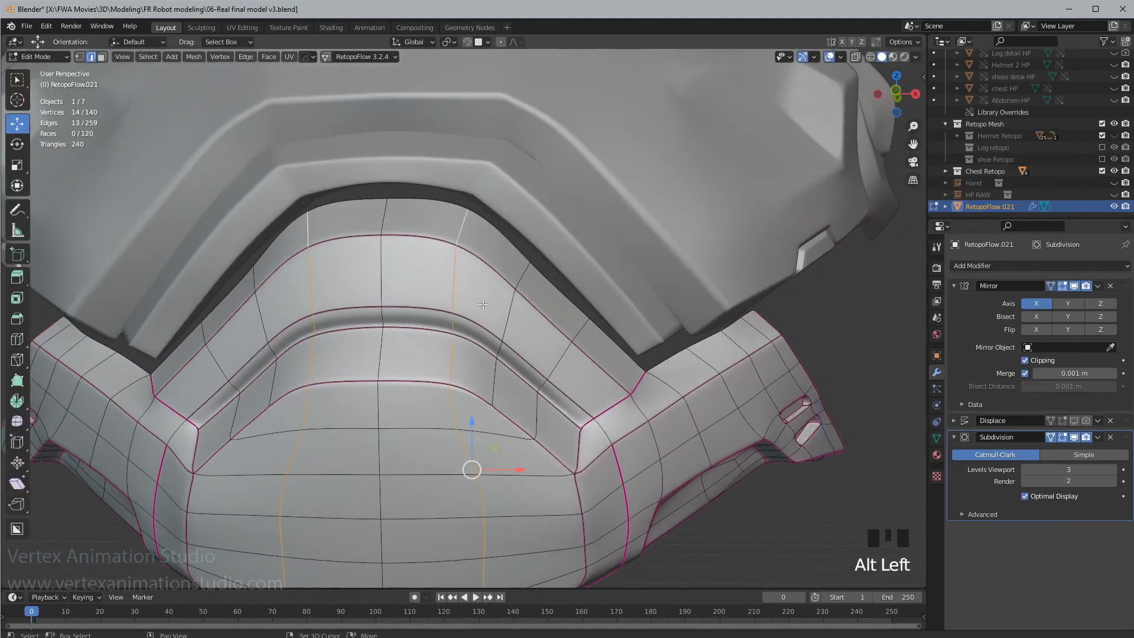
pyautogui.keyDown('shift'); pyautogui.moveTo(483, 305); pyautogui.dragTo(530, 197, button='middle'); pyautogui.keyUp('shift')
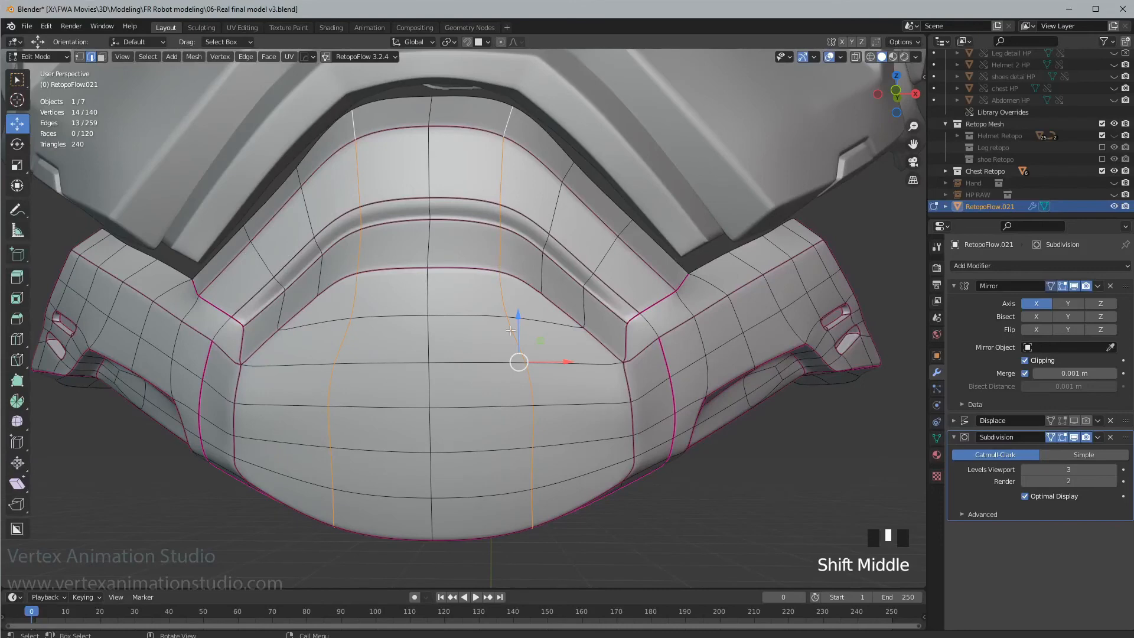
pyautogui.press('c')
pyautogui.moveTo(507, 301)
pyautogui.mouseDown(button='middle')
pyautogui.moveTo(541, 513)
pyautogui.moveTo(557, 508)
pyautogui.moveTo(552, 539)
pyautogui.mouseUp(button='middle')
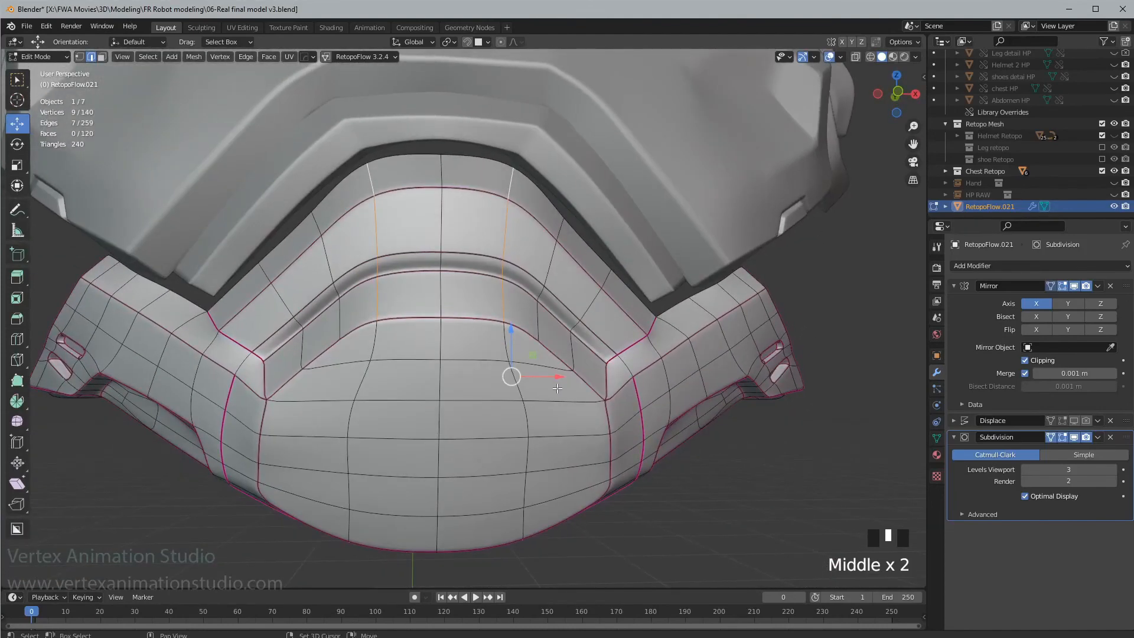
pyautogui.hotkey('shift', 'e')
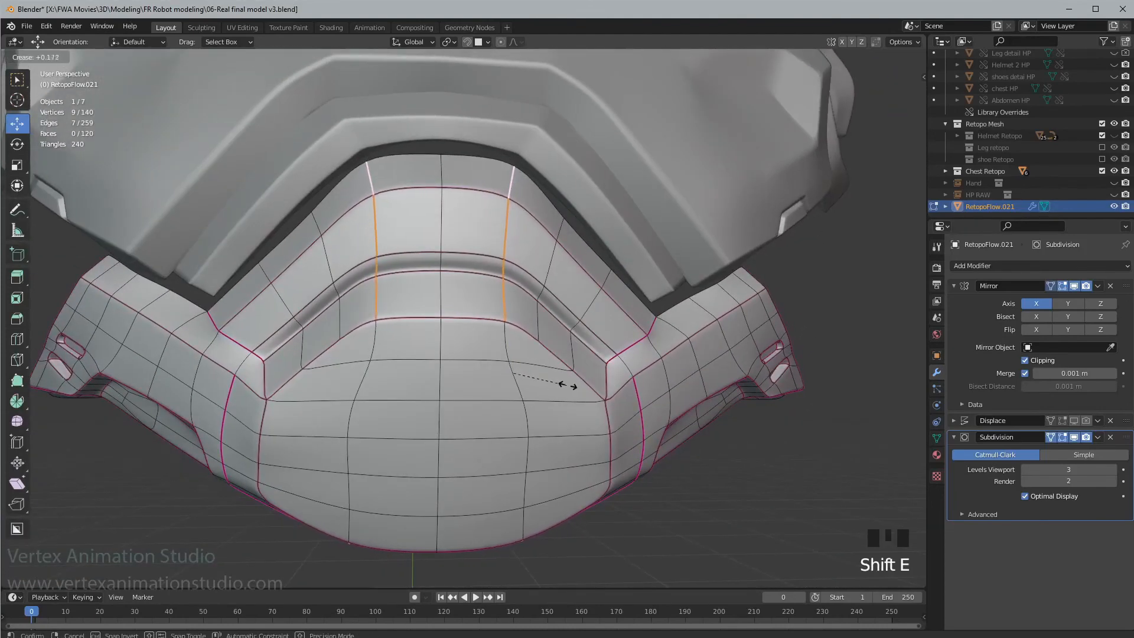
pyautogui.click(577, 385)
# - Check the abdomen armor's upper rim against the chest armor and switch editing to the chest armor mesh
pyautogui.moveTo(577, 385); pyautogui.dragTo(562, 323, button='middle')
pyautogui.click(605, 293)
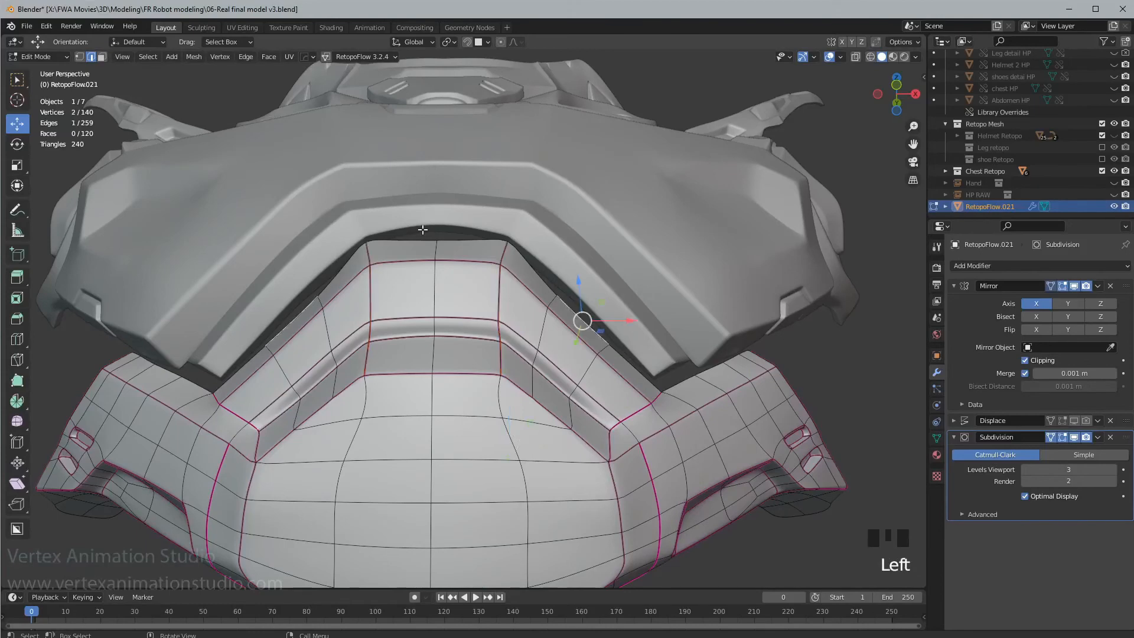
pyautogui.scroll(2, 462, 207)
pyautogui.click(467, 180)
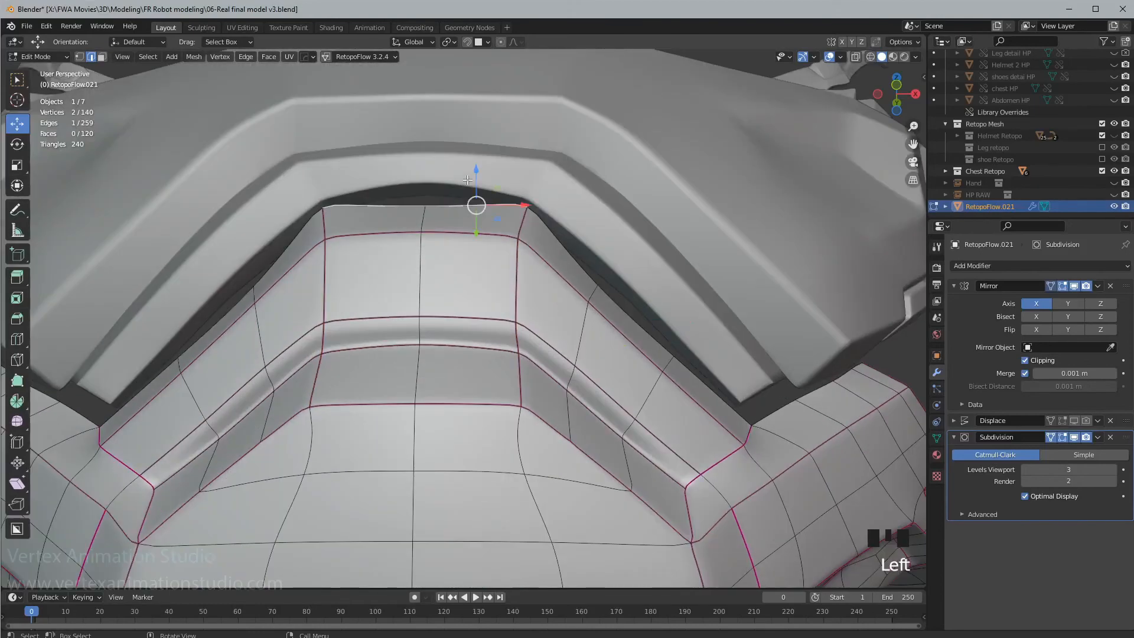
pyautogui.press('Tab')
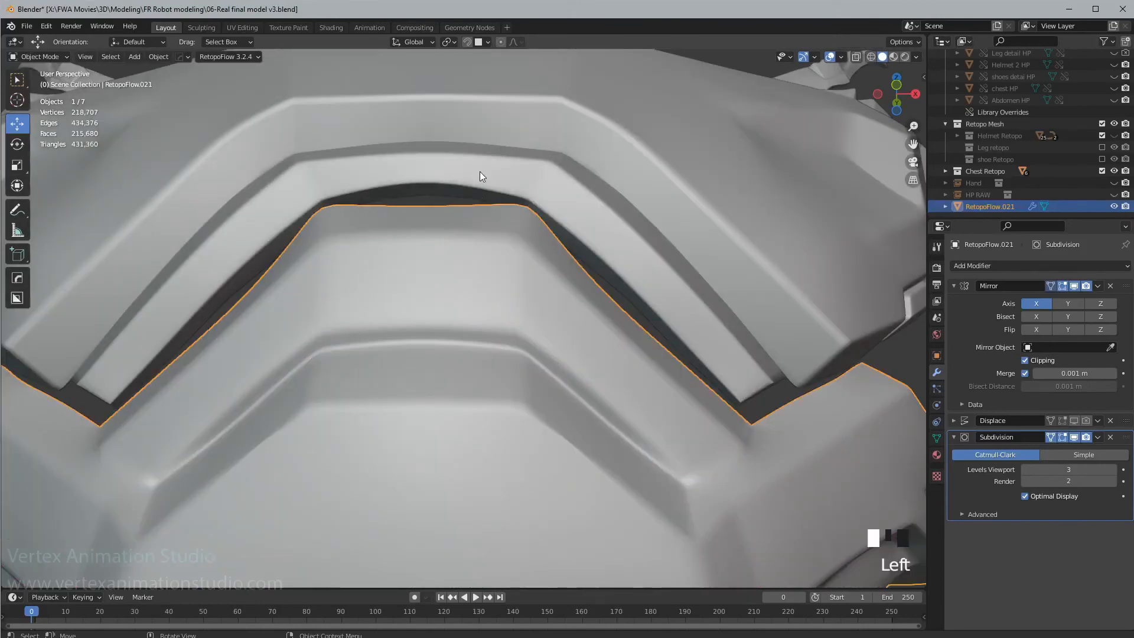
pyautogui.click(479, 171)
pyautogui.press('Tab')
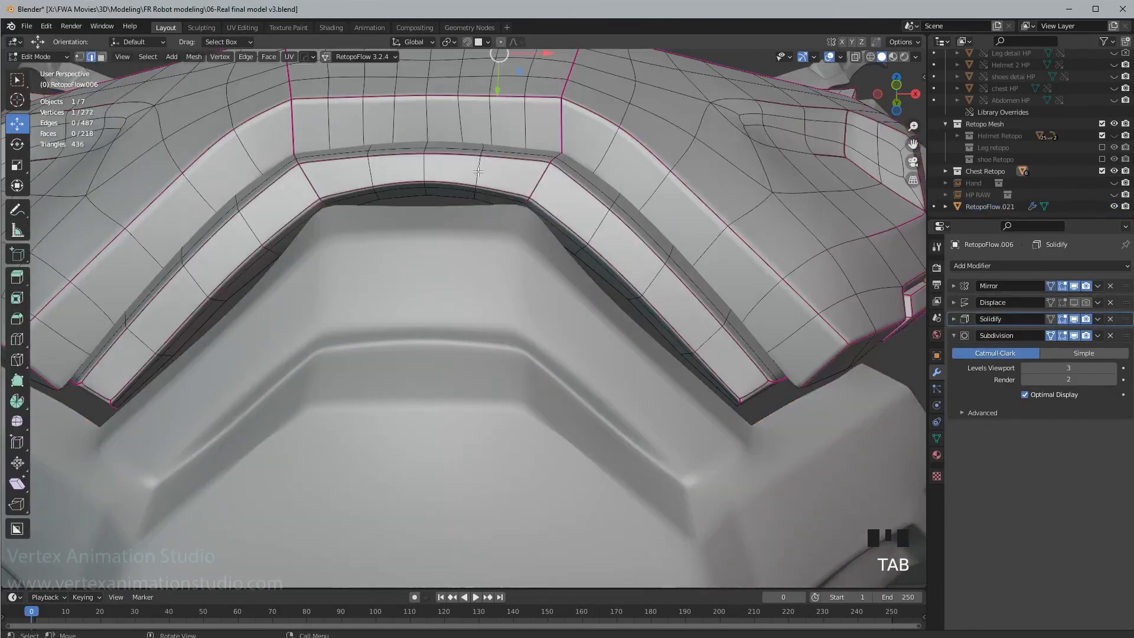
# - Select the underside edges at the middle of the chest armor's lower rim and nudge them slightly in Z
pyautogui.click(424, 190)
pyautogui.moveTo(424, 190); pyautogui.dragTo(426, 179, button='middle')
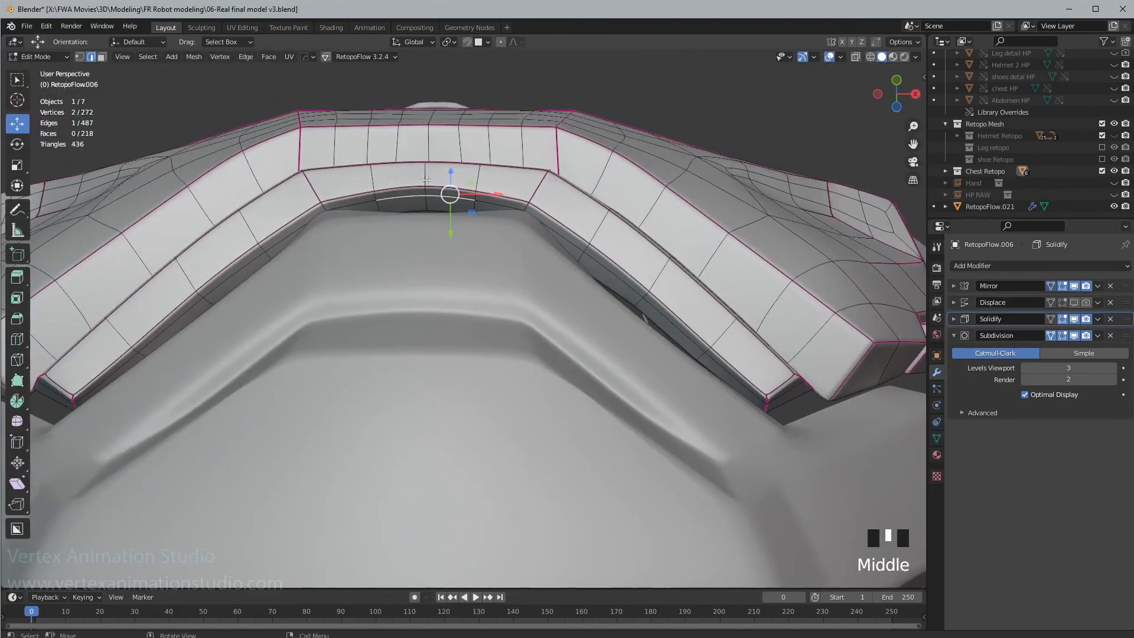
pyautogui.click(425, 190)
pyautogui.keyDown('ctrl'); pyautogui.click(446, 219); pyautogui.keyUp('ctrl')
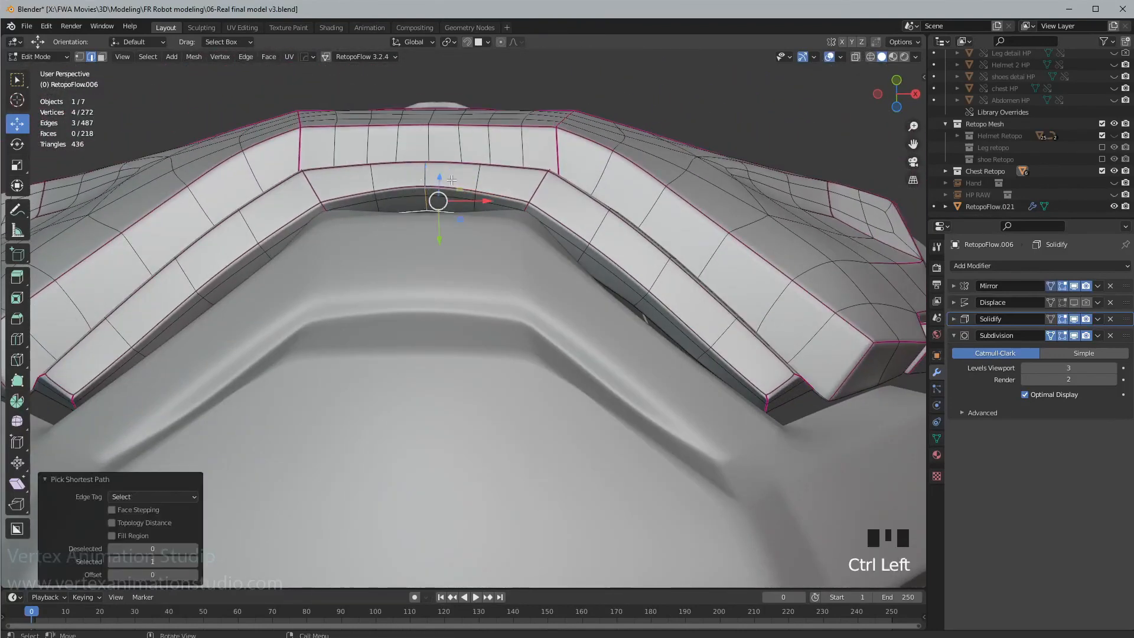
pyautogui.moveTo(446, 219); pyautogui.dragTo(446, 220, button='middle')
pyautogui.moveTo(439, 176); pyautogui.dragTo(438, 178)
pyautogui.moveTo(439, 177); pyautogui.dragTo(485, 194, button='middle')
# - Refine the selection to three edges under the chest rim's middle and move them about -0.0008 m in Z
pyautogui.click(477, 181)
pyautogui.keyDown('ctrl'); pyautogui.click(476, 207); pyautogui.keyUp('ctrl')
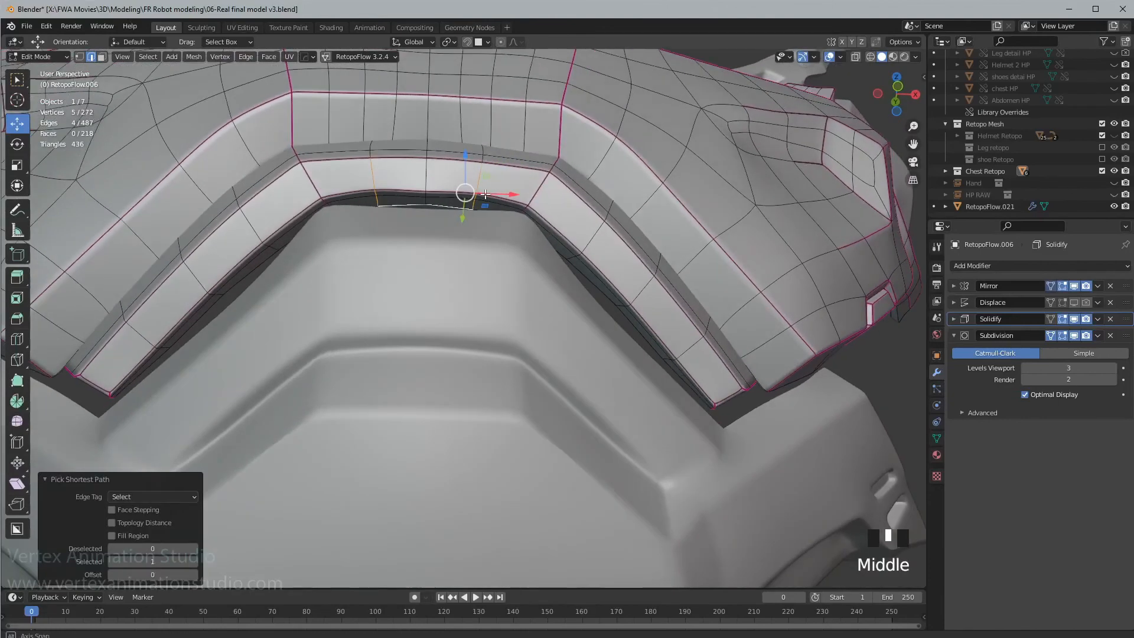
pyautogui.press('c')
pyautogui.rightClick(471, 163)
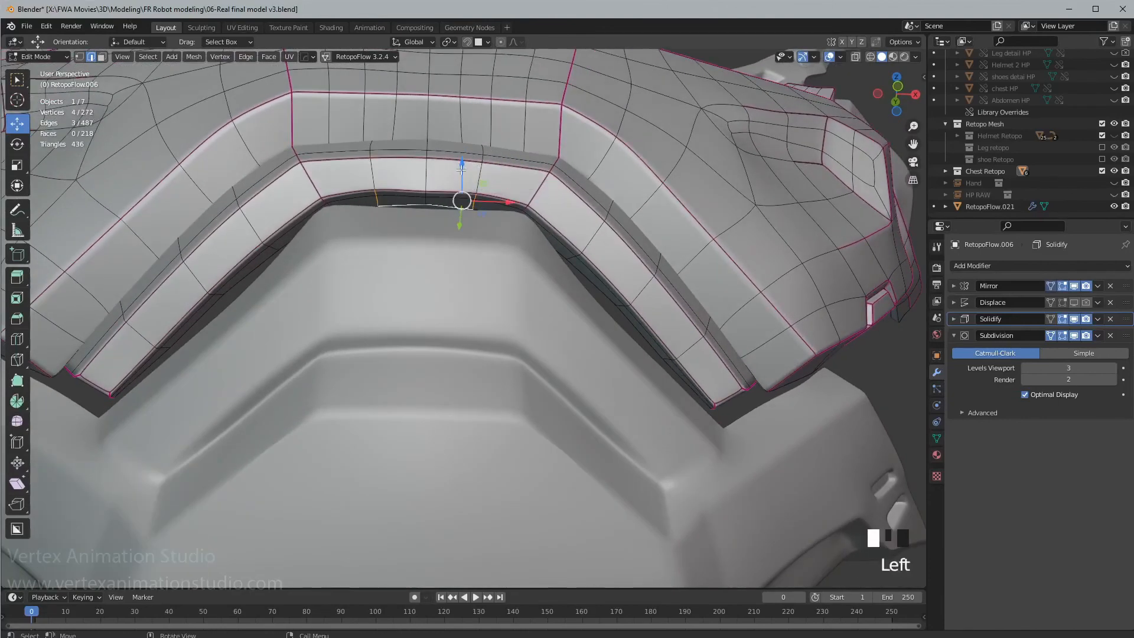
pyautogui.moveTo(461, 169); pyautogui.dragTo(462, 178)
pyautogui.moveTo(462, 177); pyautogui.dragTo(462, 202, button='middle')
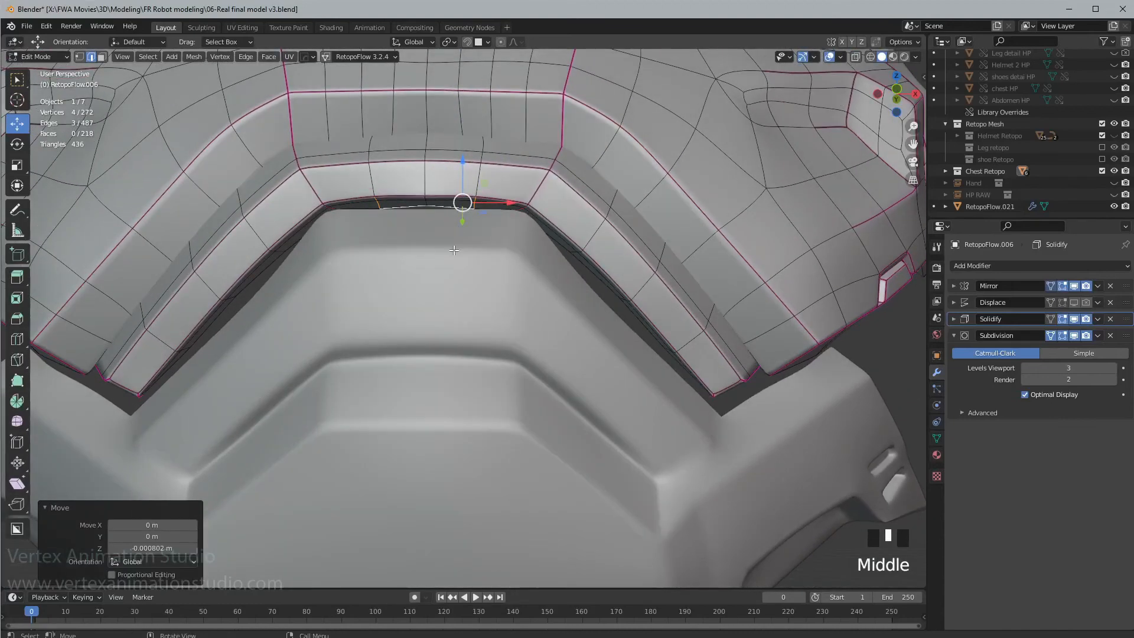
# - Switch editing back to the abdomen armor and select its upper rim edge path from the wing's inner corner to the center
pyautogui.press('Tab')
pyautogui.moveTo(459, 251); pyautogui.dragTo(464, 289, button='middle')
pyautogui.click(470, 252)
pyautogui.press('Tab')
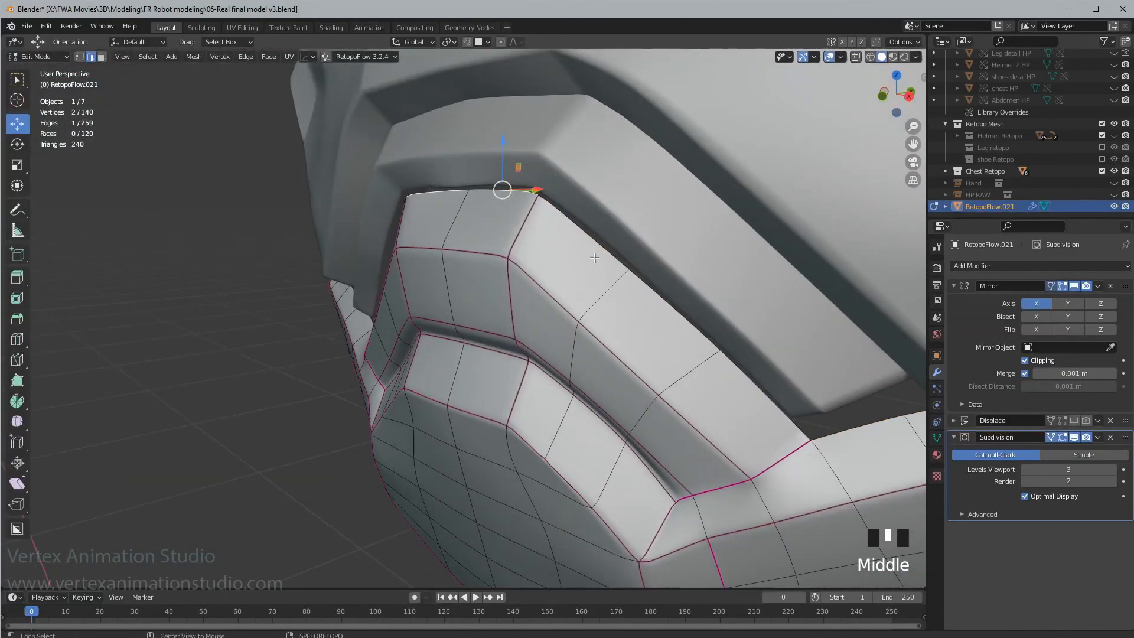
pyautogui.keyDown('alt'); pyautogui.click(604, 253); pyautogui.keyUp('alt')
pyautogui.scroll(-2, 617, 271)
pyautogui.moveTo(617, 271); pyautogui.dragTo(671, 394, button='middle')
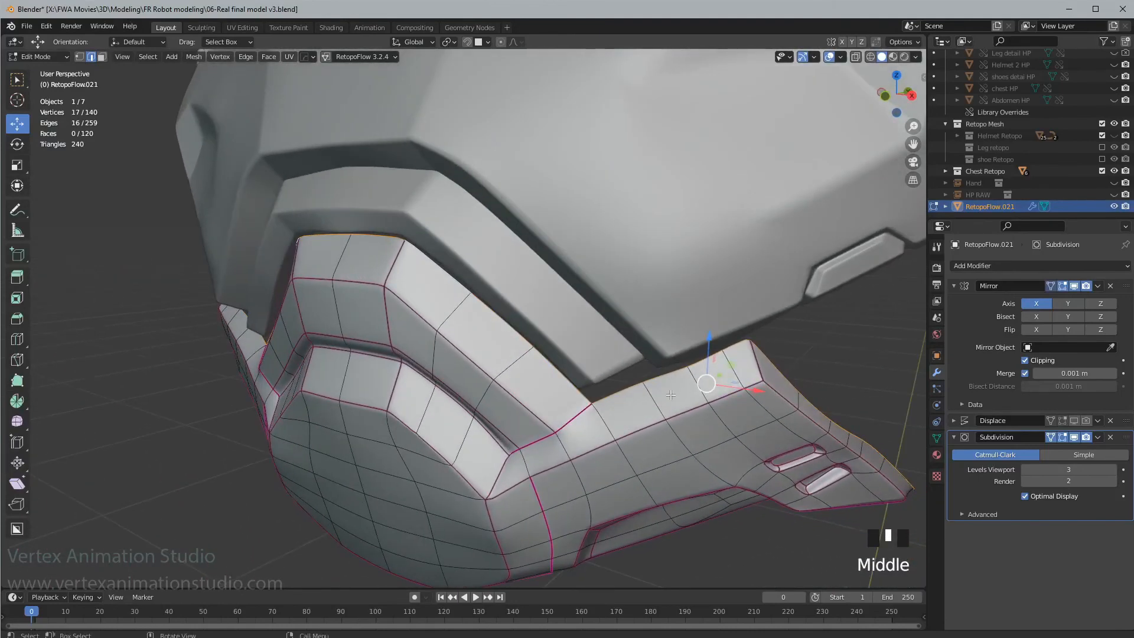
pyautogui.click(596, 397)
pyautogui.keyDown('ctrl'); pyautogui.click(372, 233); pyautogui.keyUp('ctrl')
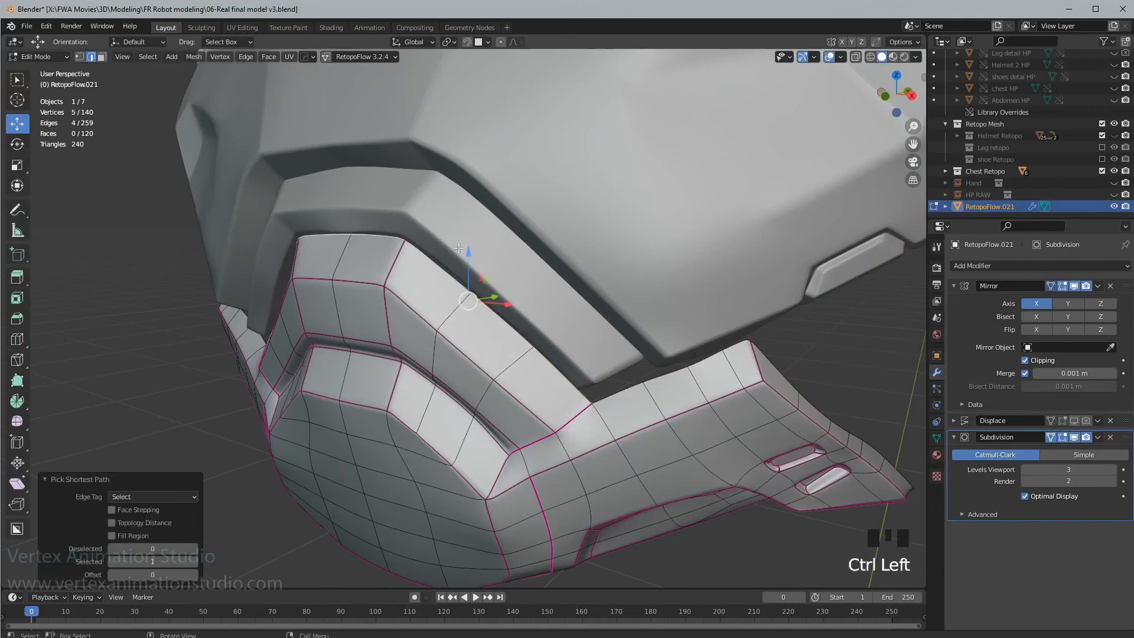
# - Move the selected upper rim about 0.0026 m in Y, then 0.0002 m in X and 0.0021 m in Z, and scale it by about 1.08
pyautogui.moveTo(372, 233); pyautogui.dragTo(638, 314, button='middle')
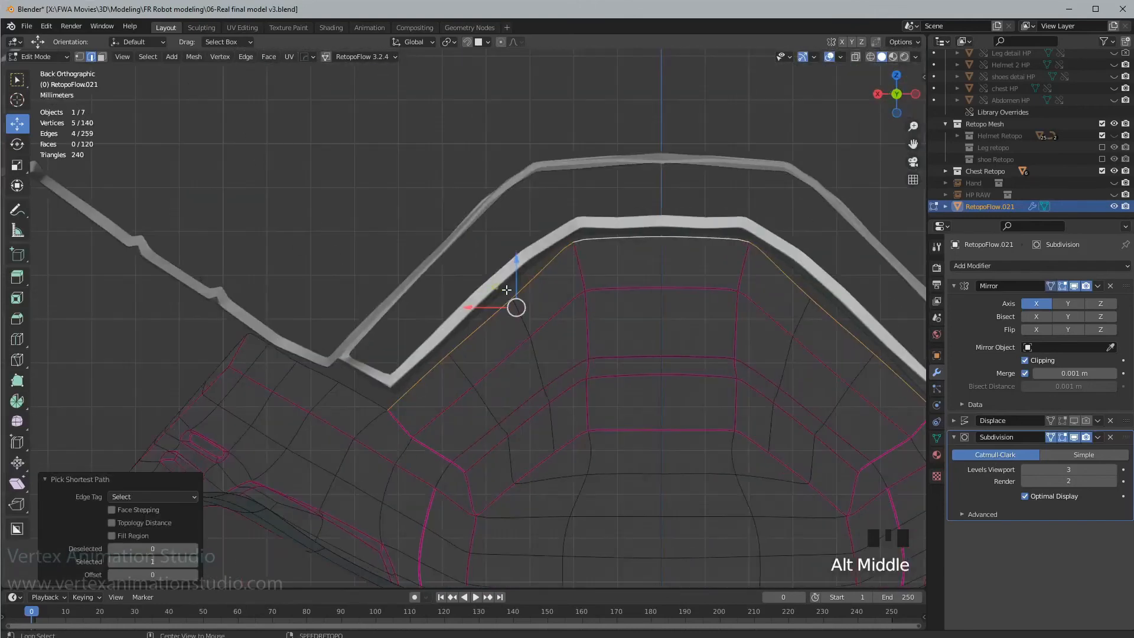
pyautogui.keyDown('alt'); pyautogui.middleClick(638, 314); pyautogui.keyUp('alt')
pyautogui.keyDown('alt'); pyautogui.middleClick(809, 361); pyautogui.keyUp('alt')
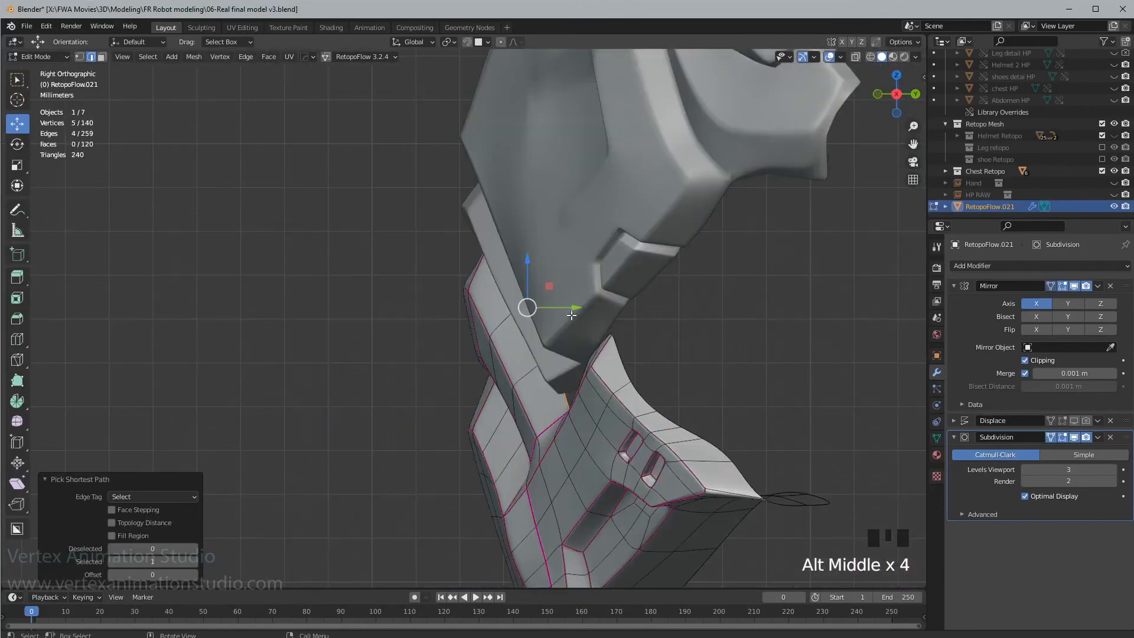
pyautogui.moveTo(571, 316); pyautogui.dragTo(583, 307)
pyautogui.moveTo(583, 307); pyautogui.dragTo(642, 308, button='middle')
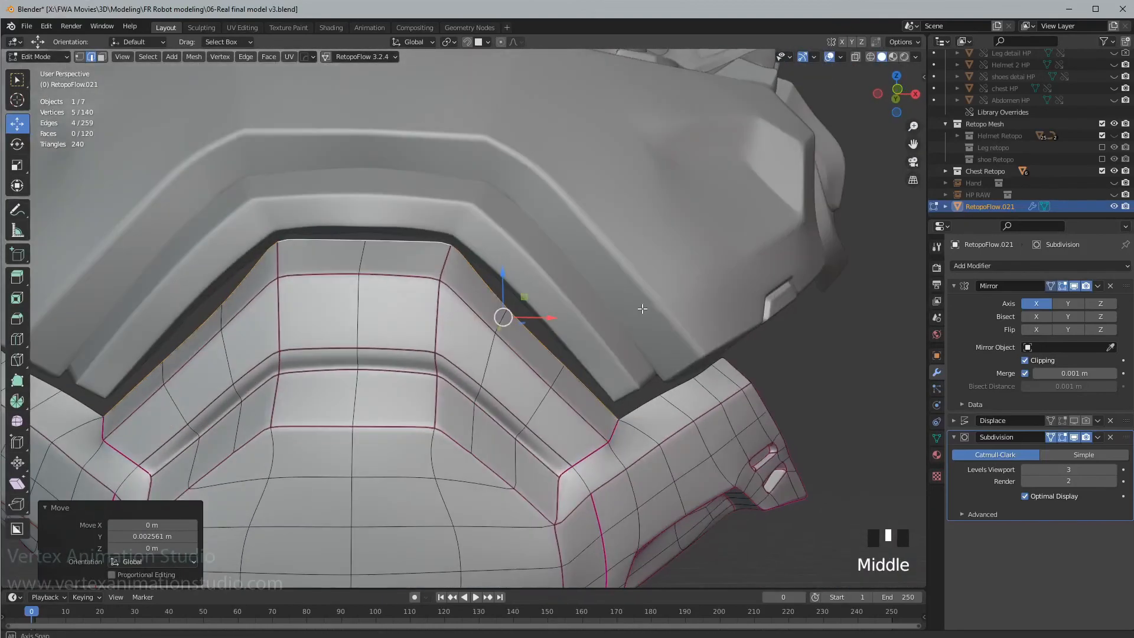
pyautogui.moveTo(502, 317)
pyautogui.mouseDown()
pyautogui.moveTo(524, 281)
pyautogui.moveTo(499, 311)
pyautogui.mouseUp()
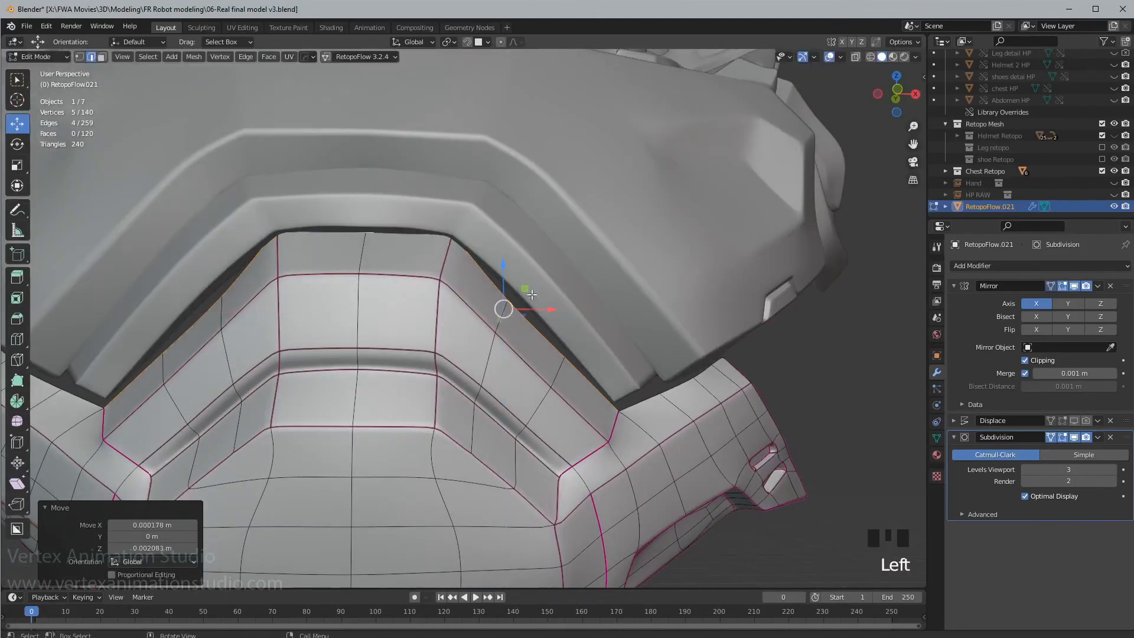
pyautogui.press('s')
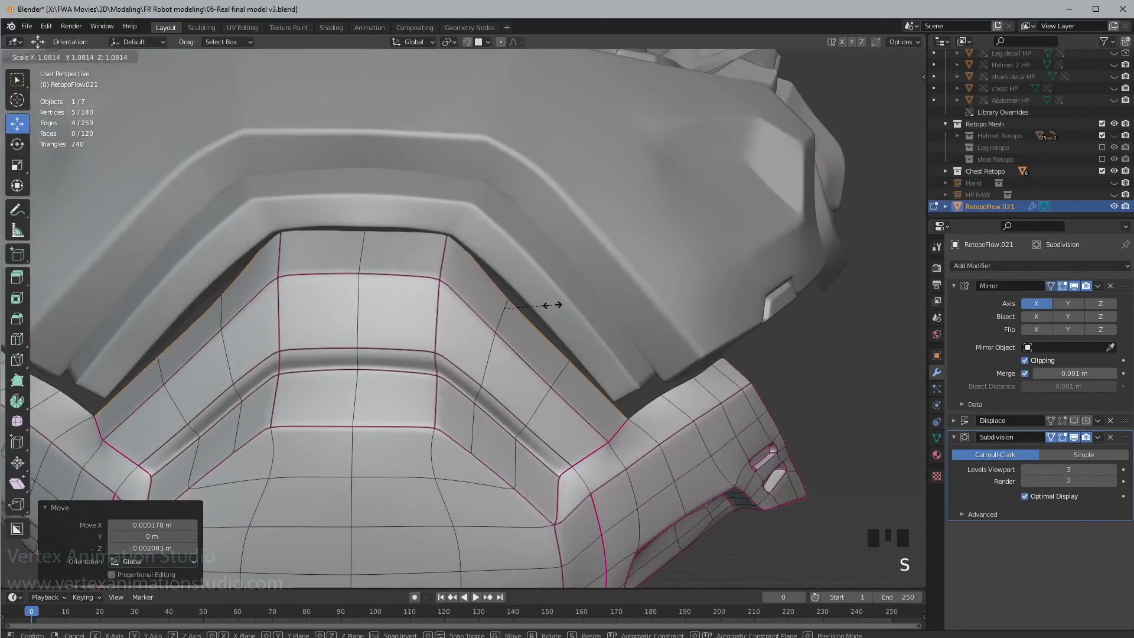
pyautogui.click(550, 305)
# - Nudge three individual upper rim edges toward the chest armor, the last by about 0.0006, -0.0004 and 0.0012 m in X, Y and Z
pyautogui.moveTo(560, 320)
pyautogui.mouseDown(button='middle')
pyautogui.moveTo(576, 337)
pyautogui.moveTo(564, 328)
pyautogui.mouseUp(button='middle')
pyautogui.click(580, 342)
pyautogui.press('g')
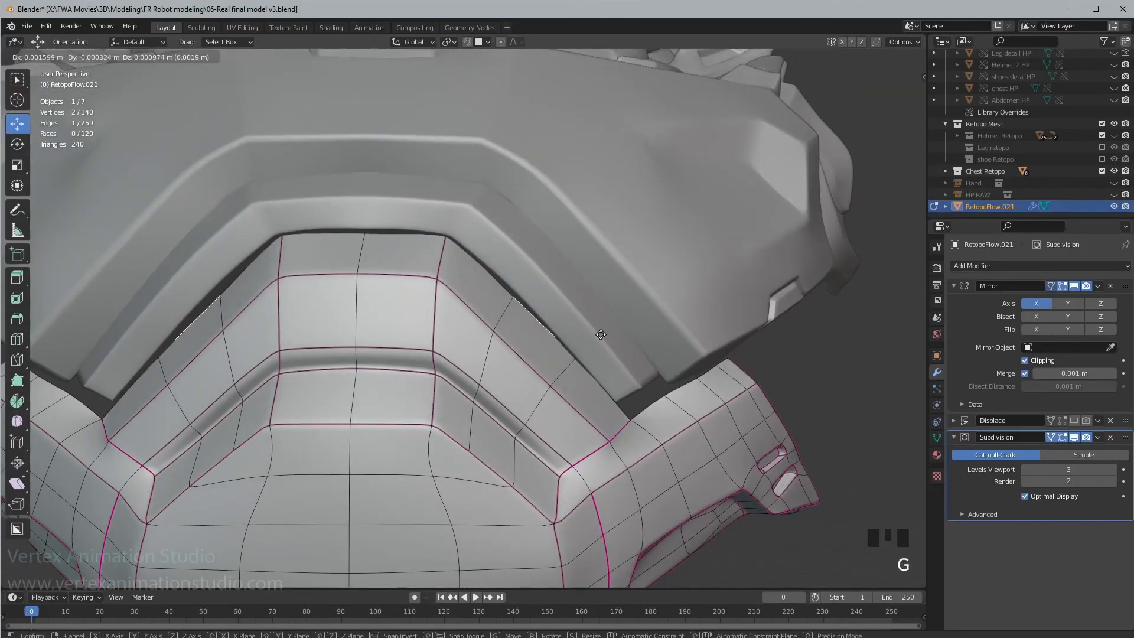
pyautogui.click(500, 293)
pyautogui.click(482, 274)
pyautogui.press('g')
pyautogui.click(481, 276)
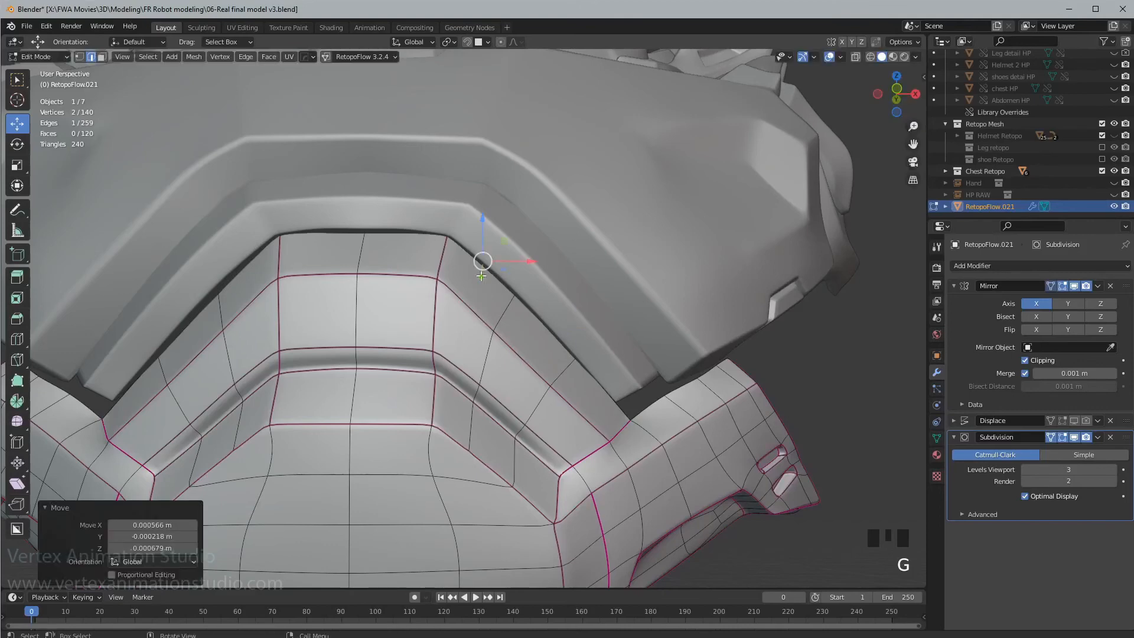
pyautogui.click(385, 237)
pyautogui.press('g')
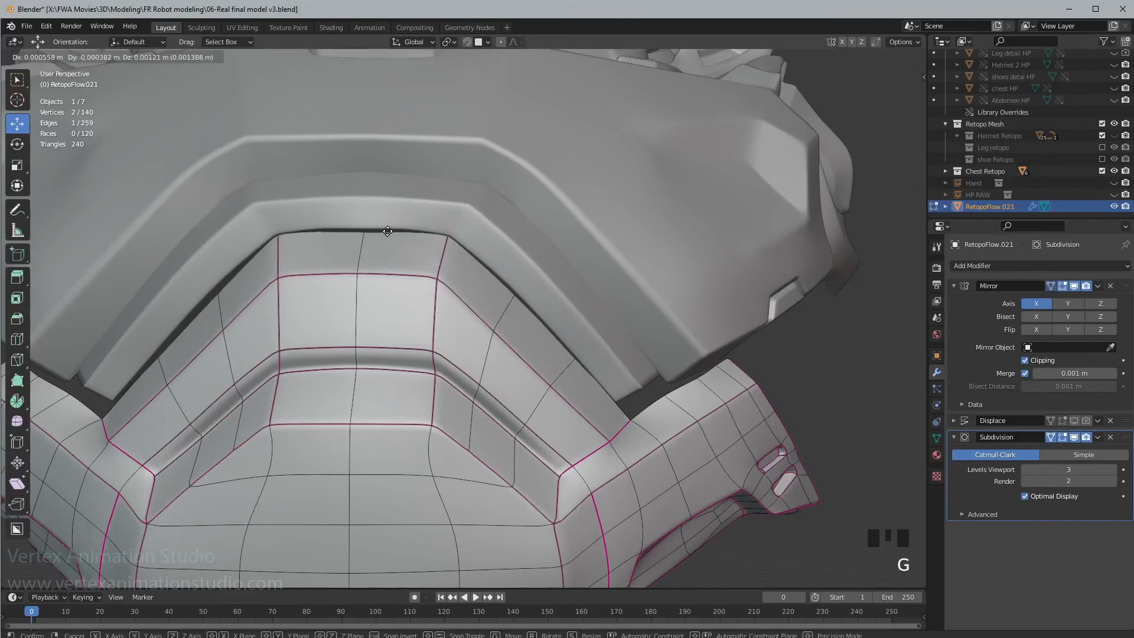
pyautogui.click(438, 275)
# - Select the four-edge path along the wing's upper back rim from its inner corner outward and shift it slightly
pyautogui.moveTo(437, 276); pyautogui.dragTo(496, 354, button='middle')
pyautogui.click(672, 410)
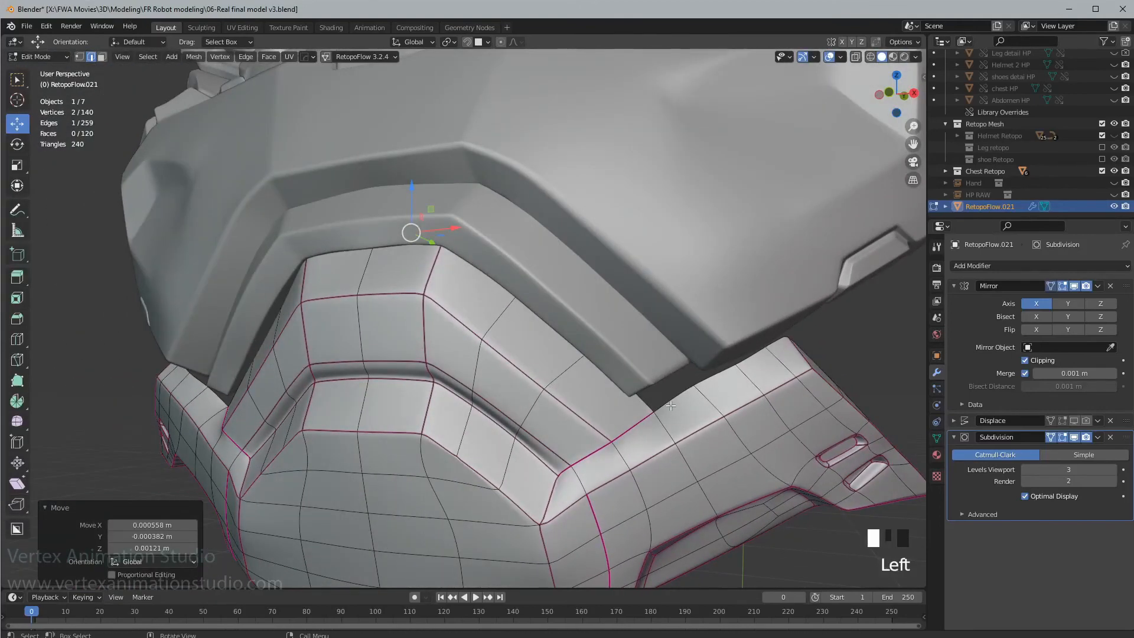
pyautogui.moveTo(671, 410); pyautogui.dragTo(792, 379, button='middle')
pyautogui.keyDown('ctrl'); pyautogui.click(766, 345); pyautogui.keyUp('ctrl')
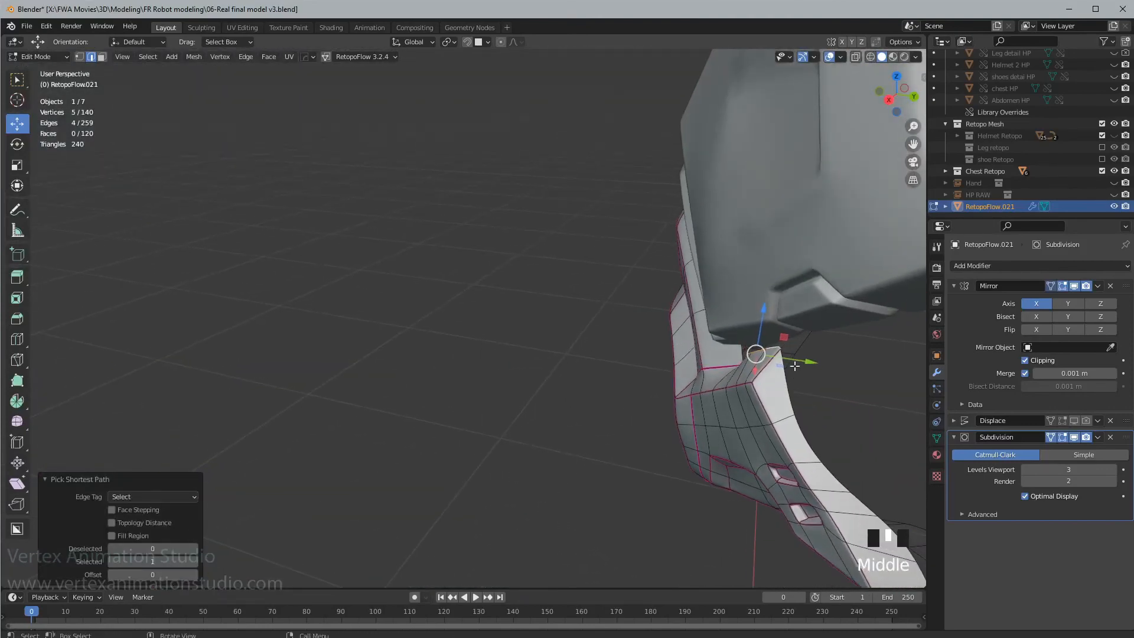
pyautogui.moveTo(785, 337); pyautogui.dragTo(796, 335)
pyautogui.moveTo(766, 350); pyautogui.dragTo(830, 305, button='middle')
# - Fit the wing's upper back rim to the chest armor, including a move of about 0.0016 m in X and 0.0011 m in Z
pyautogui.moveTo(831, 301); pyautogui.dragTo(838, 281)
pyautogui.moveTo(838, 281); pyautogui.dragTo(817, 296, button='middle')
pyautogui.moveTo(817, 295); pyautogui.dragTo(813, 286)
pyautogui.moveTo(813, 286); pyautogui.dragTo(774, 307, button='middle')
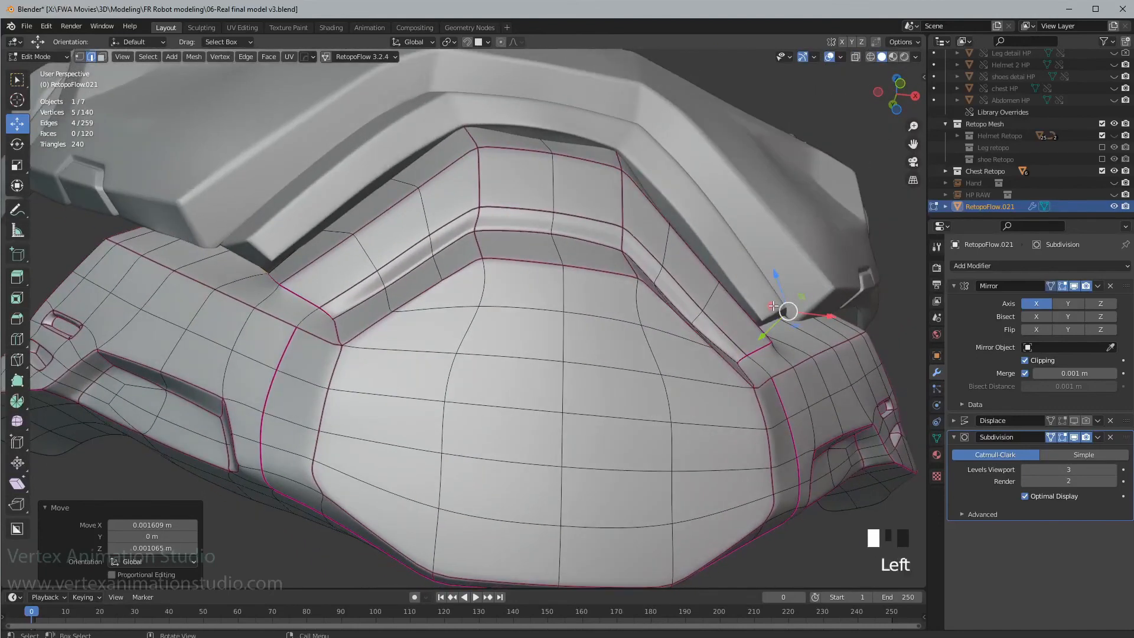
pyautogui.moveTo(774, 307); pyautogui.dragTo(774, 305)
pyautogui.press('g')
pyautogui.click(807, 338)
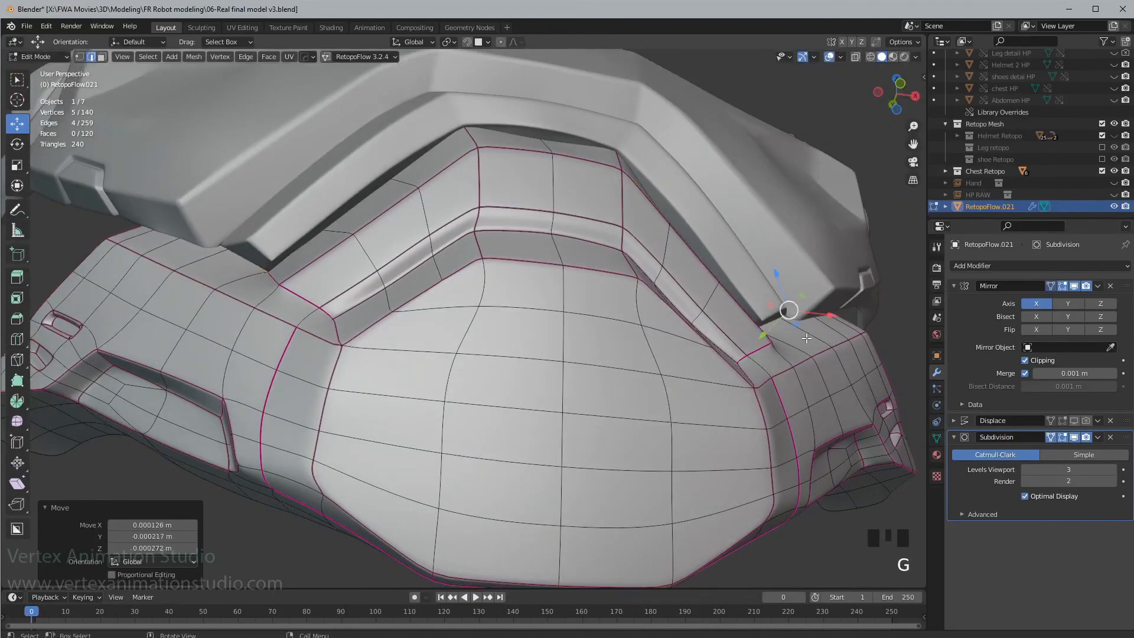
# - Select the edge path from the front panel's upper corner to the wing's outer corner, adjust its outer end and nudge it
pyautogui.moveTo(807, 338); pyautogui.dragTo(791, 357, button='middle')
pyautogui.click(744, 406)
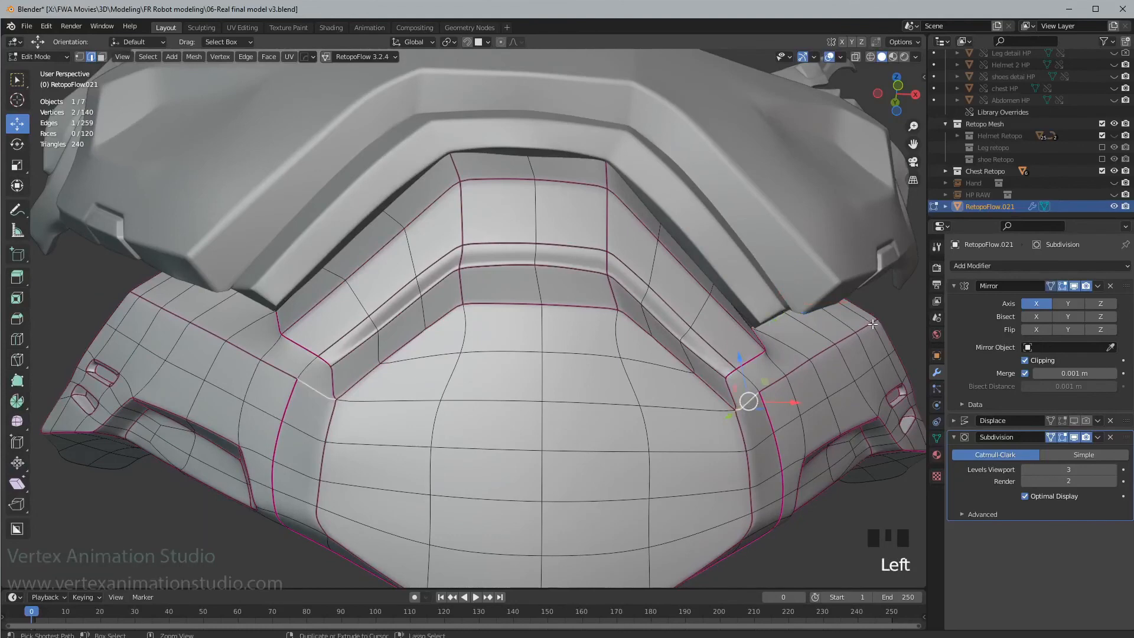
pyautogui.keyDown('ctrl'); pyautogui.click(872, 324); pyautogui.keyUp('ctrl')
pyautogui.moveTo(872, 324); pyautogui.dragTo(798, 397, button='middle')
pyautogui.keyDown('shift'); pyautogui.click(883, 335); pyautogui.keyUp('shift')
pyautogui.keyDown('shift'); pyautogui.click(883, 335); pyautogui.keyUp('shift')
pyautogui.keyDown('shift'); pyautogui.click(883, 335); pyautogui.keyUp('shift')
pyautogui.press('g')
pyautogui.click(866, 343)
# - Open the chest armor mesh and shift the edge under its lower inner rim by about -0.0013 m in X and 0.0003 m in Y
pyautogui.scroll(-1, 780, 384)
pyautogui.press('Tab')
pyautogui.click(856, 360)
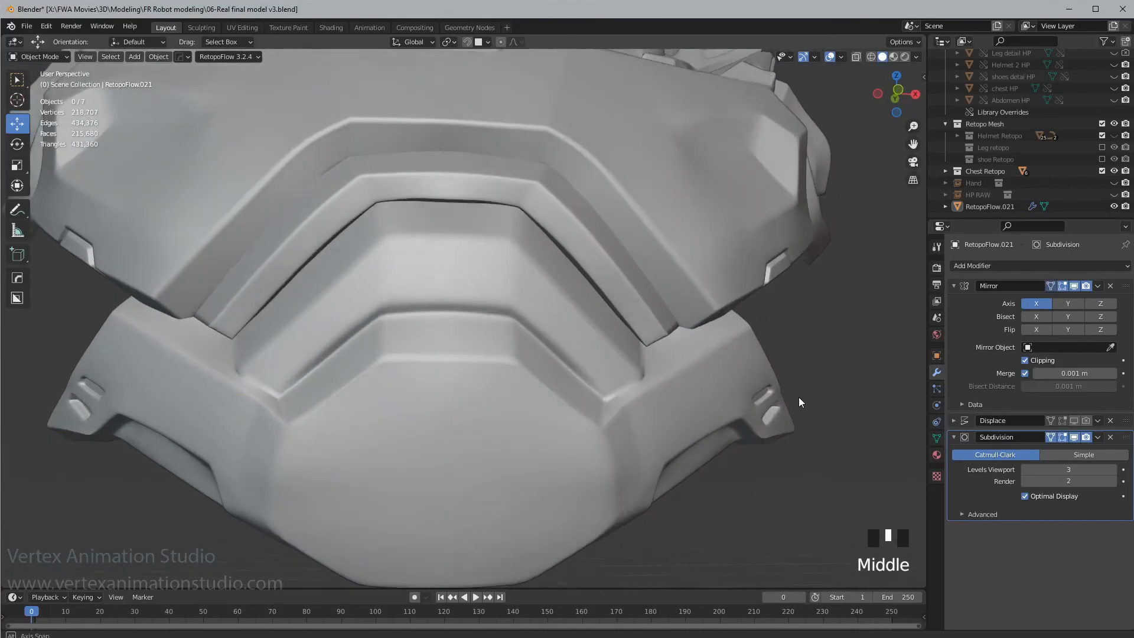
pyautogui.scroll(2, 614, 257)
pyautogui.keyDown('shift'); pyautogui.moveTo(614, 257); pyautogui.dragTo(620, 341, button='middle'); pyautogui.keyUp('shift')
pyautogui.click(630, 345)
pyautogui.press('Tab')
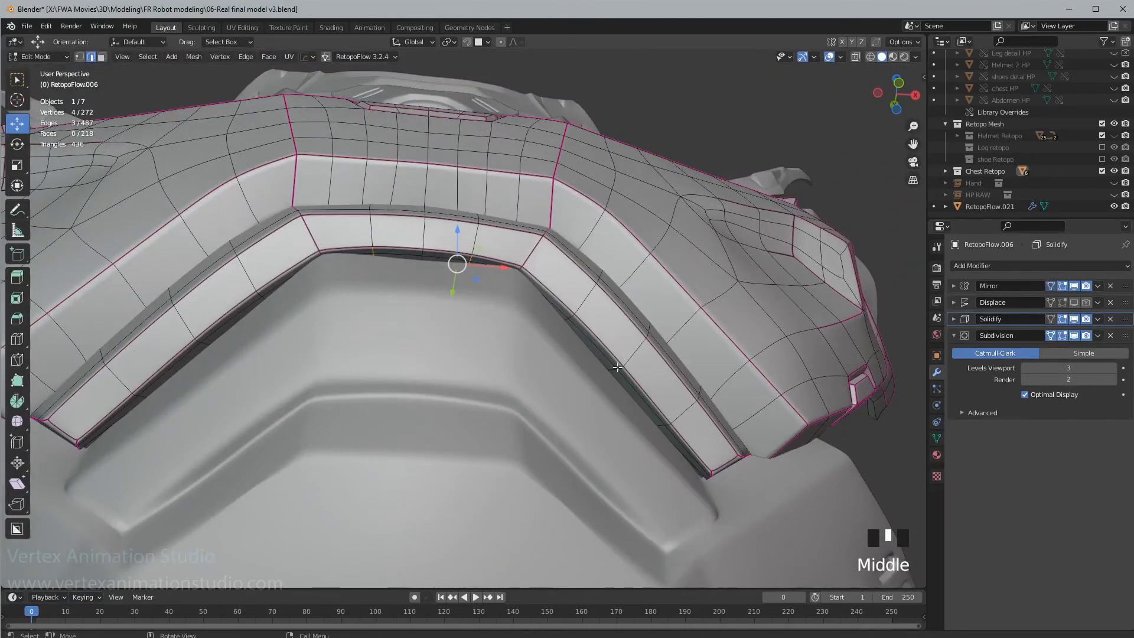
pyautogui.keyDown('ctrl'); pyautogui.click(628, 370); pyautogui.keyUp('ctrl')
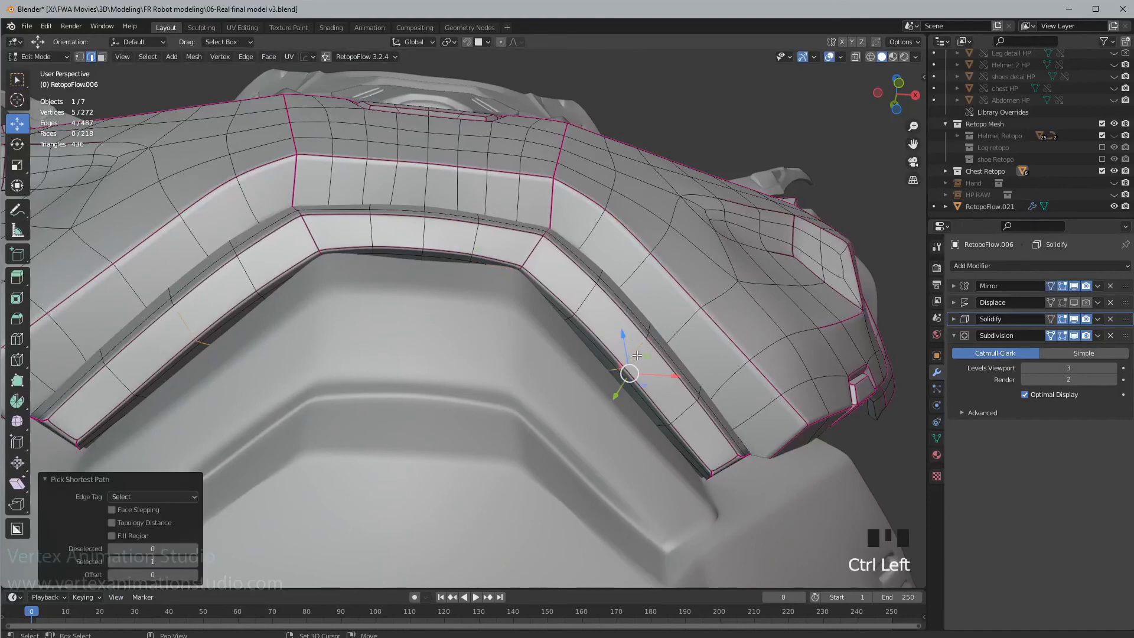
pyautogui.keyDown('shift'); pyautogui.click(638, 352); pyautogui.keyUp('shift')
pyautogui.press('g')
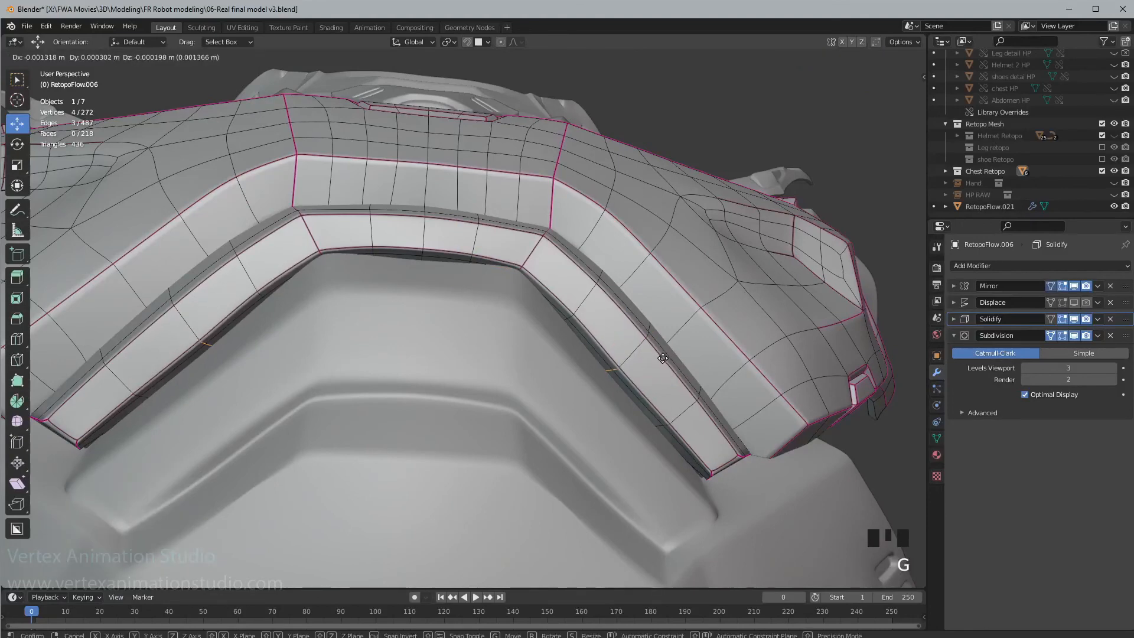
pyautogui.click(662, 356)
pyautogui.press('Tab')
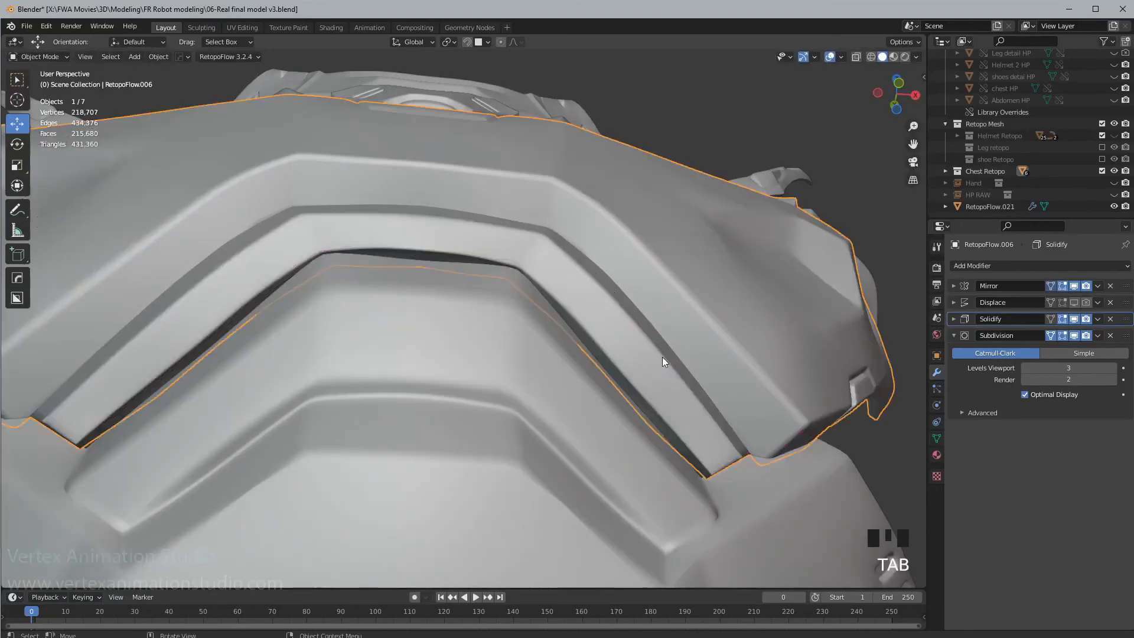
# - Select the abdomen piece again and open its mesh for editing
pyautogui.moveTo(661, 356); pyautogui.dragTo(821, 403, button='middle')
pyautogui.click(820, 400)
pyautogui.moveTo(679, 405); pyautogui.dragTo(610, 445, button='middle')
pyautogui.click(509, 449)
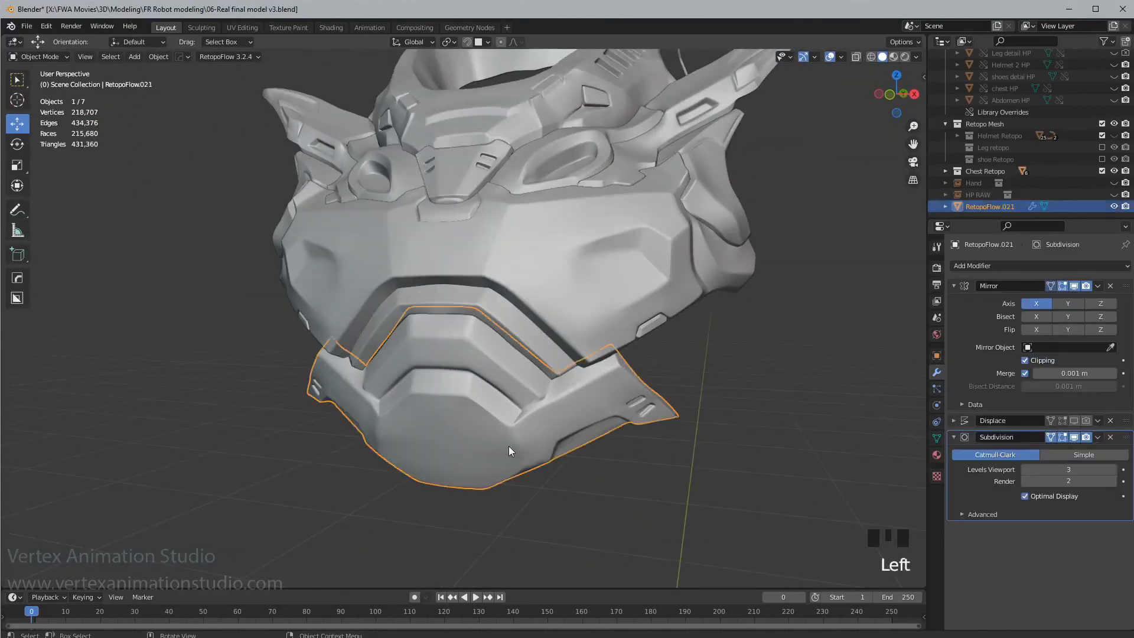
pyautogui.moveTo(508, 449); pyautogui.dragTo(667, 364, button='middle')
pyautogui.scroll(2, 591, 402)
pyautogui.click(636, 396)
pyautogui.press('Tab')
pyautogui.scroll(2, 647, 440)
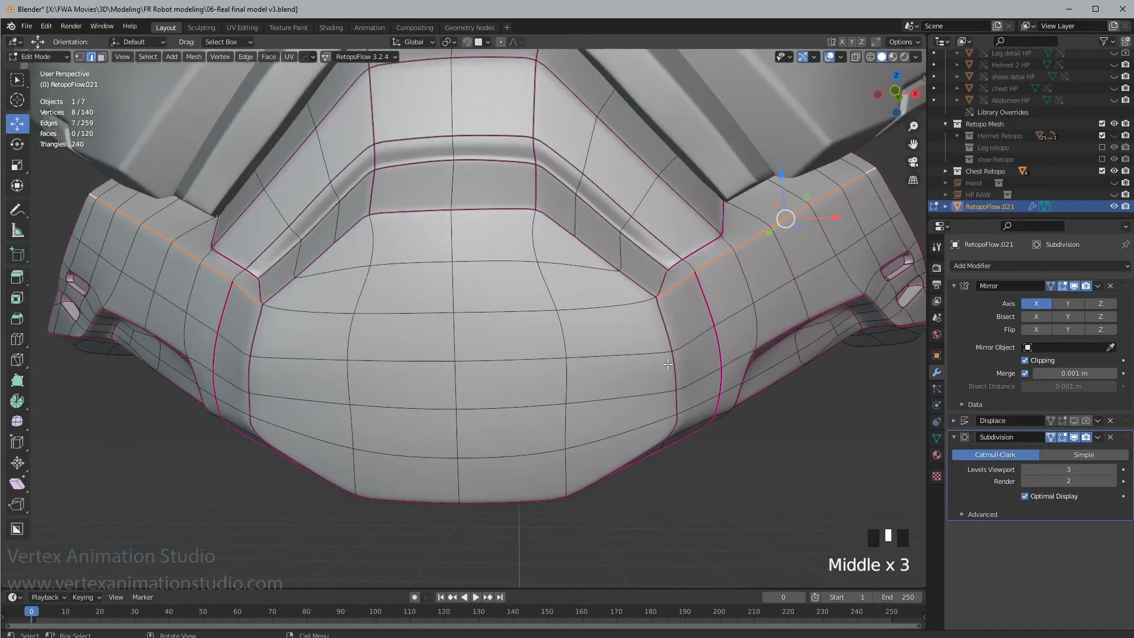
# - Select all faces of the abdomen's rounded front panel and inset them with a thickness of about 0.0018 m
pyautogui.press('3')
pyautogui.moveTo(487, 246); pyautogui.dragTo(538, 266)
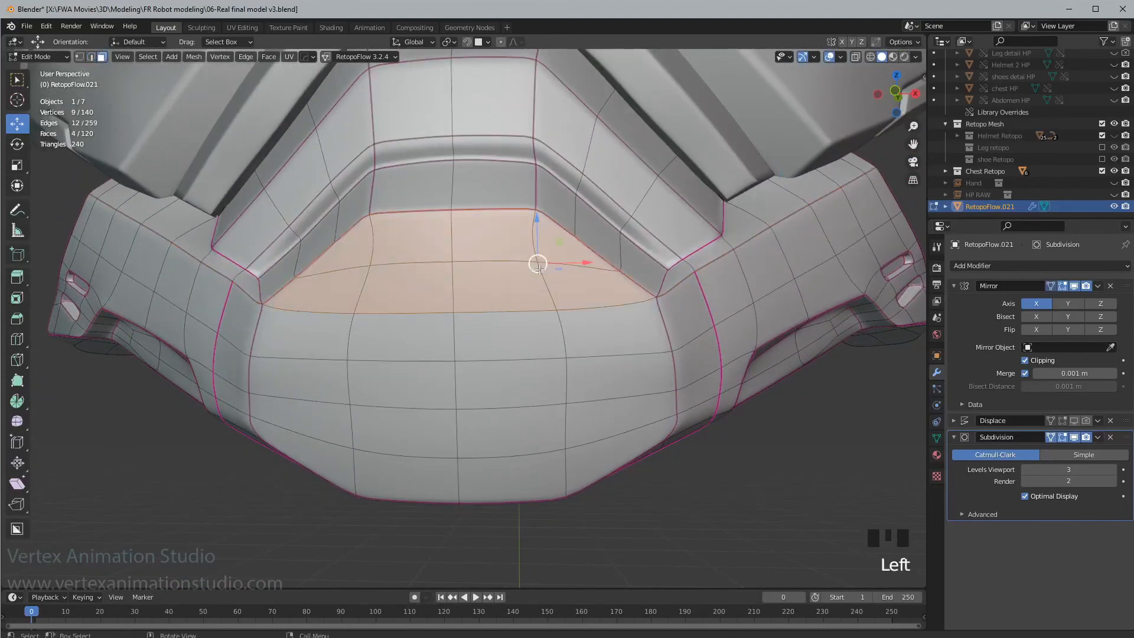
pyautogui.press('c')
pyautogui.moveTo(537, 313)
pyautogui.mouseDown()
pyautogui.moveTo(540, 458)
pyautogui.moveTo(569, 459)
pyautogui.mouseUp()
pyautogui.press('Escape')
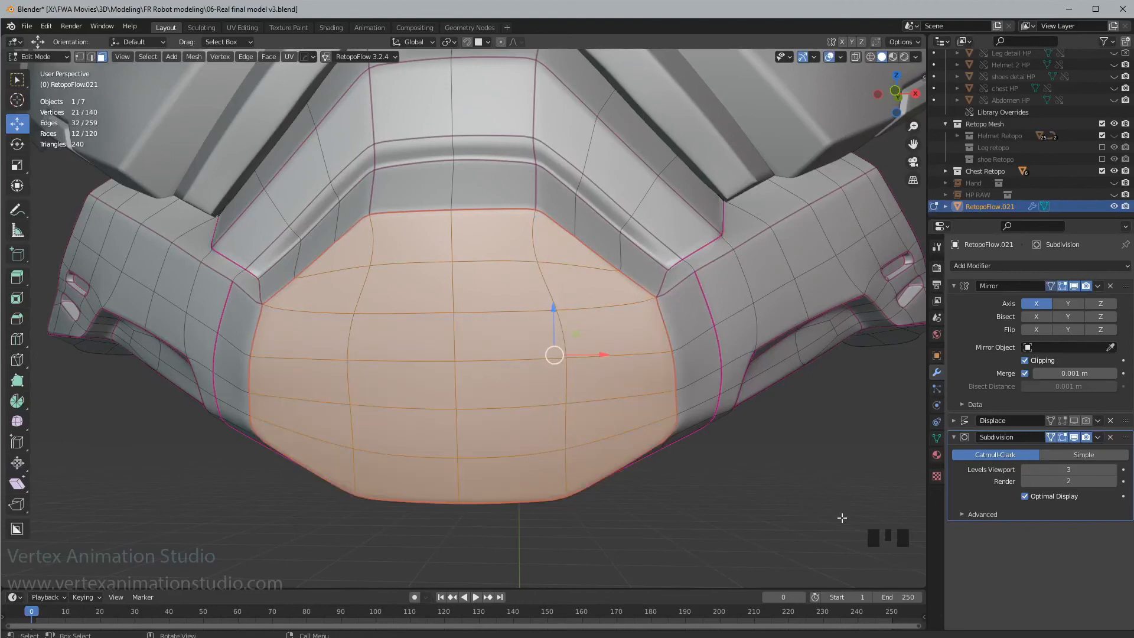
pyautogui.press('i')
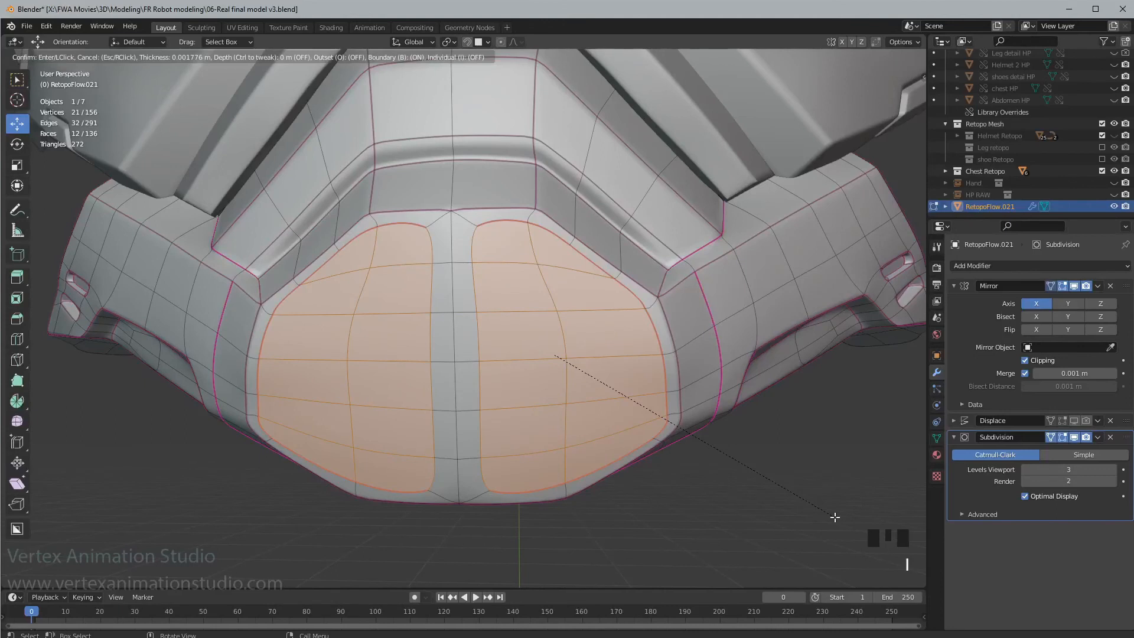
pyautogui.click(835, 517)
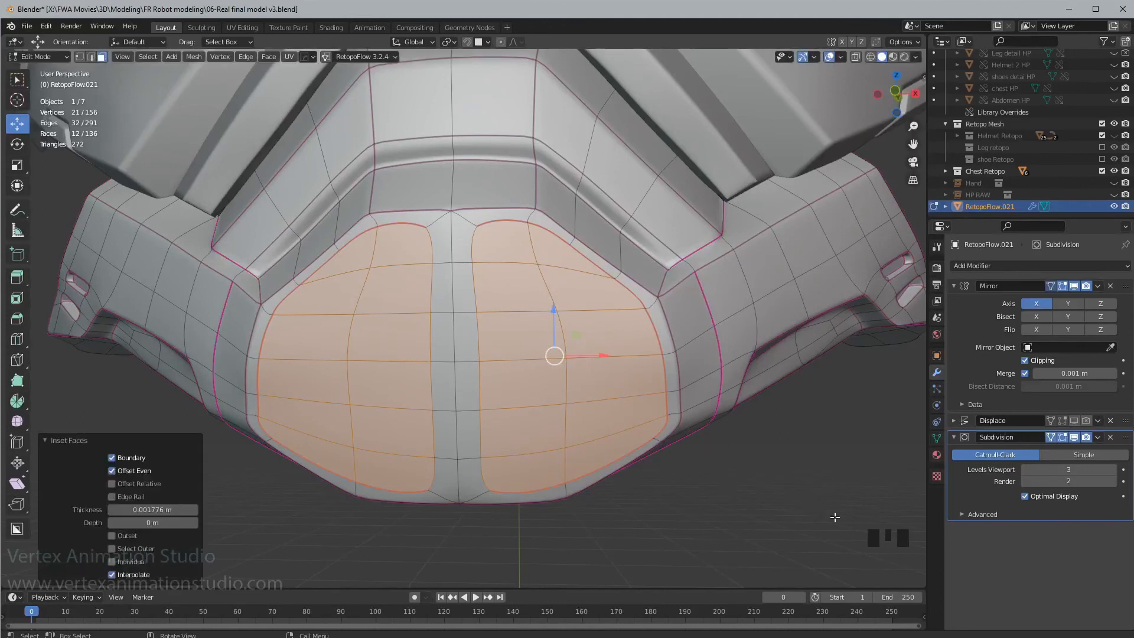
# - Try the Select Outer and Outset options on the front panel's inset
pyautogui.press('F9')
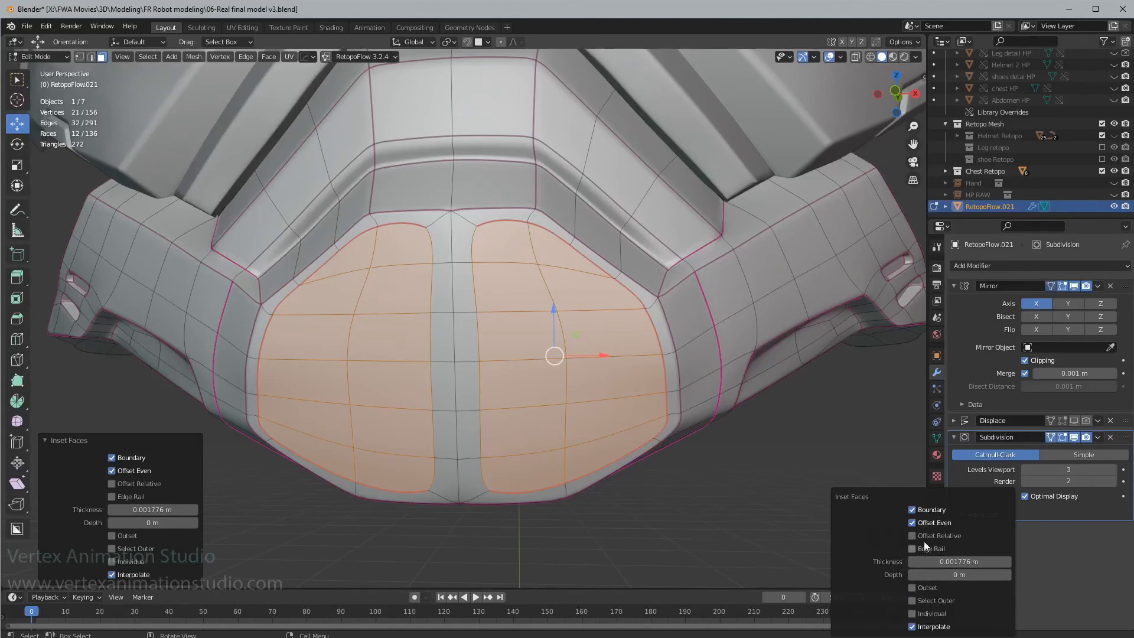
pyautogui.click(912, 600)
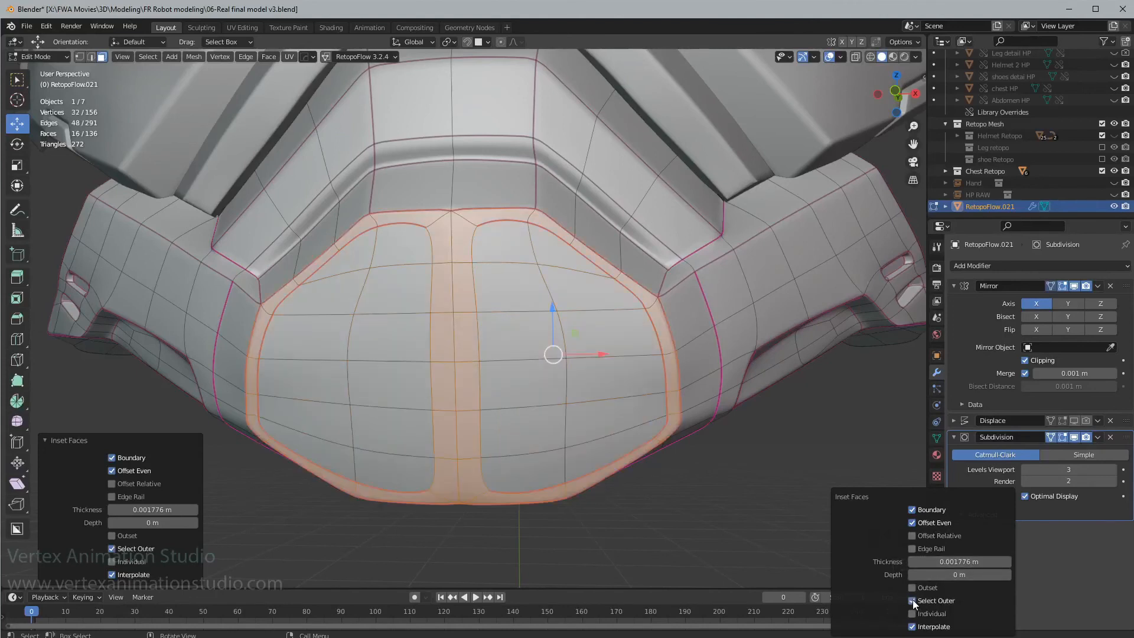
pyautogui.click(913, 600)
pyautogui.click(913, 589)
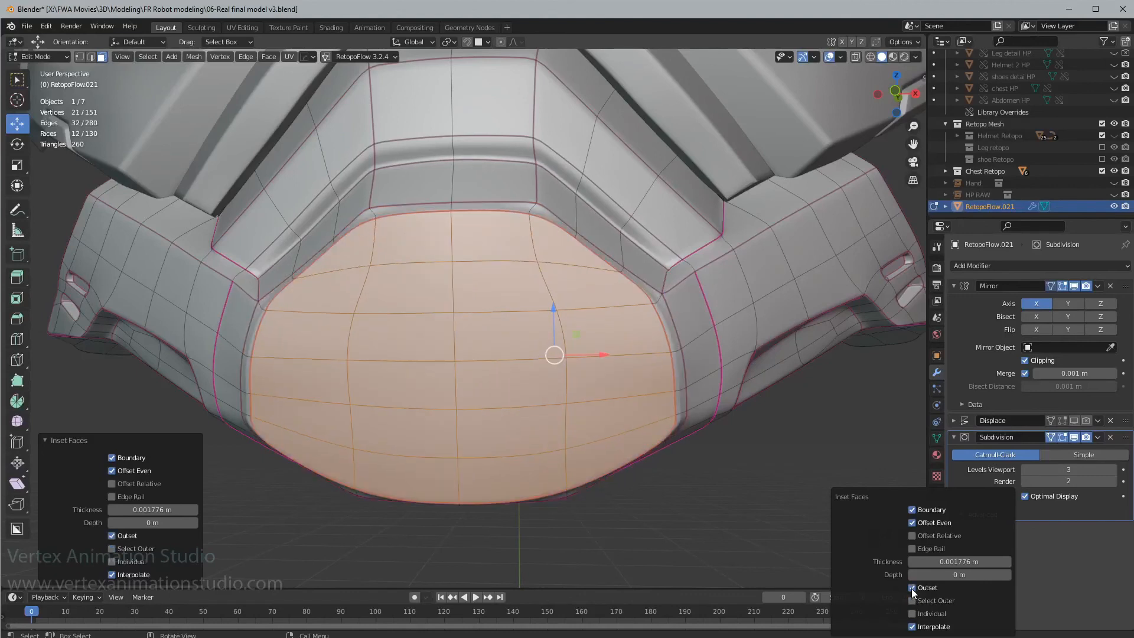
pyautogui.click(912, 588)
pyautogui.click(913, 588)
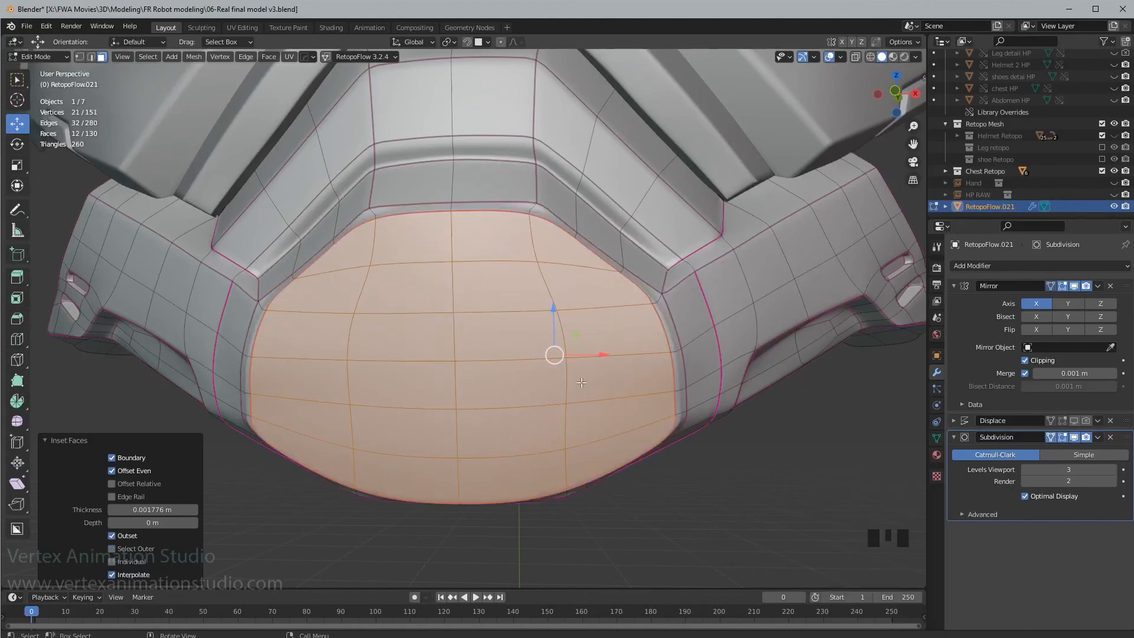
pyautogui.press('F9')
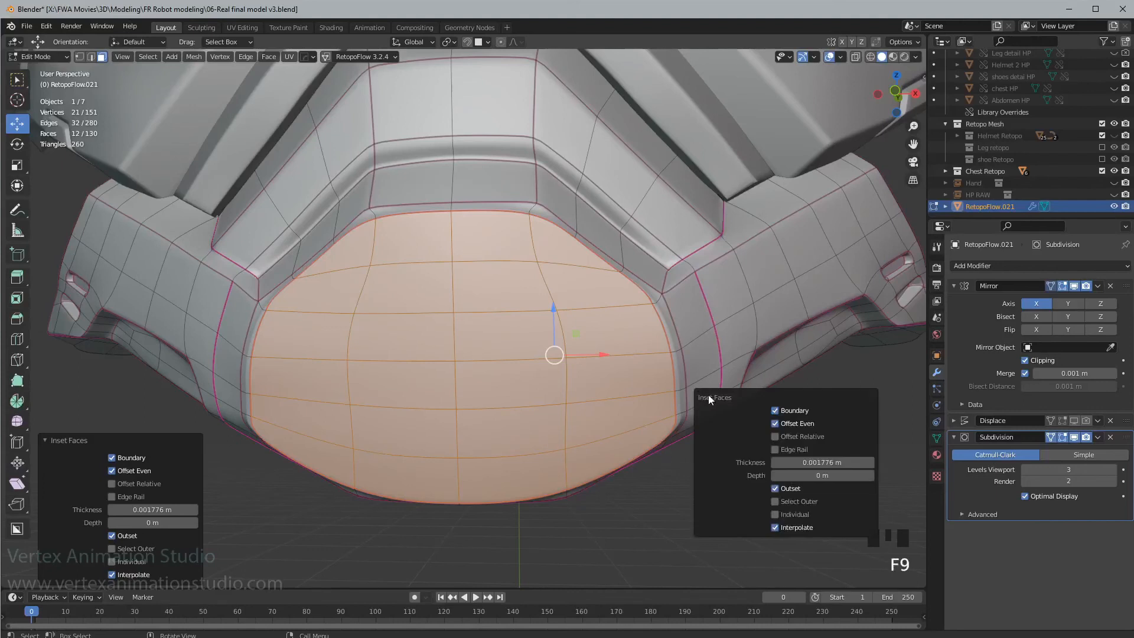
pyautogui.moveTo(820, 463)
pyautogui.mouseDown()
pyautogui.moveTo(809, 476)
pyautogui.moveTo(828, 469)
pyautogui.mouseUp()
pyautogui.press('Escape')
pyautogui.click(775, 489)
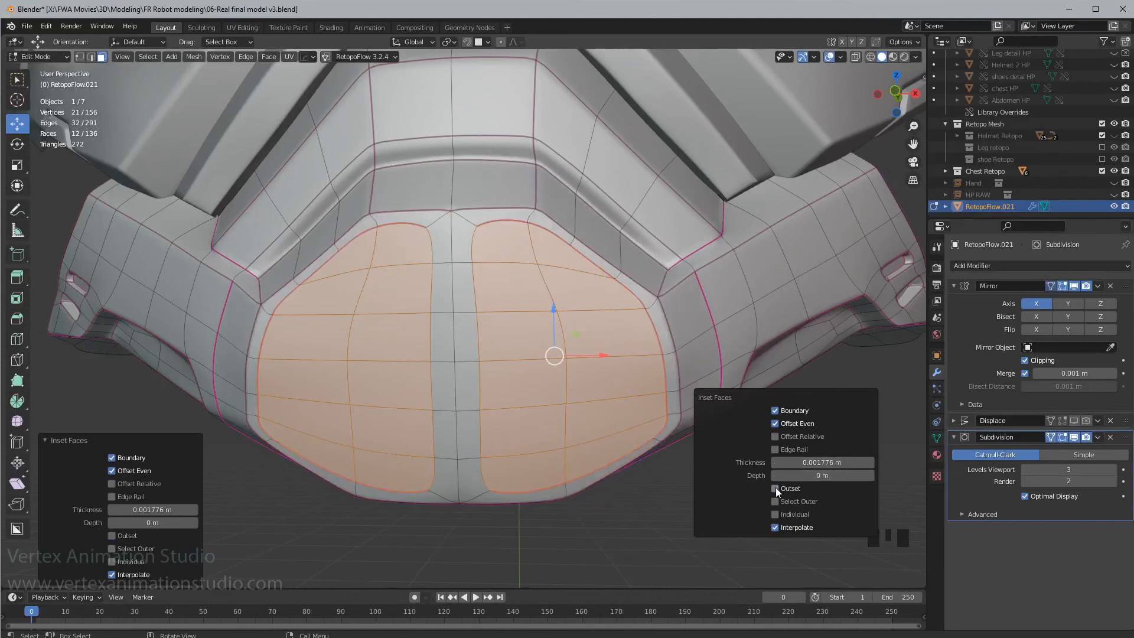
# - Disable Boundary for the front panel's inset and set its thickness to 0.002776 m
pyautogui.click(774, 411)
pyautogui.moveTo(821, 462)
pyautogui.mouseDown()
pyautogui.moveTo(857, 463)
pyautogui.moveTo(809, 462)
pyautogui.moveTo(821, 462)
pyautogui.mouseUp()
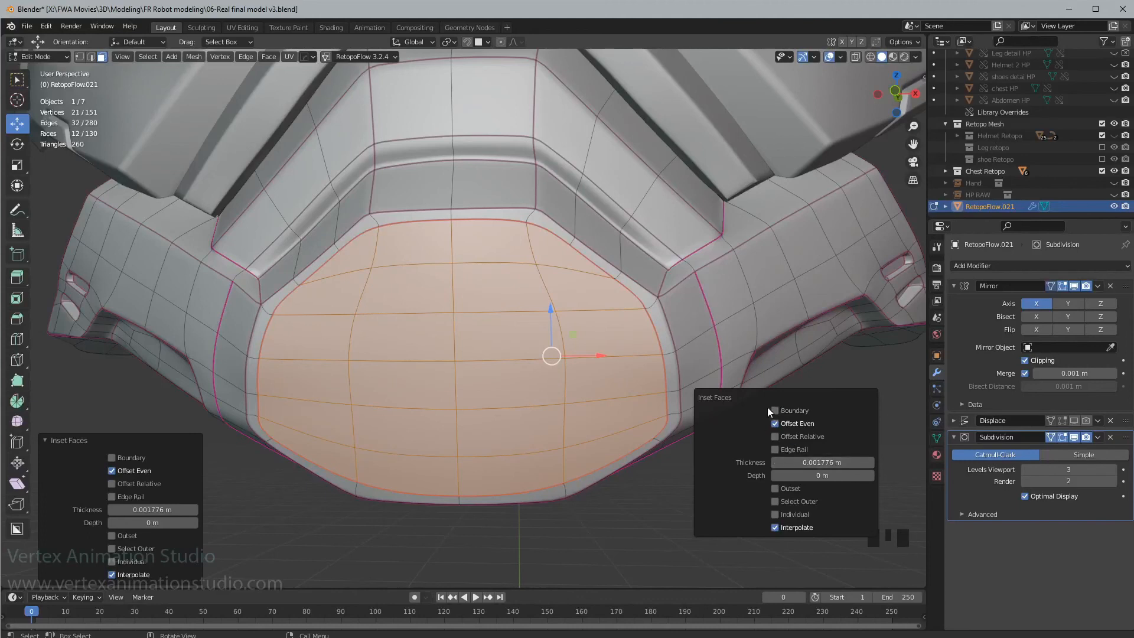
pyautogui.click(775, 410)
pyautogui.click(775, 411)
pyautogui.click(774, 410)
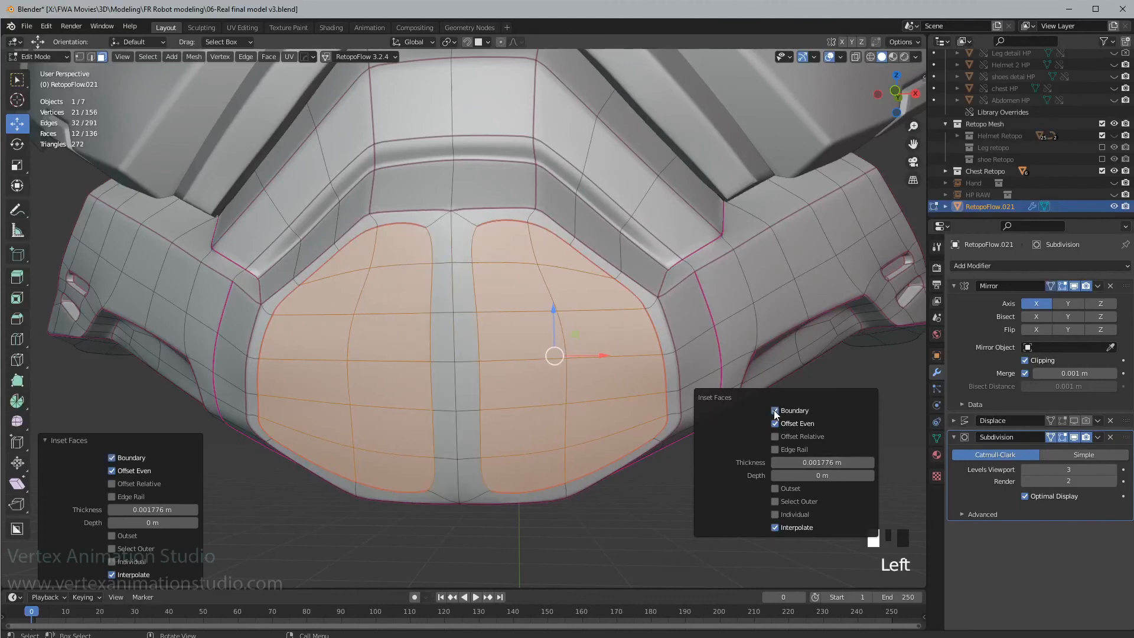
pyautogui.click(774, 411)
pyautogui.click(775, 411)
pyautogui.click(775, 411)
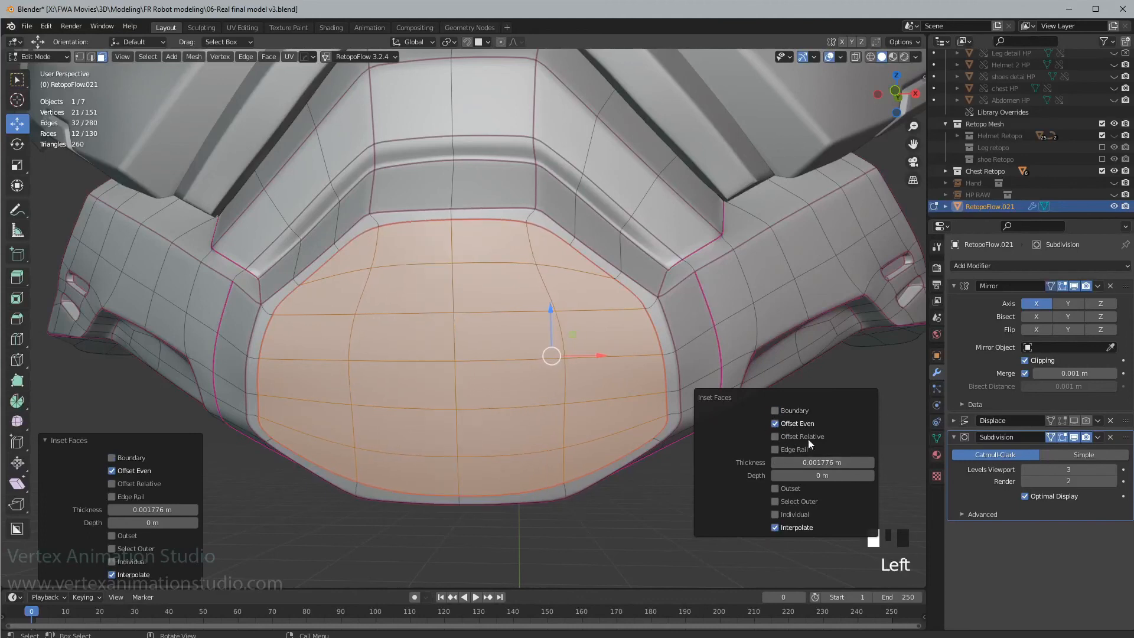
pyautogui.moveTo(820, 462); pyautogui.dragTo(833, 462)
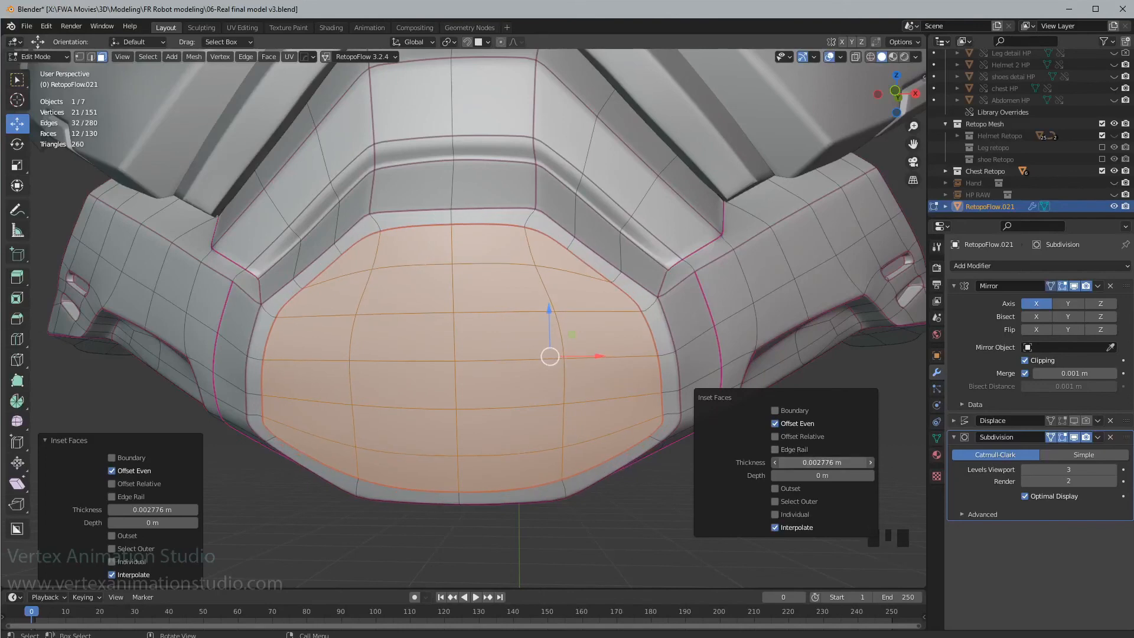
# - Select the four short edges running through the front panel's lower outer corner and crease them by 0.770
pyautogui.press('Tab')
pyautogui.moveTo(589, 334); pyautogui.dragTo(631, 322, button='middle')
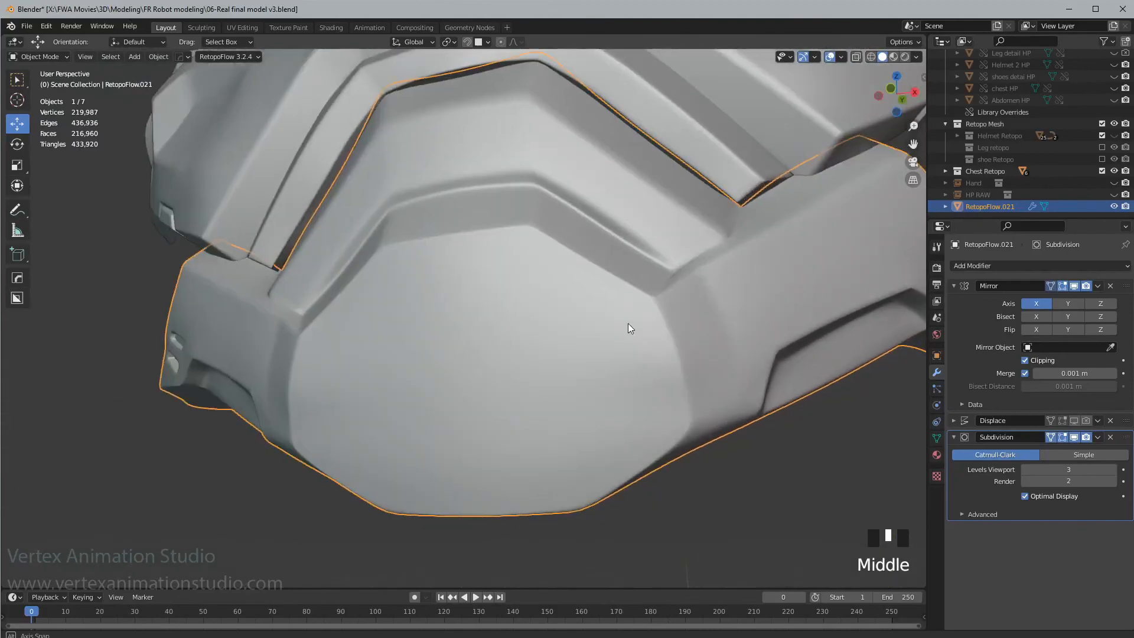
pyautogui.moveTo(675, 368); pyautogui.dragTo(649, 452, button='middle')
pyautogui.scroll(-2, 666, 399)
pyautogui.press('Tab')
pyautogui.click(635, 423)
pyautogui.press('2')
pyautogui.click(622, 422)
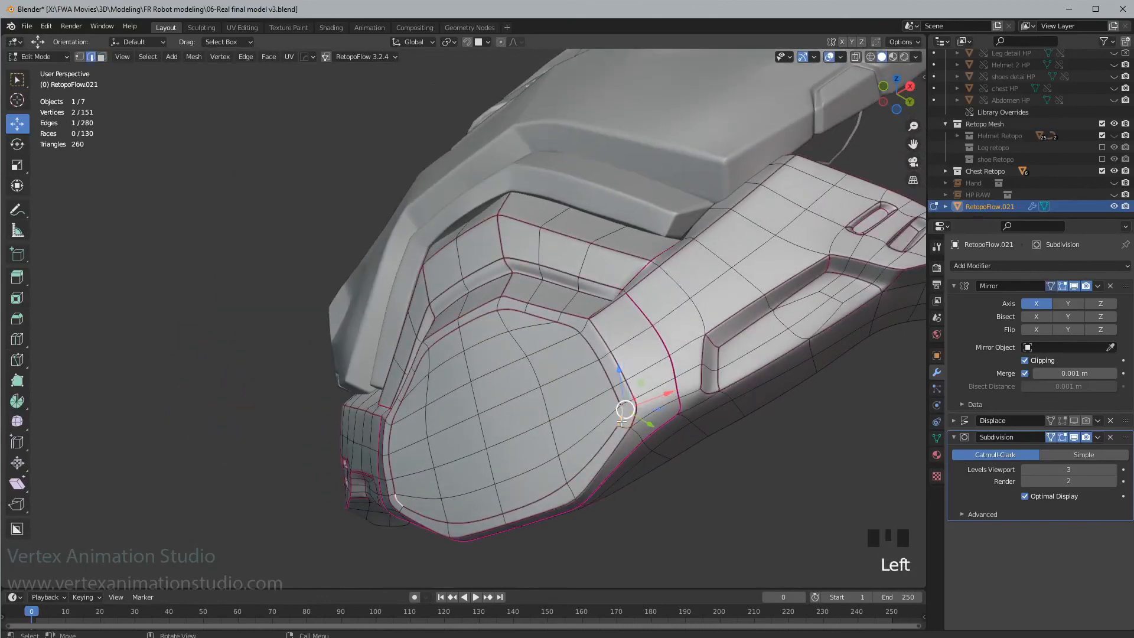
pyautogui.keyDown('alt'); pyautogui.click(647, 442); pyautogui.keyUp('alt')
pyautogui.moveTo(647, 442); pyautogui.dragTo(714, 500, button='middle')
pyautogui.keyDown('shift'); pyautogui.click(635, 433); pyautogui.keyUp('shift')
pyautogui.keyDown('shift'); pyautogui.click(639, 439); pyautogui.keyUp('shift')
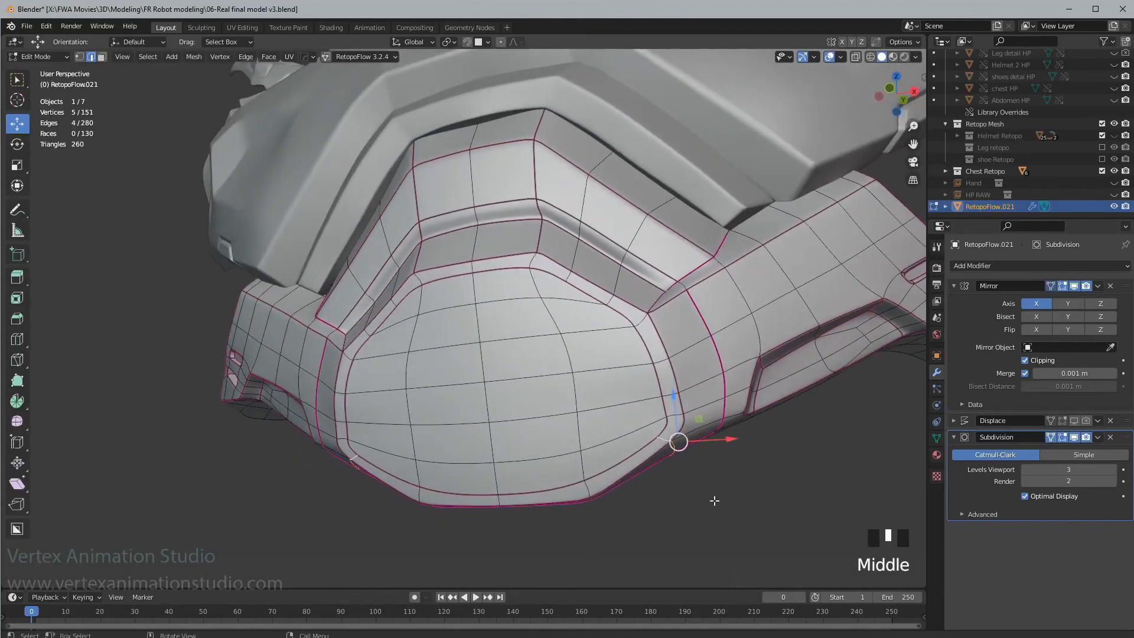
pyautogui.hotkey('shift', 'e')
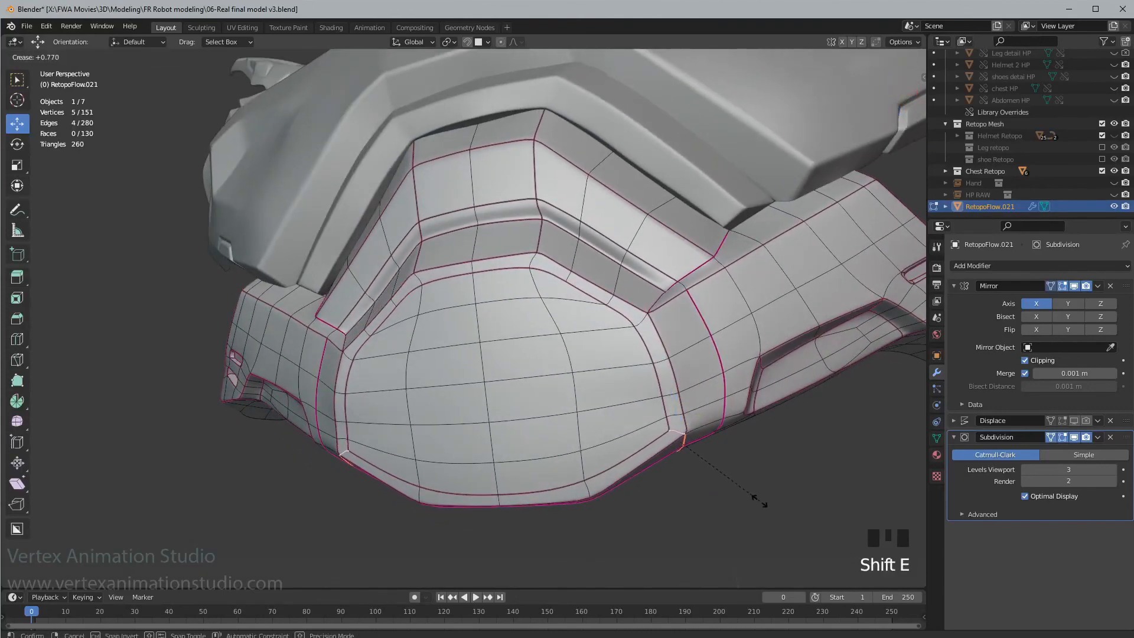
pyautogui.click(760, 502)
pyautogui.moveTo(729, 456); pyautogui.dragTo(731, 453, button='middle')
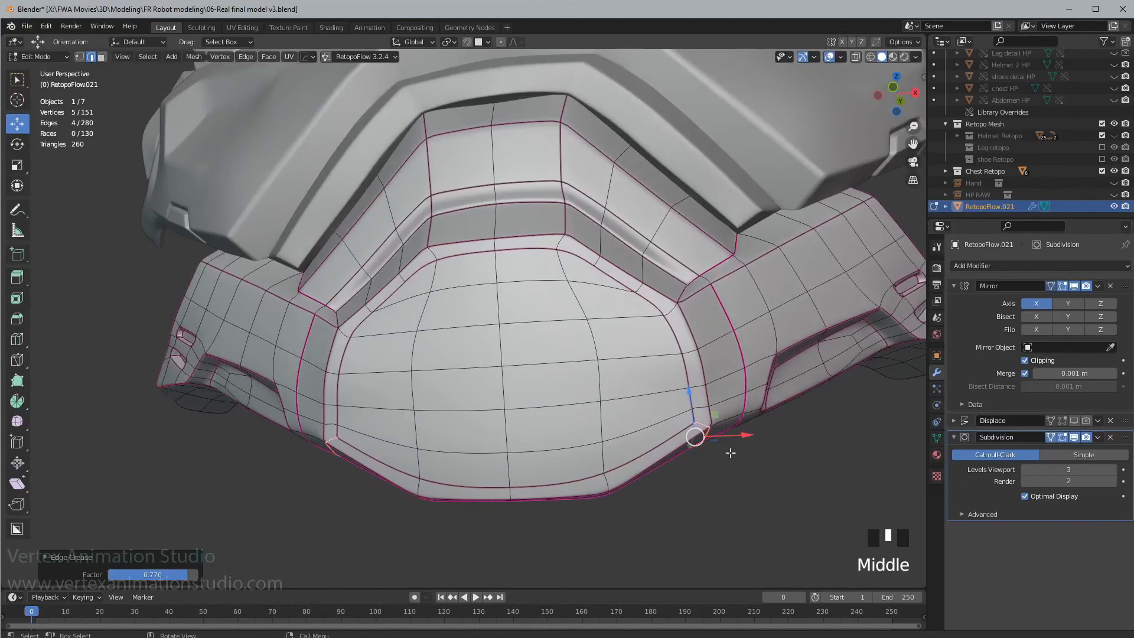
# - Select the side path of the front panel's inner inset border from upper to lower corner and straighten its vertices
pyautogui.click(680, 331)
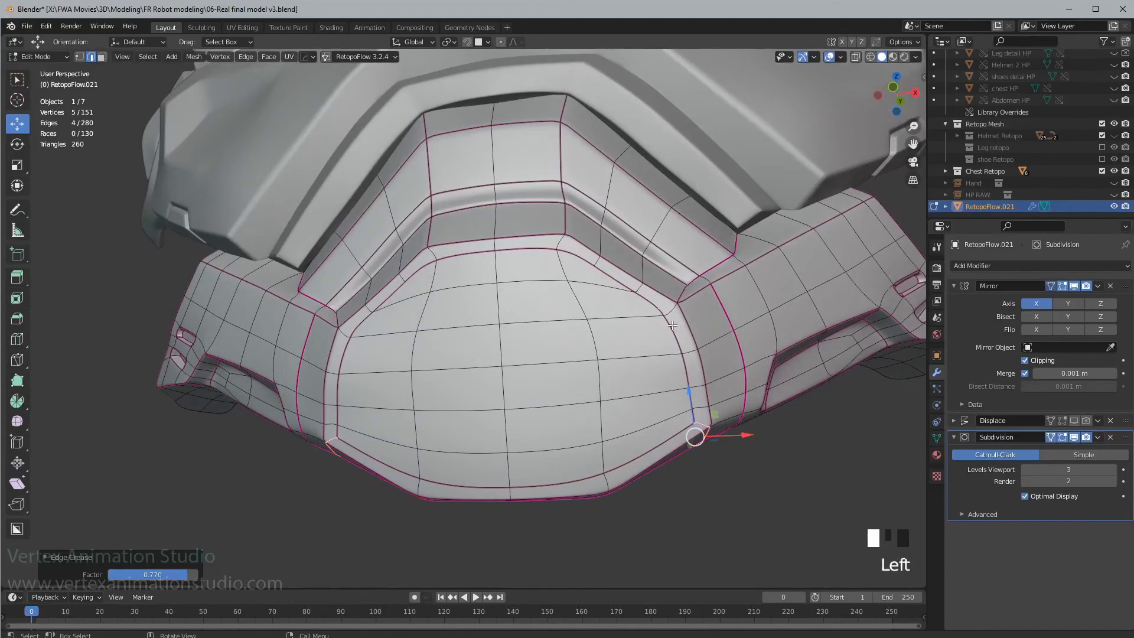
pyautogui.keyDown('ctrl'); pyautogui.click(692, 419); pyautogui.keyUp('ctrl')
pyautogui.moveTo(725, 433); pyautogui.dragTo(725, 433, button='middle')
pyautogui.press('1')
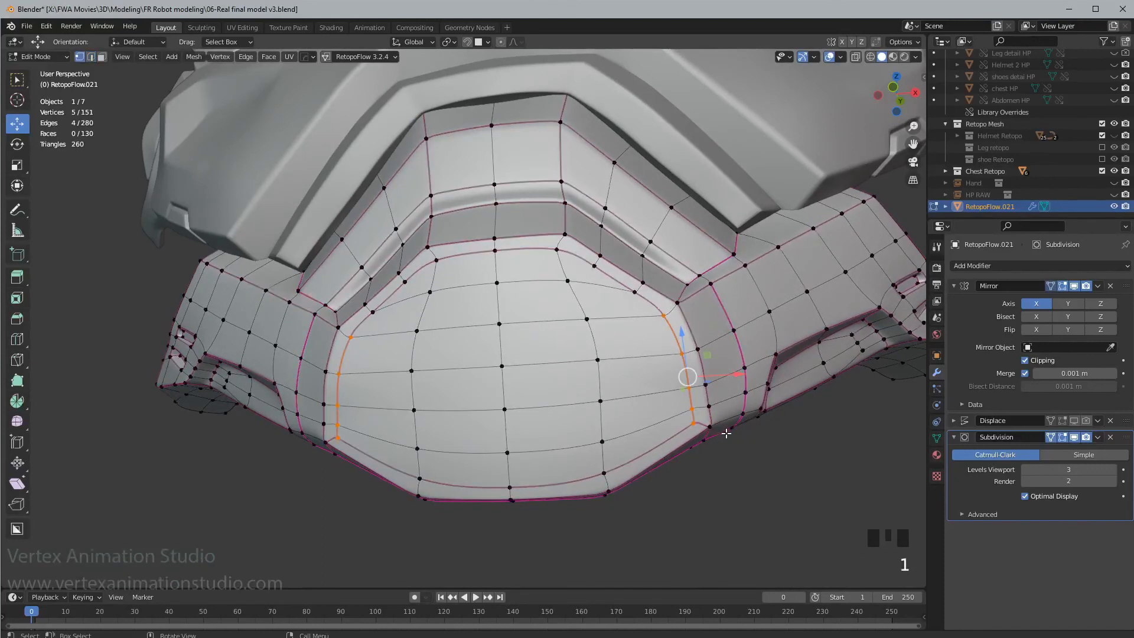
pyautogui.hotkey('alt', 'a')
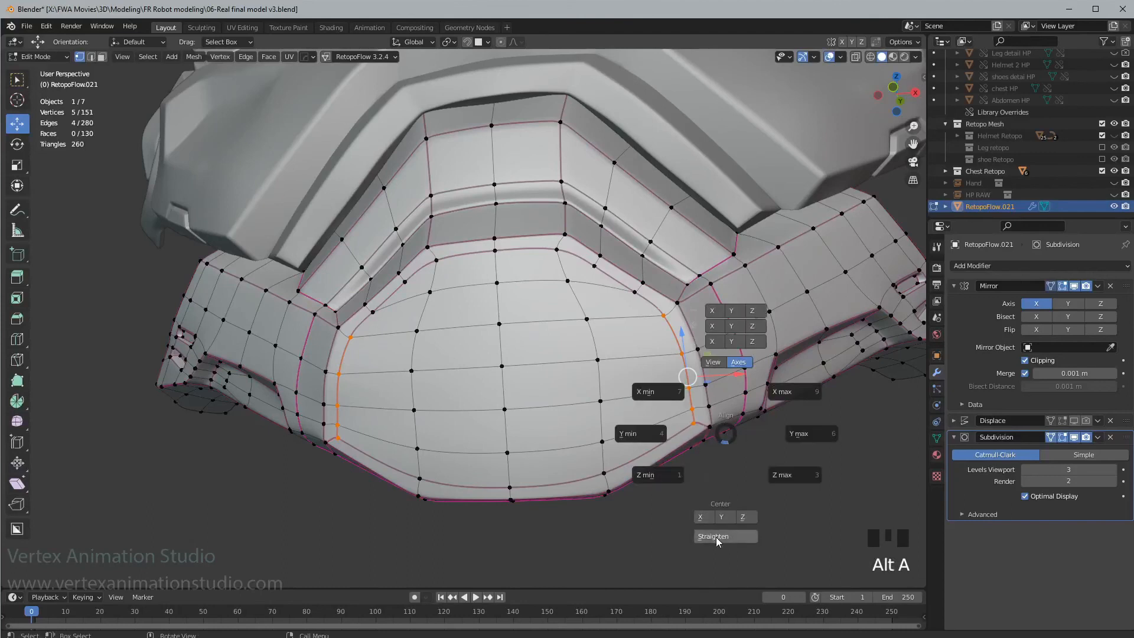
pyautogui.click(715, 537)
# - Select the matching side path on the front panel's outer border and straighten its vertices
pyautogui.click(685, 318)
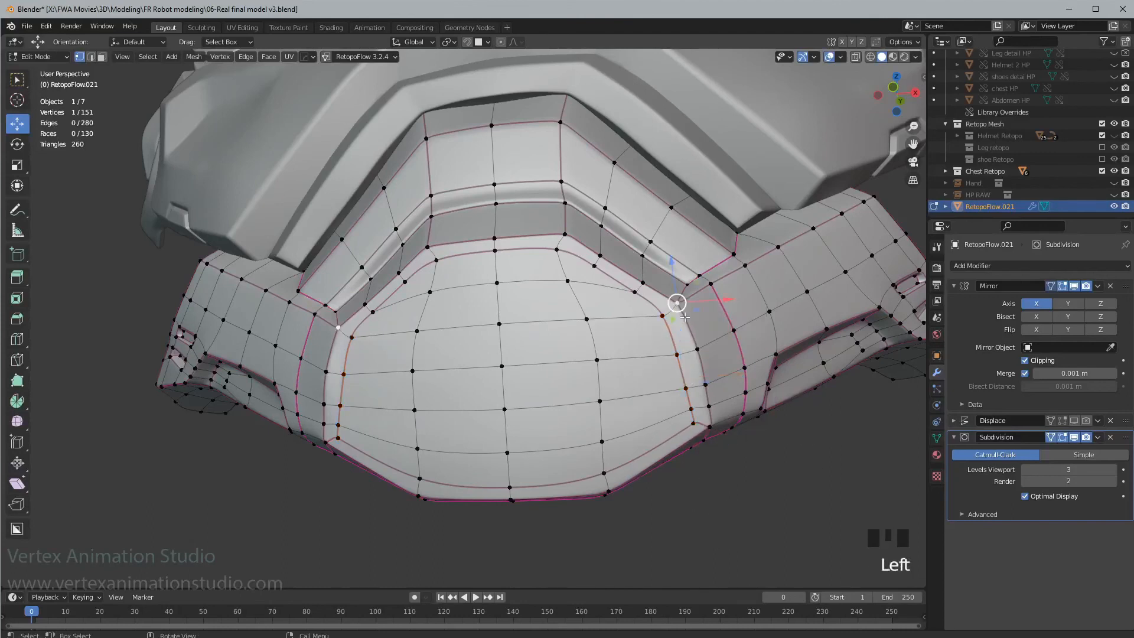
pyautogui.keyDown('ctrl'); pyautogui.click(710, 427); pyautogui.keyUp('ctrl')
pyautogui.hotkey('alt', 'a')
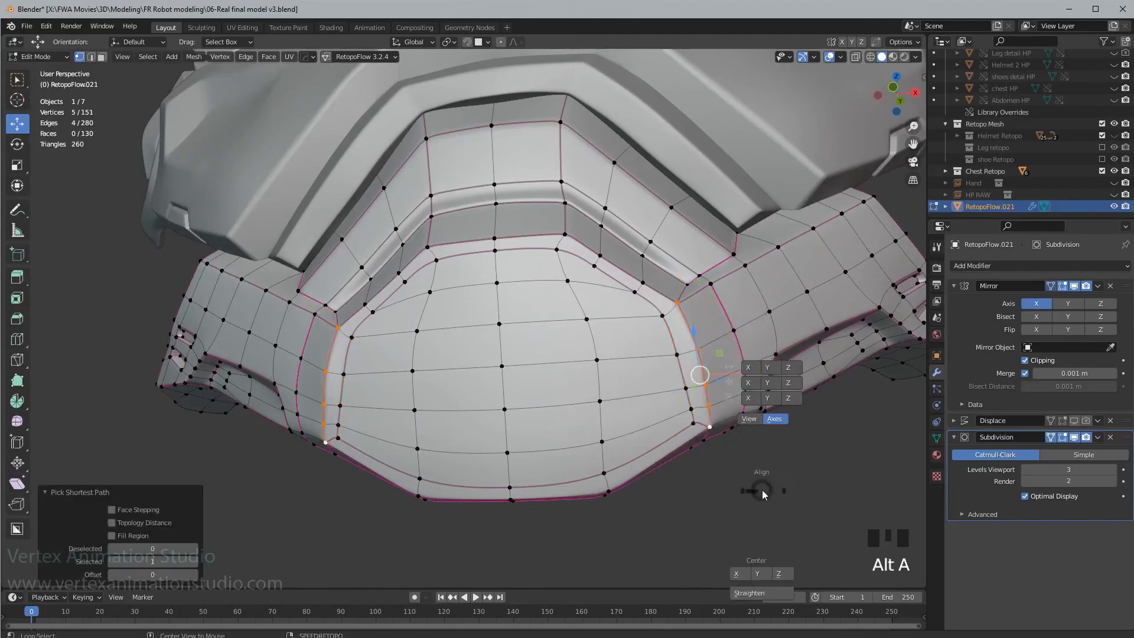
pyautogui.click(759, 592)
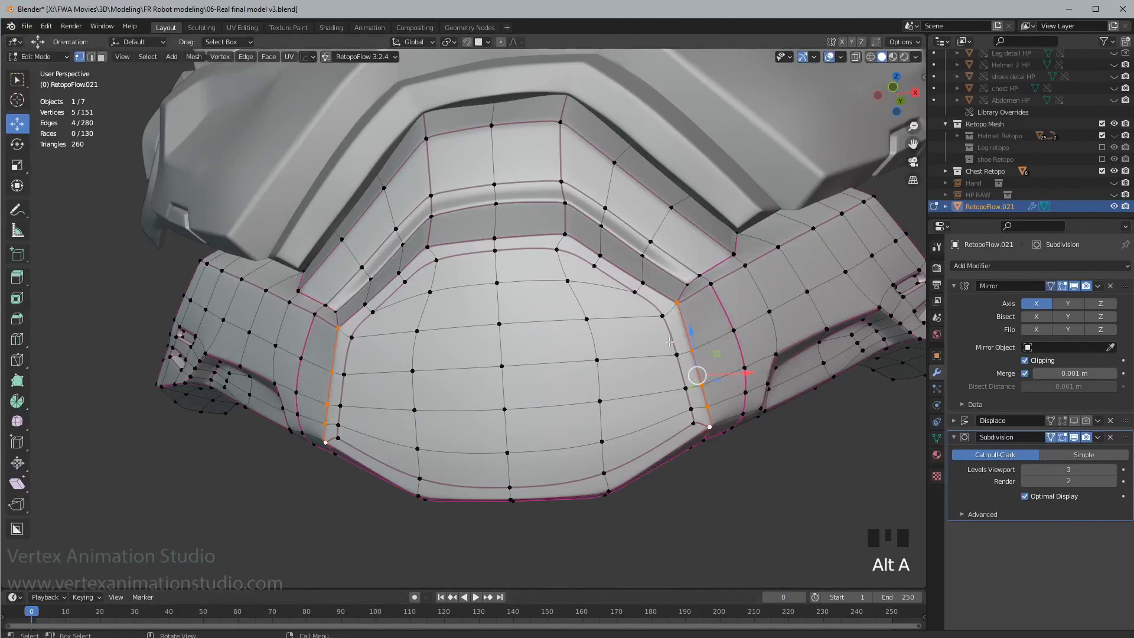
# - Select the inset border strips on both sides of the front panel and move them about -0.0022 m in X and -0.0006 m in Z
pyautogui.keyDown('shift'); pyautogui.click(662, 319); pyautogui.keyUp('shift')
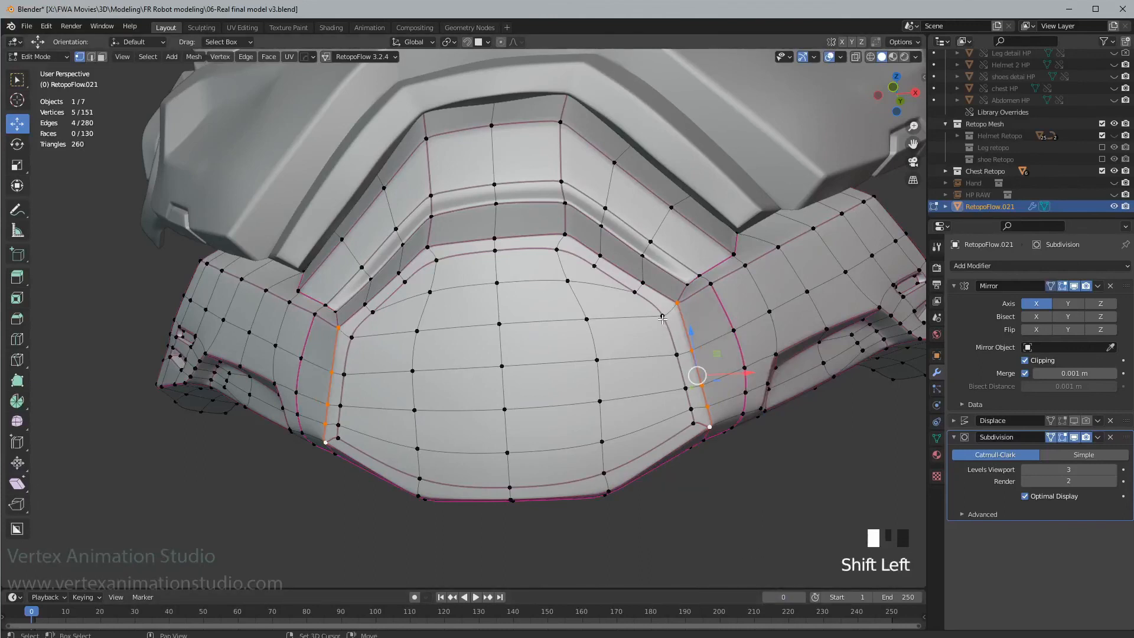
pyautogui.keyDown('ctrl'); pyautogui.click(694, 425); pyautogui.keyUp('ctrl')
pyautogui.moveTo(697, 430); pyautogui.dragTo(732, 458, button='middle')
pyautogui.keyDown('alt'); pyautogui.middleClick(800, 425); pyautogui.keyUp('alt')
pyautogui.keyDown('alt'); pyautogui.middleClick(800, 425); pyautogui.keyUp('alt')
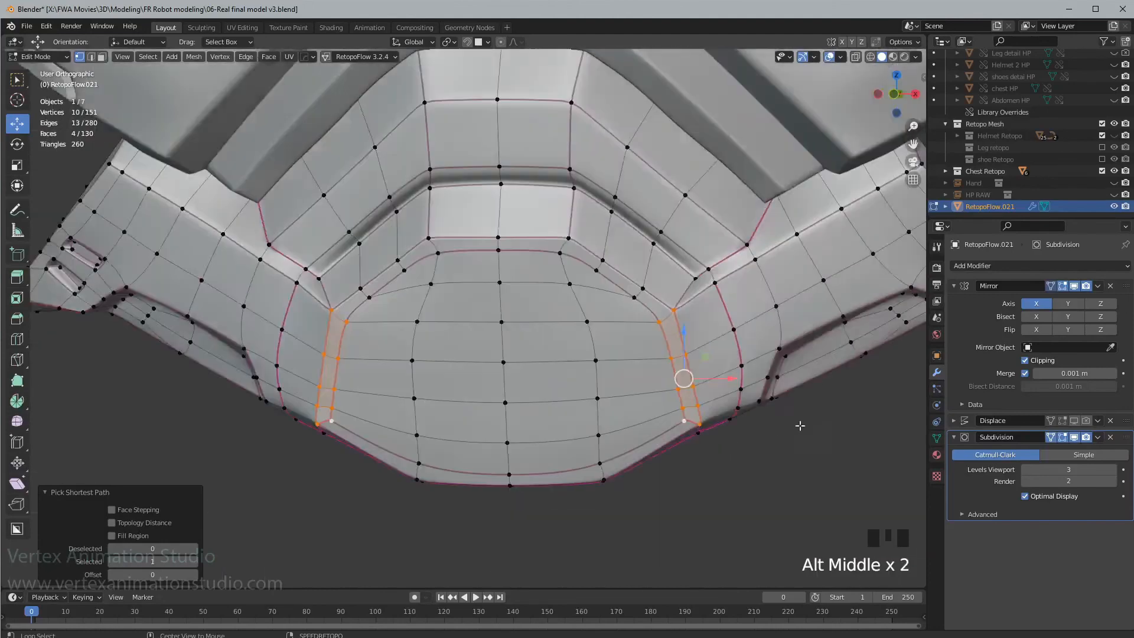
pyautogui.keyDown('alt'); pyautogui.moveTo(800, 426); pyautogui.dragTo(797, 429, button='middle'); pyautogui.keyUp('alt')
pyautogui.press('r')
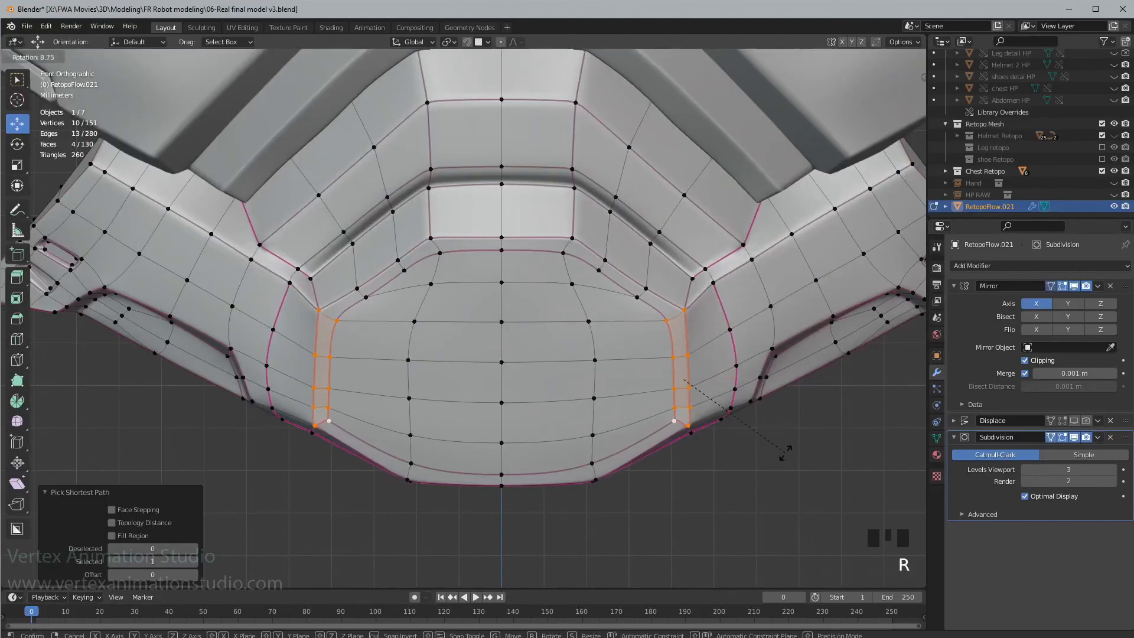
pyautogui.rightClick(785, 451)
pyautogui.press('g')
pyautogui.click(771, 455)
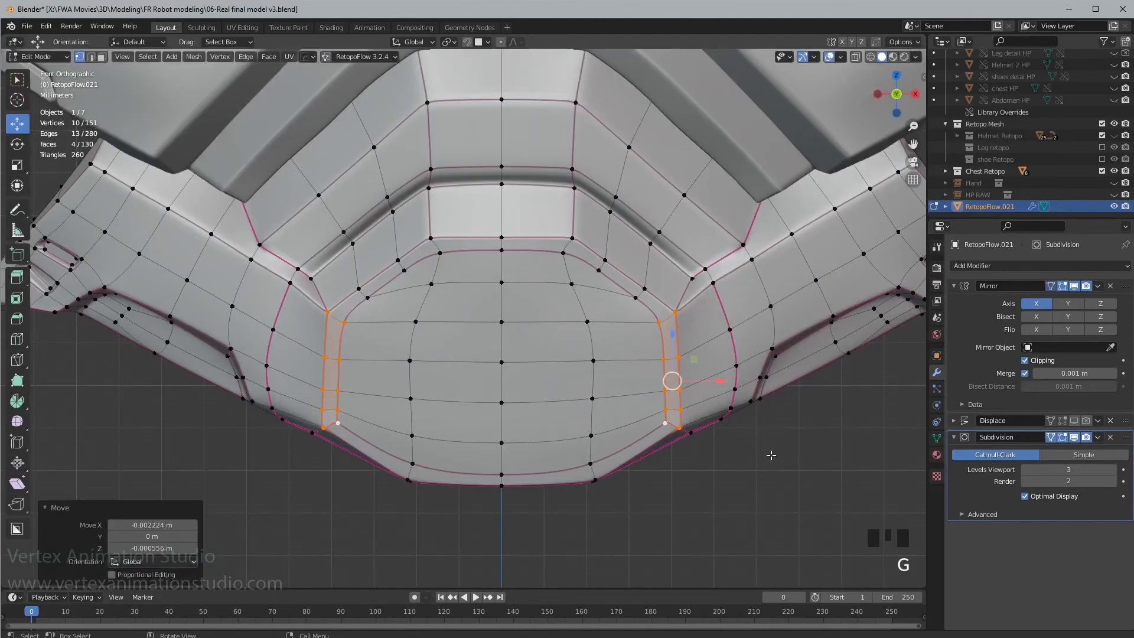
pyautogui.press('Tab')
# - Reposition the vertex at the upper end of the creased edge path just outside the front panel's side border
pyautogui.moveTo(771, 455); pyautogui.dragTo(757, 434, button='middle')
pyautogui.moveTo(746, 444)
pyautogui.mouseDown(button='middle')
pyautogui.moveTo(715, 462)
pyautogui.moveTo(734, 473)
pyautogui.moveTo(742, 458)
pyautogui.mouseUp(button='middle')
pyautogui.scroll(2, 818, 364)
pyautogui.keyDown('shift'); pyautogui.moveTo(818, 366); pyautogui.dragTo(612, 391, button='middle'); pyautogui.keyUp('shift')
pyautogui.press('Tab')
pyautogui.click(627, 321)
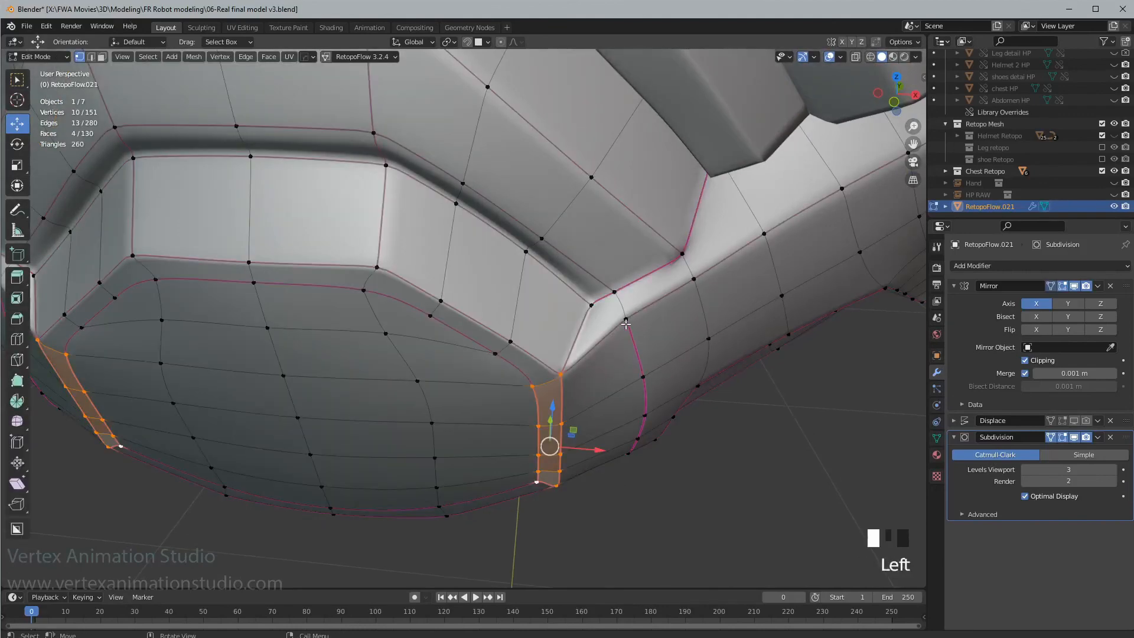
pyautogui.moveTo(627, 324); pyautogui.dragTo(606, 465, button='middle')
pyautogui.press('g')
pyautogui.click(640, 372)
# - Select the two lower border edges between the front panel's corner and the side recess and crease them
pyautogui.scroll(-2, 656, 355)
pyautogui.press('2')
pyautogui.click(593, 462)
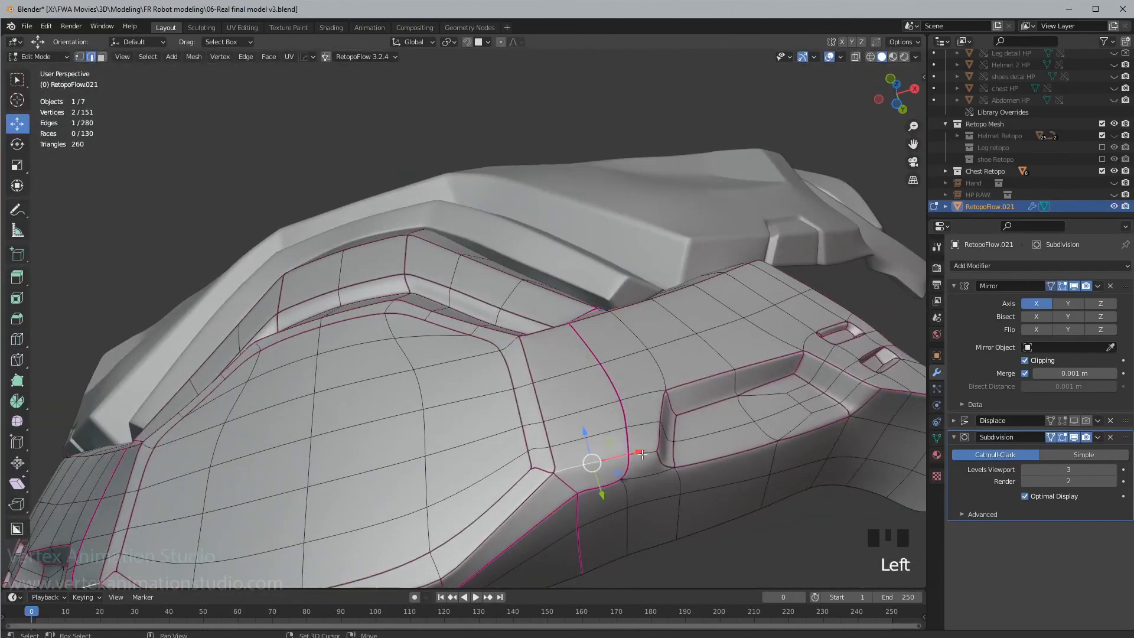
pyautogui.keyDown('shift'); pyautogui.click(651, 463); pyautogui.keyUp('shift')
pyautogui.hotkey('shift', 'e')
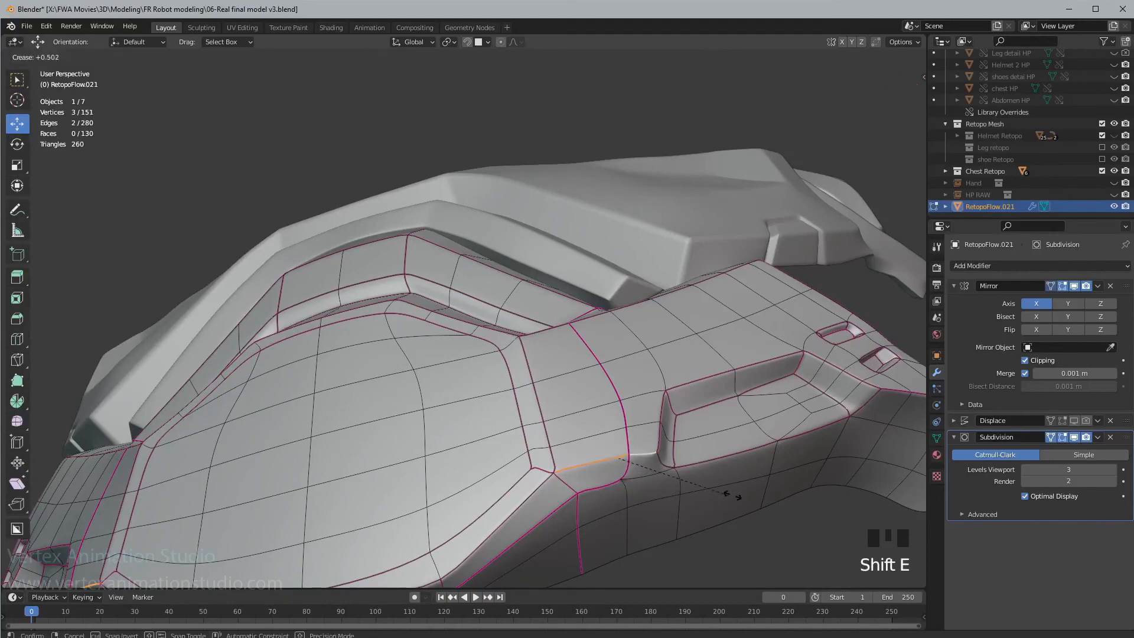
pyautogui.click(659, 470)
# - Select the five-edge path running down beside the front panel and remove its crease
pyautogui.moveTo(643, 507); pyautogui.dragTo(627, 466, button='middle')
pyautogui.moveTo(640, 416); pyautogui.dragTo(673, 435, button='middle')
pyautogui.click(641, 415)
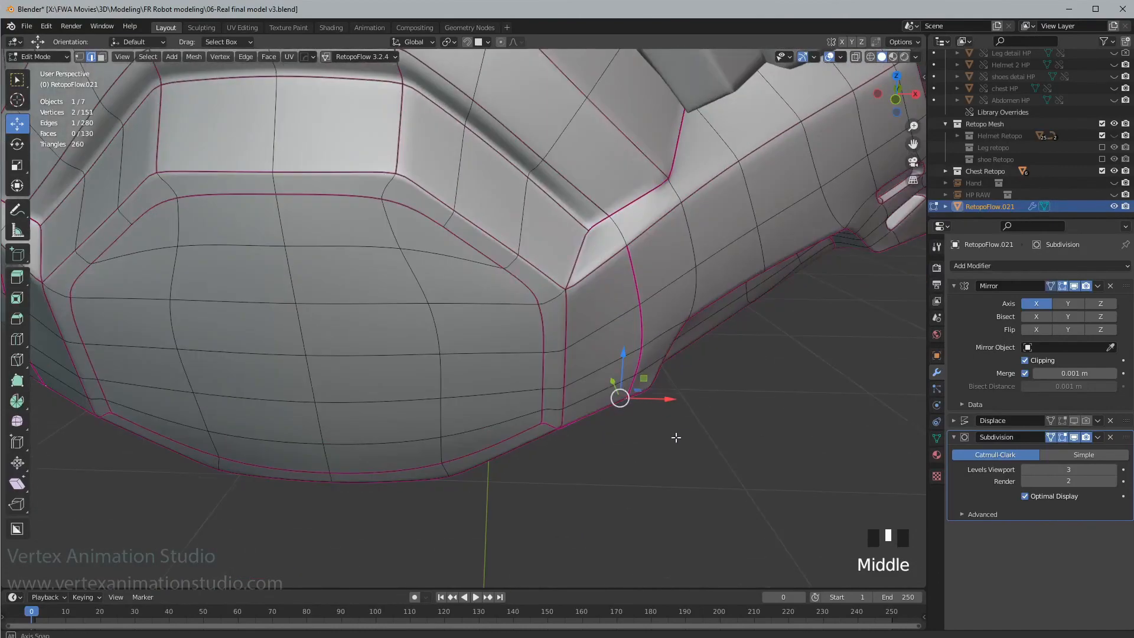
pyautogui.keyDown('ctrl'); pyautogui.click(652, 298); pyautogui.keyUp('ctrl')
pyautogui.moveTo(651, 298); pyautogui.dragTo(673, 305, button='middle')
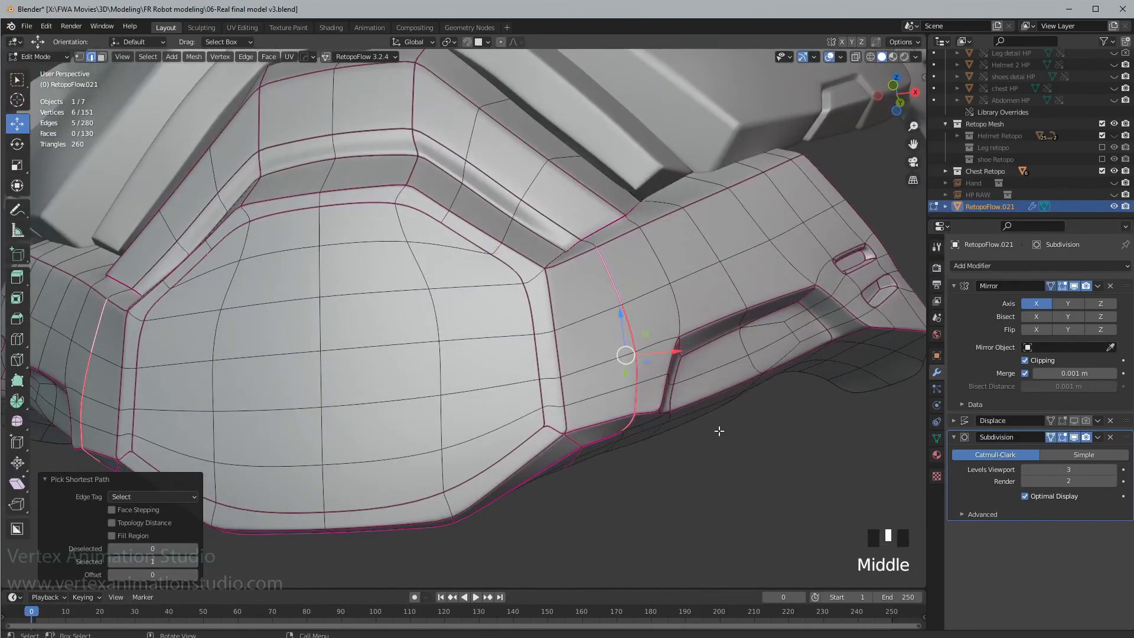
pyautogui.hotkey('shift', 'e')
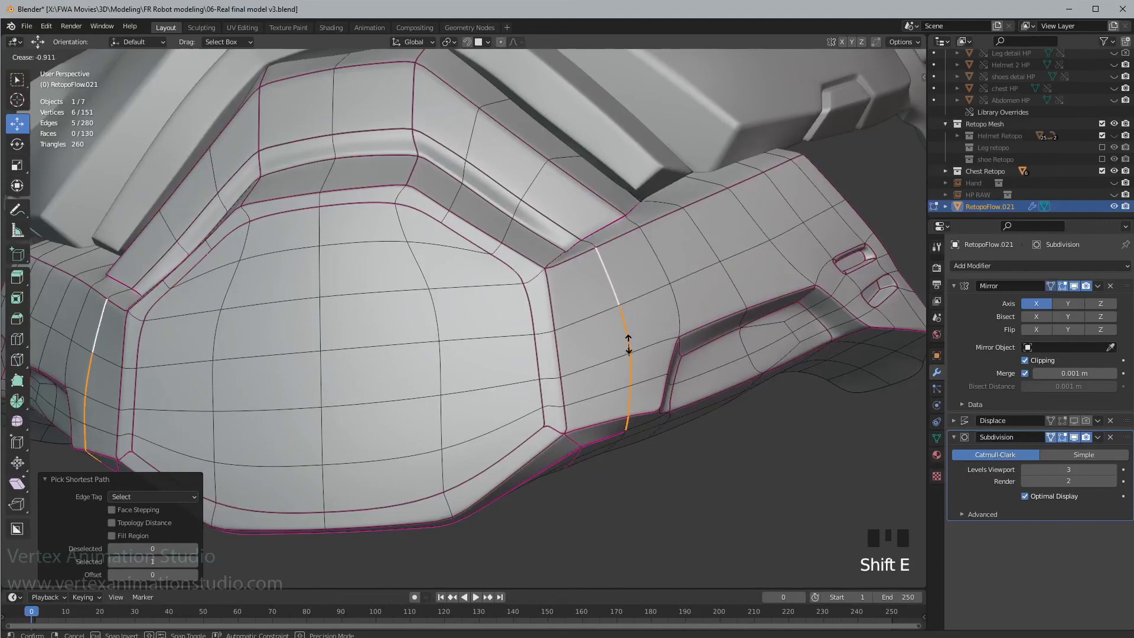
pyautogui.click(629, 343)
pyautogui.hotkey('shift', 'e')
pyautogui.click(632, 358)
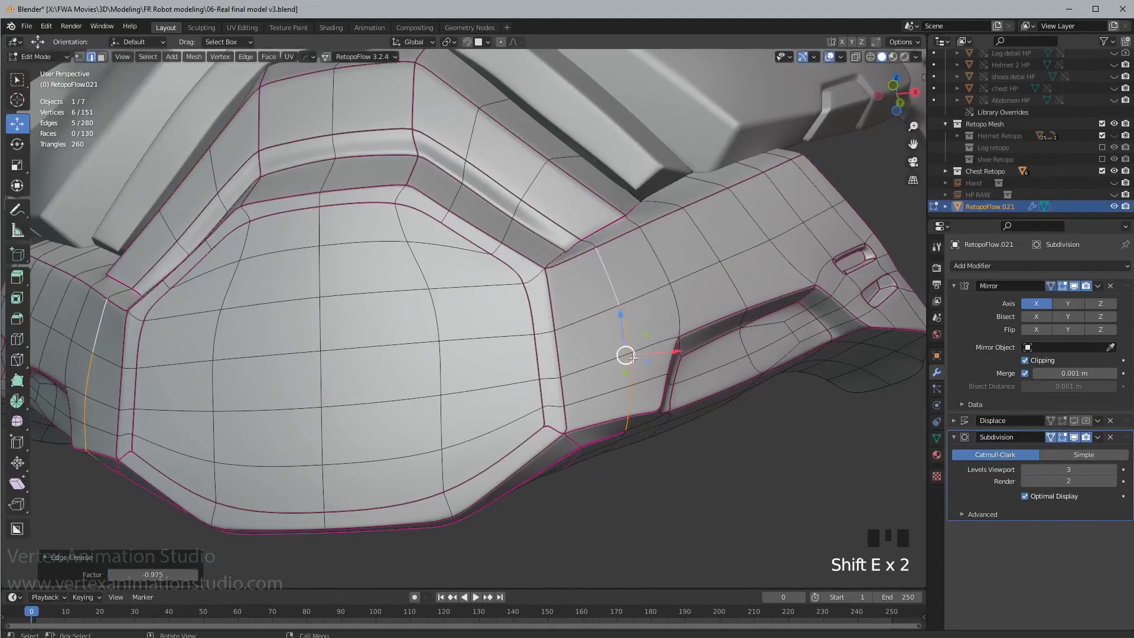
# - Remove the crease from the short underside edge beside the front panel's lower corner
pyautogui.click(606, 441)
pyautogui.moveTo(606, 441); pyautogui.dragTo(735, 467, button='middle')
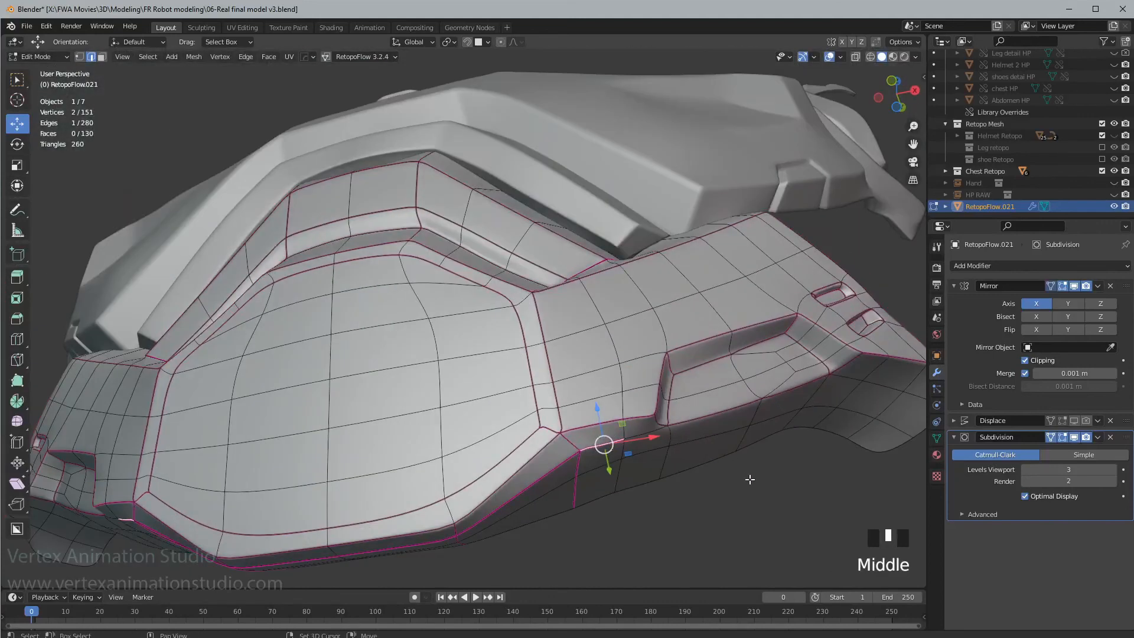
pyautogui.hotkey('shift', 'e')
pyautogui.click(600, 436)
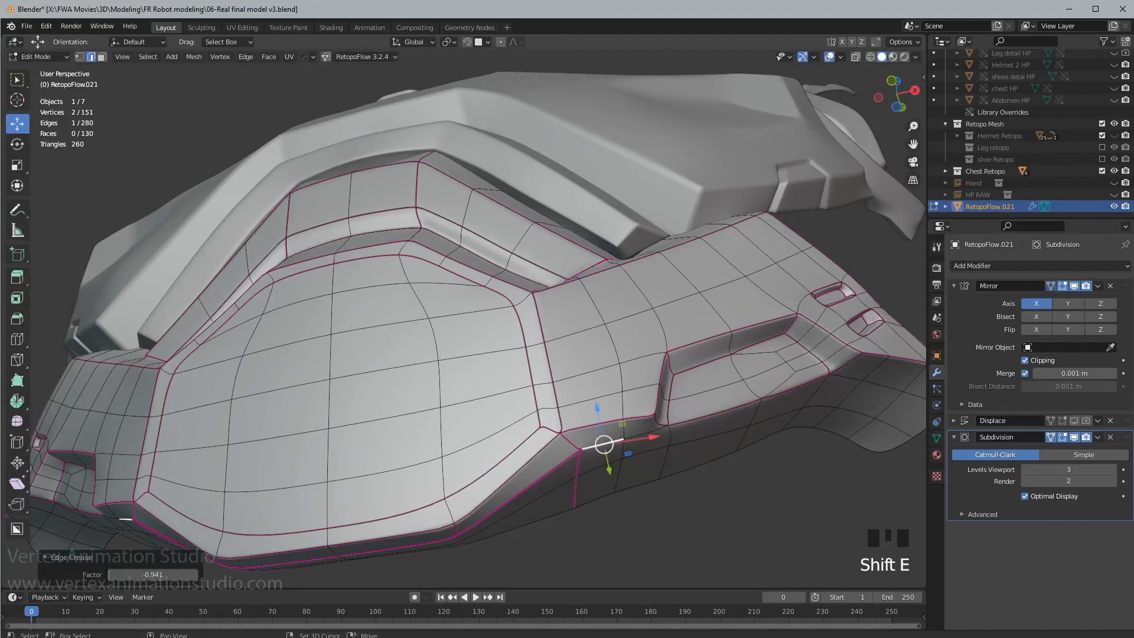
pyautogui.hotkey('shift', 'e')
pyautogui.click(632, 452)
pyautogui.press('Tab')
# - Move two edges at the outer end of the side wing's lower slot by 0.000514, 0.000753 and -0.00118 m in X, Y and Z
pyautogui.moveTo(639, 453); pyautogui.dragTo(693, 516, button='middle')
pyautogui.scroll(-2, 692, 517)
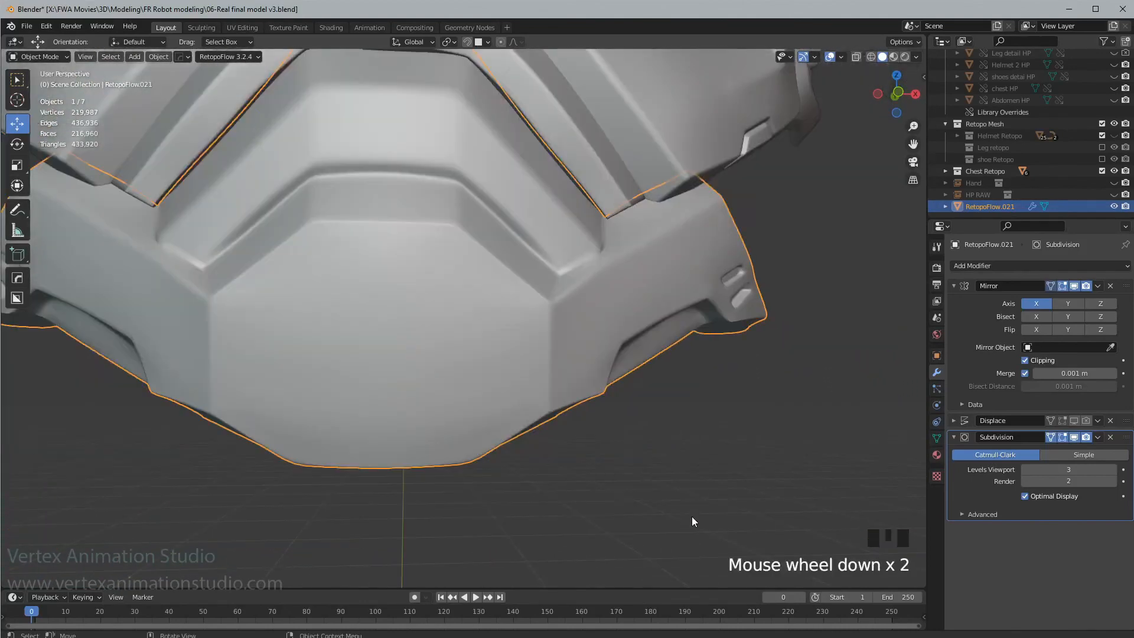
pyautogui.scroll(-2, 630, 448)
pyautogui.moveTo(630, 448); pyautogui.dragTo(577, 387, button='middle')
pyautogui.scroll(4, 666, 423)
pyautogui.scroll(3, 716, 440)
pyautogui.keyDown('shift'); pyautogui.moveTo(717, 441); pyautogui.dragTo(615, 369, button='middle'); pyautogui.keyUp('shift')
pyautogui.click(622, 415)
pyautogui.press('Tab')
pyautogui.click(617, 369)
pyautogui.keyDown('shift'); pyautogui.click(617, 371); pyautogui.keyUp('shift')
pyautogui.press('g')
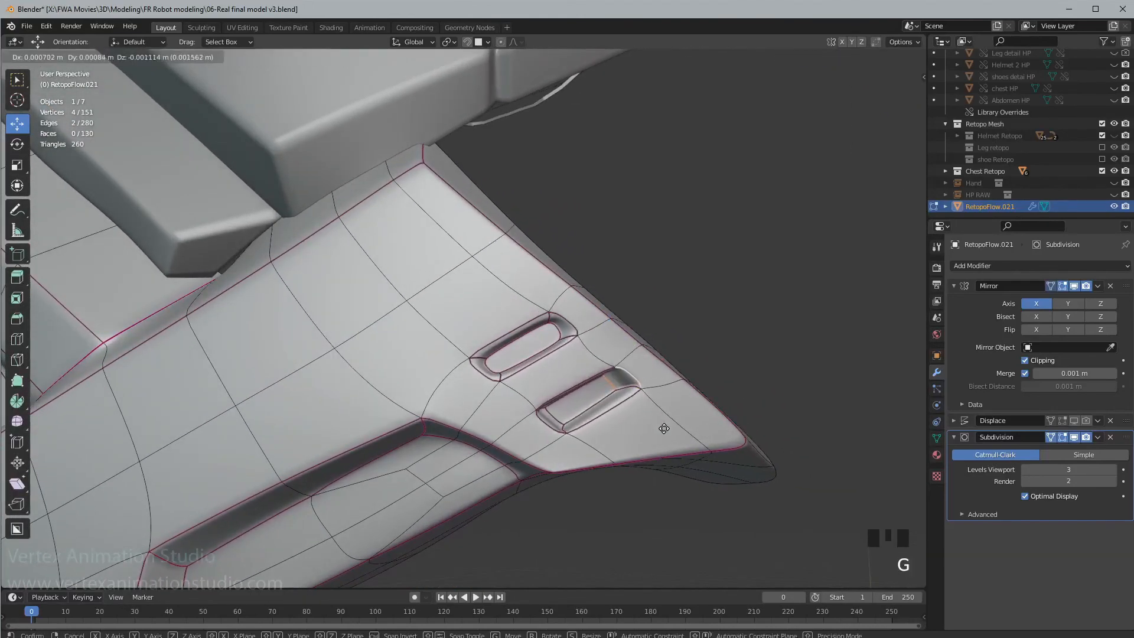
pyautogui.click(662, 428)
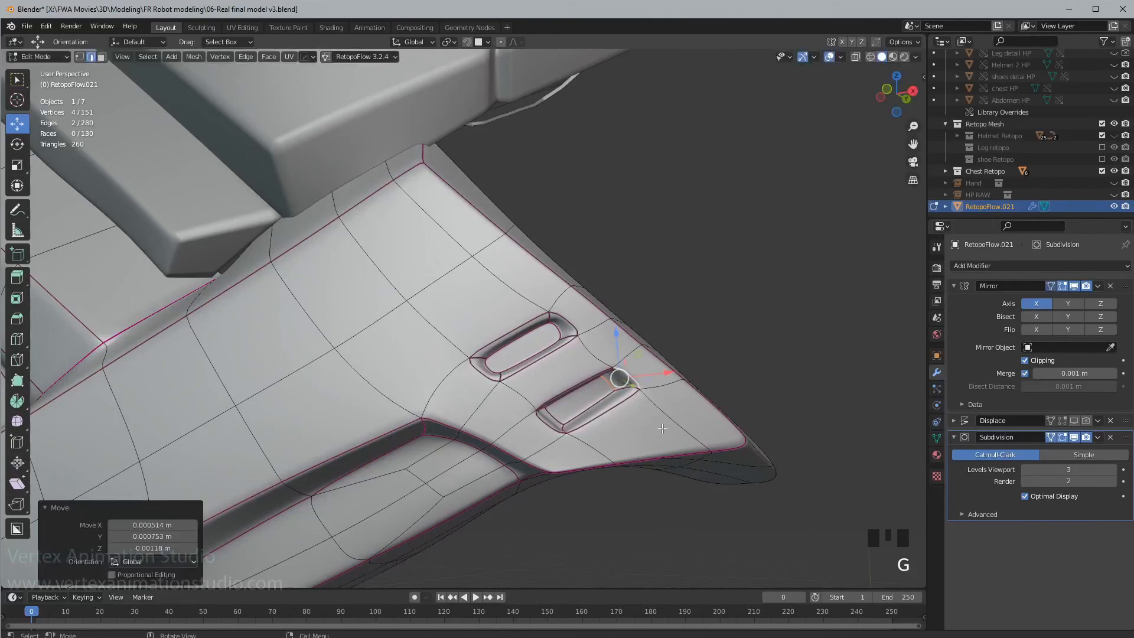
pyautogui.press('Tab')
pyautogui.press('Tab')
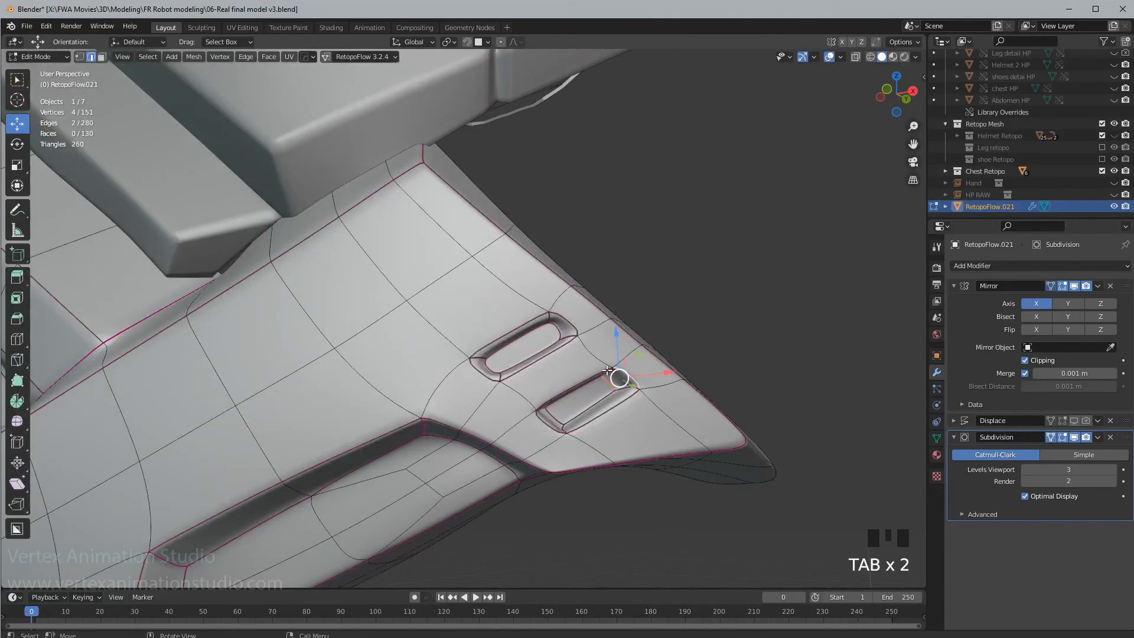
# - Move a single edge at the outer end of the lower slot slightly to refine its corner
pyautogui.moveTo(618, 378); pyautogui.dragTo(637, 399, button='middle')
pyautogui.click(615, 378)
pyautogui.press('g')
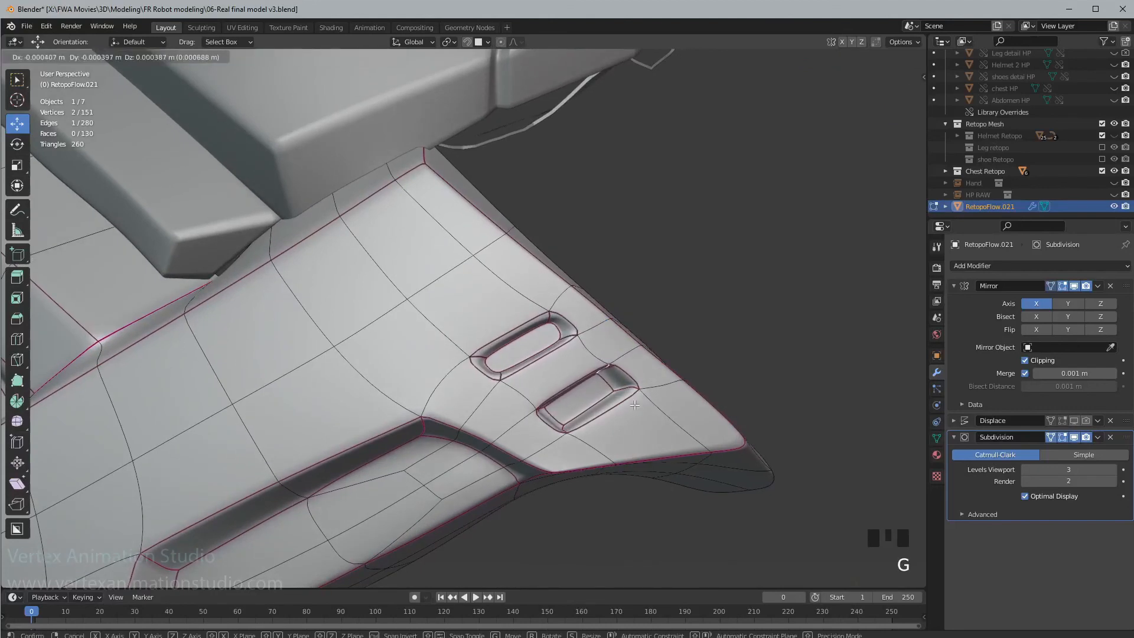
pyautogui.click(635, 405)
# - Nudge the two edges at the outer end of the side wing's upper slot to refine its corners
pyautogui.click(550, 320)
pyautogui.press('g')
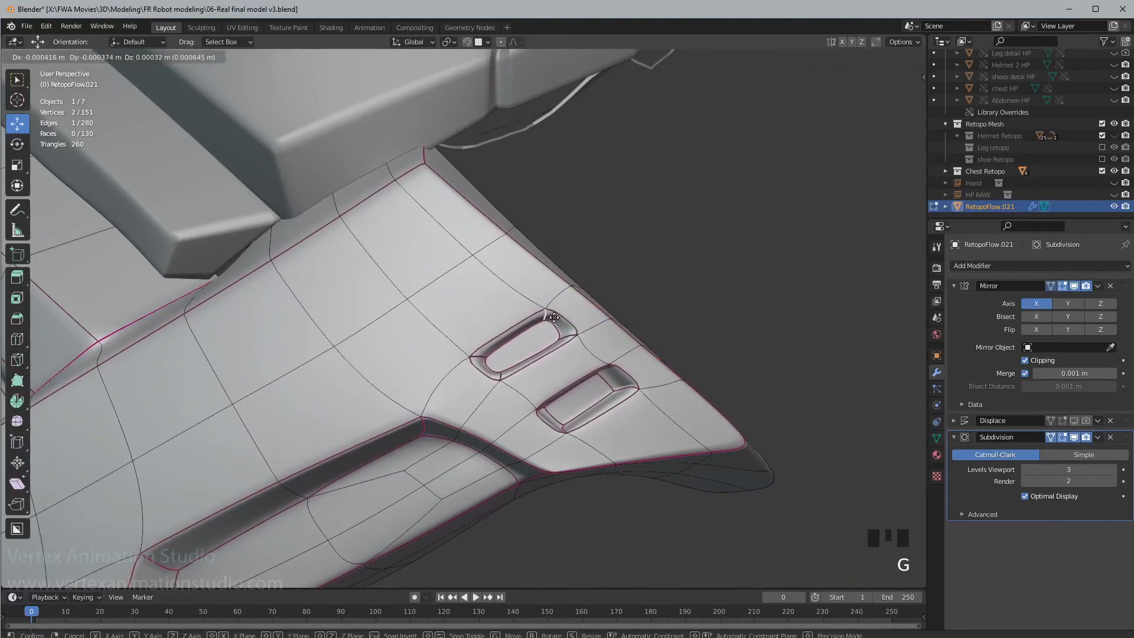
pyautogui.click(567, 341)
pyautogui.click(567, 334)
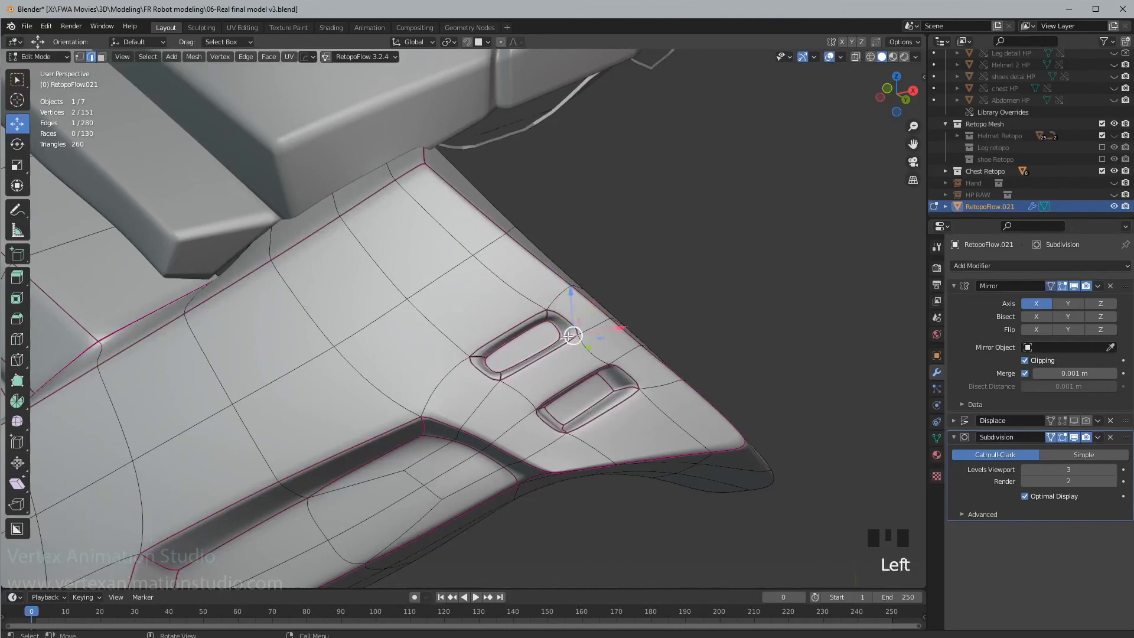
pyautogui.press('g')
pyautogui.click(568, 337)
pyautogui.scroll(-2, 573, 358)
pyautogui.press('Tab')
# - Deselect everything and examine the smoothed abdomen and its fit against the chest armor
pyautogui.moveTo(573, 359); pyautogui.dragTo(607, 456, button='middle')
pyautogui.scroll(-2, 696, 389)
pyautogui.click(654, 424)
pyautogui.scroll(-2, 693, 449)
pyautogui.scroll(-2, 586, 488)
pyautogui.scroll(2, 551, 480)
pyautogui.scroll(2, 588, 476)
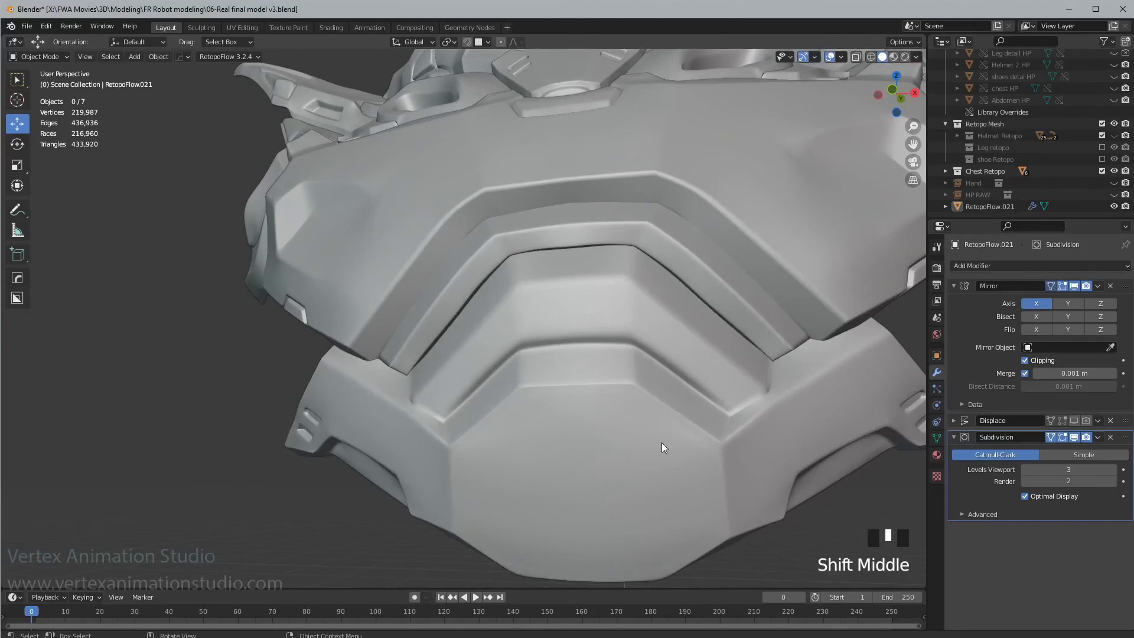
pyautogui.moveTo(613, 543); pyautogui.dragTo(643, 496, button='middle')
pyautogui.scroll(-3, 618, 443)
pyautogui.keyDown('shift'); pyautogui.moveTo(617, 443); pyautogui.dragTo(569, 477, button='middle'); pyautogui.keyUp('shift')
pyautogui.keyDown('shift'); pyautogui.moveTo(674, 306); pyautogui.dragTo(569, 456, button='middle'); pyautogui.keyUp('shift')
pyautogui.scroll(2, 671, 440)
pyautogui.scroll(2, 620, 437)
pyautogui.scroll(-2, 547, 297)
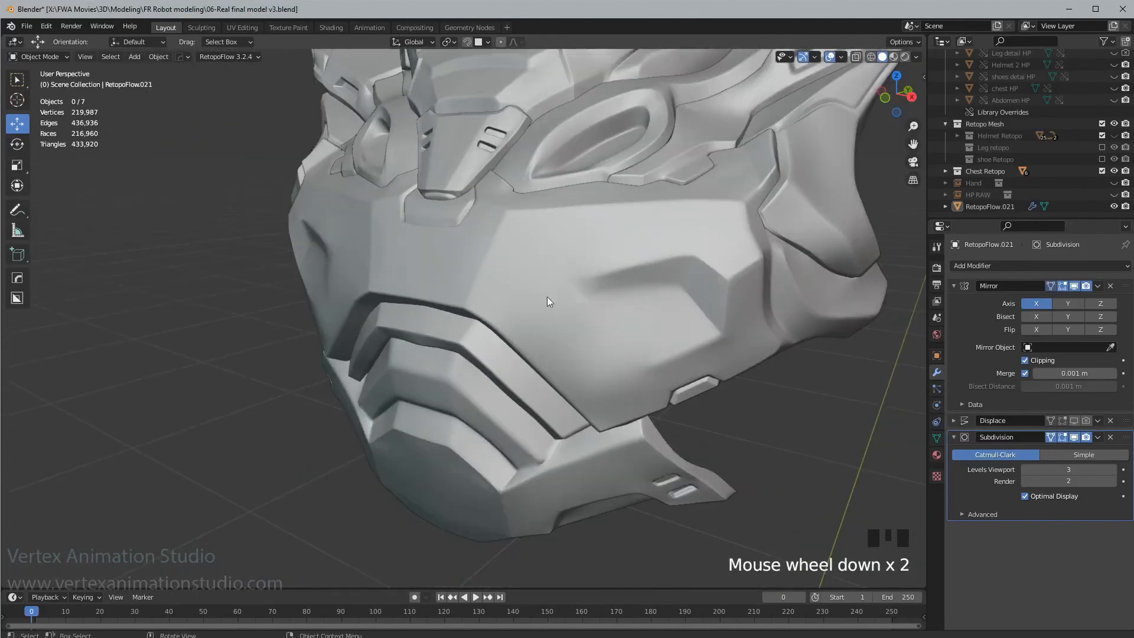
# - Examine the whole chest and abdomen armor in three-quarter view, checking overall shape and surface smoothness
pyautogui.moveTo(547, 296); pyautogui.dragTo(580, 310, button='middle')
pyautogui.scroll(-1, 580, 310)
pyautogui.keyDown('shift'); pyautogui.moveTo(641, 343); pyautogui.dragTo(538, 364, button='middle'); pyautogui.keyUp('shift')
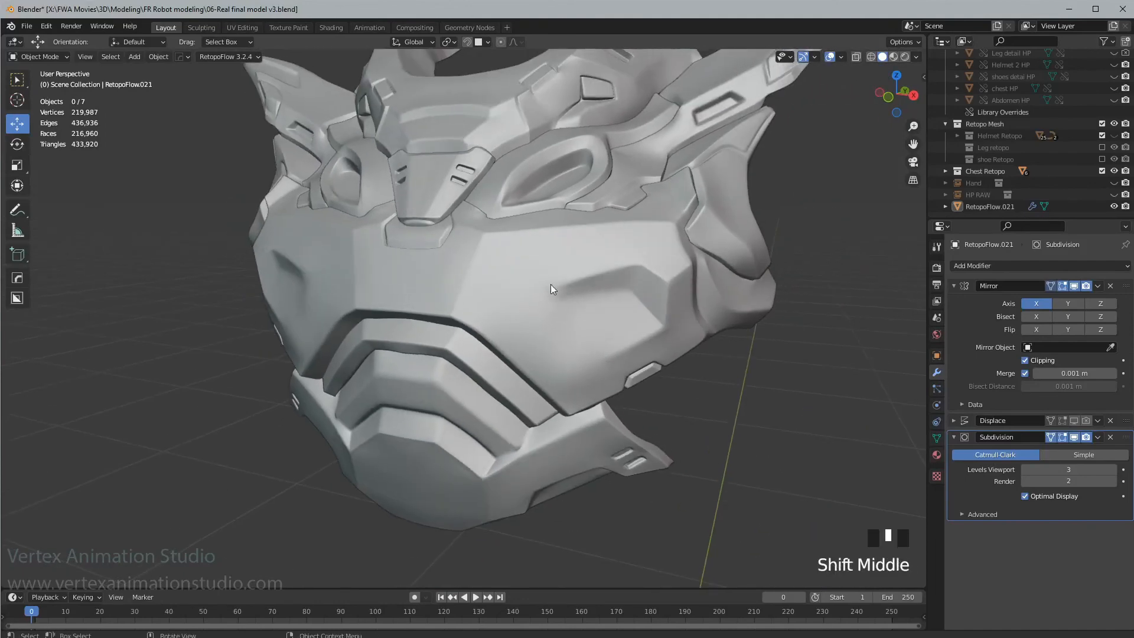
pyautogui.moveTo(439, 356); pyautogui.dragTo(466, 337, button='middle')
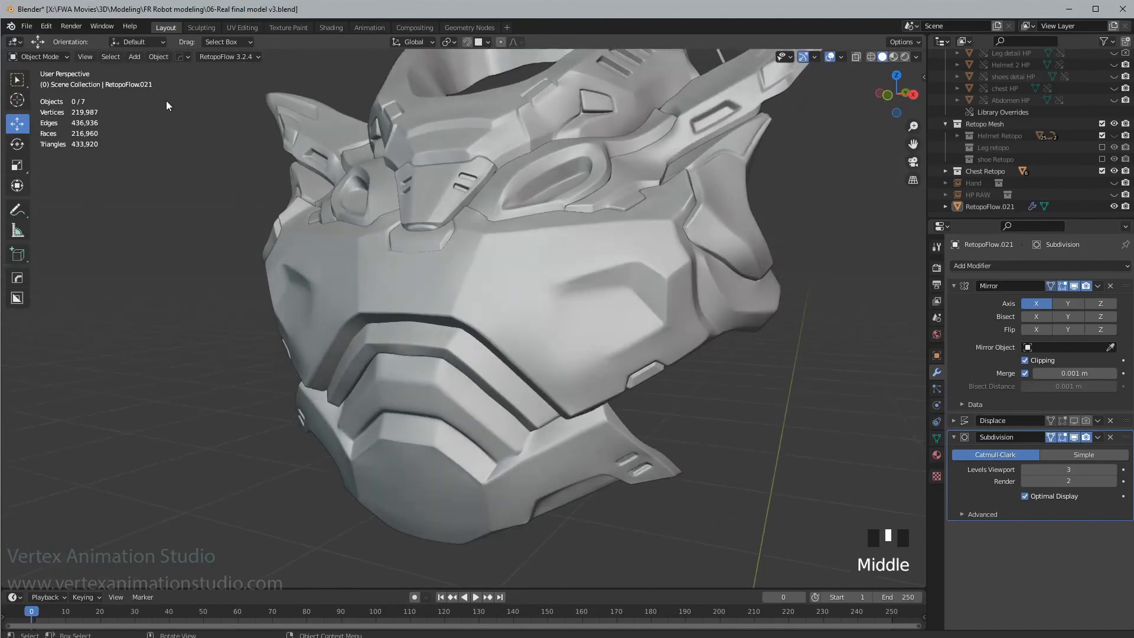
pyautogui.moveTo(596, 352); pyautogui.dragTo(611, 347, button='middle')
pyautogui.keyDown('shift'); pyautogui.moveTo(691, 326); pyautogui.dragTo(719, 397, button='middle'); pyautogui.keyUp('shift')
pyautogui.scroll(1, 660, 371)
pyautogui.scroll(2, 669, 381)
pyautogui.scroll(-1, 709, 395)
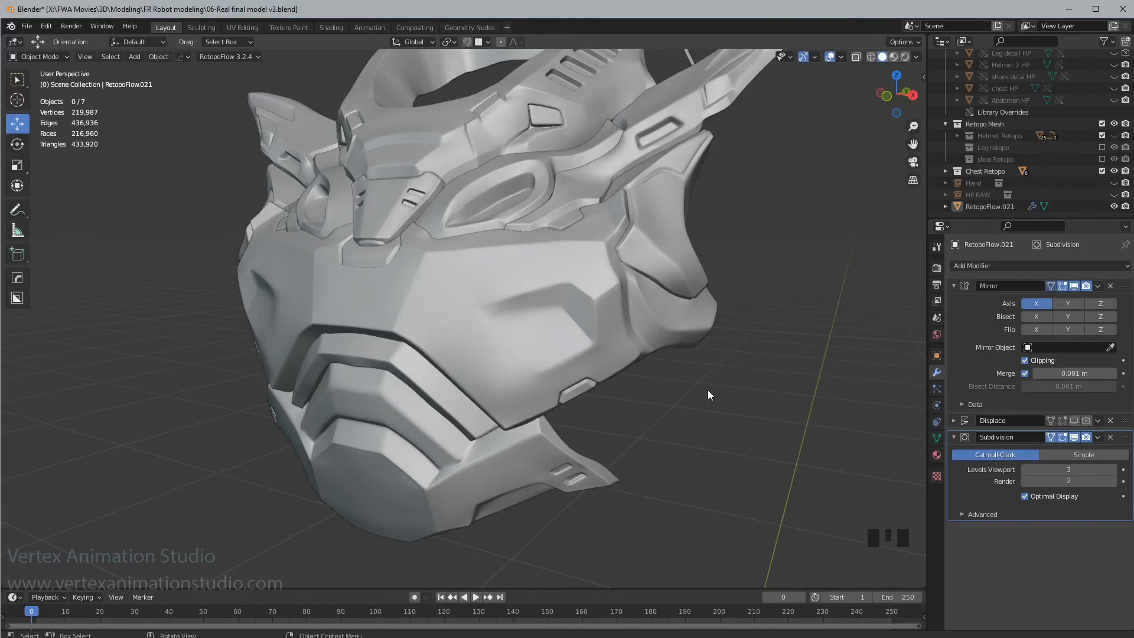
pyautogui.moveTo(699, 423)
pyautogui.mouseDown(button='middle')
pyautogui.moveTo(681, 427)
pyautogui.moveTo(705, 440)
pyautogui.mouseUp(button='middle')
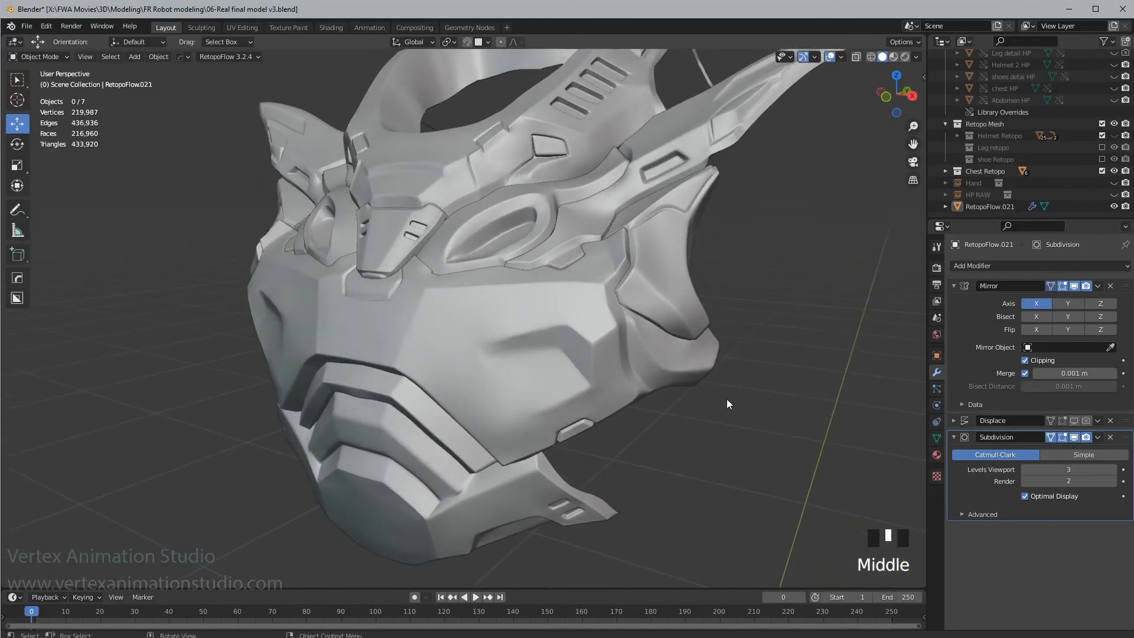
pyautogui.moveTo(727, 399); pyautogui.dragTo(745, 414, button='middle')
pyautogui.scroll(1, 732, 403)
pyautogui.scroll(1, 757, 426)
pyautogui.scroll(-1, 754, 432)
pyautogui.scroll(1, 740, 415)
pyautogui.scroll(-1, 744, 398)
pyautogui.scroll(1, 739, 403)
pyautogui.scroll(-1, 740, 412)
pyautogui.scroll(1, 710, 416)
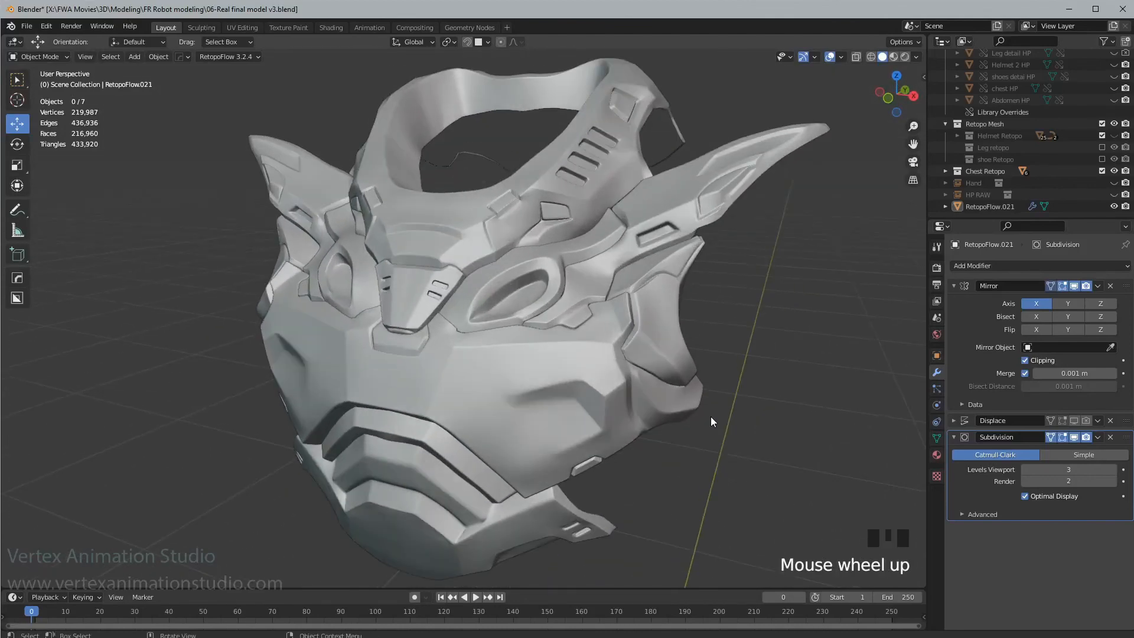